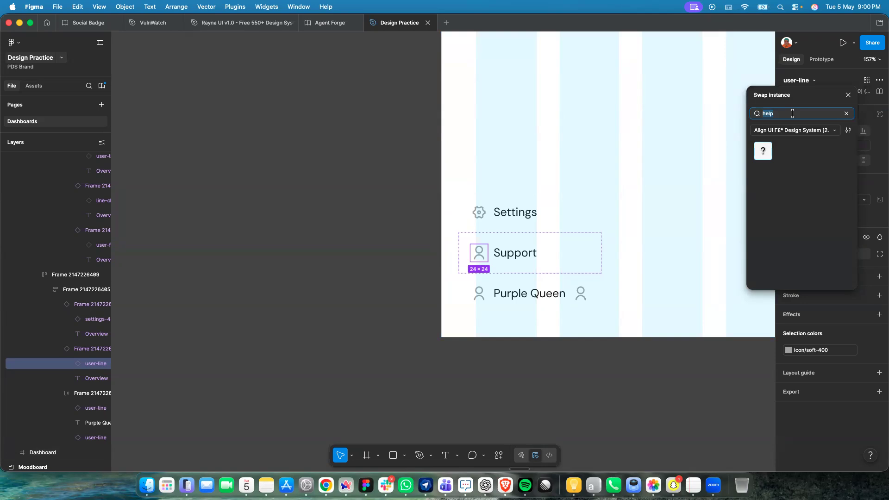
Swap the Support item's user icon for the headphone-line icon, searching the Align UI library for "headphone".
text(a)
key(BackSpace)
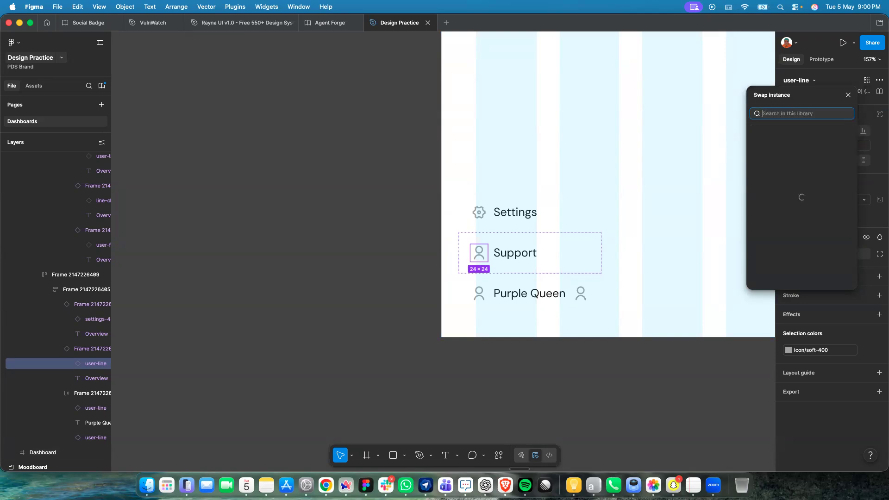
text(support)
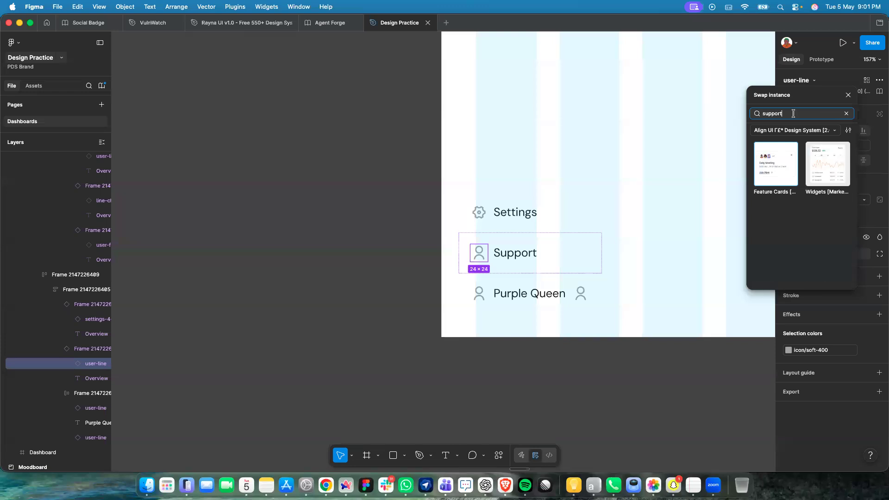
key(BackSpace)
key(BackSpace)
text(headphone)
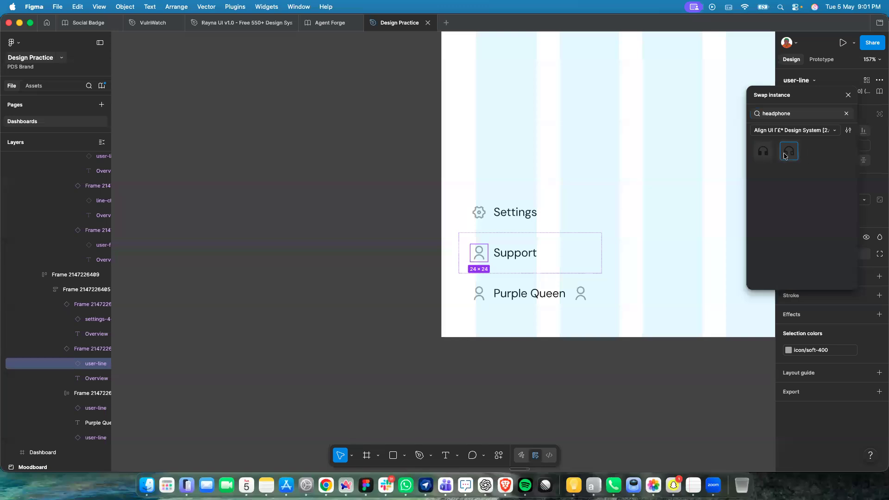
key(Escape)
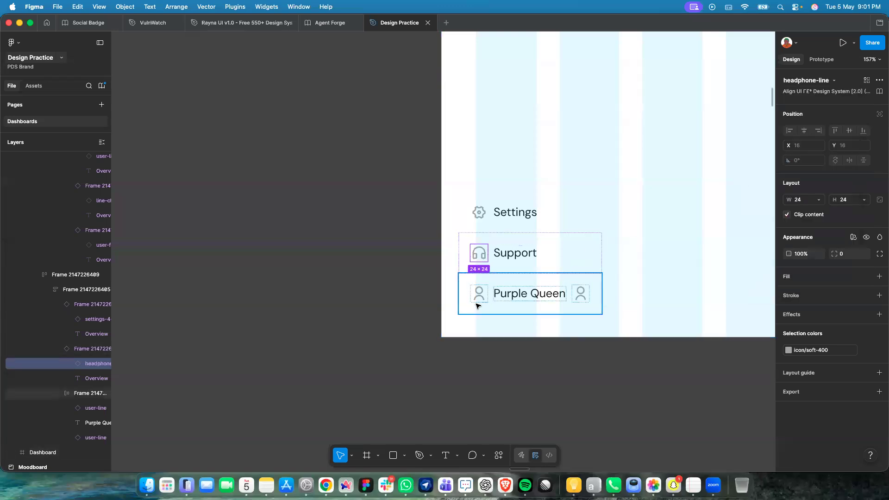
Search the instance swap library for "avatar" to replace the leading user icon in the profile row below Support.
click(479, 302)
click(479, 302)
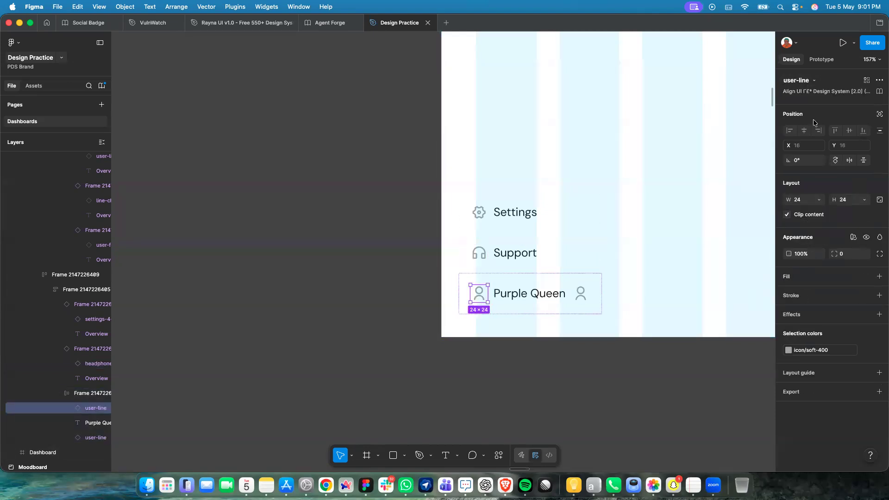
click(806, 82)
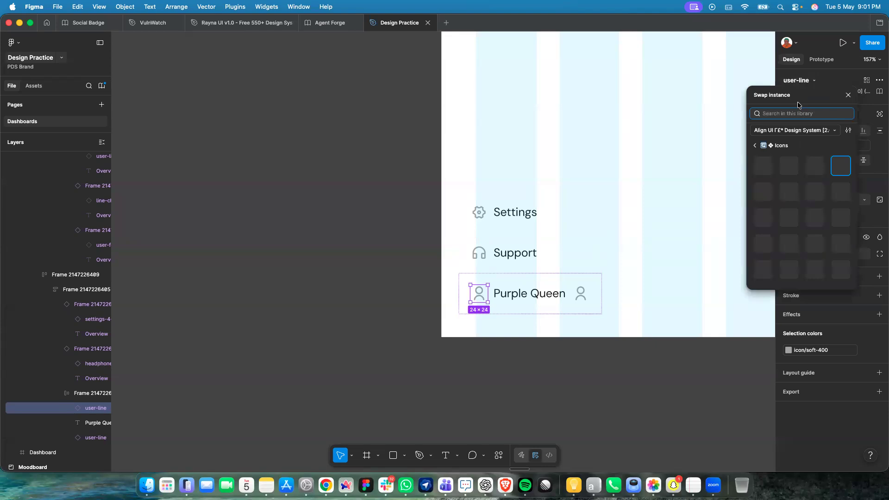
text(ac)
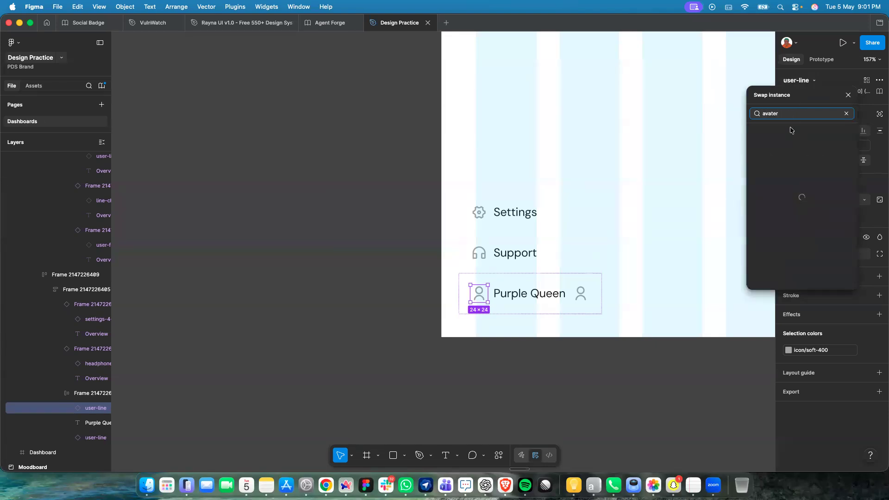
key(BackSpace)
key(BackSpace)
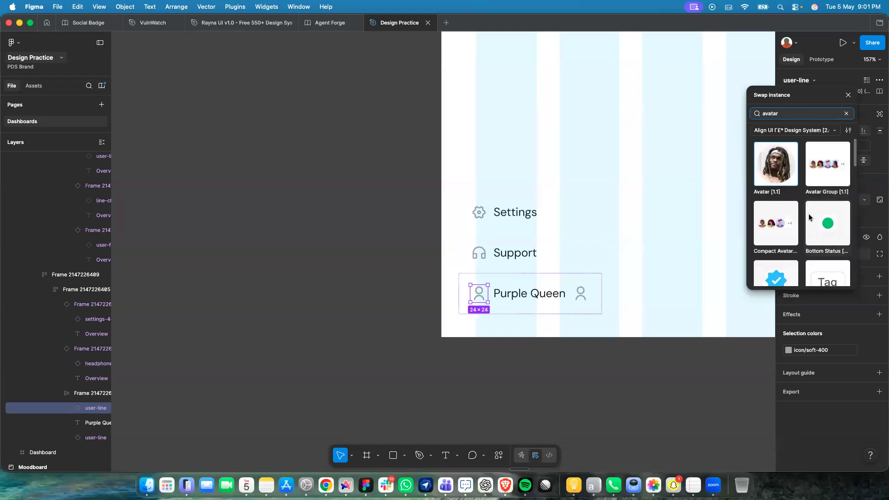
scroll(810, 217, down, 3)
scroll(809, 217, up, 4)
Clear the avatar search and browse the Avatar category of the Align UI library for a replacement component.
click(792, 130)
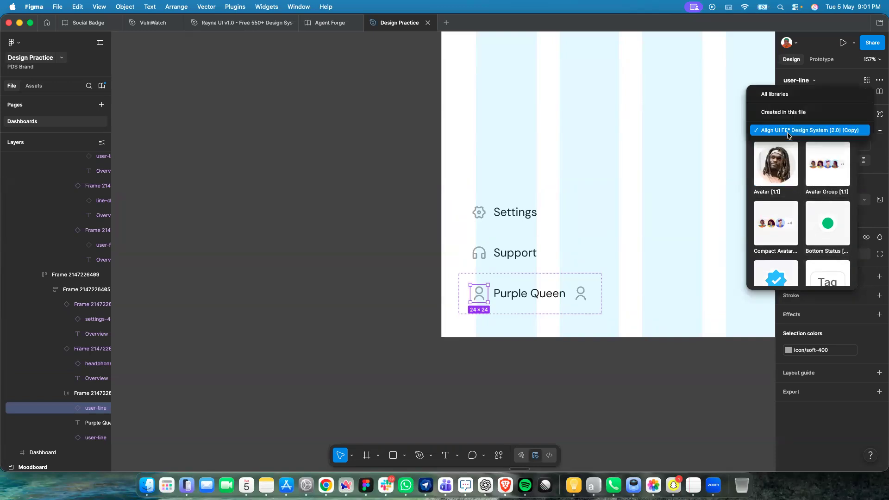
click(789, 136)
click(847, 114)
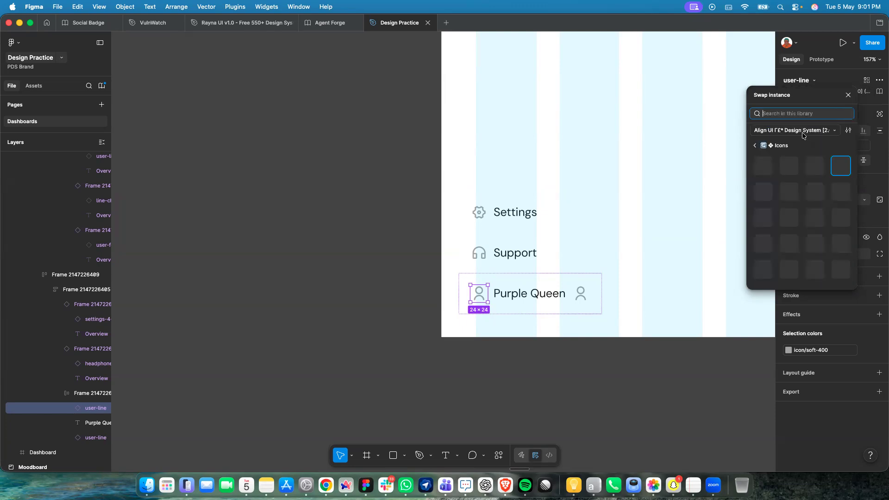
click(763, 147)
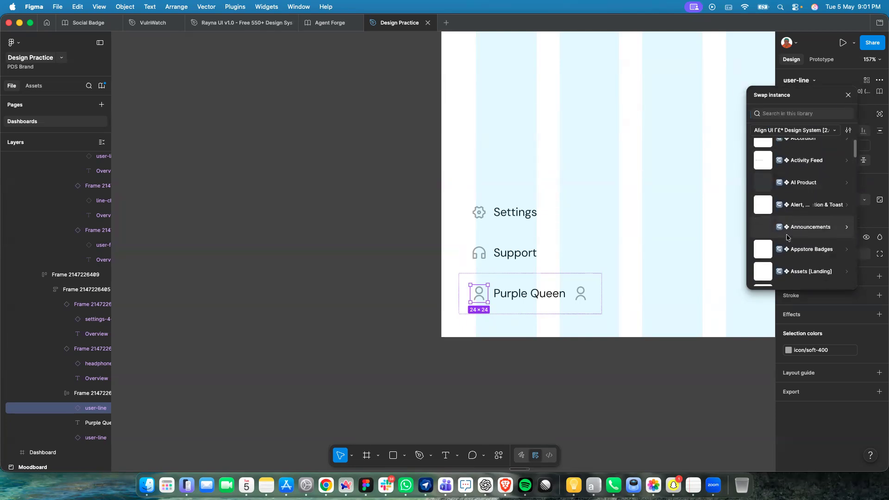
scroll(789, 229, up, 1)
scroll(793, 231, down, 3)
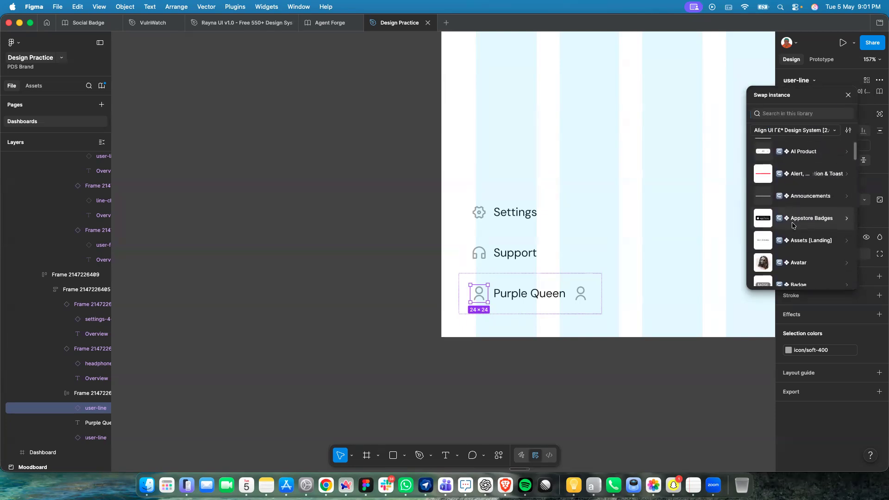
click(792, 238)
scroll(792, 241, down, 3)
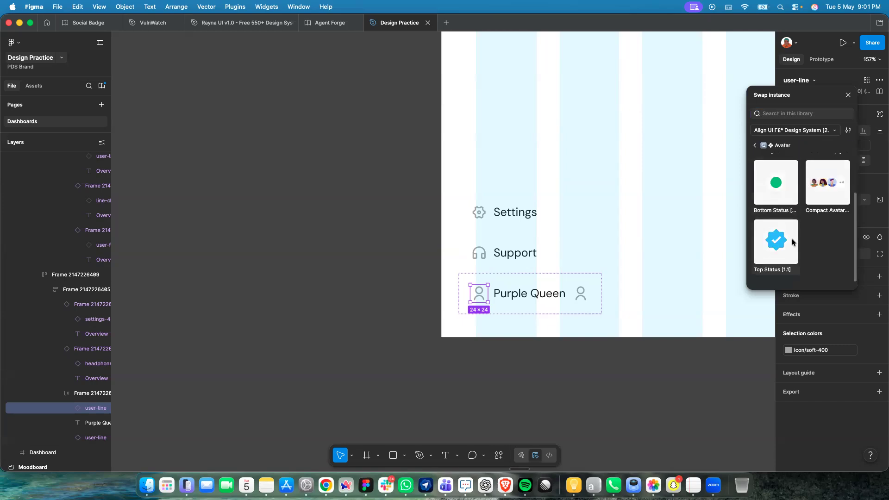
scroll(792, 241, up, 3)
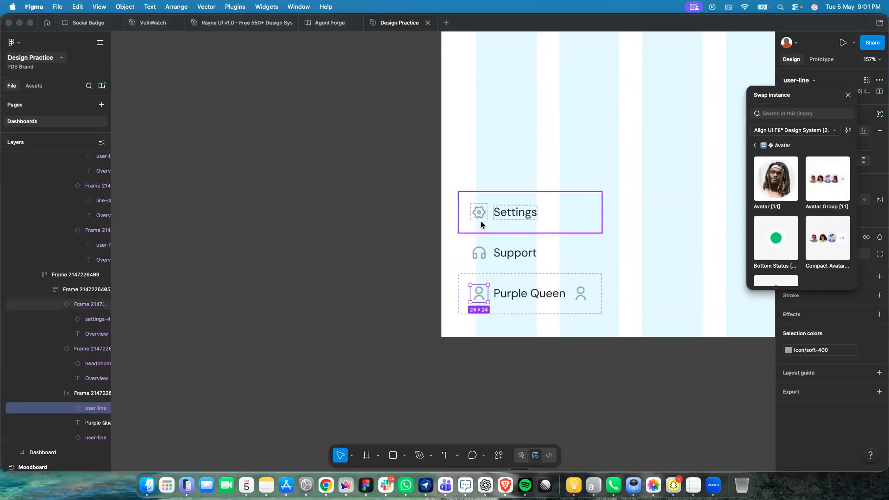
Switch to the V3 Design System file on another desktop and open its Avatar page.
key(ctrl+Up)
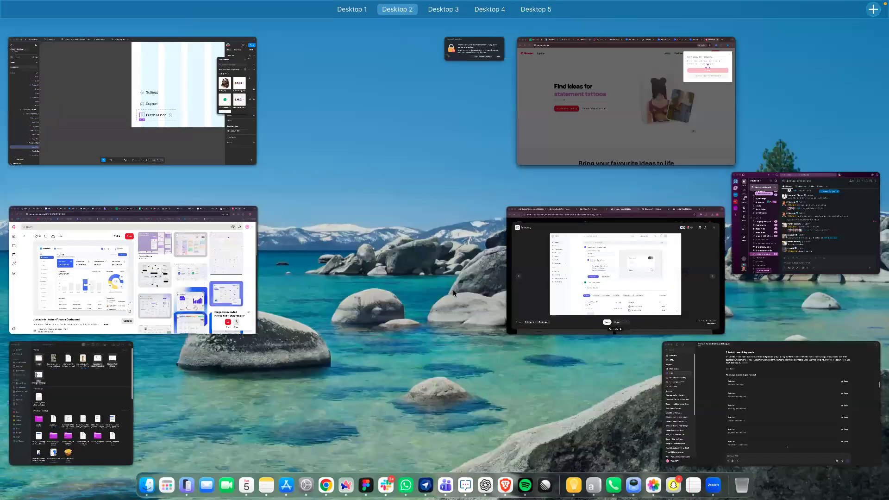
key(ctrl+Left)
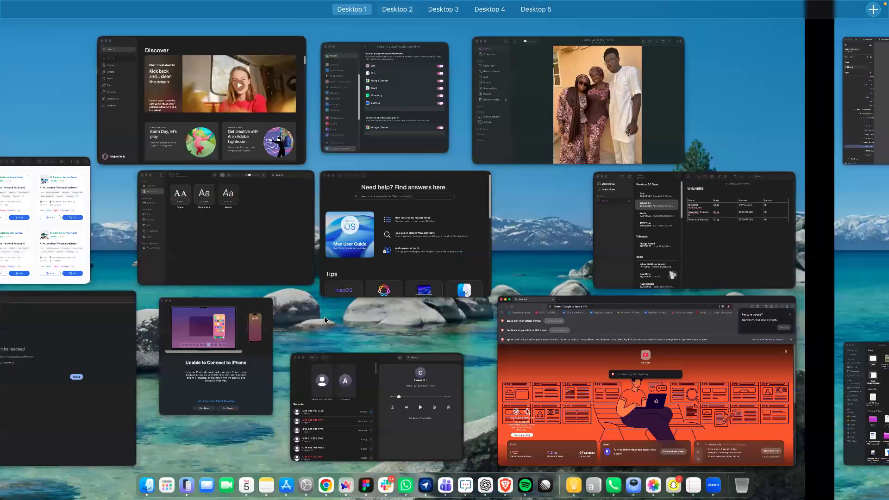
key(ctrl+Right)
key(ctrl+Right)
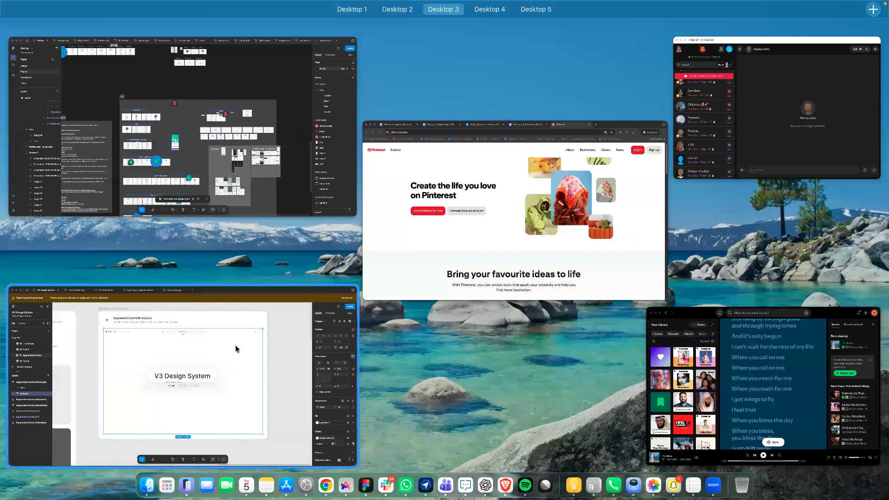
key(Escape)
scroll(47, 202, down, 5)
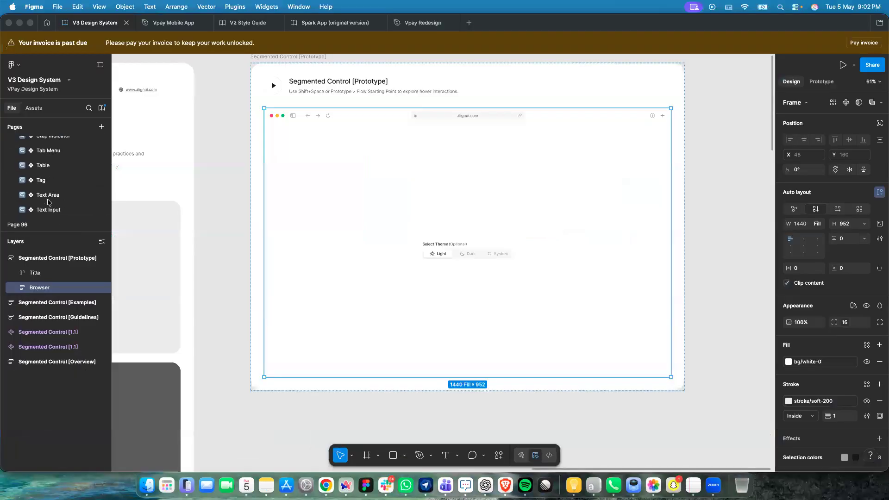
scroll(48, 201, up, 6)
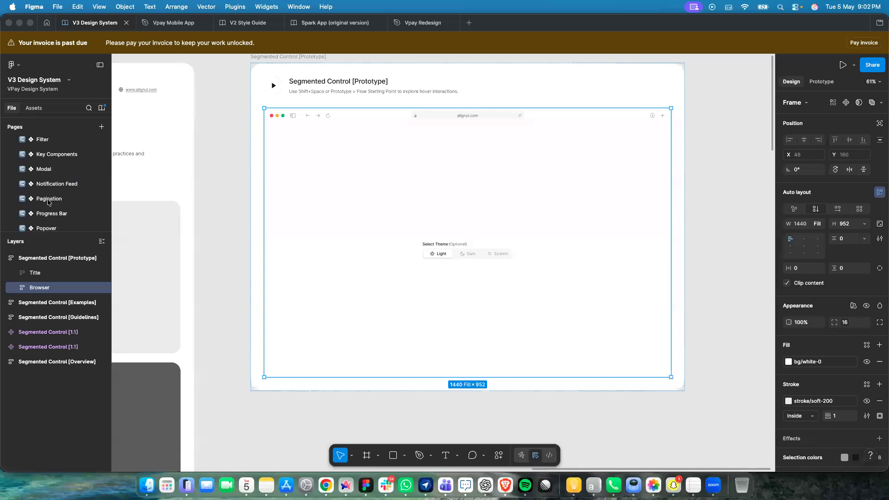
scroll(47, 201, up, 5)
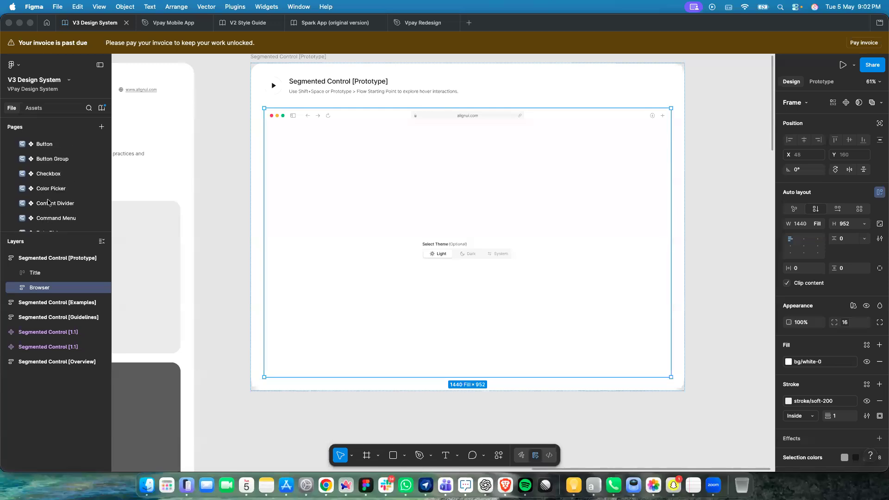
scroll(48, 201, up, 4)
click(47, 186)
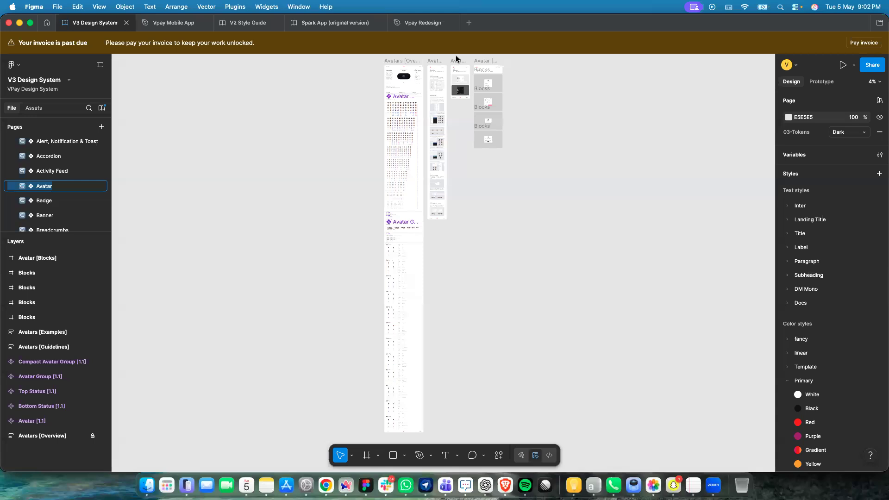
Copy the size 56 Memoji avatar of the dark-haired woman on a light blue background in the fourth column.
scroll(403, 215, up, 10)
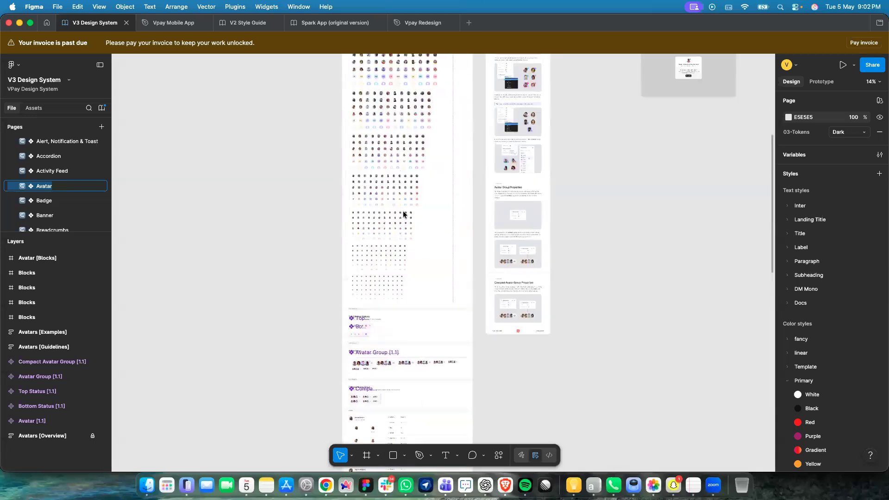
scroll(403, 215, up, 4)
scroll(403, 215, up, 4)
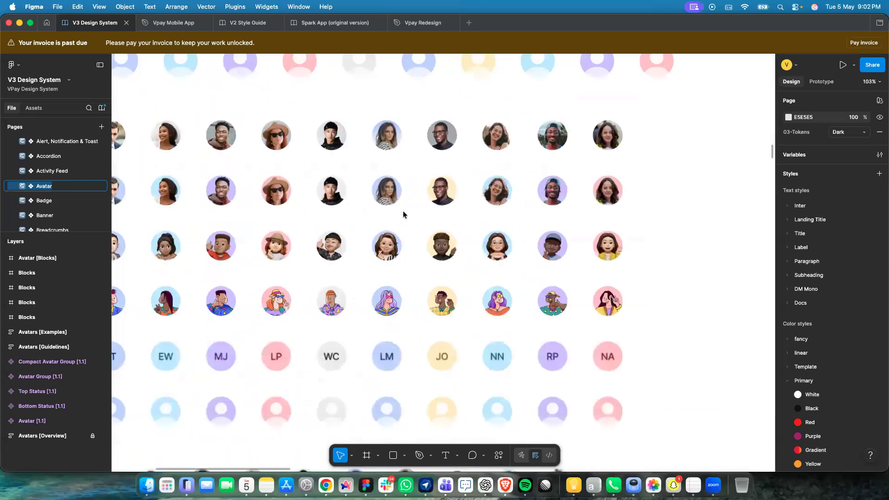
scroll(403, 215, left, 5)
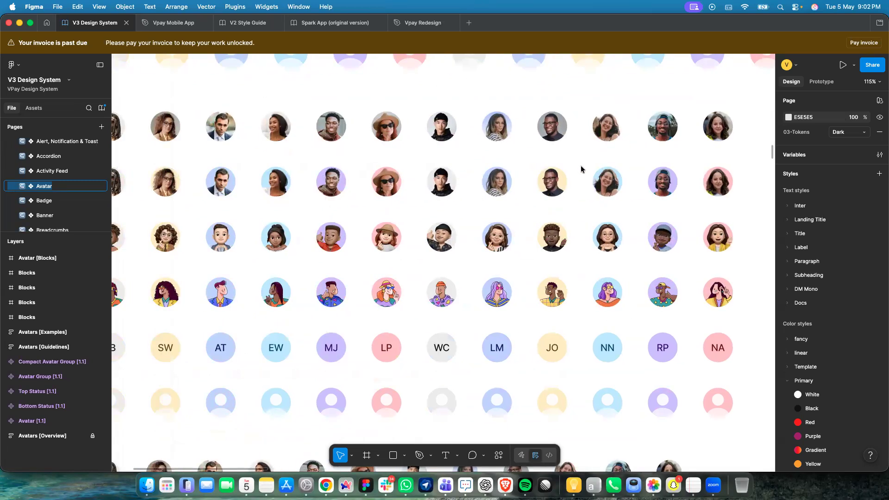
scroll(609, 194, left, 3)
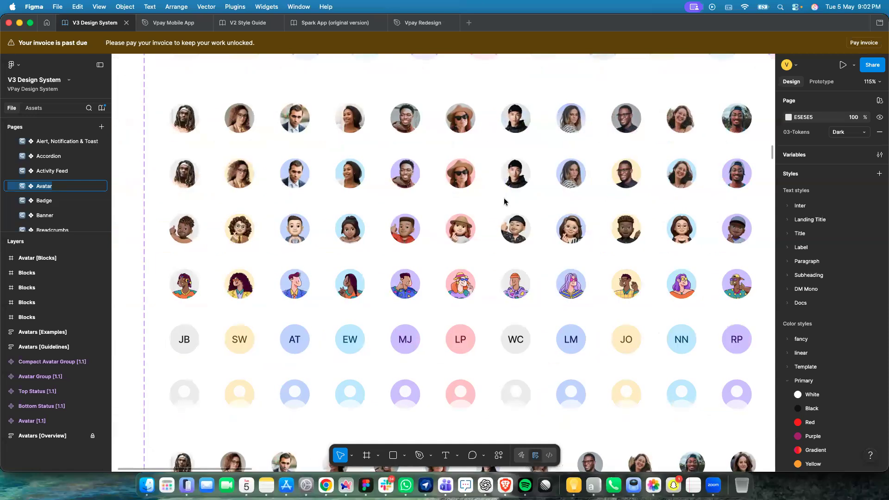
click(354, 187)
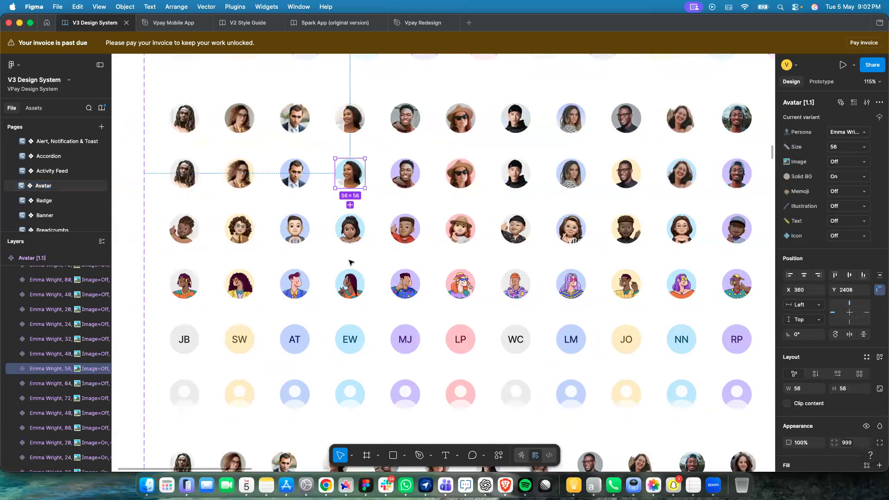
click(352, 234)
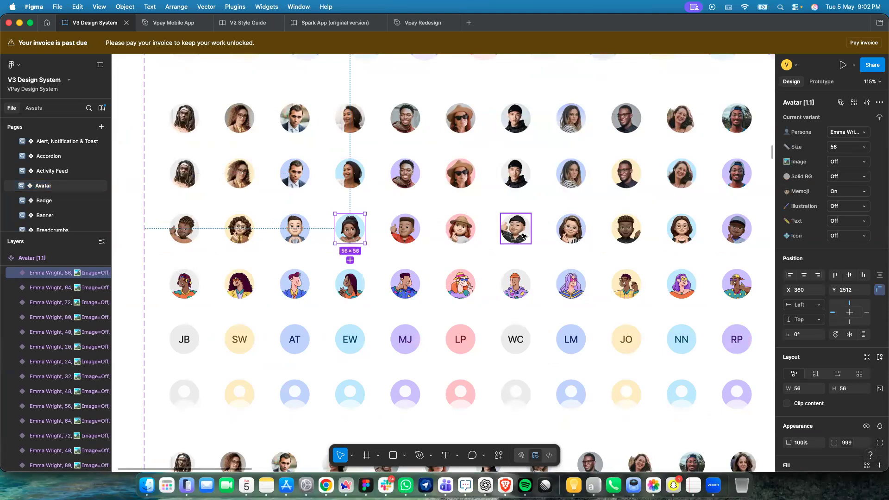
Return to the Design Practice file on Desktop 2.
key(ctrl+Up)
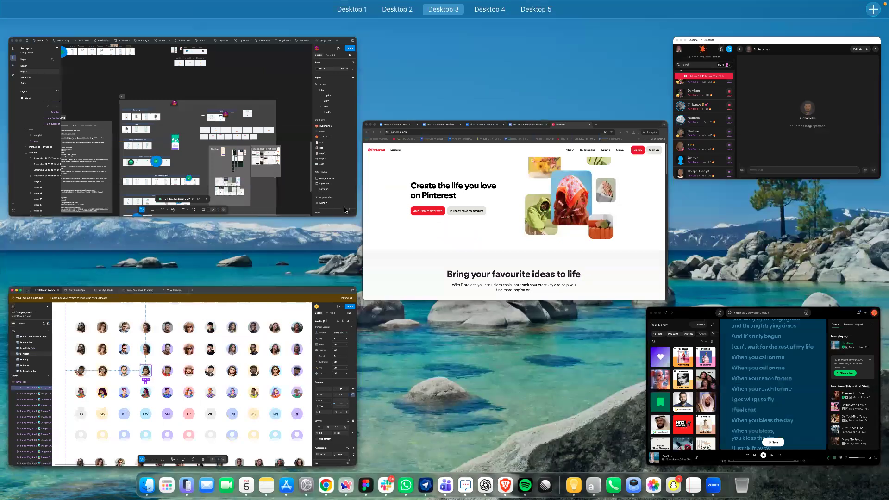
key(ctrl+Right)
key(ctrl+Left)
key(ctrl+Right)
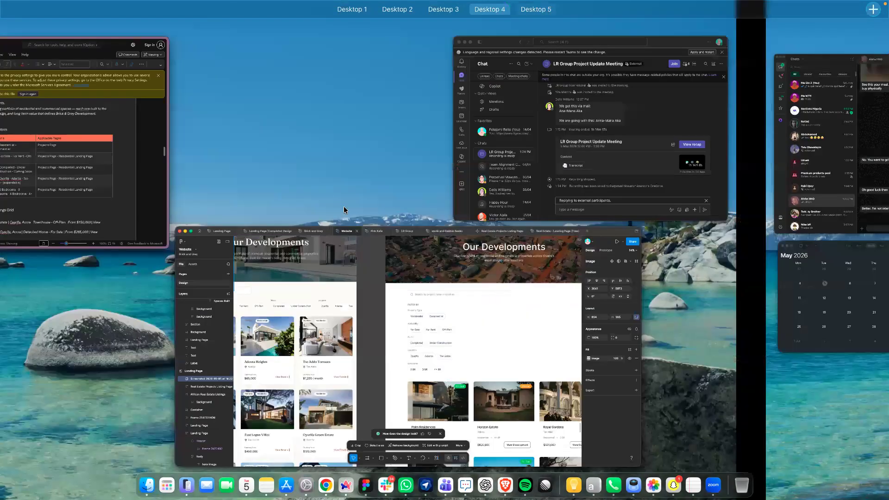
key(ctrl+Right)
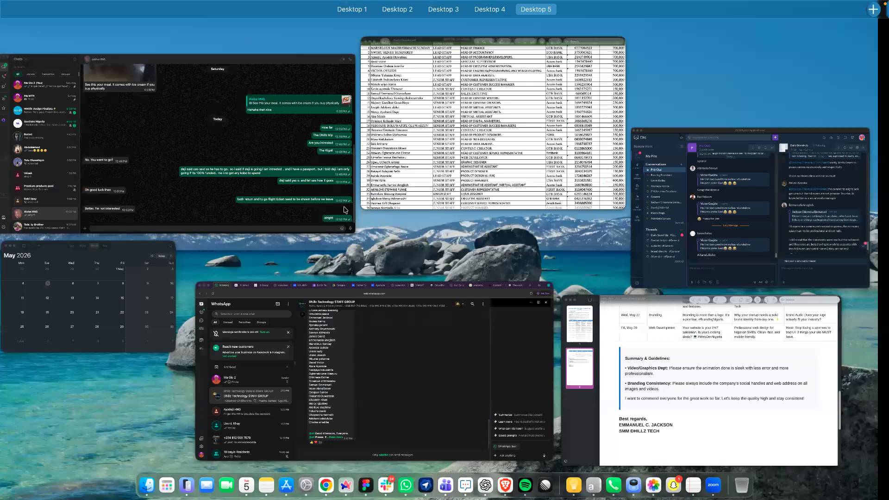
key(ctrl+2)
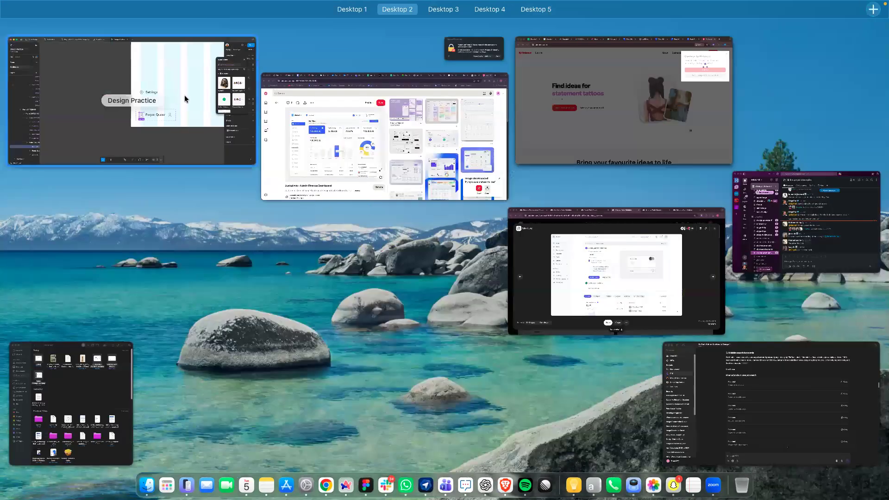
click(185, 98)
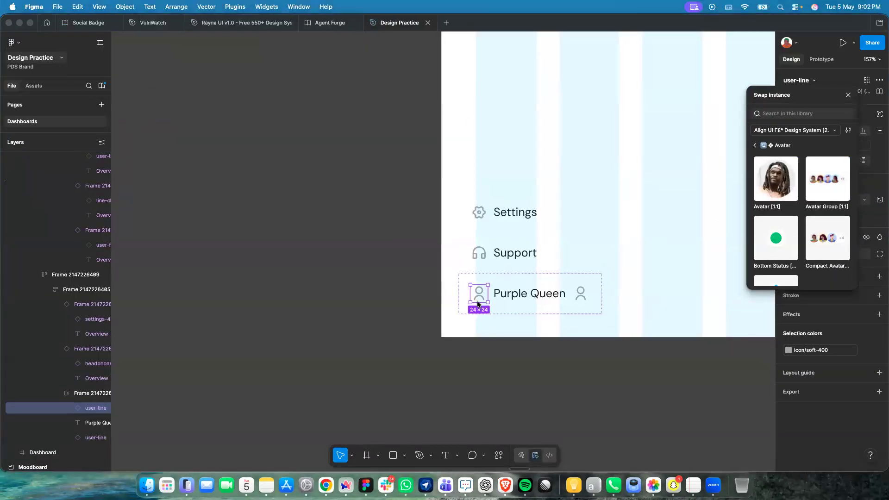
Replace the leading user icon in the profile row with the copied Memoji avatar.
right_click(479, 304)
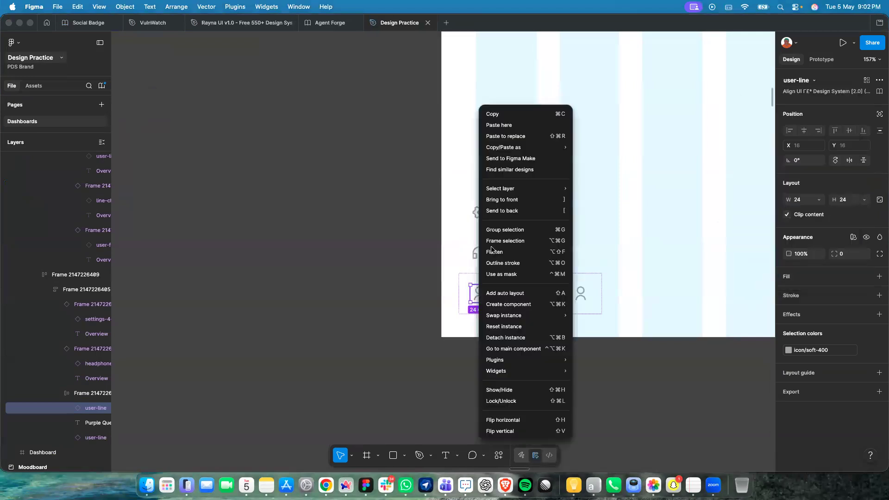
click(518, 137)
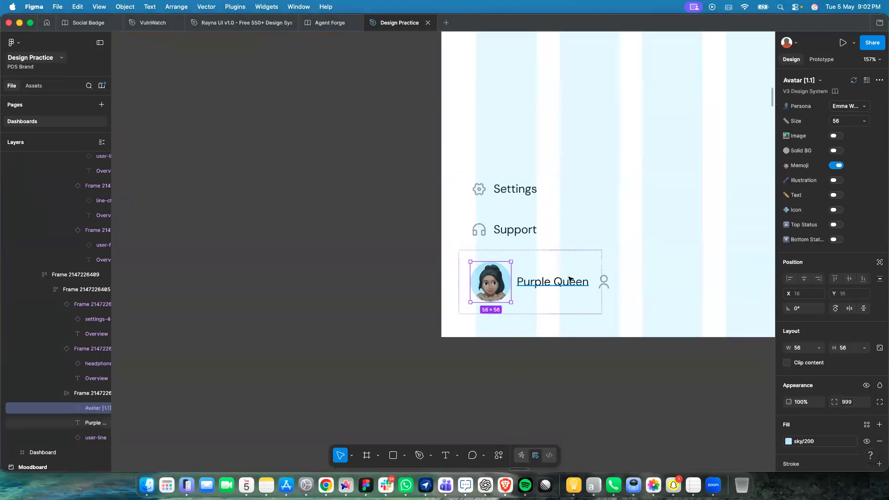
scroll(568, 278, right, 2)
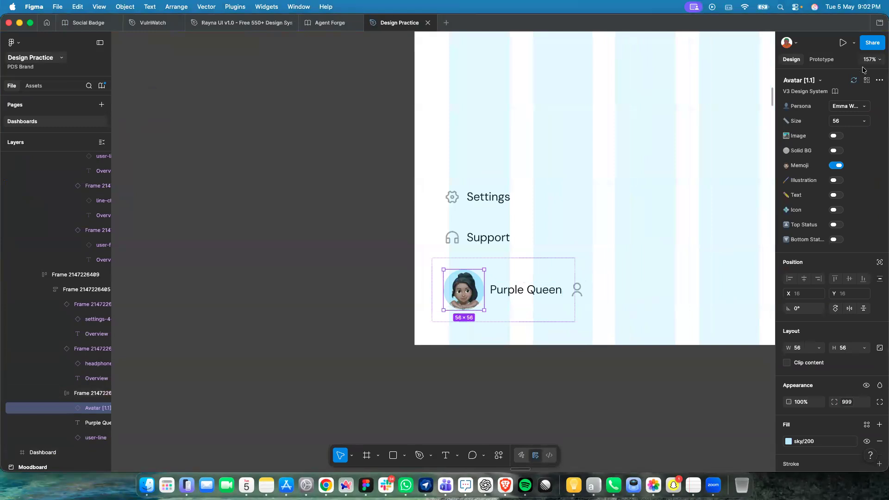
Set the profile row avatar's size to 32.
click(860, 123)
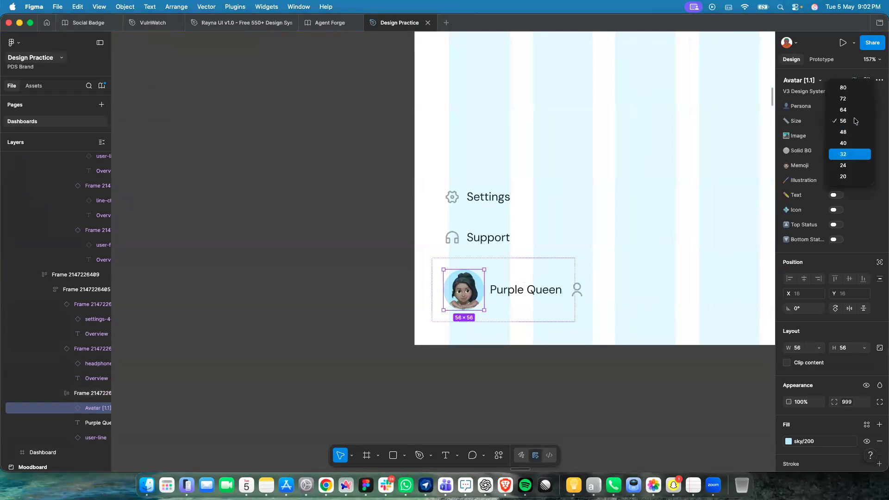
click(856, 143)
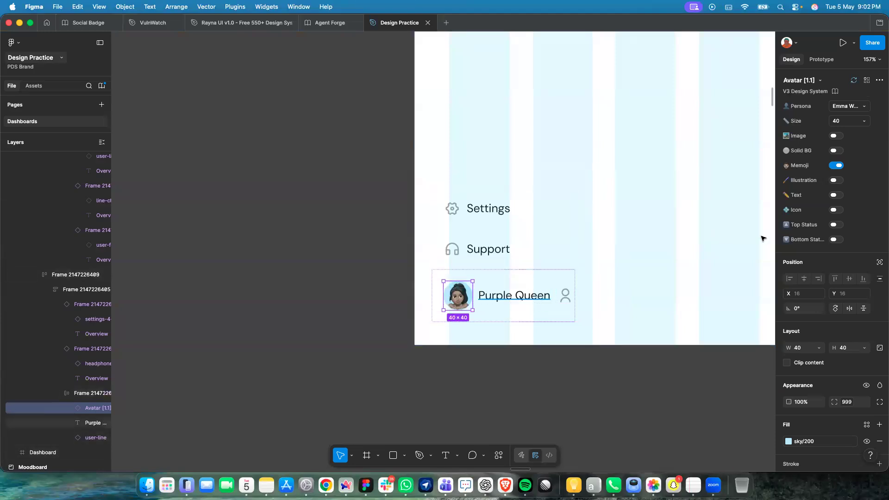
click(856, 122)
click(854, 133)
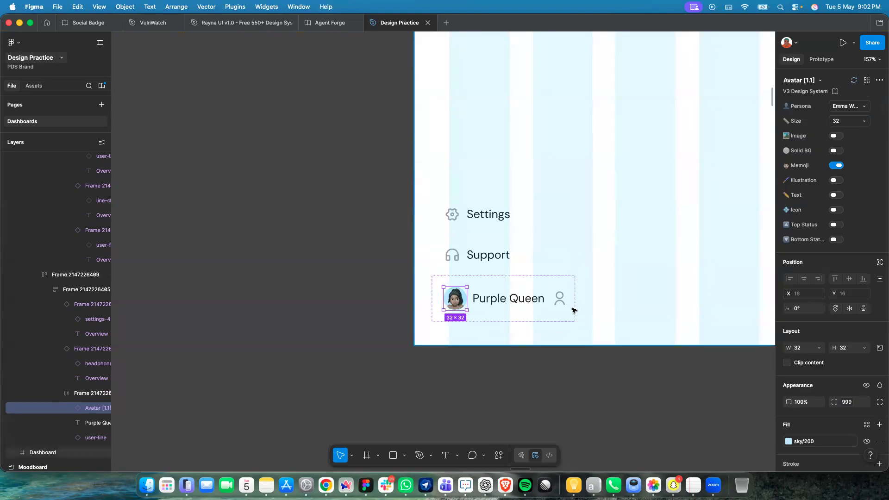
Search the icon library for "logout" and swap the profile row's trailing user icon for an outlined logout box with a right-pointing arrow.
click(496, 310)
scroll(461, 308, up, 5)
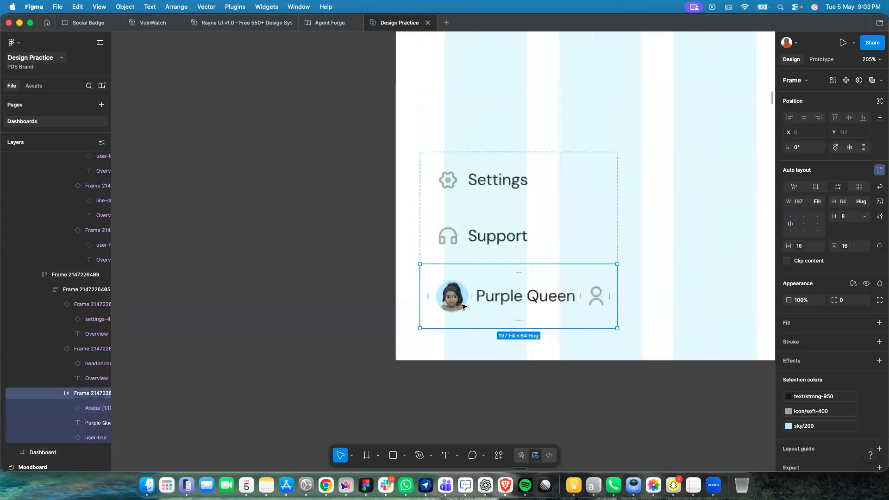
scroll(464, 306, up, 3)
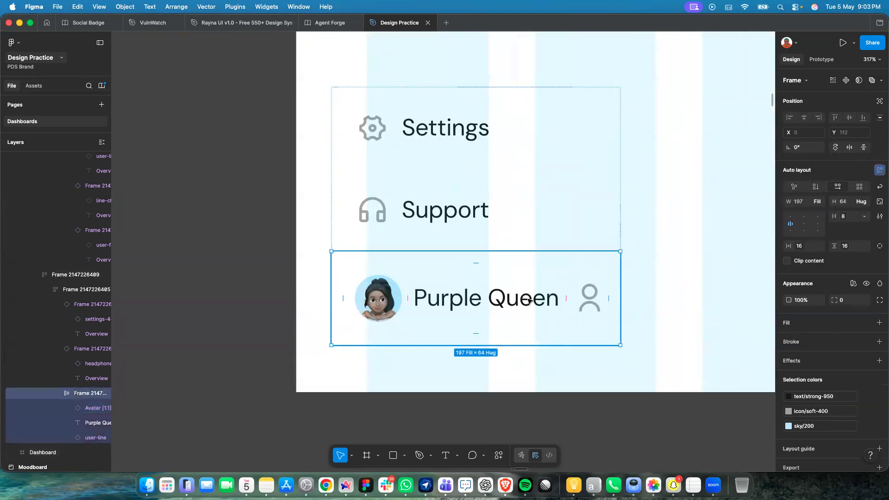
click(527, 301)
click(579, 306)
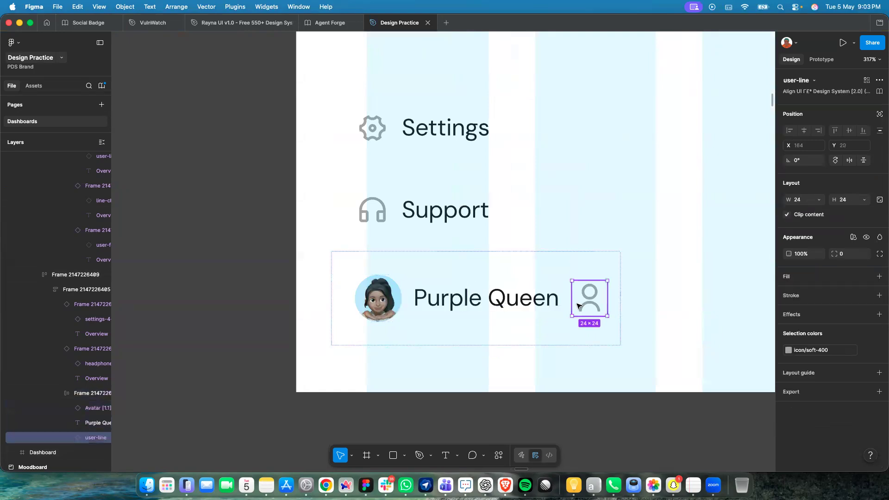
click(800, 92)
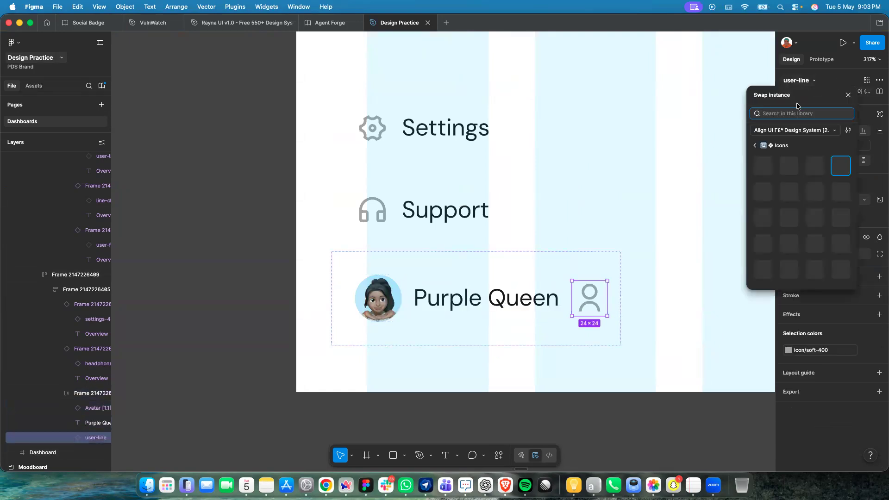
text(logout)
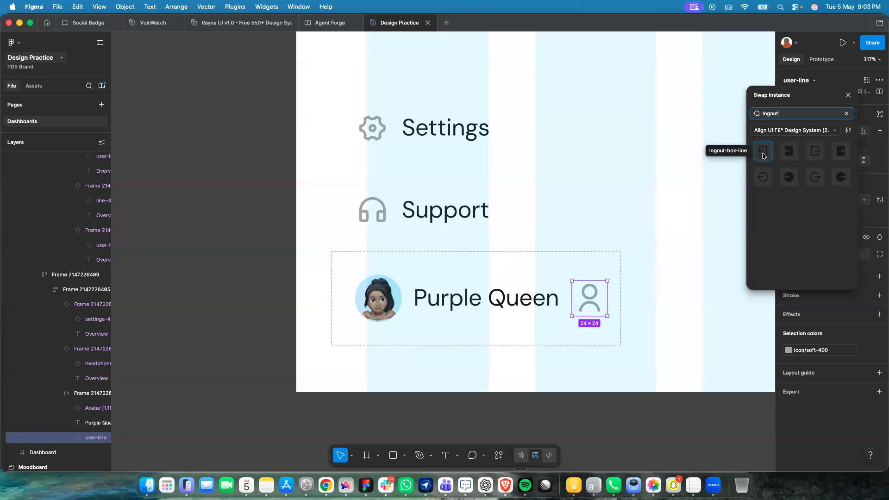
key(Escape)
key(Escape)
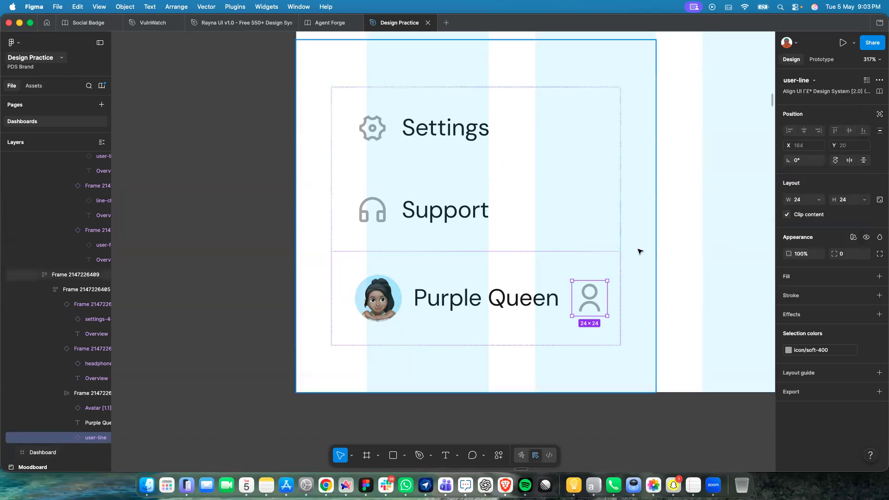
Move the whole sidebar out of the Dashboard frame to the empty canvas beside it, at X 180, Y 892.
click(632, 250)
scroll(632, 251, down, 5)
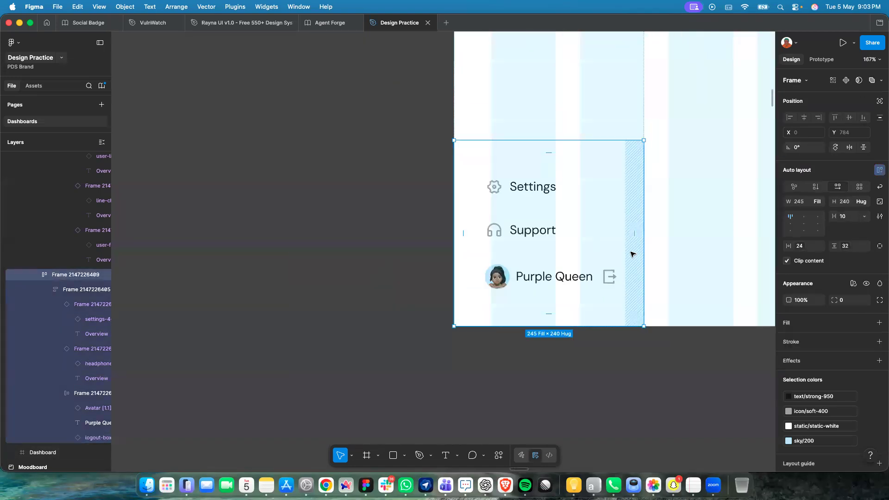
scroll(537, 252, down, 5)
click(535, 249)
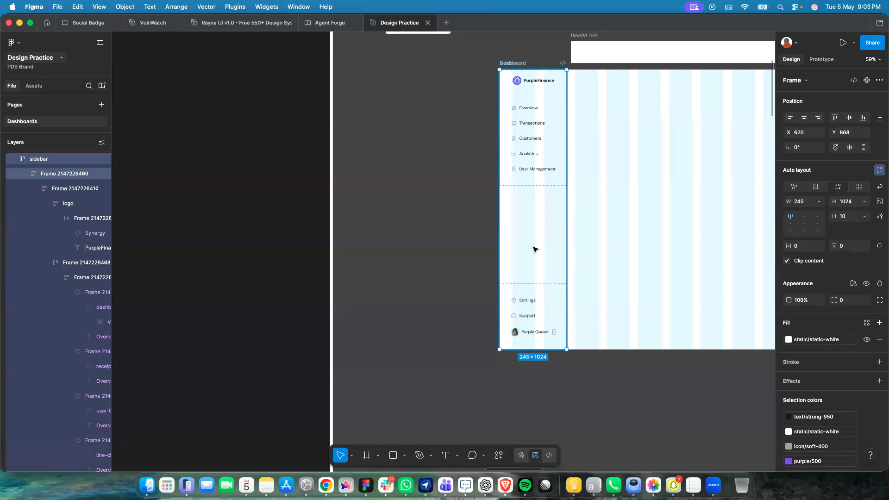
drag(532, 250, 411, 257)
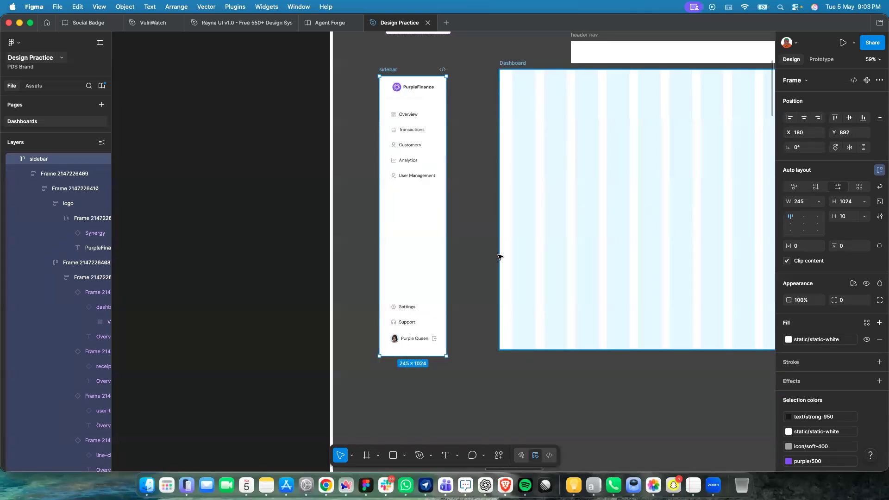
Set the vertical padding of the main menu frame, from Overview to User Management, to the spacing-24 variable.
scroll(429, 106, up, 5)
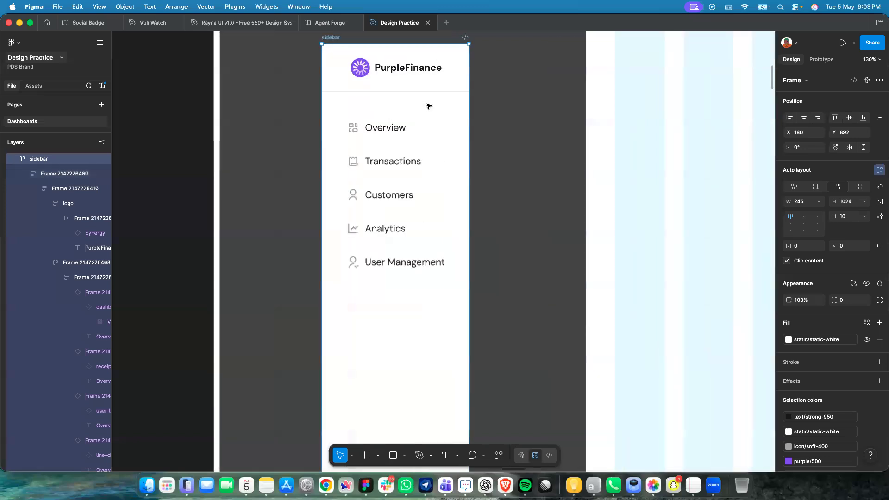
double_click(392, 118)
double_click(391, 118)
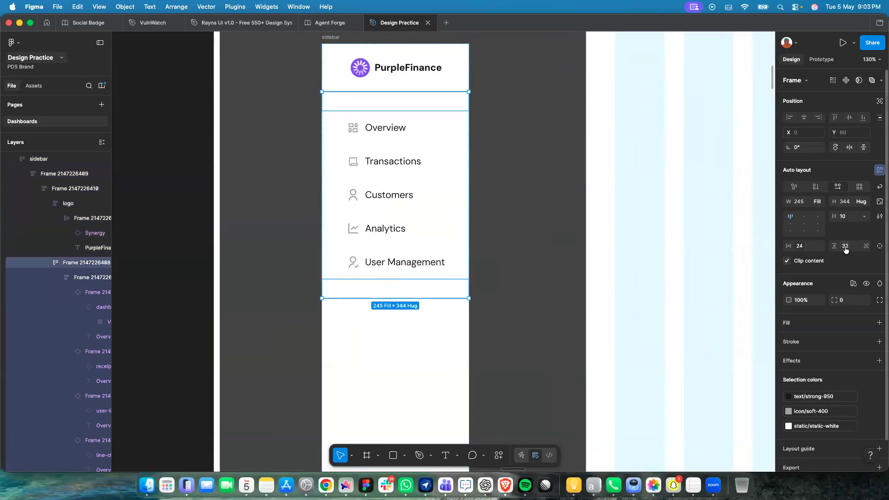
click(867, 246)
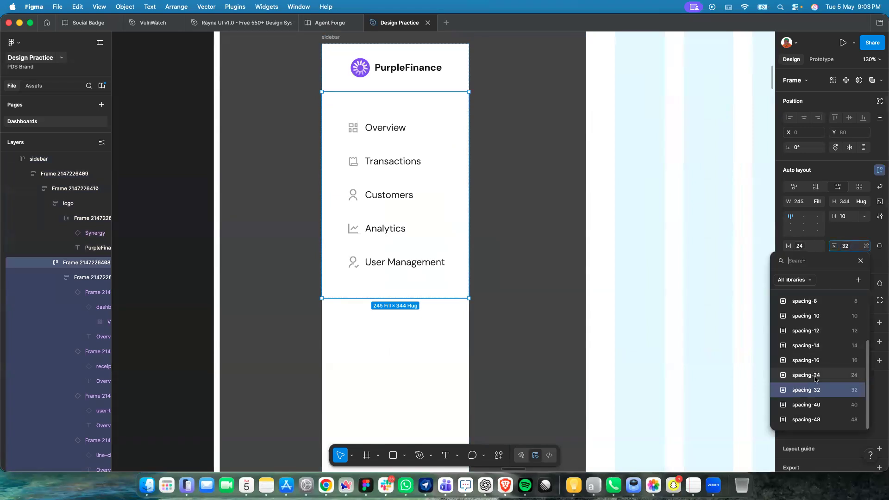
click(815, 379)
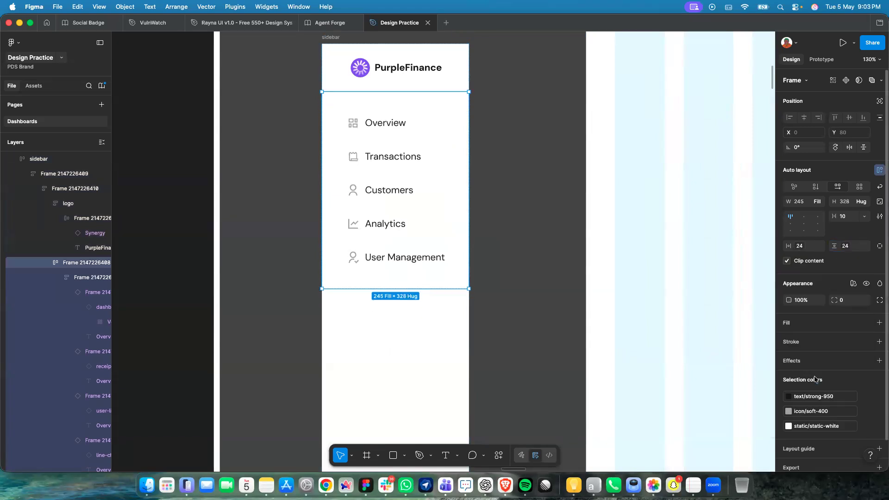
double_click(420, 131)
click(406, 104)
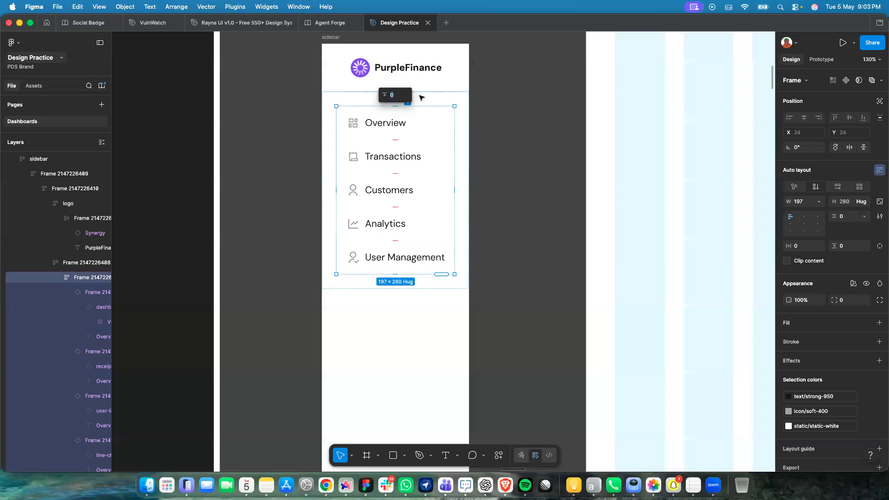
click(420, 98)
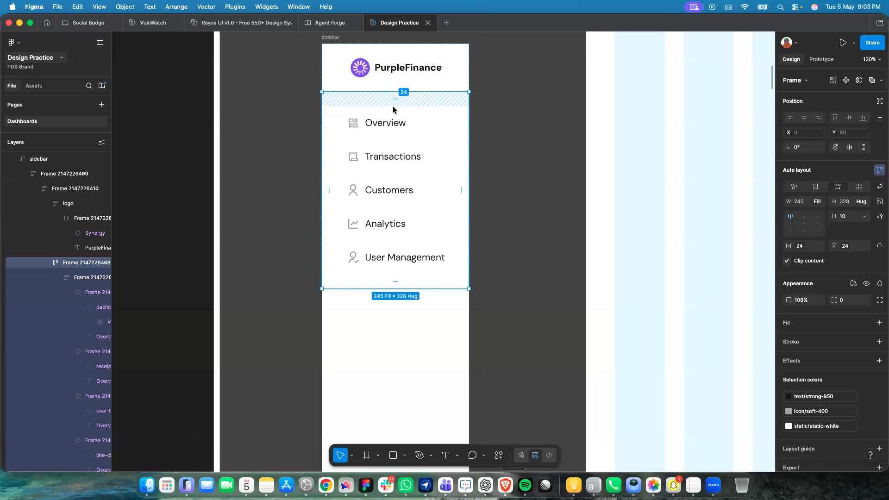
Turn the sidebar frame into a component and move it below the Dashboard frame, at X 119, Y 2085.
scroll(394, 110, down, 5)
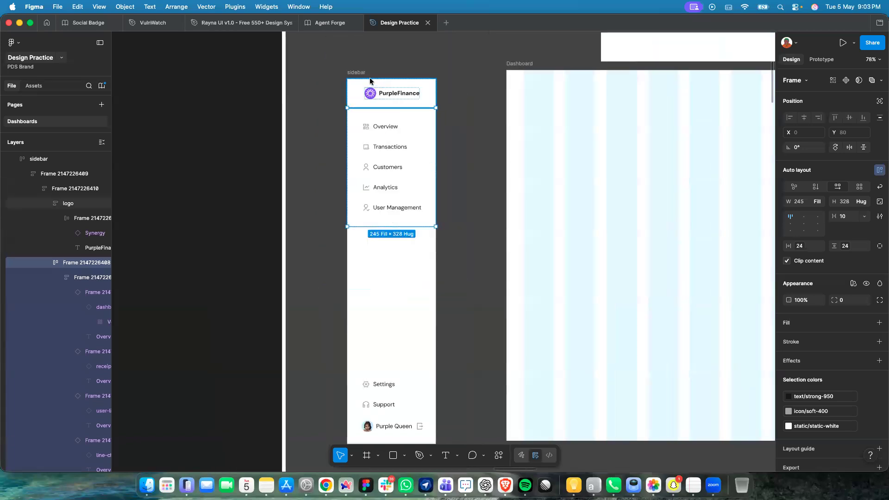
click(359, 71)
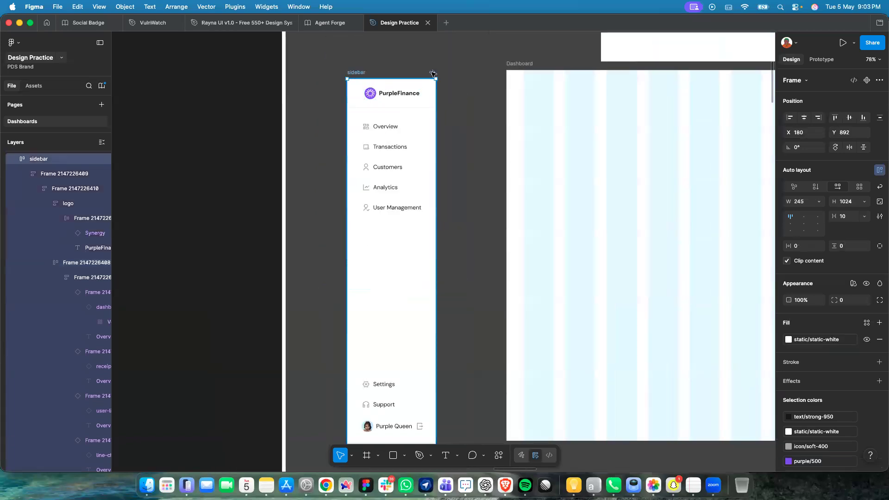
click(867, 80)
scroll(475, 187, down, 5)
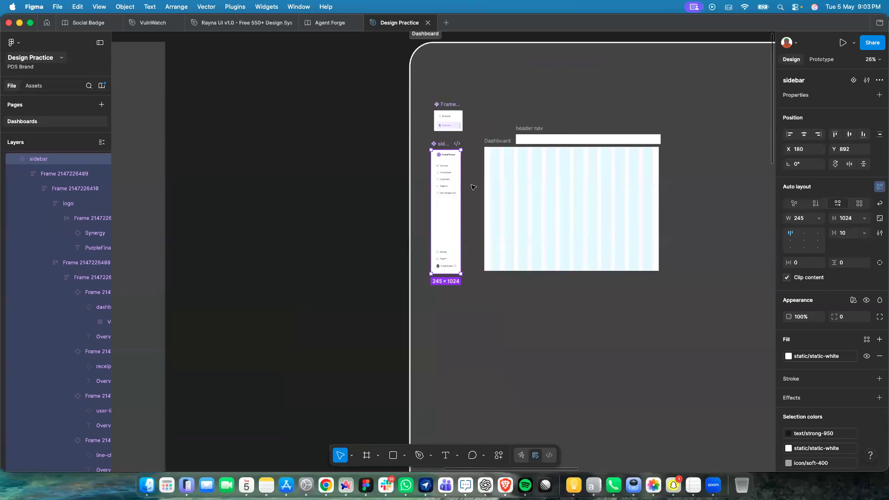
drag(452, 208, 444, 353)
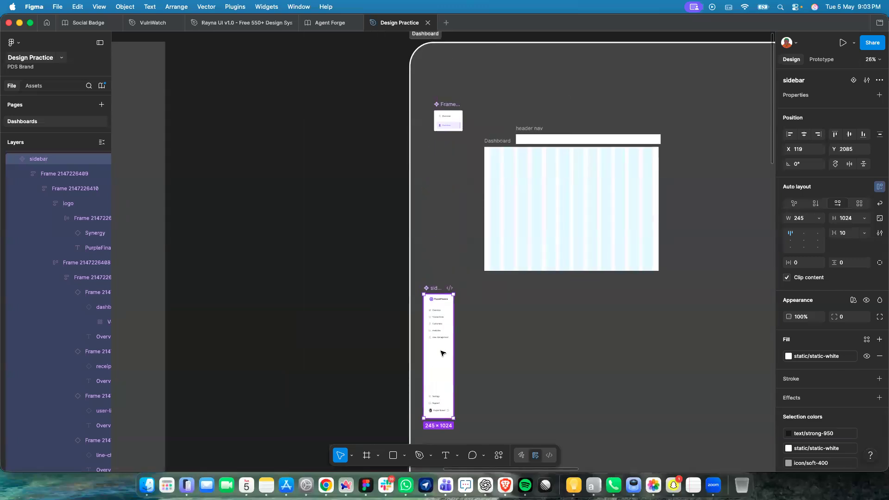
Add a second variant to the sidebar component, widen the component set and place Variant2 beside the default variant.
click(854, 80)
scroll(532, 307, down, 5)
click(450, 182)
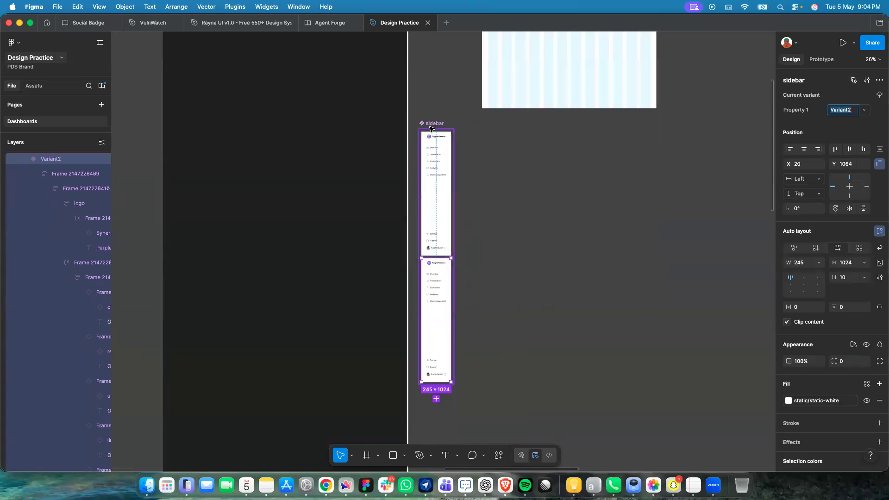
drag(453, 209, 541, 209)
click(429, 297)
drag(435, 299, 470, 171)
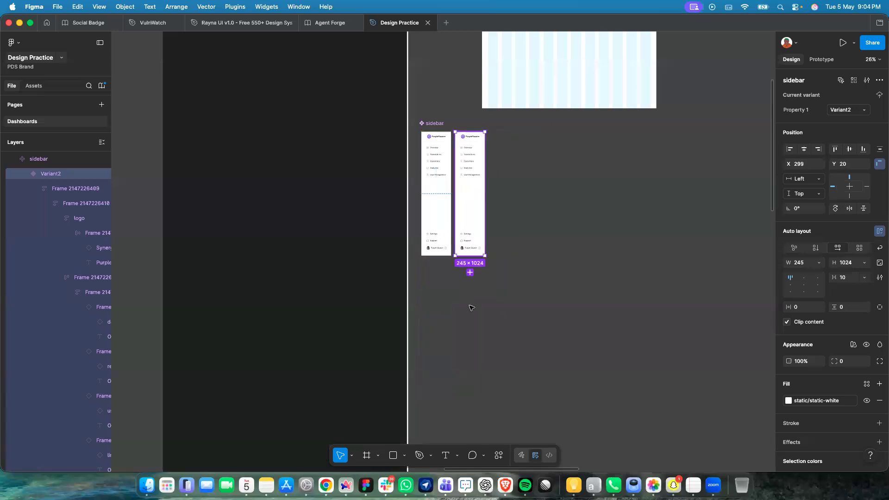
Shorten the sidebar component set to the height of its variants and apply auto layout to it.
click(479, 392)
drag(478, 382, 477, 258)
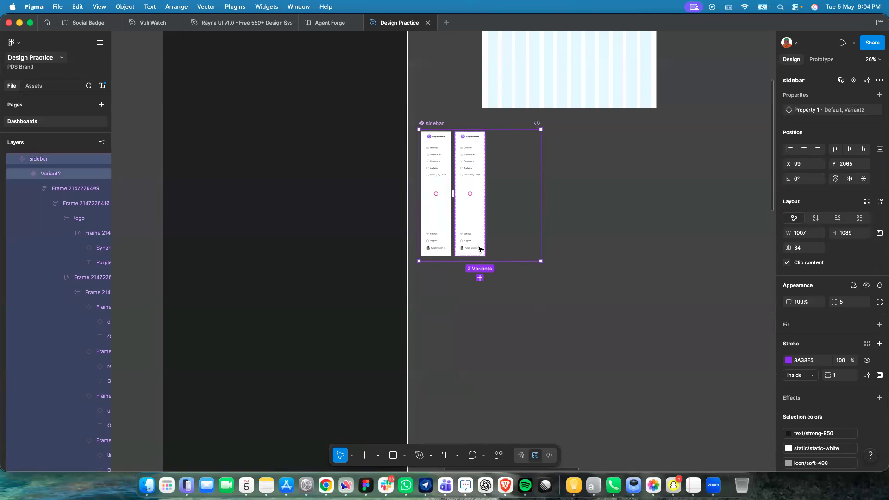
key(shift+a)
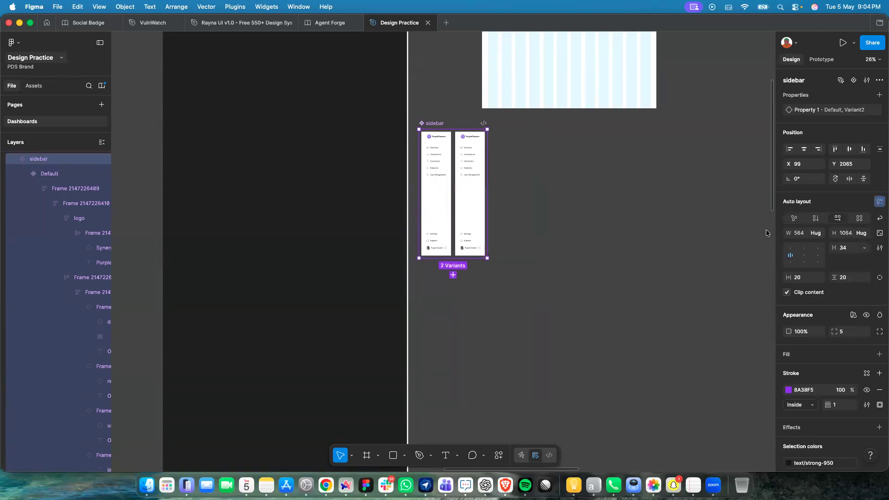
Set the menu property of the Overview item in the second sidebar variant to active.
scroll(540, 162, up, 5)
scroll(363, 141, up, 3)
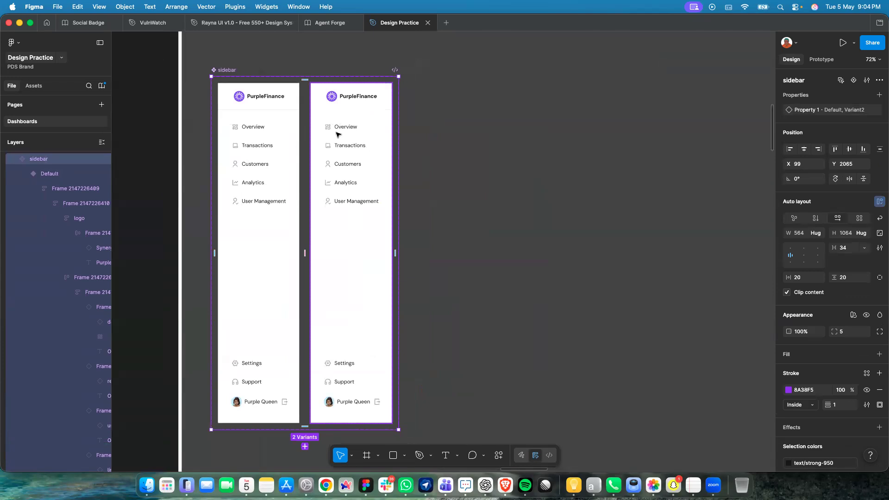
scroll(336, 134, up, 3)
scroll(337, 134, up, 2)
double_click(350, 116)
double_click(350, 116)
double_click(351, 117)
double_click(351, 118)
double_click(352, 118)
click(435, 125)
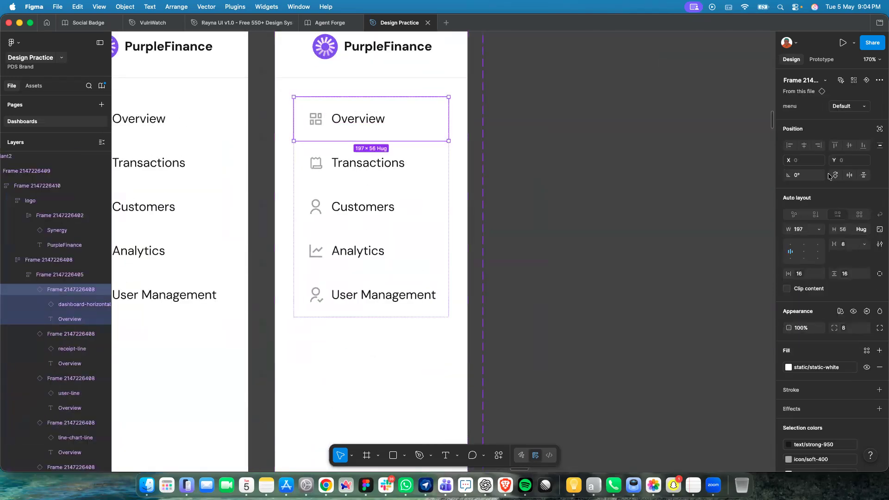
click(859, 107)
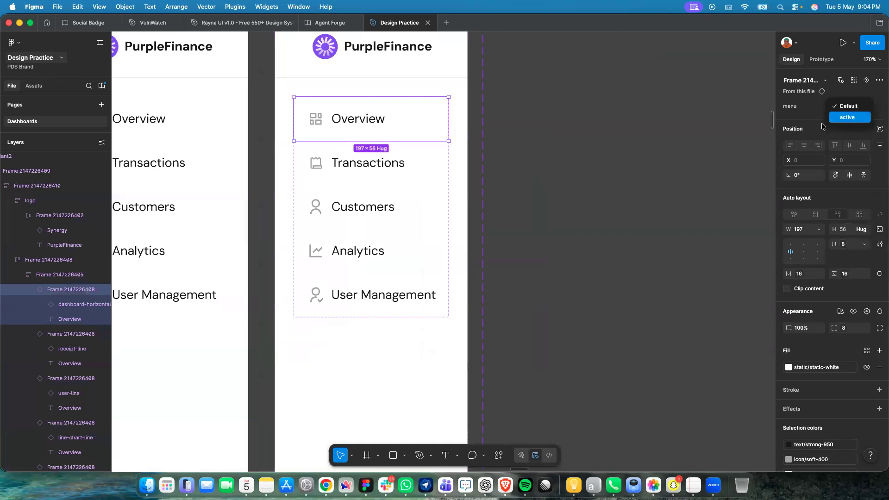
click(855, 118)
Swap the active Overview item's icon in the second sidebar variant for the filled dashboard-horizontal icon, searching the icon library for "dashboard".
scroll(483, 216, down, 5)
scroll(426, 185, up, 5)
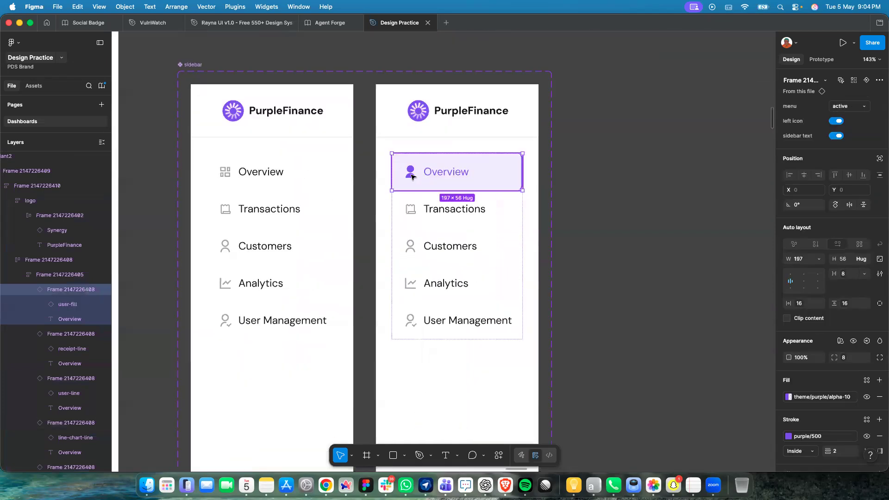
double_click(438, 174)
click(409, 173)
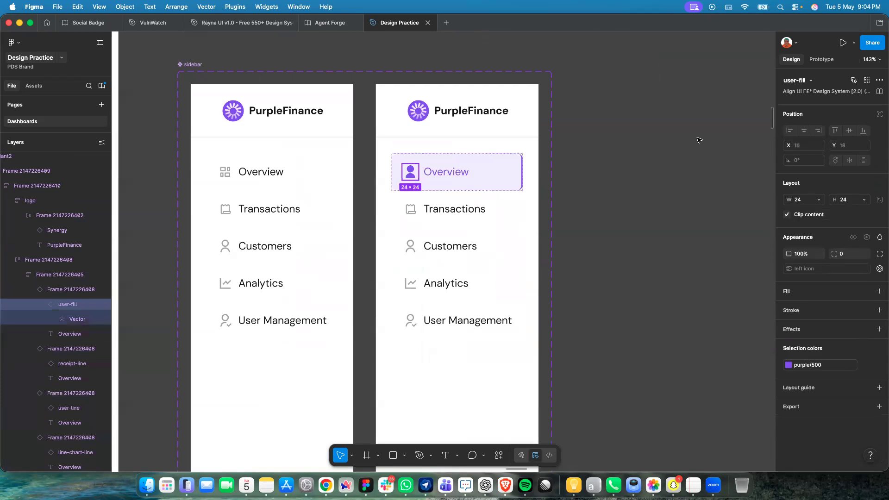
click(798, 88)
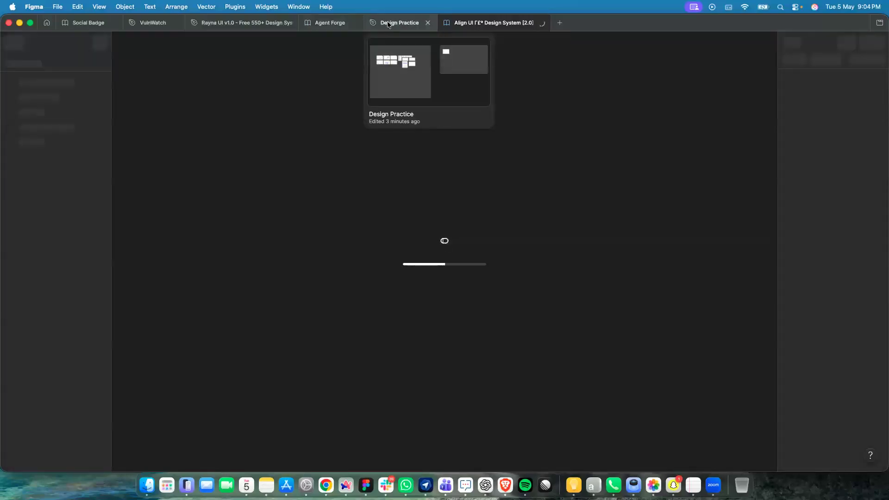
click(389, 22)
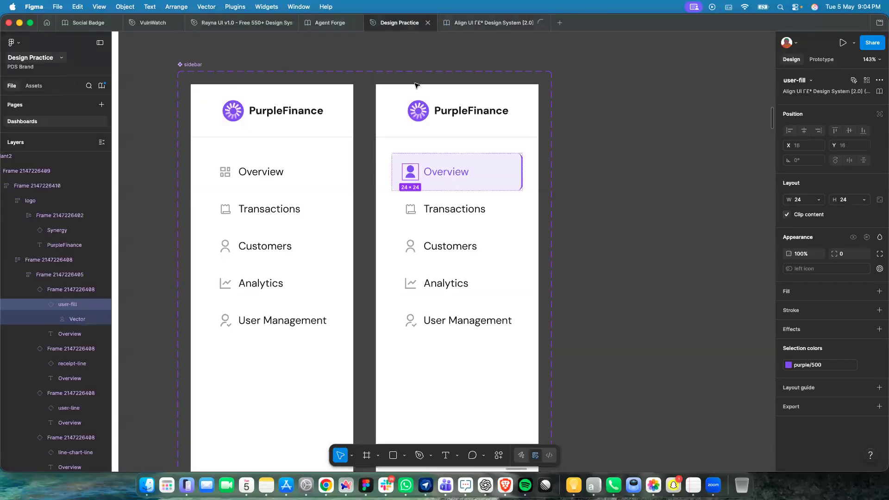
click(803, 81)
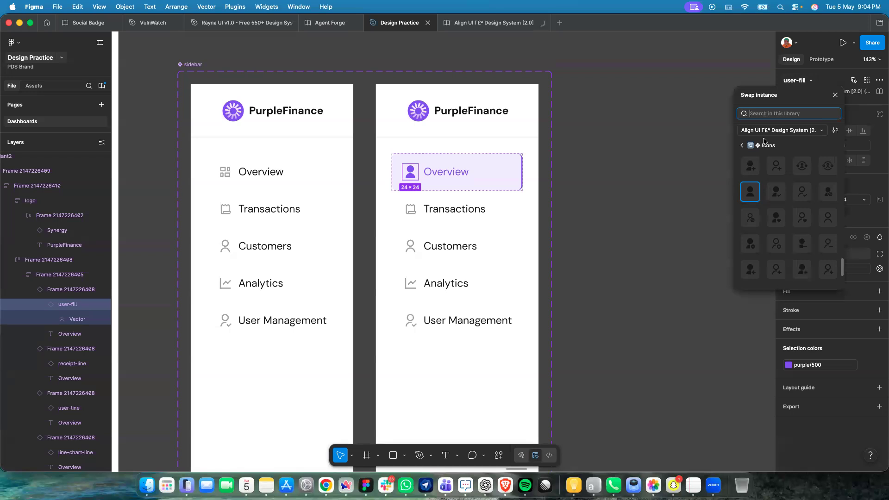
text(dashboard)
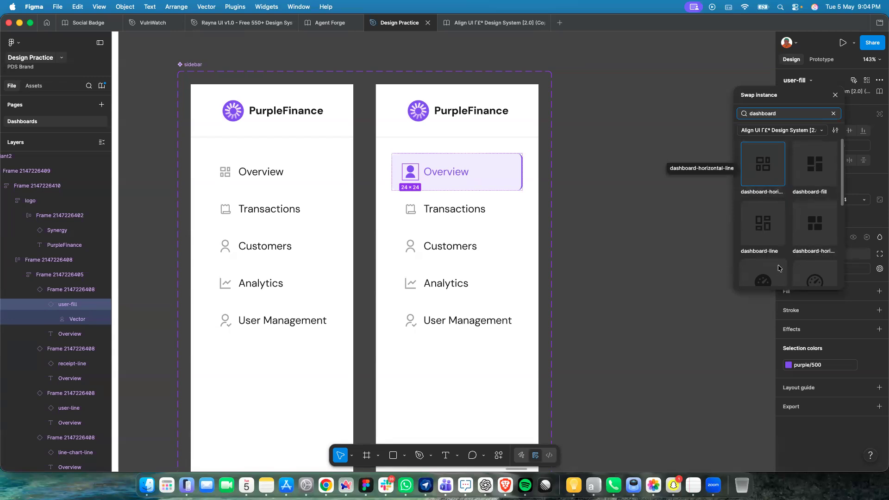
click(812, 233)
key(Escape)
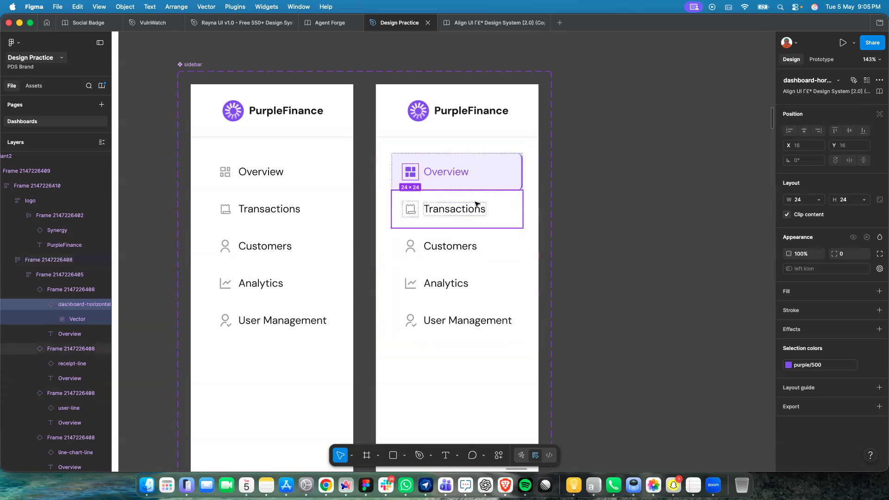
Rename the sidebar component's variant property to "sidebard".
click(424, 206)
click(531, 255)
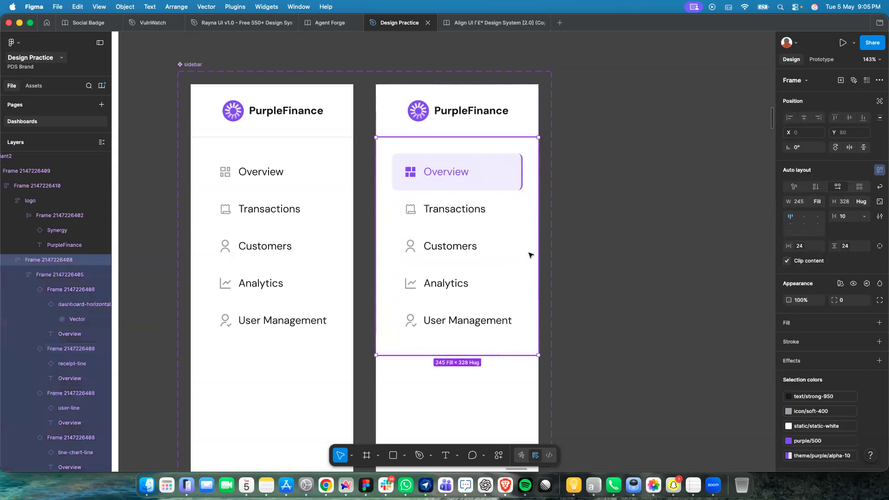
scroll(509, 171, down, 5)
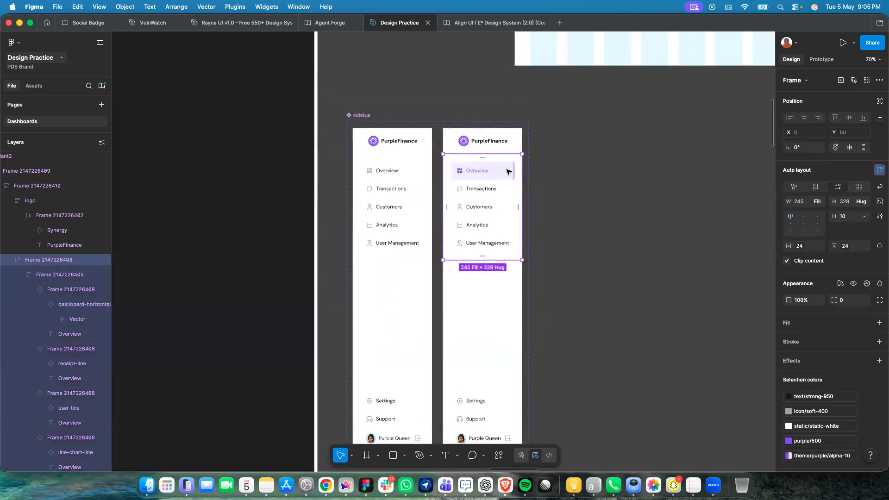
scroll(508, 171, down, 3)
scroll(446, 151, up, 5)
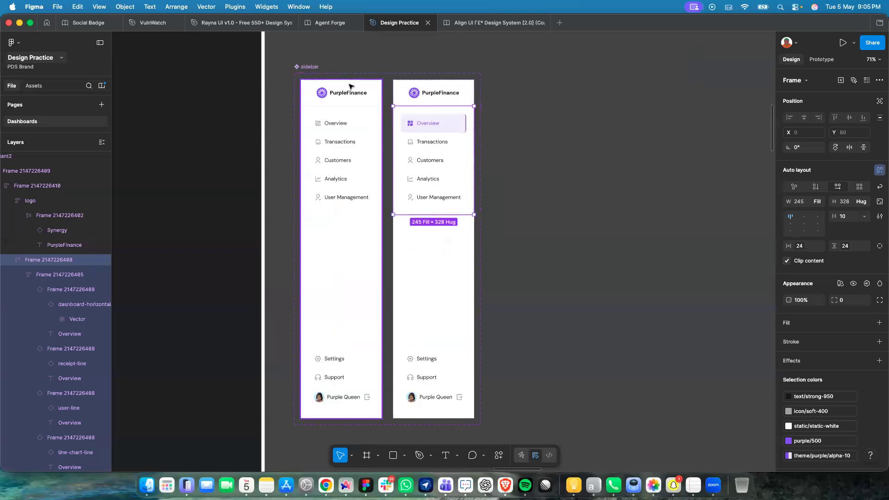
click(332, 108)
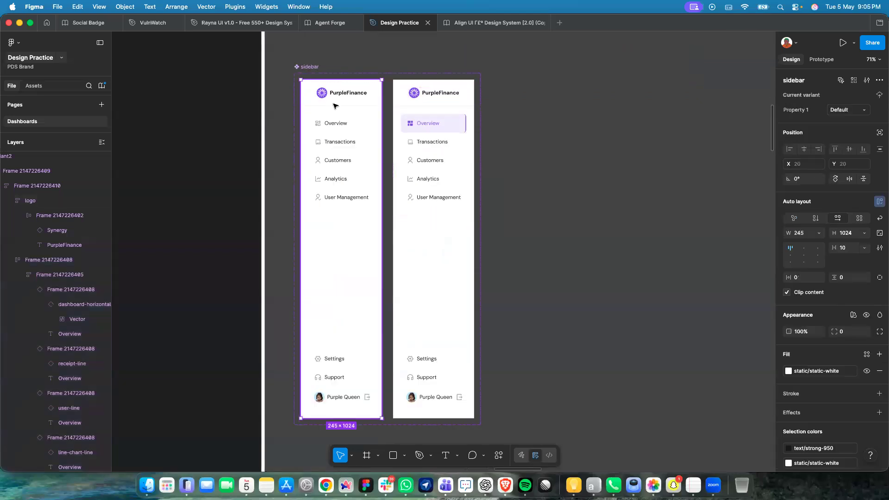
text(sidebard)
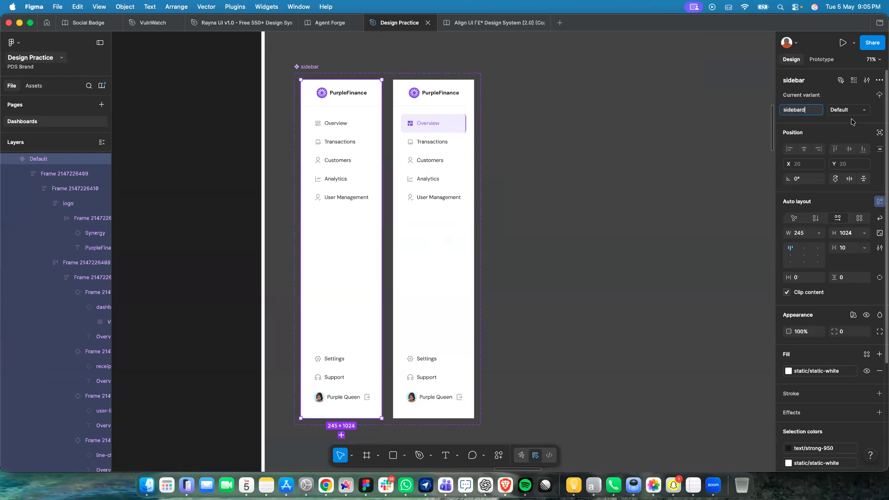
key(Return)
Set the second sidebar variant's property value to "overview".
click(425, 216)
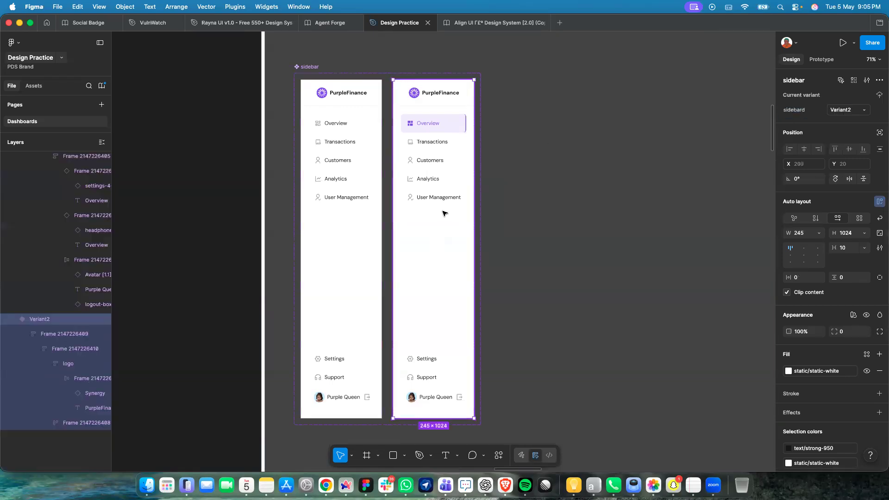
click(850, 114)
text(over)
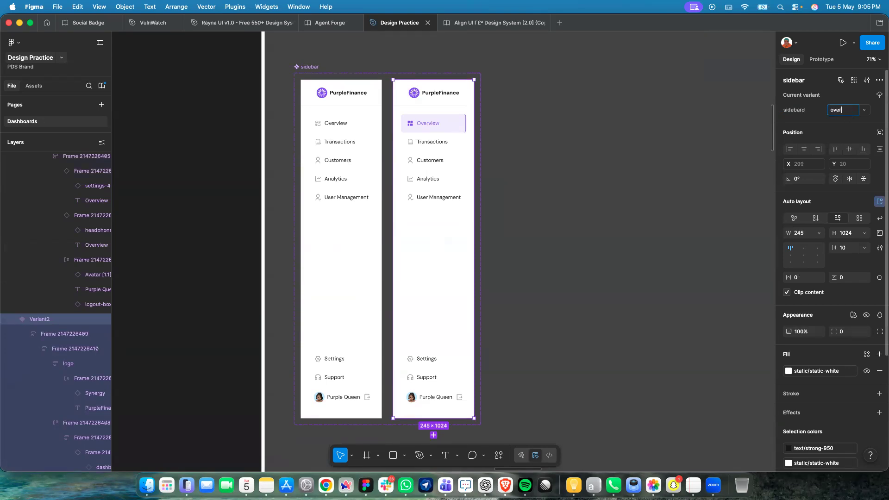
key(Return)
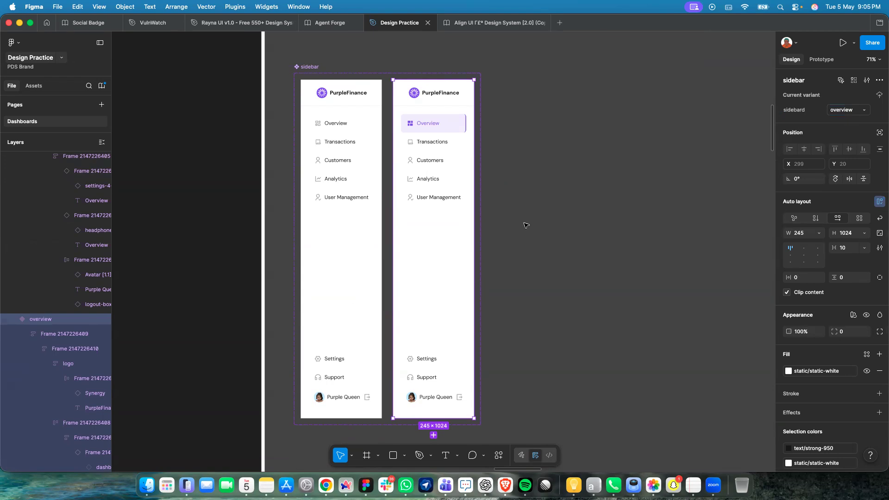
Add a 1 px inside stroke in stroke/soft-200 to only the top side of the default variant's Settings and Support section.
scroll(525, 224, down, 5)
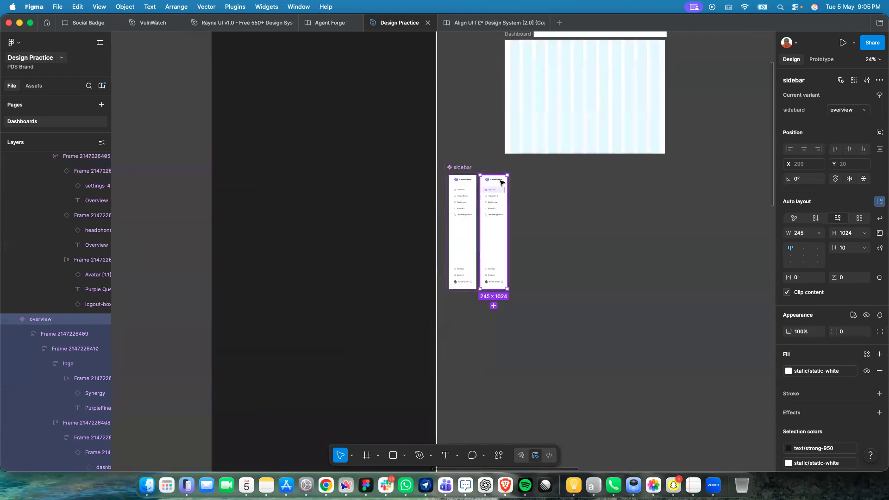
scroll(488, 259, up, 5)
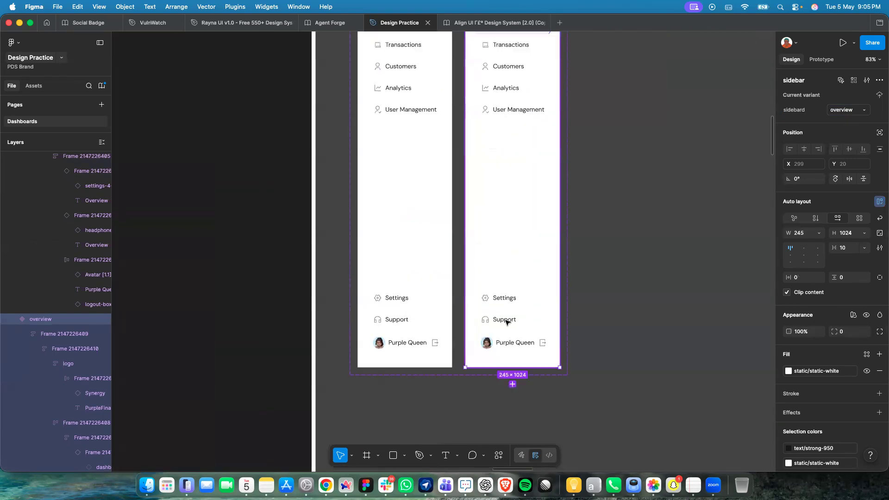
double_click(393, 328)
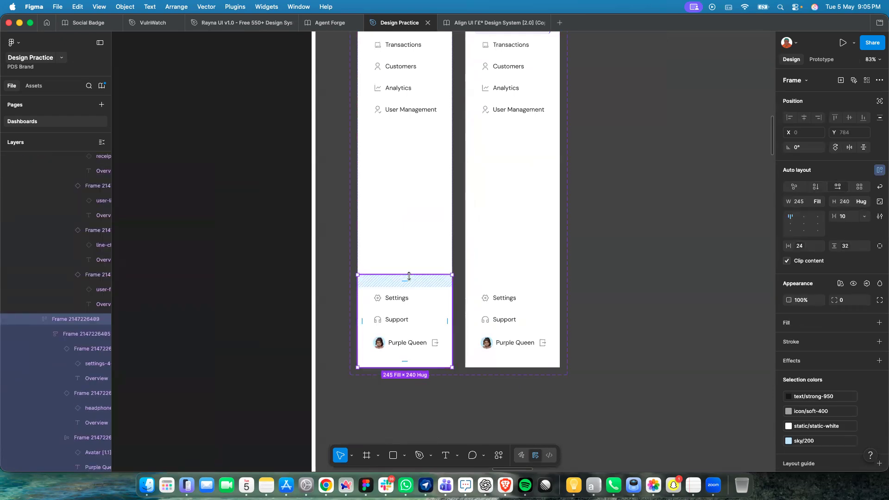
scroll(864, 293, down, 2)
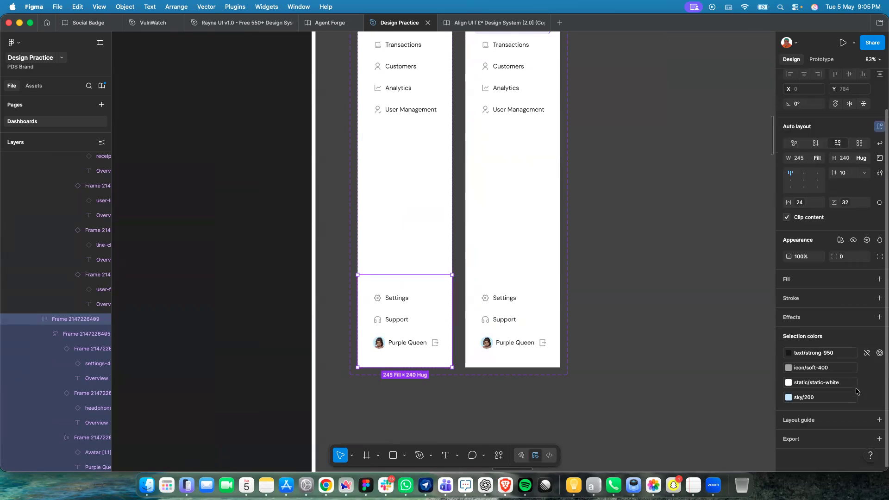
click(880, 298)
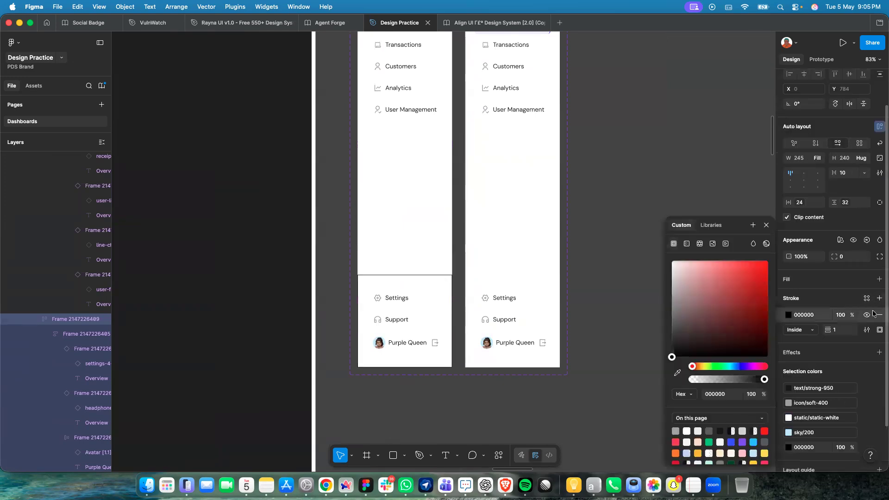
click(880, 330)
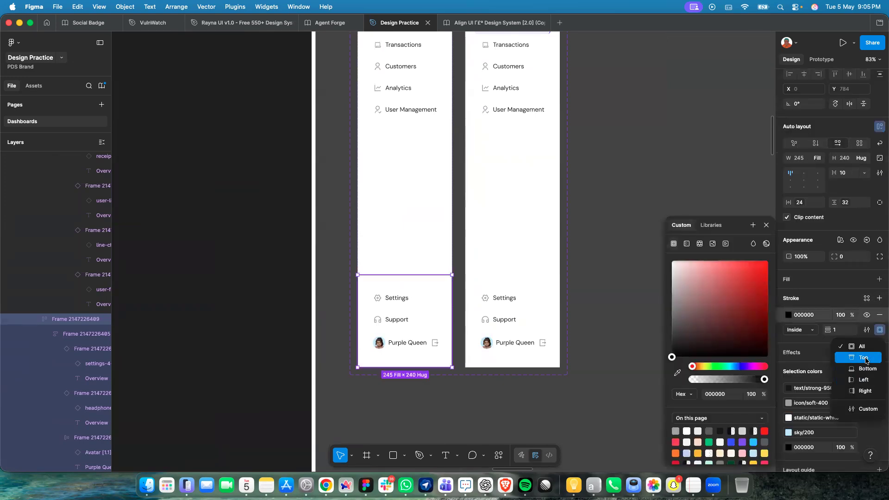
click(863, 357)
click(866, 298)
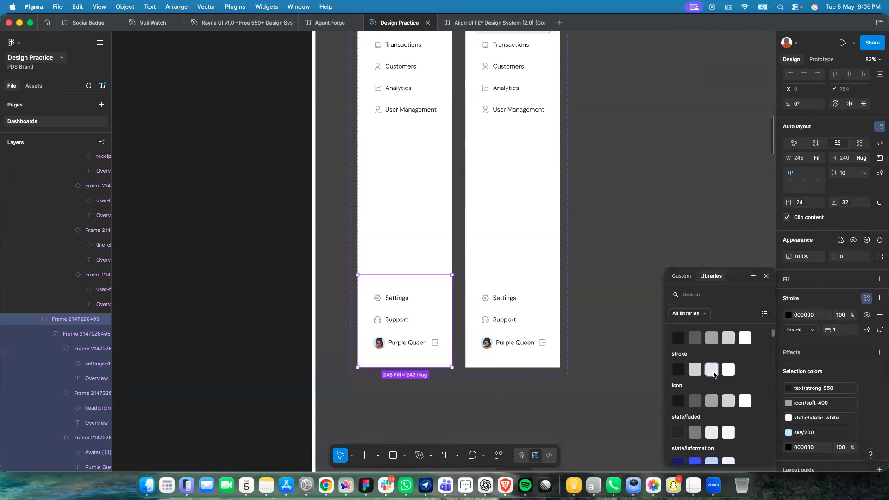
click(726, 370)
click(597, 326)
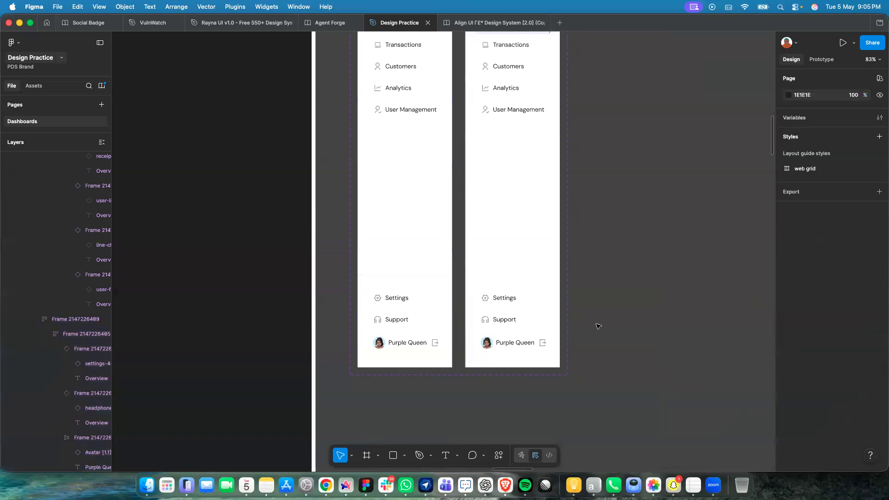
Replace the overview variant's Settings and Support section with a copy of the stroked section from the default variant.
click(514, 319)
click(408, 321)
double_click(407, 321)
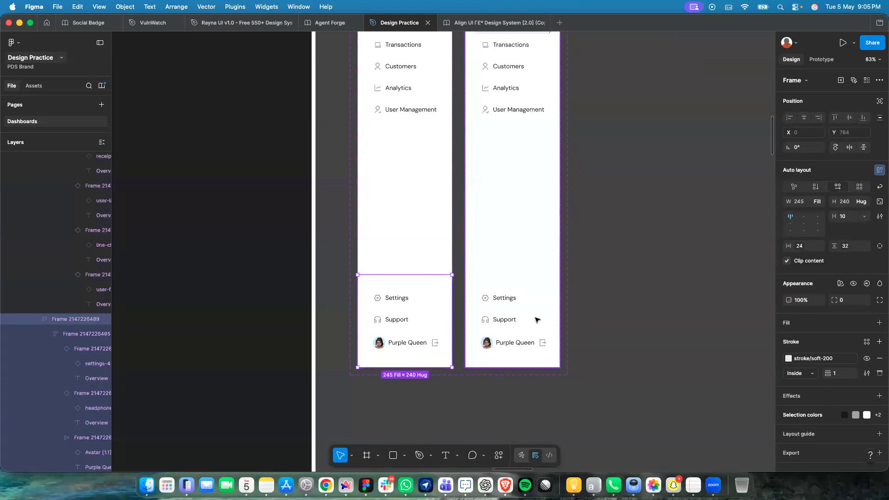
click(537, 321)
double_click(537, 320)
double_click(501, 325)
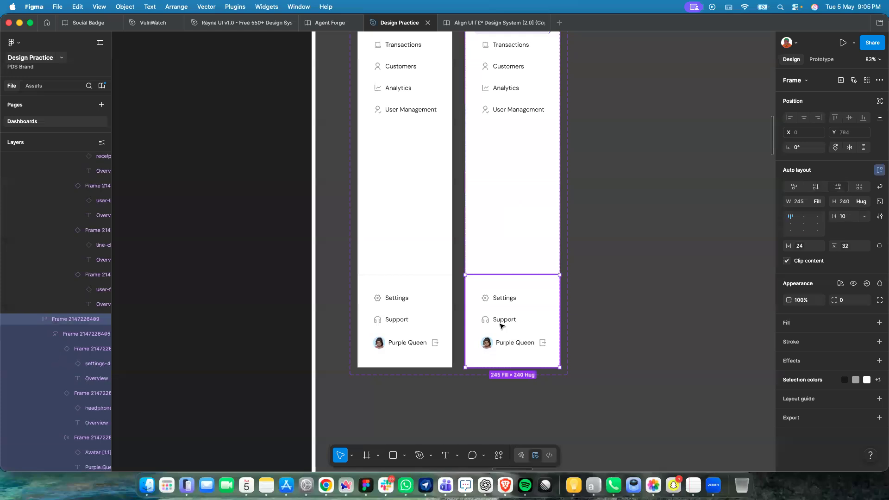
right_click(498, 325)
click(541, 146)
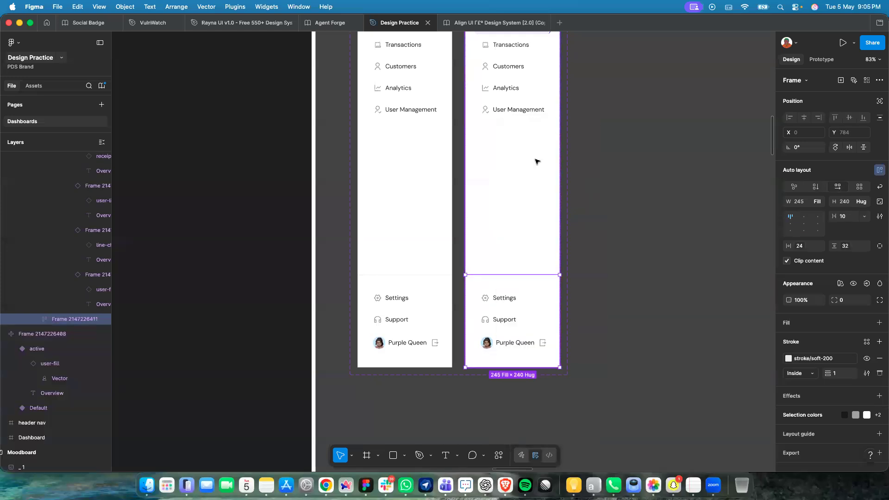
key(Escape)
click(617, 183)
scroll(619, 184, up, 2)
scroll(619, 184, up, 4)
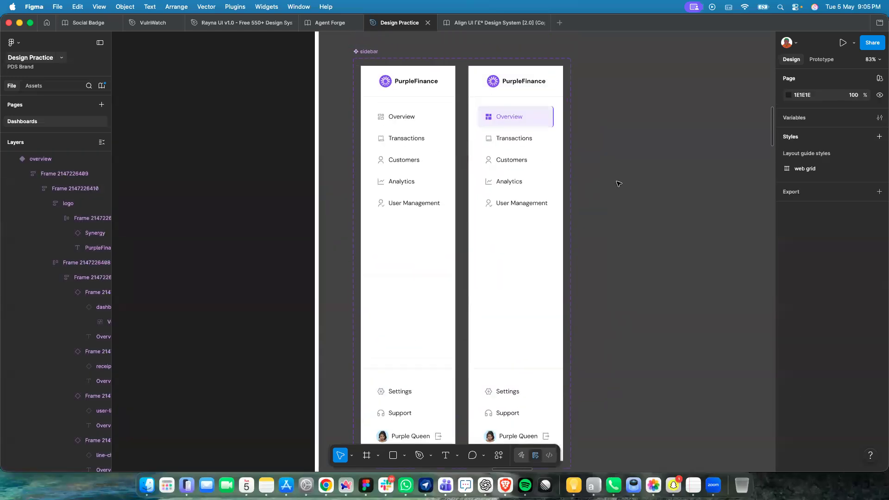
Paste an instance of the overview sidebar variant into the Dashboard frame and place it at X 0, Y 0.
right_click(618, 184)
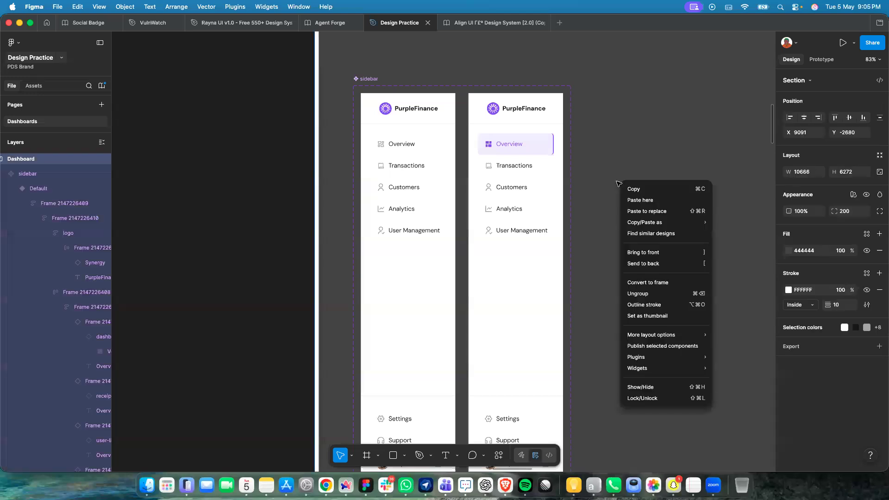
key(Escape)
click(546, 231)
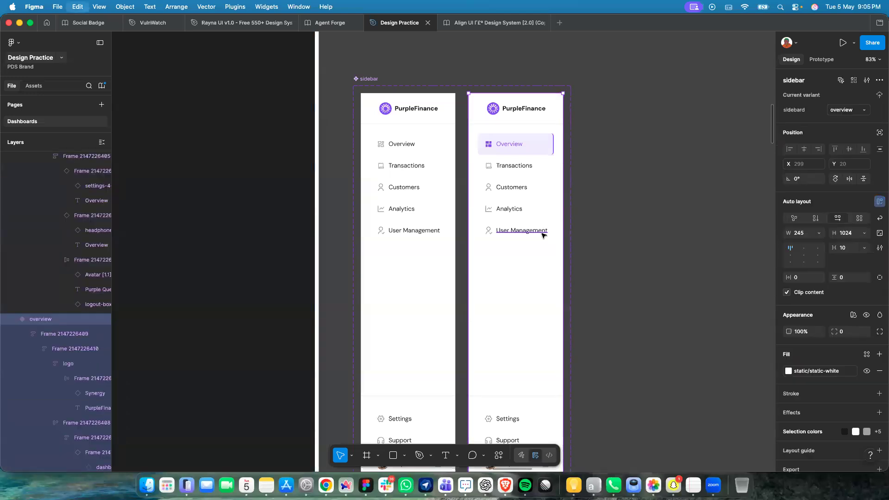
scroll(544, 235, up, 6)
scroll(503, 328, down, 3)
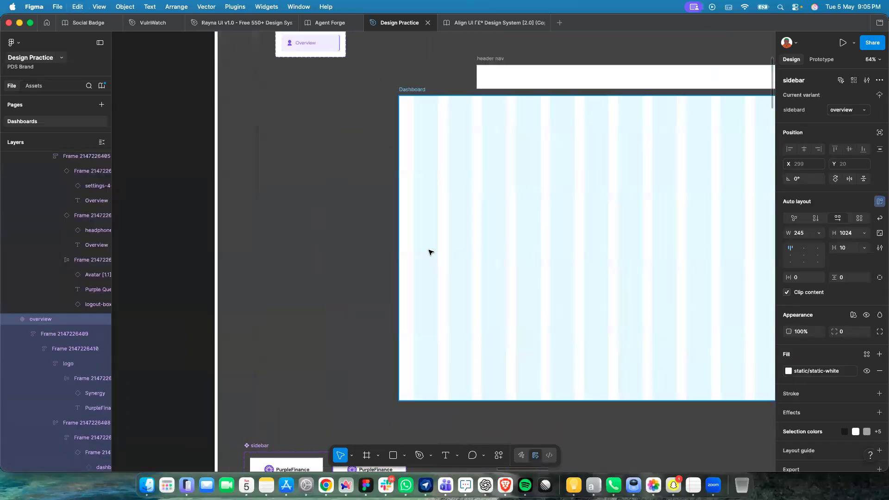
click(431, 253)
key(super+v)
drag(519, 225, 437, 242)
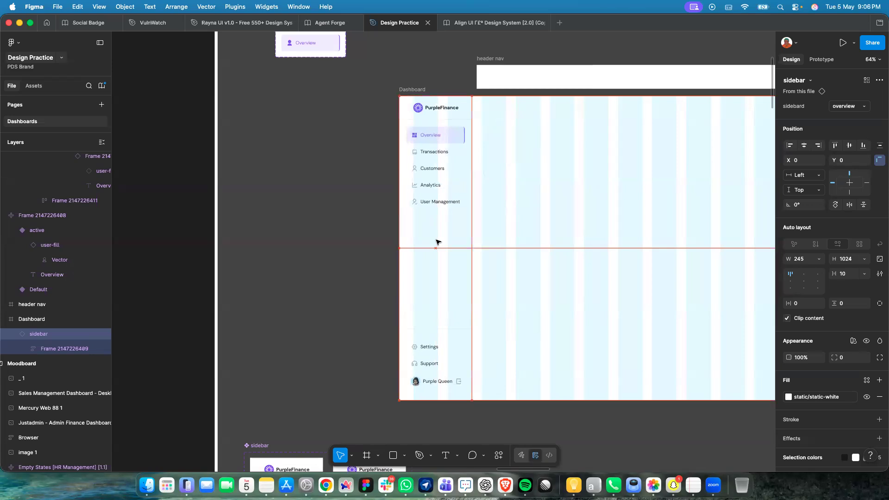
scroll(482, 263, right, 5)
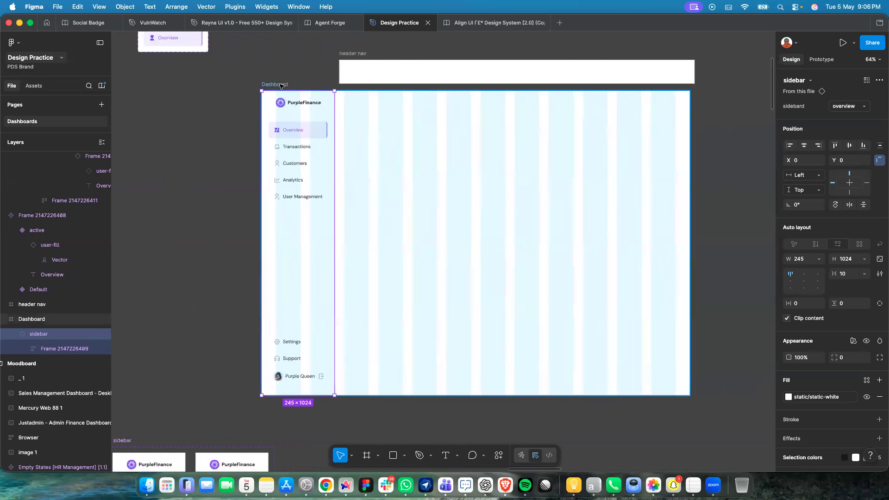
Move the header nav frame into the Dashboard frame beside the sidebar, at X 245, Y 0.
key(Escape)
click(415, 69)
drag(415, 68, 415, 104)
drag(470, 106, 431, 105)
scroll(430, 104, up, 3)
scroll(431, 104, up, 5)
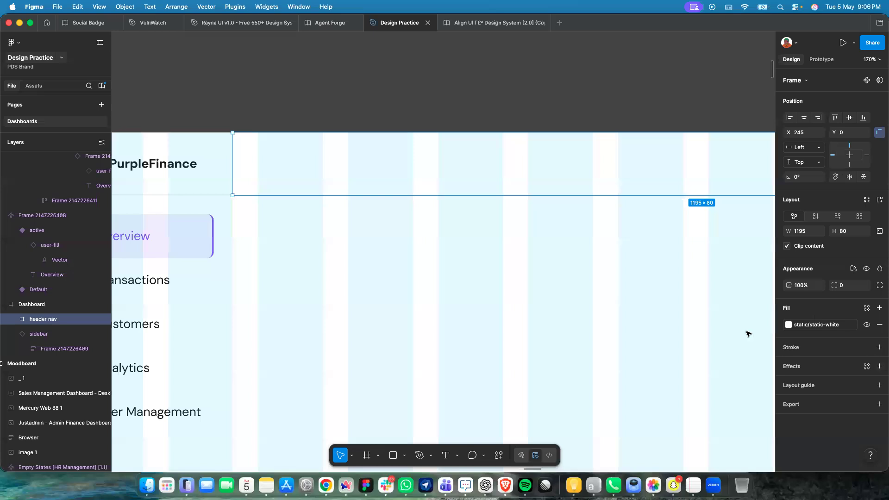
Copy the user profile row from the bottom of the Dashboard's sidebar instance and paste it into the header nav frame.
scroll(748, 333, down, 5)
scroll(749, 336, down, 3)
scroll(749, 336, right, 5)
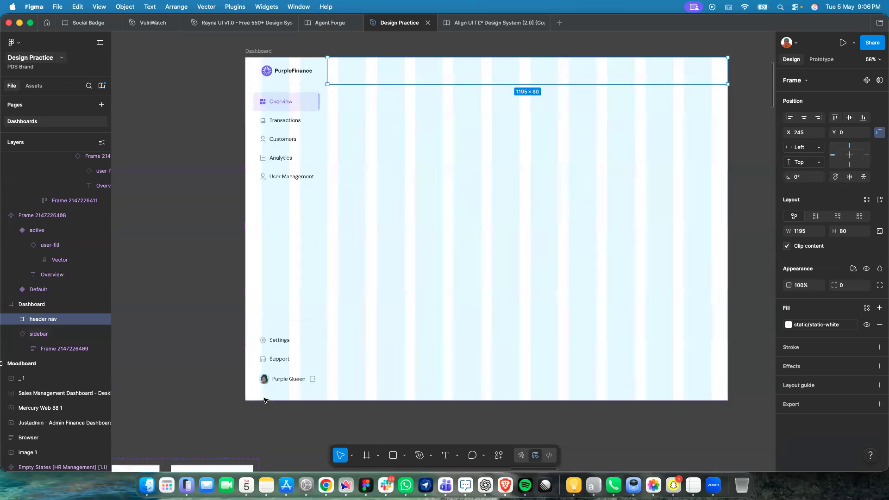
scroll(264, 398, up, 5)
click(285, 351)
double_click(285, 351)
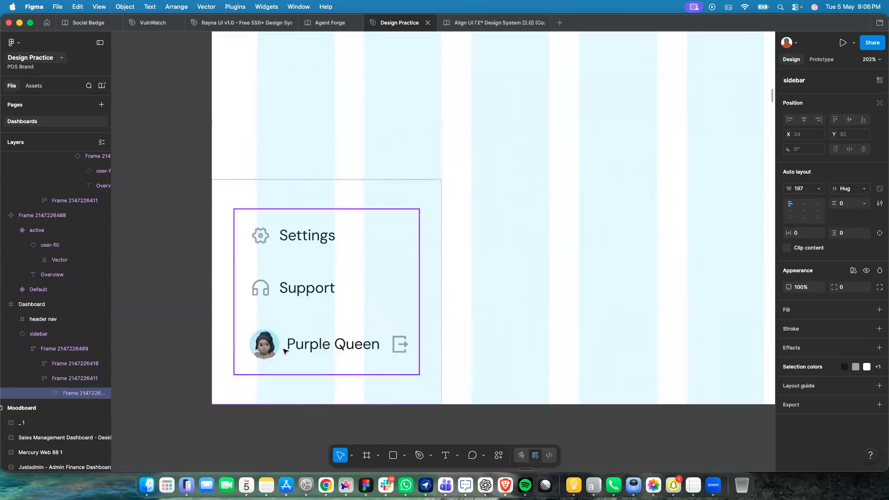
double_click(284, 351)
scroll(284, 351, down, 6)
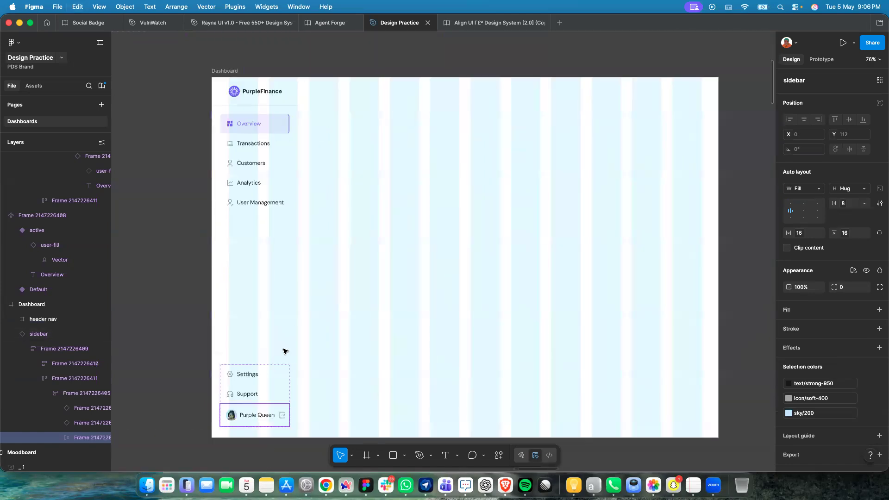
click(313, 289)
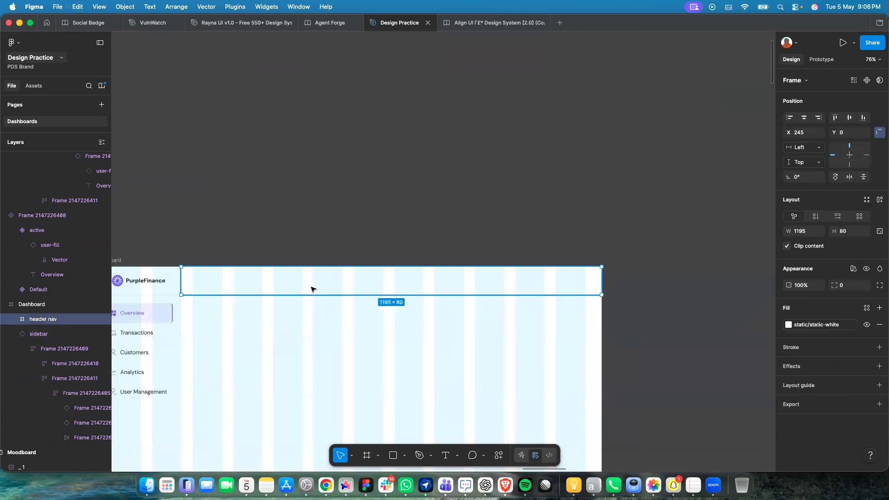
key(ctrl+v)
Move the pasted profile row to the right end of the header nav and apply auto layout to the header nav.
drag(218, 277, 555, 284)
click(547, 283)
scroll(584, 283, up, 6)
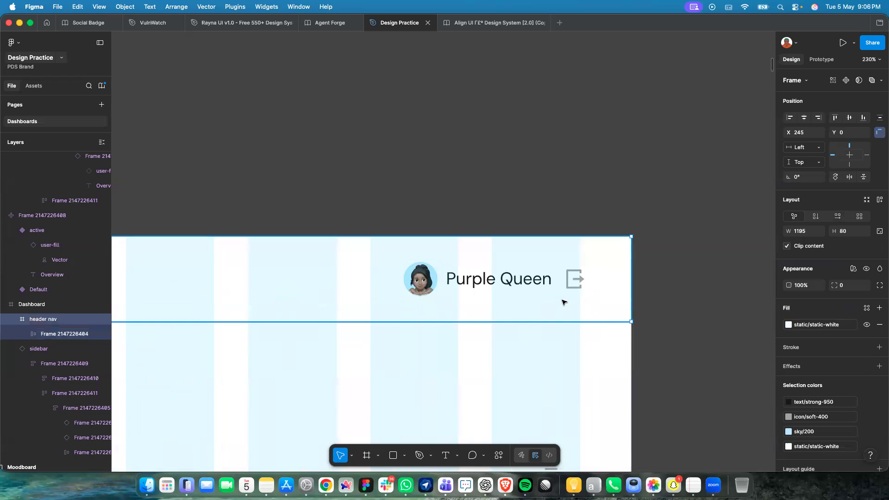
click(562, 302)
key(shift+1)
drag(284, 298, 568, 305)
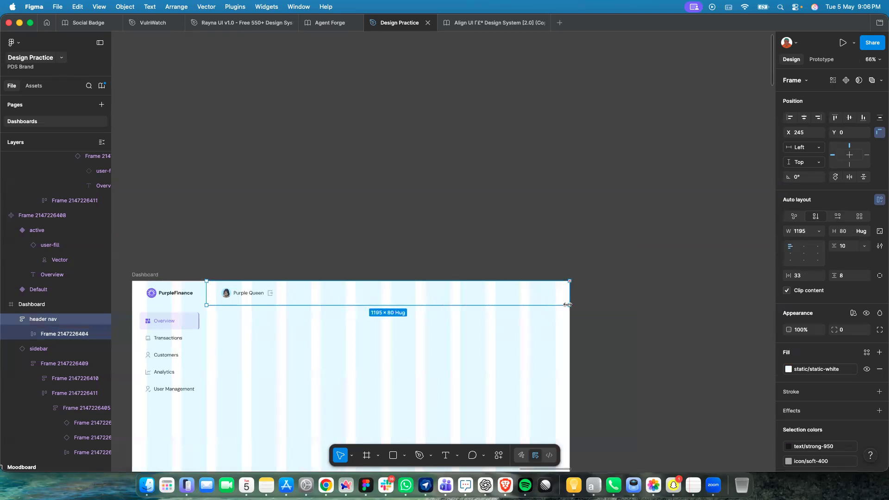
Set the header nav's horizontal padding to the spacing-48 variable and its auto layout flow to horizontal.
click(819, 277)
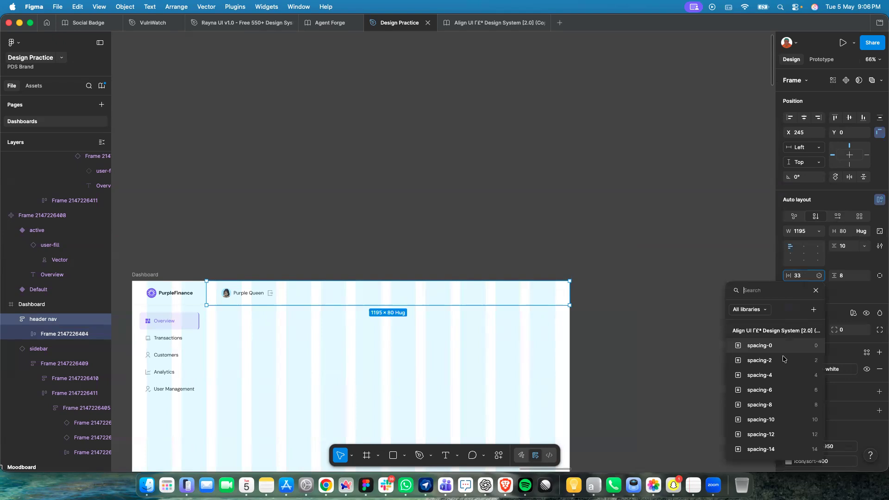
click(786, 387)
scroll(787, 390, down, 2)
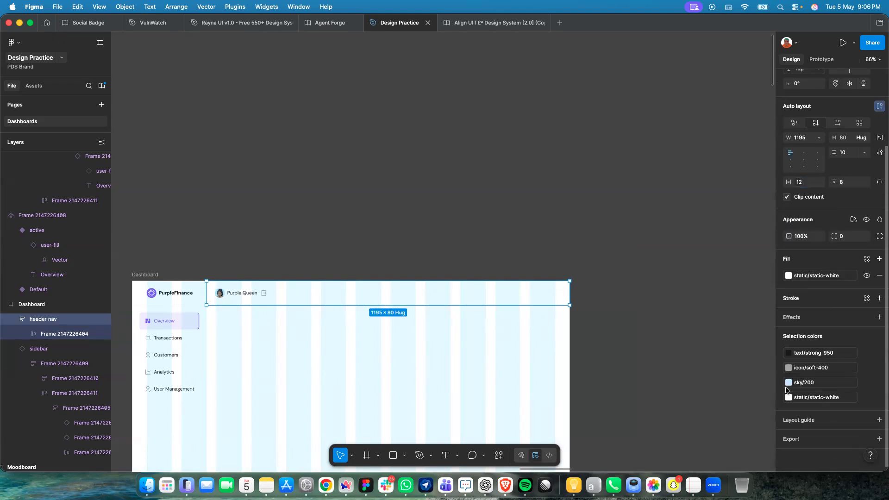
click(800, 182)
scroll(773, 358, down, 2)
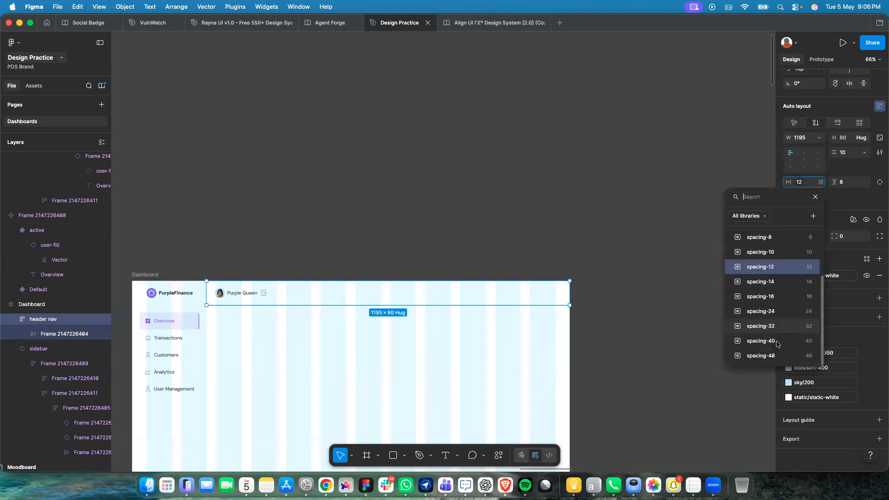
click(772, 359)
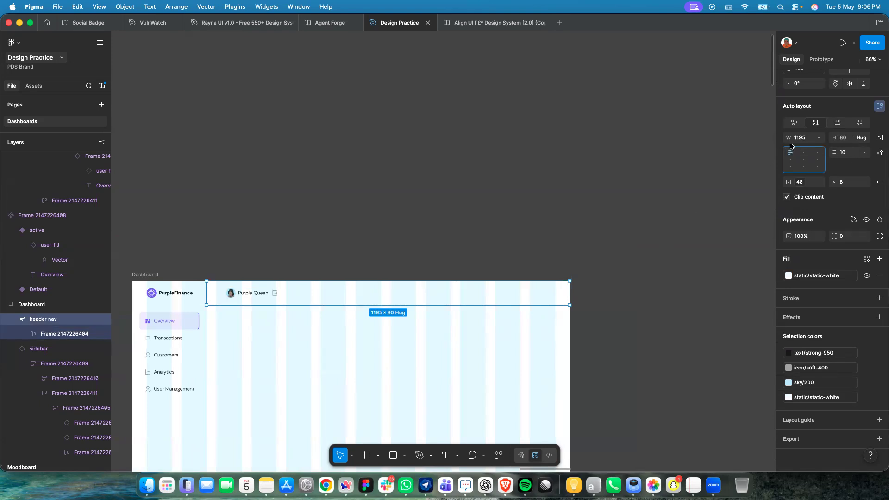
click(838, 123)
Copy the Transactions label text from the sidebar instance and paste it into the header nav.
scroll(480, 296, left, 5)
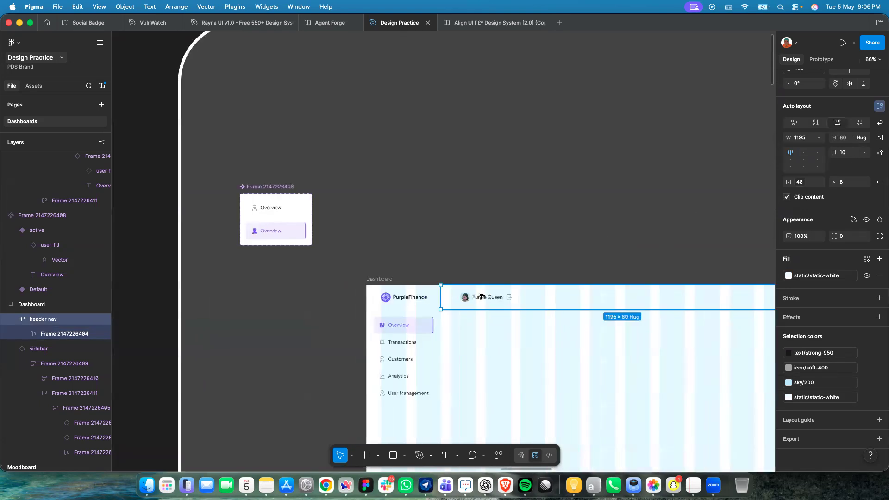
scroll(429, 343, up, 5)
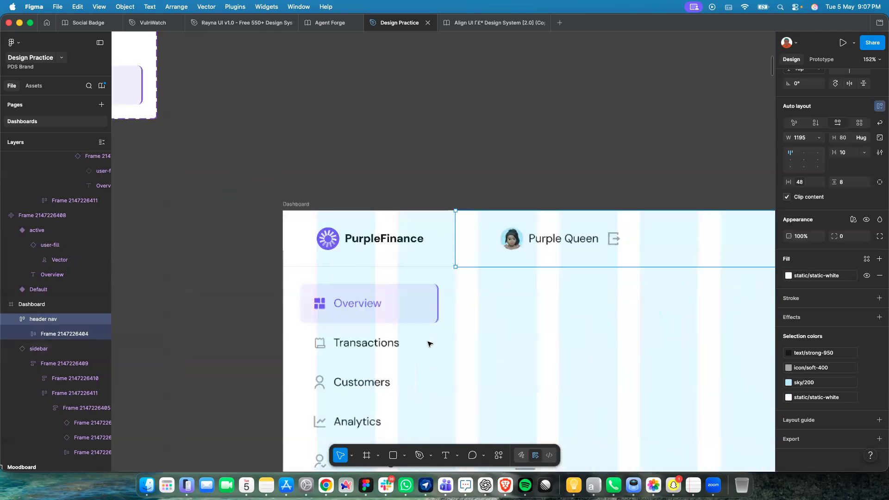
click(377, 345)
double_click(377, 345)
double_click(377, 346)
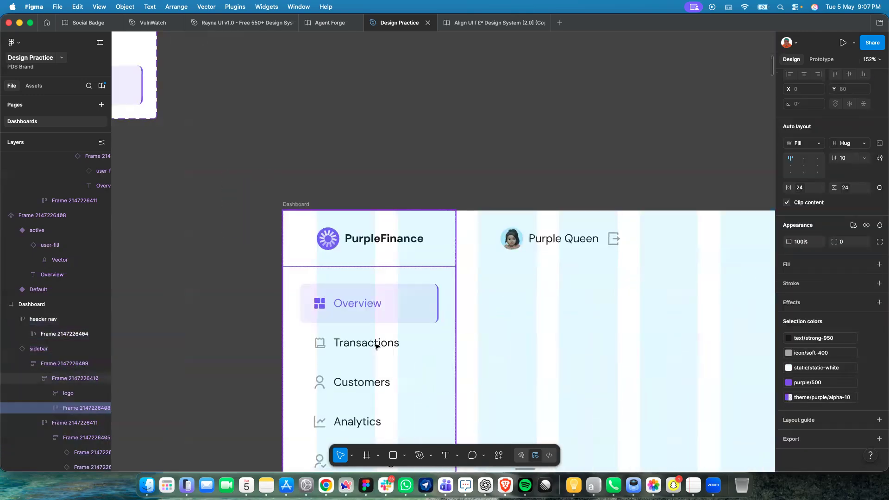
double_click(376, 346)
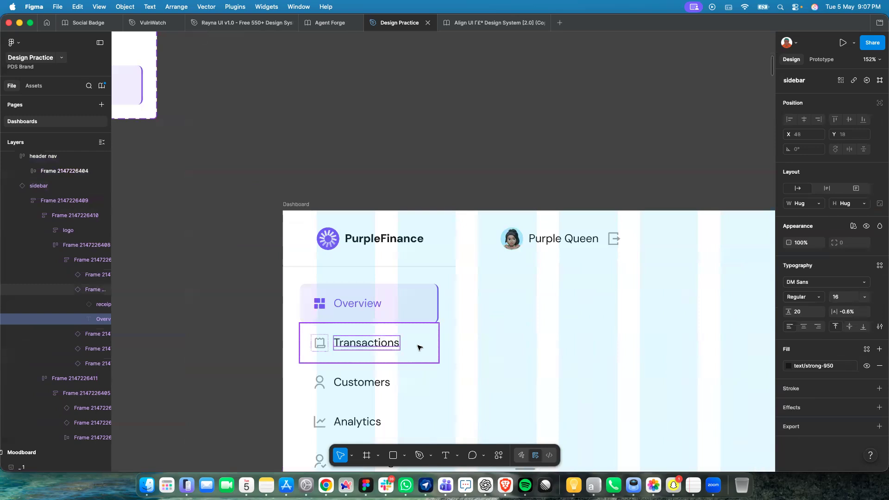
scroll(524, 269, right, 5)
click(523, 269)
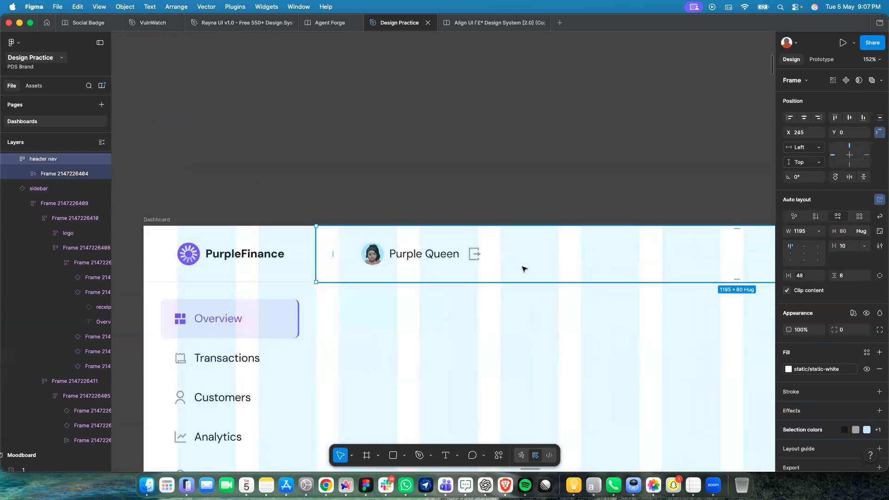
key(cmd+v)
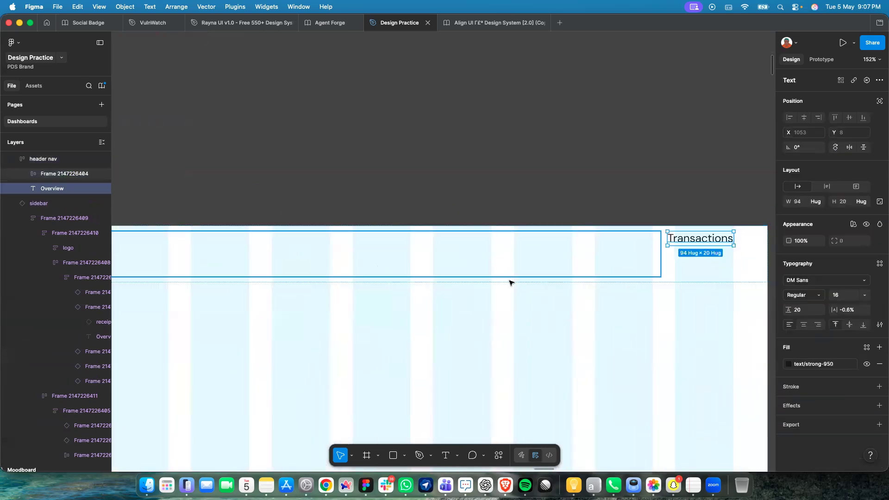
Place the Transactions text before the profile row in the header nav and set the profile row's width to Hug contents.
scroll(511, 283, down, 5)
click(611, 274)
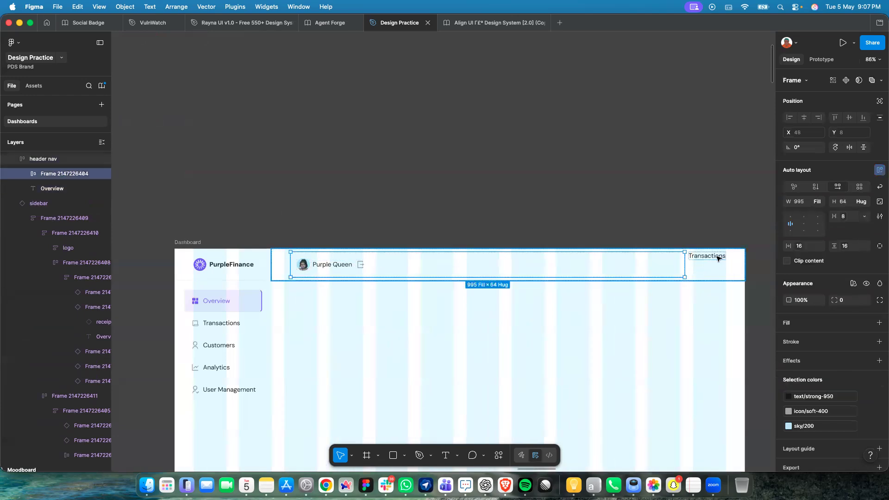
click(718, 258)
key(Left)
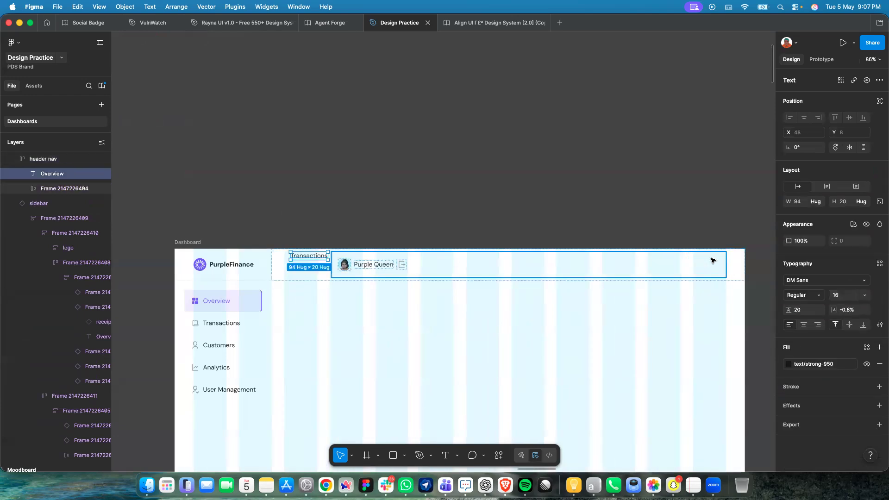
click(713, 261)
click(820, 204)
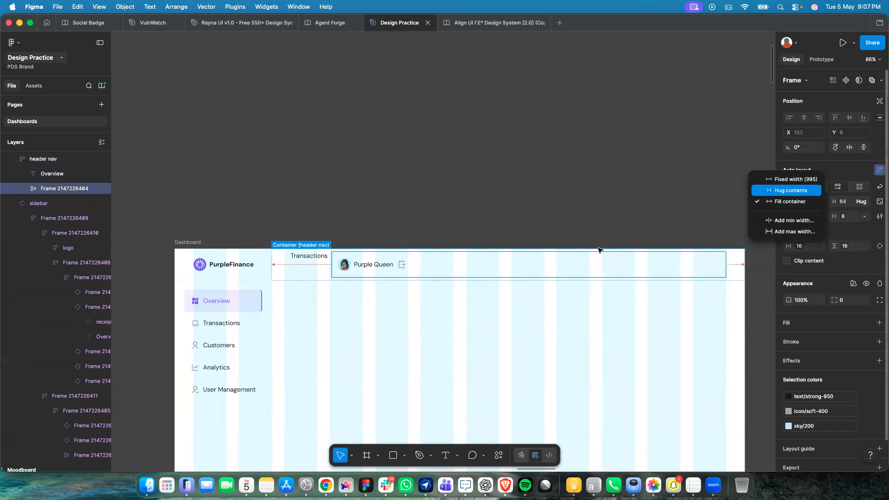
key(Return)
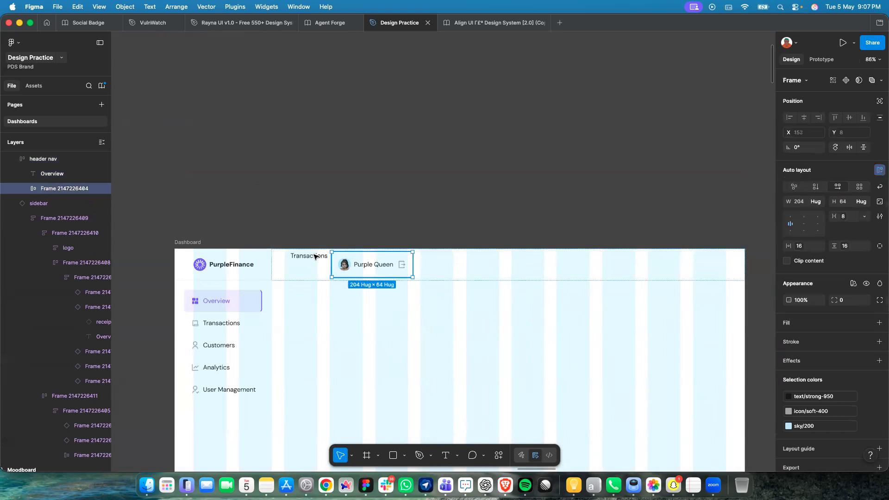
Wrap the Transactions text and the profile row in one auto layout frame with the gap set to Auto.
key(shift+Tab)
shift+click(355, 264)
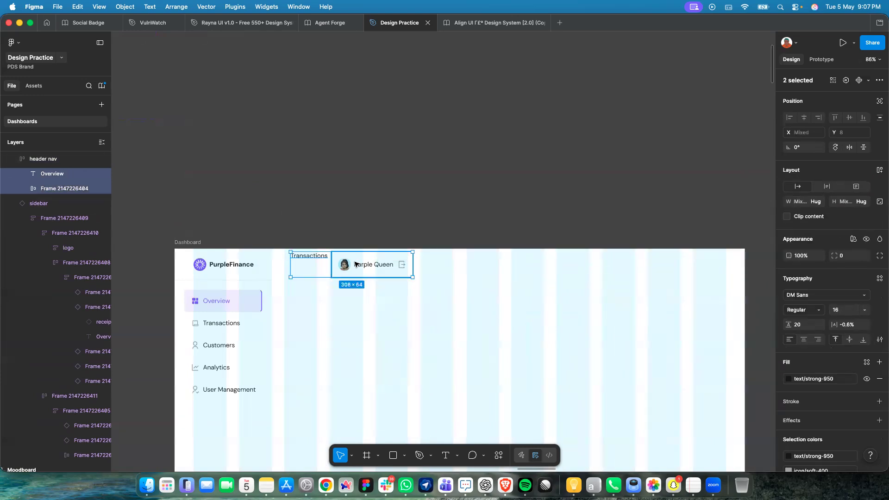
key(shift+a)
double_click(792, 218)
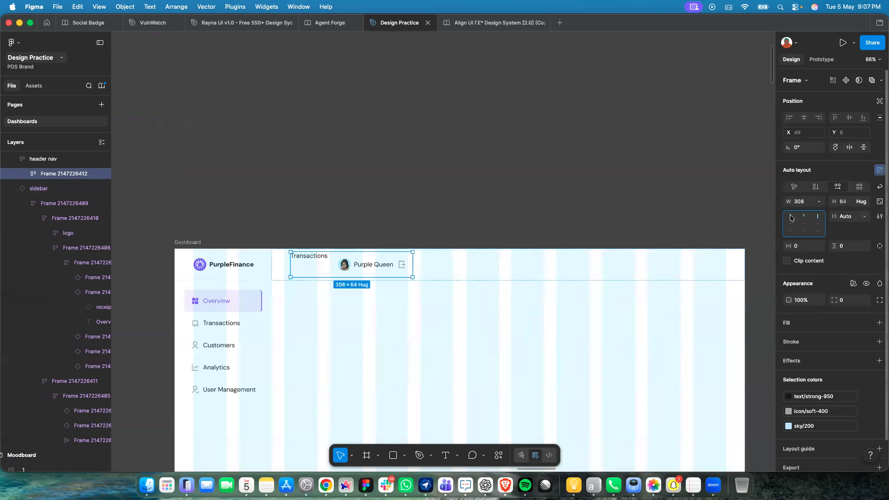
Set the new wrapper frame's width to Fill container and centre its contents vertically.
click(820, 203)
click(813, 225)
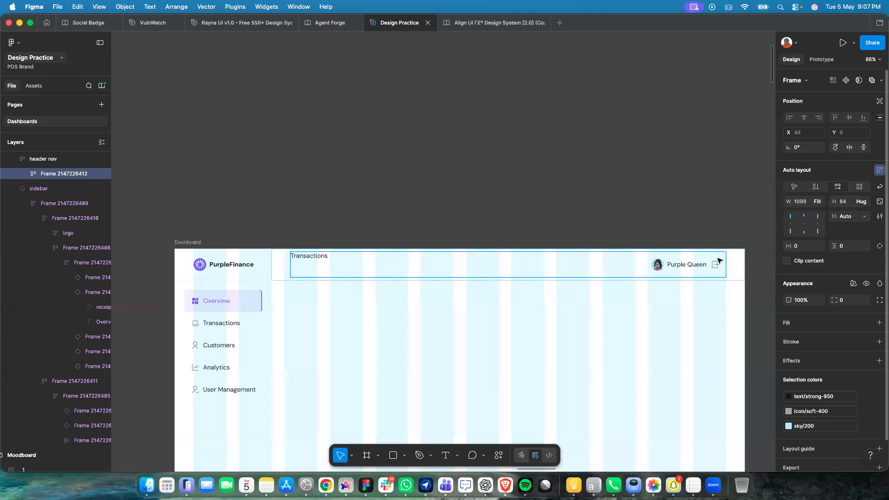
click(801, 225)
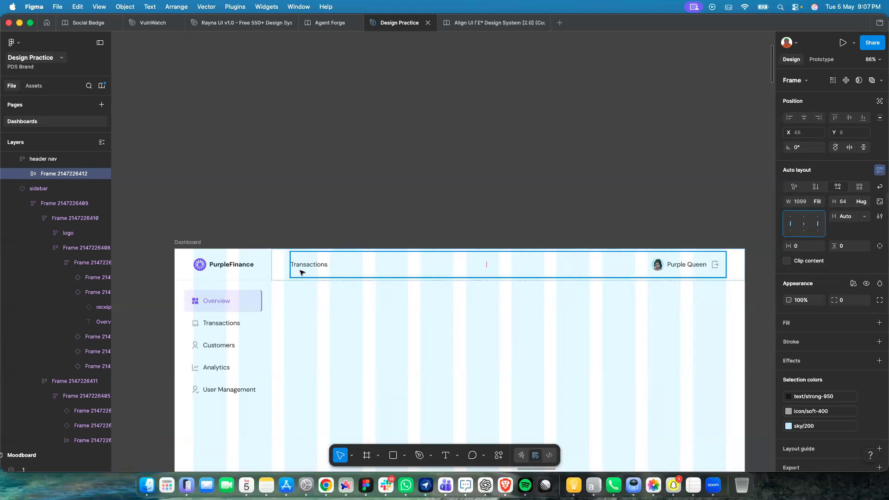
Set the header nav's Transactions text to font size 32 and change its wording to Overview.
scroll(327, 254, up, 5)
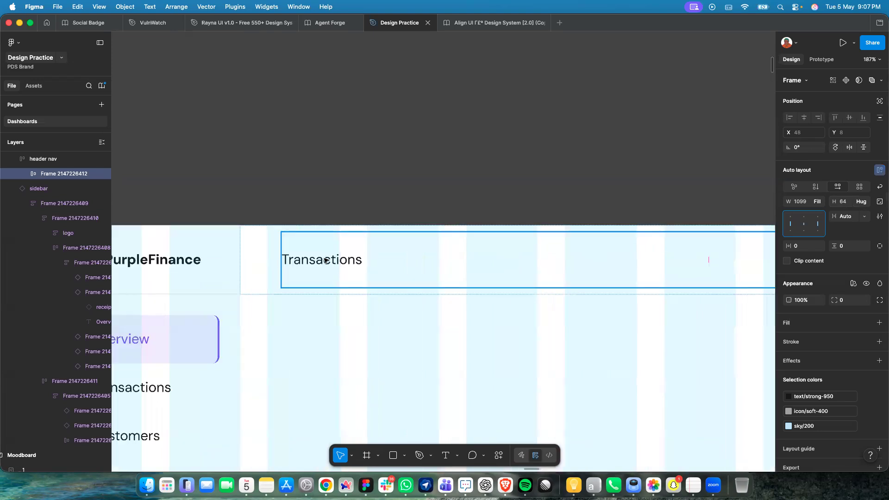
click(327, 260)
click(848, 294)
text(32)
key(Return)
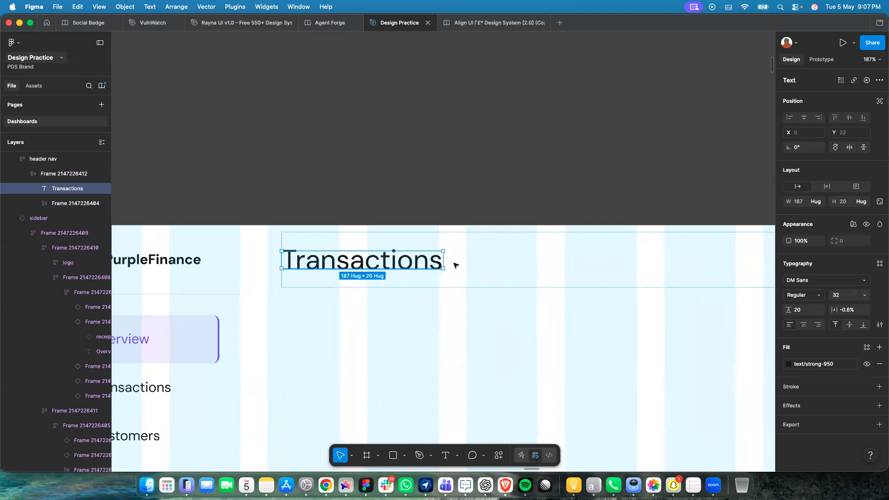
double_click(414, 264)
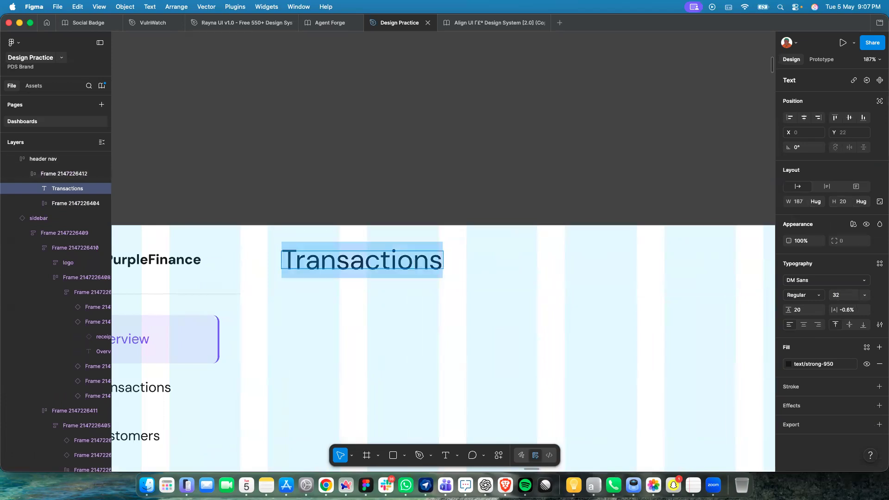
text(Overv)
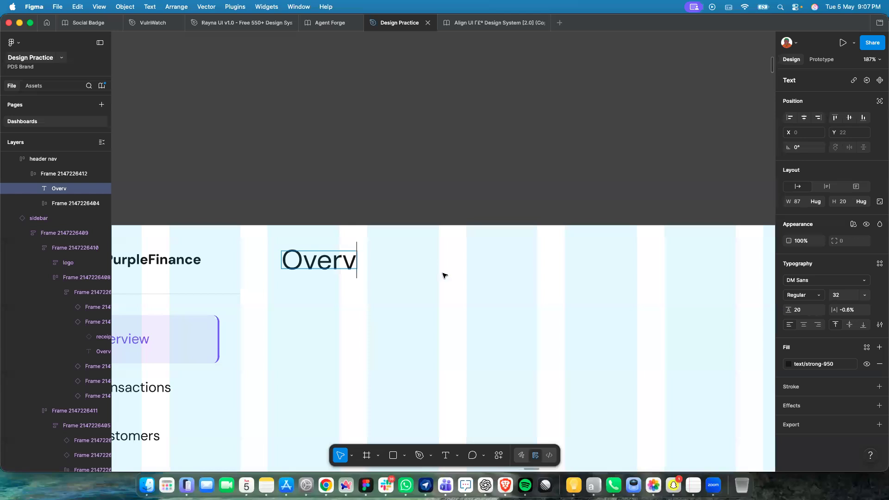
text(iew)
key(Escape)
Enlarge the Overview title's text box to a height of about 26 and align the text to its vertical middle.
scroll(342, 275, up, 5)
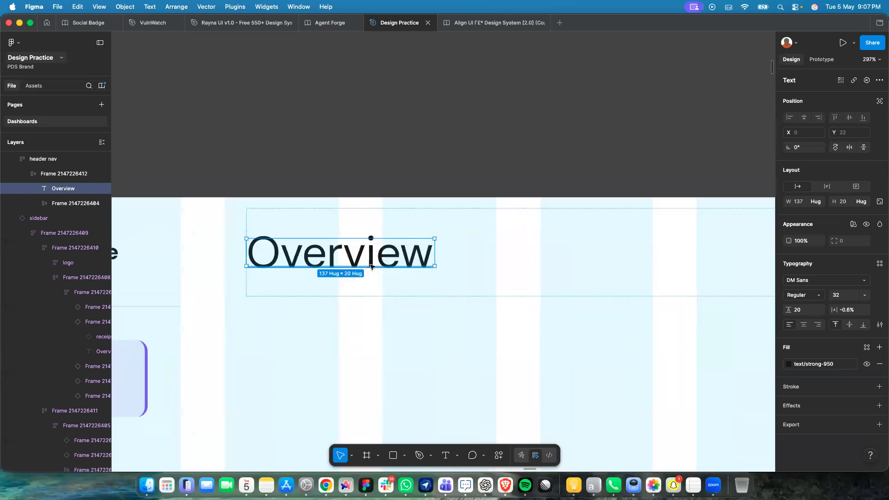
scroll(371, 266, up, 5)
drag(372, 262, 375, 271)
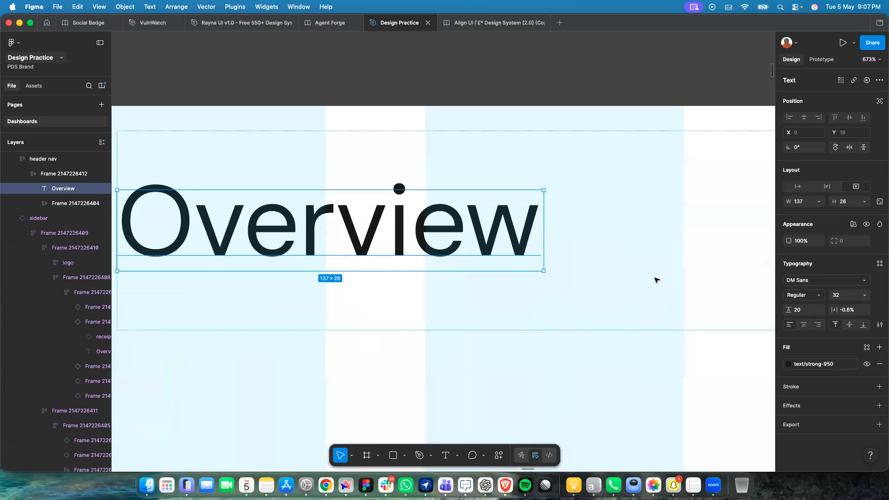
click(850, 325)
click(848, 313)
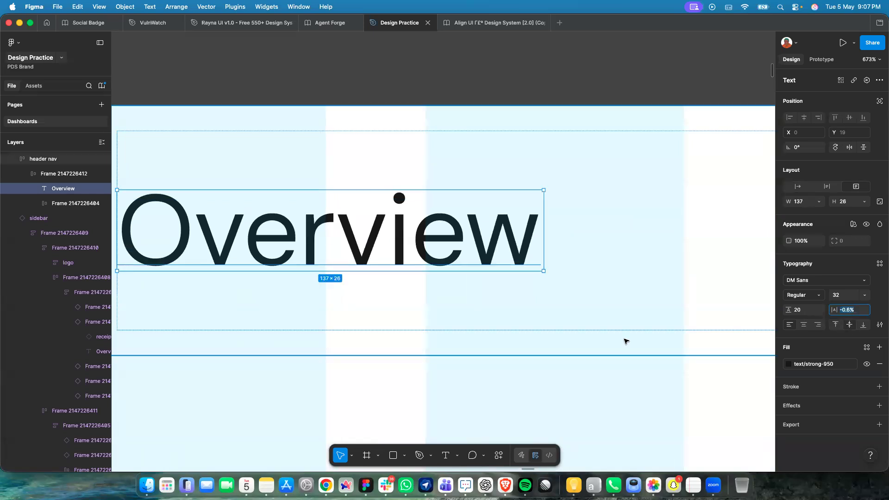
Set the Overview title's line height to Auto and its font weight to Bold.
scroll(625, 340, down, 5)
scroll(626, 340, up, 2)
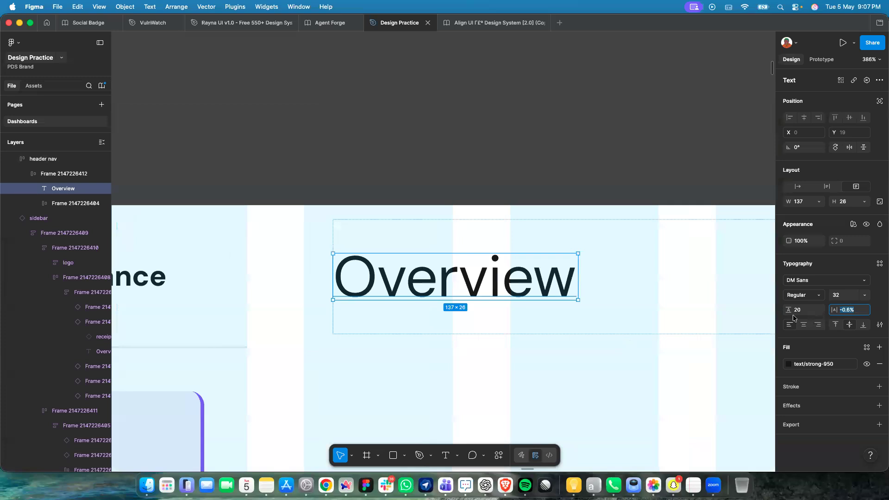
click(807, 310)
text(auto)
key(Return)
click(819, 296)
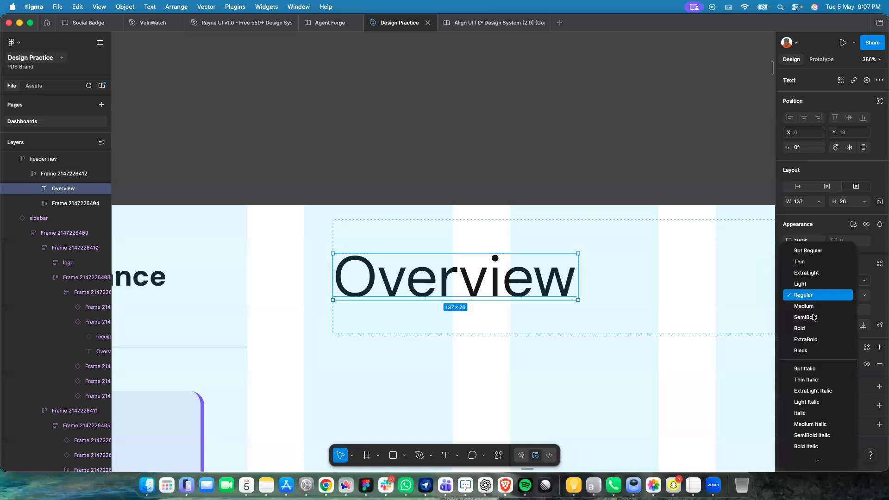
click(812, 329)
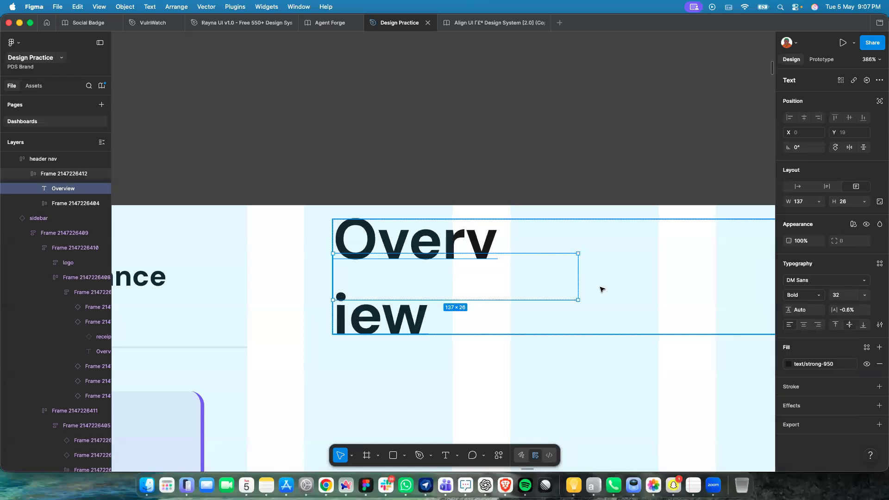
Set the Overview title's width to Hug contents so the word fits on a single line.
click(819, 202)
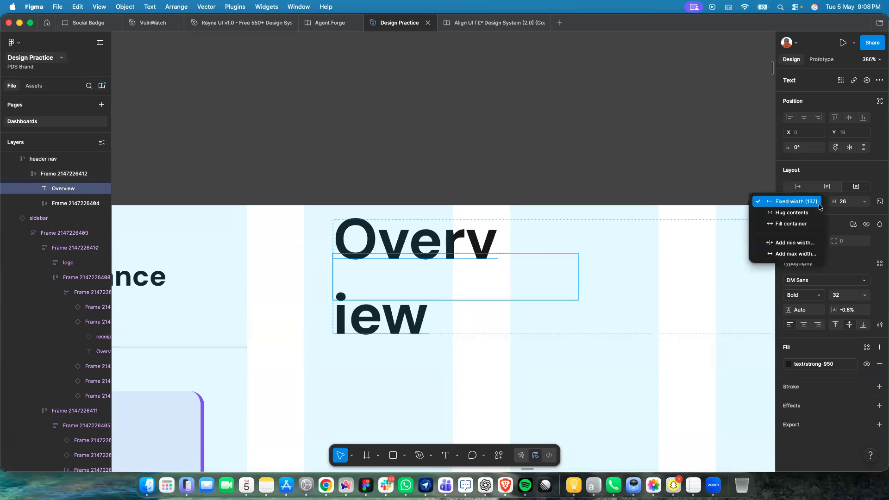
click(818, 216)
scroll(633, 304, down, 10)
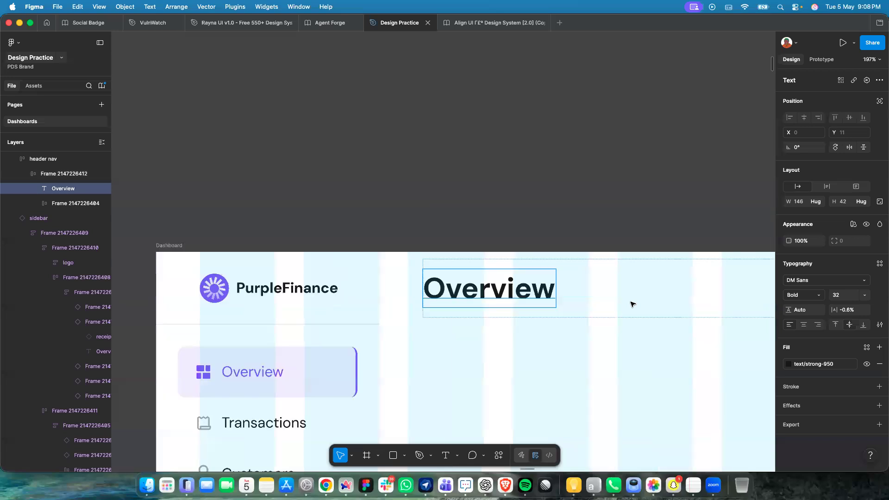
scroll(632, 304, right, 4)
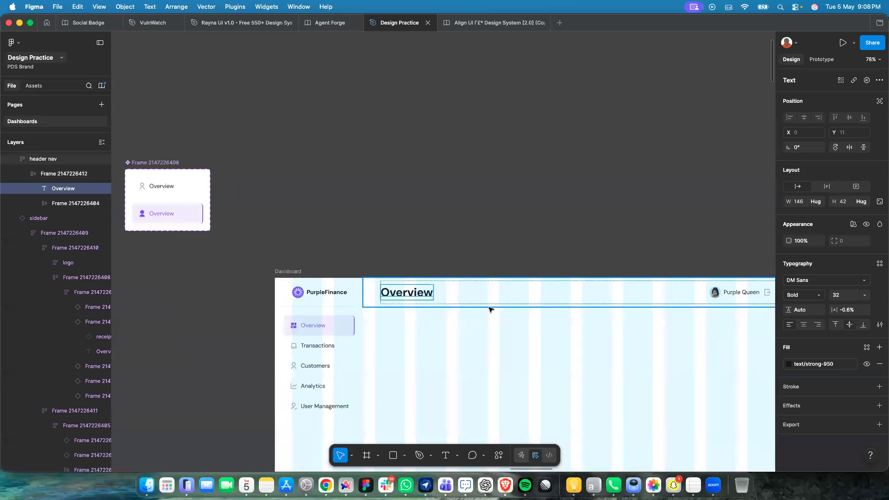
scroll(491, 310, up, 5)
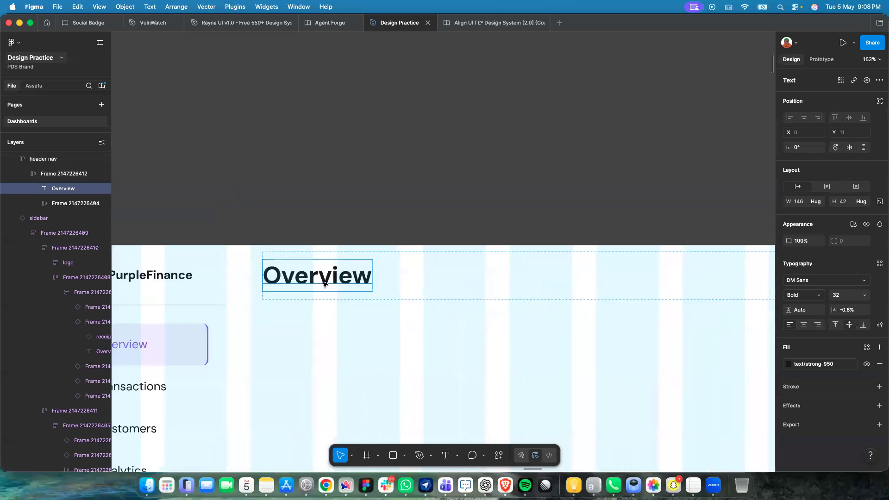
Change the Overview title's fill to the library colour text/sub-600.
click(811, 365)
scroll(703, 385, down, 2)
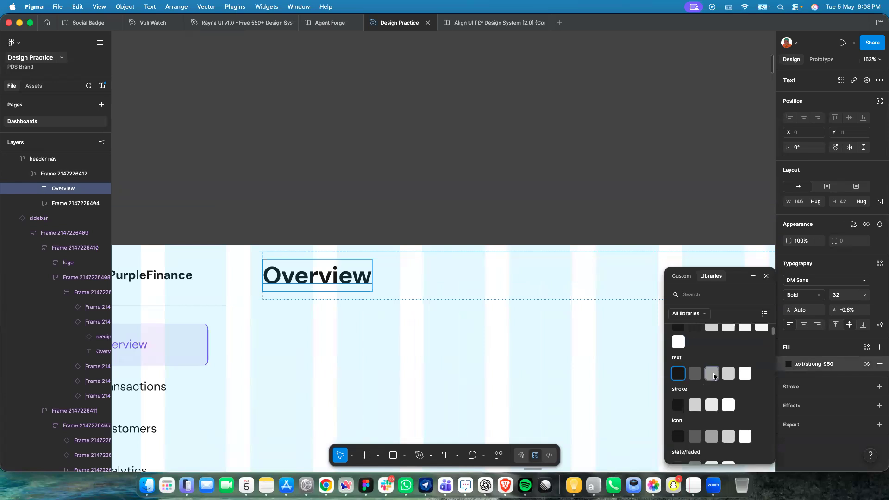
click(712, 376)
click(810, 363)
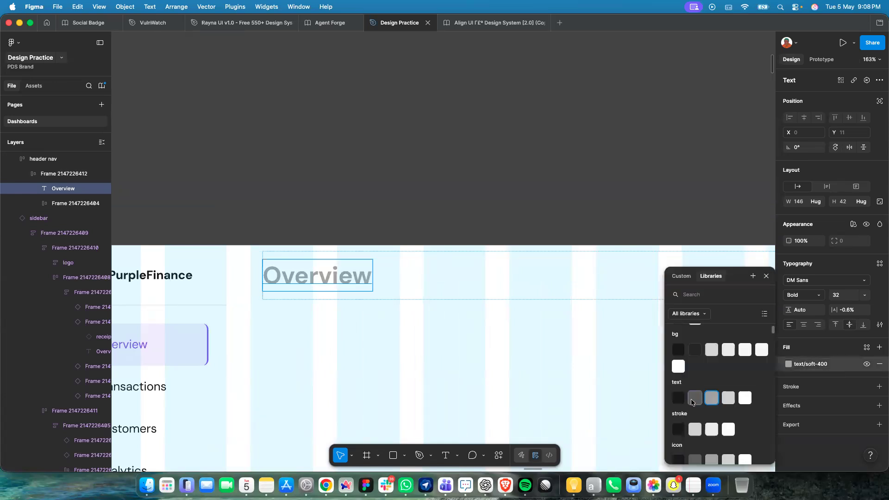
click(693, 403)
click(623, 297)
Set the horizontal padding of the header nav's user profile row to 0.
scroll(622, 295, down, 10)
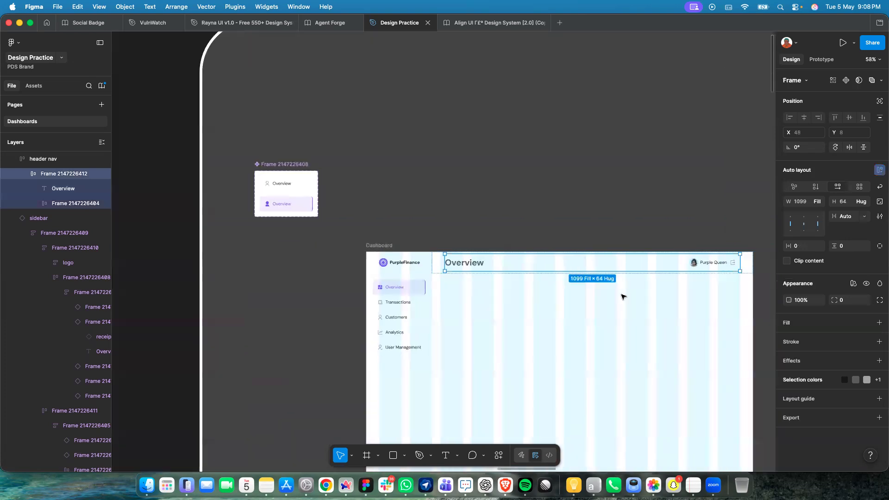
scroll(611, 259, right, 2)
scroll(605, 229, up, 15)
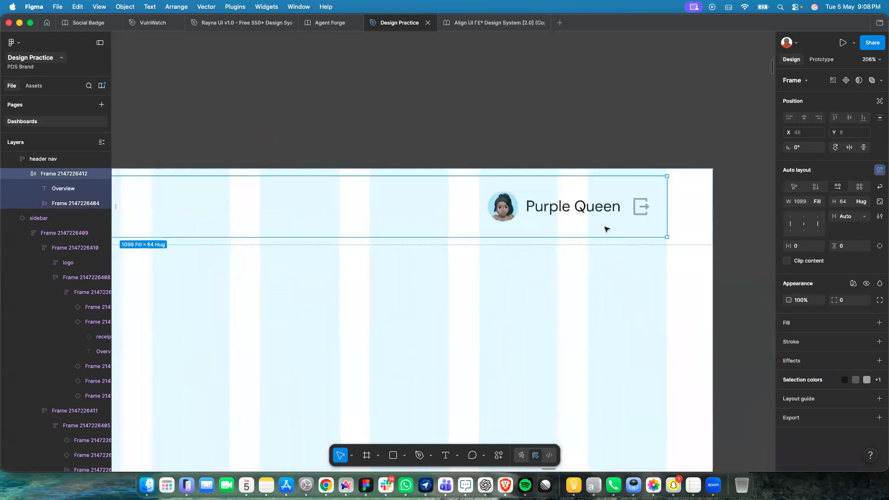
scroll(679, 213, down, 8)
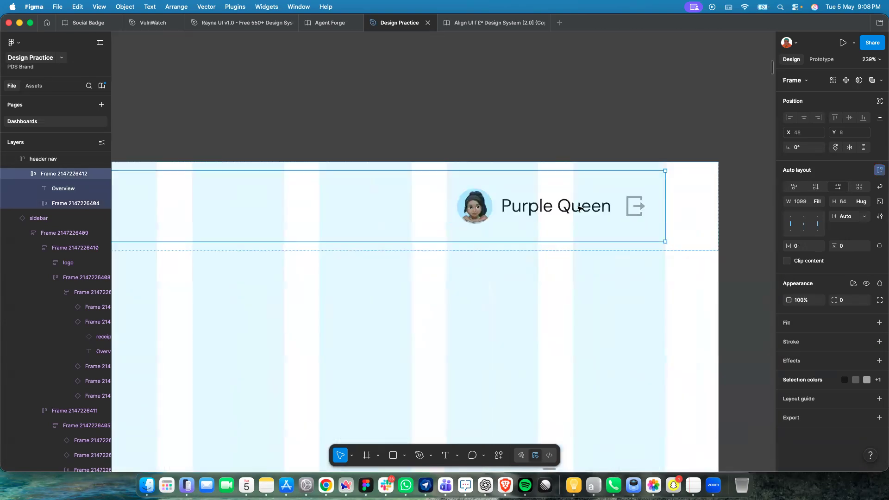
click(573, 206)
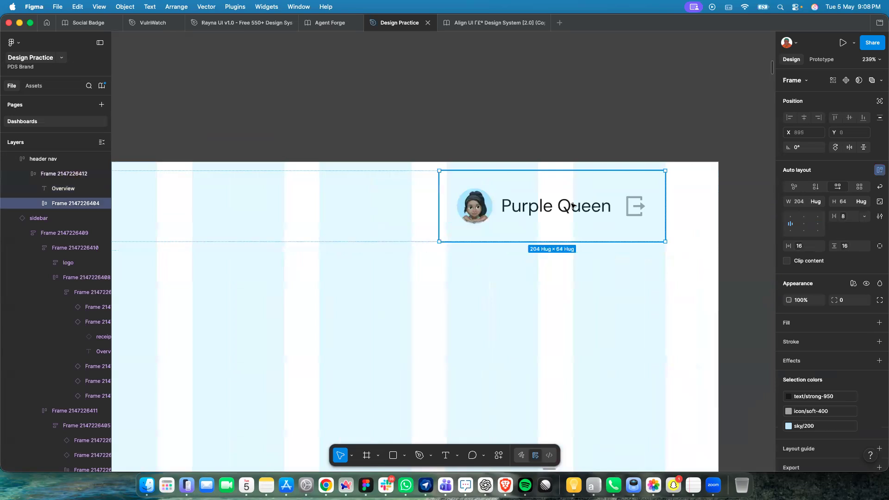
click(656, 206)
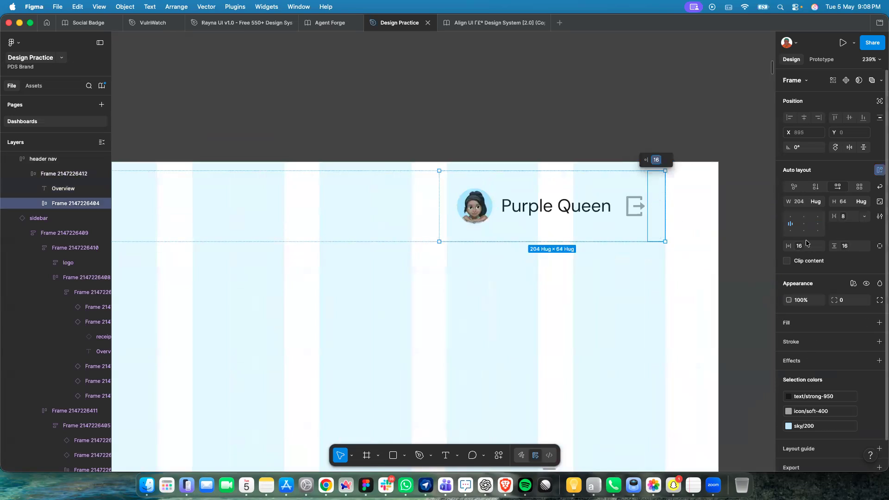
click(821, 246)
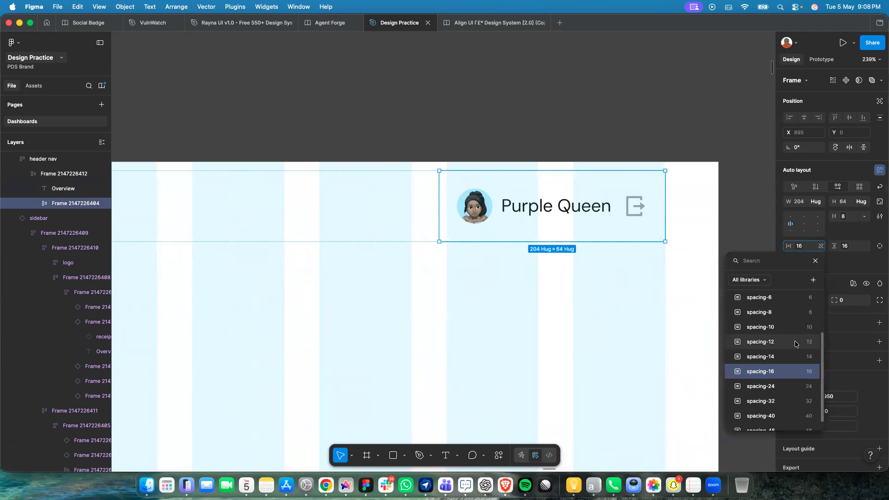
scroll(795, 323, up, 3)
click(792, 313)
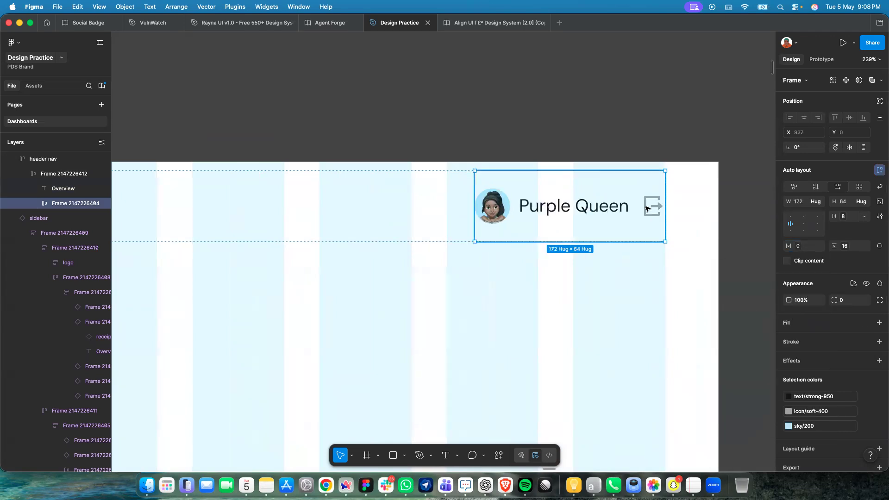
Reorder the profile row so the logout icon comes first, the user's name second and the avatar last.
click(493, 206)
key(Right)
key(Right)
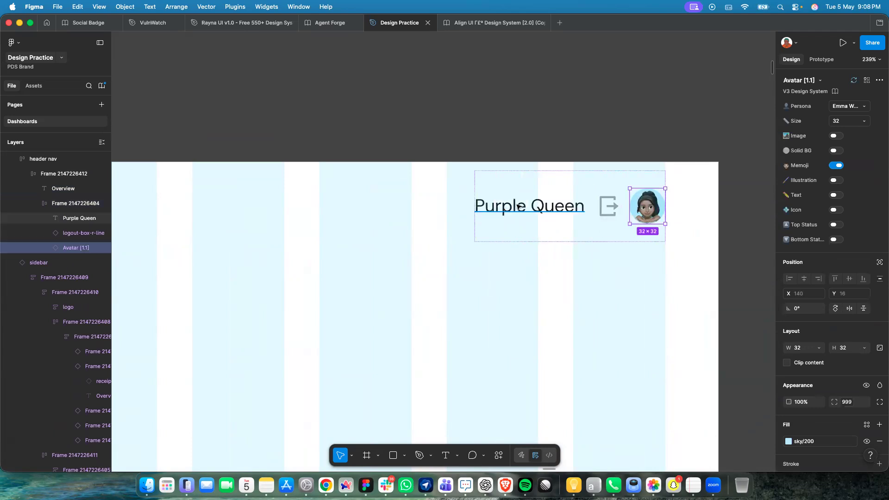
click(610, 217)
key(Left)
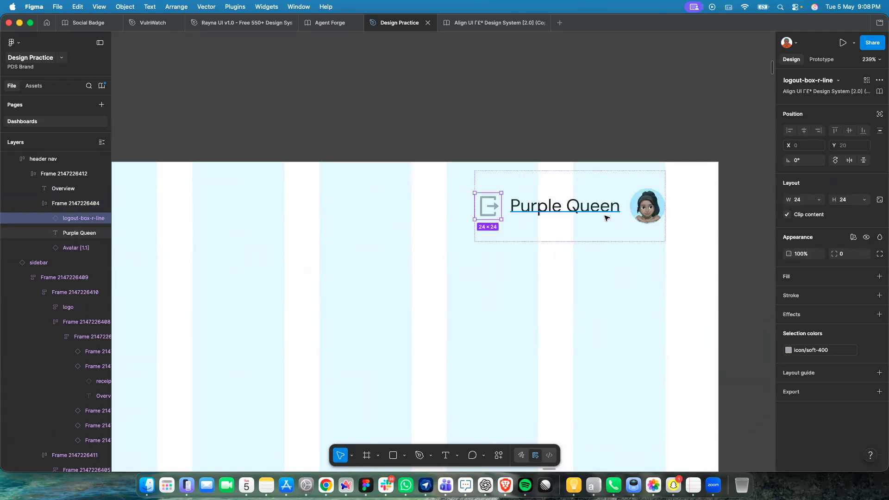
Swap the profile row's logout icon for the notification-2-line icon from the Align UI library.
click(586, 216)
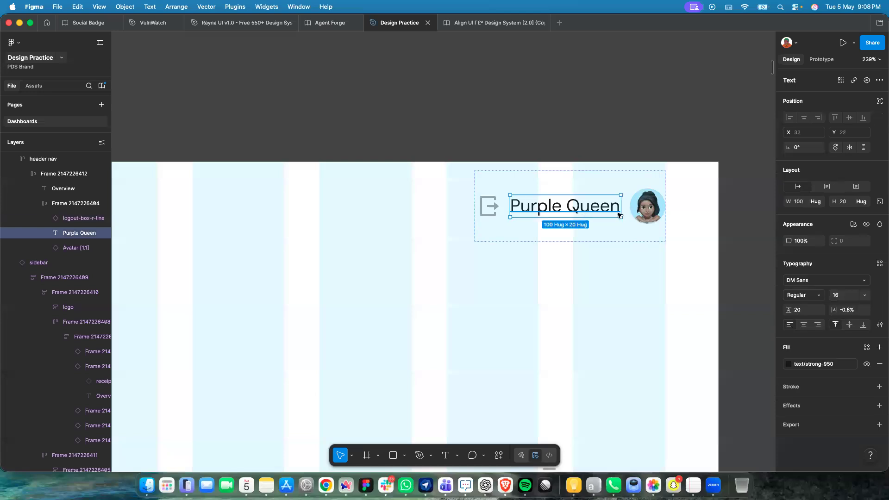
key(shift+Tab)
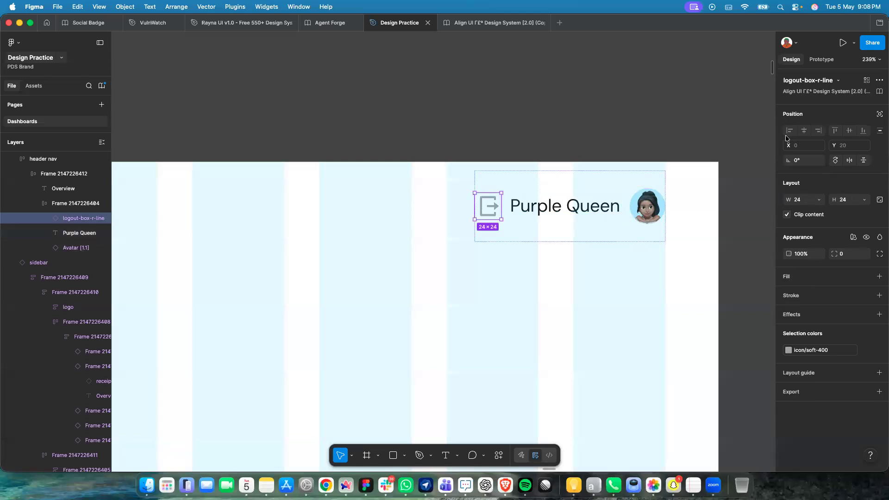
click(831, 81)
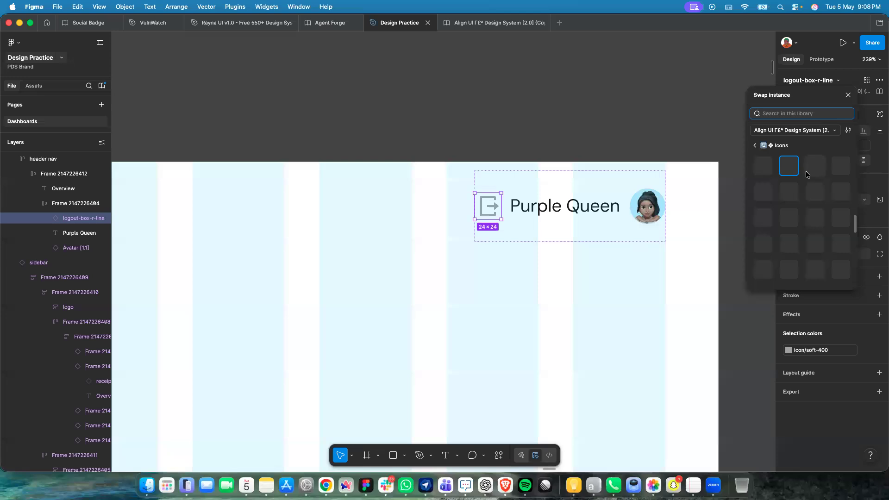
text(notificatio)
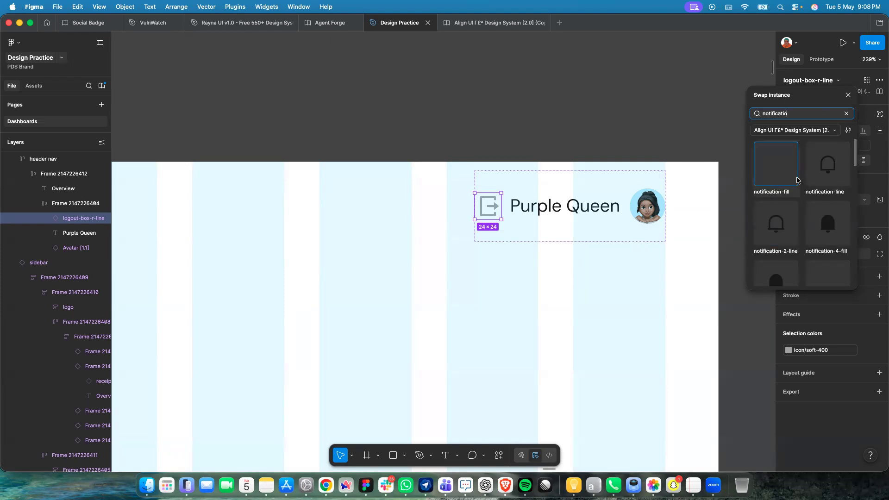
scroll(795, 231, down, 4)
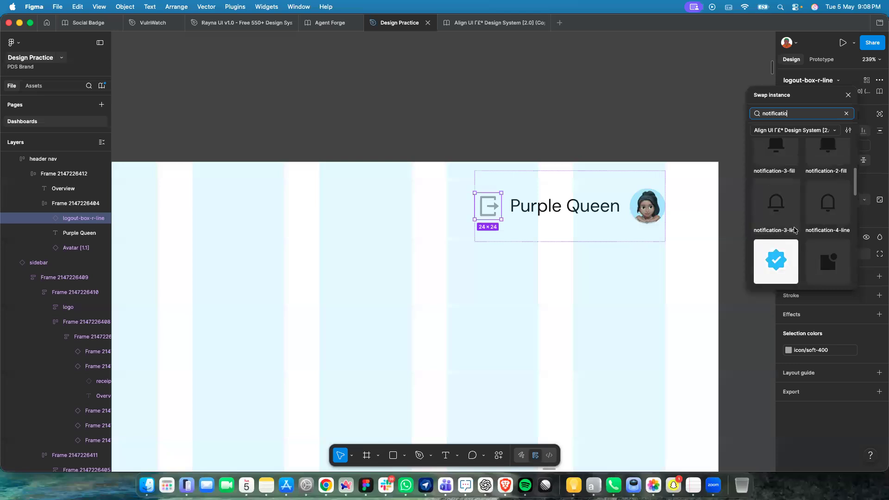
scroll(795, 231, down, 3)
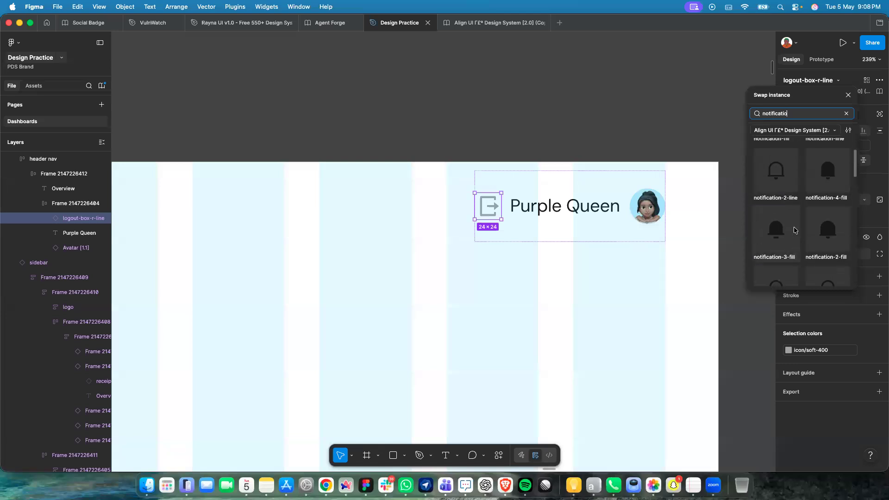
key(Escape)
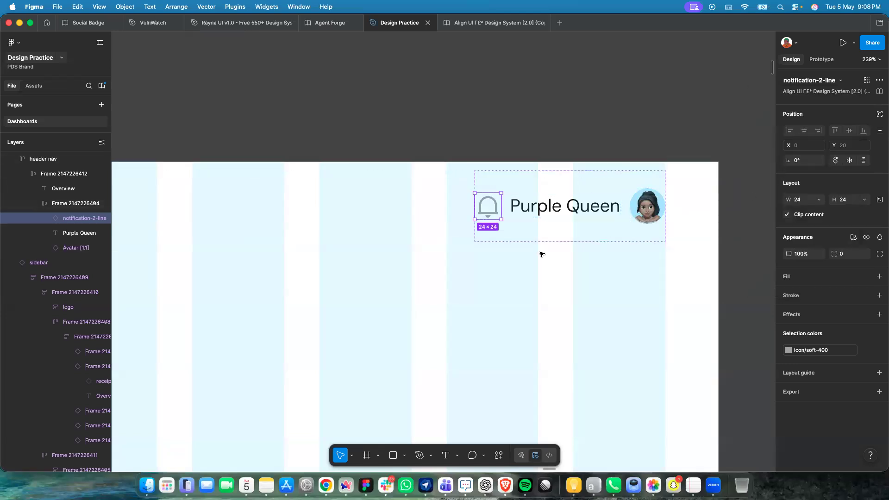
Duplicate the notification bell icon within the user profile row.
scroll(527, 240, down, 5)
scroll(526, 240, left, 3)
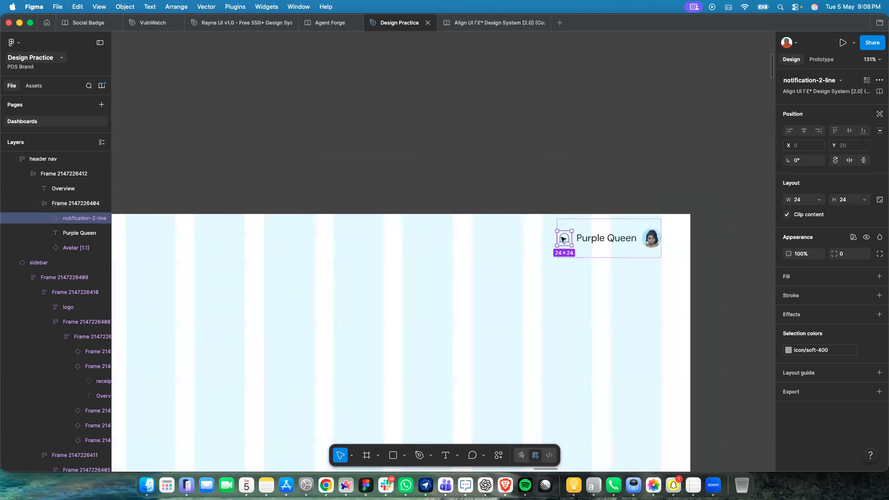
click(596, 251)
click(603, 242)
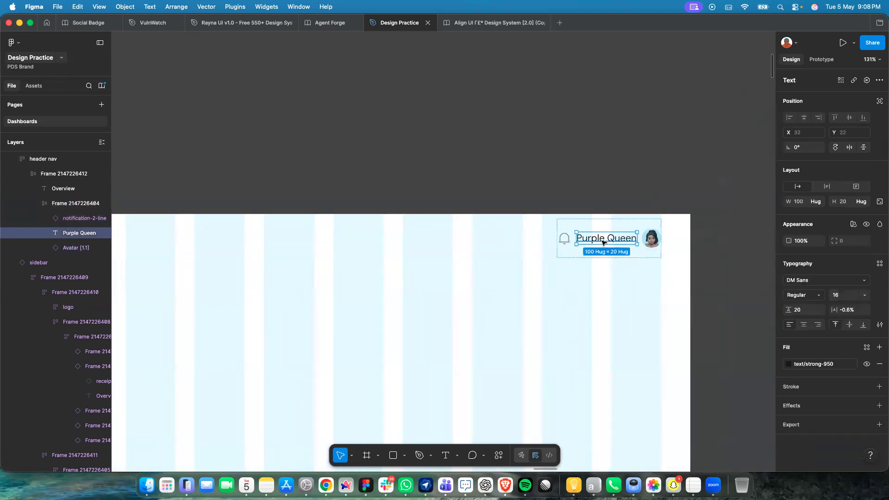
click(638, 254)
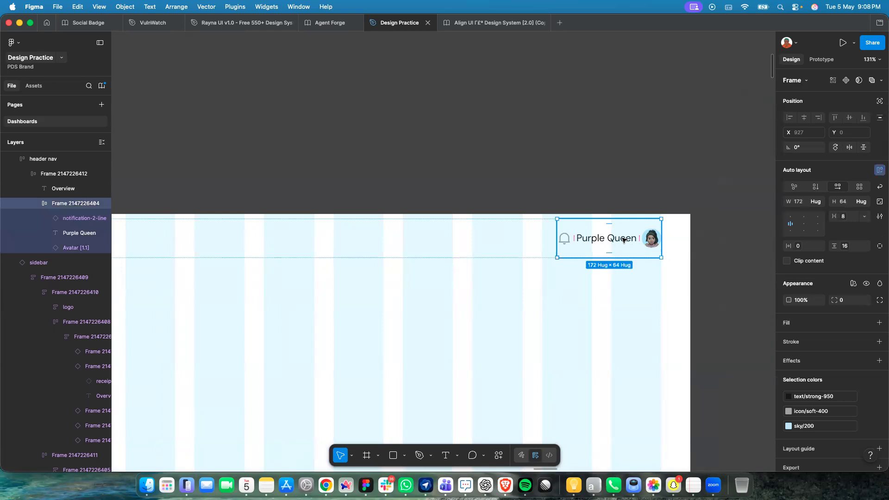
click(624, 240)
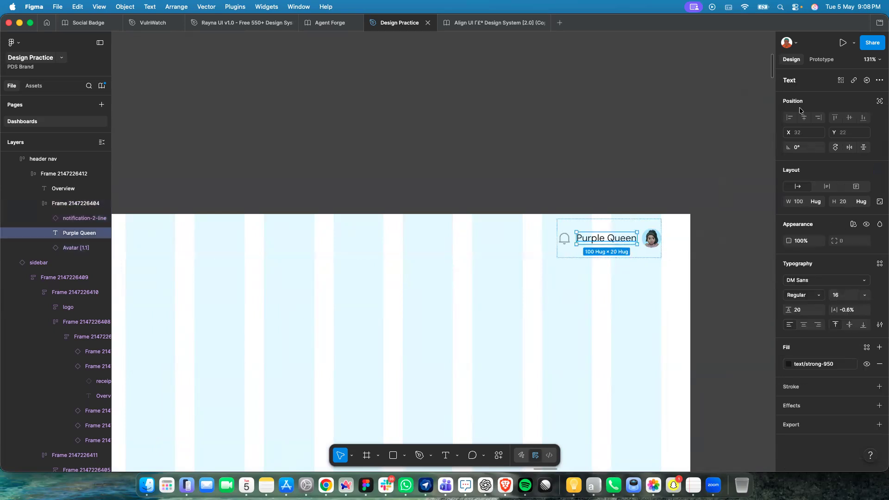
click(564, 240)
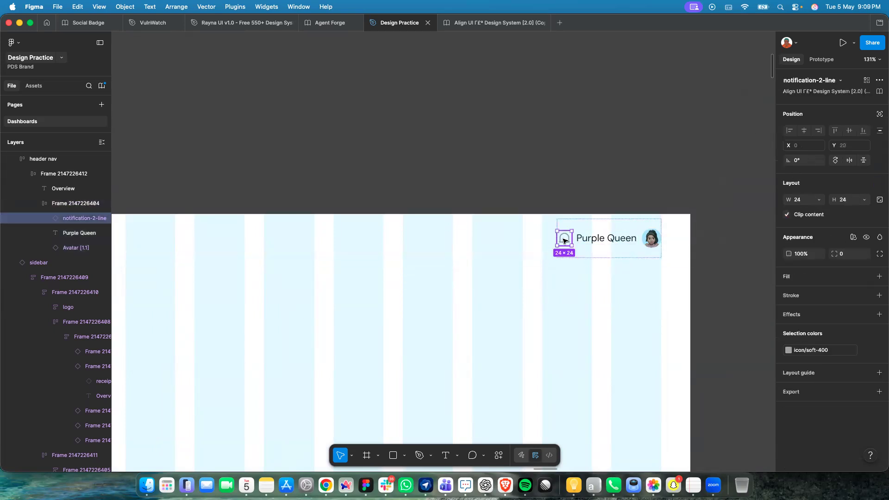
key(super+d)
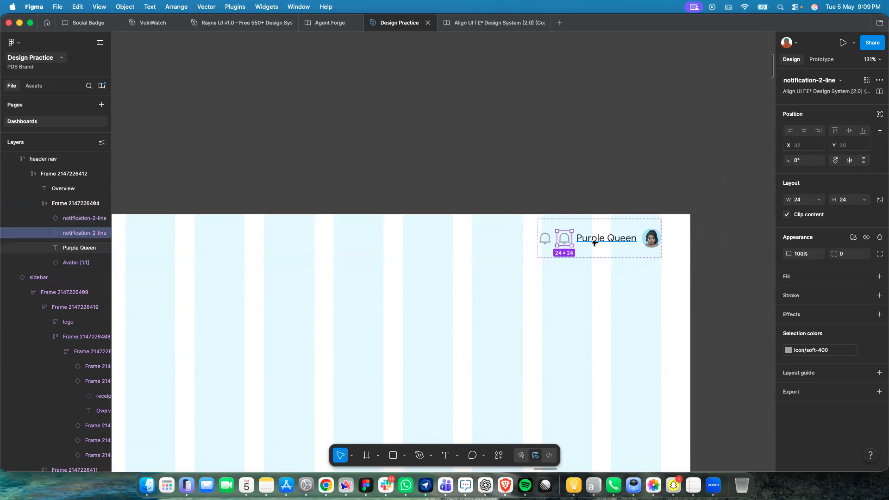
Swap the first of the two bell icons in the profile row for the search-line icon.
click(595, 242)
scroll(593, 245, down, 2)
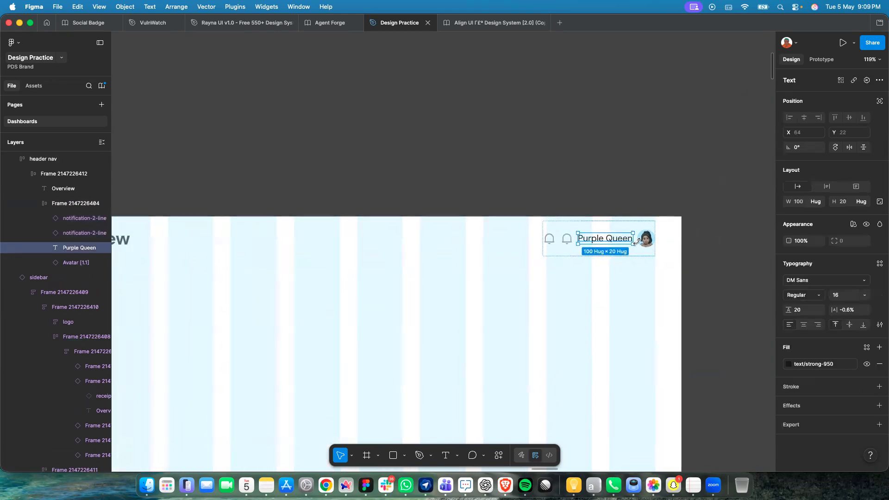
click(643, 243)
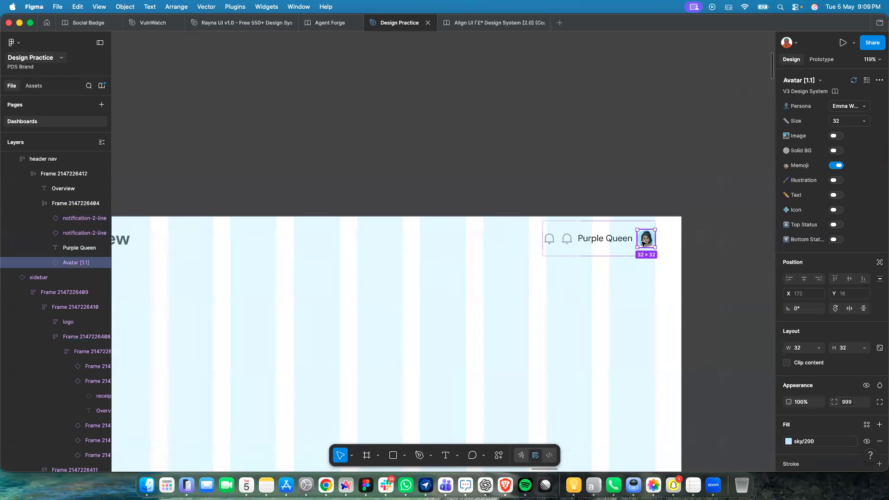
click(552, 240)
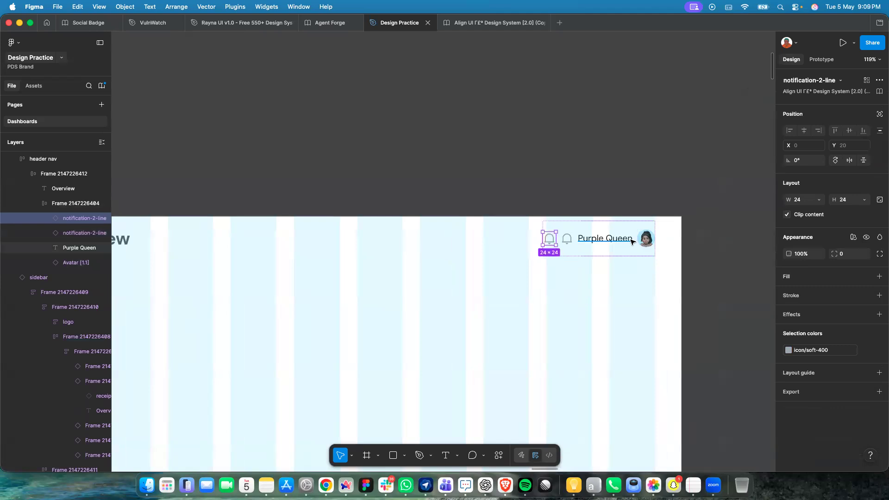
click(820, 80)
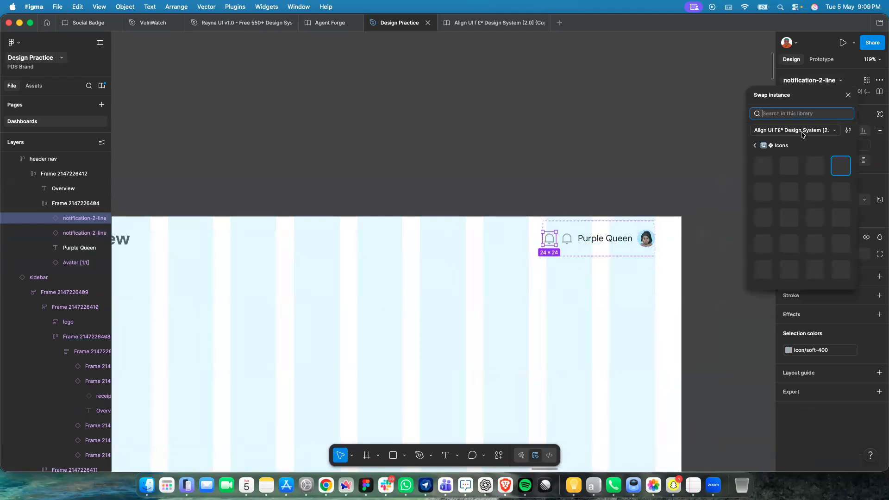
text(search)
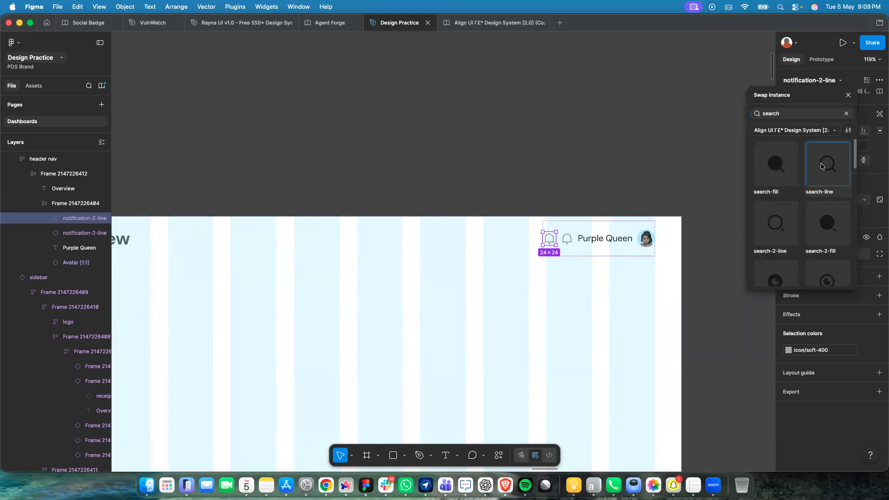
key(Escape)
scroll(569, 255, left, 3)
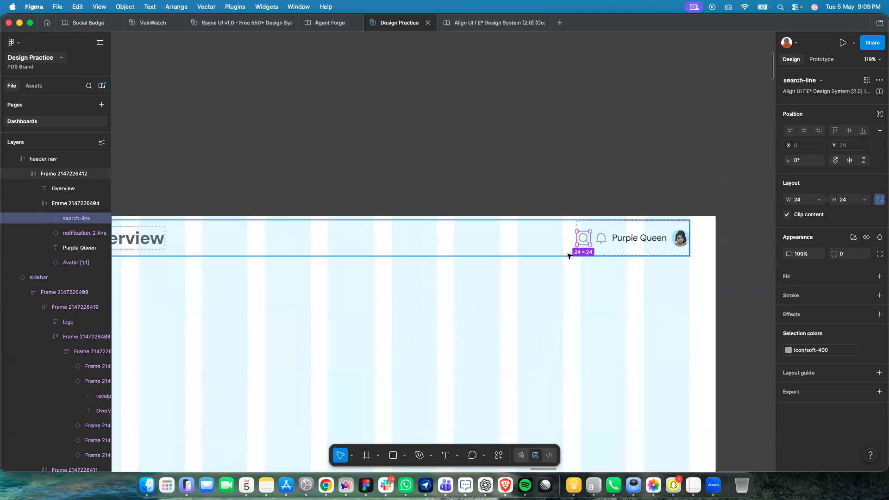
click(570, 255)
scroll(570, 254, down, 5)
scroll(586, 252, up, 3)
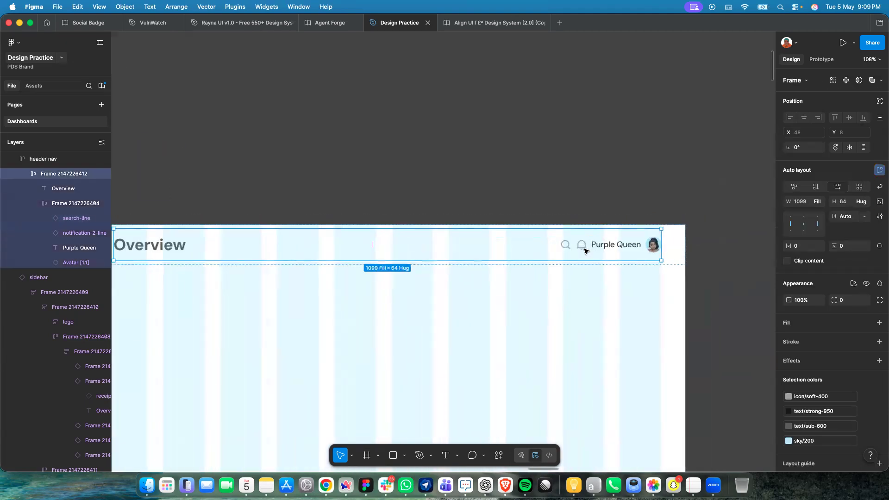
Examine how the Dashboard sidebar's menu icons line up with the first layout grid column.
scroll(329, 239, down, 6)
scroll(329, 239, up, 3)
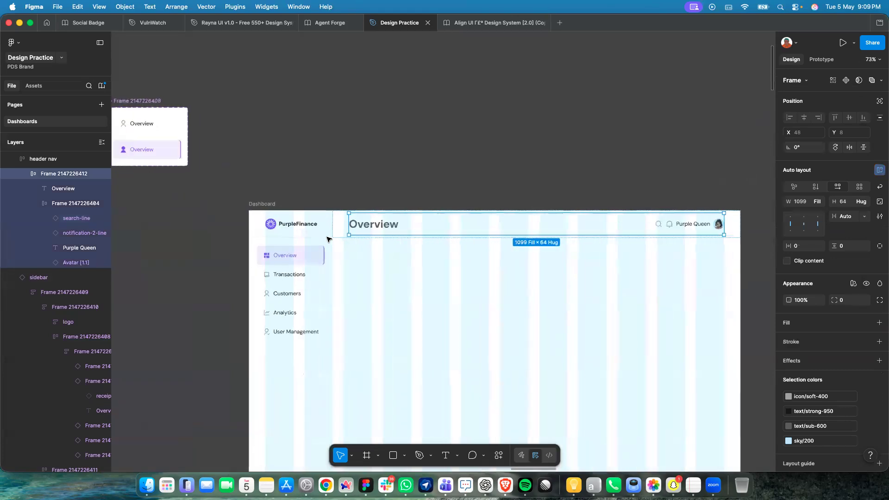
scroll(261, 263, up, 4)
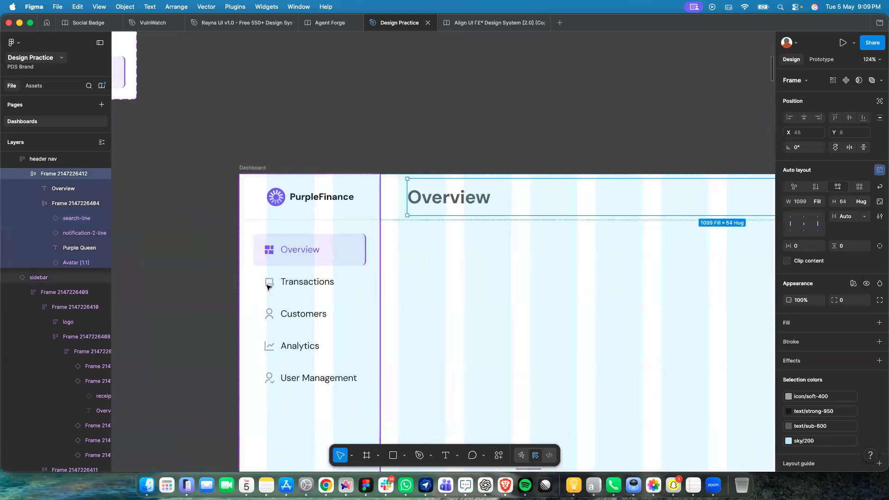
scroll(267, 282, up, 5)
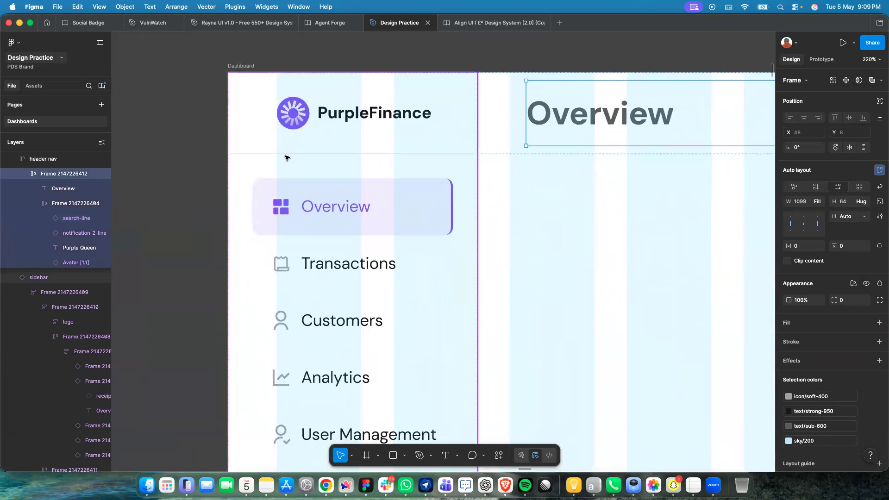
scroll(276, 267, up, 15)
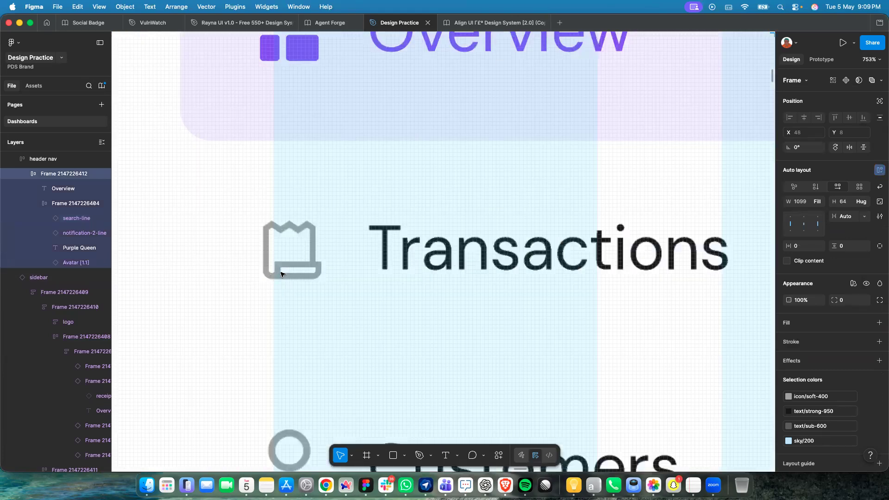
scroll(241, 253, up, 5)
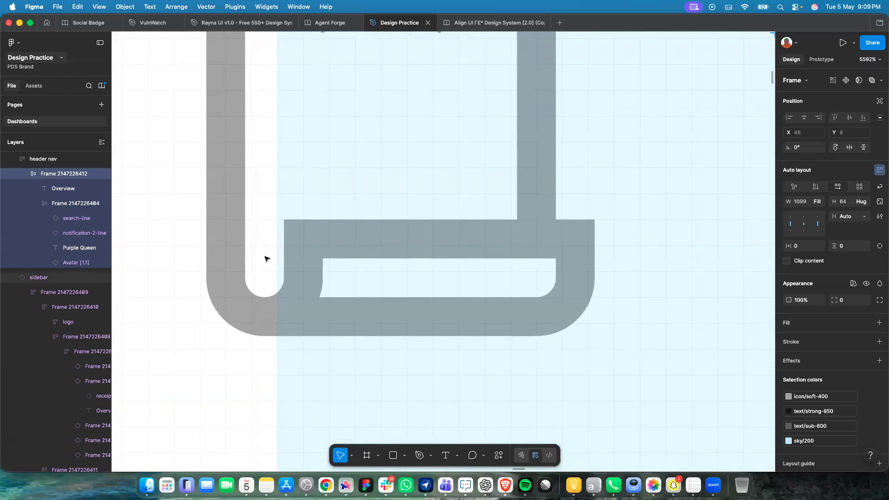
scroll(218, 256, down, 15)
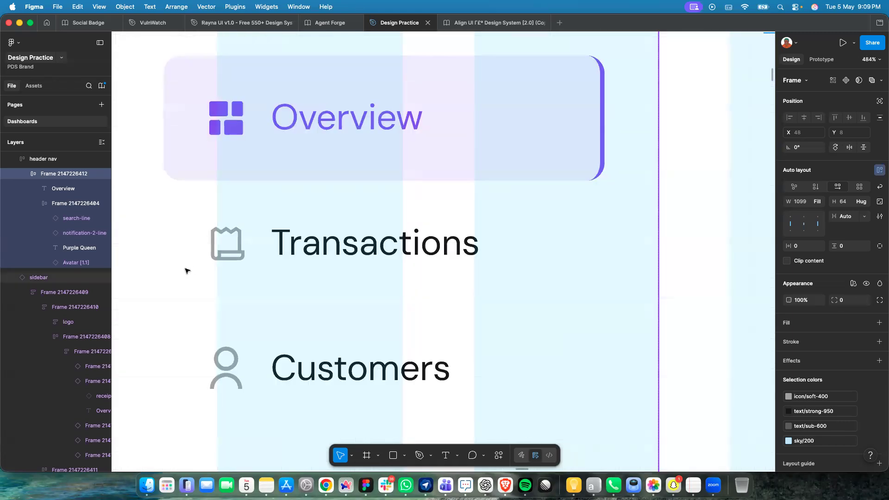
Inspect the auto layout settings of the nested menu frames and menu items in the Dashboard's sidebar instance.
click(186, 271)
scroll(186, 271, down, 5)
key(Return)
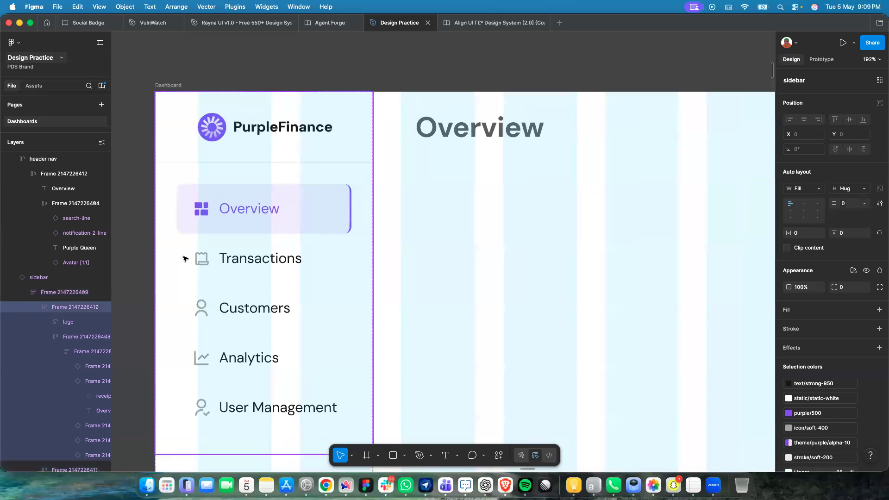
scroll(185, 258, down, 1)
scroll(185, 259, left, 1)
click(237, 259)
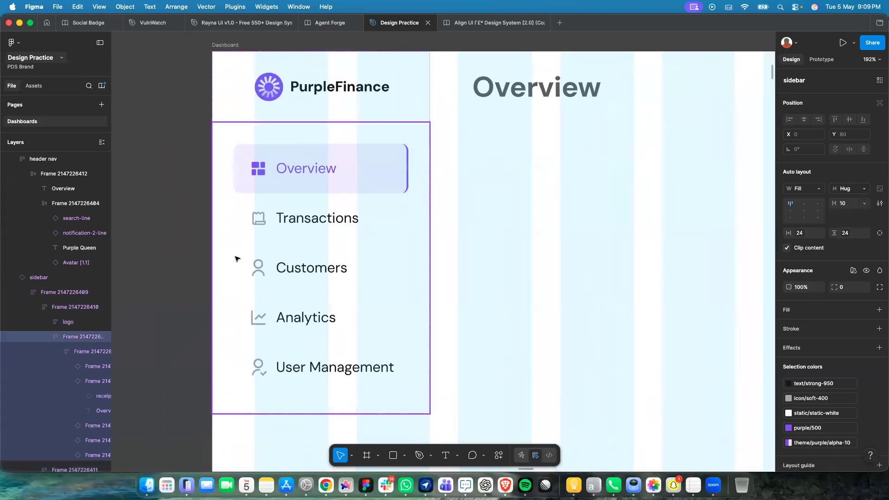
click(237, 259)
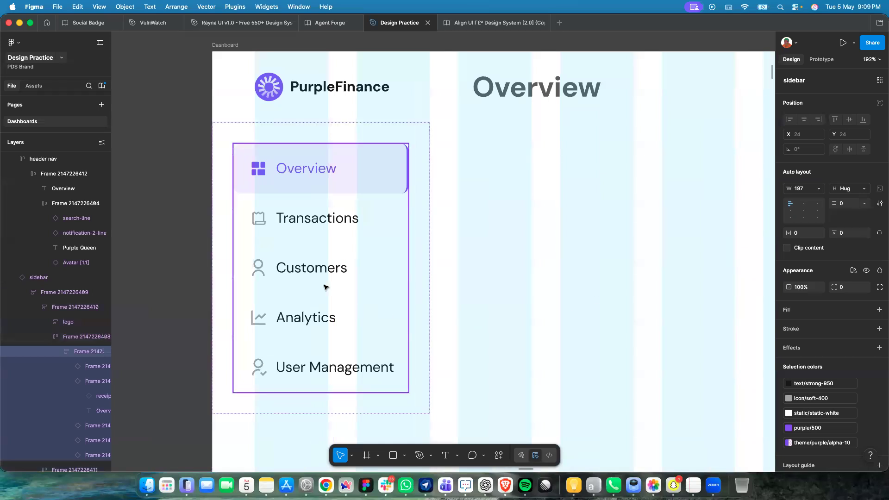
click(314, 273)
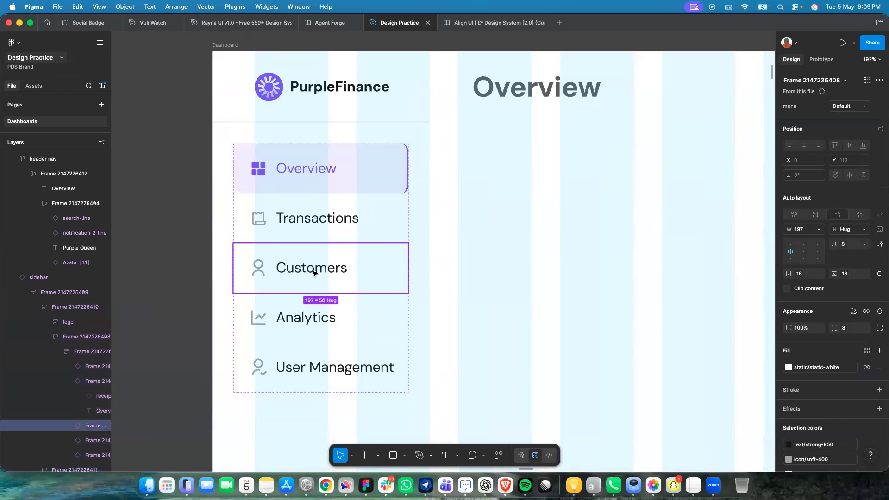
key(Tab)
key(Tab)
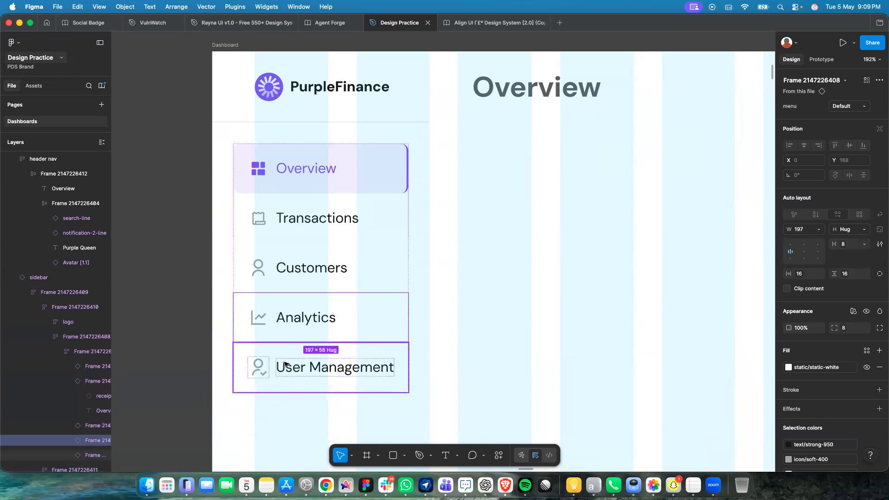
click(225, 330)
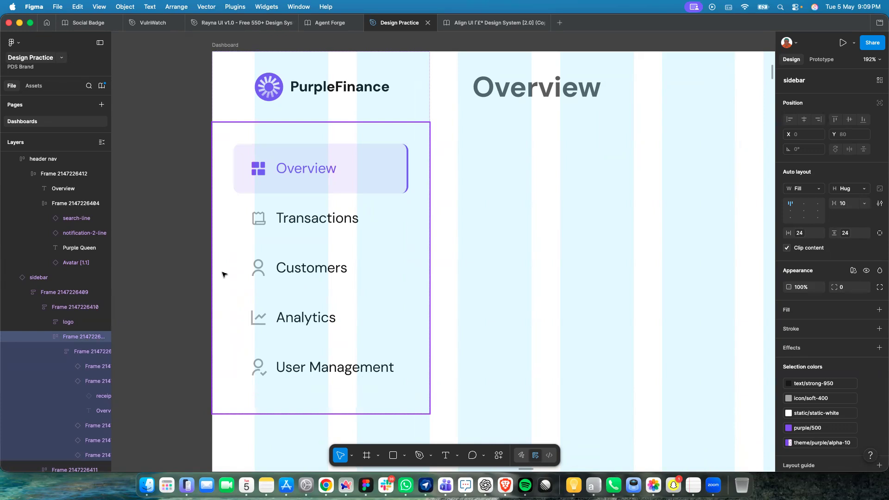
Set the horizontal padding of the menu frame in the sidebar component's Default variant to spacing-32.
scroll(224, 275, down, 10)
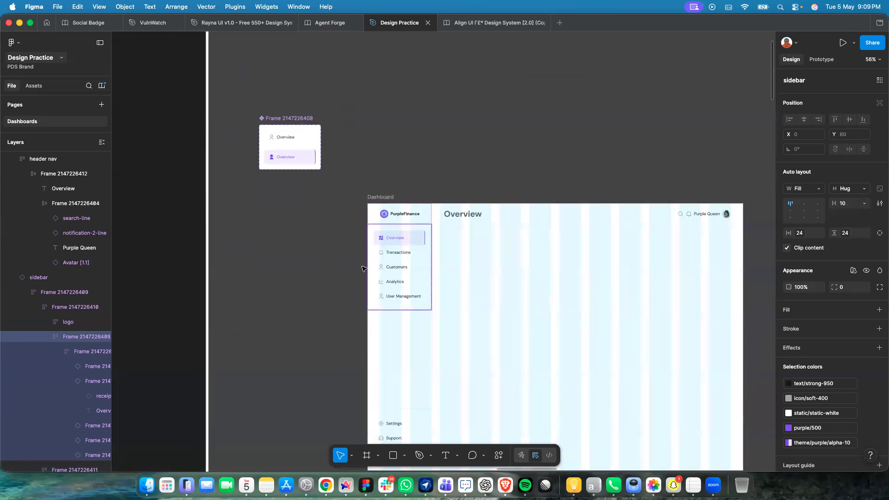
scroll(371, 264, down, 10)
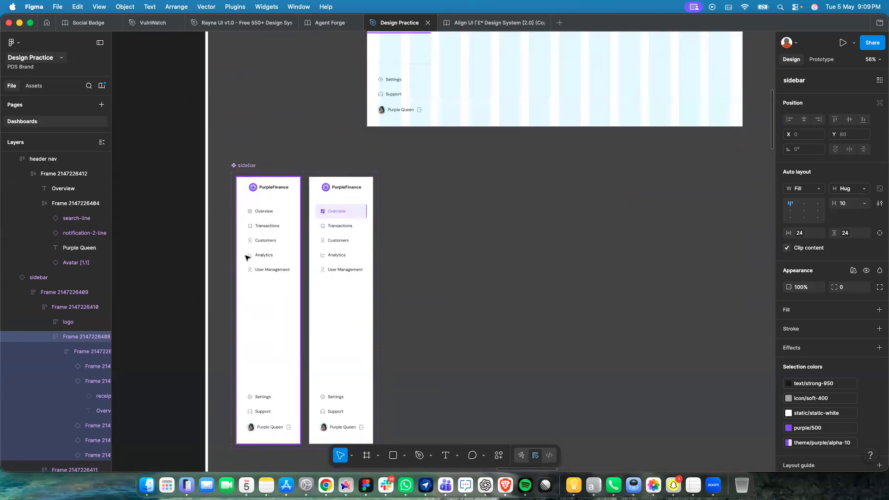
click(246, 257)
click(246, 255)
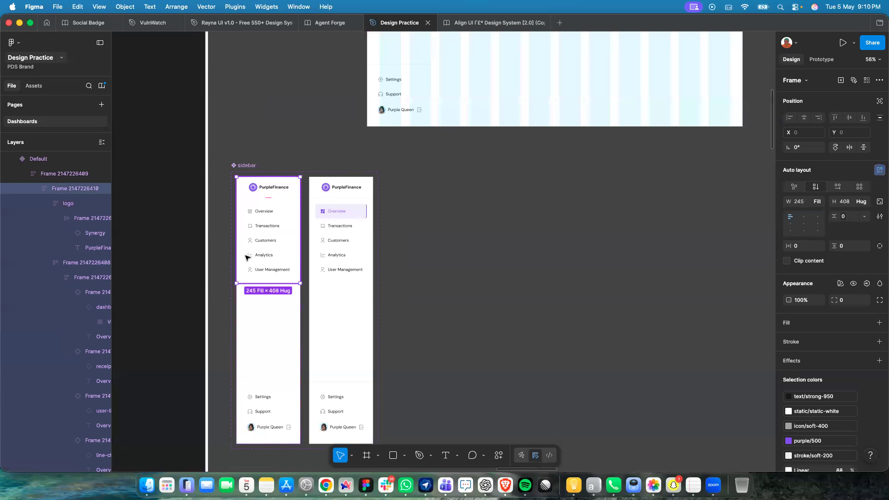
click(286, 254)
click(799, 251)
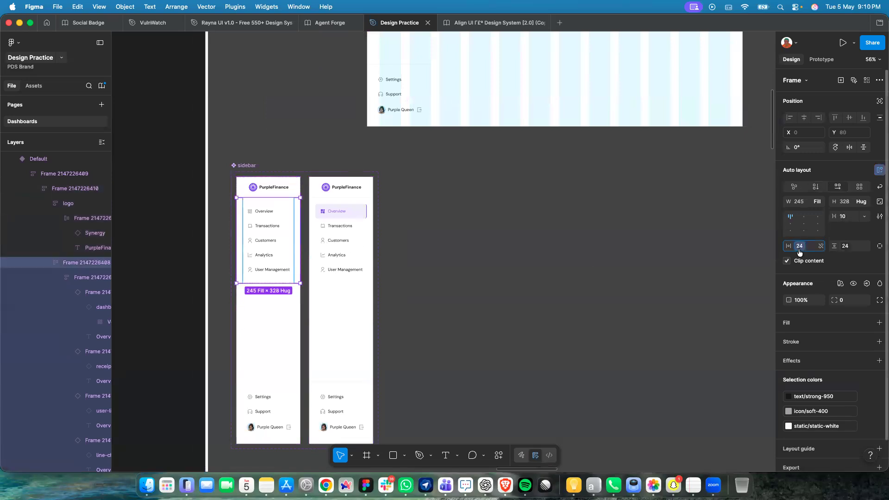
click(799, 251)
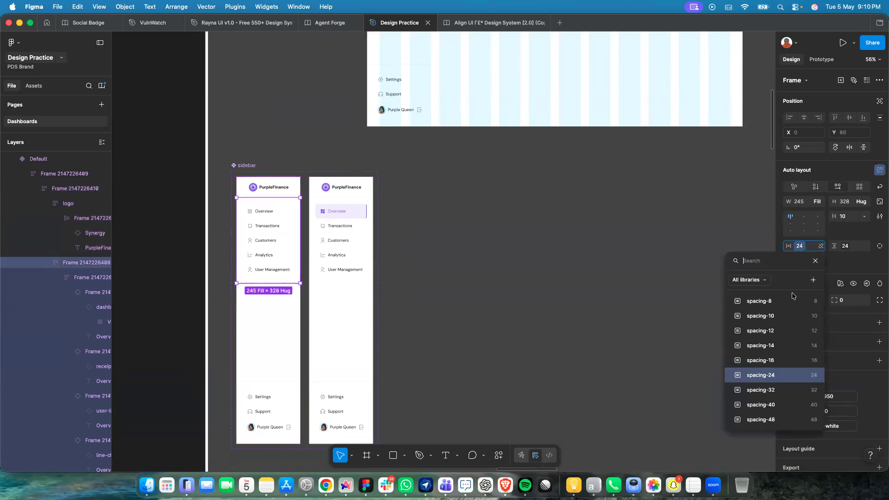
click(791, 387)
Set the horizontal padding of the menu frame in the sidebar component's overview variant to spacing-32.
scroll(641, 313, up, 5)
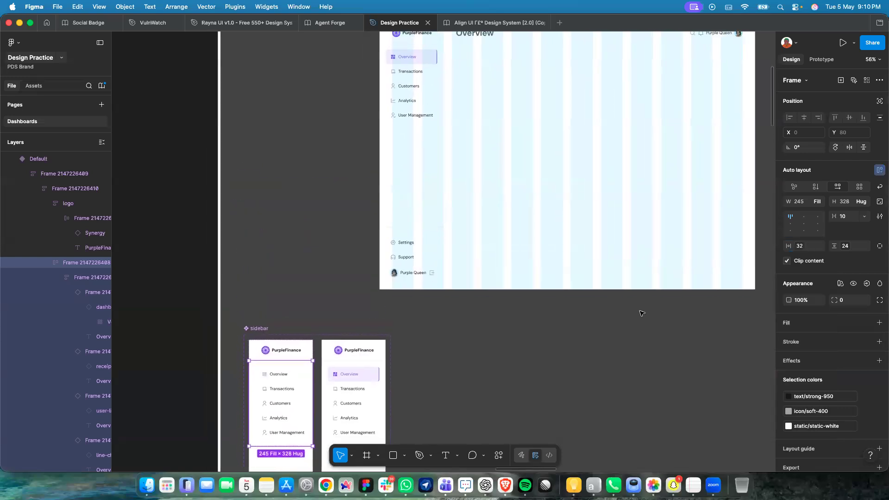
click(353, 409)
double_click(353, 410)
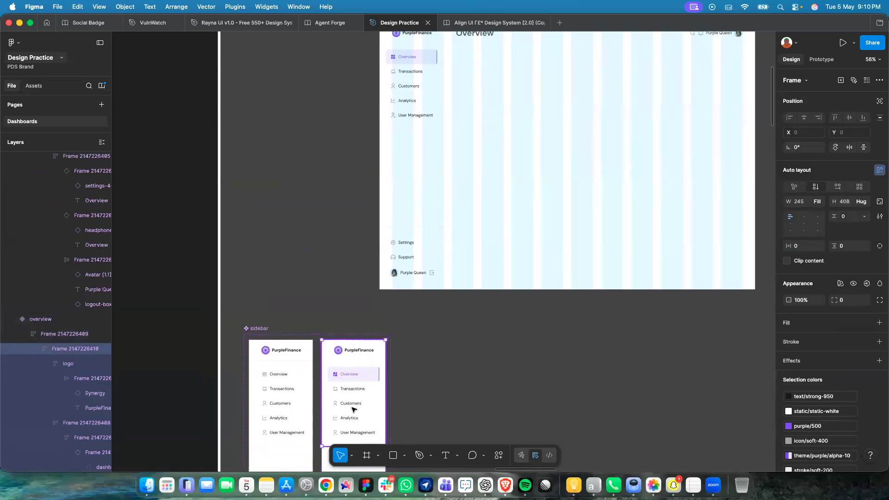
double_click(353, 409)
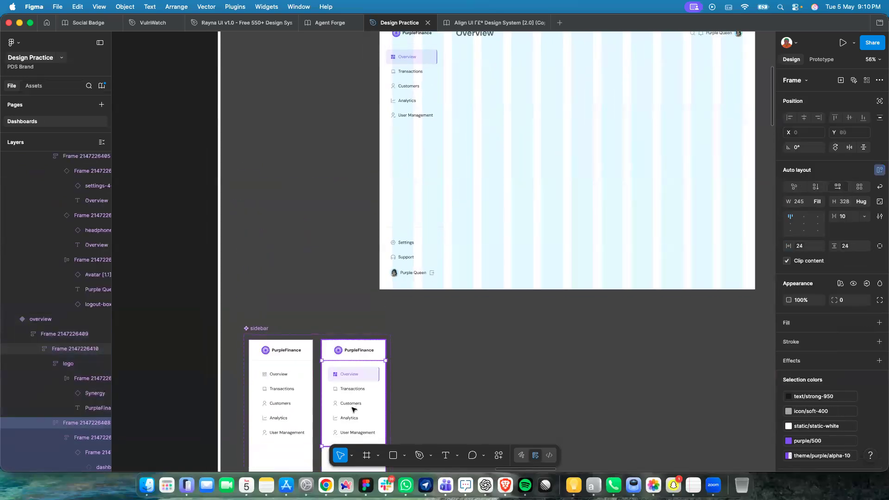
click(800, 246)
click(786, 390)
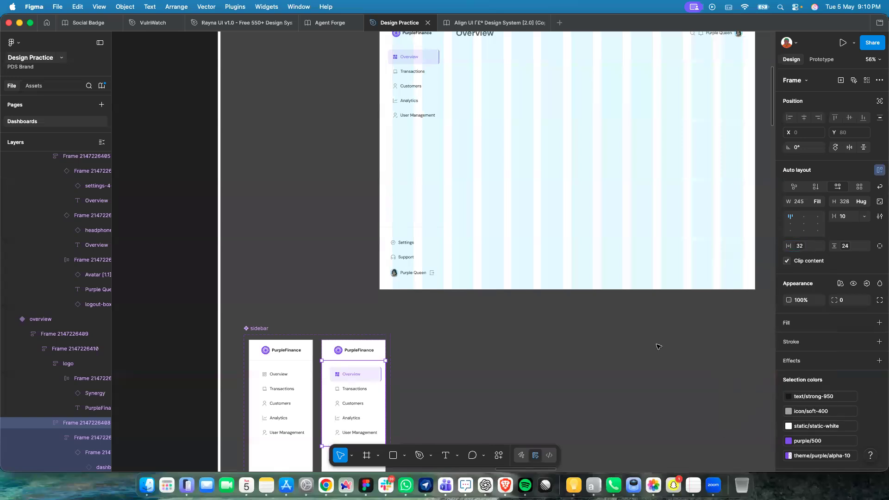
scroll(417, 69, up, 10)
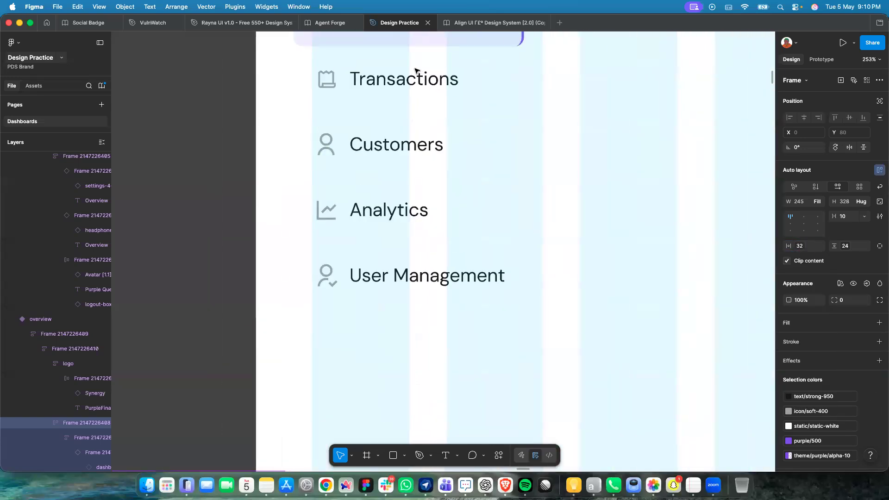
scroll(350, 175, down, 5)
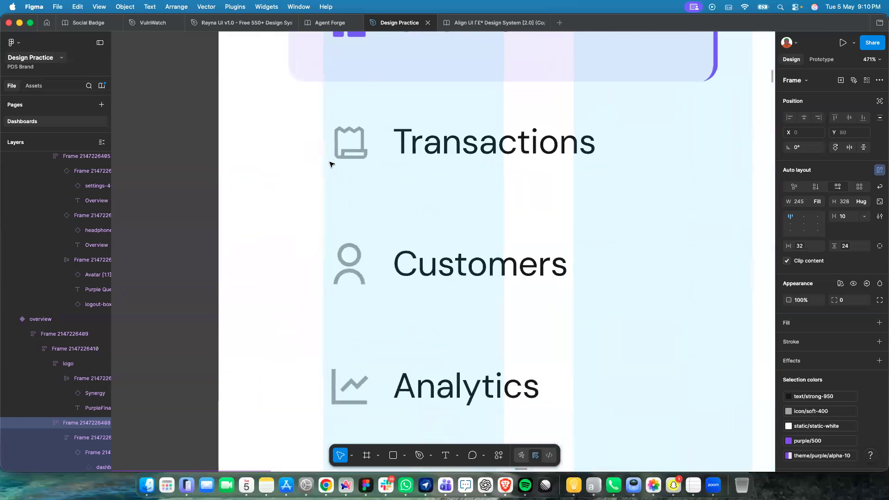
Try spacing-14 as horizontal padding on the Default and active menu item variants, and settle on spacing-12.
scroll(331, 165, down, 8)
scroll(338, 168, up, 4)
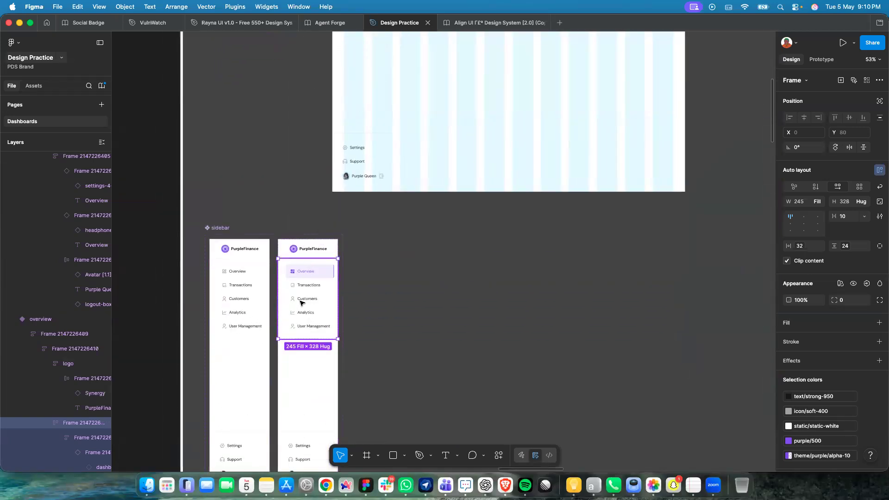
scroll(291, 289, up, 5)
scroll(288, 218, up, 5)
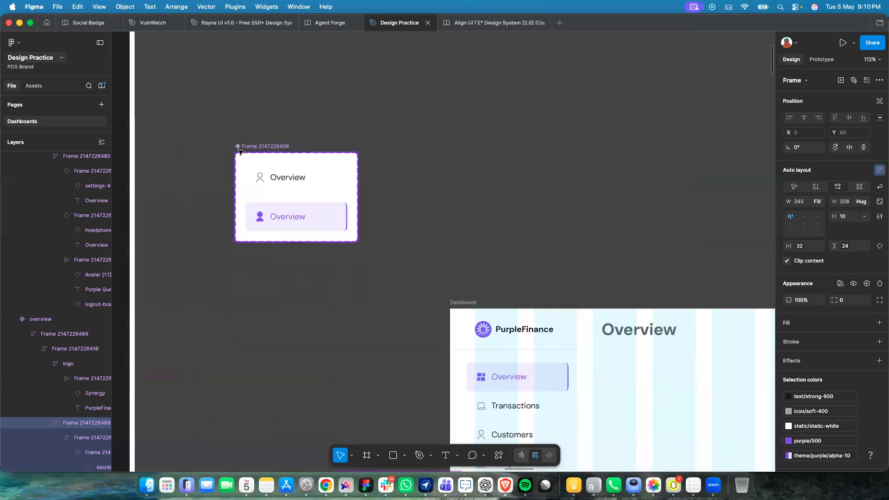
click(287, 219)
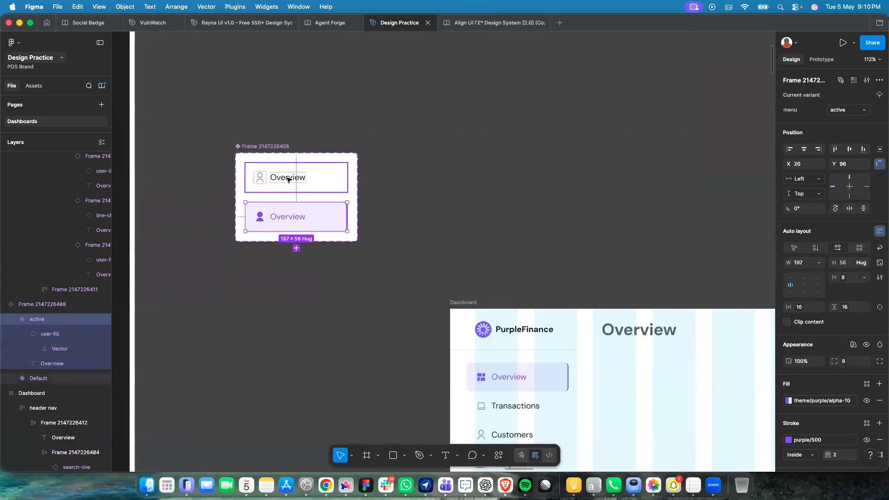
shift+click(287, 179)
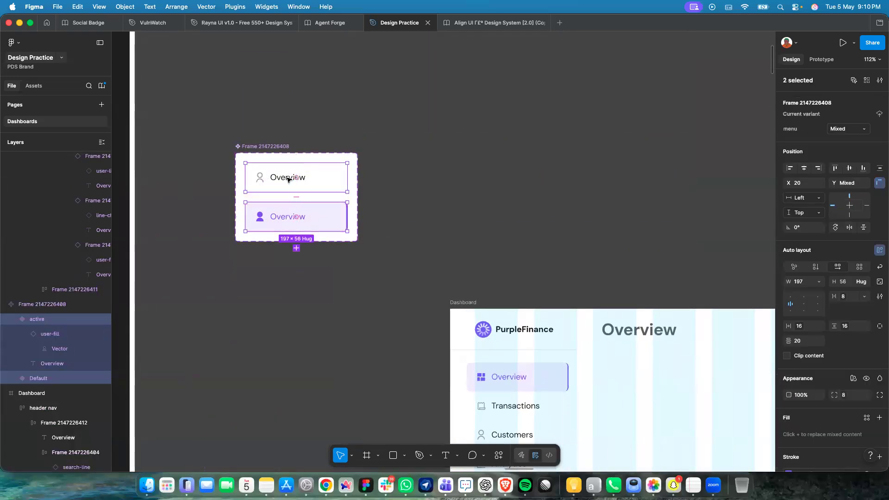
click(800, 327)
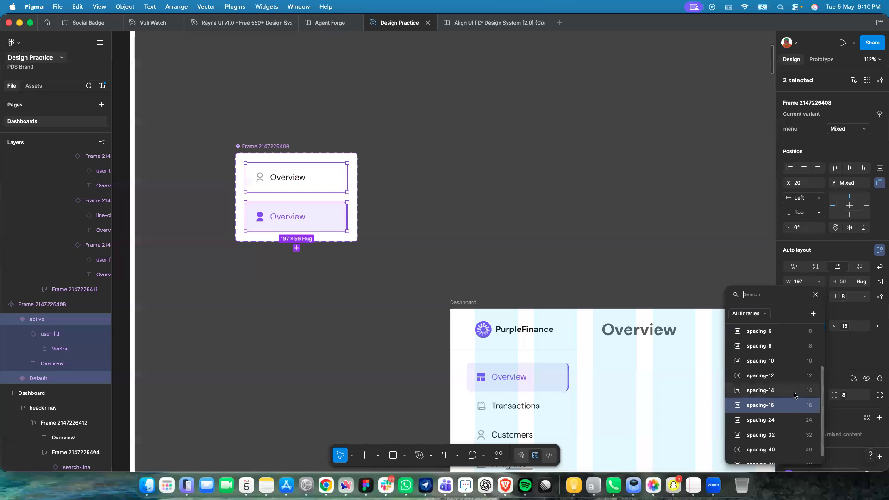
click(799, 396)
scroll(585, 432, down, 4)
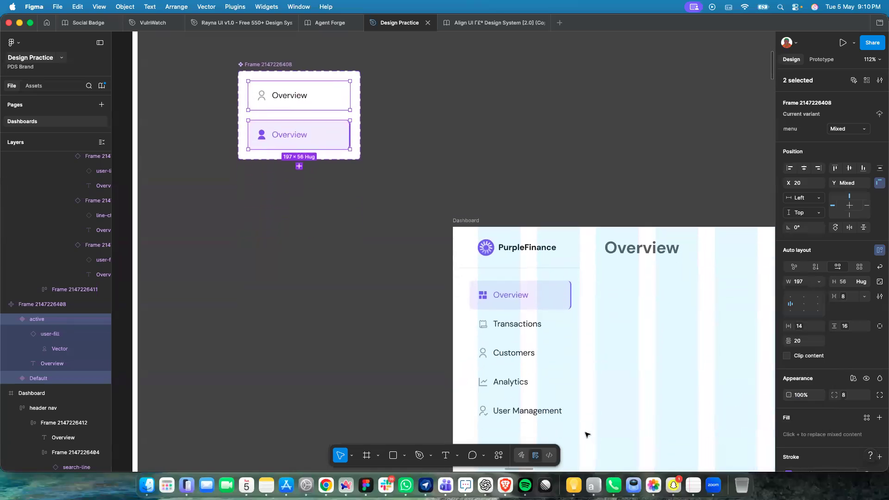
click(800, 327)
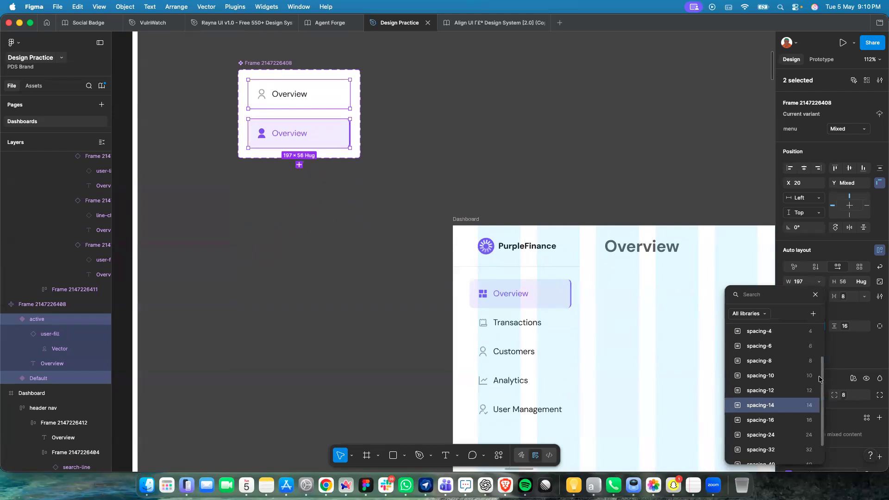
click(806, 392)
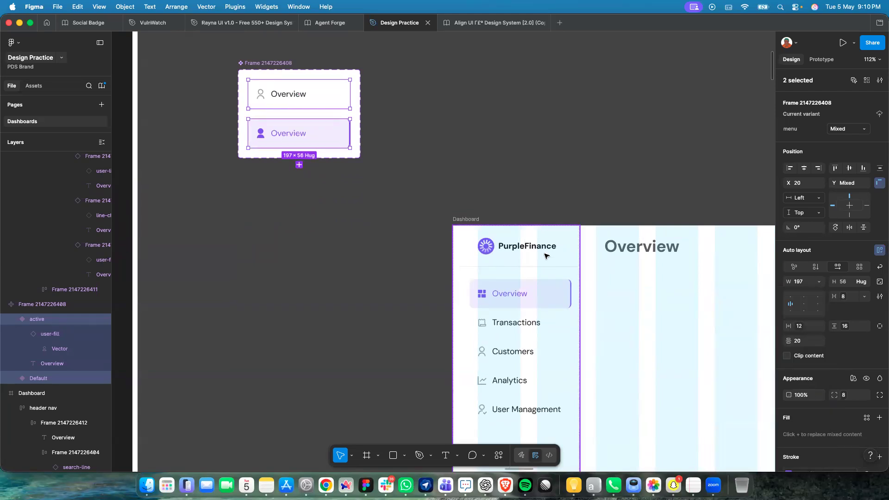
Examine the alignment of the sidebar's menu icons with the first grid column at high magnification.
scroll(245, 105, up, 1)
scroll(245, 105, up, 3)
scroll(248, 107, down, 3)
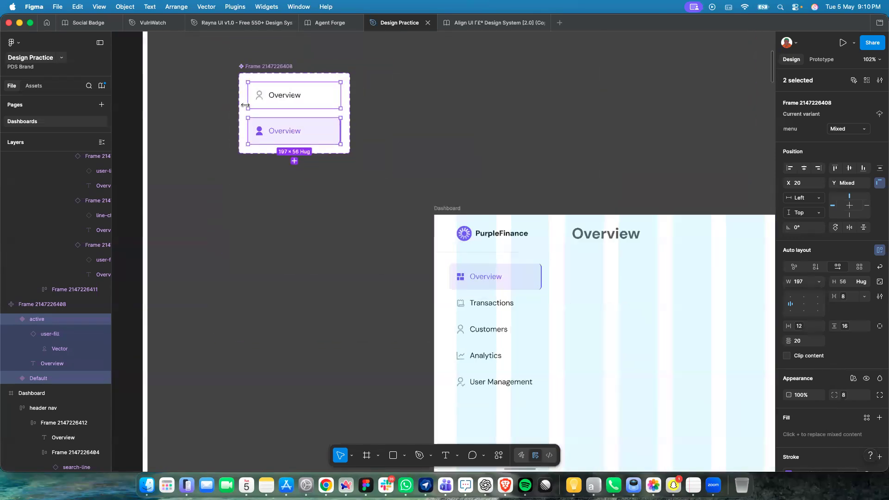
scroll(347, 129, down, 5)
click(364, 124)
scroll(364, 123, up, 10)
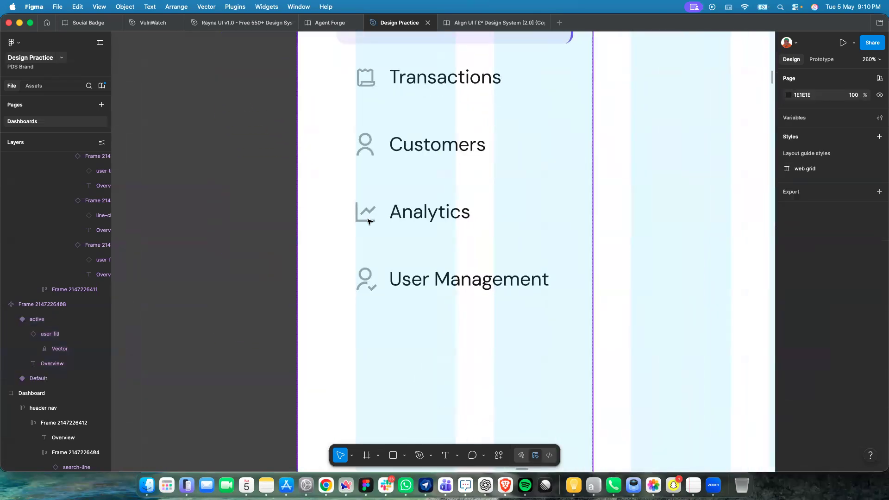
scroll(351, 267, down, 10)
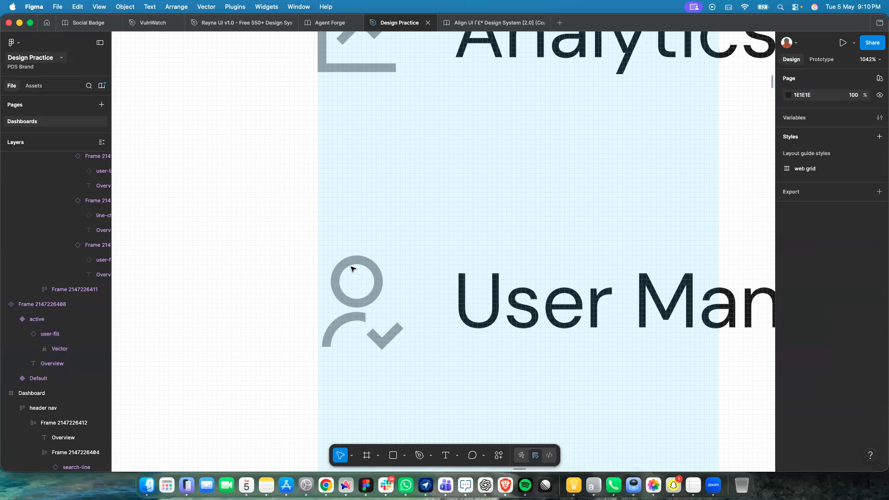
scroll(336, 246, up, 10)
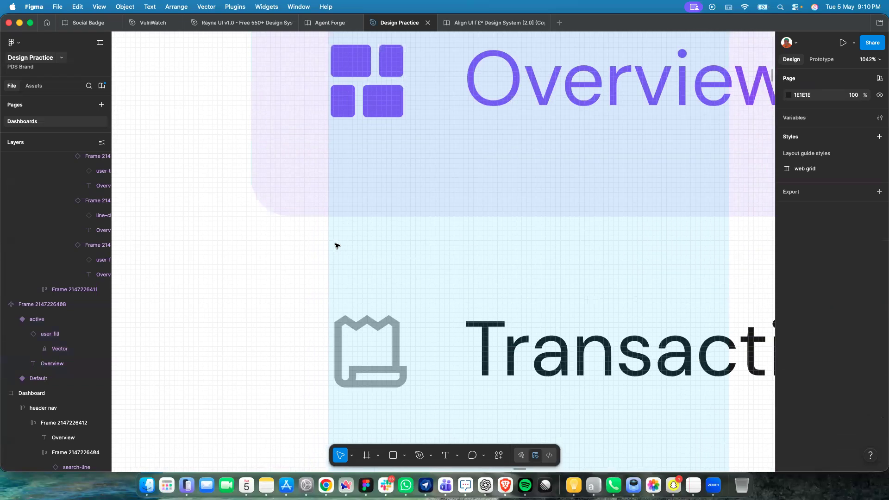
scroll(333, 188, down, 10)
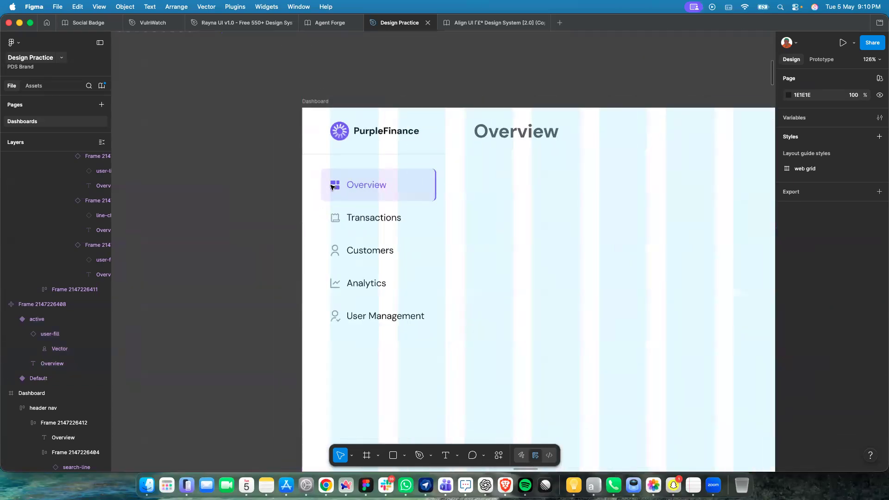
scroll(343, 196, down, 5)
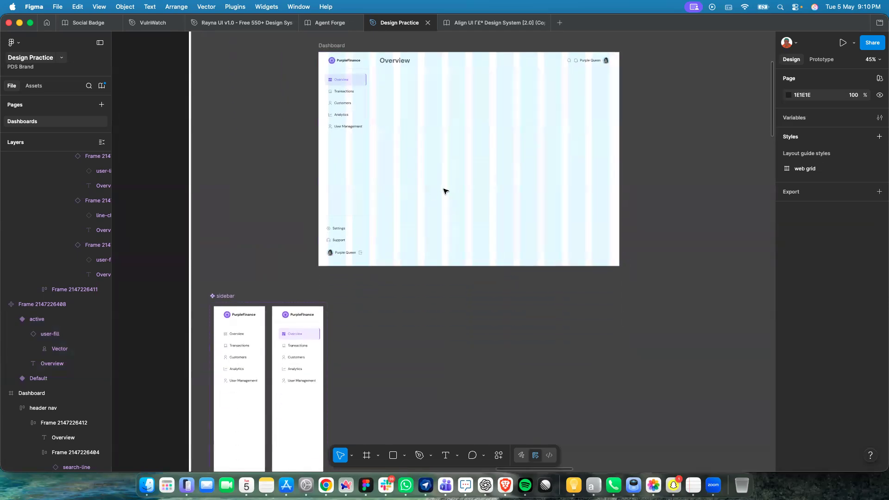
click(440, 66)
scroll(439, 70, up, 5)
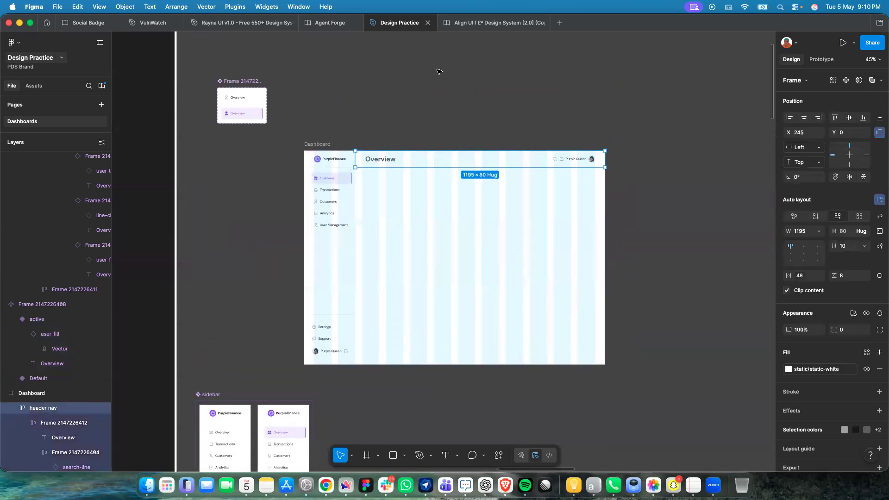
scroll(423, 157, up, 3)
scroll(423, 157, down, 3)
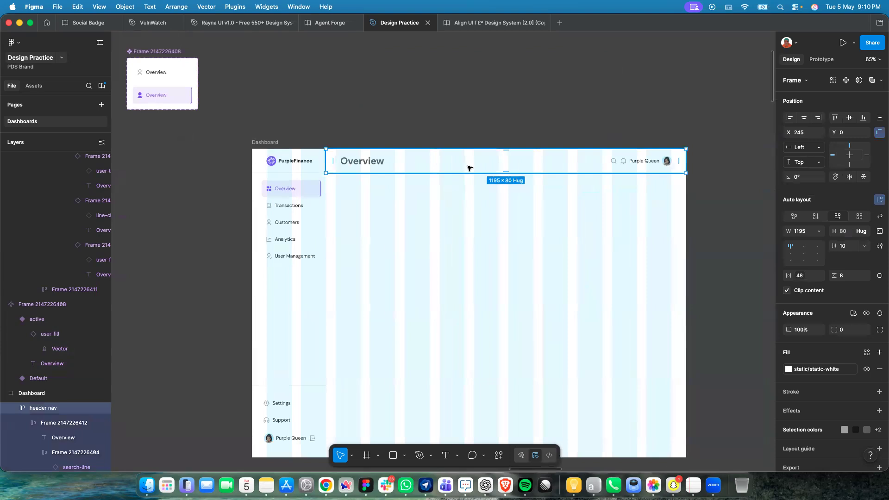
double_click(468, 168)
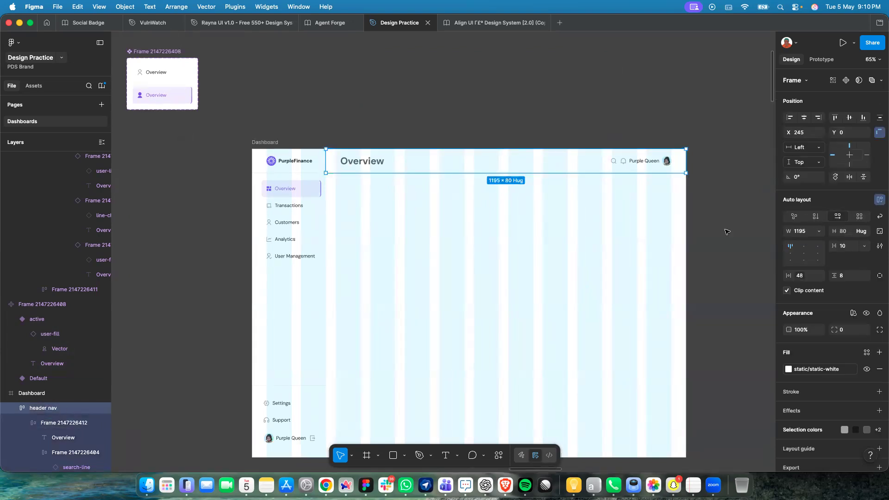
click(865, 276)
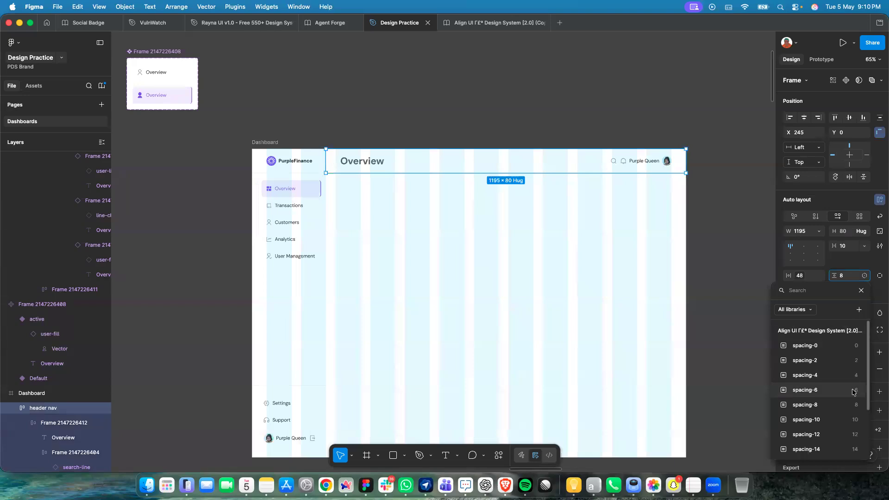
key(Escape)
click(484, 226)
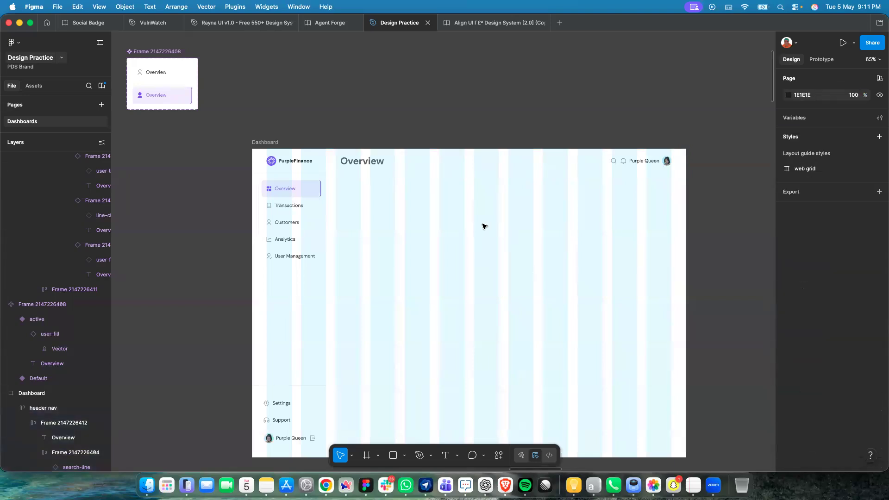
Examine how the header nav and the sidebar line up with the layout grid columns in the Dashboard frame.
click(482, 165)
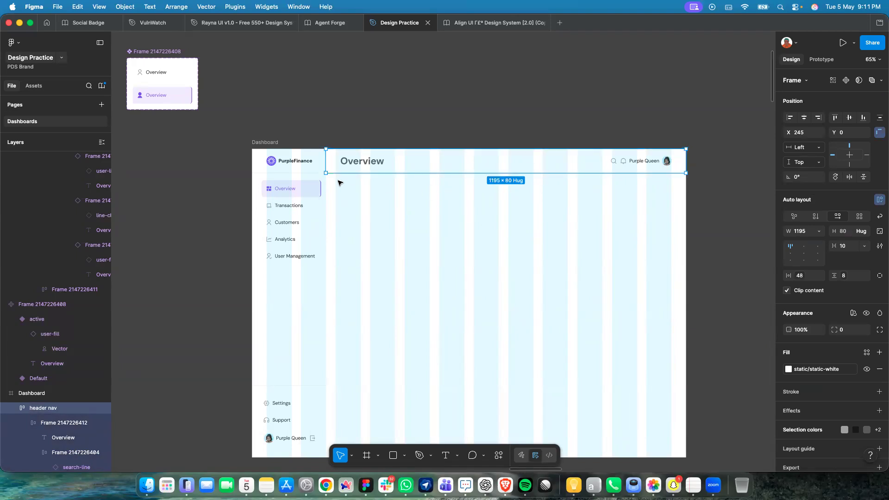
scroll(354, 212, down, 4)
scroll(354, 212, right, 2)
click(220, 52)
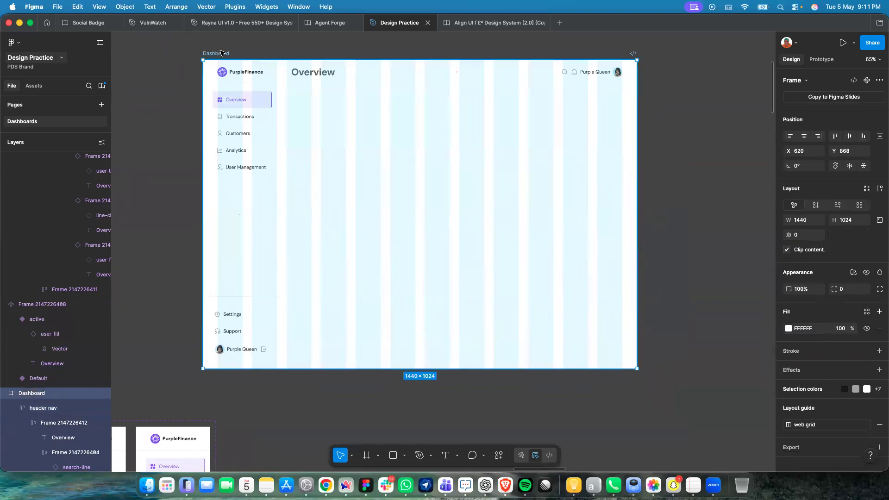
click(274, 147)
scroll(261, 148, left, 2)
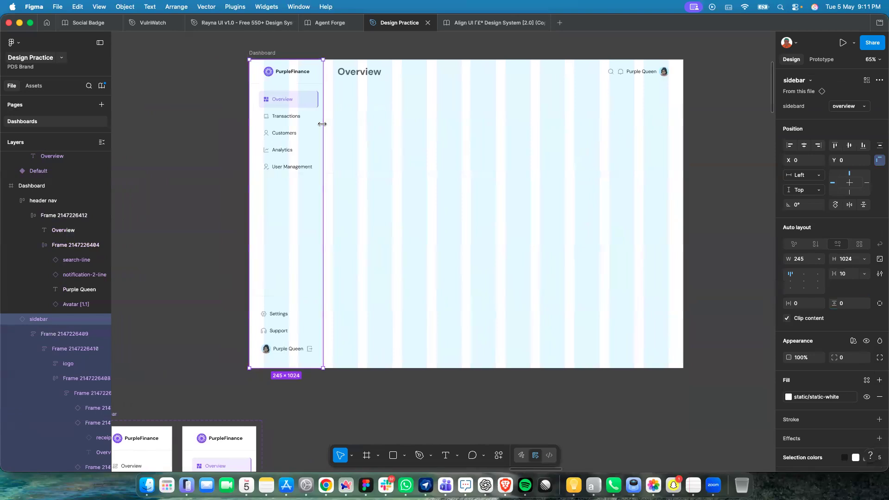
scroll(322, 124, up, 5)
scroll(322, 124, down, 5)
scroll(322, 124, up, 3)
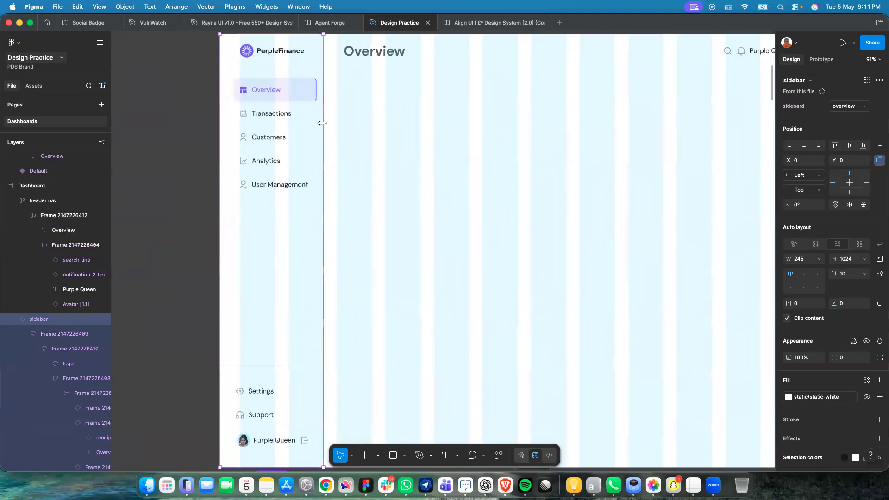
scroll(322, 123, down, 5)
Hide the layout guides on the Dashboard frame.
click(286, 73)
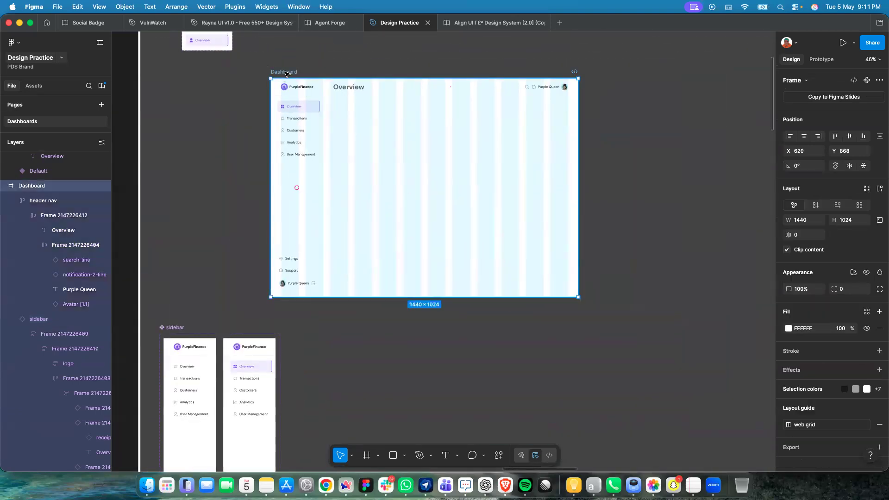
key(ctrl+g)
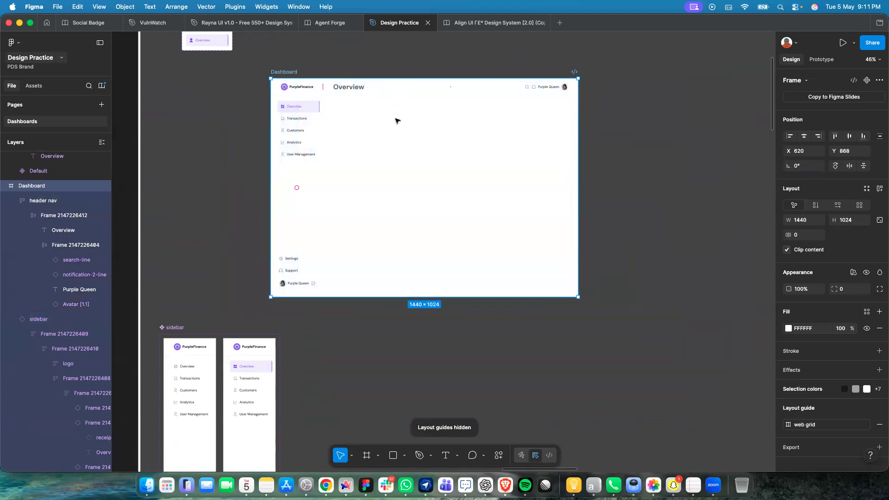
scroll(395, 119, up, 4)
scroll(395, 119, down, 1)
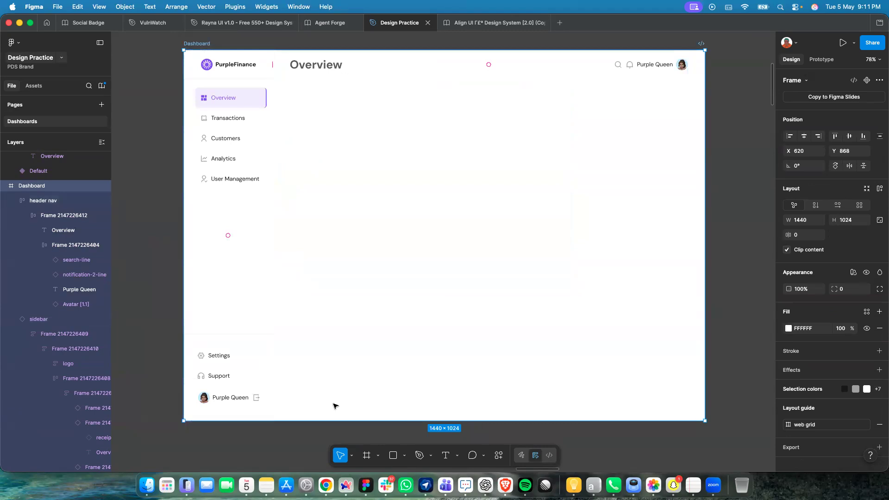
Draw a frame about 474 × 294 inside the Dashboard and place it directly below the header nav, against the sidebar's edge.
click(367, 456)
mouse_move(292, 238)
mouse_down()
mouse_move(454, 318)
mouse_move(463, 346)
mouse_up()
drag(383, 269, 364, 107)
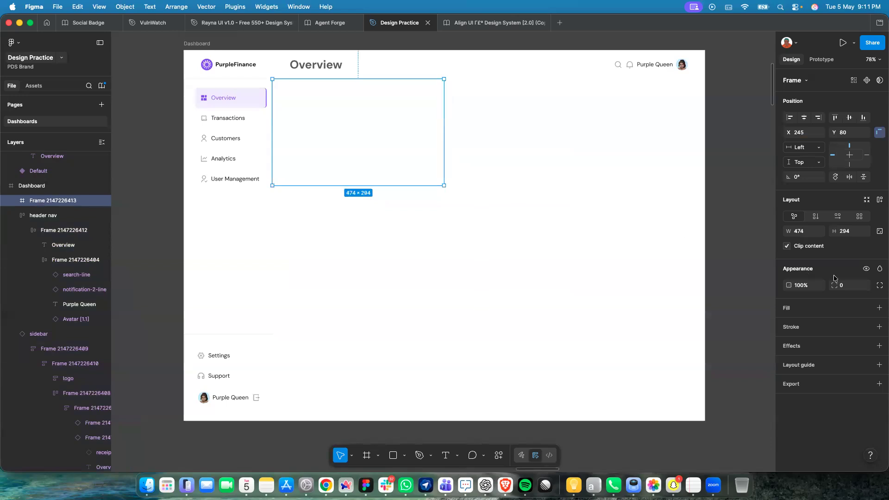
Fill the new frame with bg/weak-25 and enlarge it to 1195 × 944 to cover the Dashboard's remaining content area.
click(867, 308)
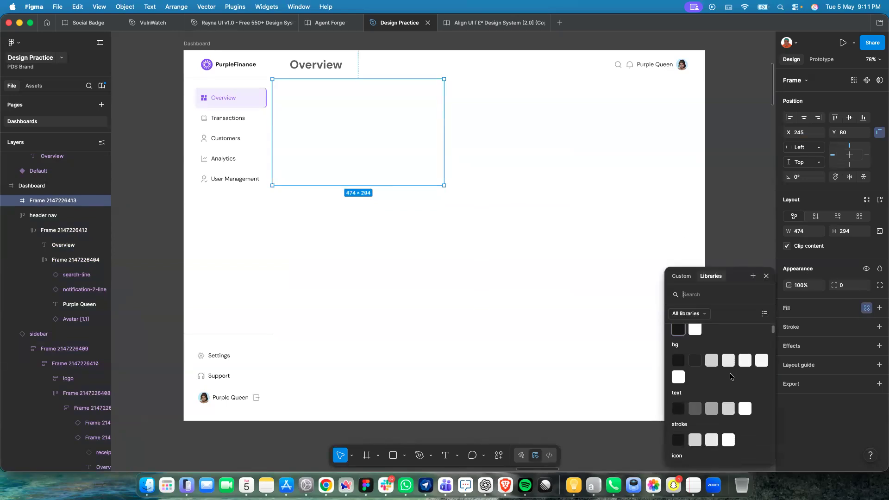
scroll(734, 407, down, 1)
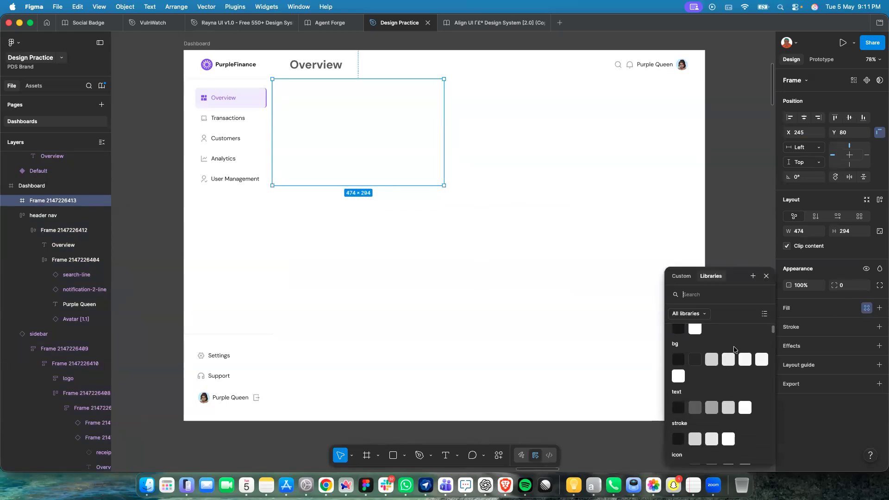
click(756, 362)
drag(443, 187, 704, 421)
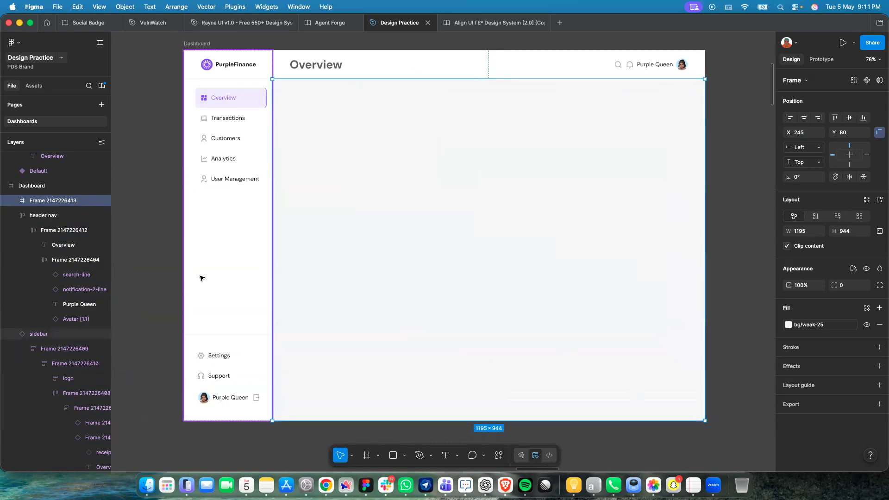
click(157, 262)
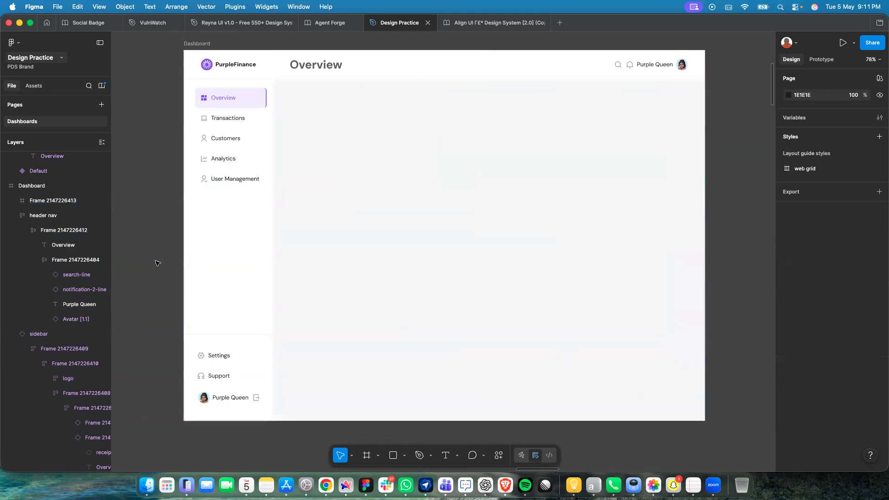
Rename the grey content frame as body.
click(373, 107)
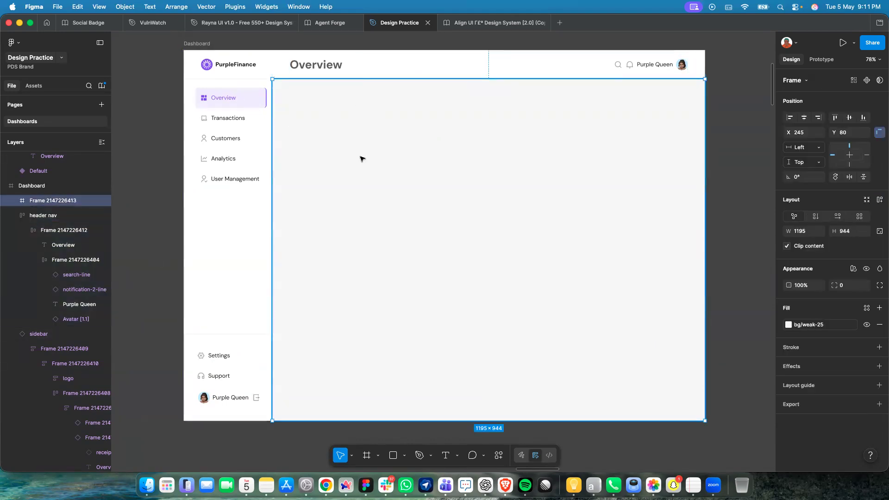
double_click(48, 202)
text(body)
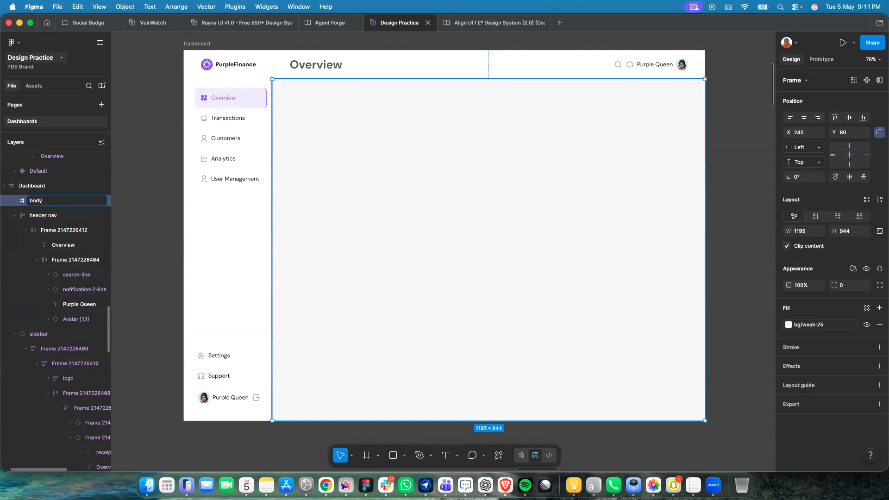
key(Return)
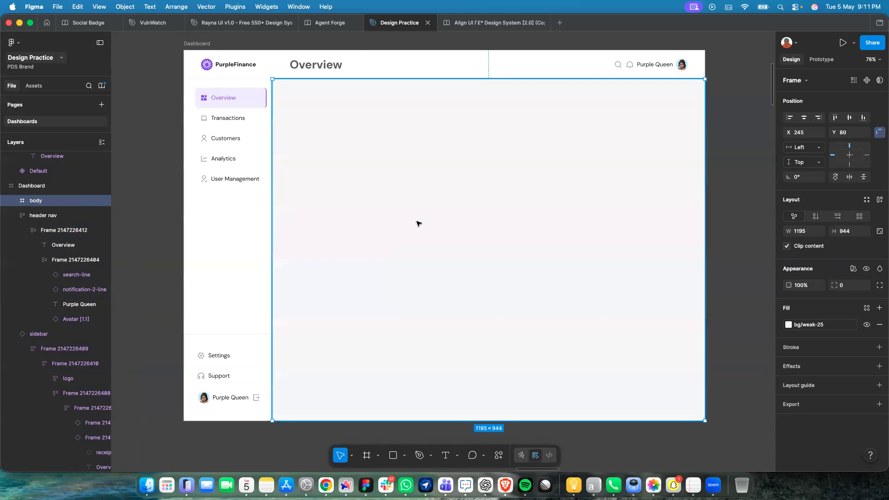
Combine the header nav and body frames in a vertical auto layout with an Auto gap.
shift+click(412, 64)
key(shift+a)
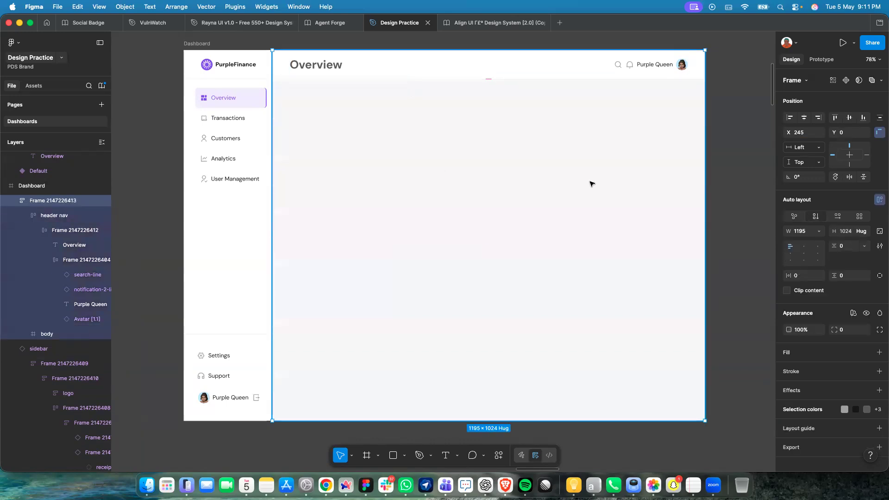
click(864, 247)
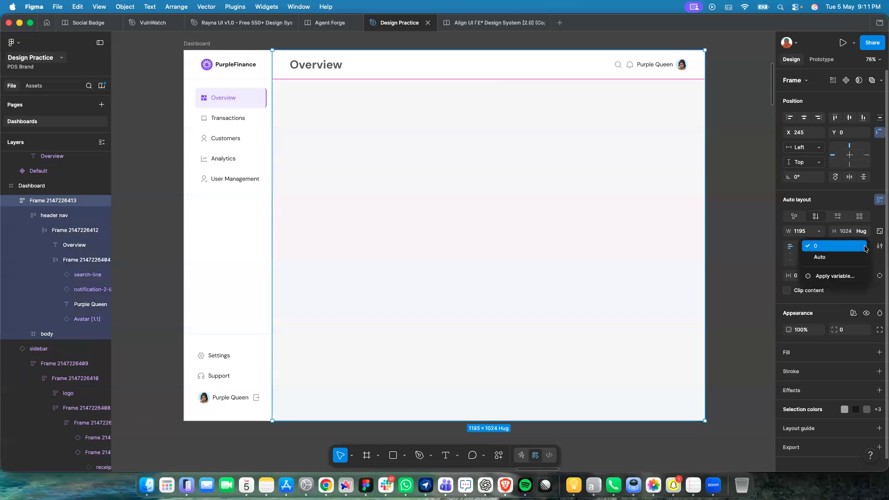
click(850, 257)
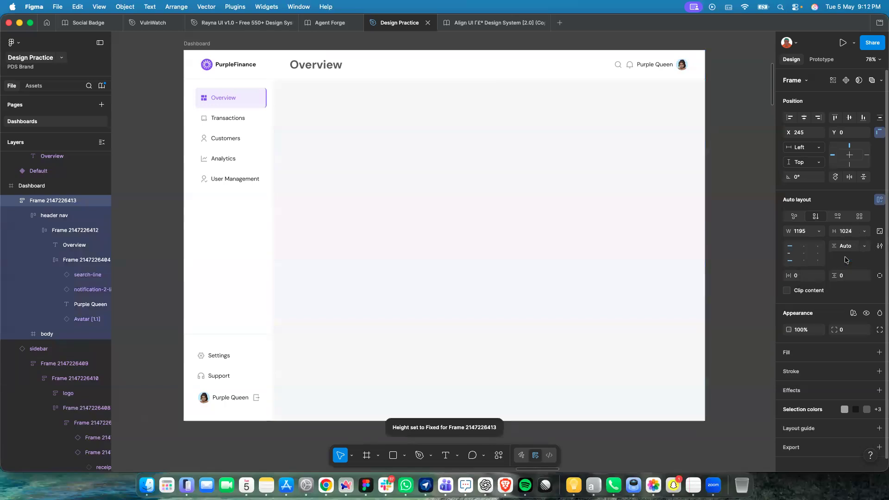
click(869, 245)
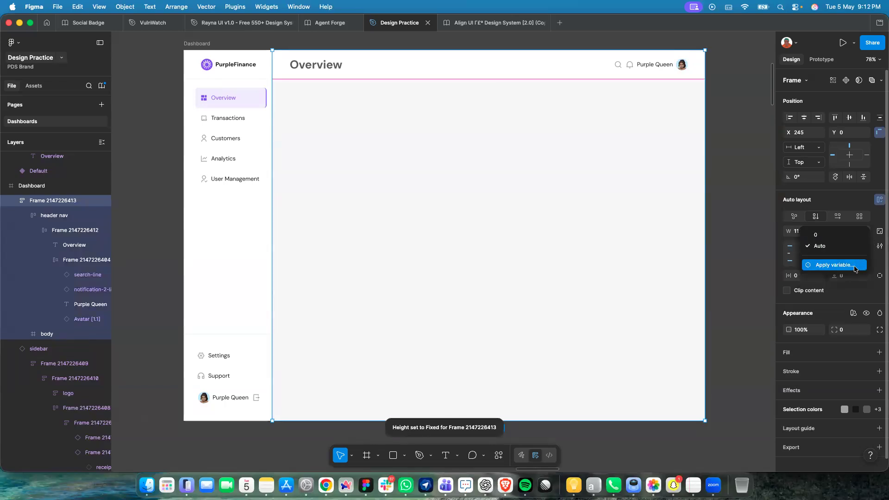
click(833, 265)
key(Escape)
Combine the sidebar and the header-and-body frame in a horizontal auto layout with a spacing-0 gap.
click(223, 297)
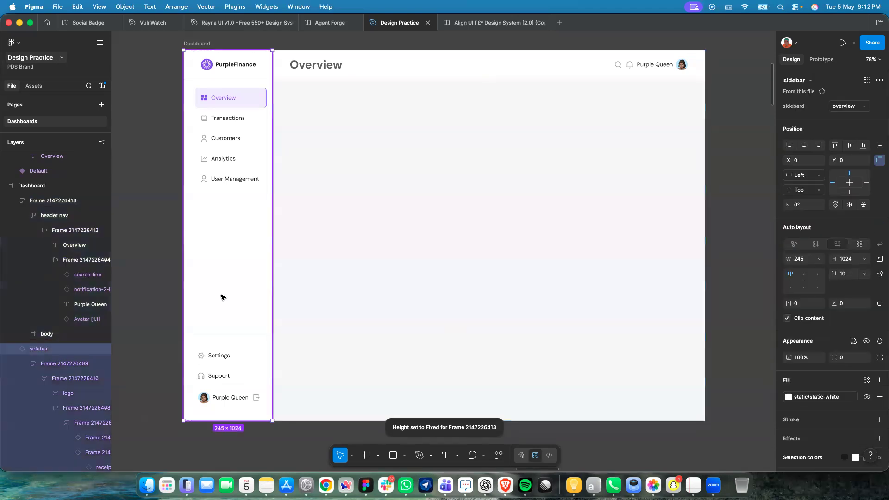
shift+click(368, 288)
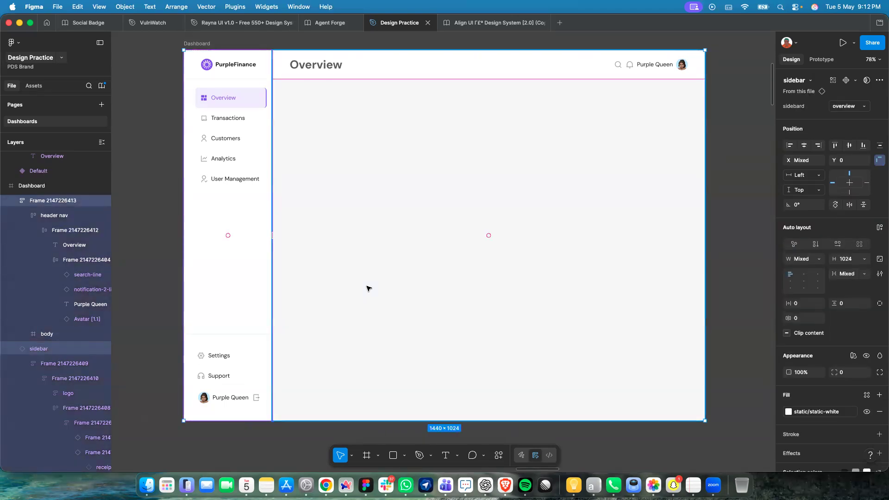
key(shift+a)
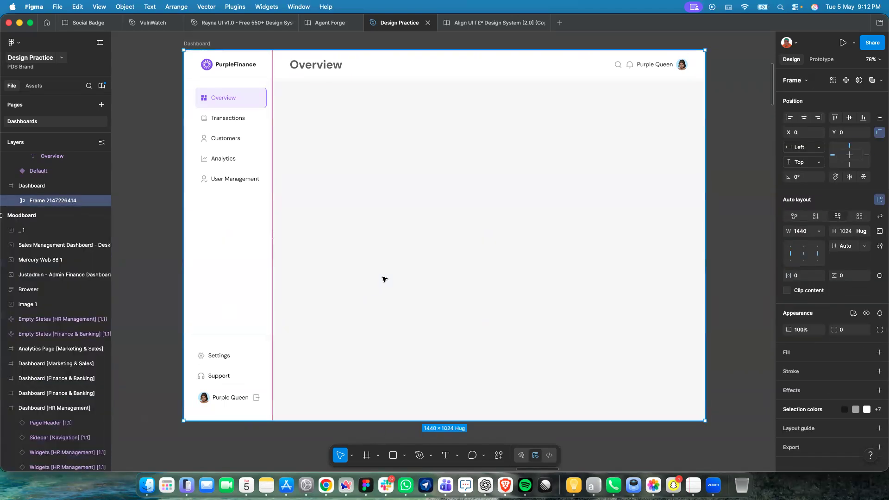
click(864, 246)
click(854, 263)
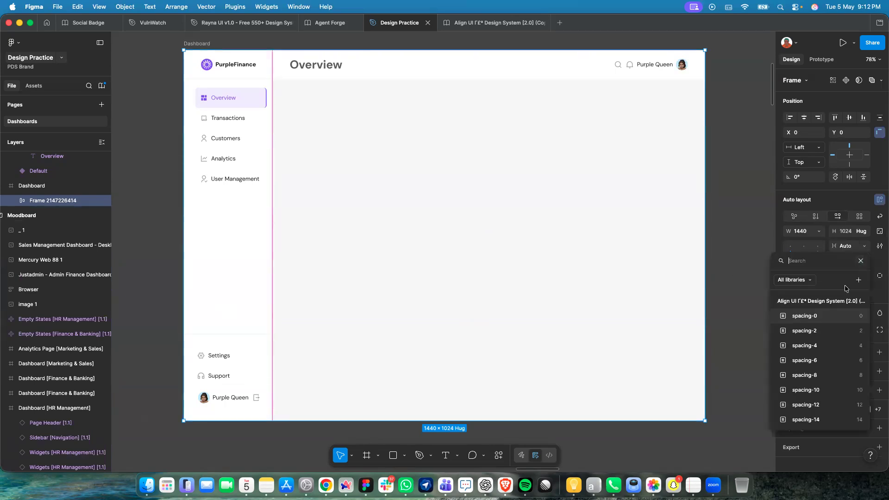
click(824, 316)
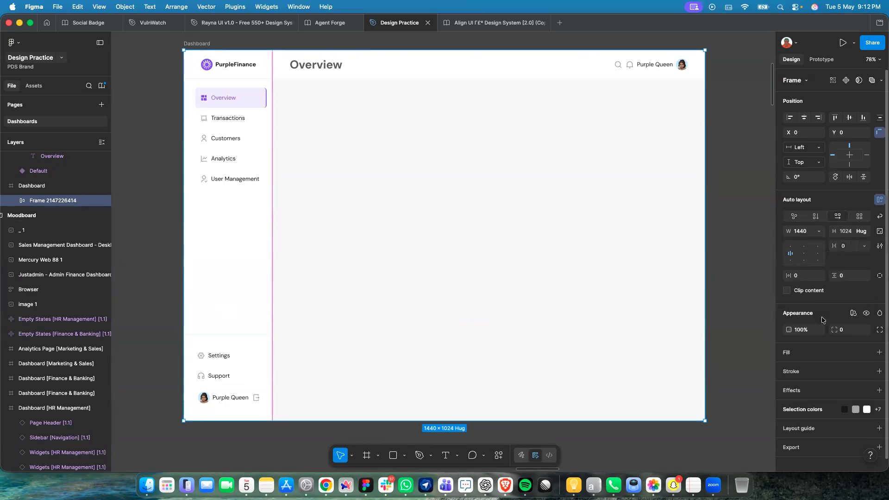
Rename the auto layout frame that holds the whole Dashboard layout as container.
double_click(51, 200)
text(con)
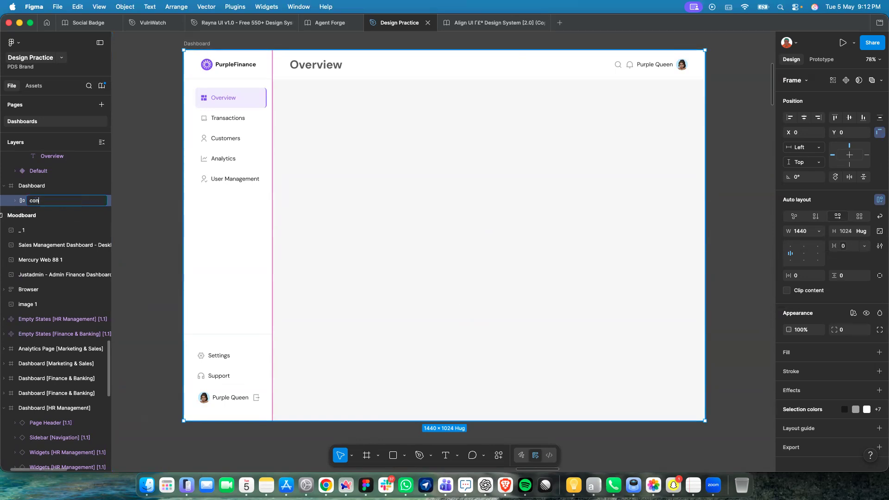
text(tainer)
click(217, 139)
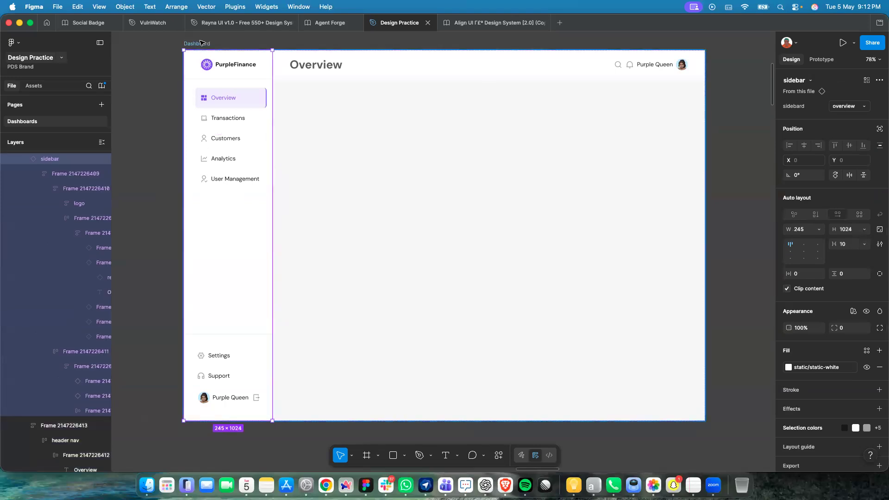
key(Escape)
key(Escape)
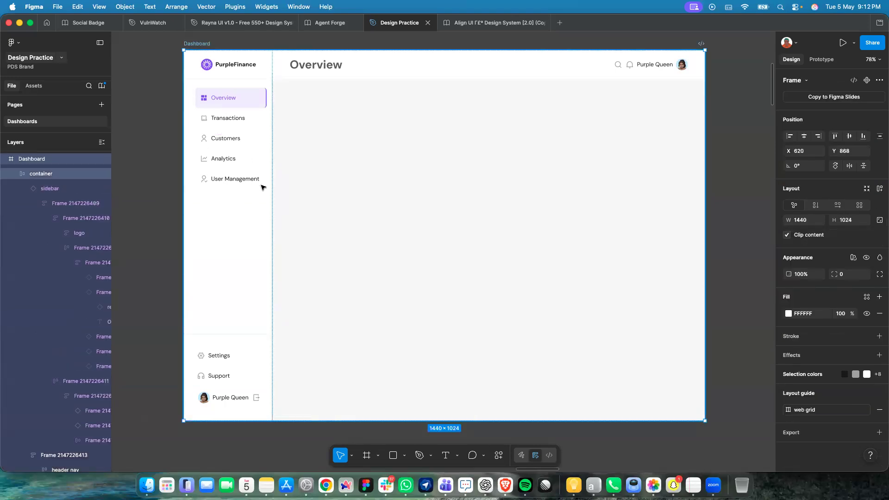
click(324, 216)
scroll(323, 217, down, 5)
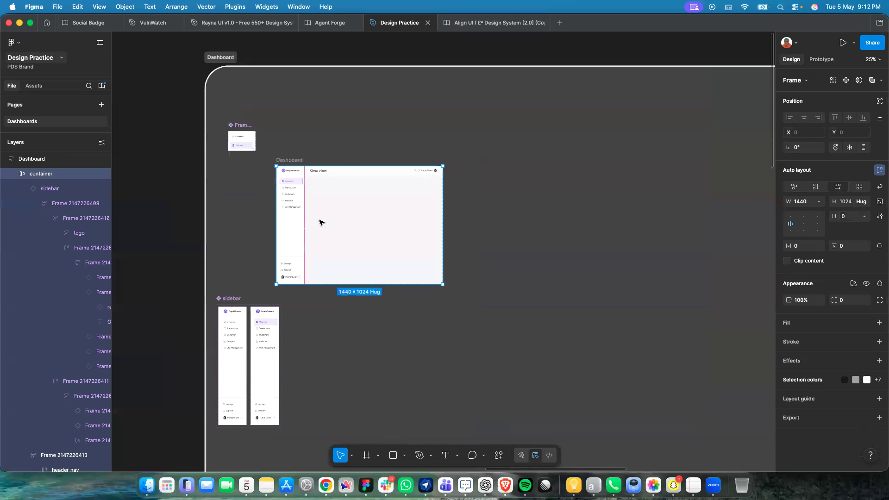
Move the Dashboard frame slightly to the right and place the sidebar component between it and the small menu-item component.
drag(294, 159, 325, 157)
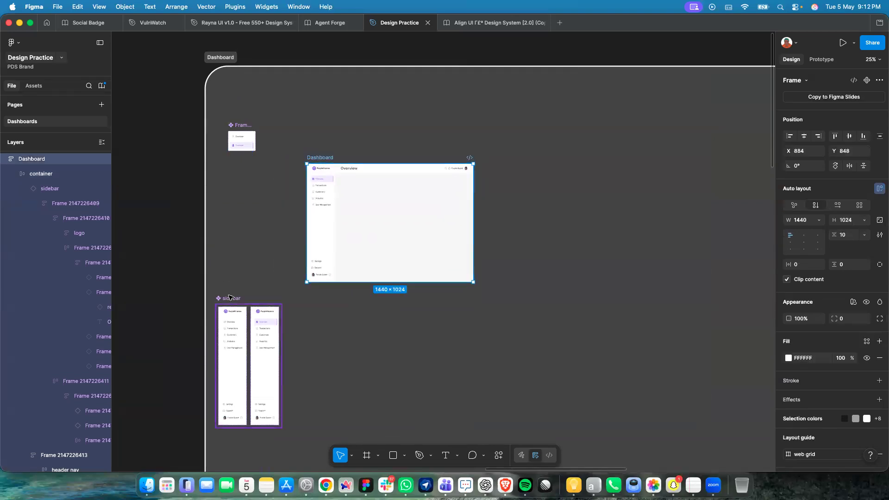
drag(229, 297, 228, 161)
scroll(391, 198, right, 2)
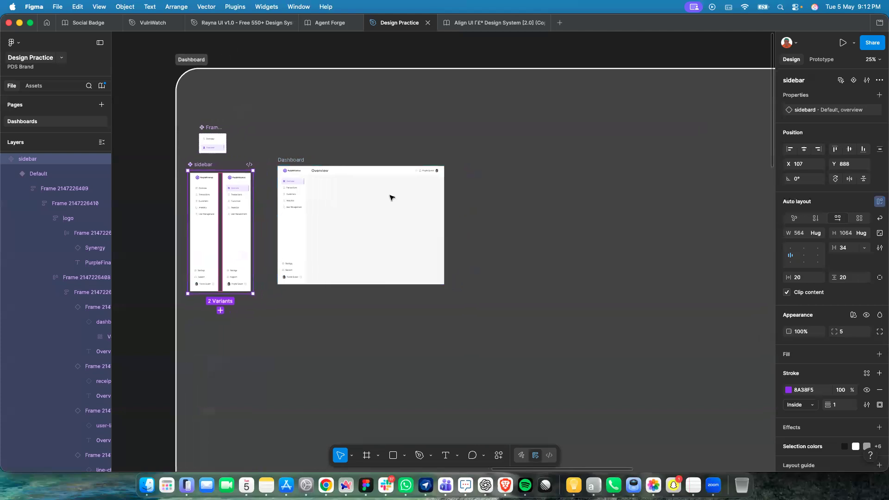
Try the bg/white-0 library colour as the fill of the body frame.
scroll(391, 198, up, 5)
scroll(393, 194, left, 5)
click(431, 204)
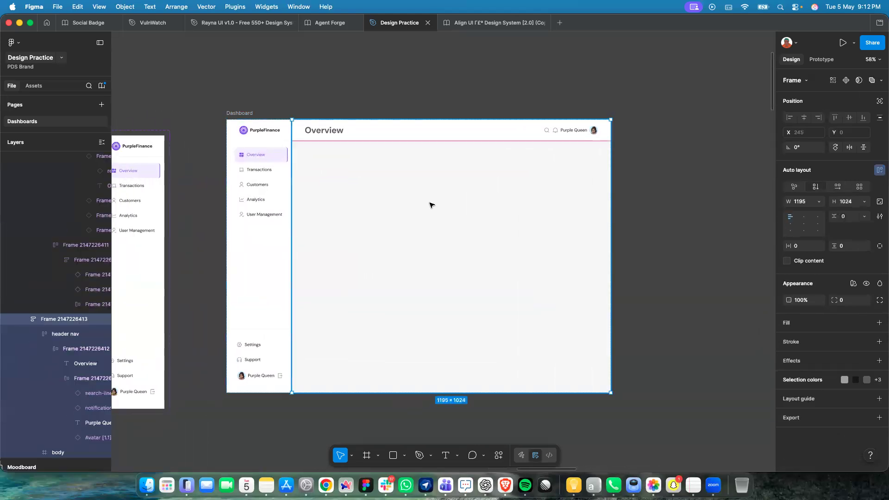
double_click(483, 267)
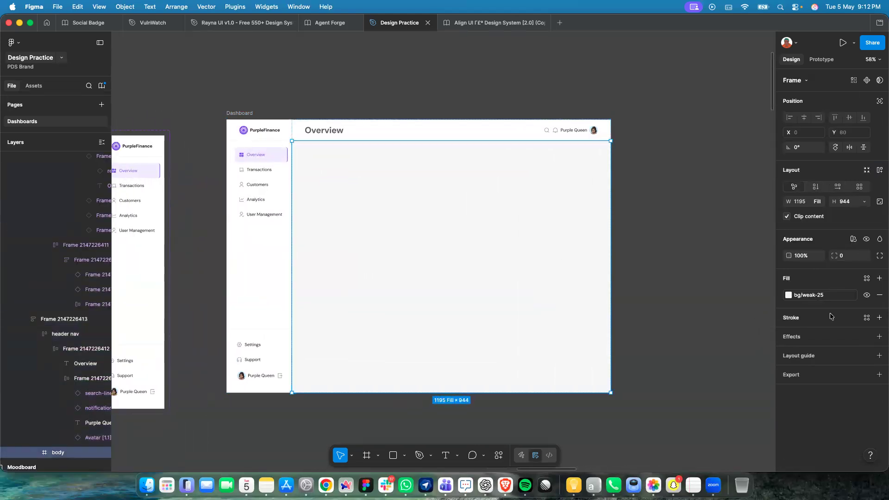
click(789, 295)
click(679, 415)
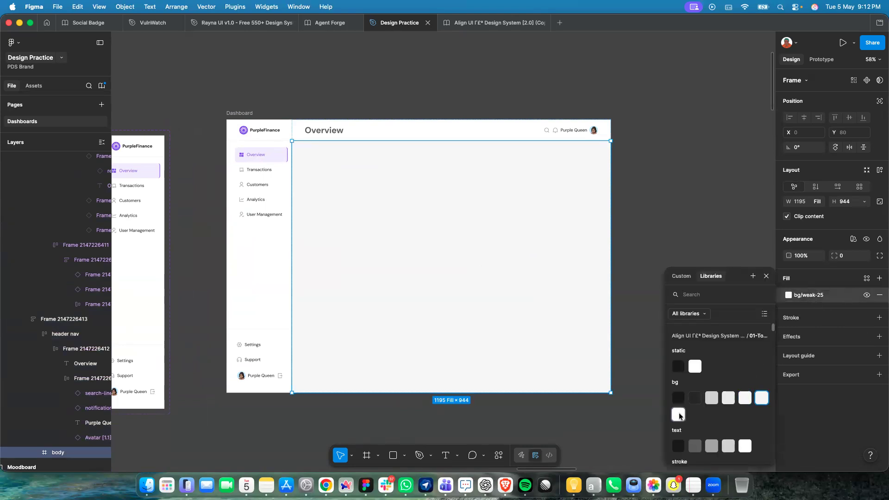
click(667, 308)
click(667, 308)
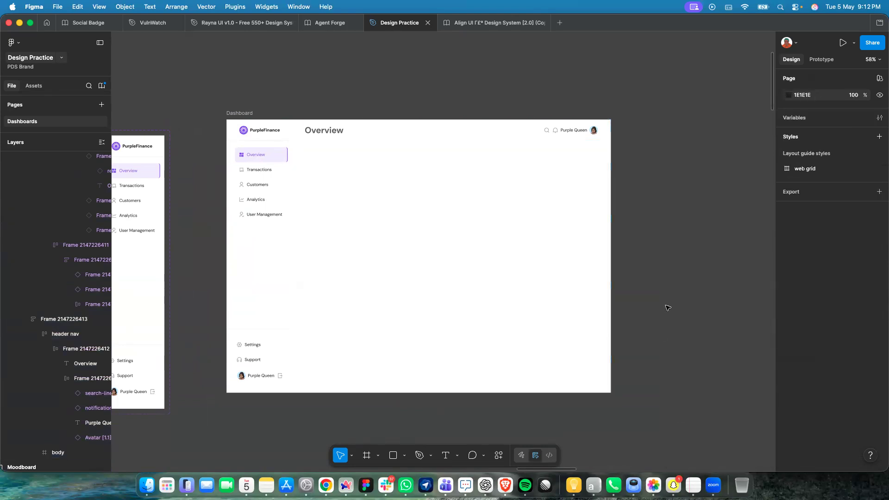
Restore the body frame's fill to bg/weak-25 and keep it linked to the library colour.
click(611, 311)
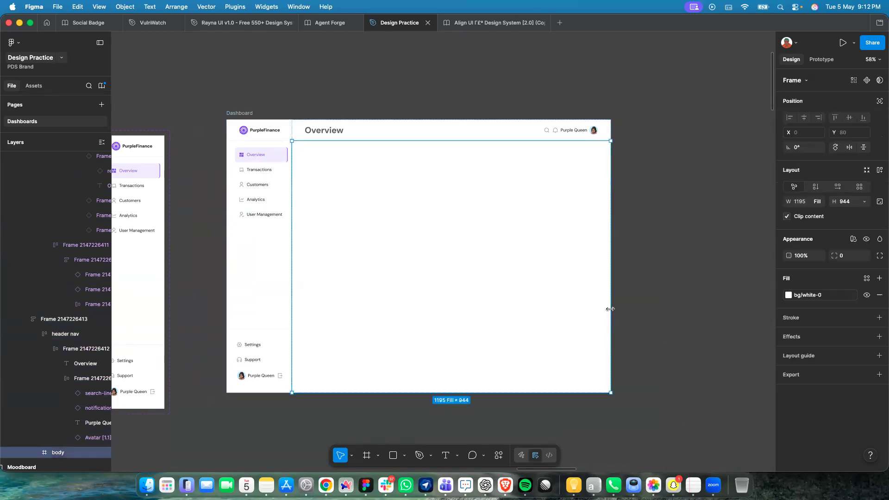
click(811, 297)
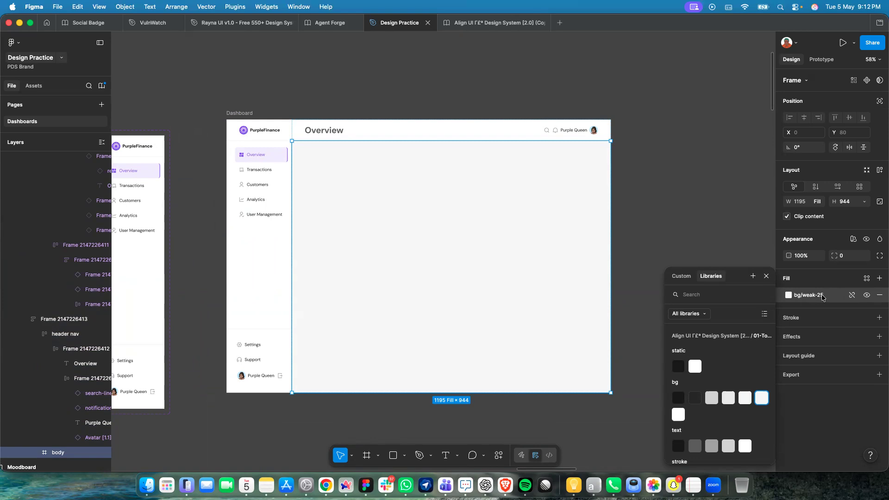
click(852, 295)
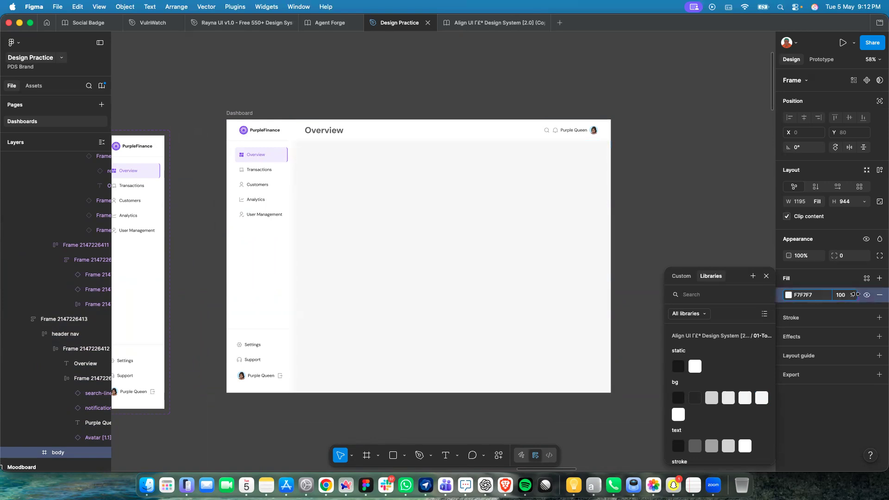
key(super+z)
click(722, 177)
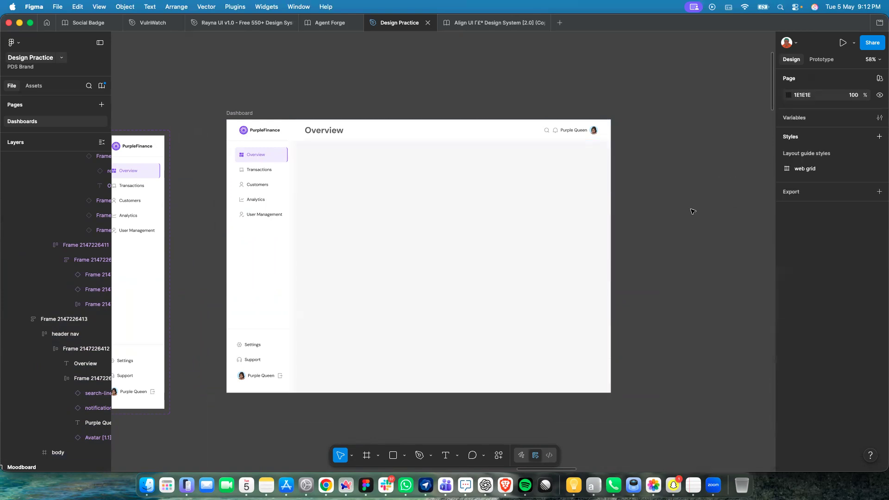
Examine the header, upgrade banner and overview cards of the purple reference dashboard in the Moodboard.
scroll(592, 235, right, 2)
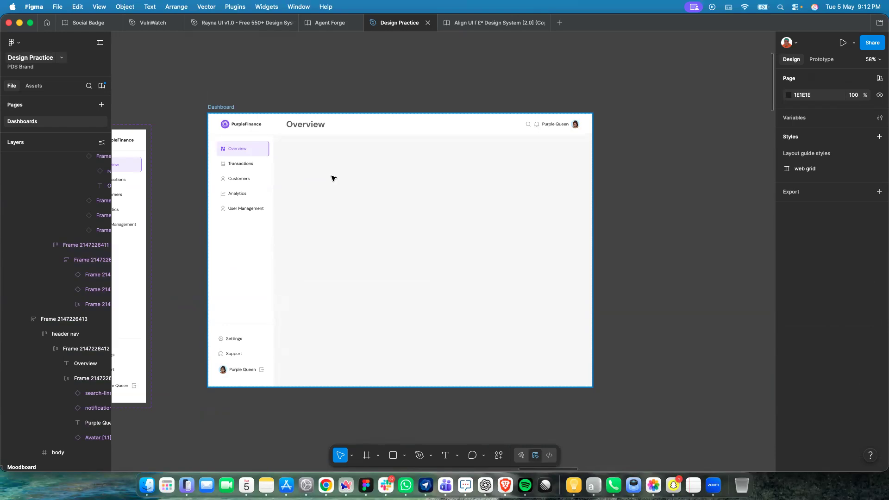
scroll(333, 178, down, 10)
scroll(332, 177, left, 10)
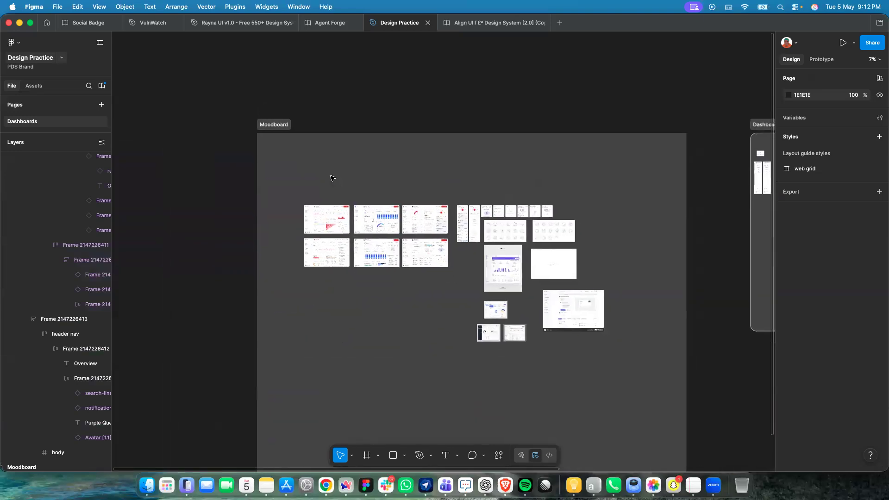
scroll(398, 225, up, 5)
scroll(352, 195, down, 5)
scroll(335, 212, up, 5)
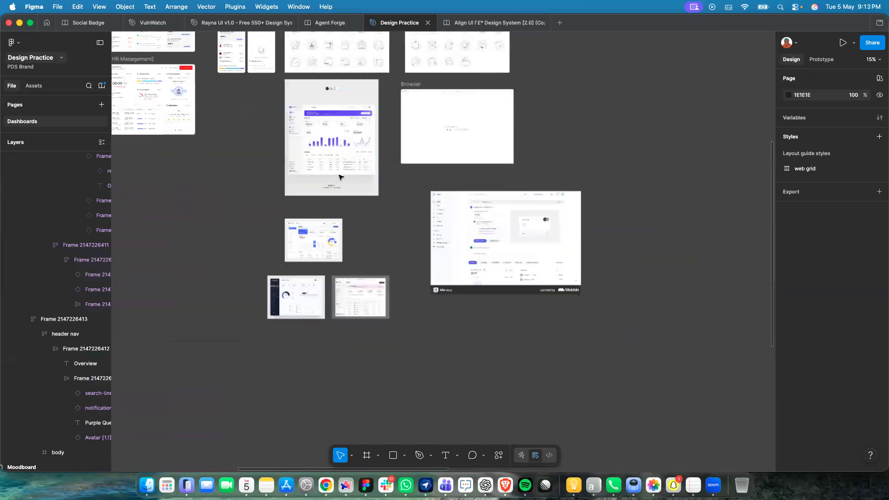
scroll(327, 200, up, 5)
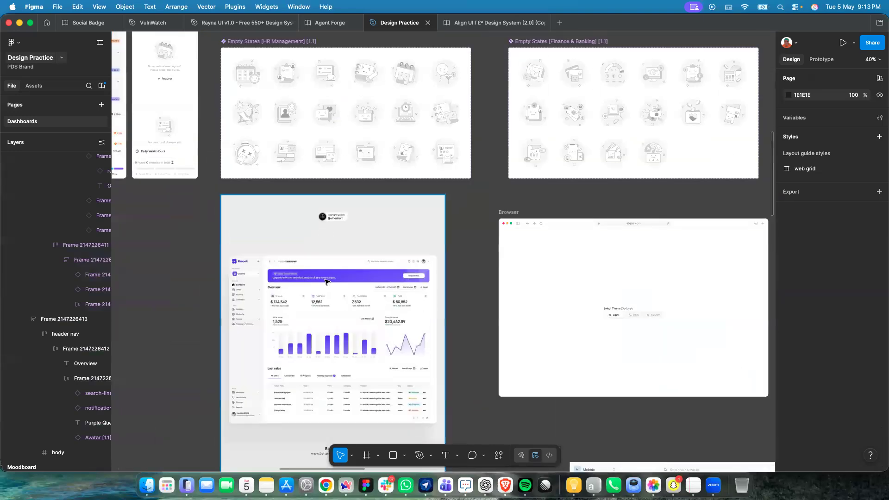
scroll(326, 281, up, 3)
scroll(326, 281, up, 5)
scroll(325, 282, down, 2)
scroll(308, 228, up, 2)
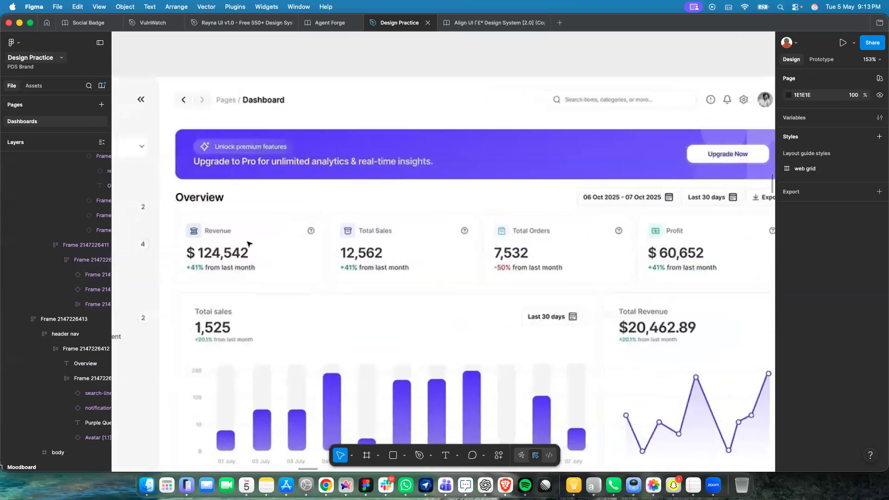
scroll(349, 252, right, 2)
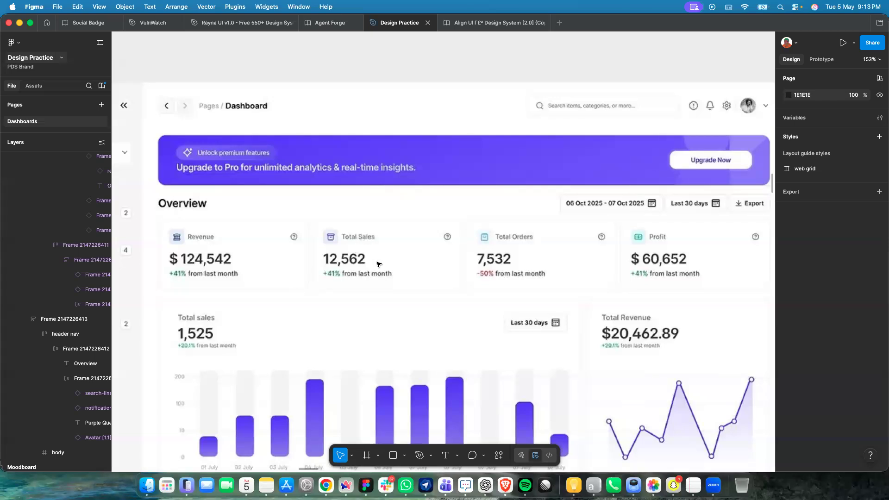
scroll(378, 281, right, 2)
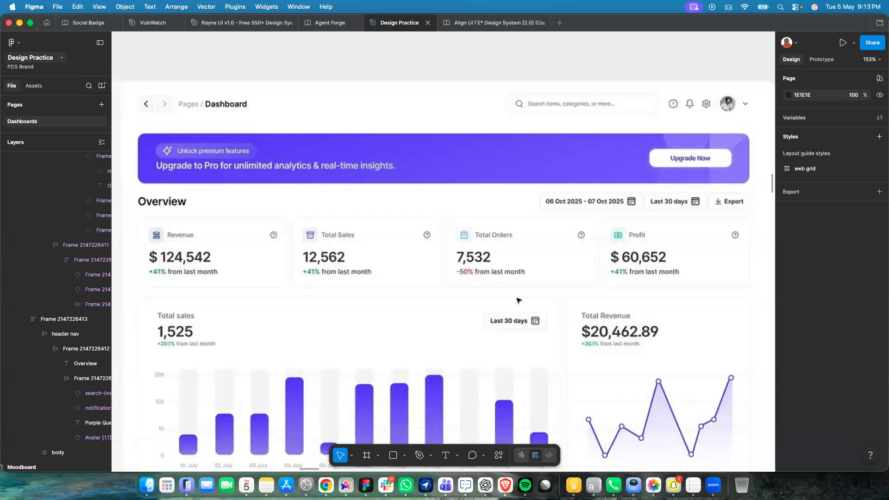
scroll(676, 104, right, 3)
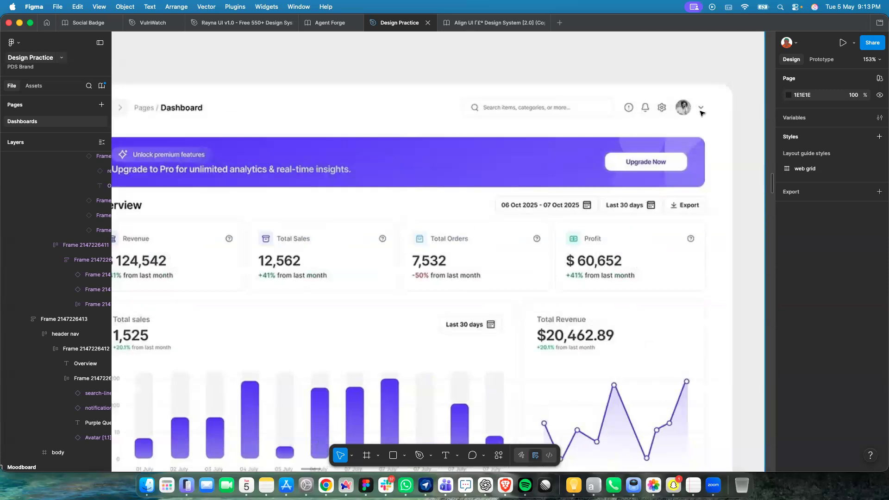
Delete the user name text beside the avatar in the Dashboard's header nav.
scroll(702, 116, down, 10)
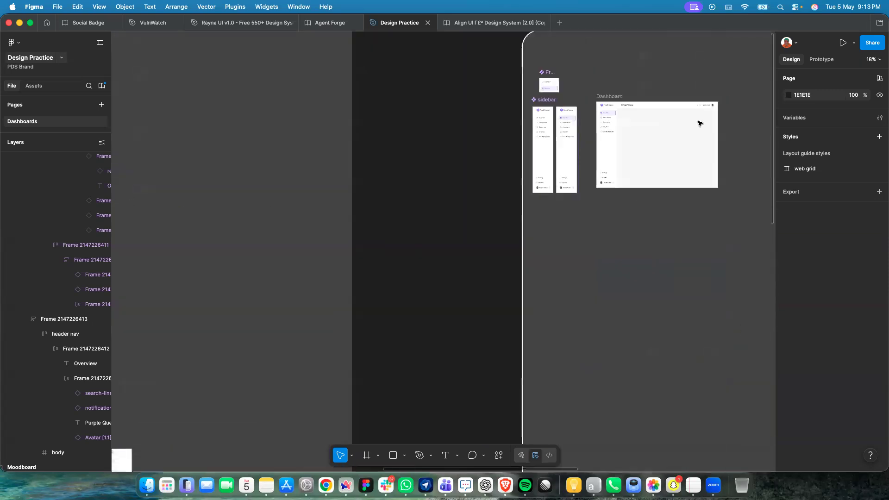
scroll(441, 123, up, 10)
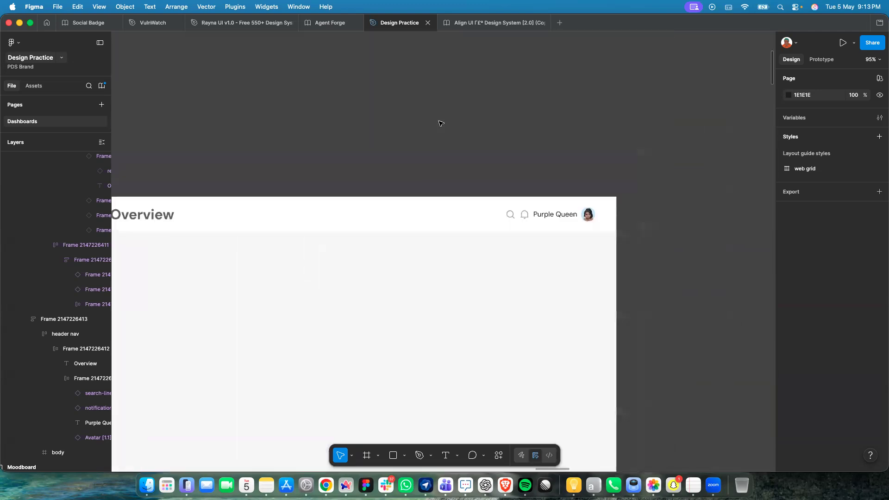
scroll(547, 227, up, 5)
click(545, 203)
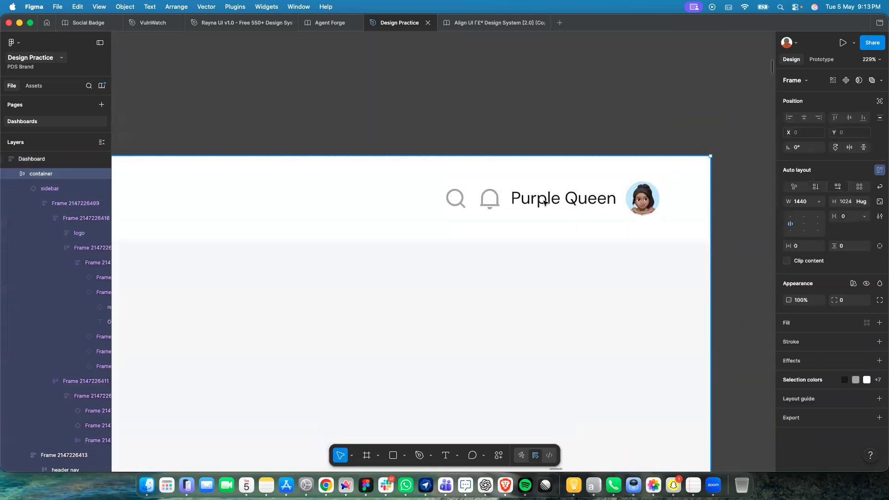
click(545, 202)
click(545, 202)
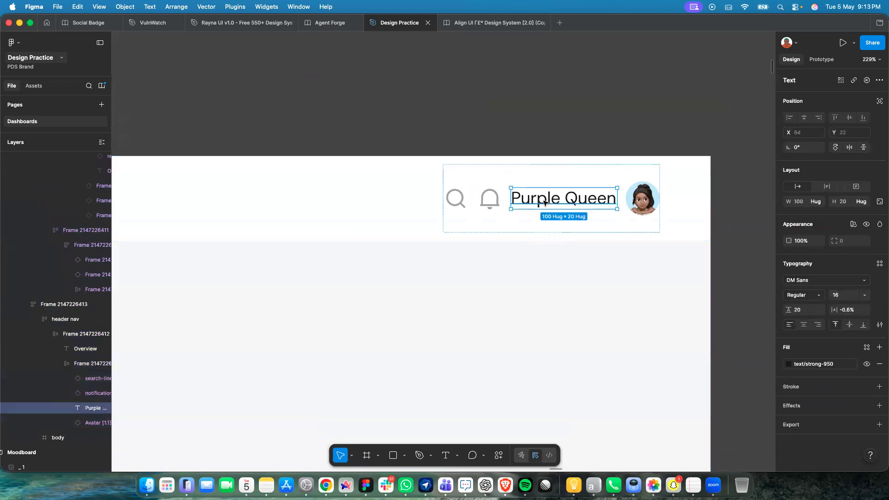
key(Delete)
Duplicate the header's notification bell icon twice and move the last copy after the avatar.
click(597, 201)
click(598, 201)
click(597, 201)
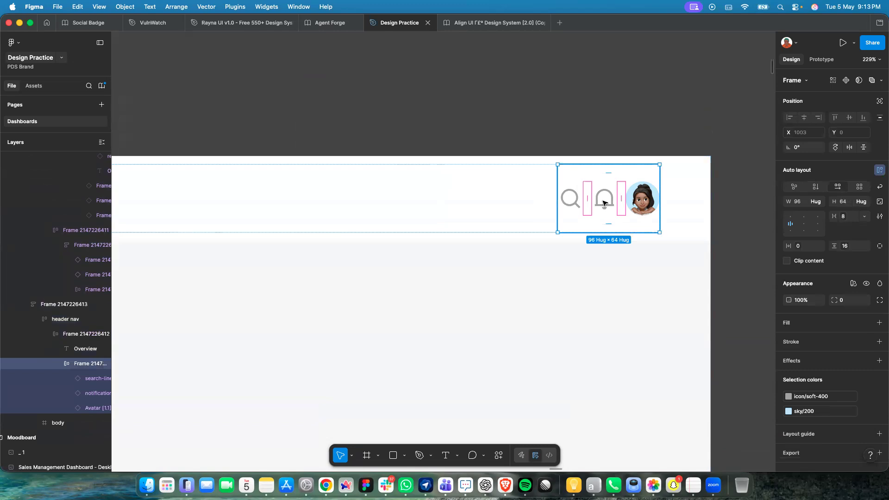
click(604, 203)
key(super+d)
key(super+d)
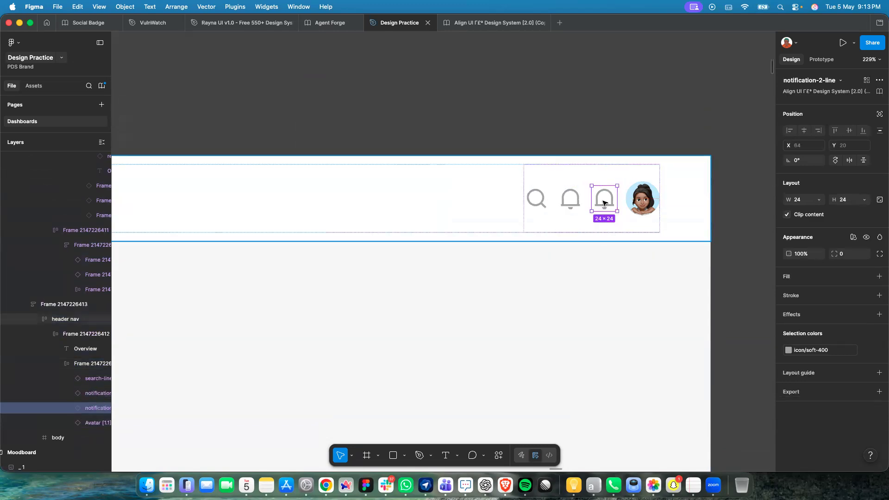
key(Right)
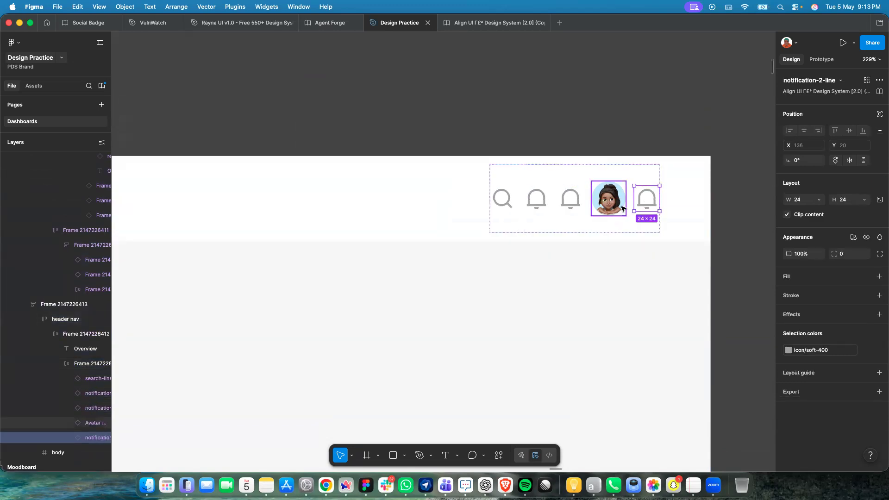
Swap the bell icon after the avatar for the arrow-down-s-line icon.
click(839, 81)
text(arrow)
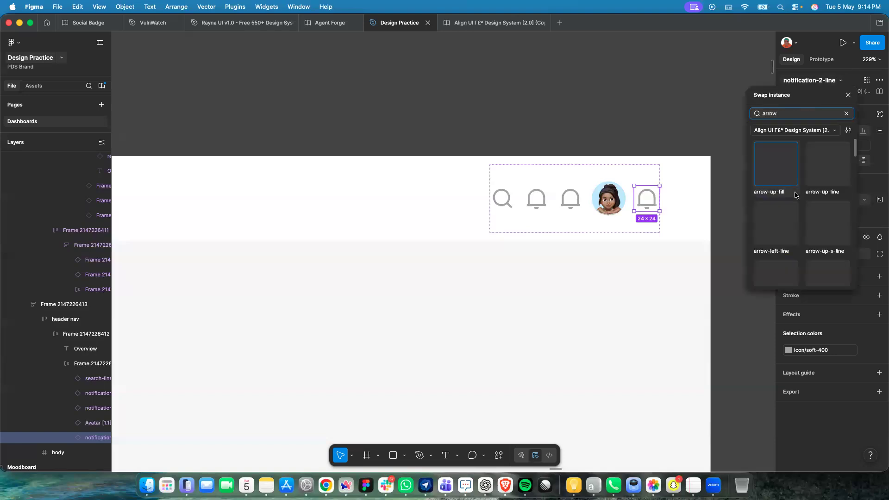
scroll(824, 237, down, 5)
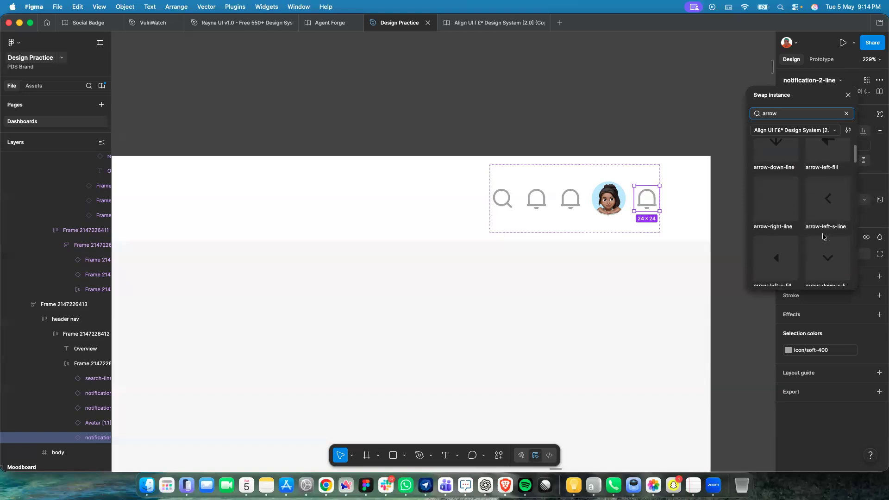
key(Escape)
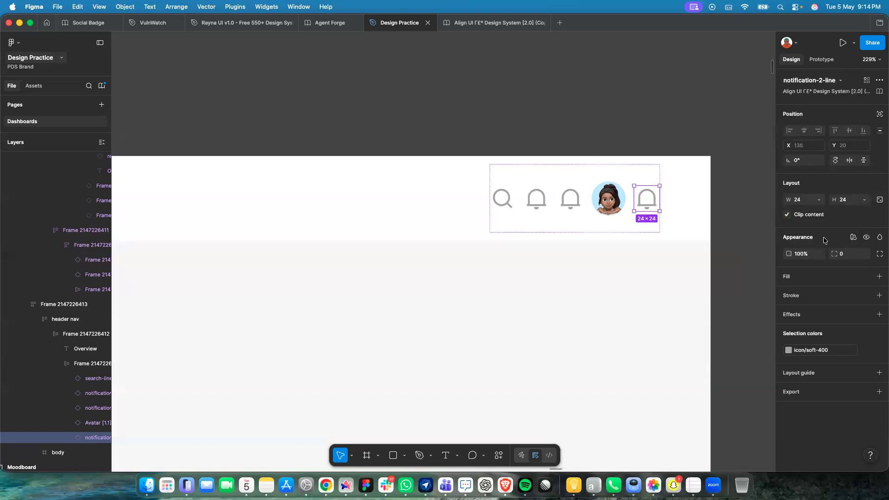
Combine the avatar and the down arrow in a horizontal auto layout with a spacing-0 gap.
click(601, 207)
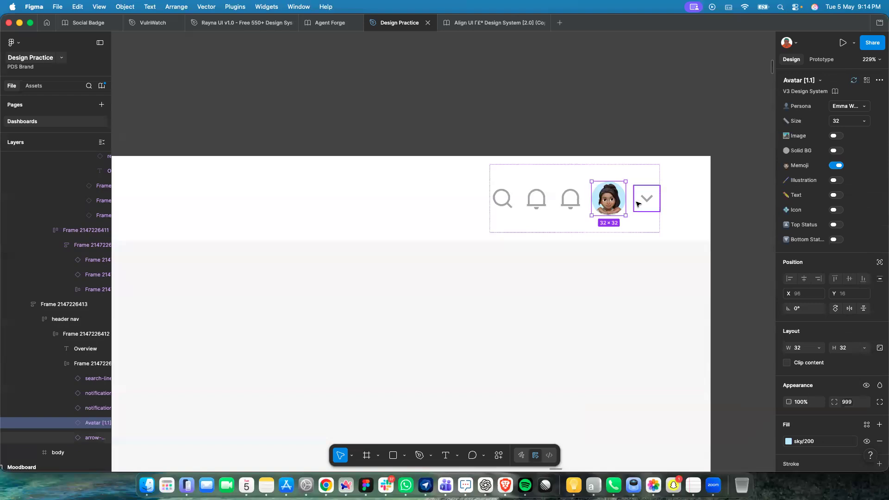
shift+click(637, 204)
key(shift+a)
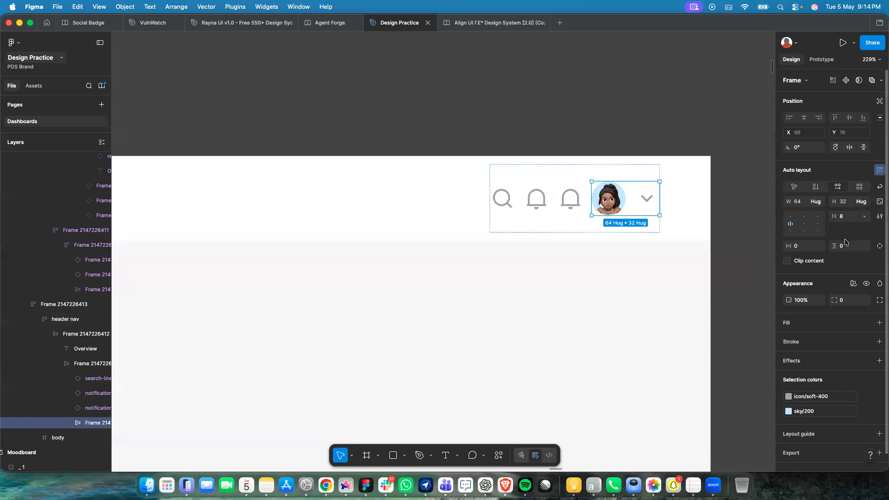
click(862, 217)
click(854, 247)
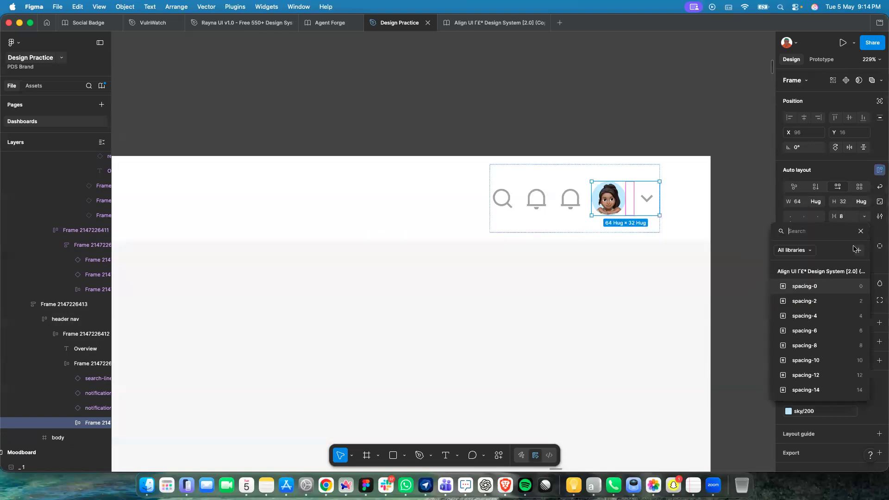
click(836, 314)
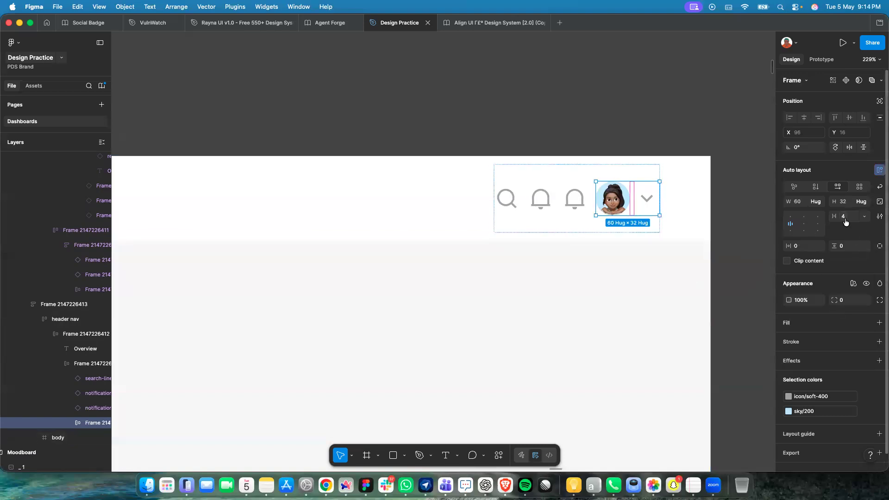
click(865, 216)
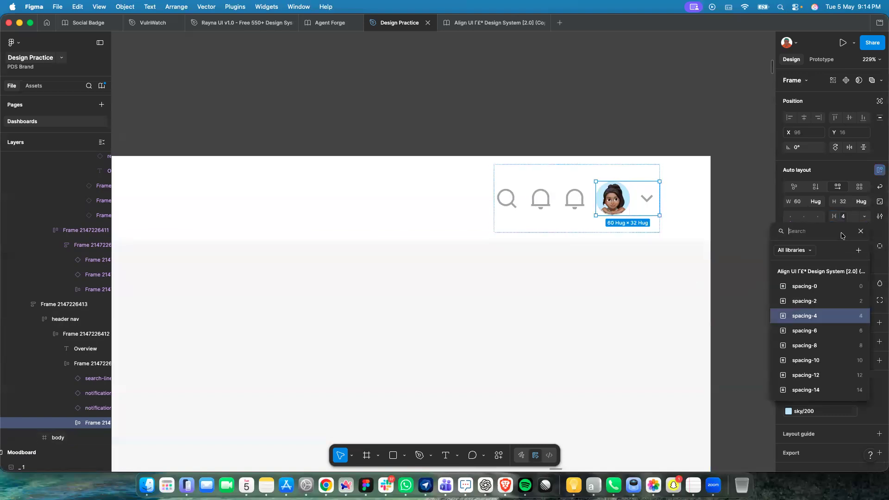
click(833, 286)
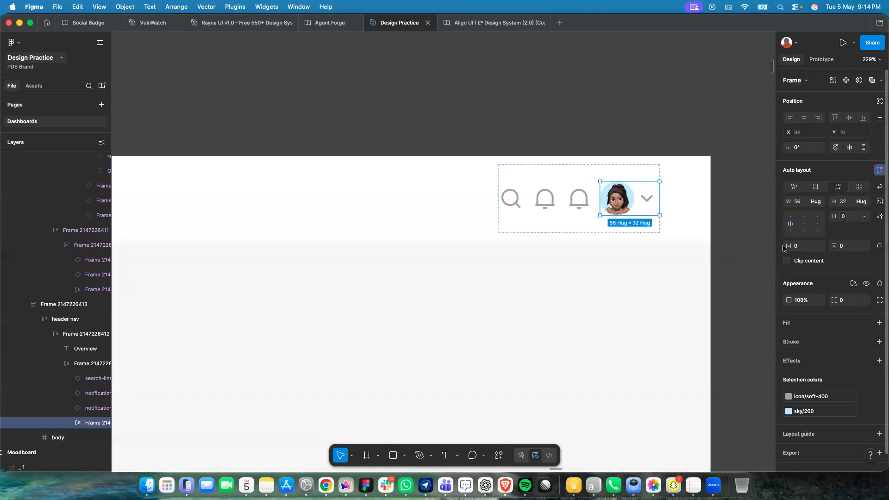
click(570, 197)
drag(574, 198, 550, 200)
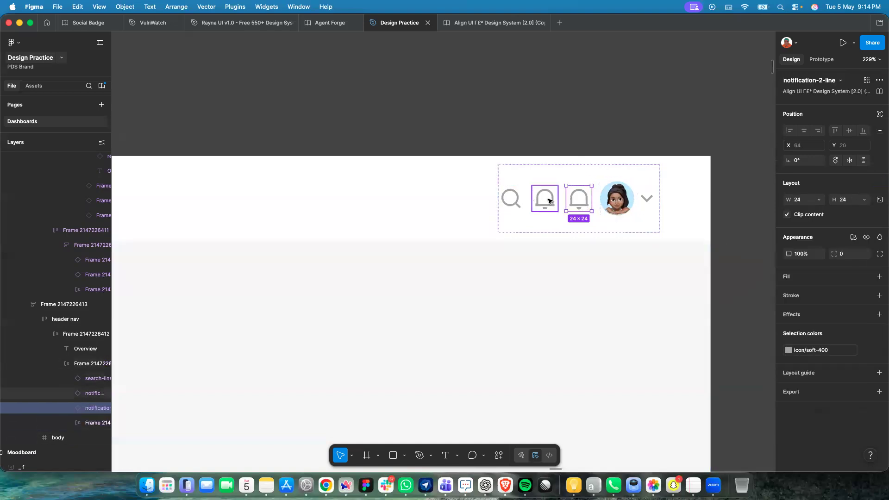
click(583, 200)
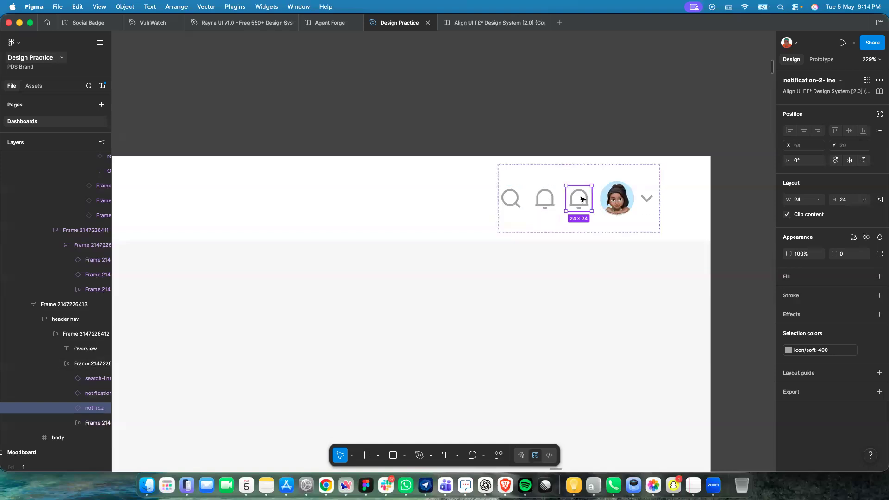
drag(579, 201, 547, 201)
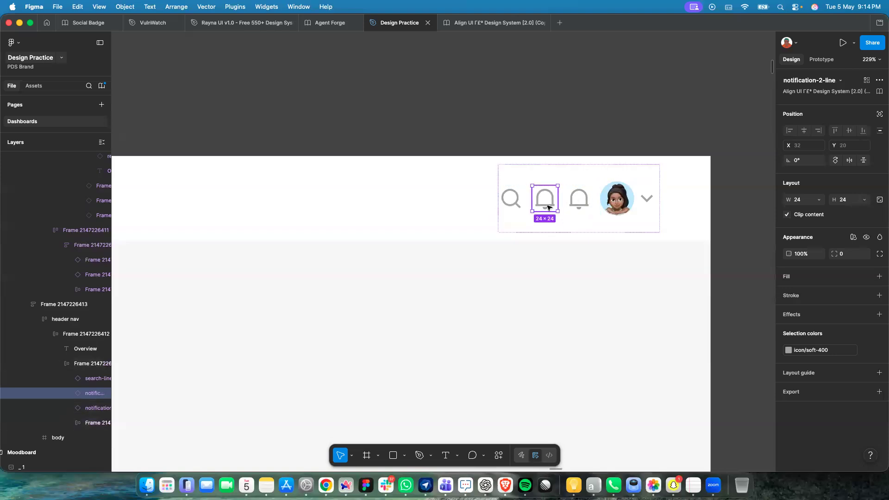
Examine the moodboard's dashboard references for the icons used in their header bars.
scroll(514, 232, down, 15)
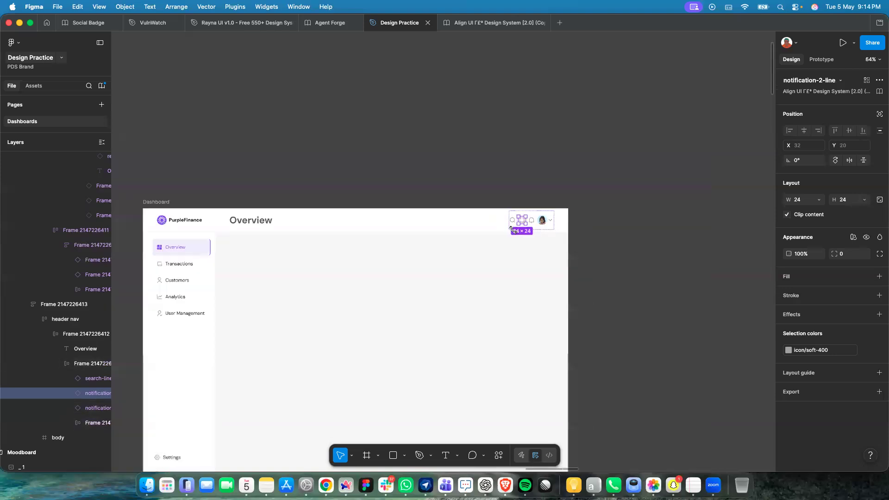
scroll(514, 232, down, 3)
scroll(463, 209, down, 3)
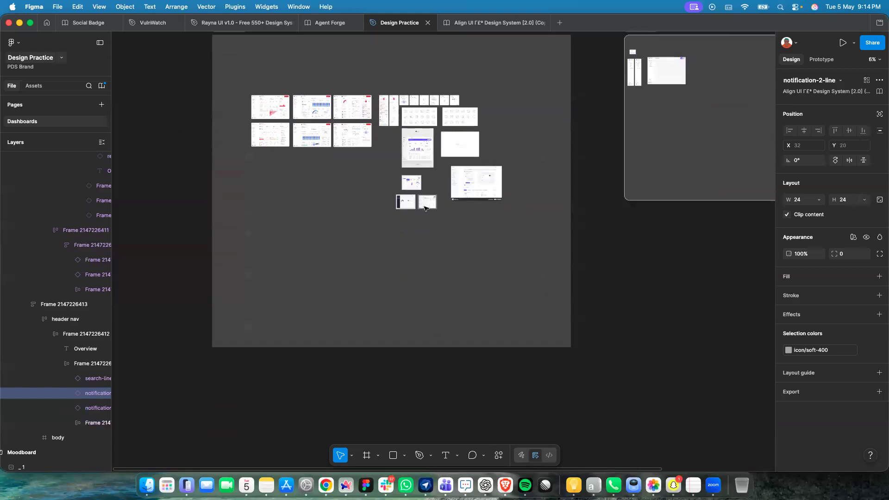
scroll(408, 184, up, 5)
scroll(408, 184, up, 10)
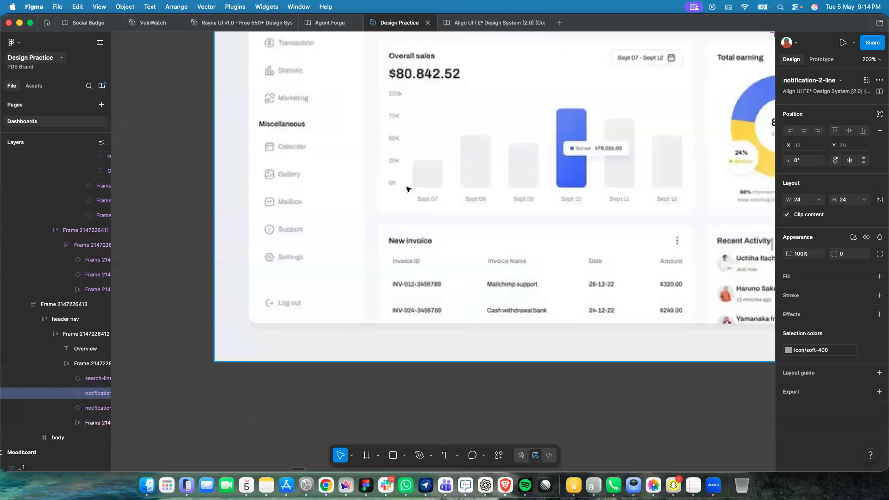
scroll(296, 239, down, 15)
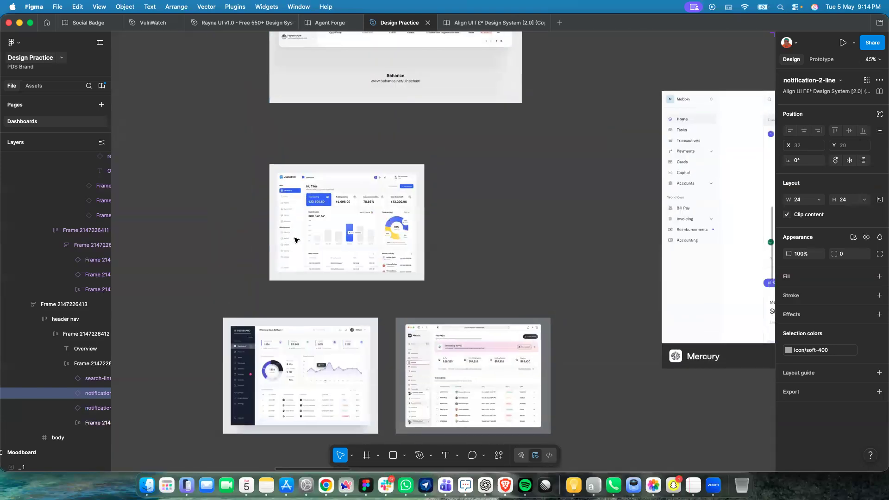
scroll(296, 240, up, 3)
scroll(296, 240, down, 3)
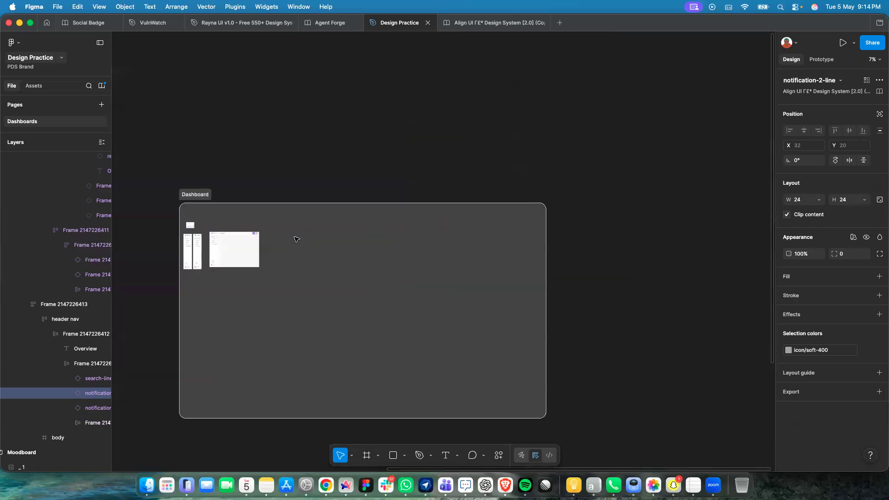
scroll(259, 239, up, 5)
scroll(478, 147, up, 10)
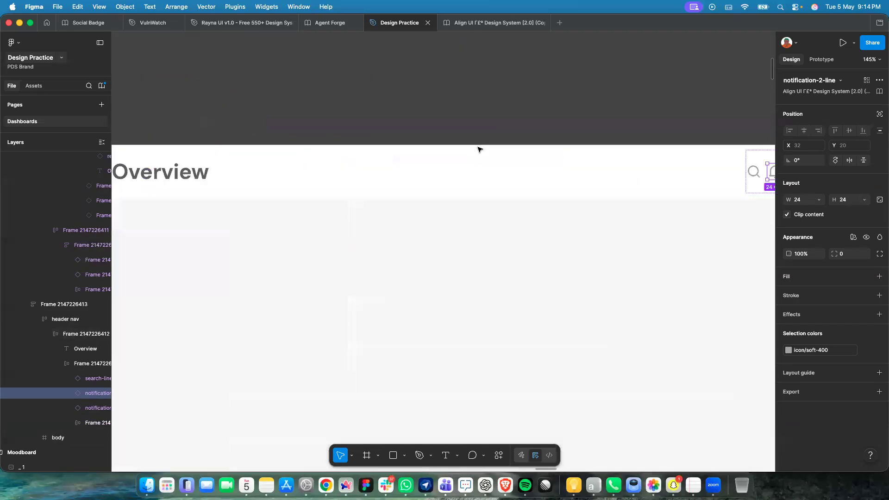
scroll(422, 184, up, 5)
Swap the bell icon next to the search icon in the header nav for the headphone-line icon.
click(391, 174)
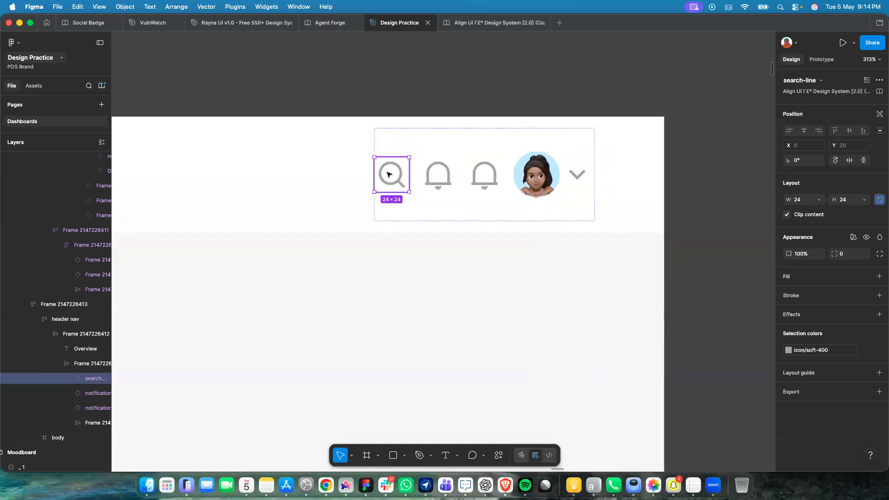
click(445, 179)
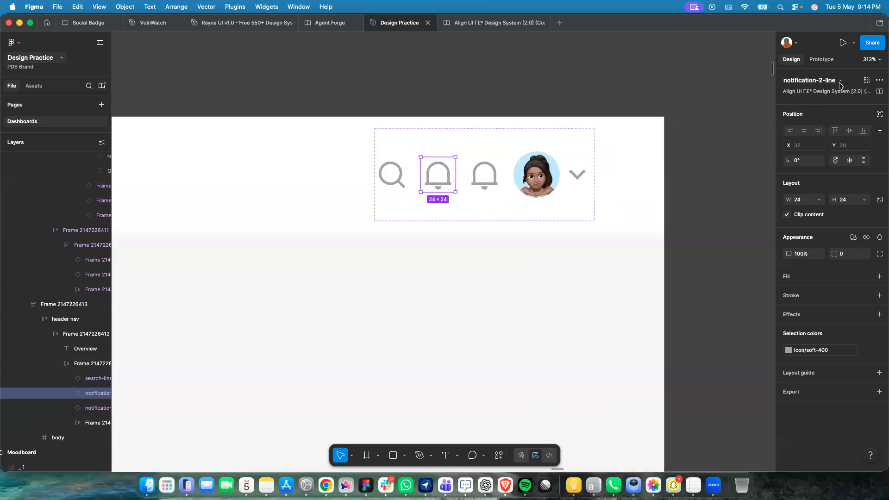
click(813, 92)
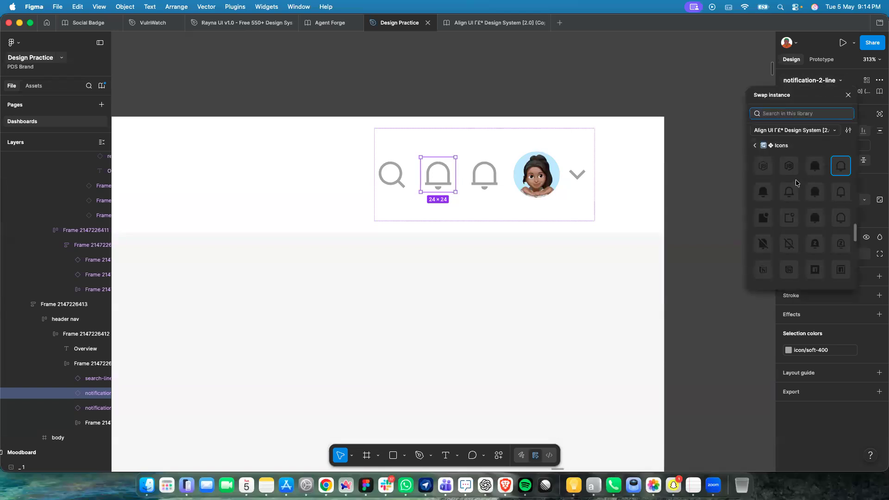
text(a;l)
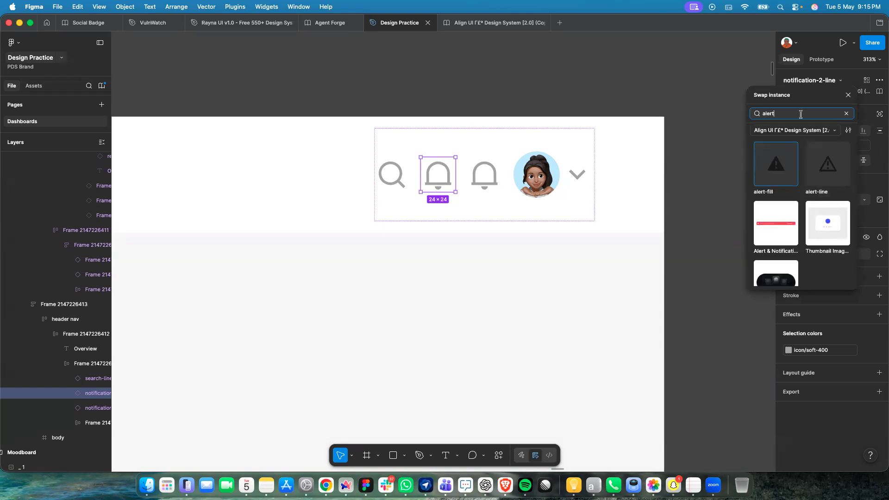
key(BackSpace)
key(BackSpace)
key(BackSpace)
key(BackSpace)
key(BackSpace)
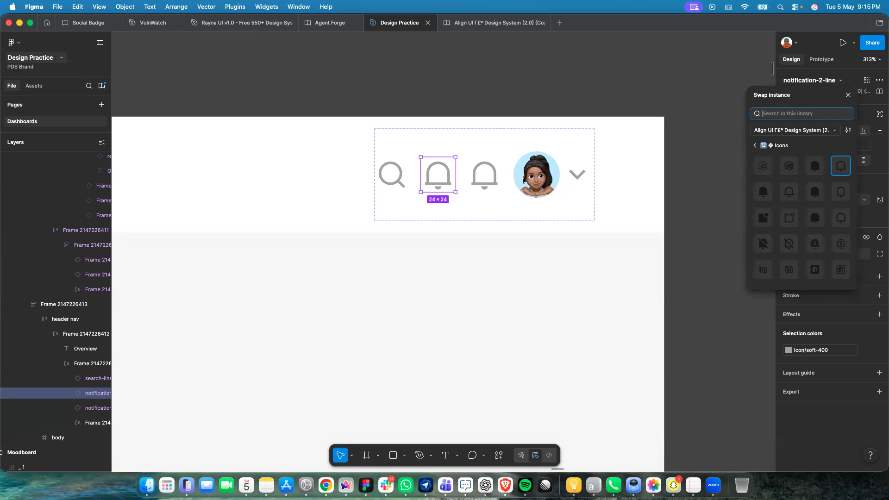
text(headphone)
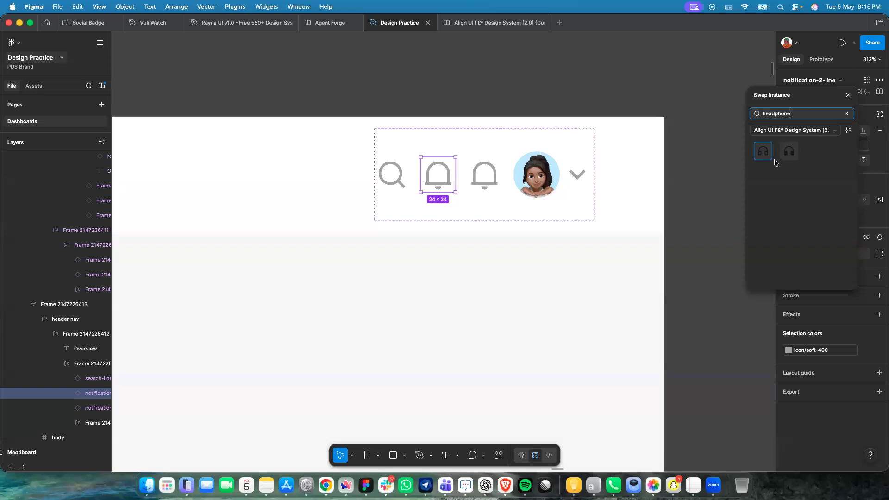
click(765, 159)
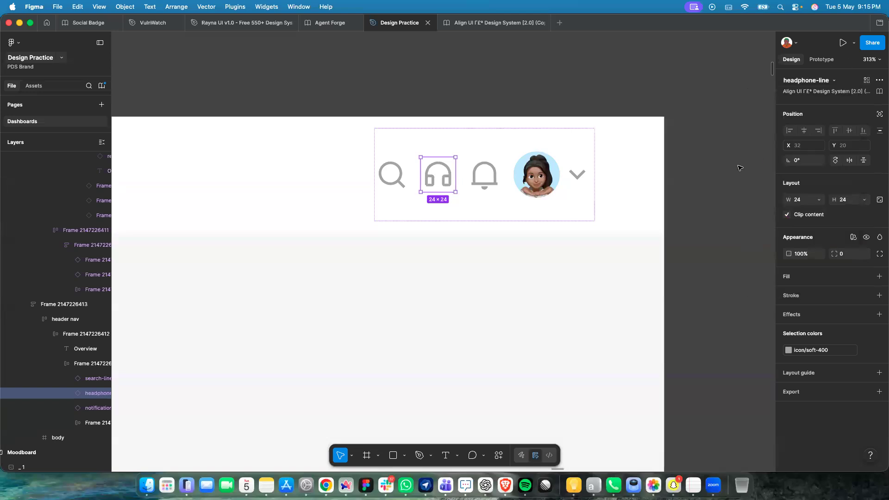
Review the header nav's icons, avatar and Overview title at different zoom levels.
click(614, 206)
scroll(614, 206, down, 5)
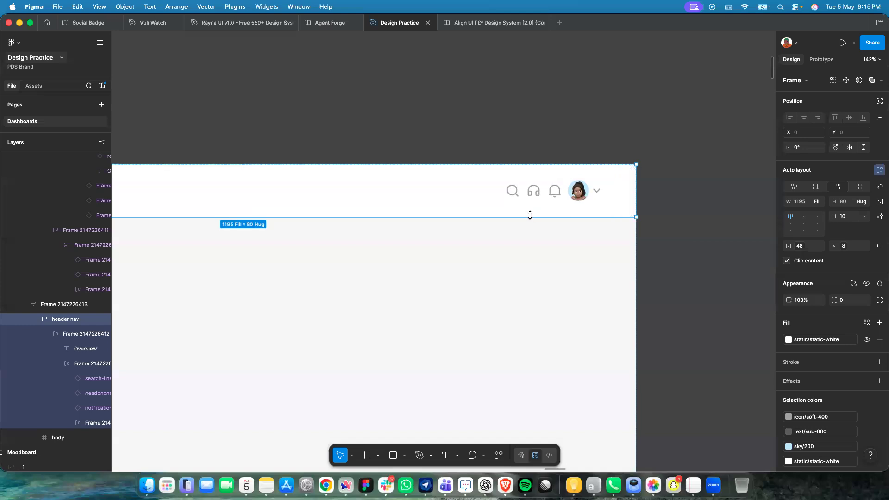
scroll(530, 215, down, 5)
scroll(529, 211, up, 4)
scroll(509, 207, up, 3)
scroll(509, 207, down, 5)
scroll(506, 207, left, 3)
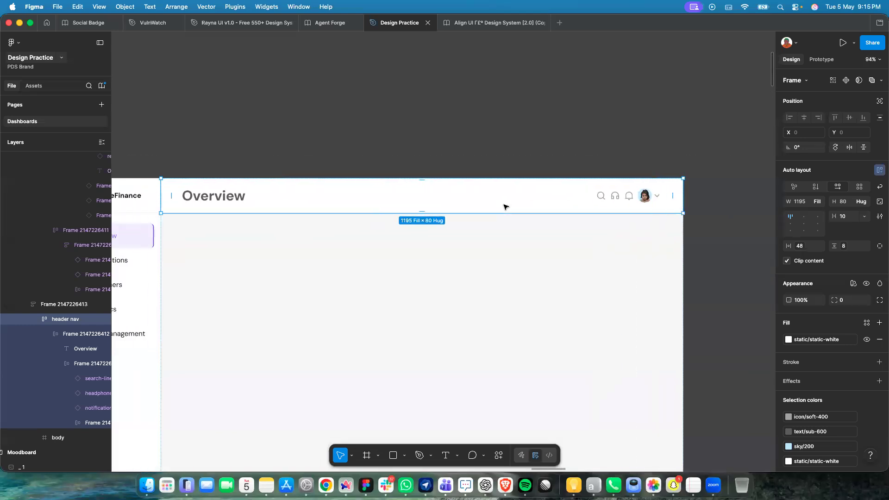
scroll(588, 195, up, 3)
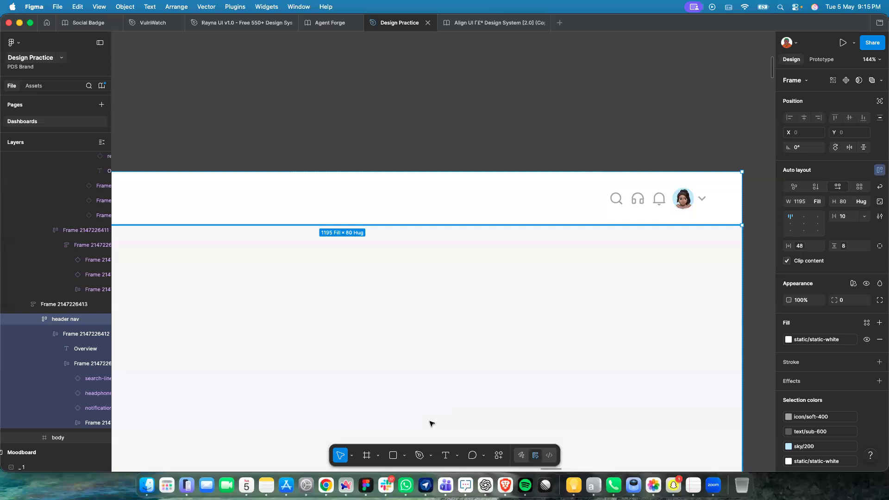
Add a frame named search, about 153 × 32, above the Dashboard frame and give it radius-8 corners.
click(366, 452)
drag(402, 108, 505, 131)
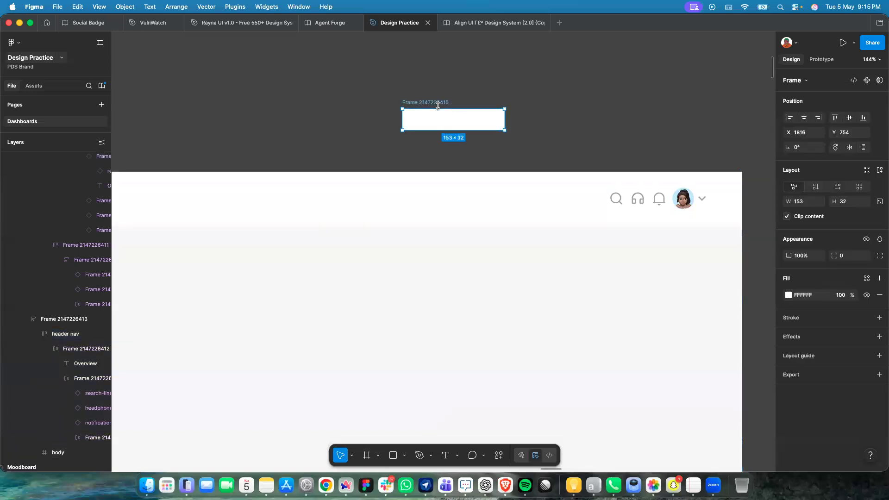
double_click(438, 104)
text(se)
key(Return)
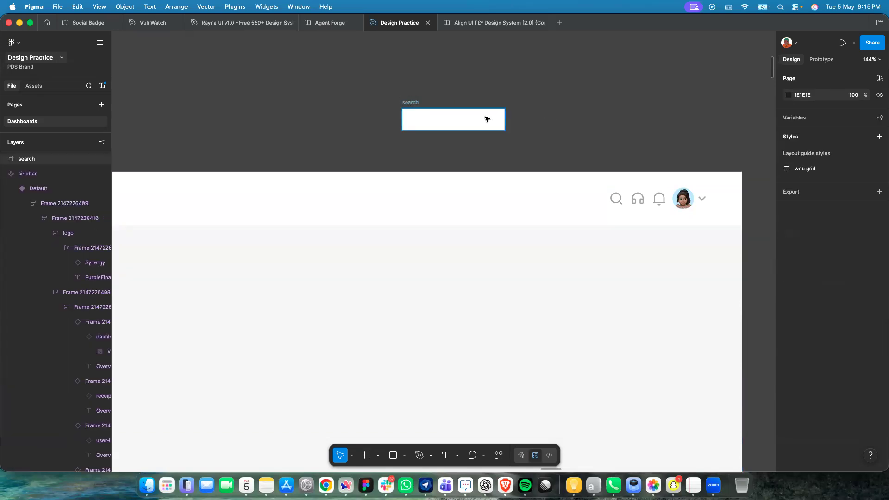
click(867, 259)
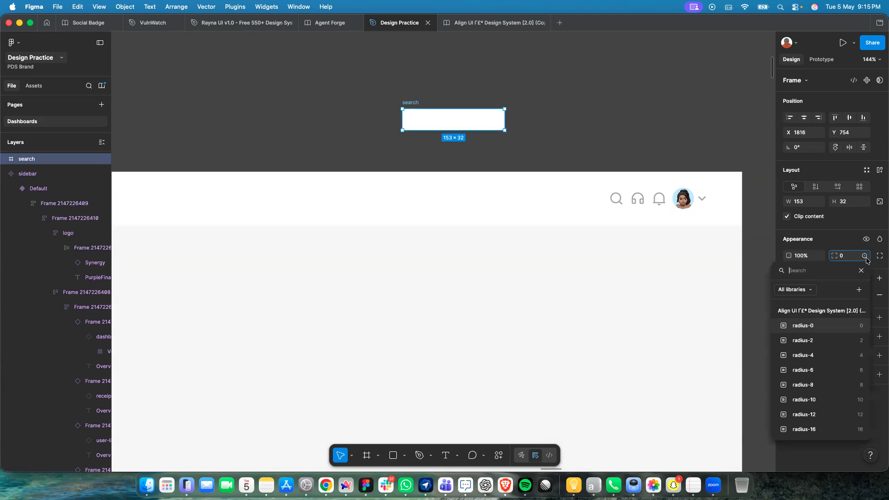
click(852, 386)
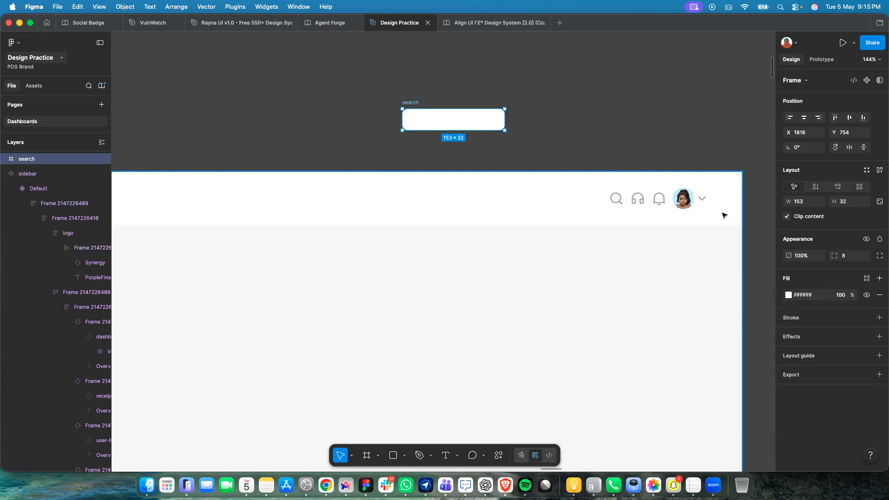
Move the search-line icon out of the header nav into the search frame, placed at X 4, Y 4.
click(615, 202)
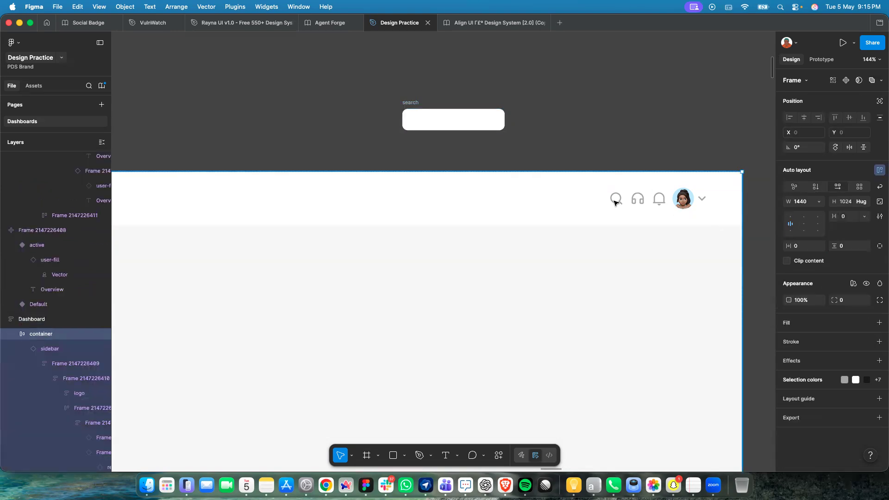
double_click(615, 203)
double_click(615, 203)
double_click(615, 202)
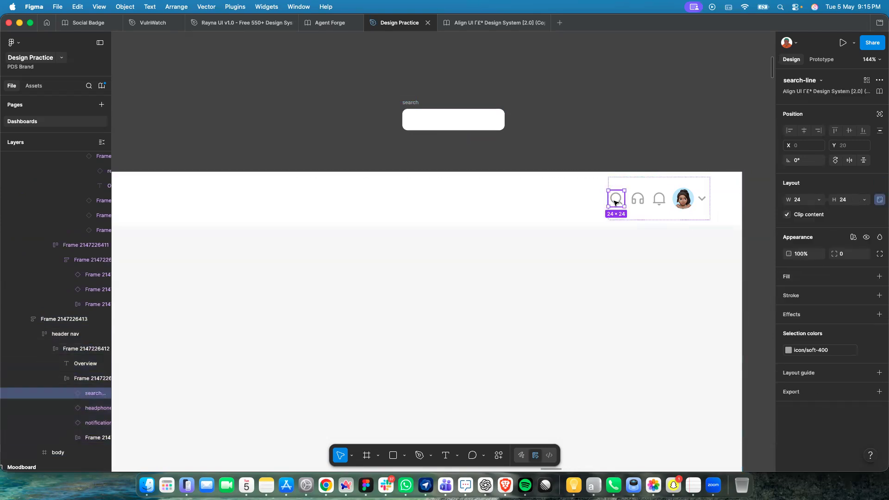
key(BackSpace)
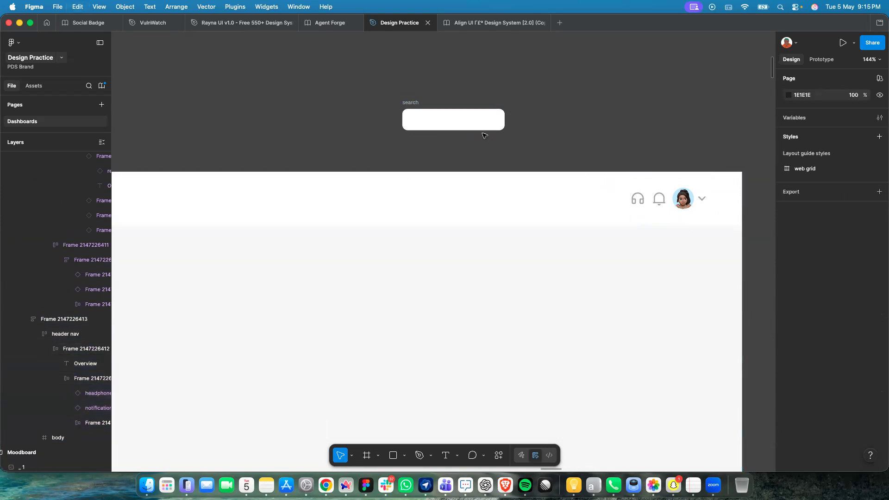
click(459, 118)
key(super+v)
scroll(440, 115, up, 5)
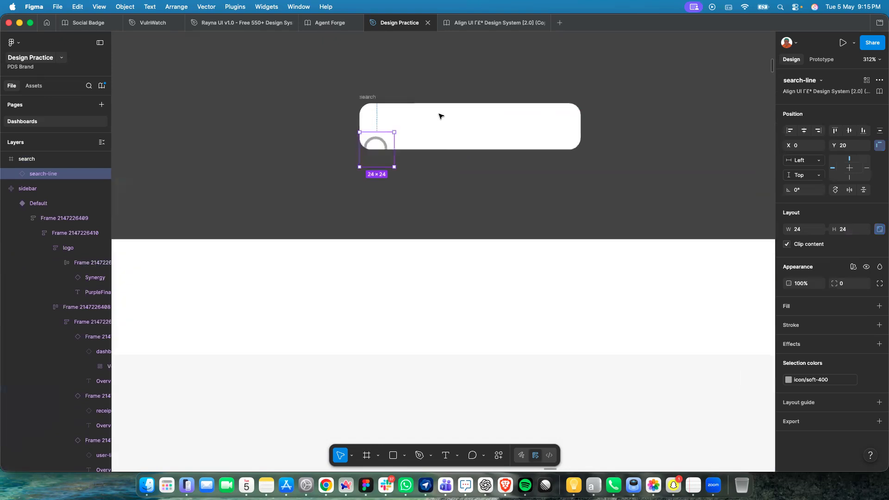
drag(384, 121, 391, 116)
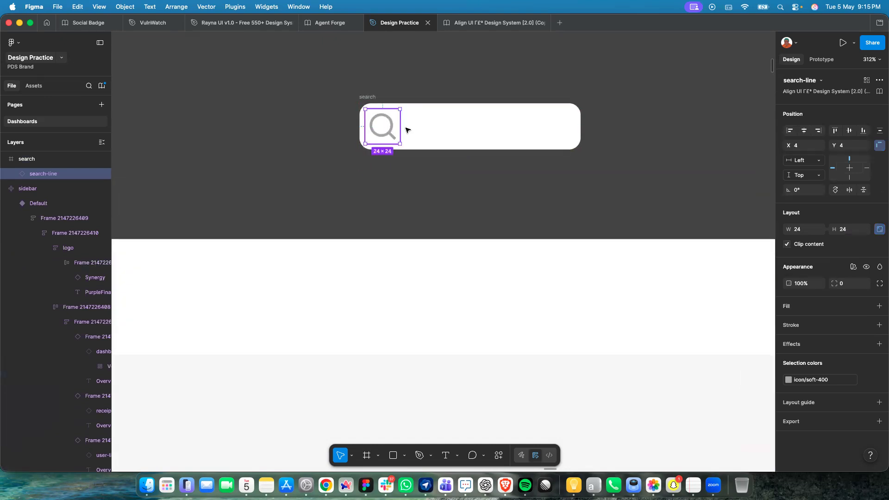
Apply auto layout to the search frame around its icon.
click(379, 92)
click(362, 98)
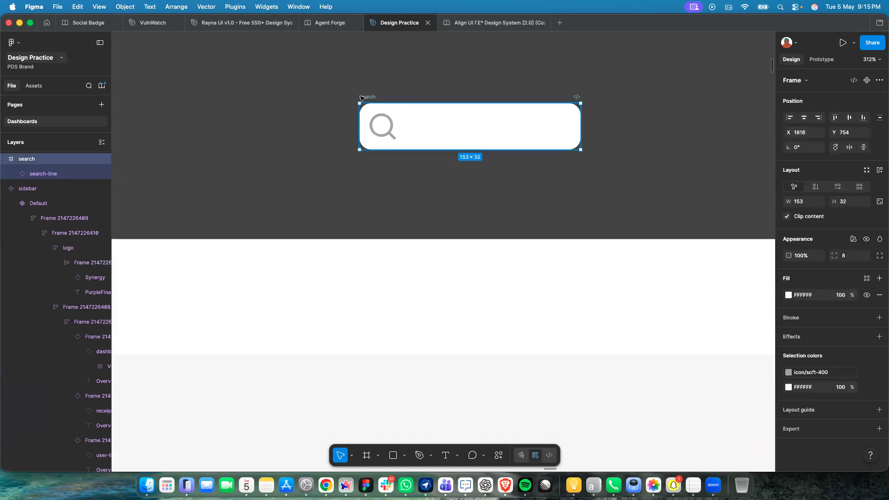
key(shift+a)
Copy the Customers label from the Dashboard sidebar and paste it into the search frame beside the search-line icon.
scroll(362, 98, down, 5)
scroll(457, 184, left, 10)
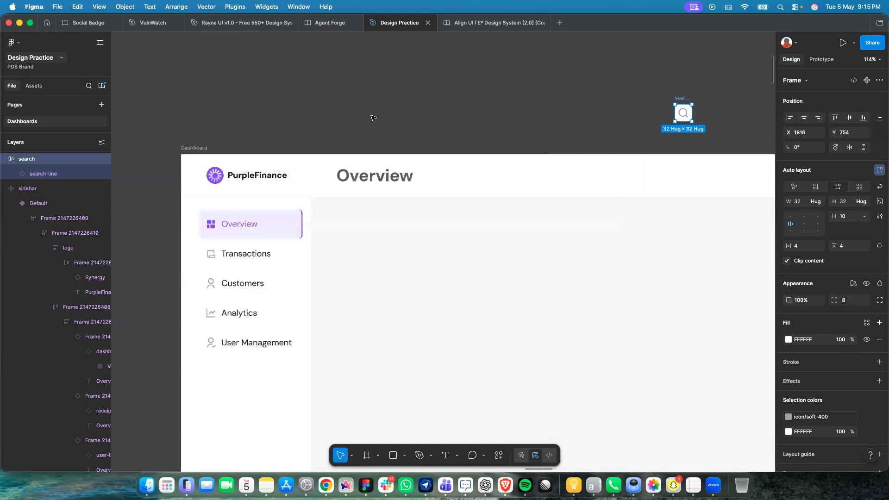
scroll(456, 190, down, 3)
scroll(459, 197, up, 8)
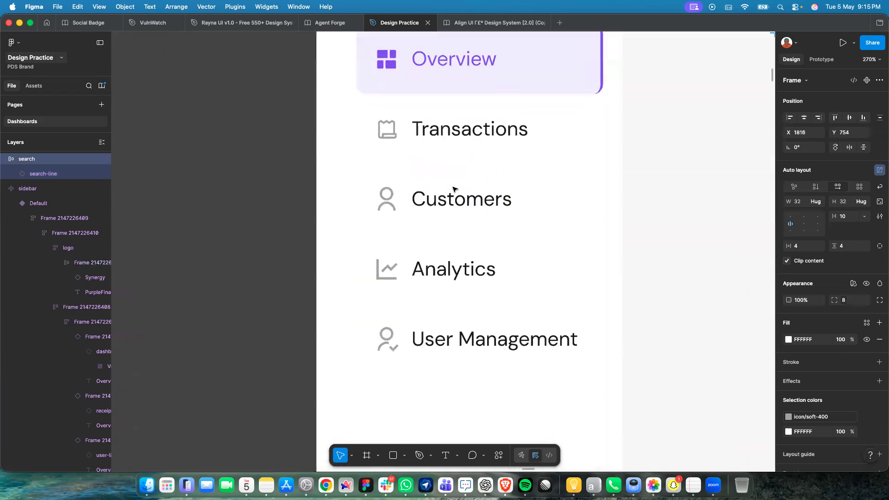
key(Escape)
click(456, 208)
super+click(455, 207)
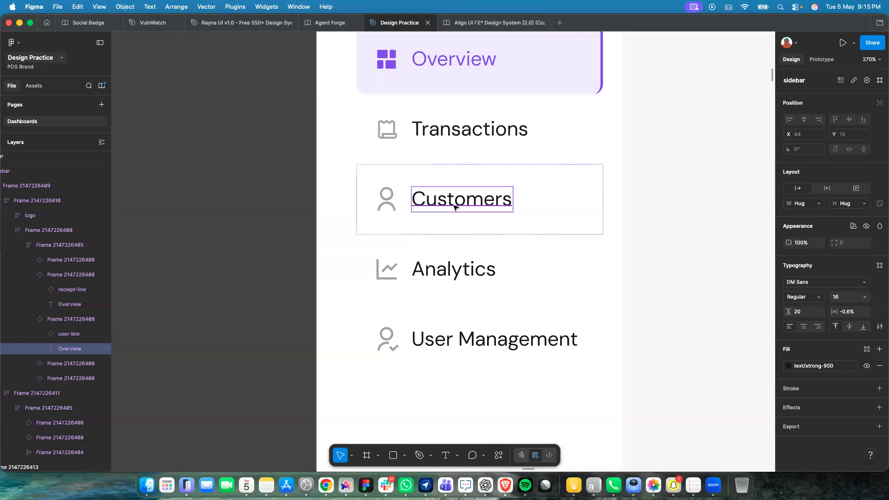
scroll(455, 208, down, 10)
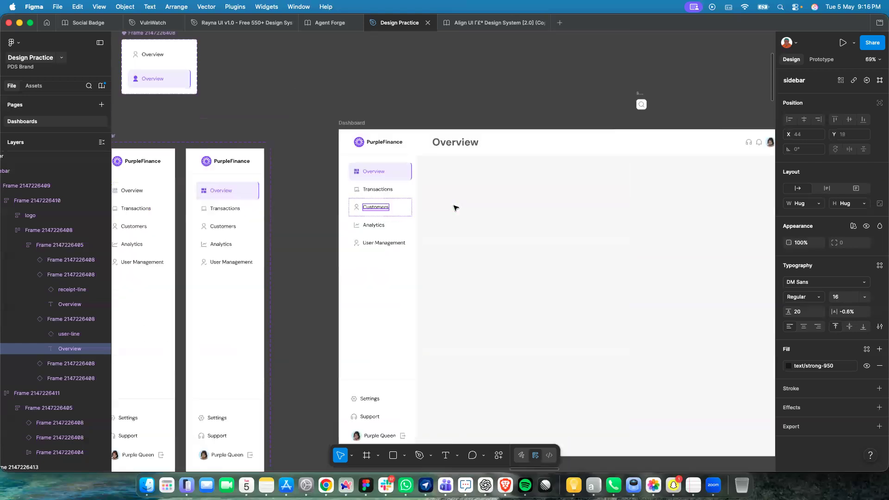
scroll(459, 167, up, 7)
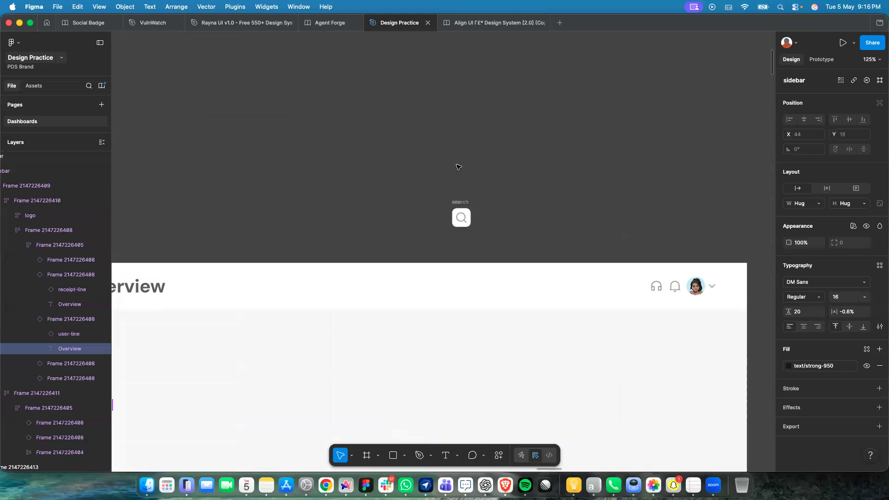
click(459, 222)
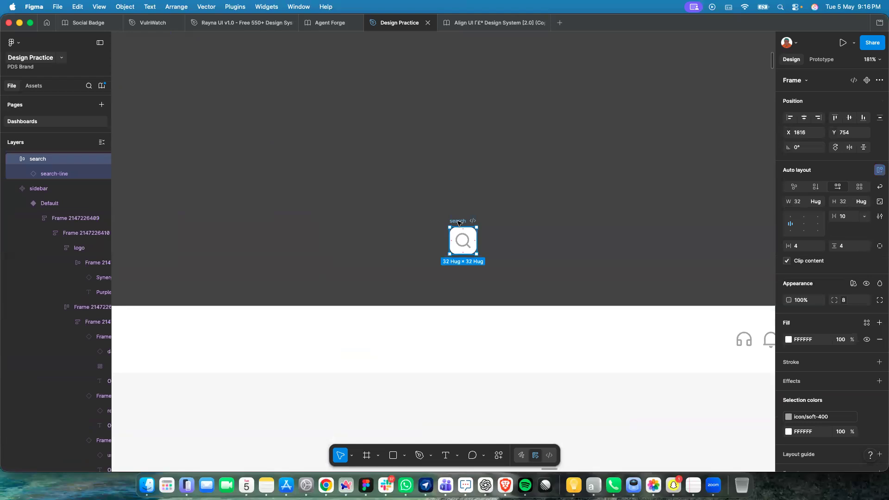
key(super+v)
Change the pasted label's text to "search here...." and set its font size to 14.
double_click(503, 241)
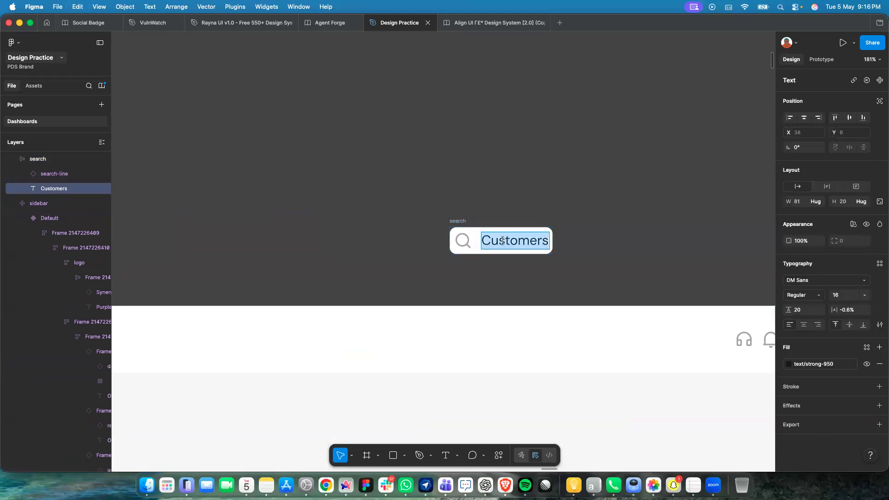
text(search)
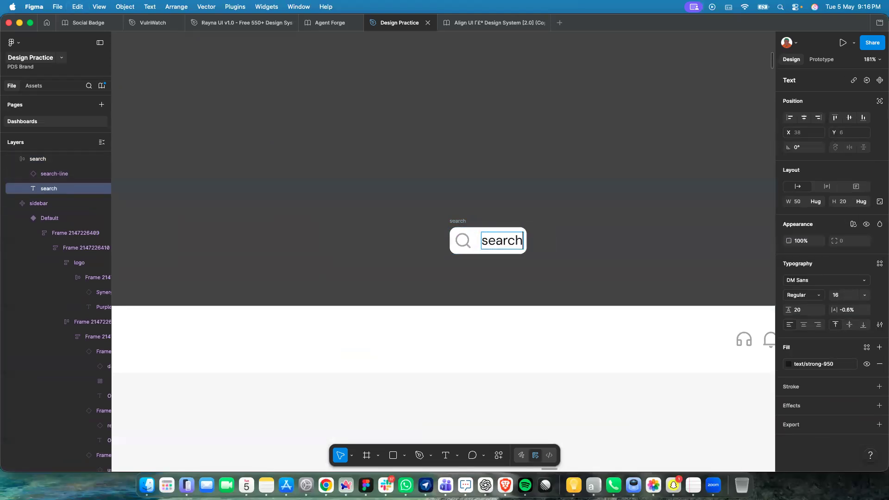
text( here....)
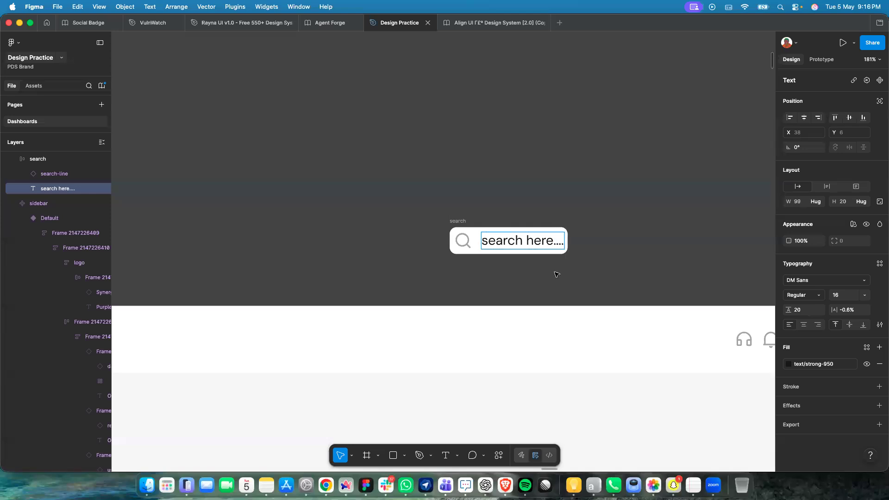
key(Escape)
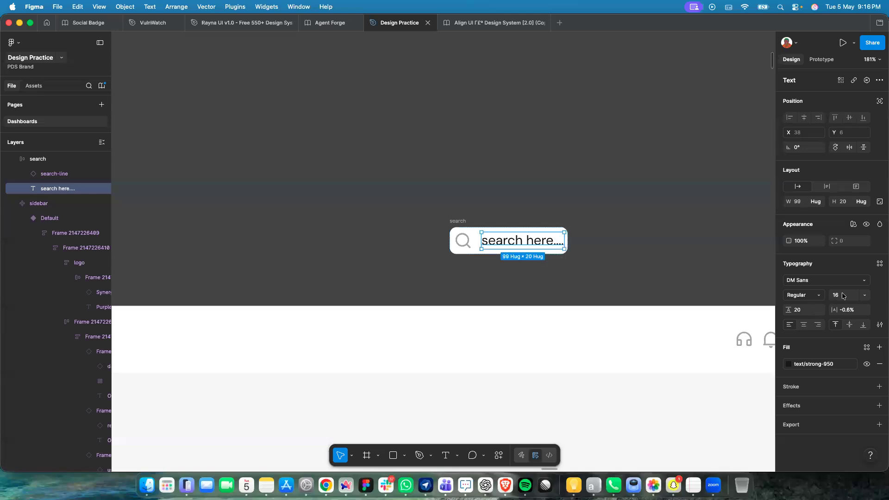
click(866, 296)
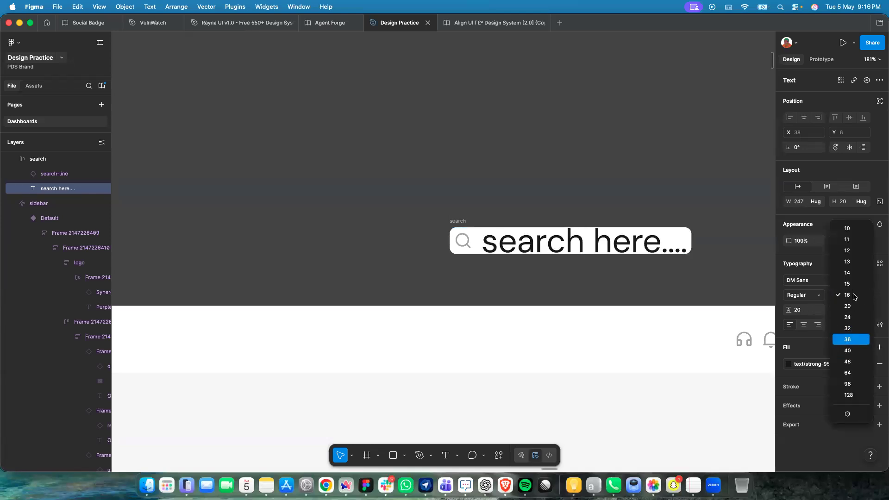
click(850, 269)
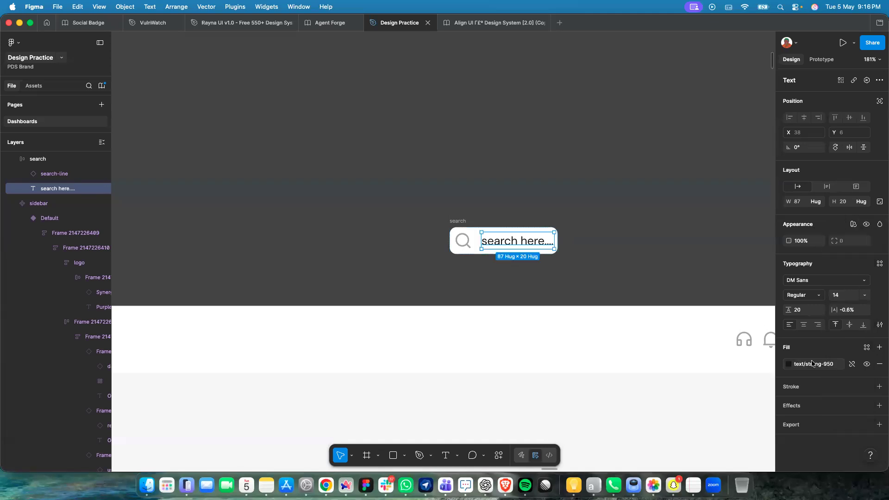
Set the "search here...." placeholder's fill to the text/soft-400 library color.
click(852, 364)
click(729, 399)
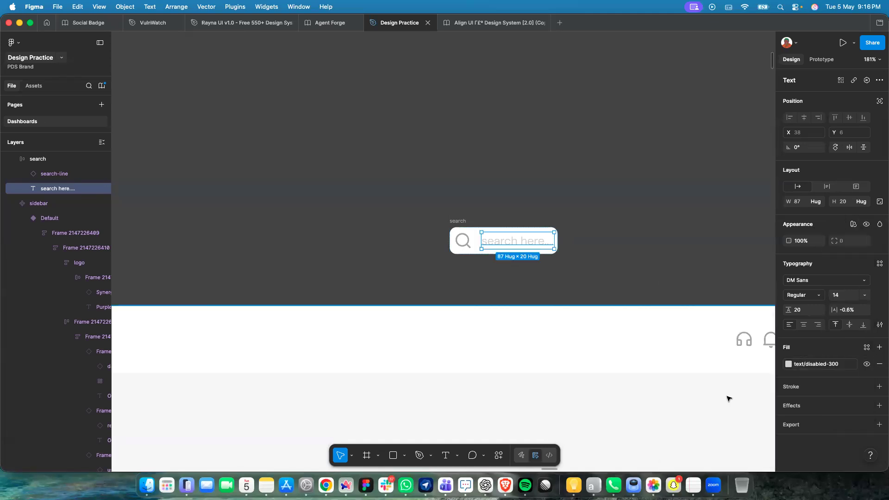
click(789, 364)
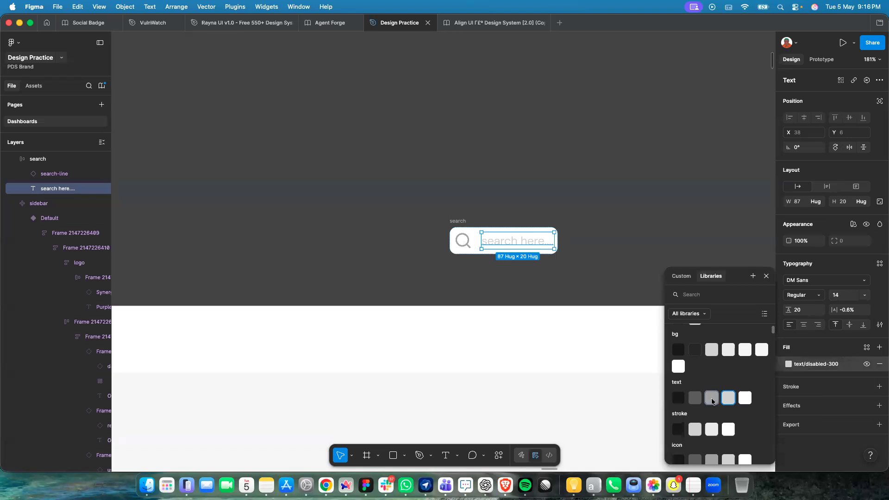
click(712, 399)
click(563, 251)
Set the search frame's padding to 16 horizontally and 8 vertically, and widen the frame to about 222.
click(482, 227)
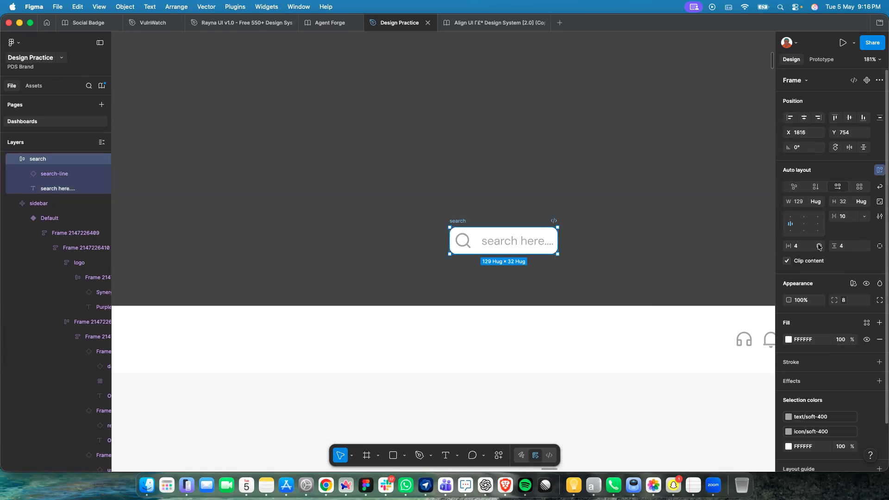
click(819, 246)
click(805, 249)
click(805, 249)
click(865, 246)
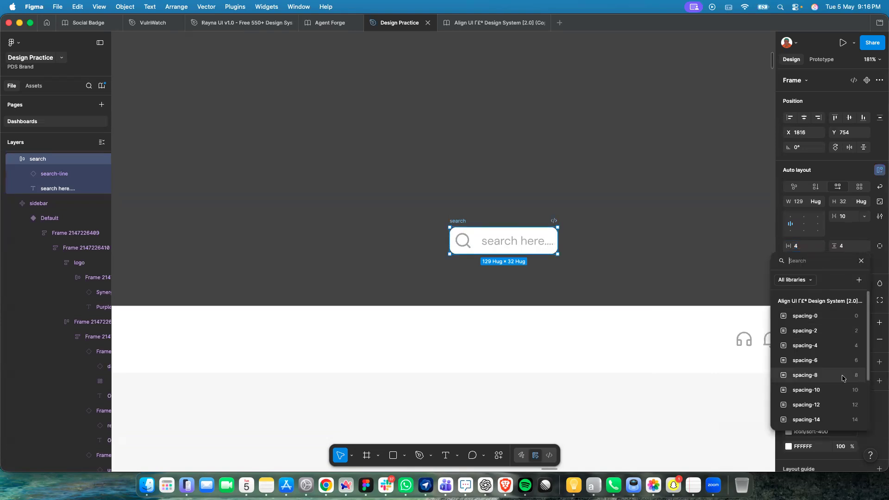
click(845, 405)
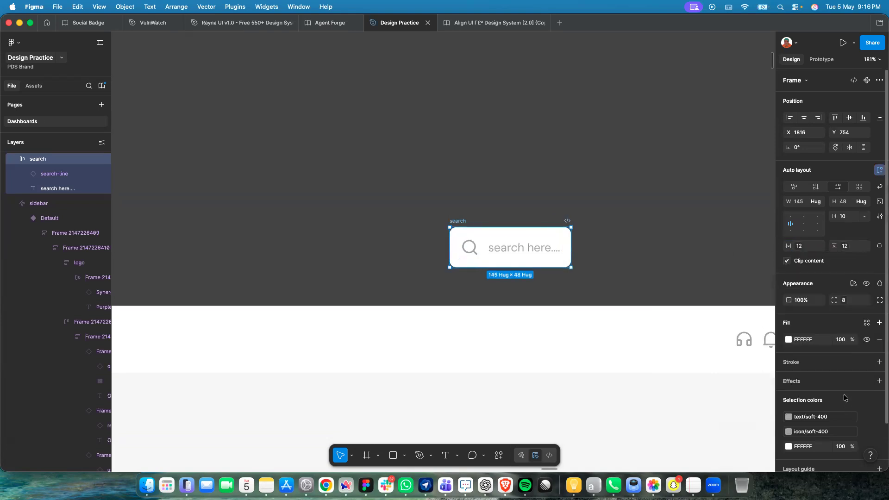
click(843, 247)
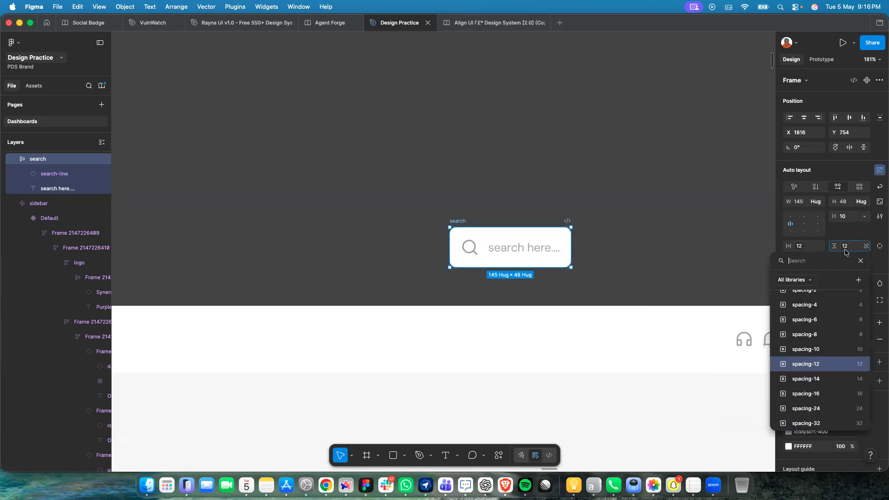
click(839, 345)
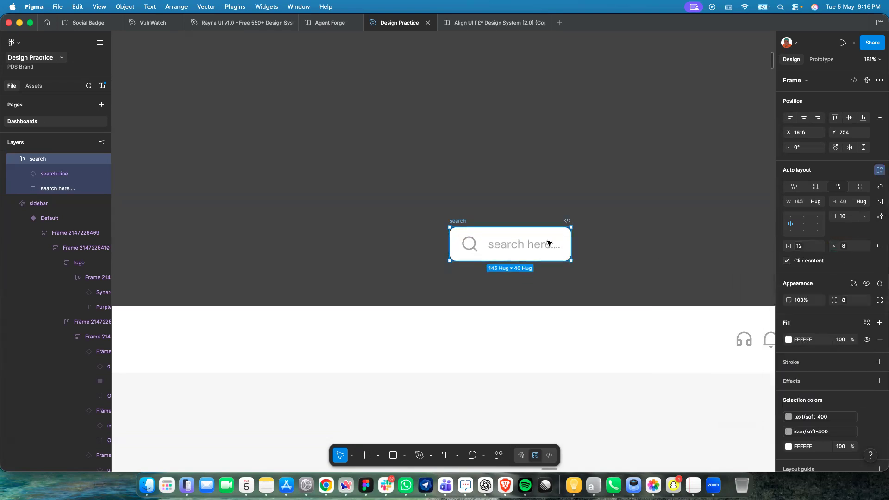
click(799, 246)
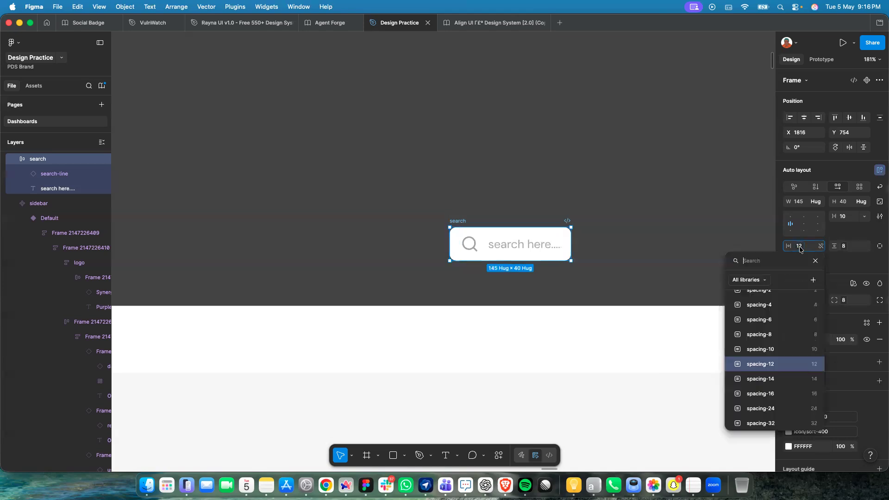
click(801, 403)
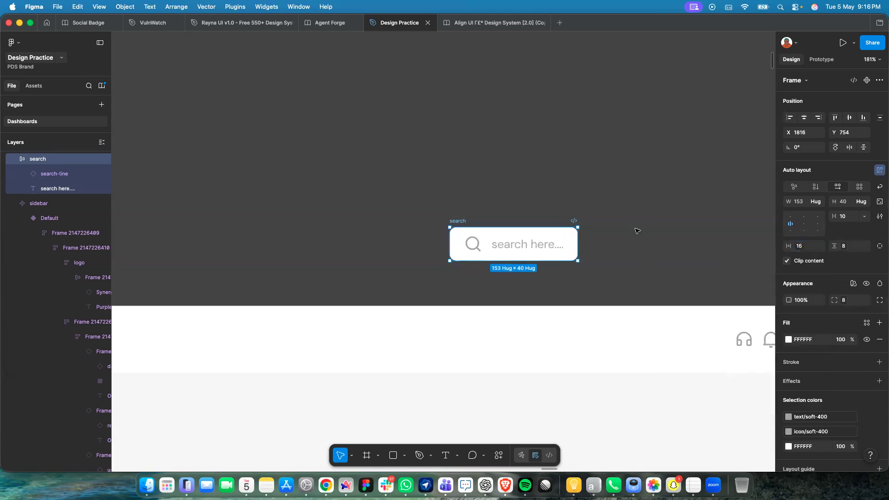
drag(581, 246, 638, 246)
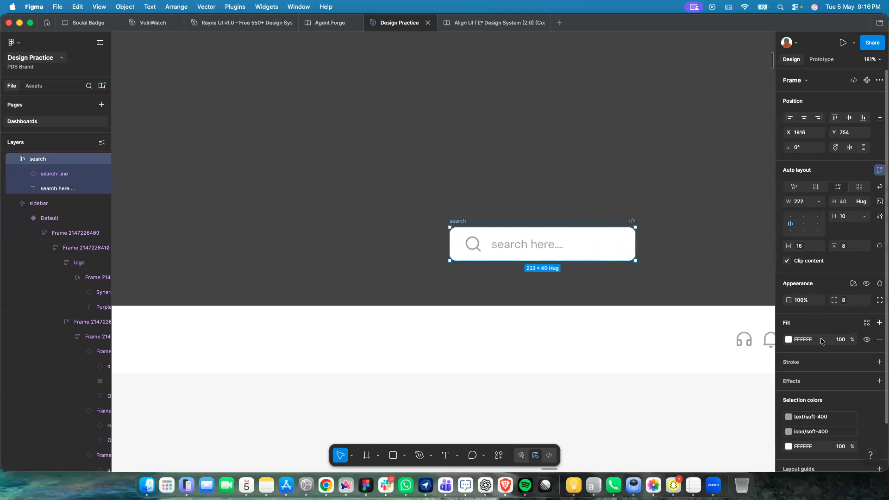
Apply the static/static-white fill and a 1-wide inside stroke in stroke/soft-200 to the search frame.
click(867, 323)
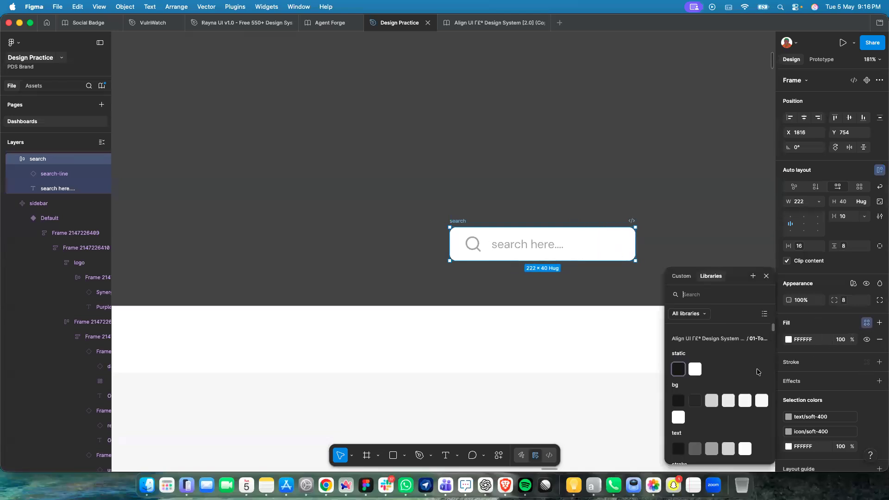
click(697, 370)
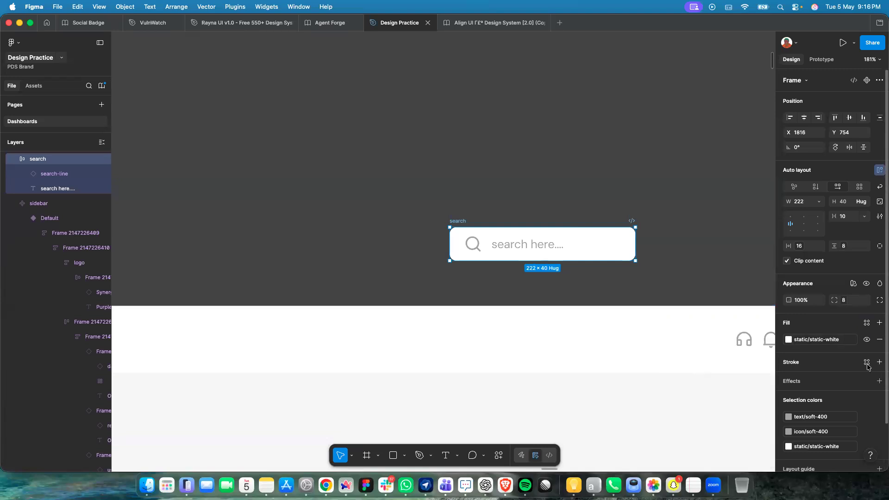
click(867, 363)
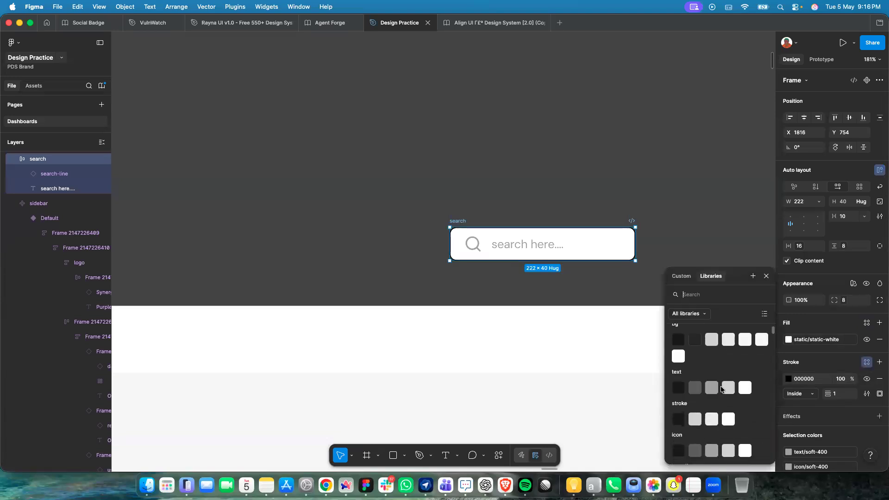
scroll(721, 389, down, 3)
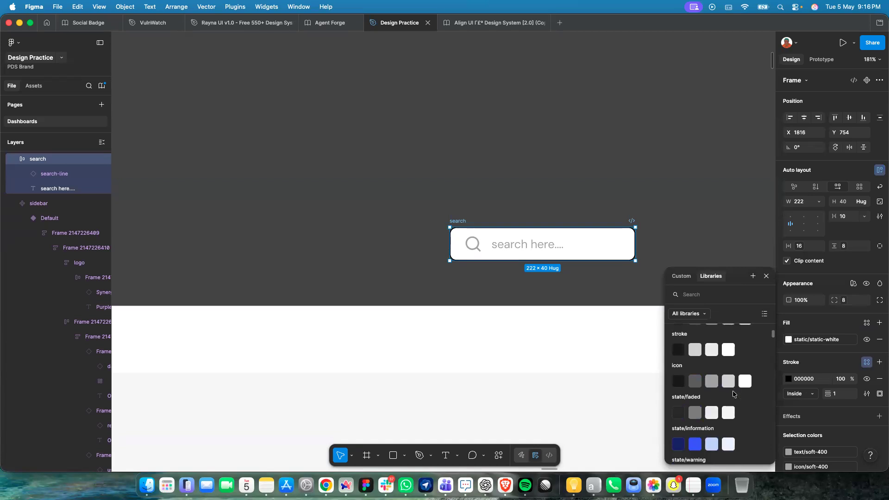
click(712, 345)
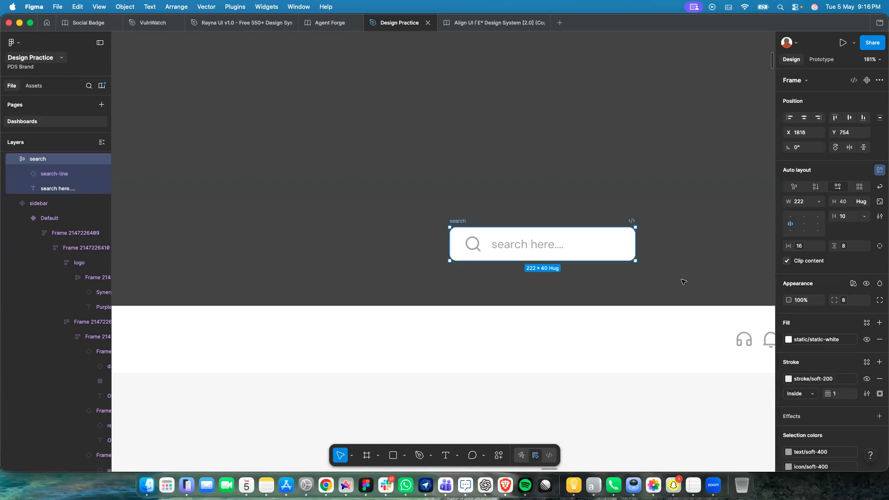
Move the search frame into the header nav's icon group and reorder it to sit before the headphone icon.
key(BackSpace)
scroll(656, 318, right, 5)
click(629, 307)
double_click(629, 307)
double_click(629, 307)
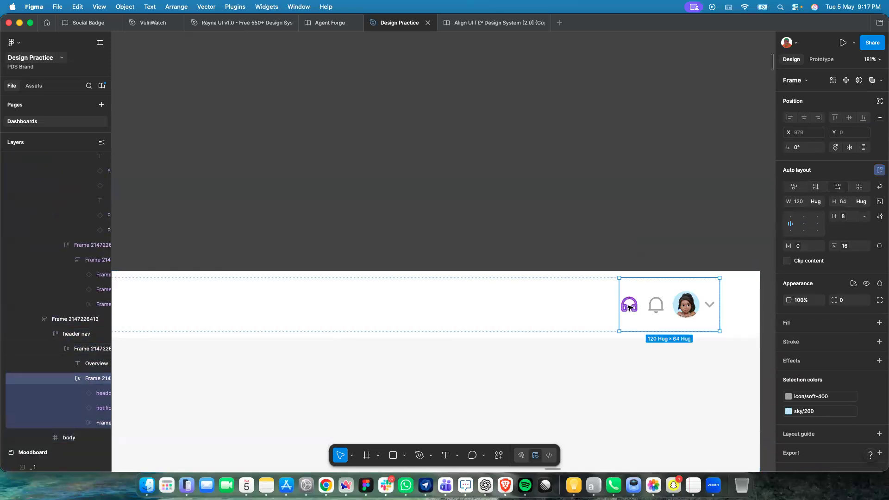
key(super+v)
key(Left)
key(Left)
key(Left)
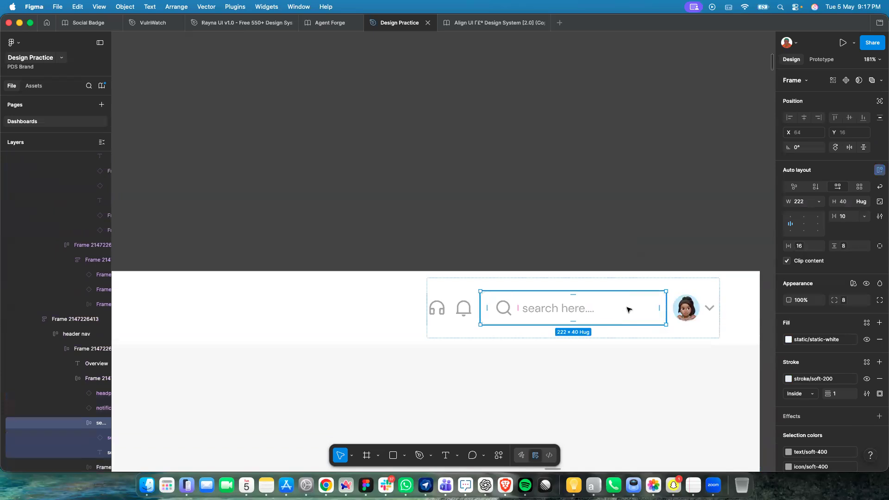
click(628, 328)
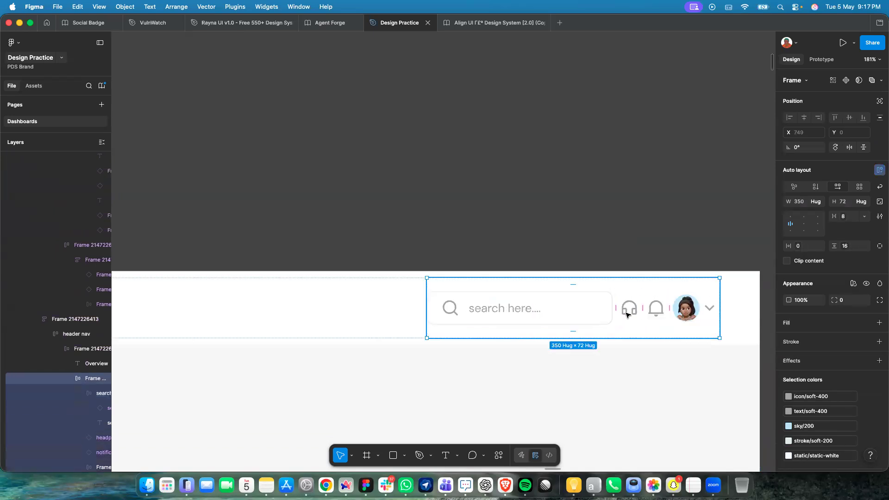
Wrap the header nav's headphone icon, notification icon and avatar in their own auto layout frame.
click(627, 314)
shift+click(655, 308)
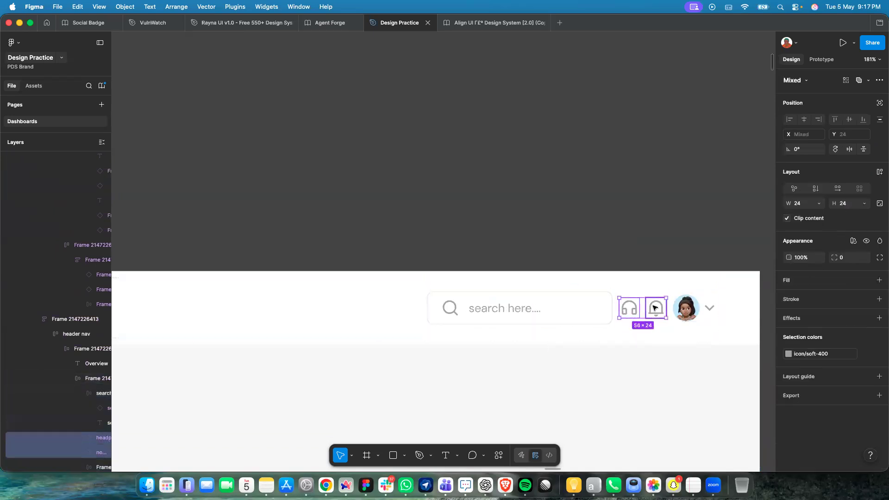
shift+click(689, 309)
click(582, 330)
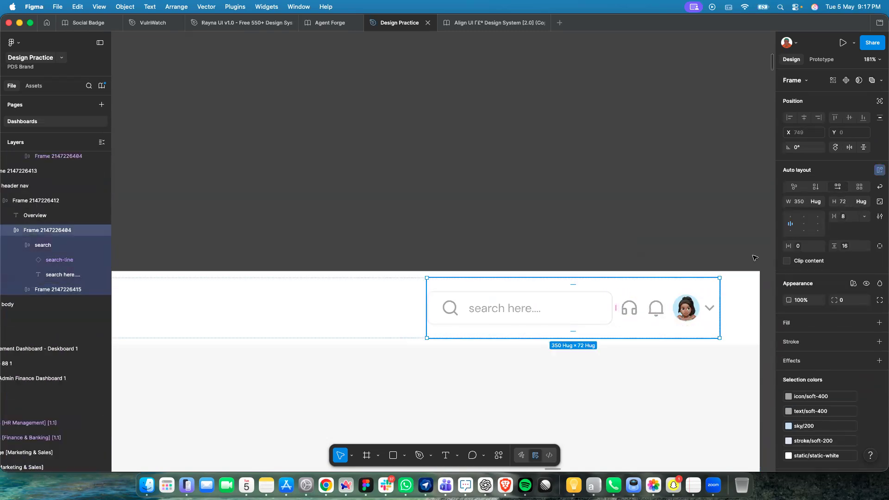
key(Return)
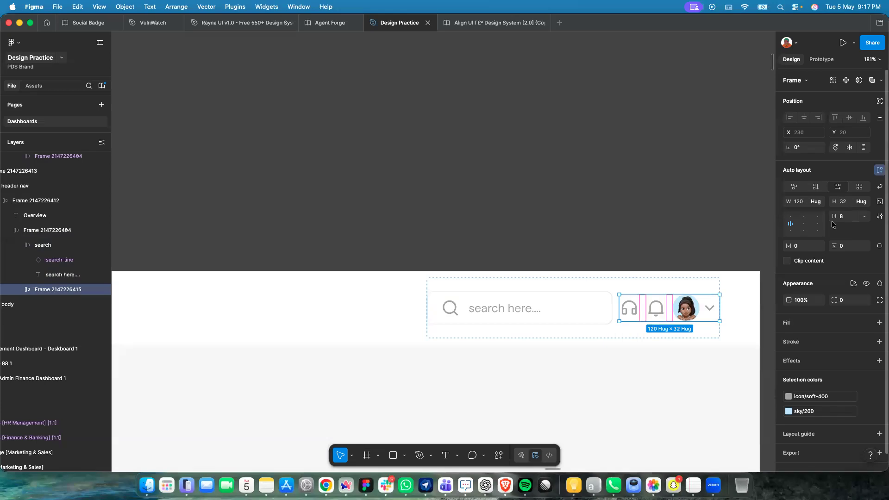
click(864, 216)
click(834, 246)
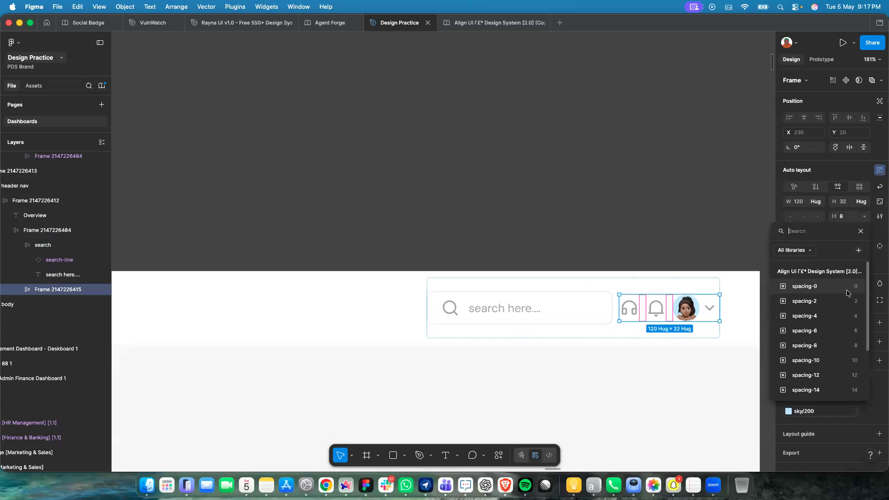
key(Escape)
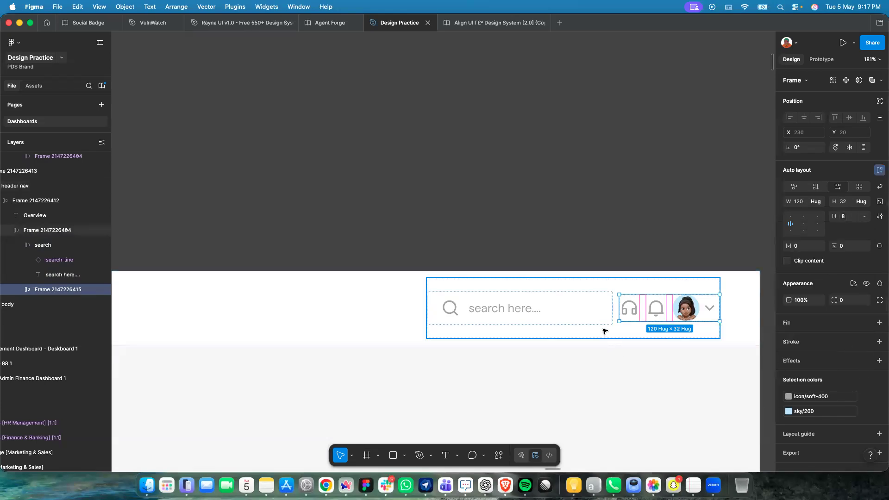
Set the gap between the header nav's search frame and its icon group to spacing-16.
click(604, 330)
click(839, 218)
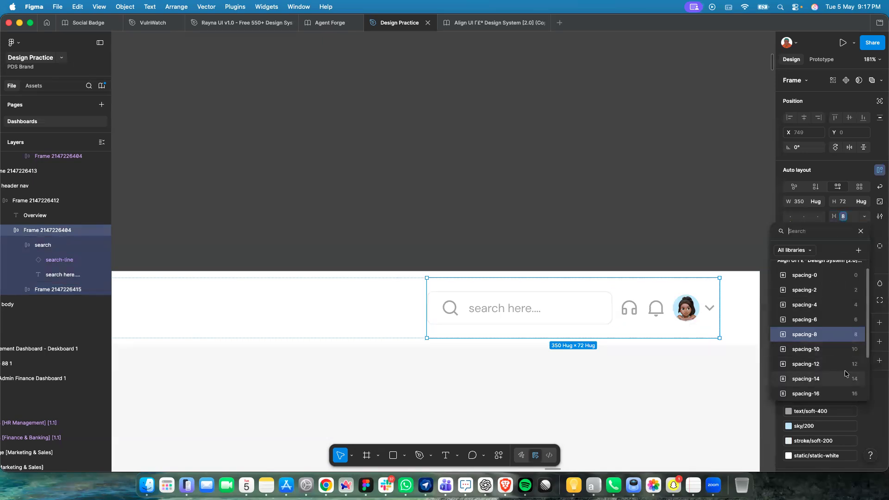
click(852, 390)
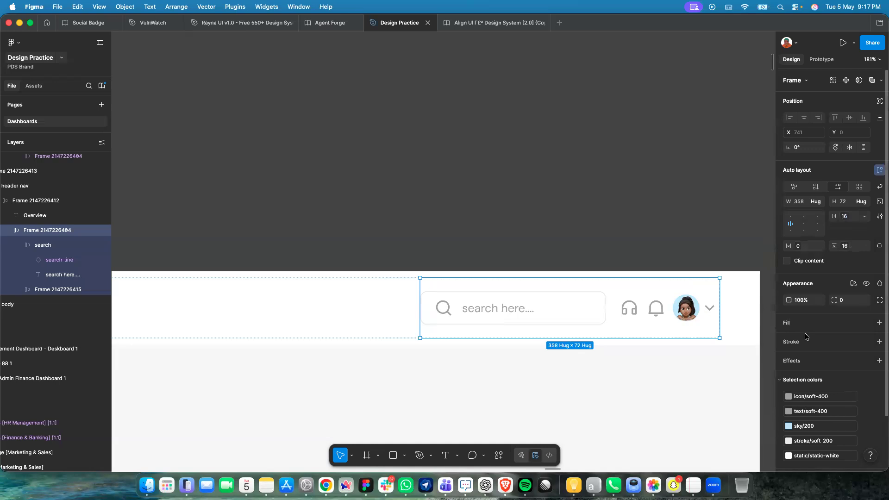
click(607, 268)
scroll(611, 200, down, 5)
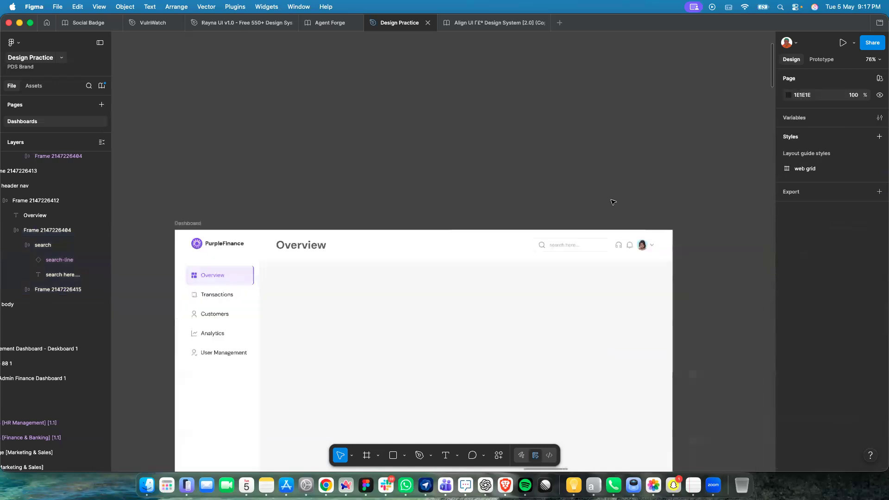
Change the search frame's fill to the bg/weak-25 grey, F7F7F7, at 50% opacity.
scroll(592, 243, up, 5)
click(590, 244)
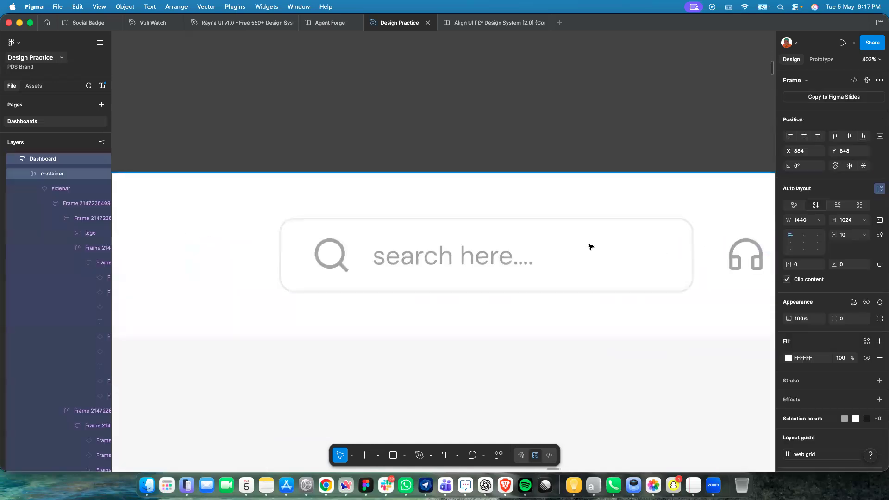
double_click(590, 245)
double_click(591, 246)
double_click(590, 246)
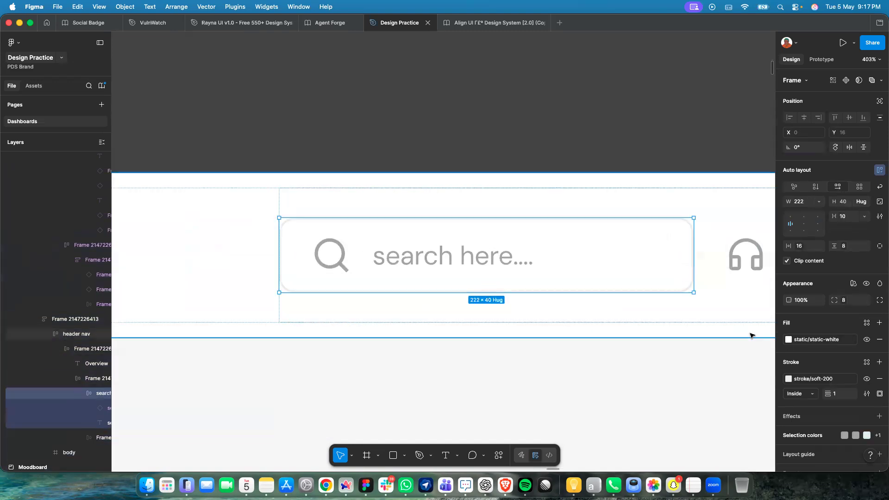
click(797, 341)
scroll(725, 431, down, 2)
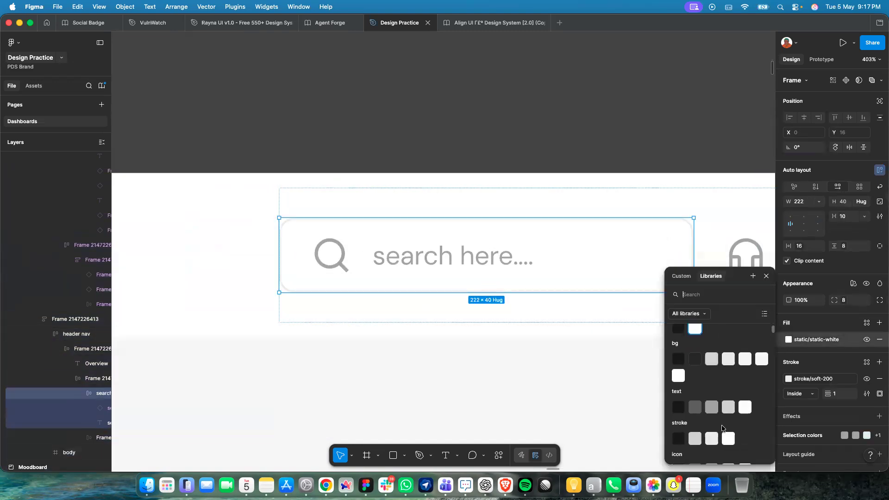
click(761, 358)
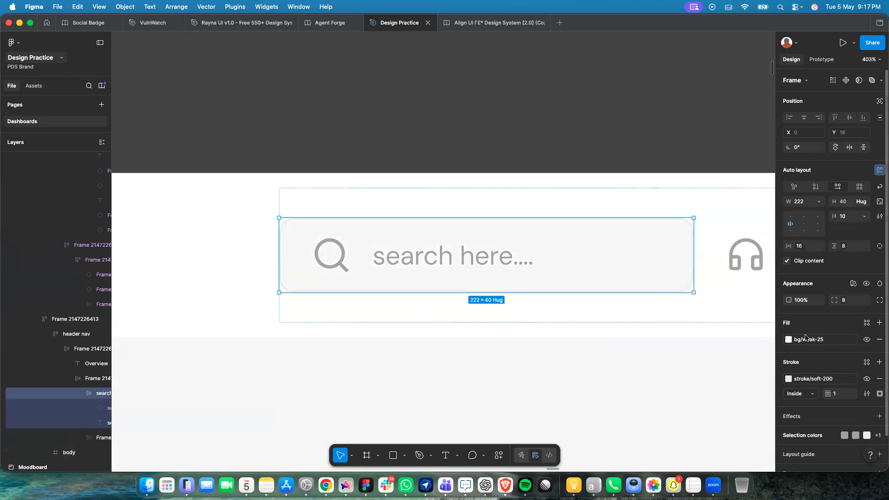
click(852, 339)
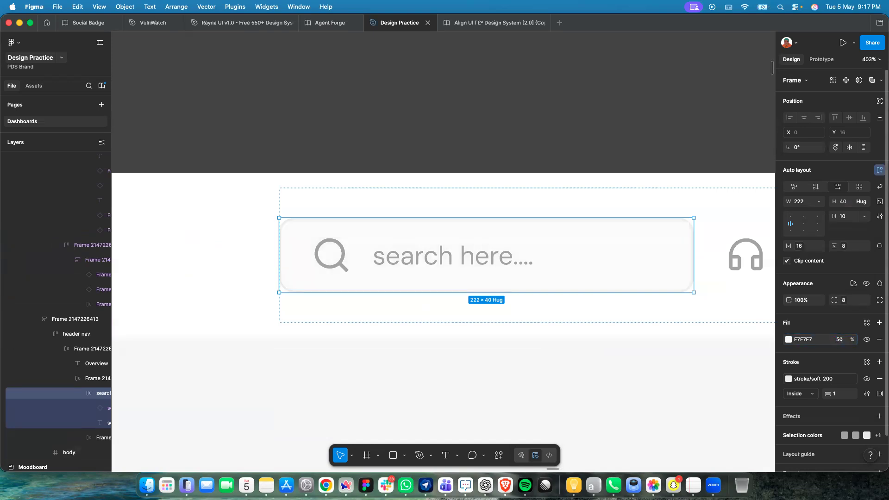
click(675, 159)
scroll(660, 213, down, 1)
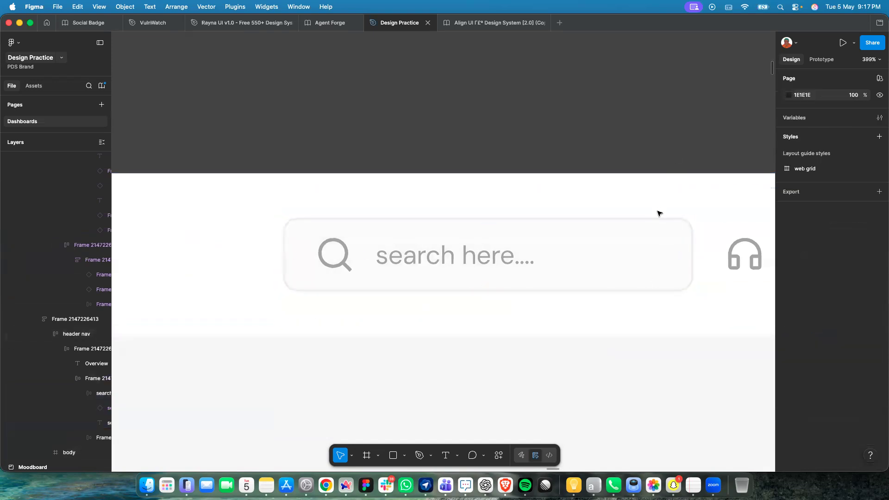
Widen the search frame toward the Overview title so that its enclosing group is about 436 wide.
scroll(660, 213, down, 10)
click(631, 215)
double_click(631, 215)
double_click(631, 214)
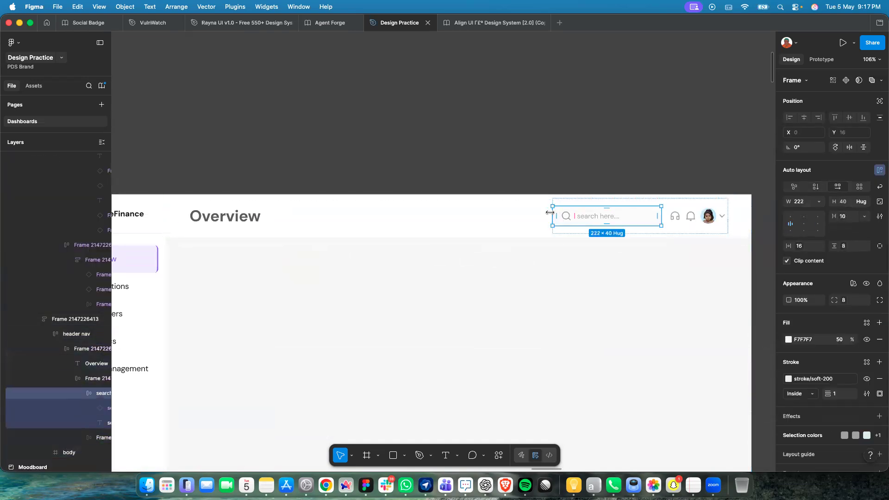
mouse_move(525, 216)
mouse_down()
mouse_move(507, 216)
mouse_move(515, 216)
mouse_up()
click(535, 150)
scroll(527, 182, down, 3)
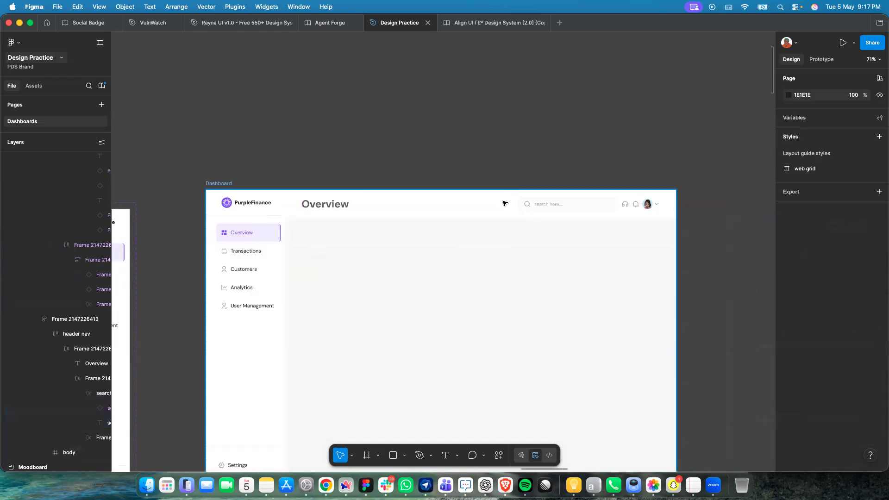
Compare the header nav's lower edge with the divider under the sidebar logo and check the header's padding.
scroll(505, 203, right, 2)
click(395, 235)
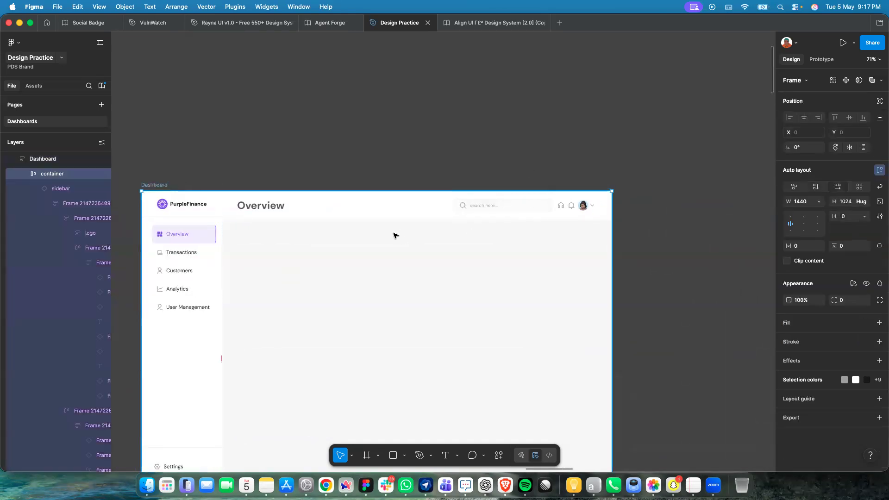
scroll(399, 234, up, 5)
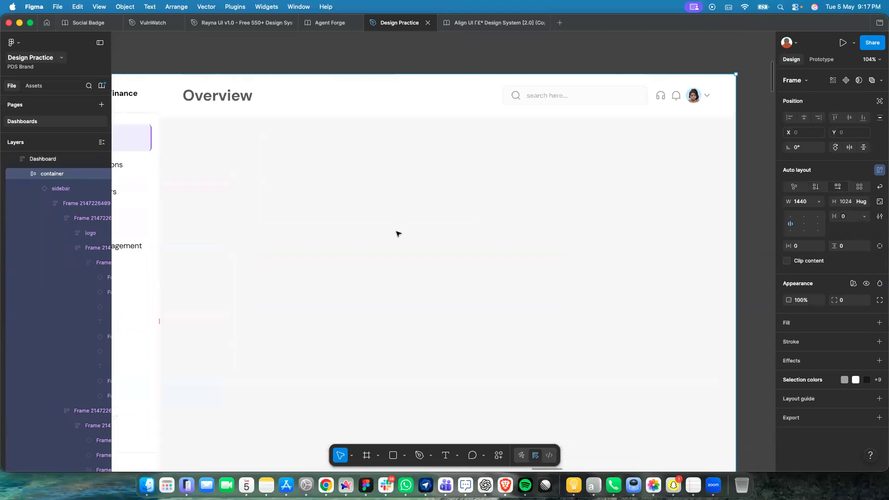
click(503, 284)
scroll(352, 219, up, 5)
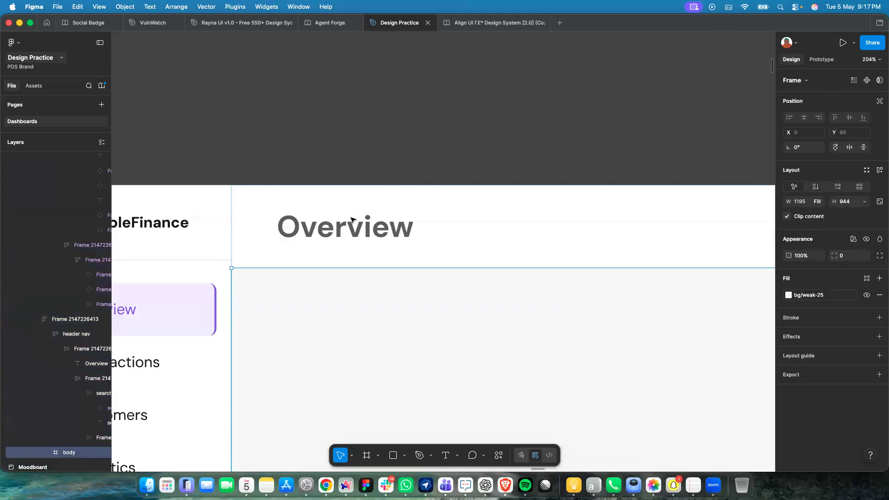
scroll(340, 220, left, 3)
scroll(330, 221, up, 5)
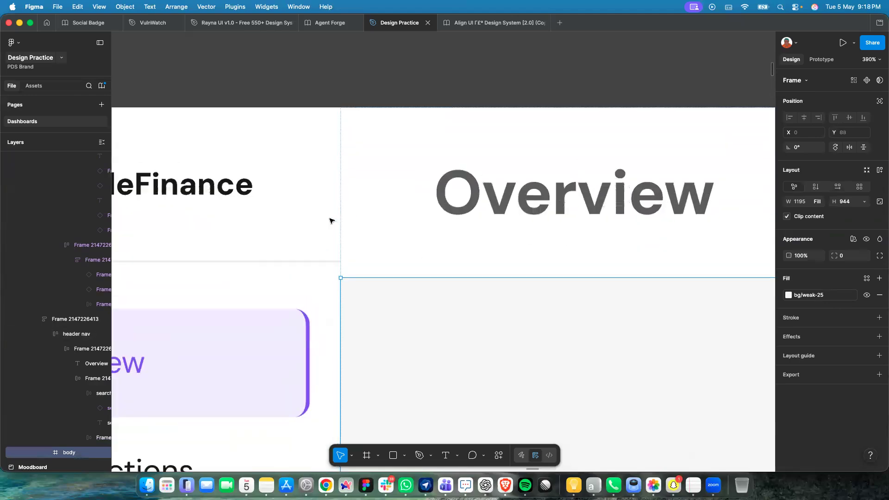
scroll(330, 221, up, 3)
scroll(338, 272, down, 5)
click(388, 280)
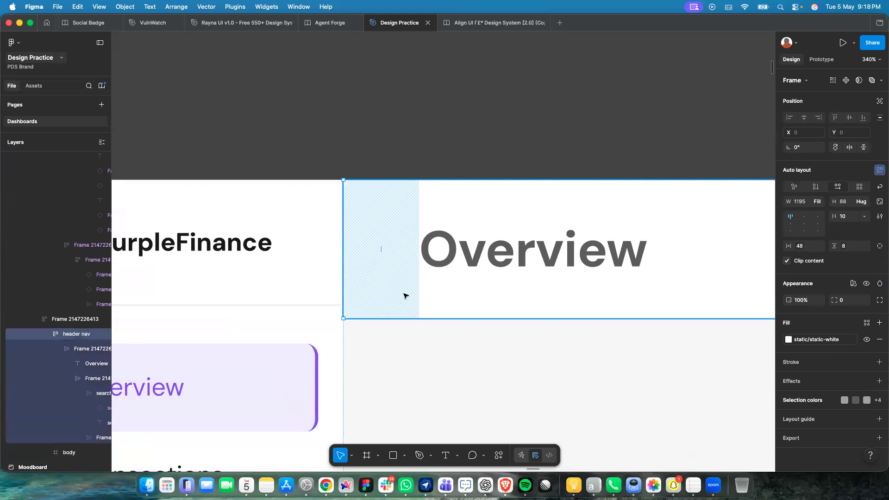
scroll(406, 294, down, 10)
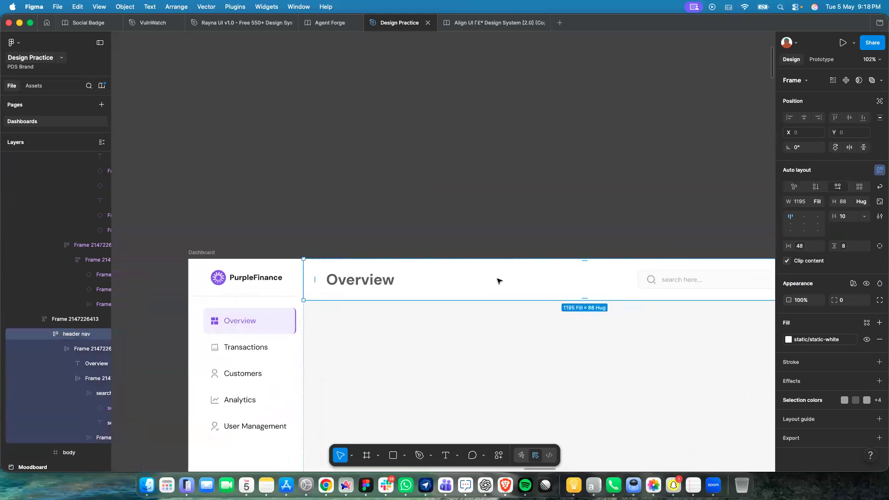
scroll(497, 281, right, 2)
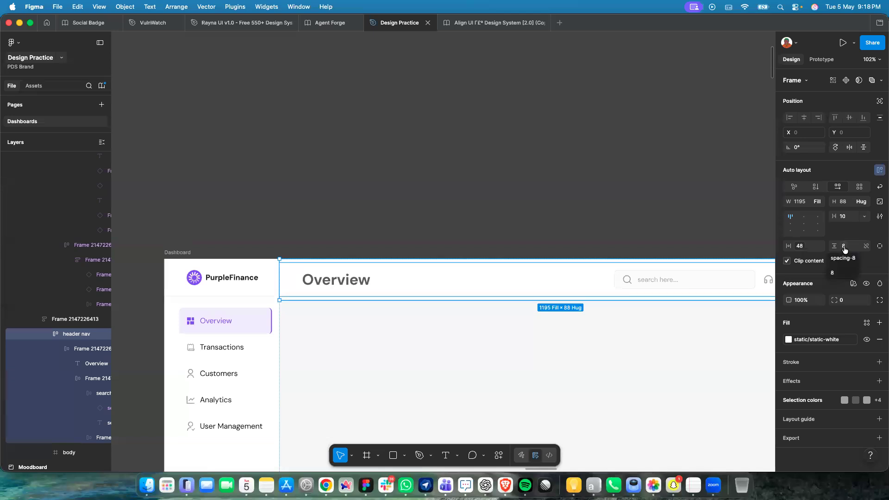
Set the vertical padding of the frame holding the search field and icons to spacing-0.
click(697, 277)
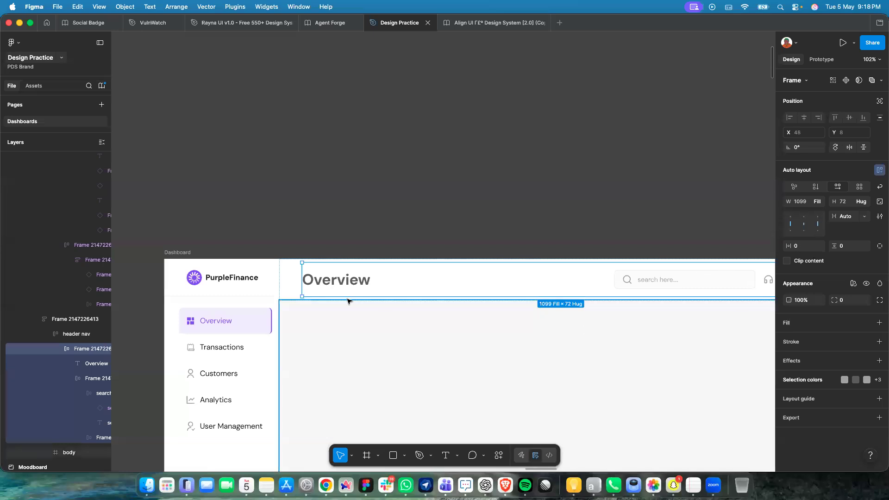
scroll(371, 290, right, 5)
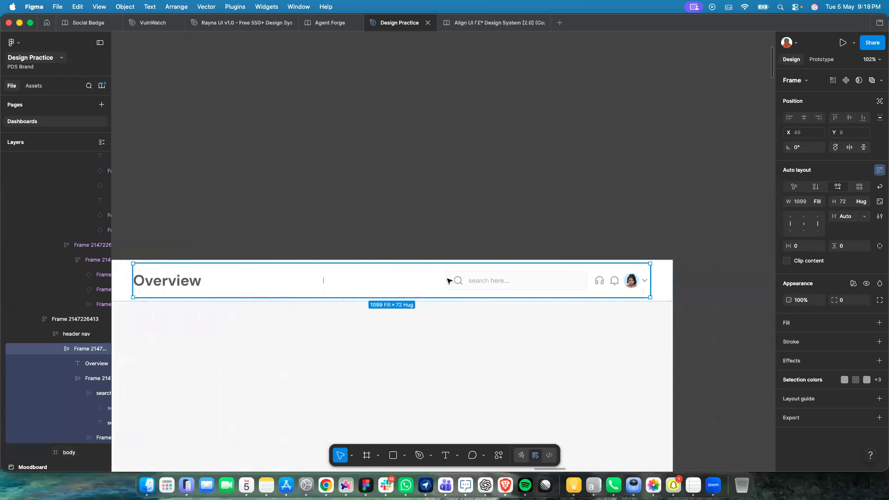
click(503, 283)
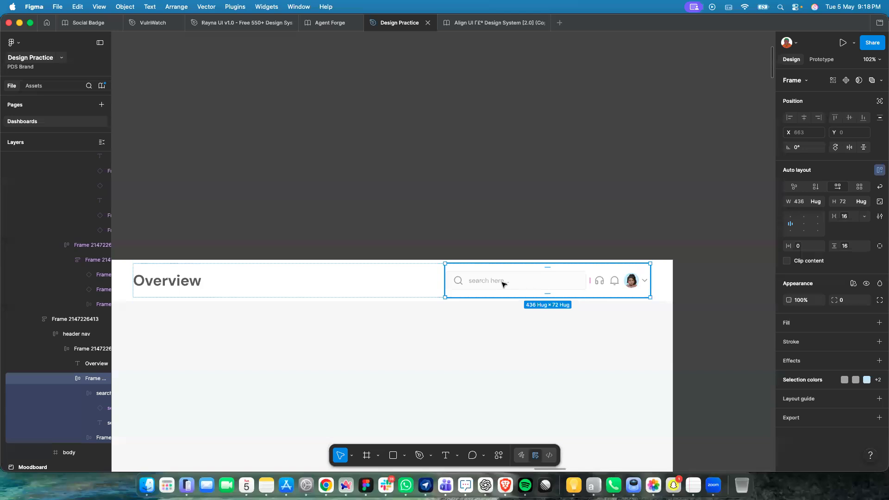
click(846, 246)
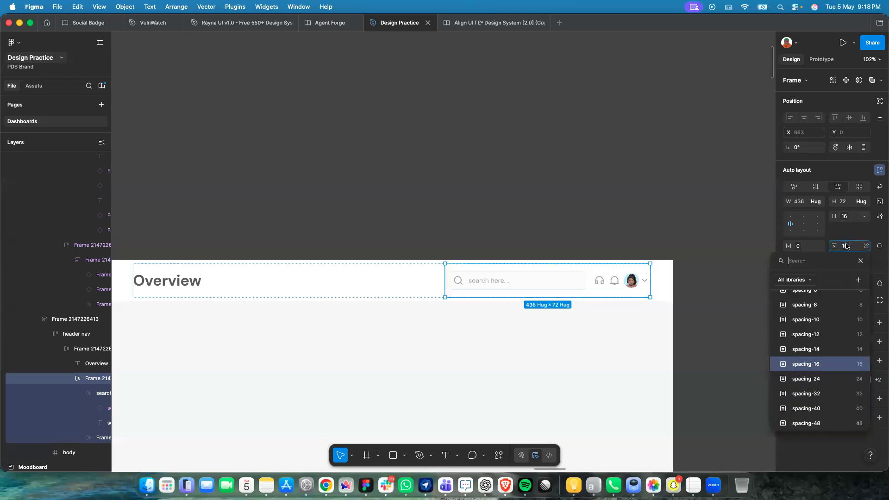
scroll(843, 338, up, 3)
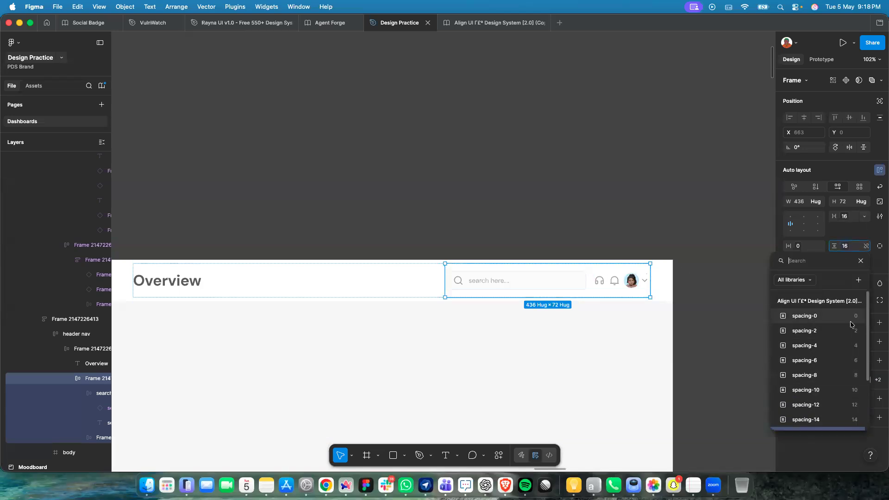
click(852, 324)
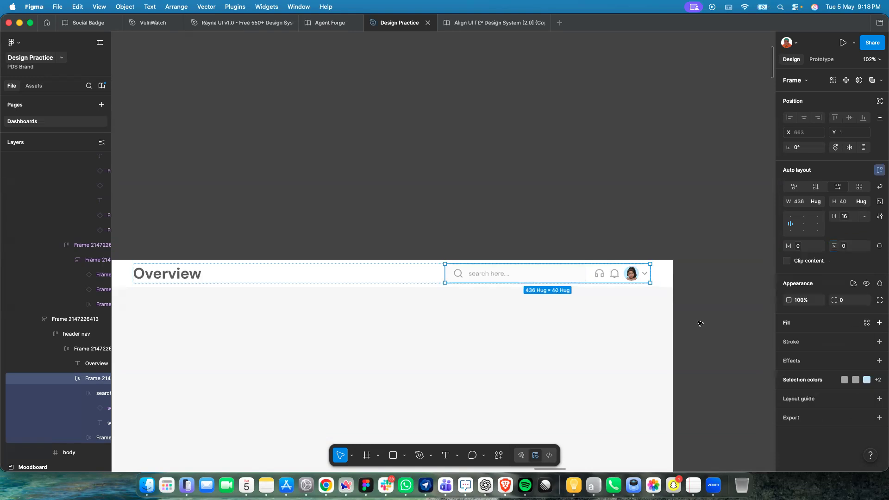
Set the header nav's vertical padding to spacing-16.
click(661, 282)
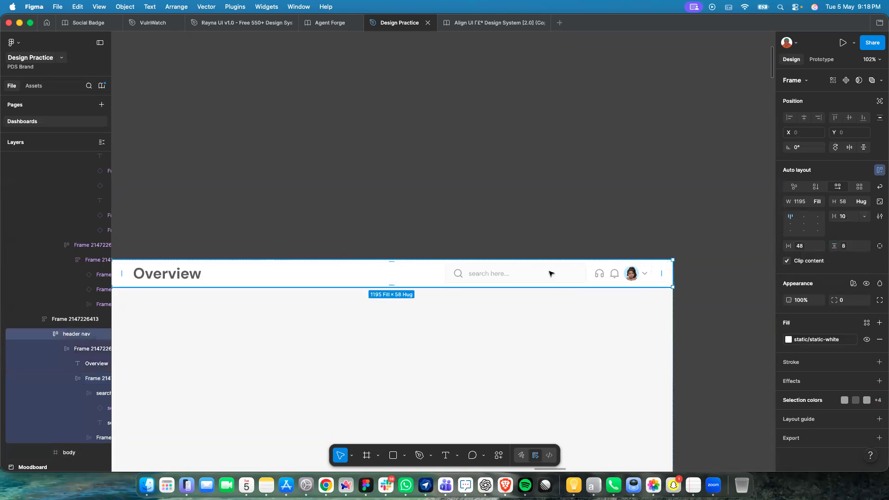
click(866, 246)
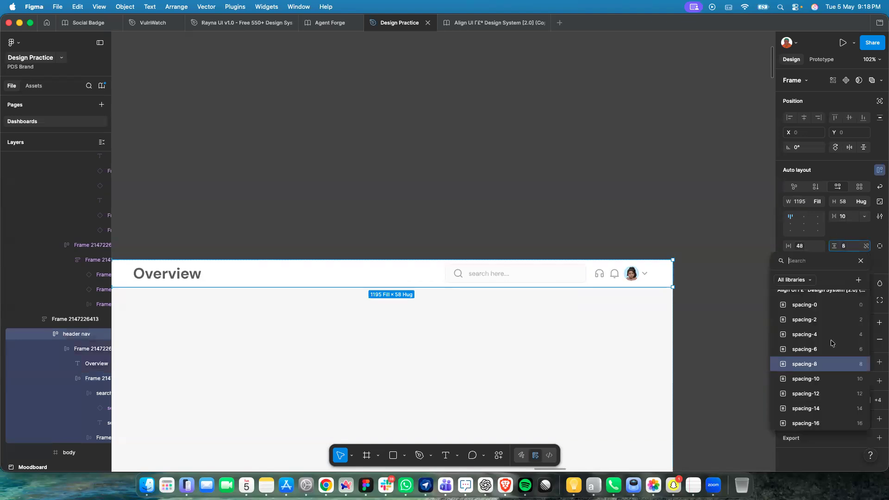
click(837, 422)
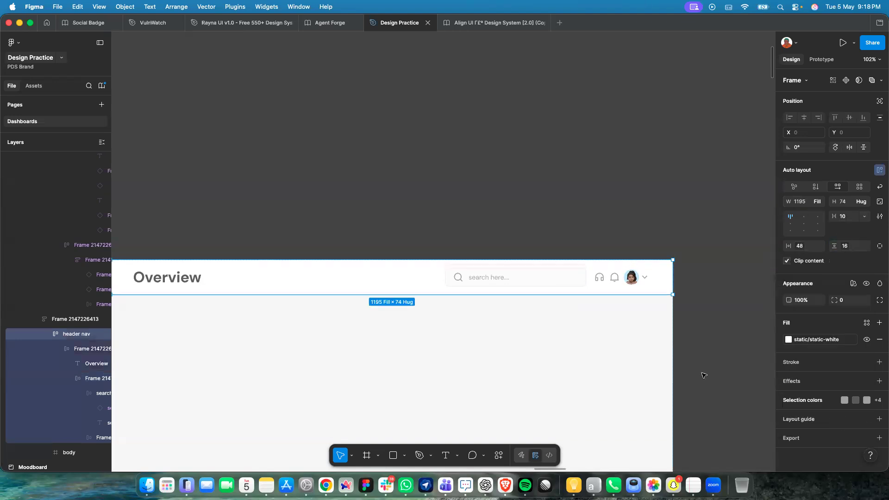
Resize the header nav to a height of 80 so its lower edge lines up with the sidebar logo's divider.
scroll(661, 312, left, 5)
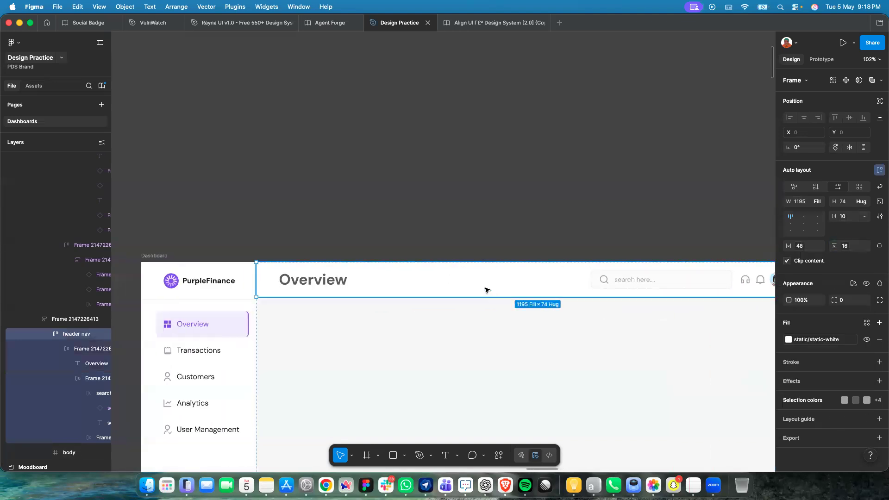
scroll(427, 297, up, 5)
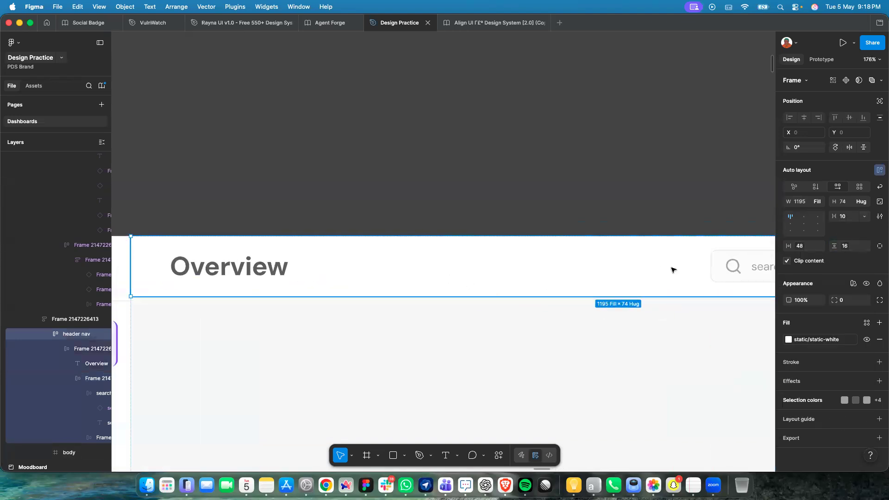
scroll(528, 298, left, 5)
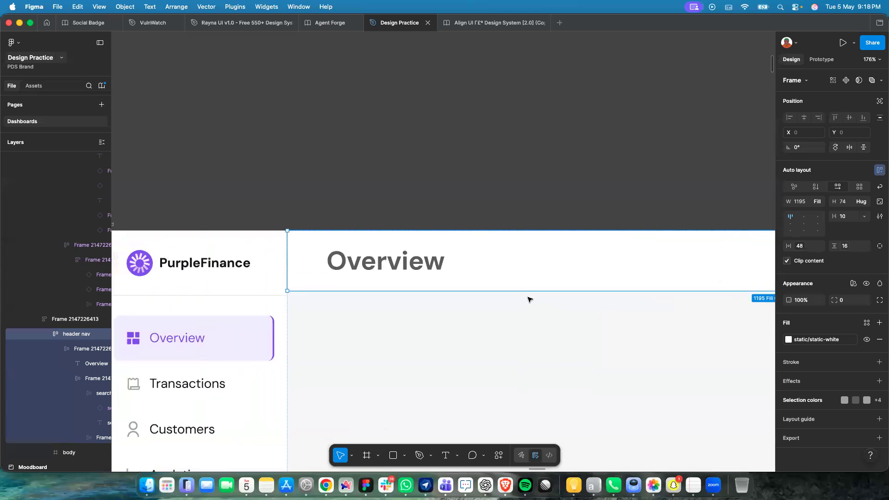
scroll(329, 278, up, 3)
scroll(356, 310, up, 8)
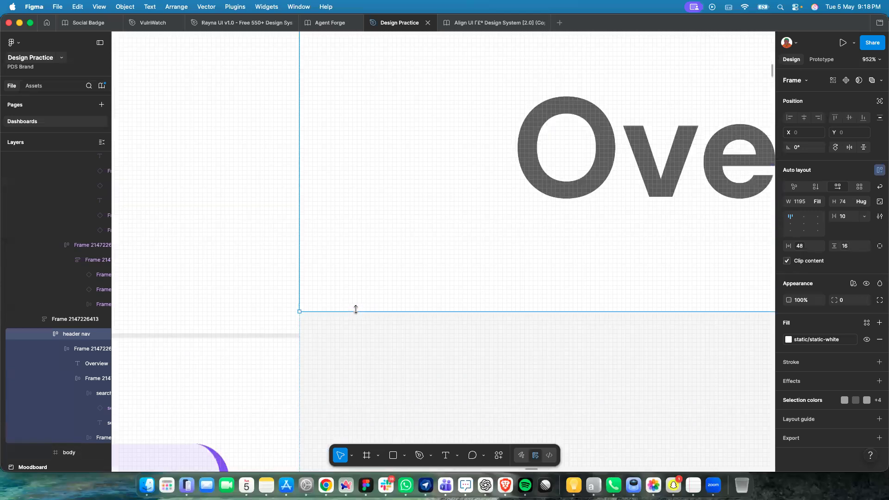
scroll(356, 310, up, 5)
scroll(356, 310, left, 2)
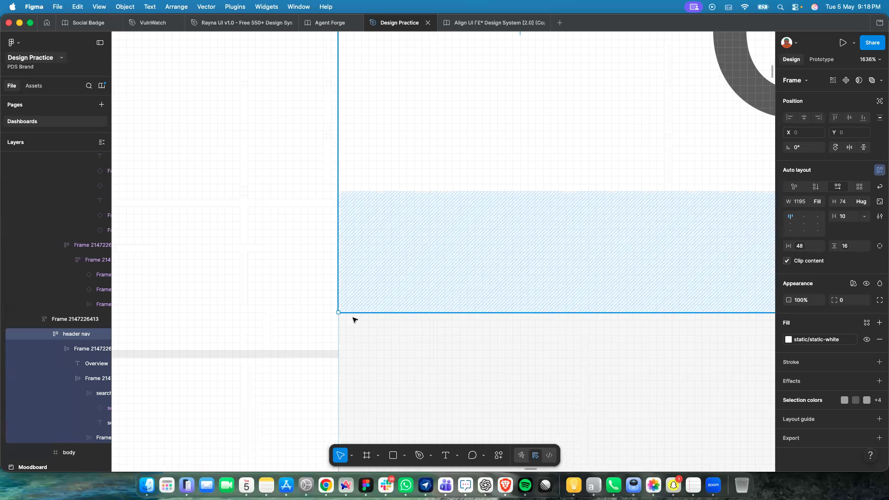
drag(355, 308, 351, 400)
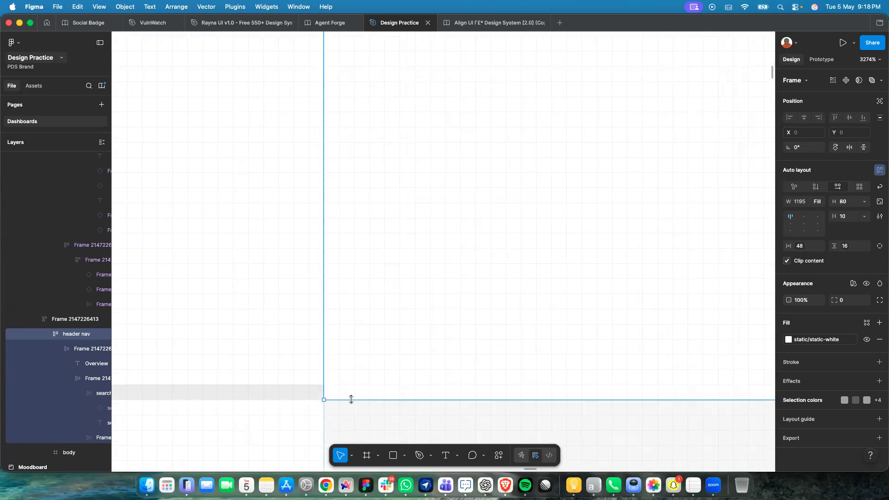
scroll(351, 399, down, 10)
scroll(351, 403, down, 3)
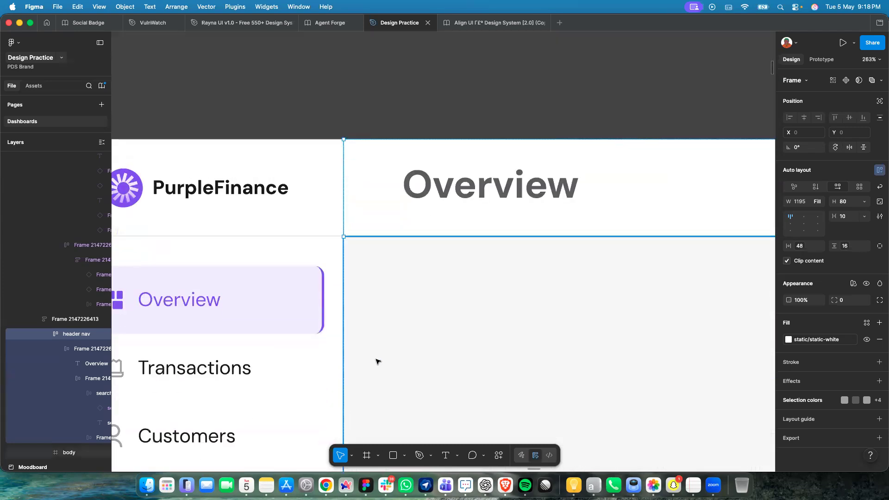
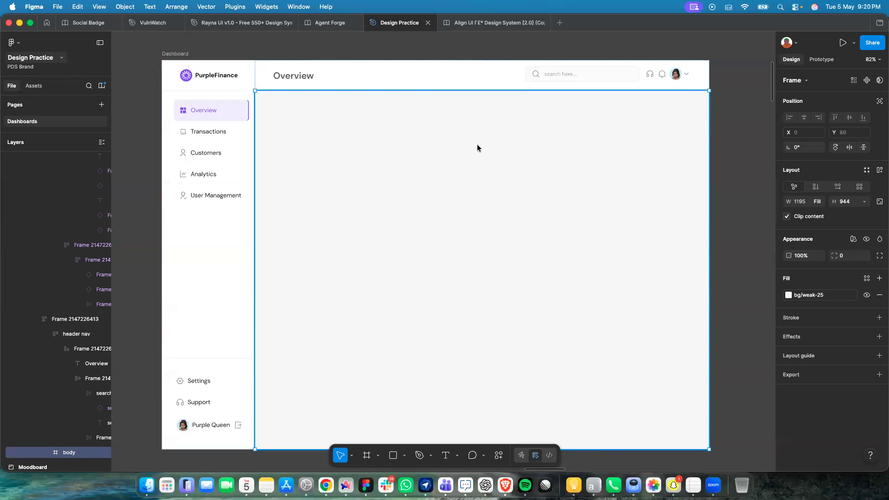
Draw a frame about 300 × 261 inside the grey body and give it a white FFFFFF fill.
click(366, 456)
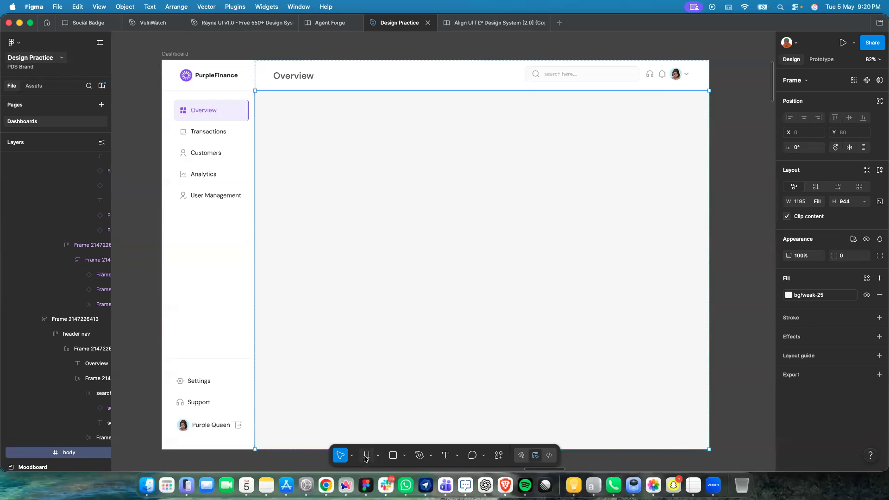
drag(280, 120, 395, 219)
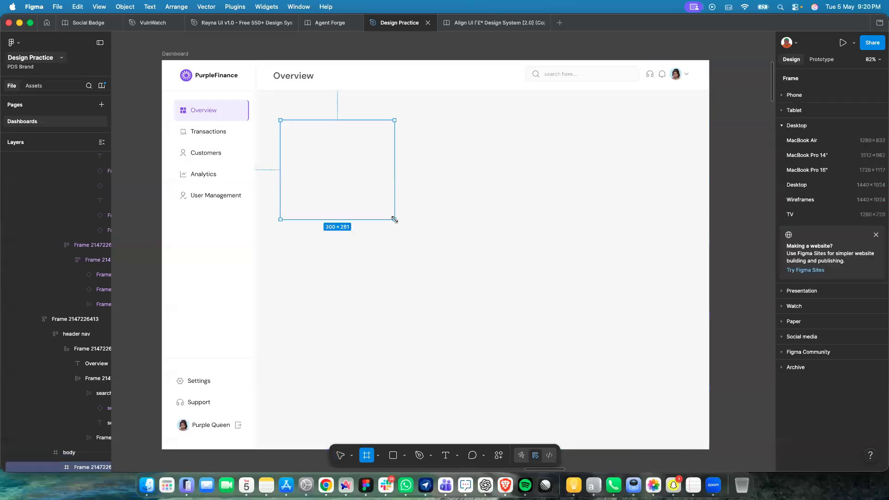
click(880, 285)
click(880, 338)
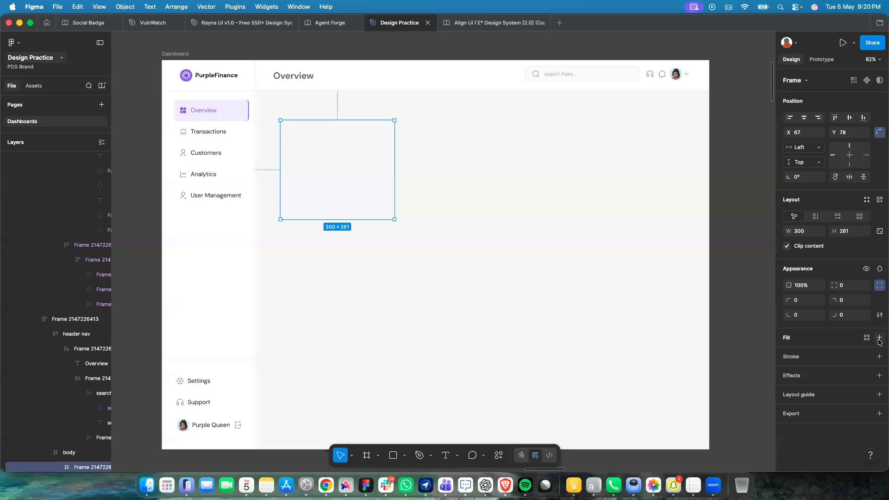
click(788, 354)
click(403, 204)
Move the white card toward the body's upper-left corner, to about X 24, Y 26.
click(326, 161)
drag(339, 161, 325, 141)
scroll(324, 141, up, 5)
scroll(324, 142, left, 3)
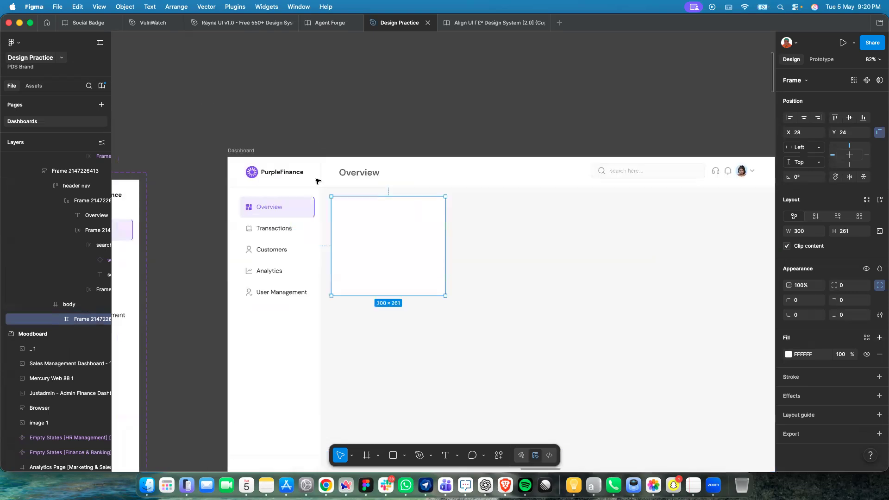
scroll(317, 181, up, 6)
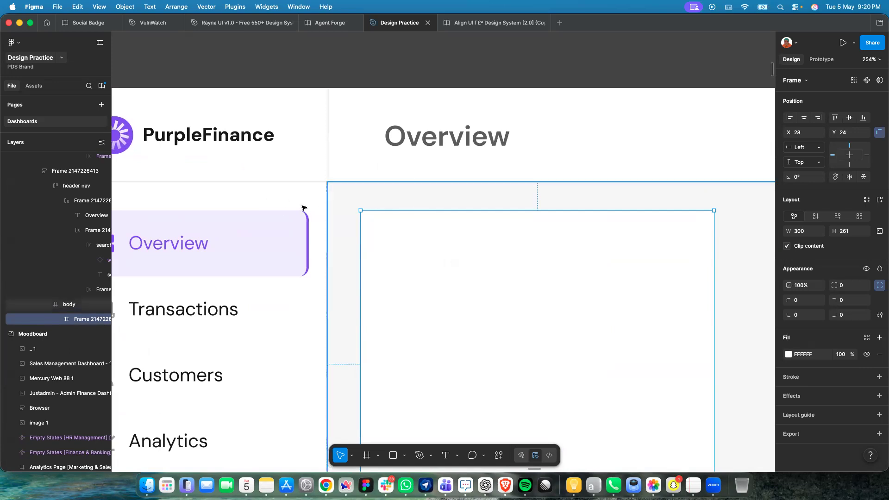
scroll(362, 215, down, 5)
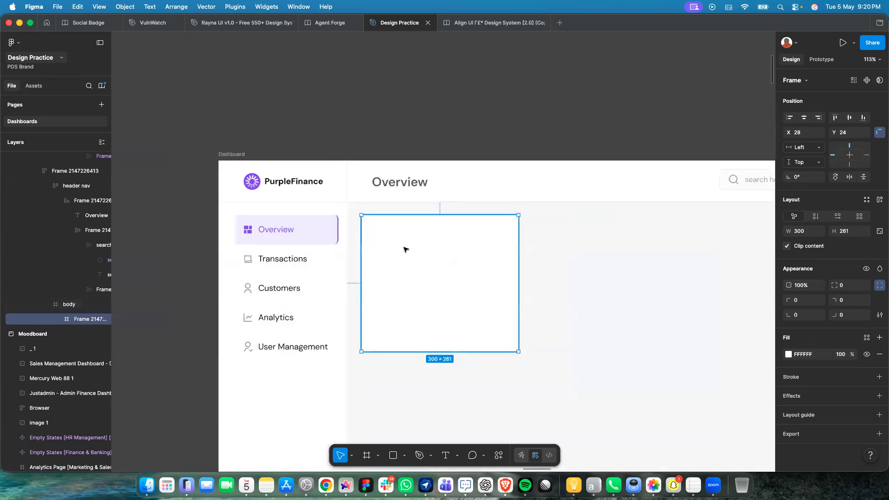
drag(403, 249, 401, 251)
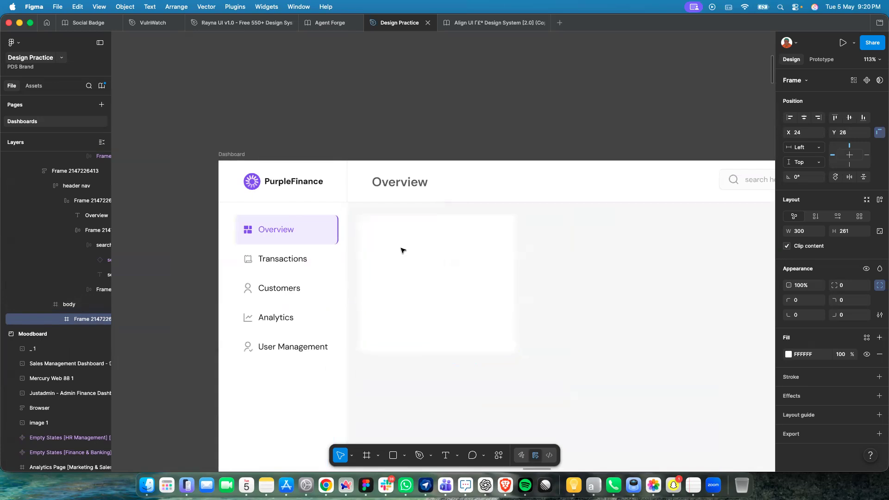
Measure the spacing around the sidebar's menu list within its container.
click(332, 230)
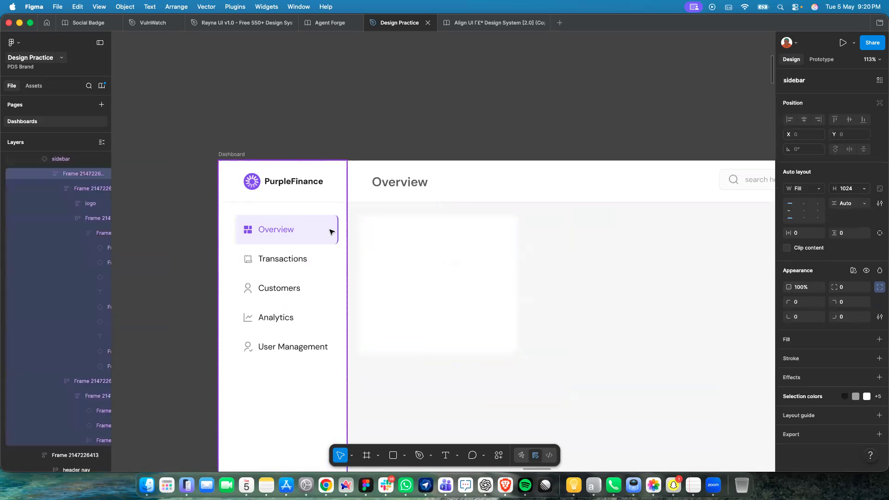
double_click(332, 231)
double_click(331, 229)
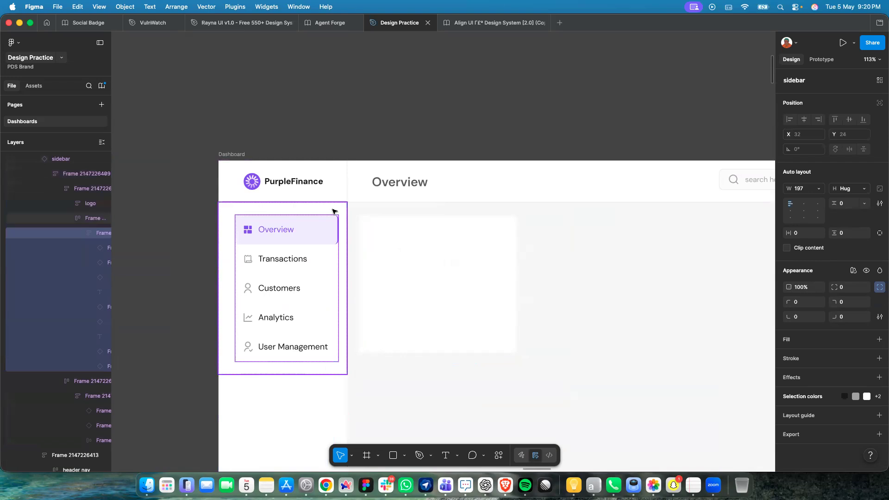
key(alt)
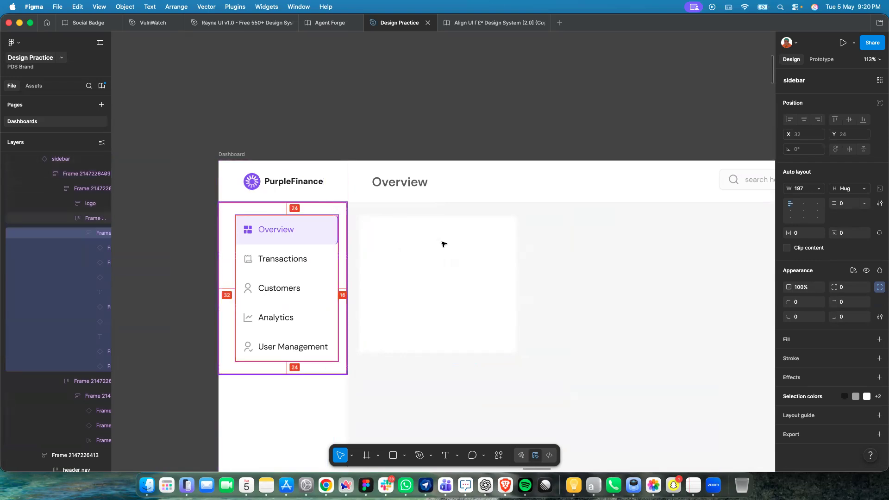
Check the white card's distances to the body's edges and nudge it up to Y 24.
click(444, 243)
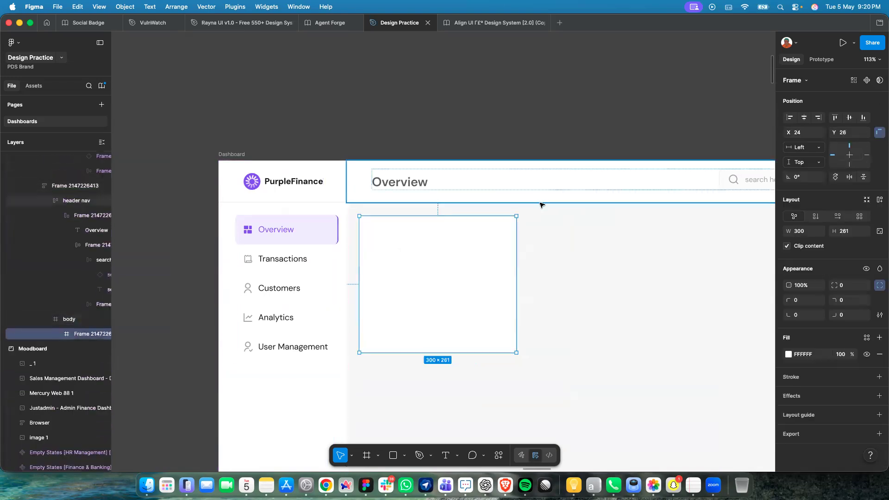
click(567, 242)
scroll(566, 240, right, 3)
scroll(566, 241, down, 1)
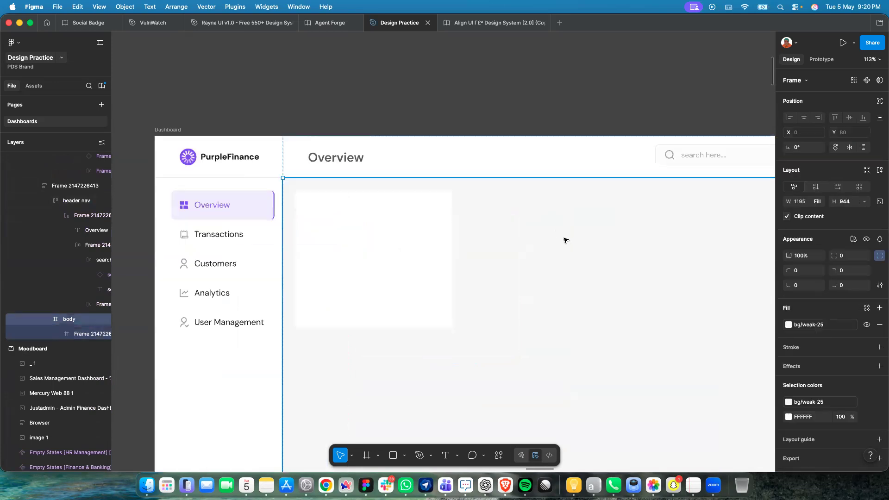
click(425, 244)
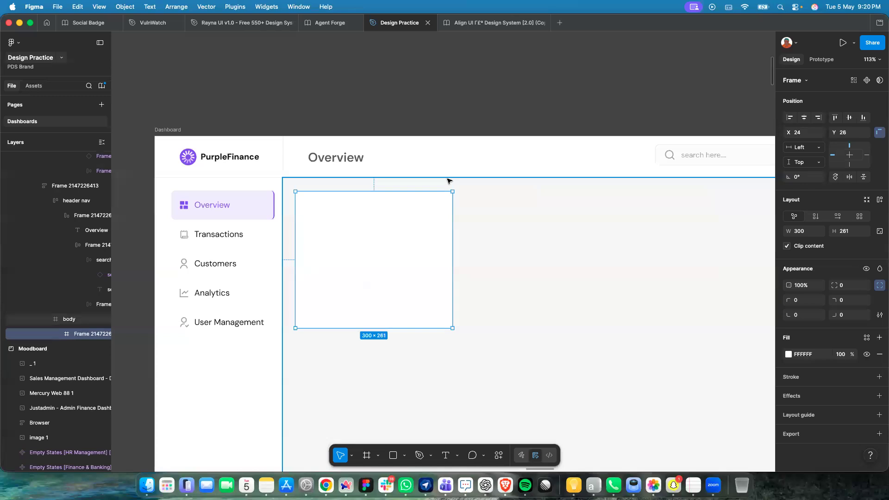
key(alt)
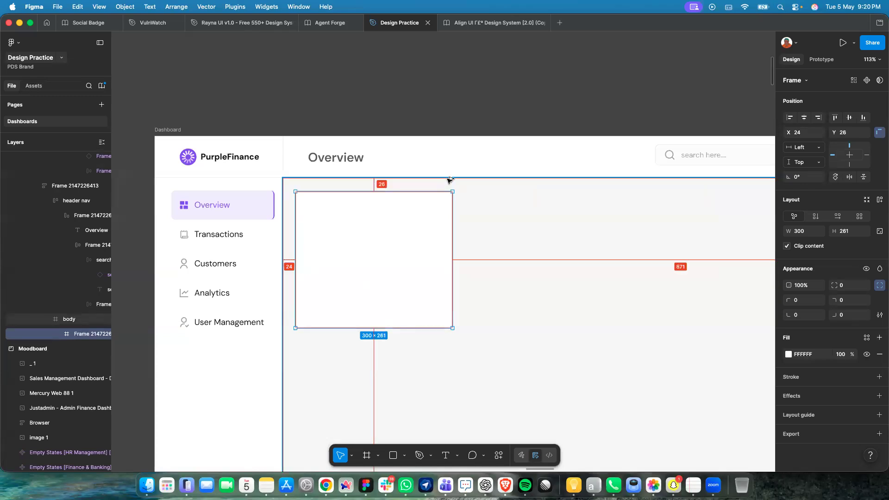
key(Up)
key(Up)
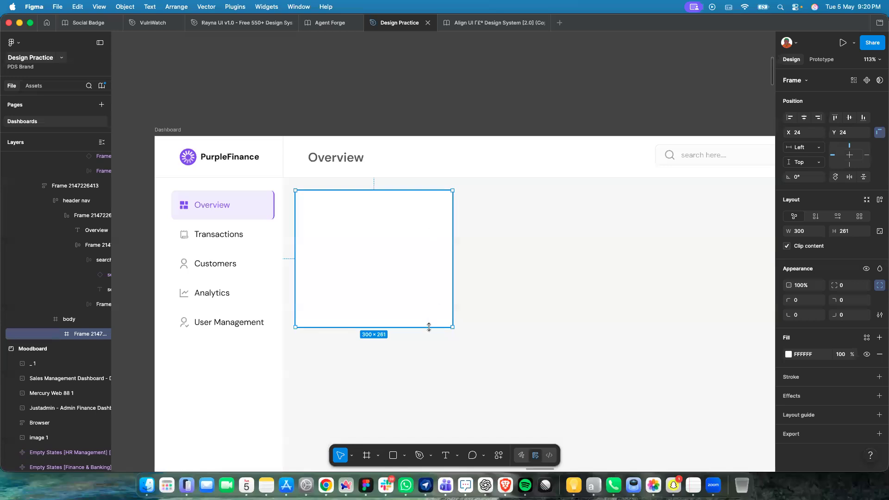
Shorten the white card to a height of about 135 by raising its lower edge.
drag(429, 327, 427, 260)
scroll(427, 260, right, 2)
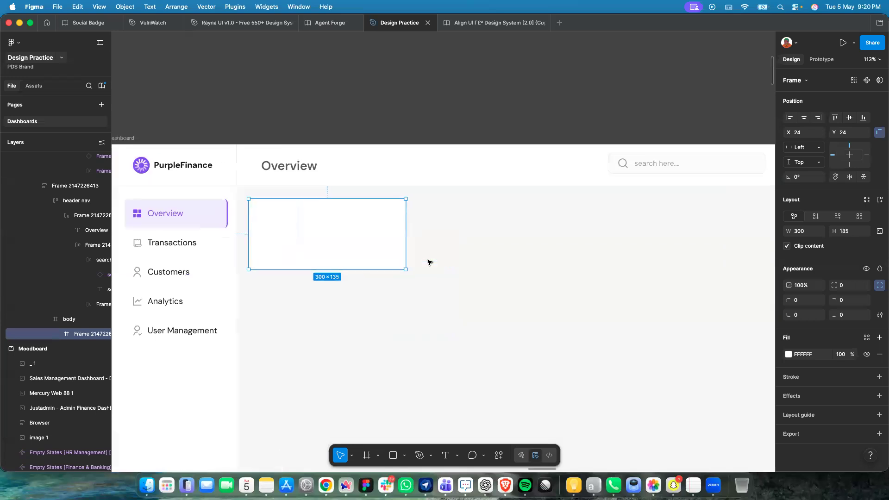
scroll(429, 263, down, 5)
scroll(398, 255, right, 2)
scroll(371, 251, up, 5)
scroll(371, 251, down, 2)
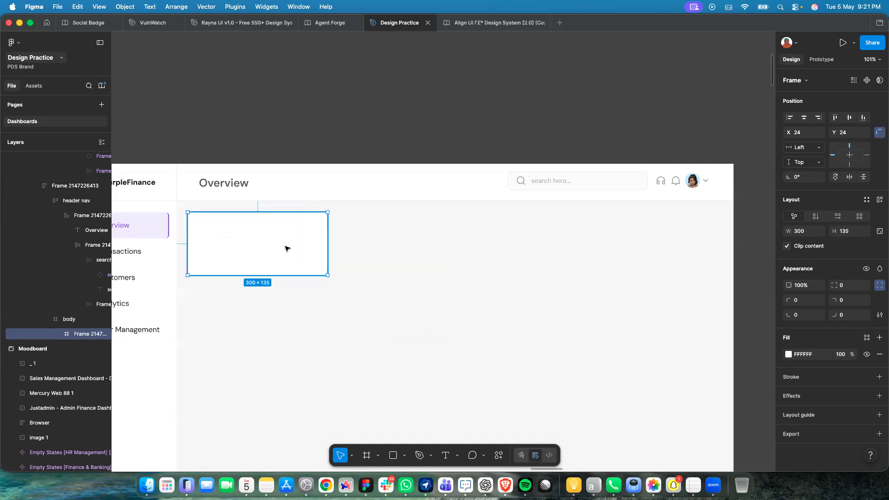
Duplicate the white card twice across the row, at X 336 and X 648, keeping Y 24.
key(super+d)
drag(287, 245, 431, 244)
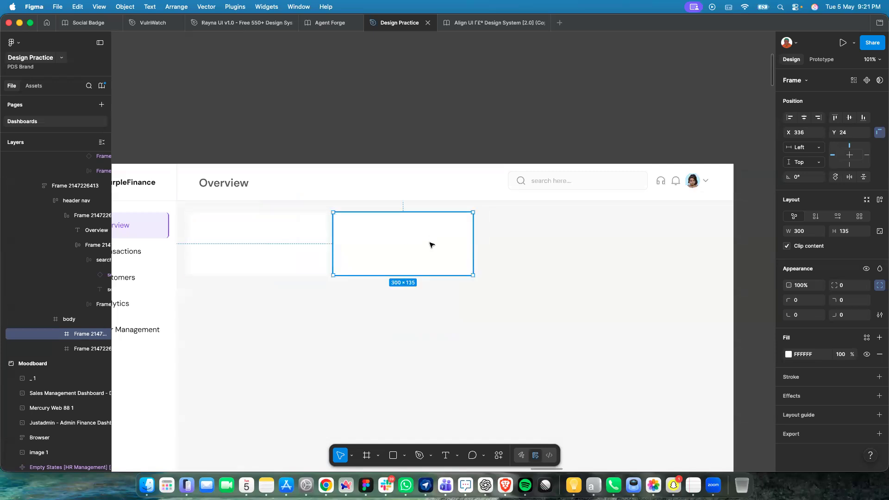
key(super+d)
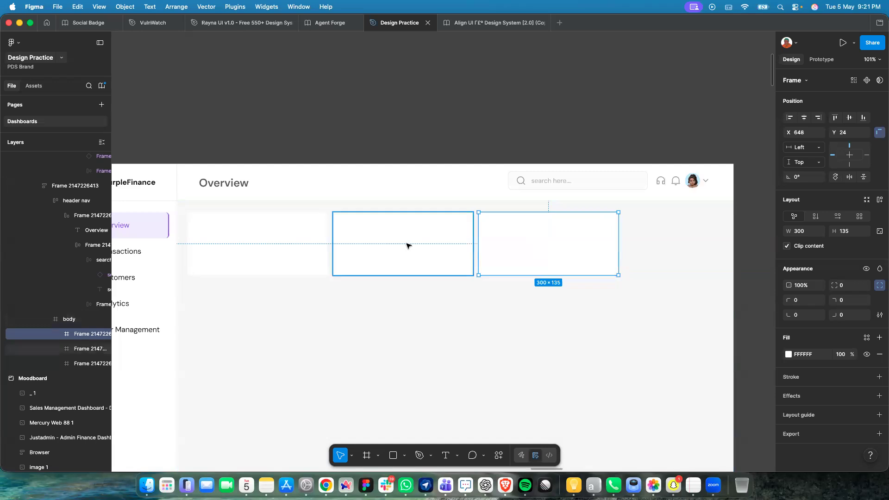
Select the second and third cards in the row together.
shift+click(407, 246)
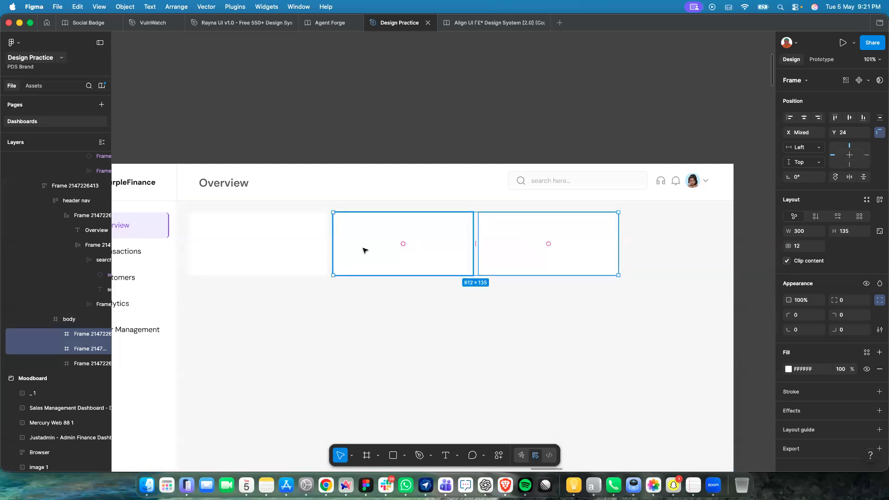
Group the three white cards below the header into a horizontal auto layout row and duplicate its last card to make four.
shift+click(312, 249)
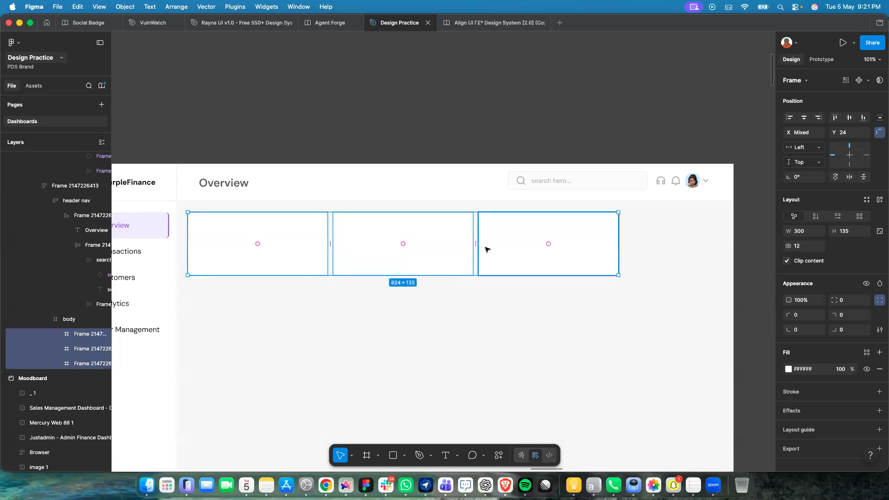
key(shift+a)
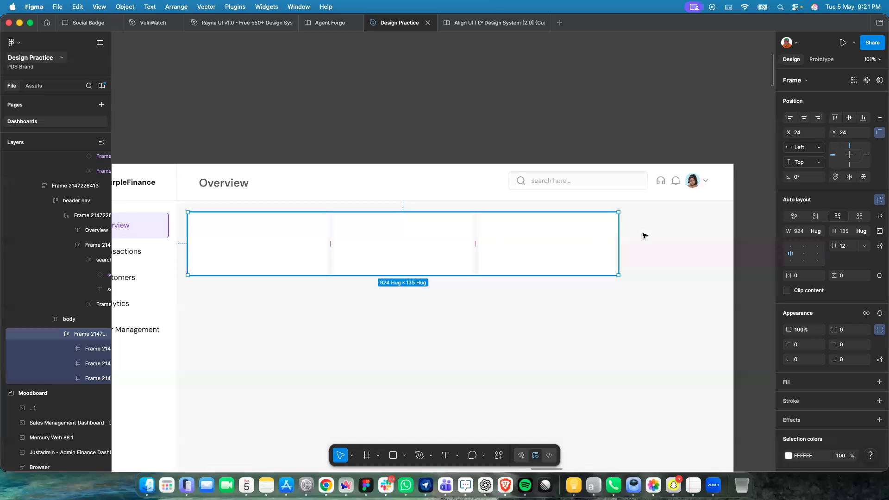
click(551, 241)
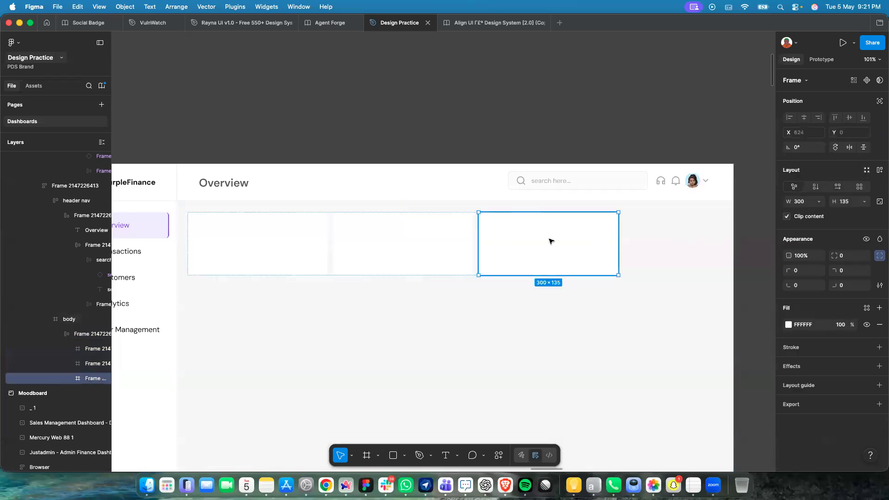
key(super+d)
click(588, 298)
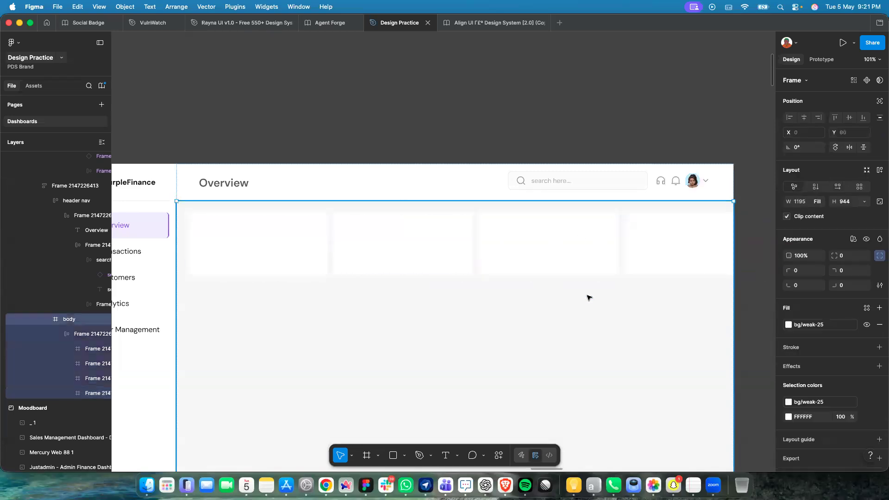
Narrow the card row to about 1135 px wide and apply auto layout to the body frame around it.
click(601, 242)
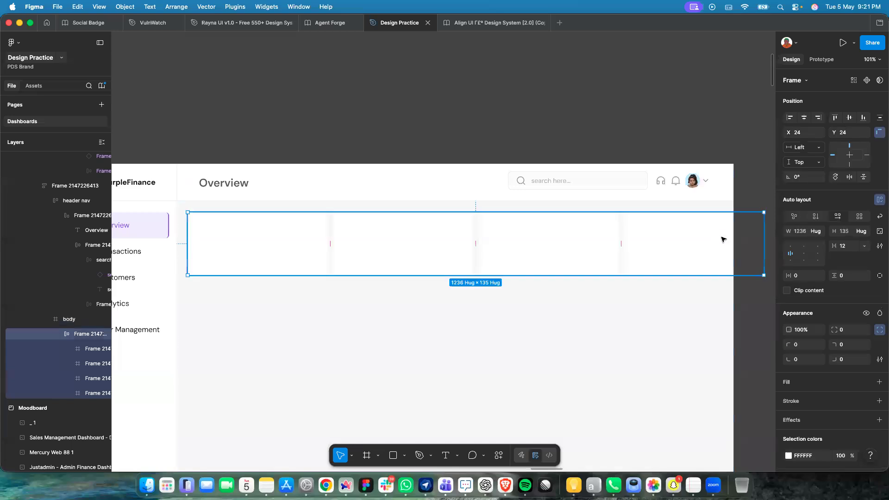
drag(765, 243, 716, 244)
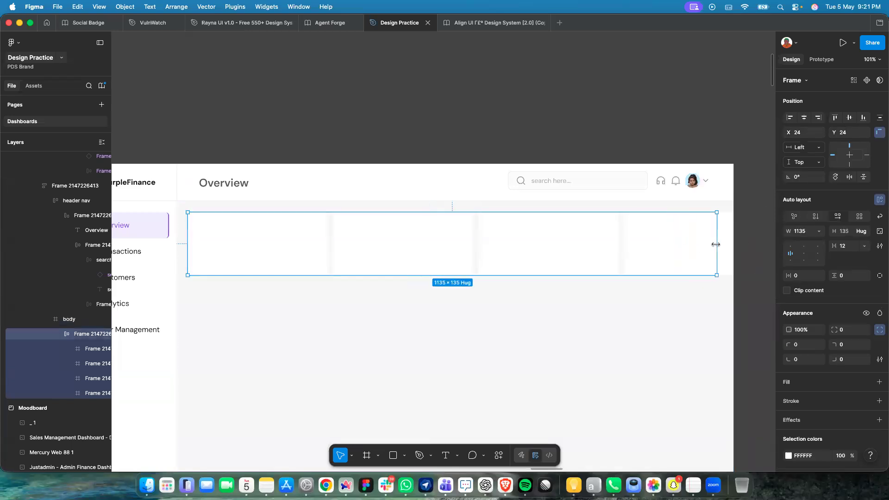
click(671, 341)
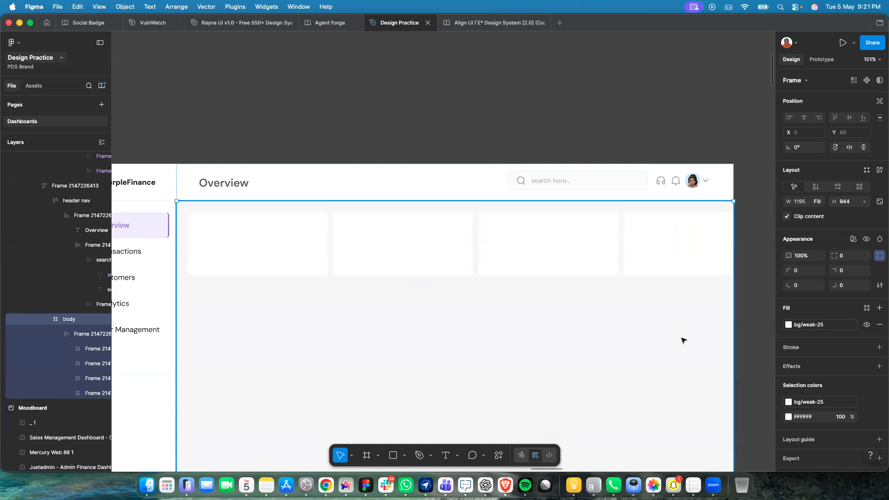
key(shift+a)
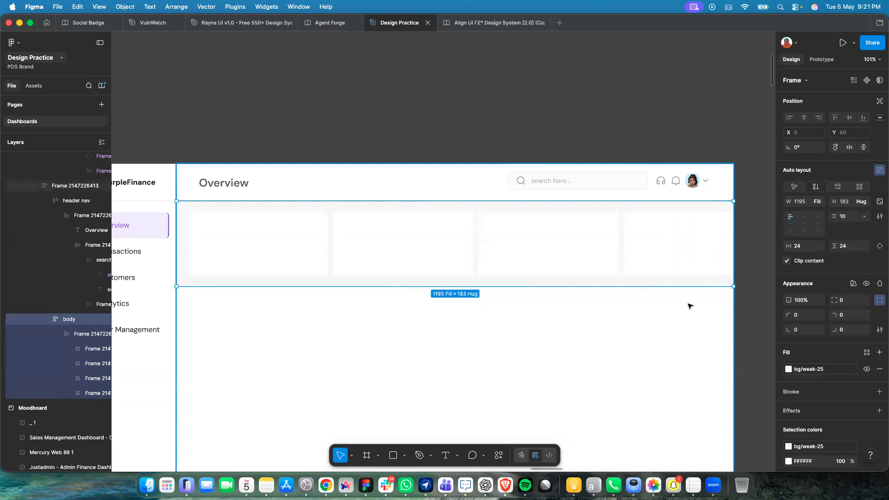
Show the body frame's individual paddings and bind its left padding to the spacing-24 variable.
click(821, 247)
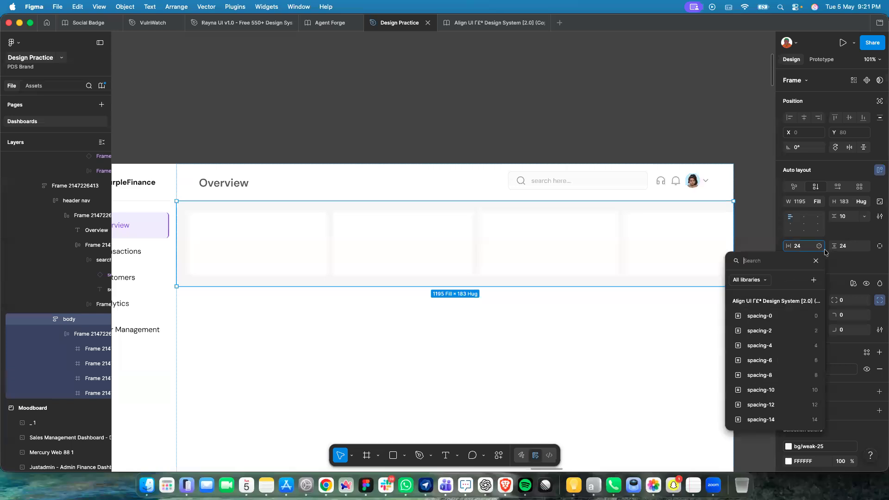
click(821, 247)
click(821, 248)
click(820, 248)
click(879, 246)
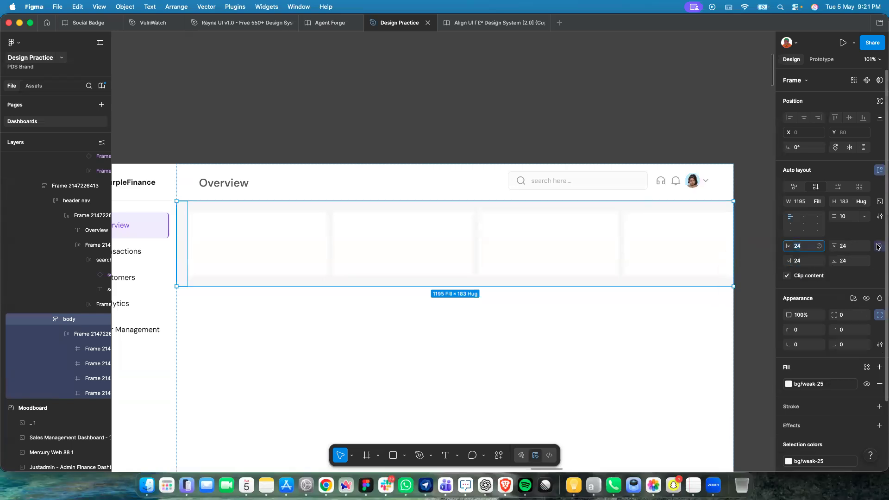
click(819, 246)
scroll(790, 371, down, 2)
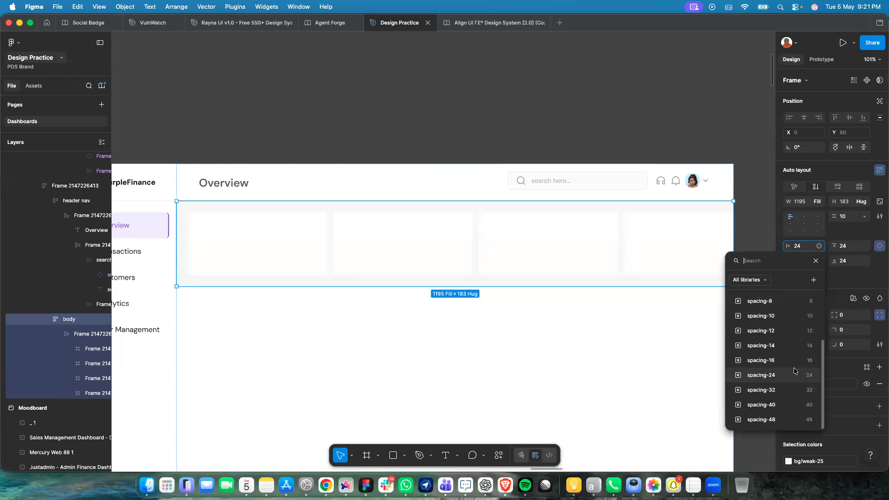
click(793, 375)
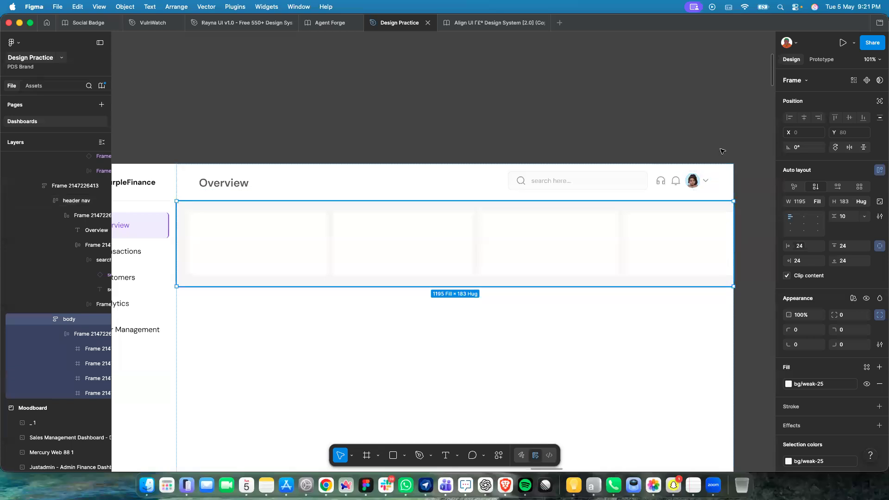
Check the header nav's padding and bind the body frame's horizontal padding to the spacing-48 variable.
click(190, 182)
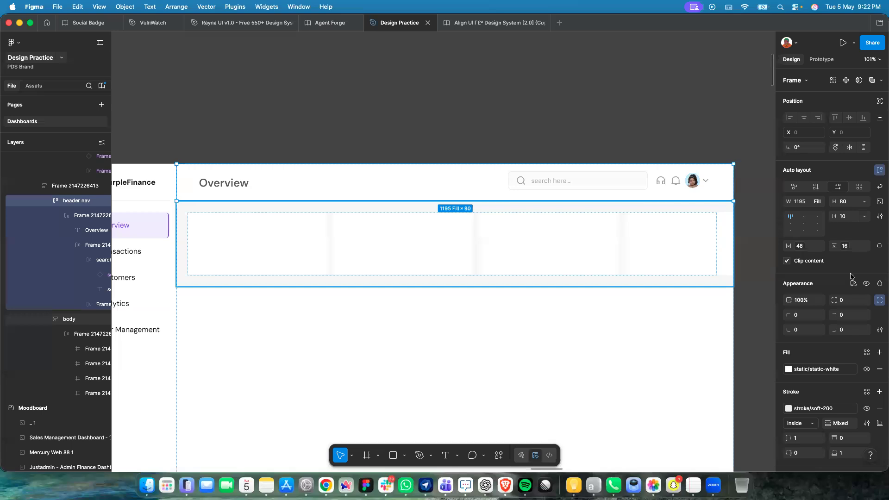
key(Tab)
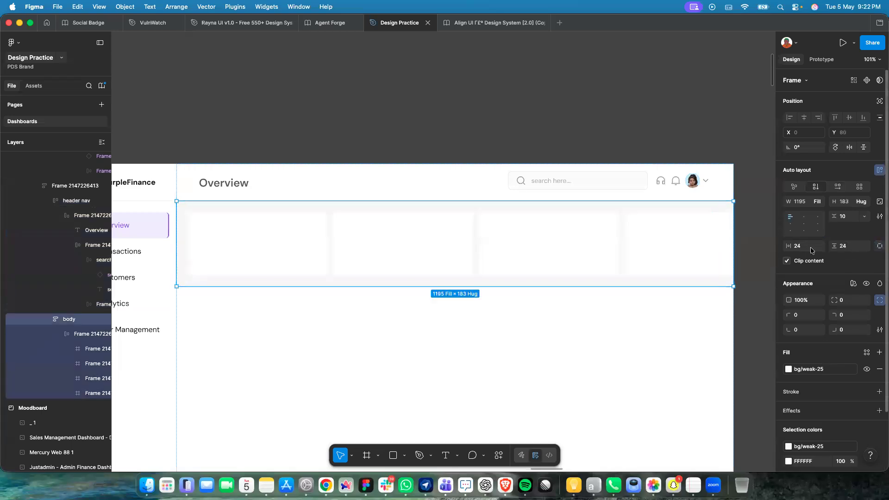
click(820, 246)
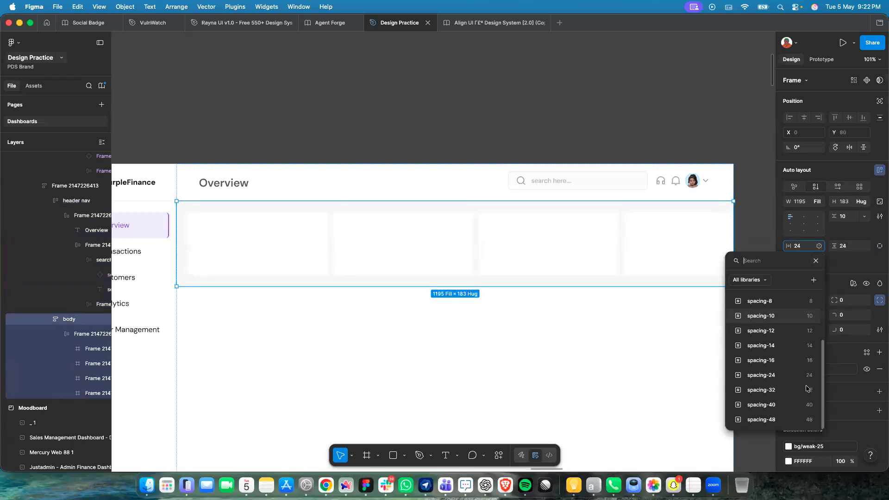
click(804, 419)
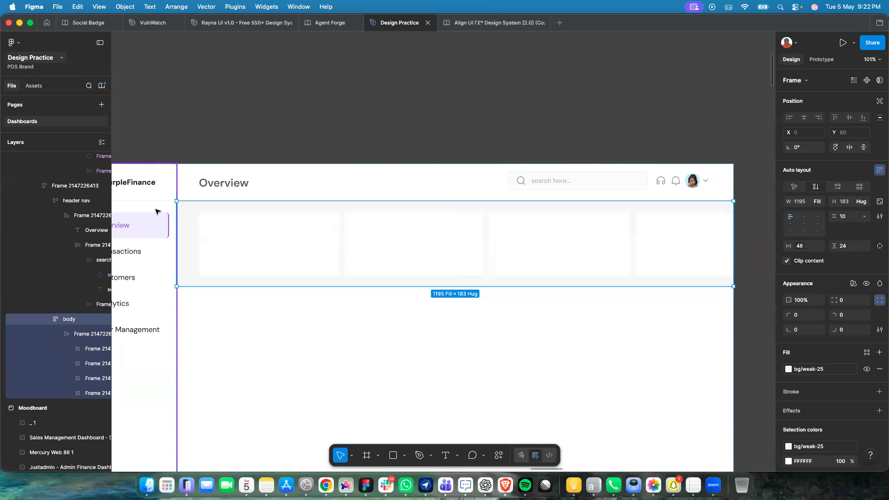
Set the width of the card row inside the body frame to Fill container.
double_click(586, 246)
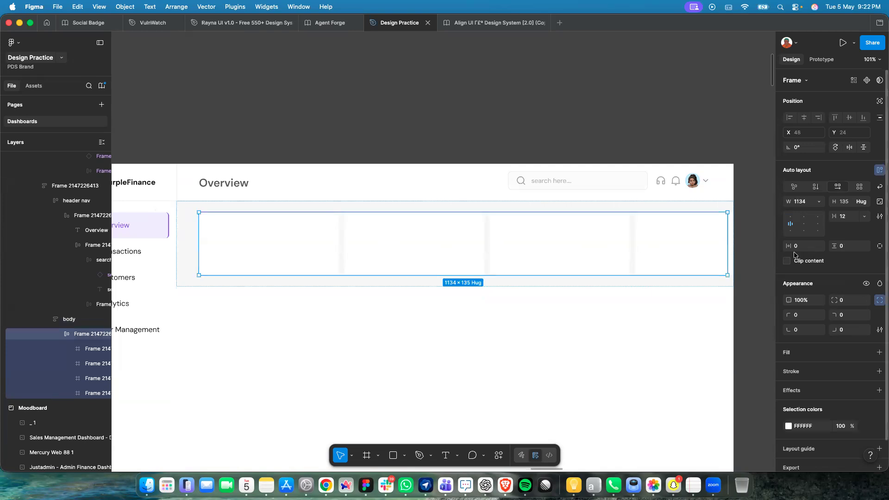
click(822, 201)
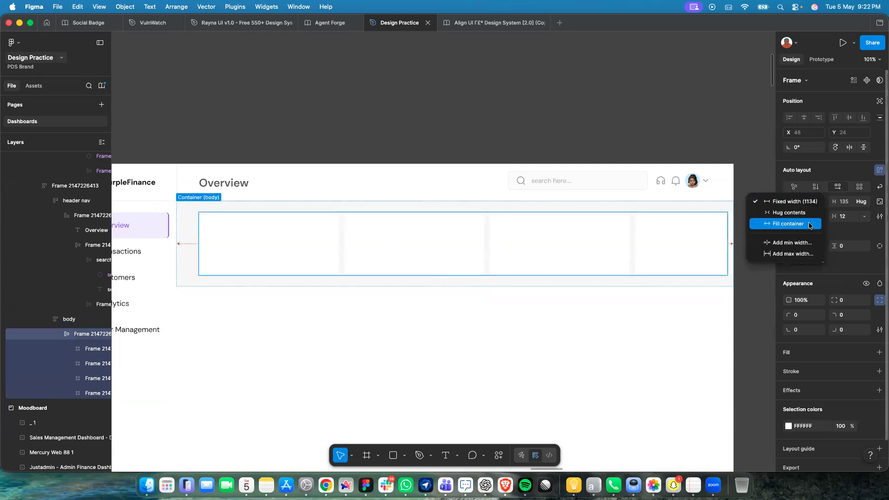
click(809, 222)
Set the width of all four cards in the row to Fill container.
key(Return)
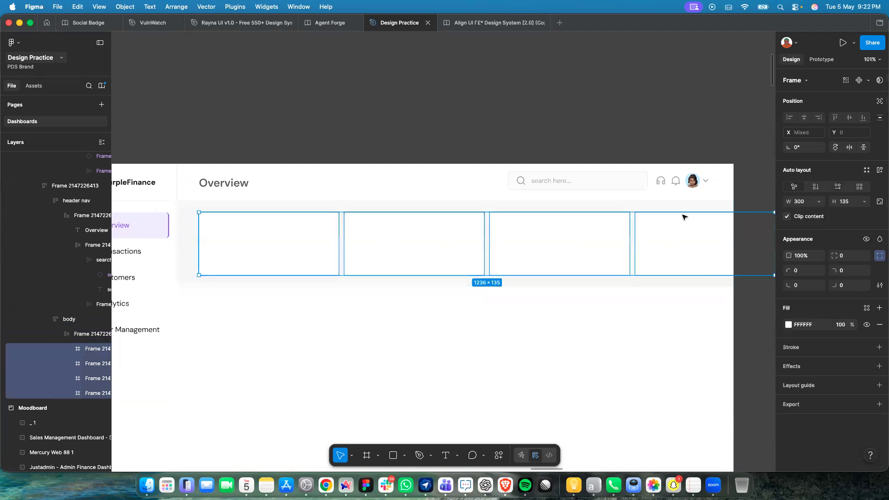
click(820, 201)
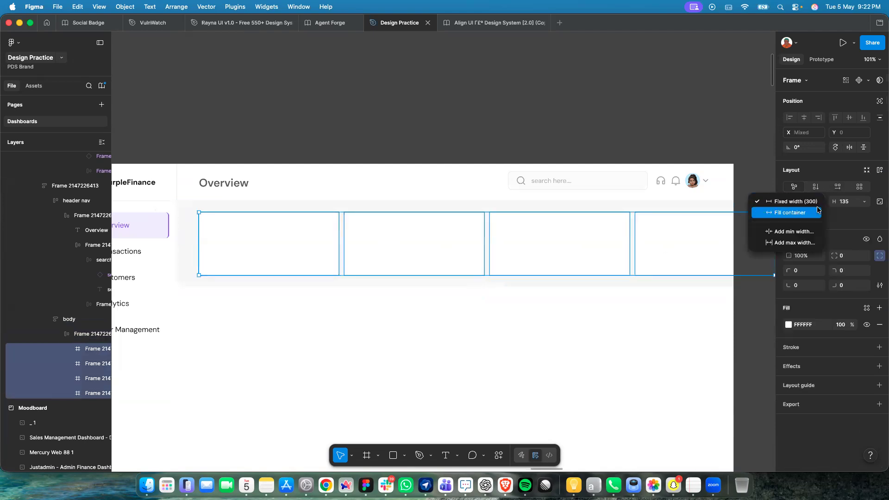
click(818, 211)
click(719, 303)
Bind the gap between the cards in the row to the spacing-32 variable.
click(637, 256)
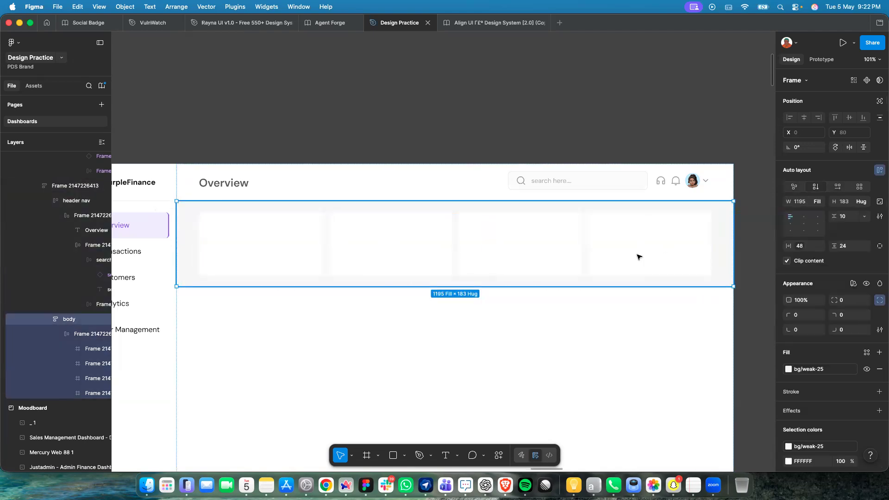
click(637, 256)
click(865, 217)
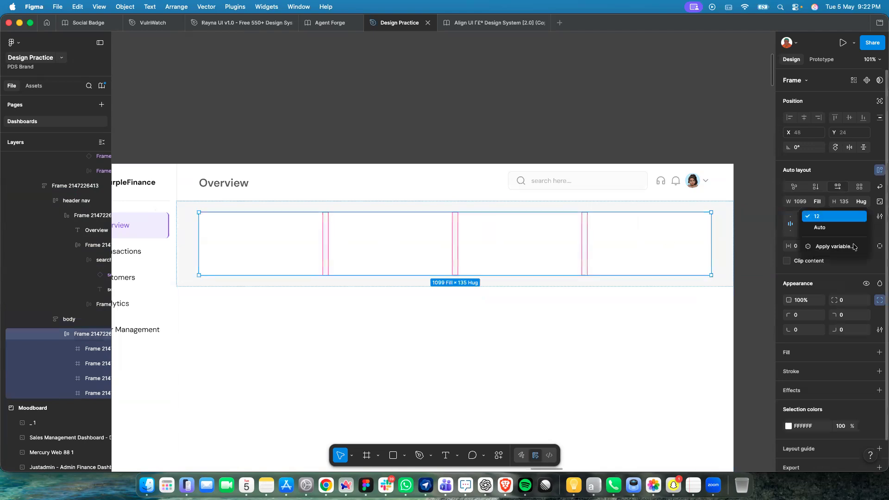
click(829, 247)
scroll(831, 376, down, 3)
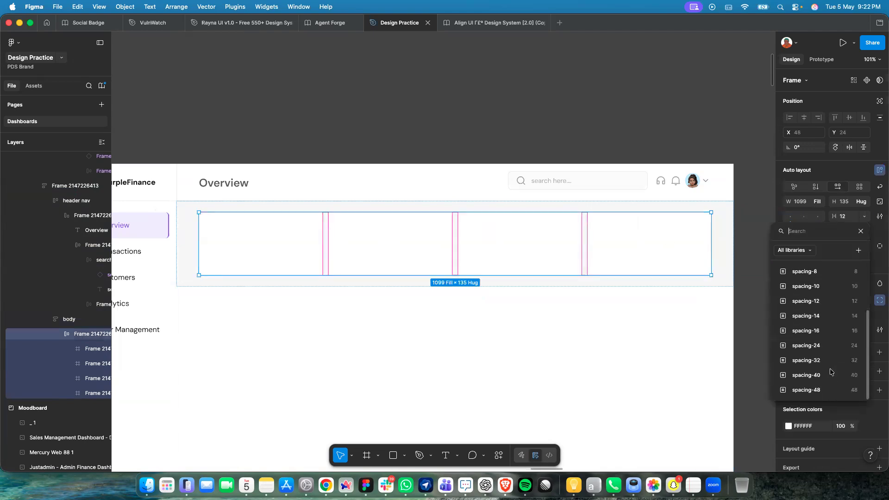
click(829, 360)
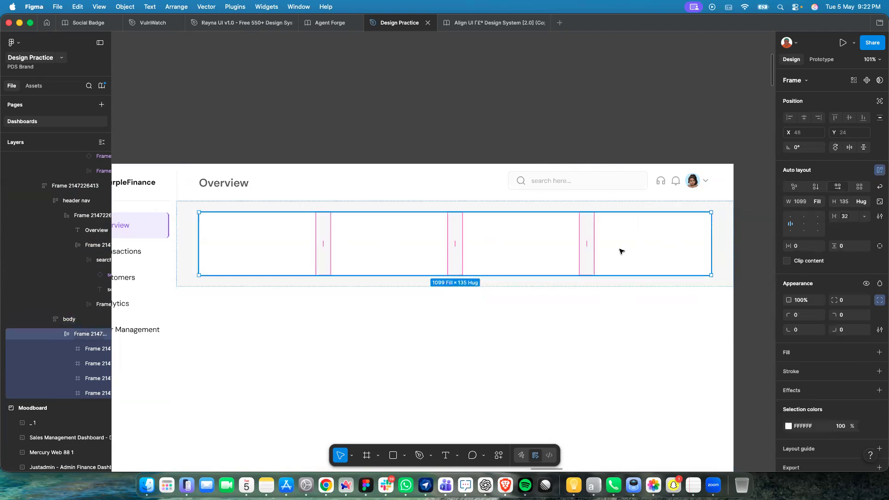
Select all four cards, switch them to one uniform corner radius and set it to 16.
key(shift+Return)
key(Return)
key(Return)
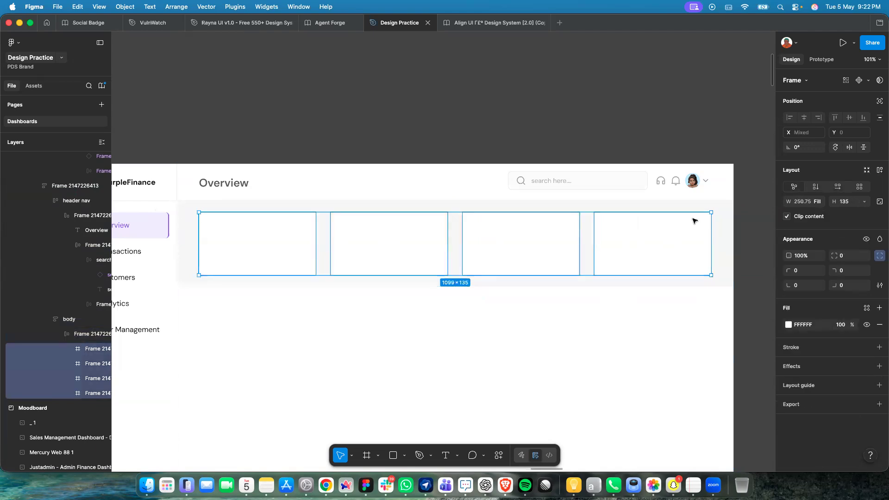
click(880, 257)
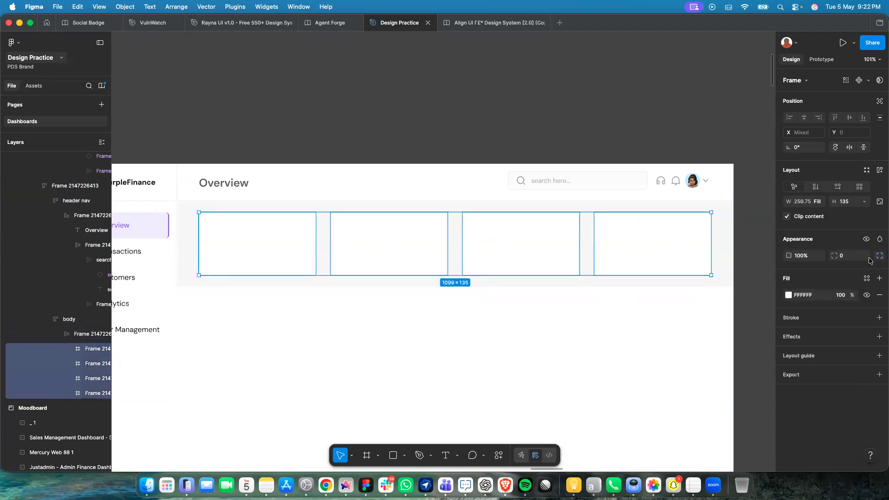
click(865, 257)
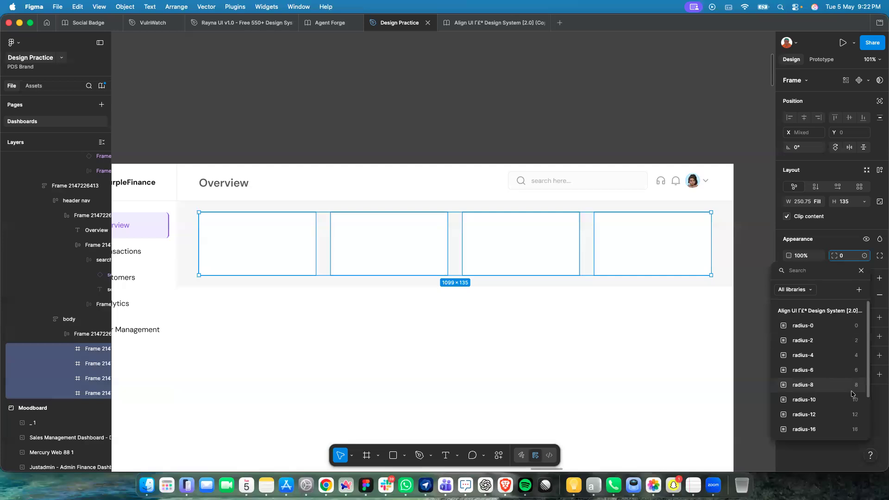
click(851, 407)
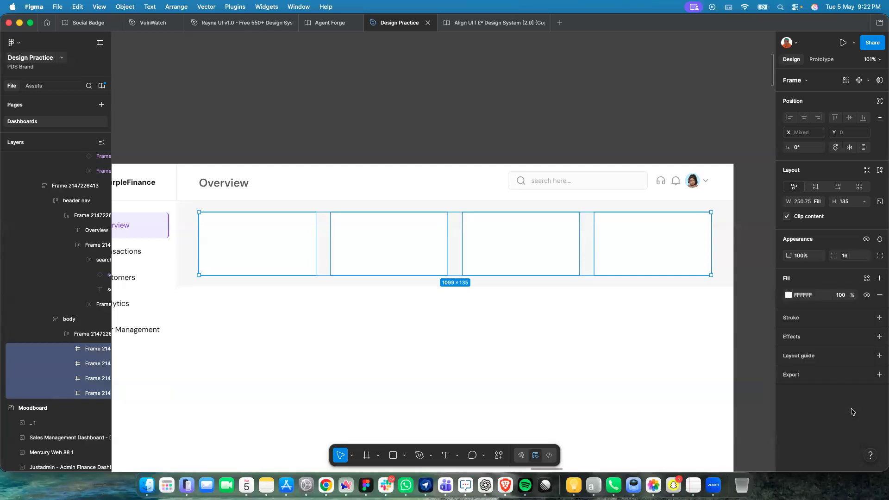
click(728, 272)
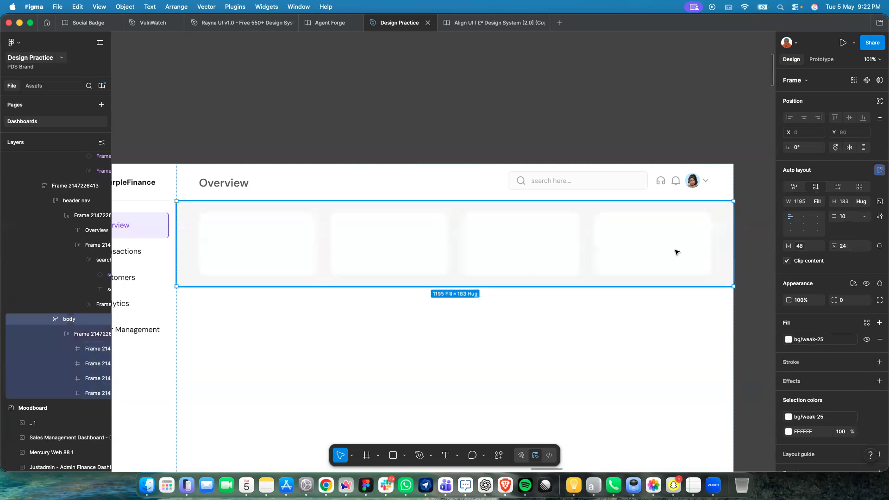
Set the corner radius of all four cards in the row to 8.
click(659, 233)
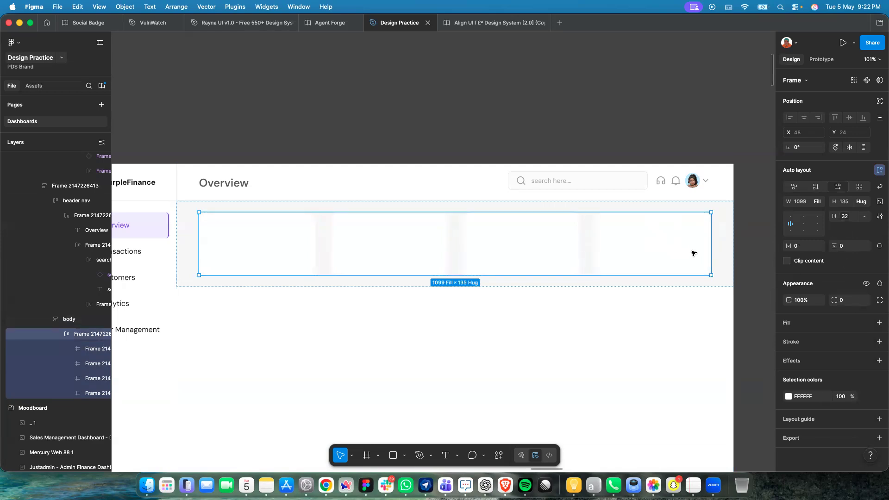
key(Return)
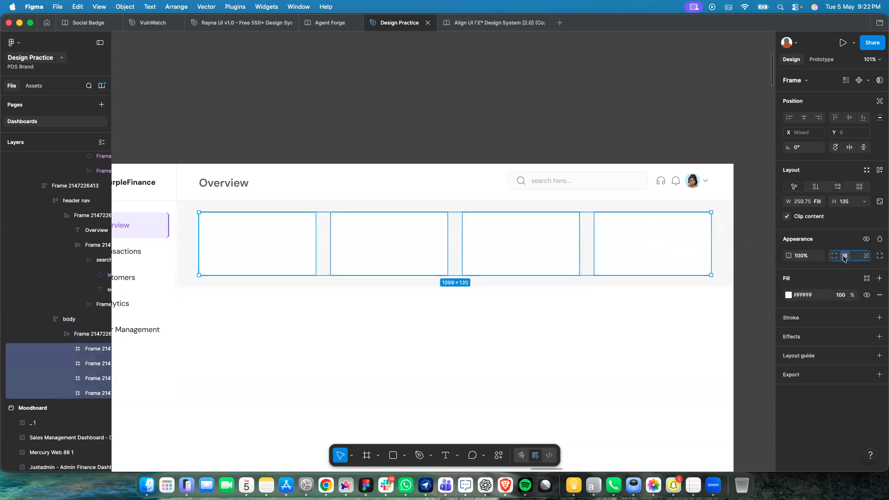
click(844, 257)
click(815, 337)
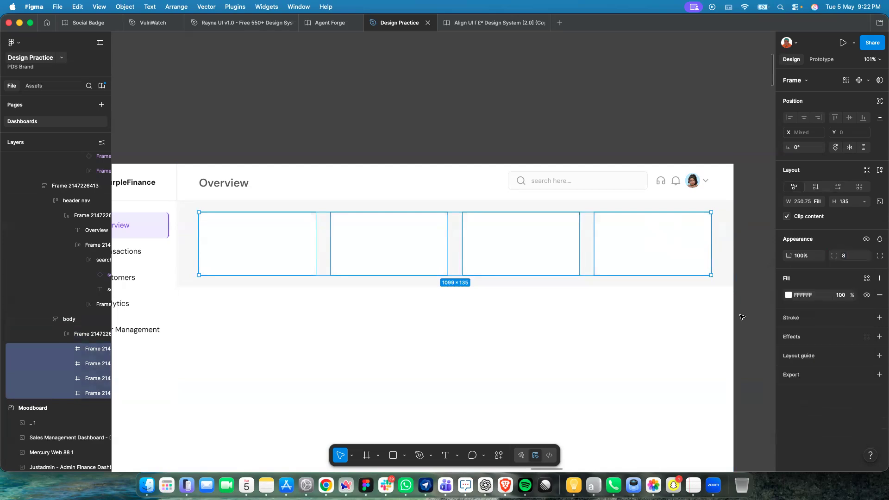
click(724, 276)
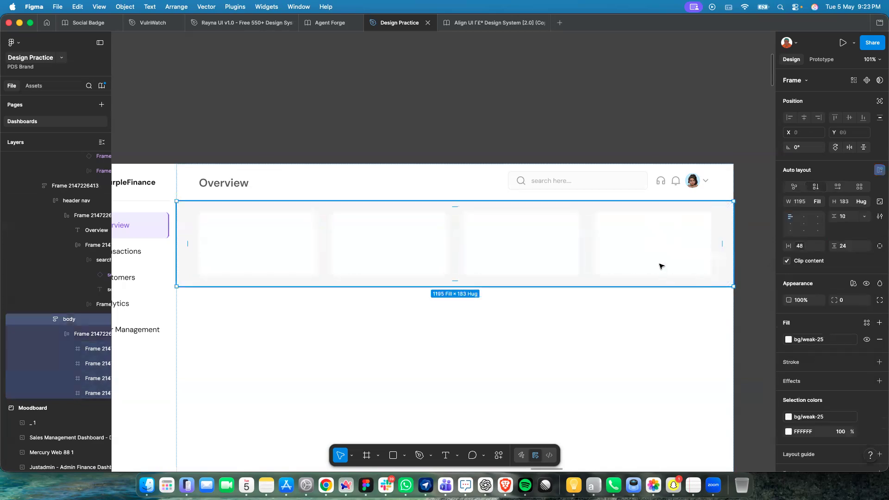
Select all four cards in the row and add a stroke using the stroke/white-0 library color.
click(636, 245)
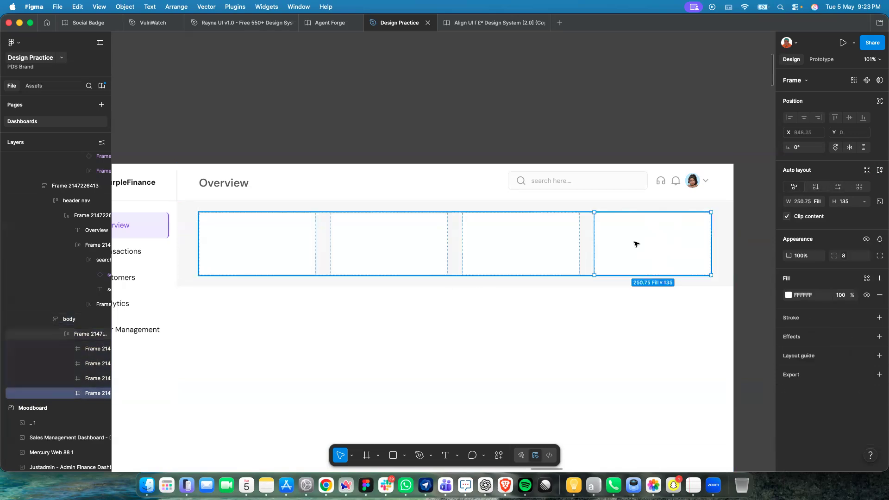
shift+click(517, 249)
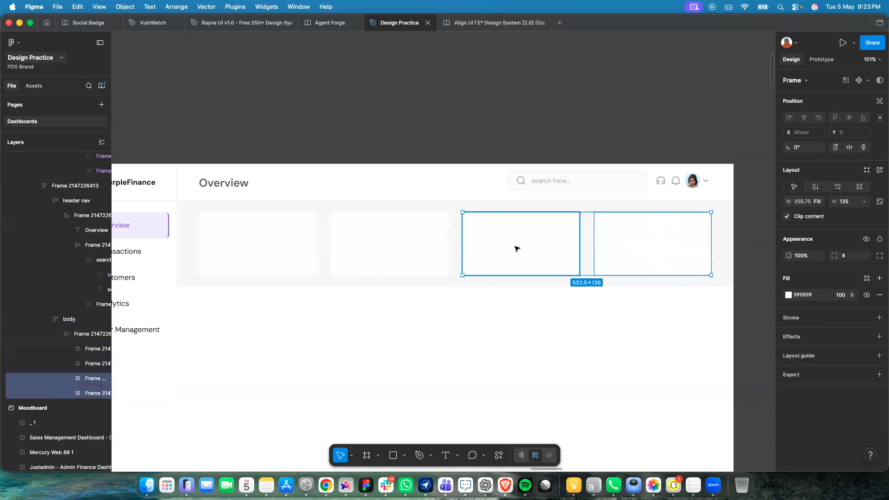
shift+click(388, 252)
shift+click(285, 248)
scroll(369, 244, up, 5)
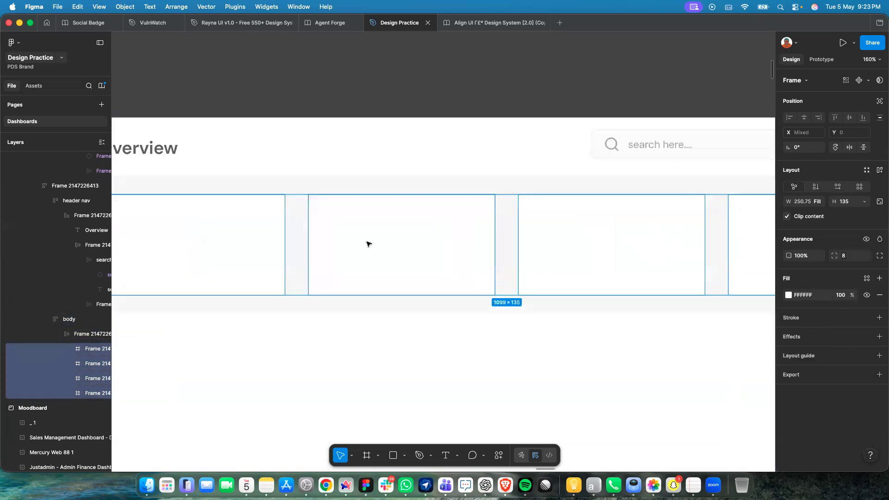
scroll(369, 244, down, 4)
scroll(369, 244, up, 5)
scroll(368, 244, down, 3)
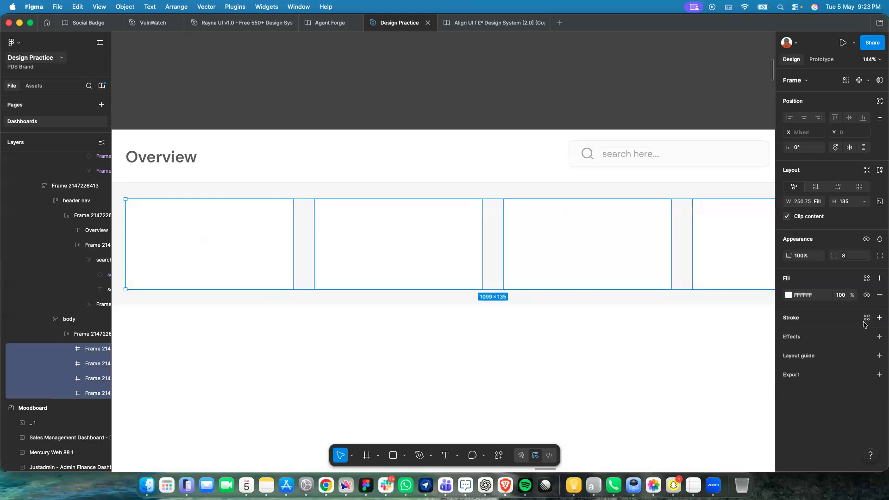
click(866, 319)
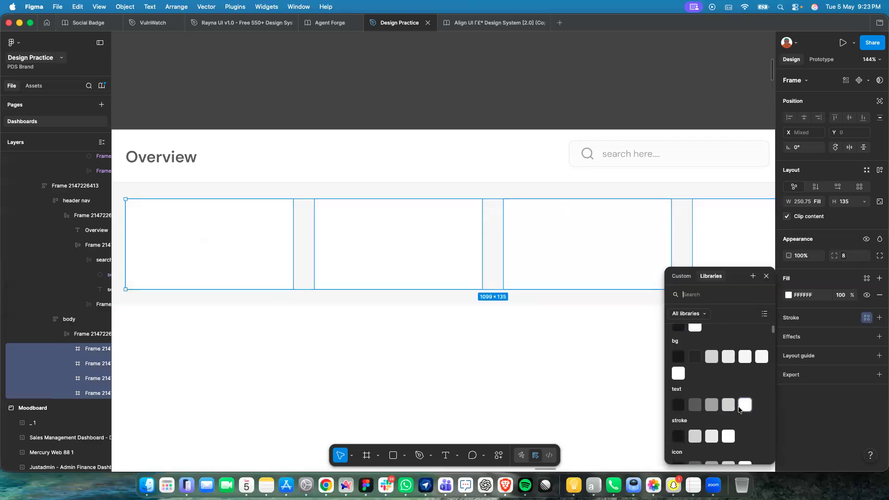
scroll(730, 412, down, 3)
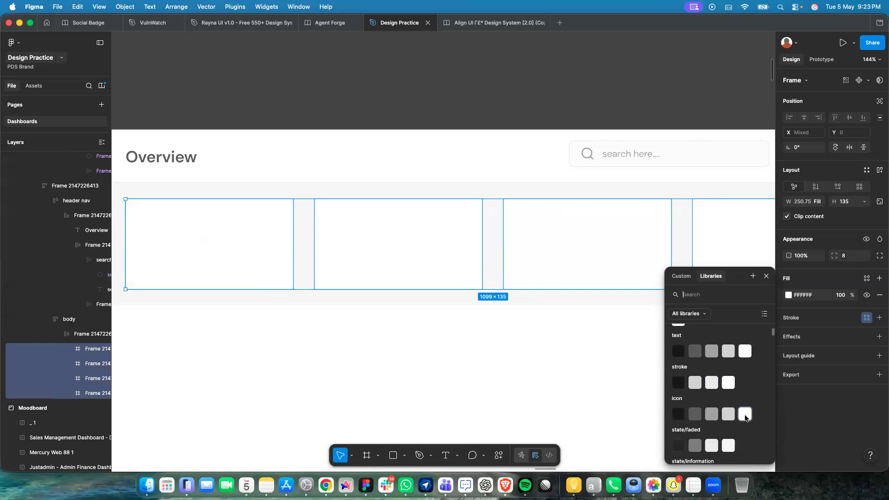
scroll(746, 418, up, 2)
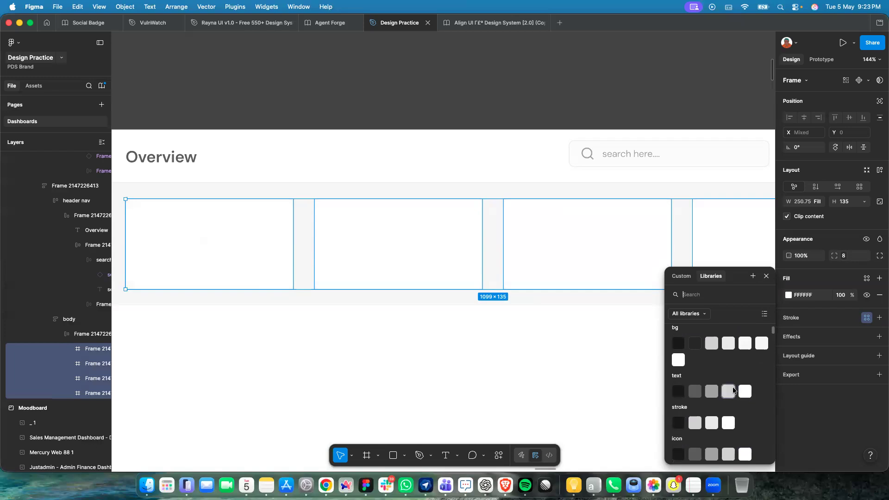
scroll(732, 391, down, 2)
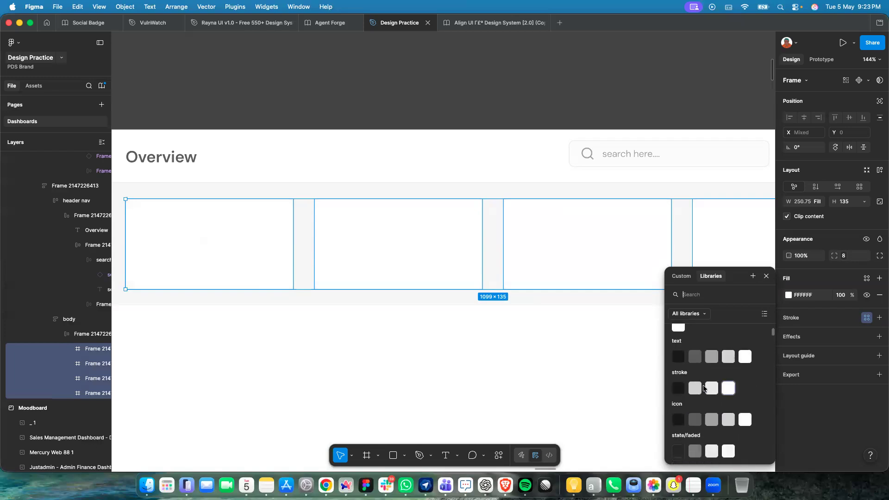
click(730, 389)
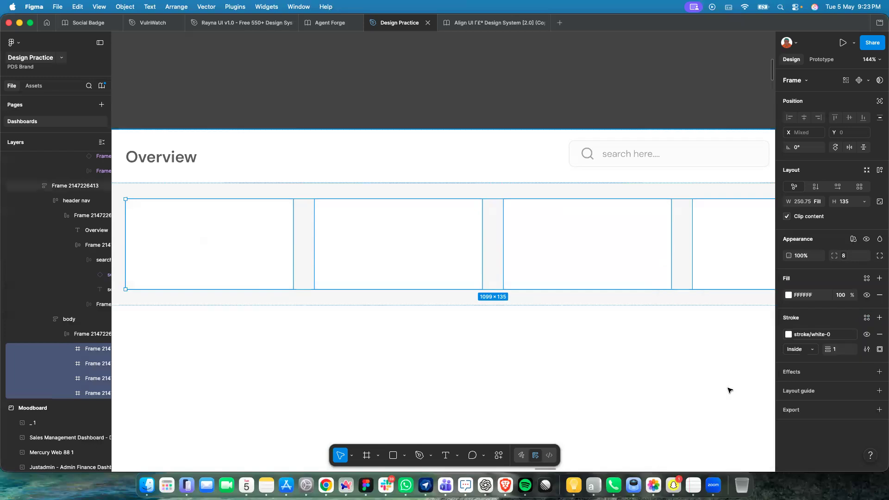
Change the stroke color of the four cards to the stroke/soft-200 library color.
click(787, 336)
click(712, 396)
click(673, 324)
key(shift+2)
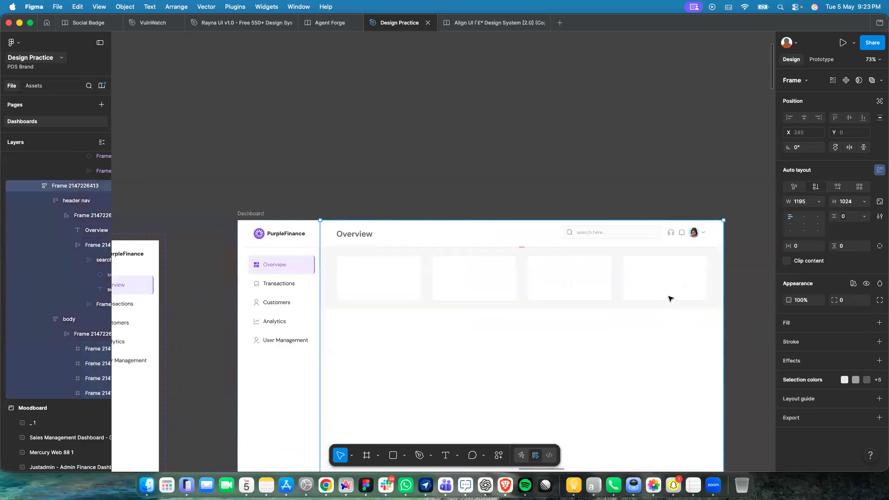
scroll(665, 299, up, 5)
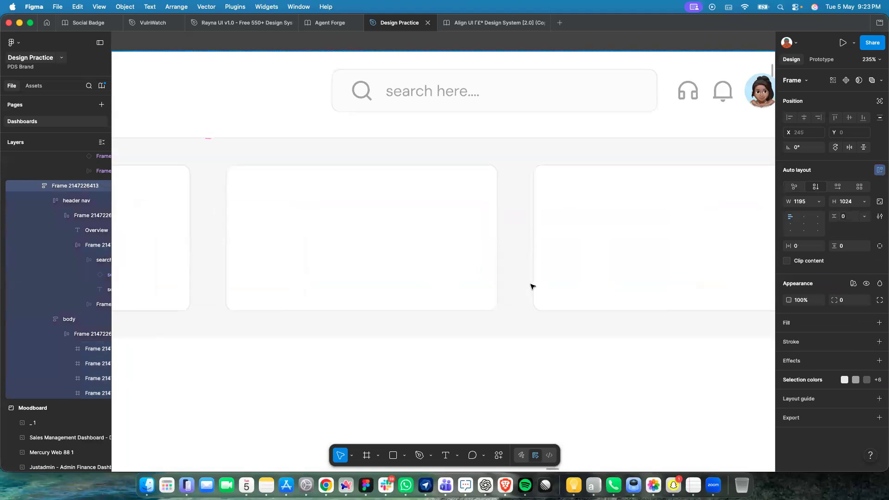
Select the card row, detach its stroke color from the stroke/soft-200 variable and set that color's opacity to 50%.
click(499, 284)
click(499, 284)
click(499, 283)
click(514, 282)
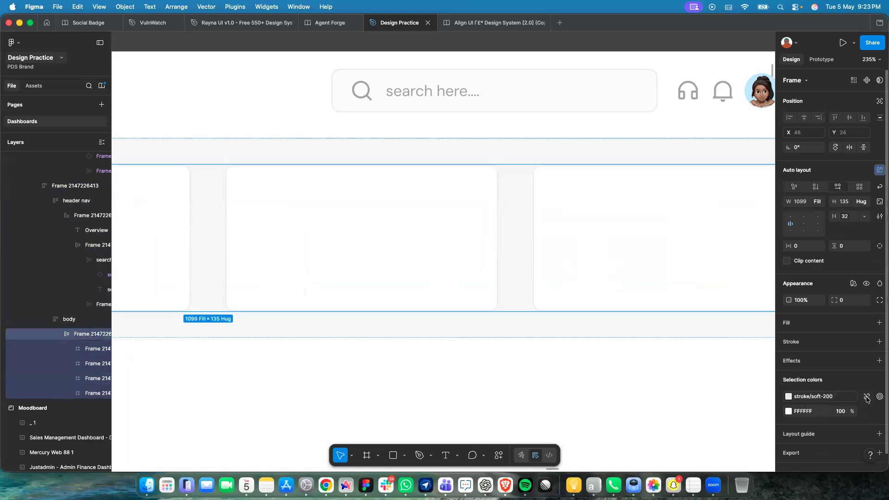
click(867, 397)
click(842, 397)
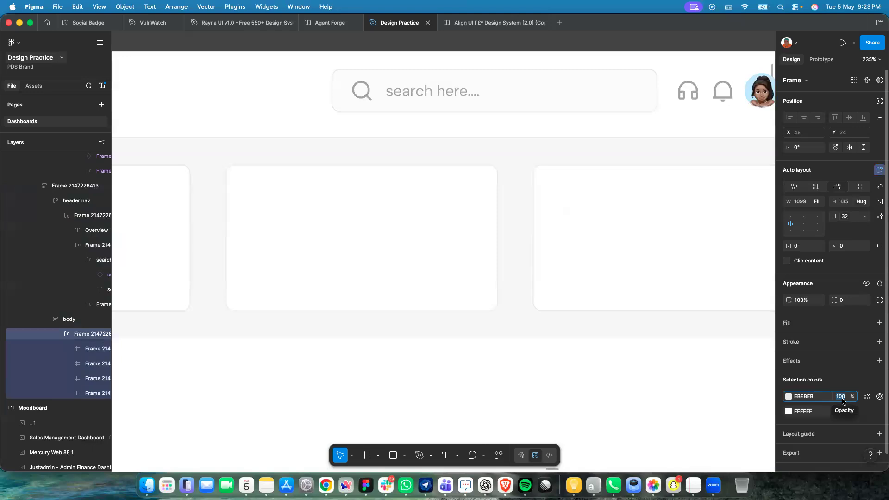
text(50)
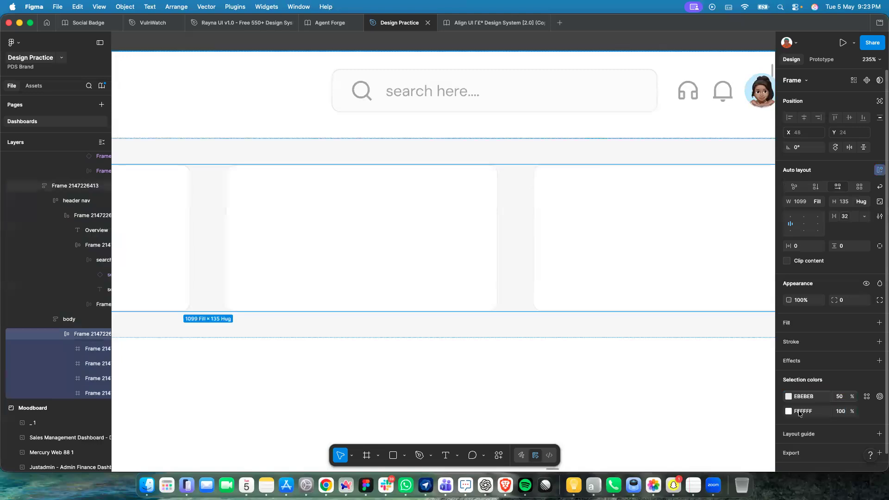
click(645, 347)
scroll(620, 309, down, 5)
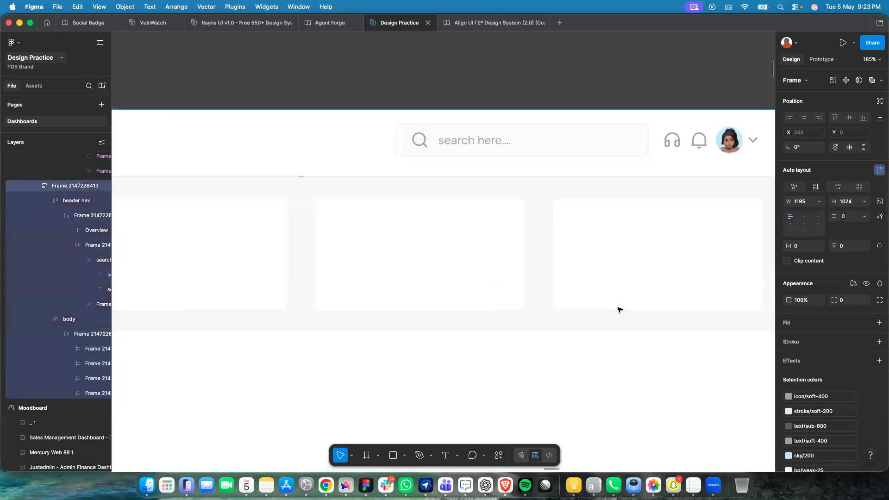
scroll(608, 302, left, 4)
scroll(608, 301, down, 3)
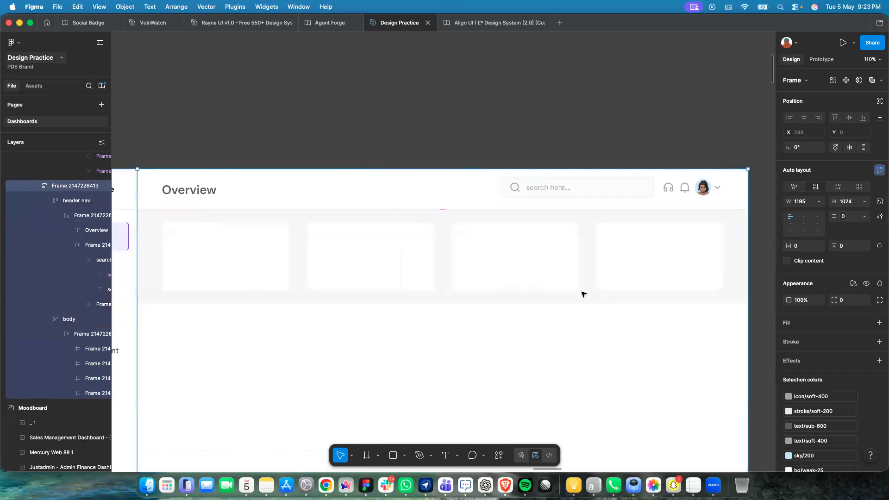
Paste a copy of the row's second card into the body frame below the row and resize the copy to about 703 wide.
click(546, 242)
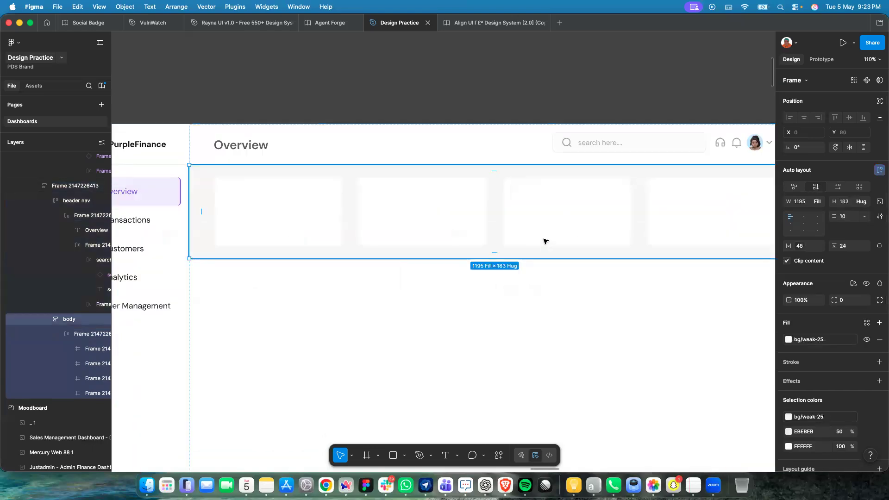
click(546, 241)
scroll(546, 242, down, 5)
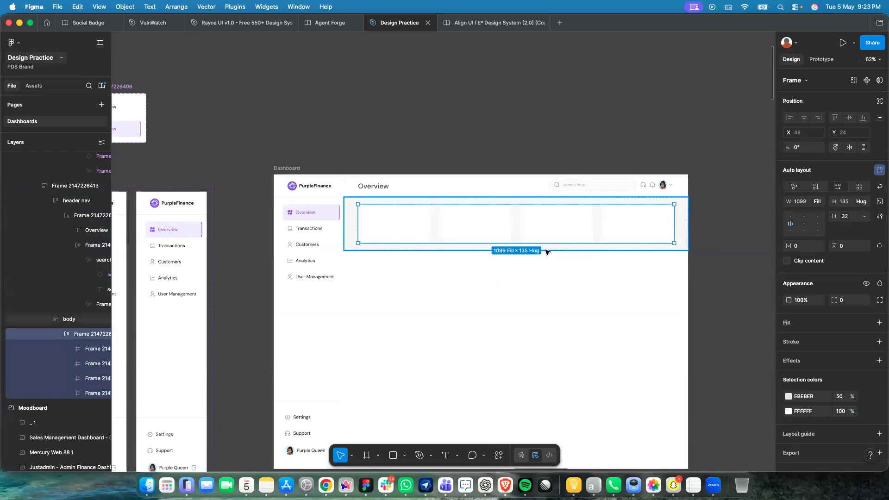
scroll(541, 245, down, 5)
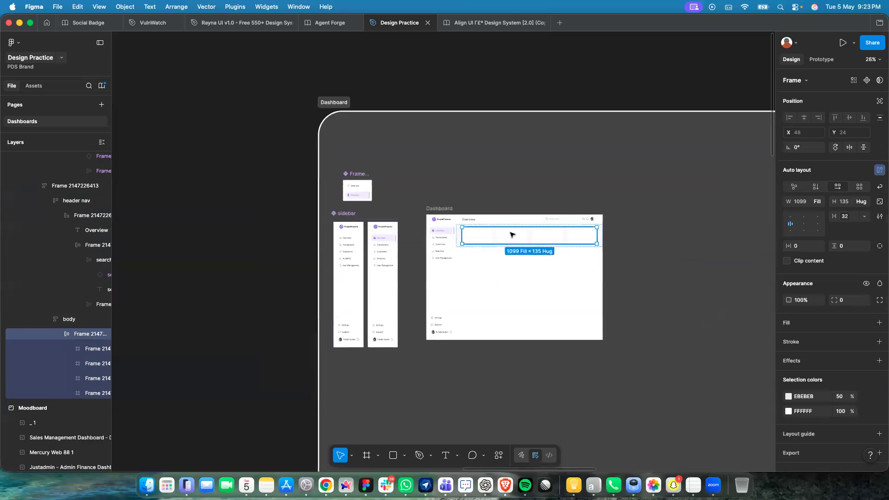
click(512, 235)
scroll(511, 234, up, 5)
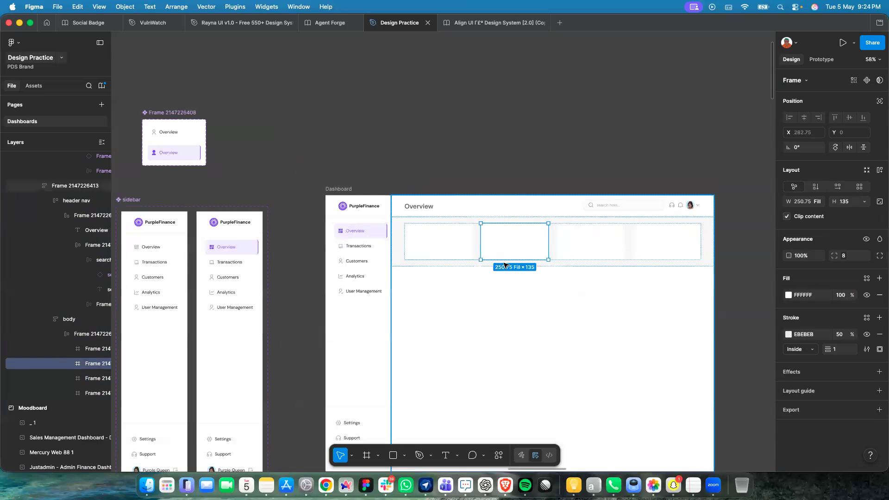
click(504, 263)
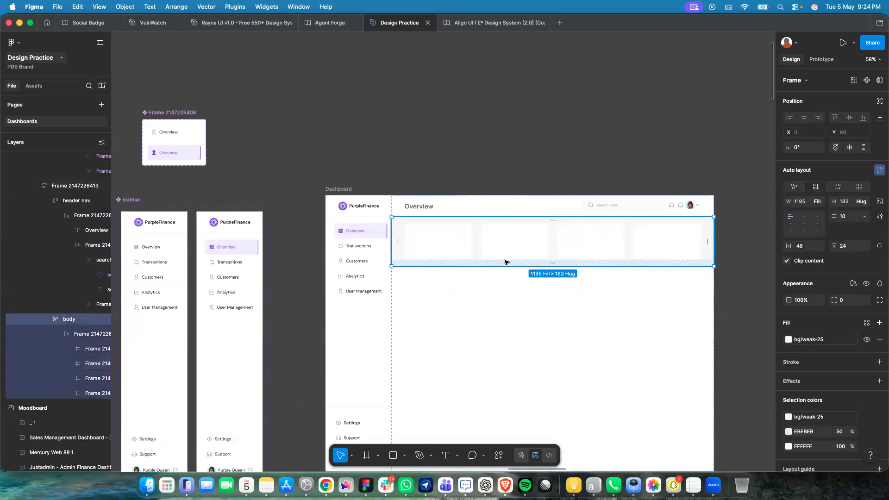
key(ctrl+v)
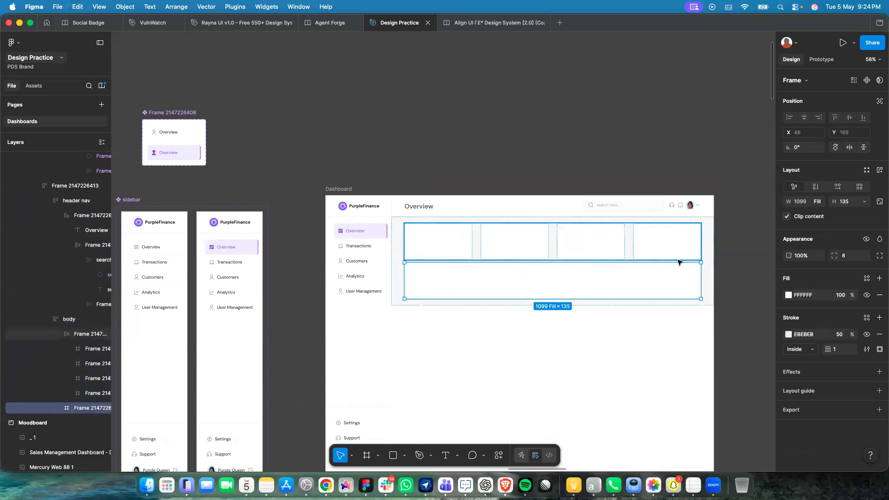
scroll(678, 262, up, 5)
drag(578, 287, 532, 284)
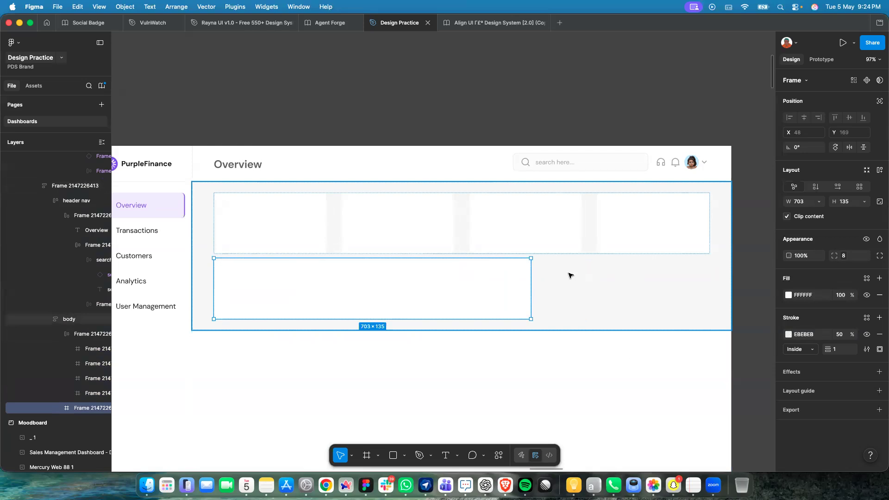
Examine the reference dashboards and widget cards in the Moodboard section for layout ideas.
scroll(569, 275, down, 10)
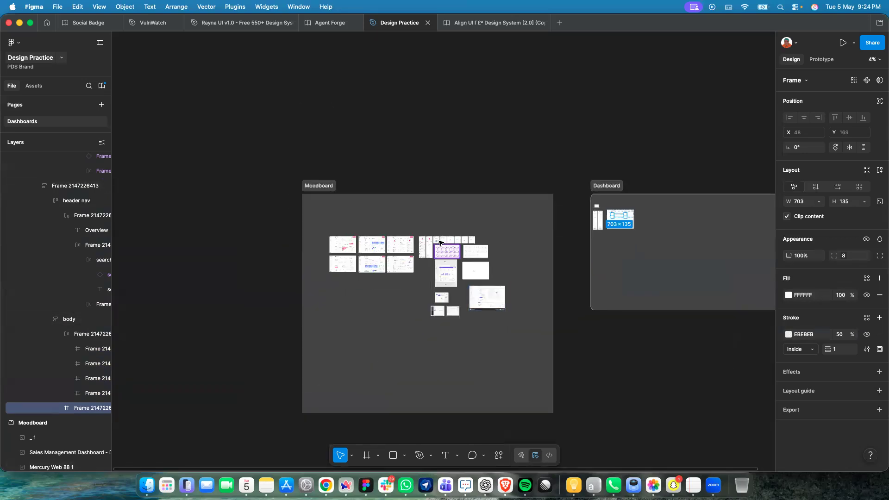
scroll(441, 243, up, 15)
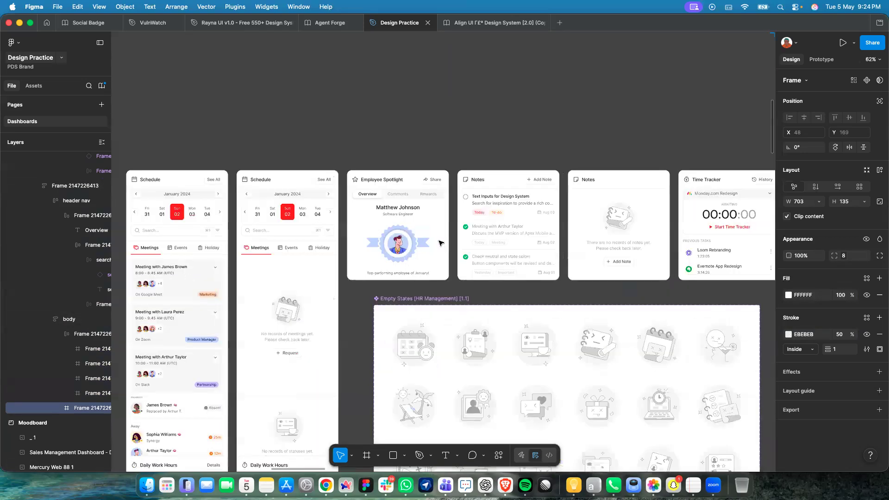
scroll(440, 243, right, 15)
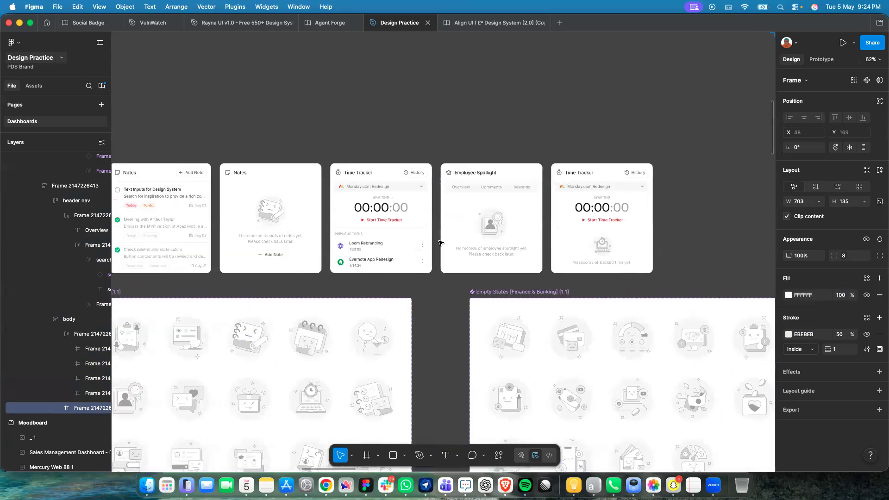
scroll(441, 243, left, 15)
scroll(440, 243, down, 5)
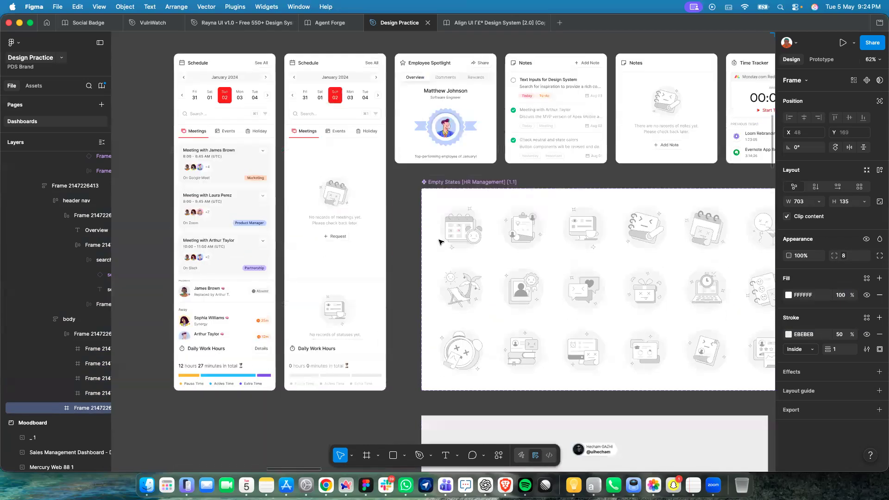
scroll(441, 243, down, 6)
scroll(441, 243, right, 8)
scroll(440, 242, up, 5)
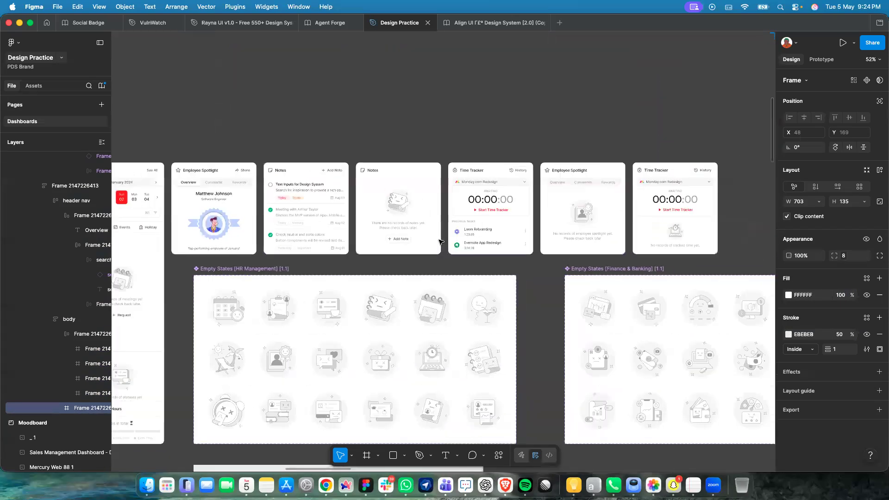
scroll(440, 242, up, 3)
scroll(441, 242, down, 3)
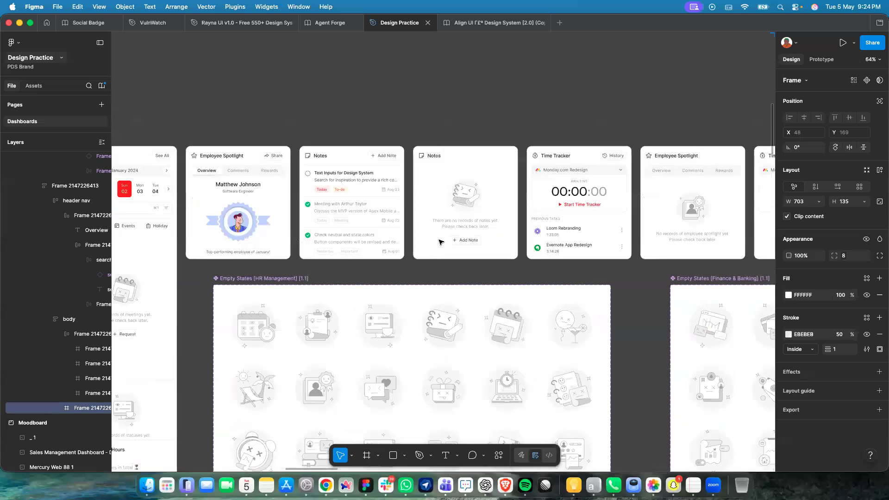
scroll(441, 241, left, 5)
scroll(440, 242, left, 5)
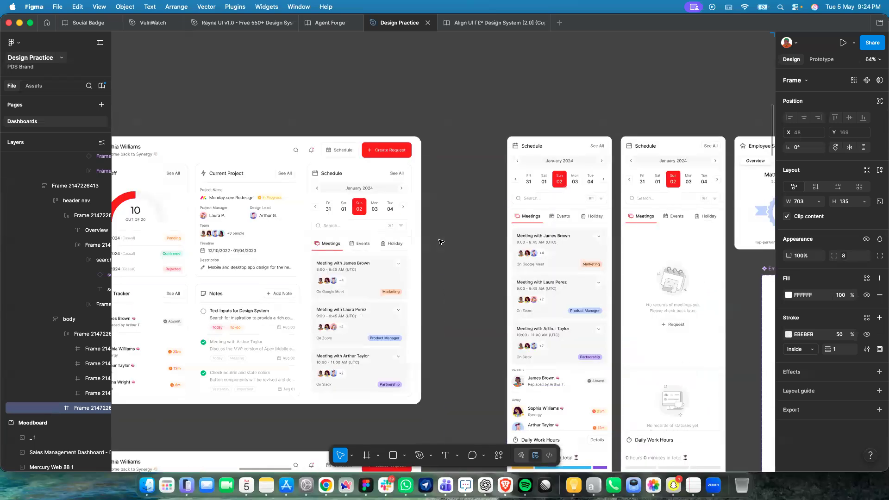
scroll(440, 241, left, 2)
scroll(440, 242, down, 2)
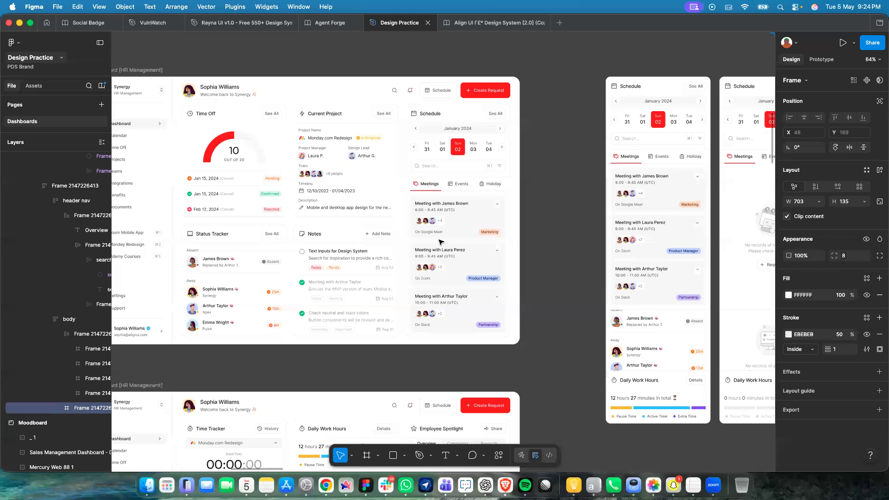
scroll(441, 242, down, 8)
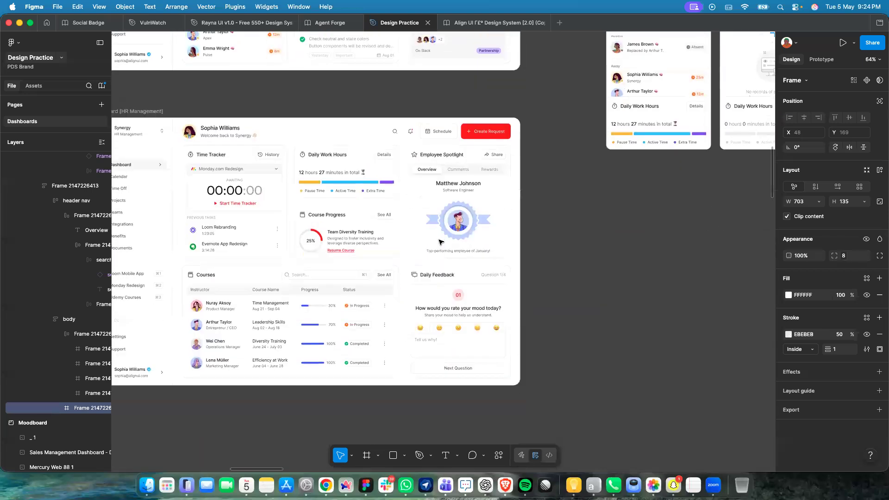
scroll(441, 242, down, 10)
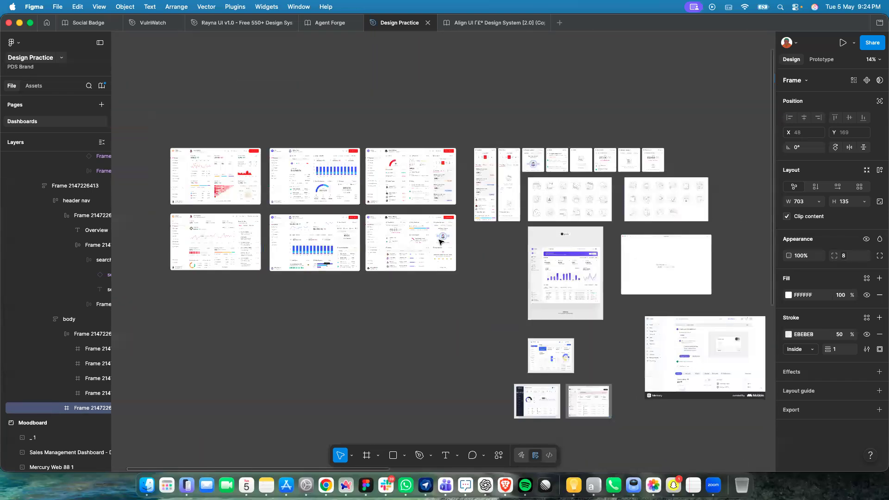
scroll(440, 242, right, 2)
Switch to the V3 Design System file and open its Finance & Banking page.
key(ctrl+Up)
key(ctrl+Left)
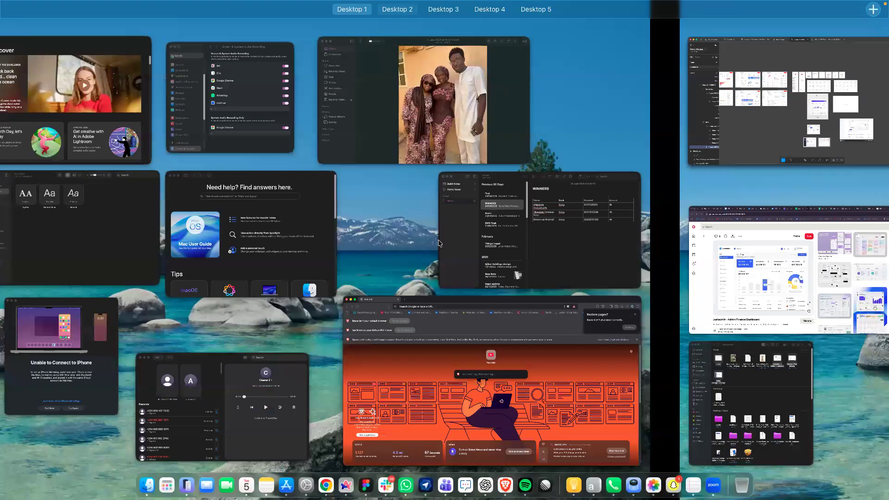
key(ctrl+Right)
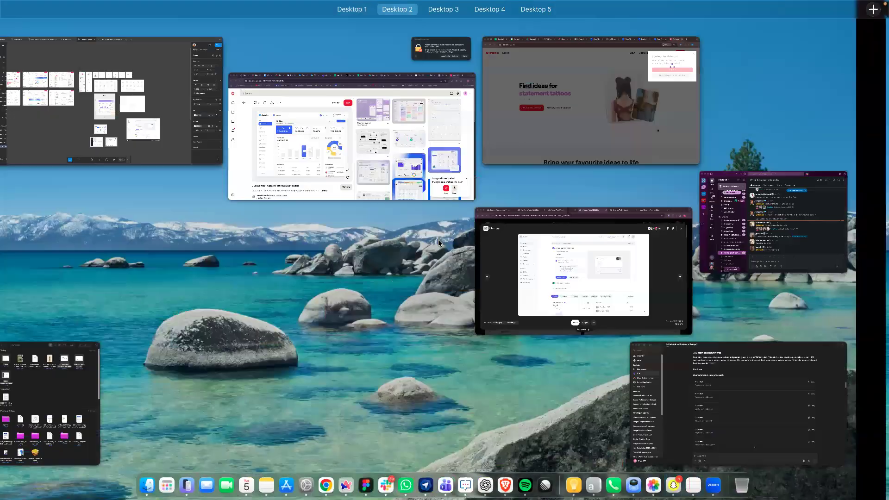
key(ctrl+Right)
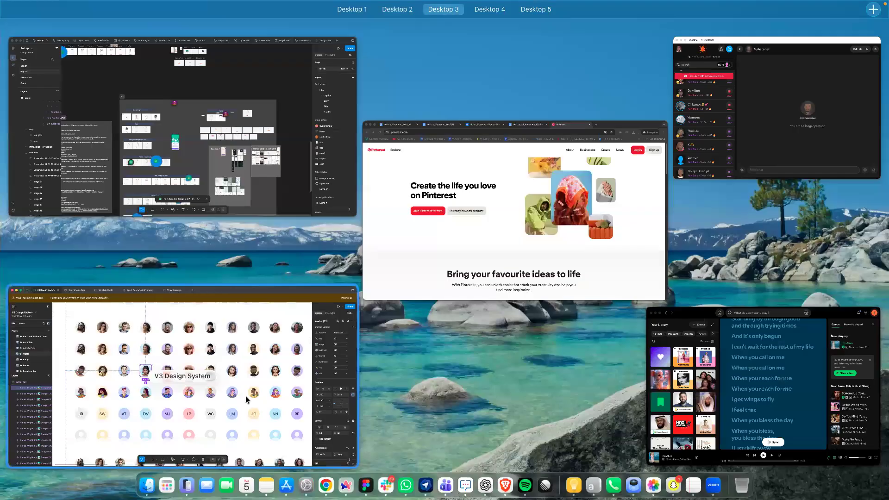
click(245, 396)
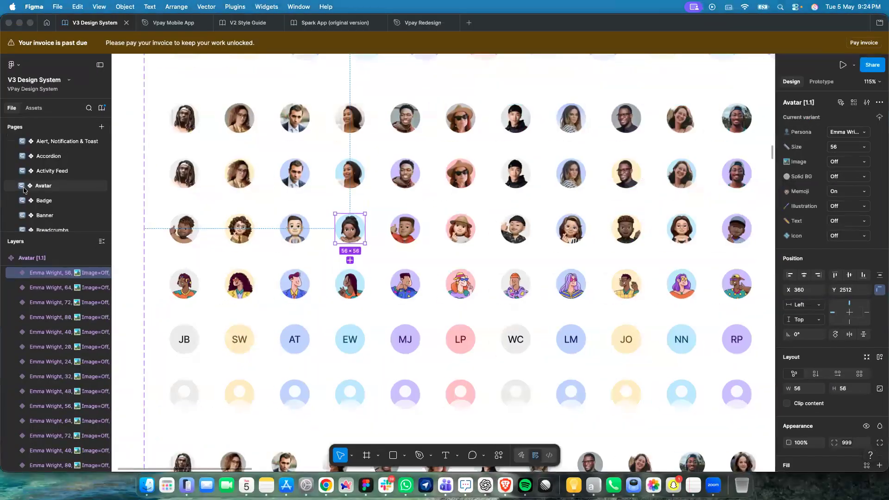
scroll(23, 190, down, 5)
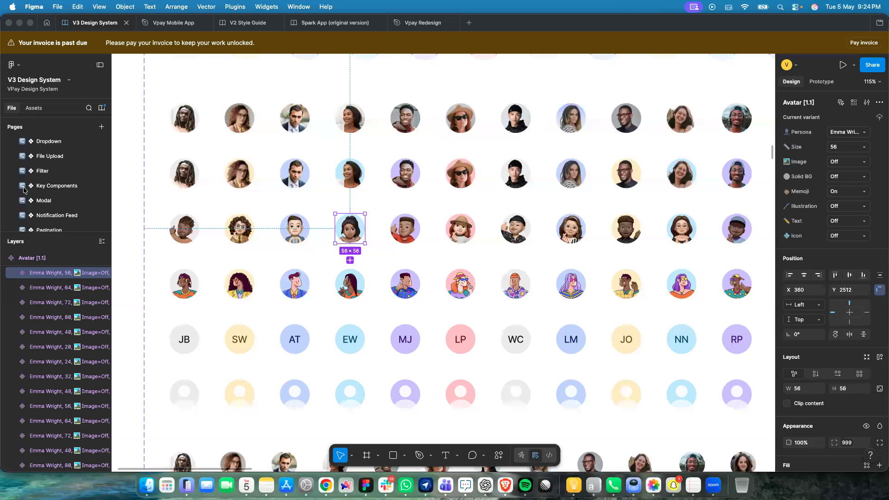
scroll(24, 190, down, 10)
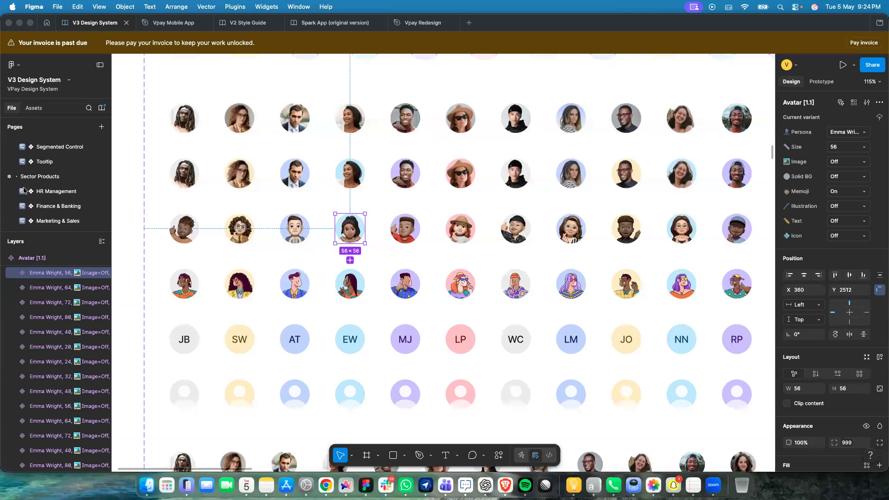
click(57, 165)
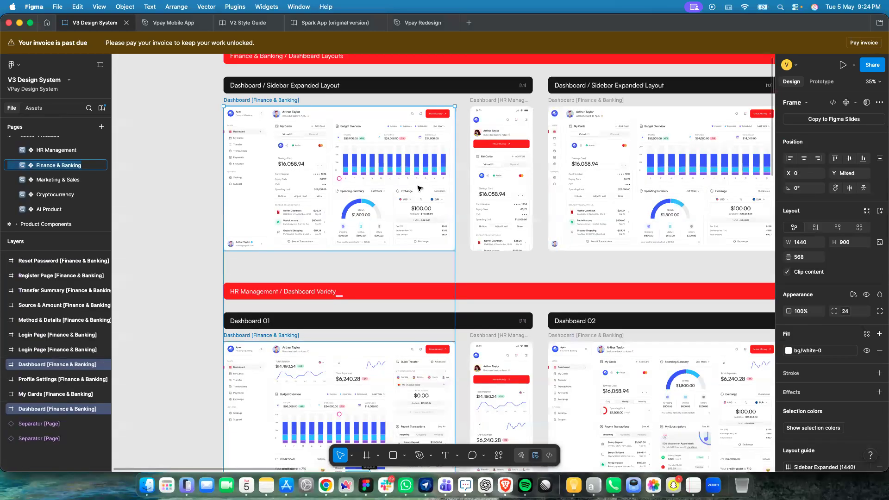
Examine the Finance & Banking dashboard layouts and the Dashboard 01 to 03 variants for card arrangements.
scroll(419, 188, right, 5)
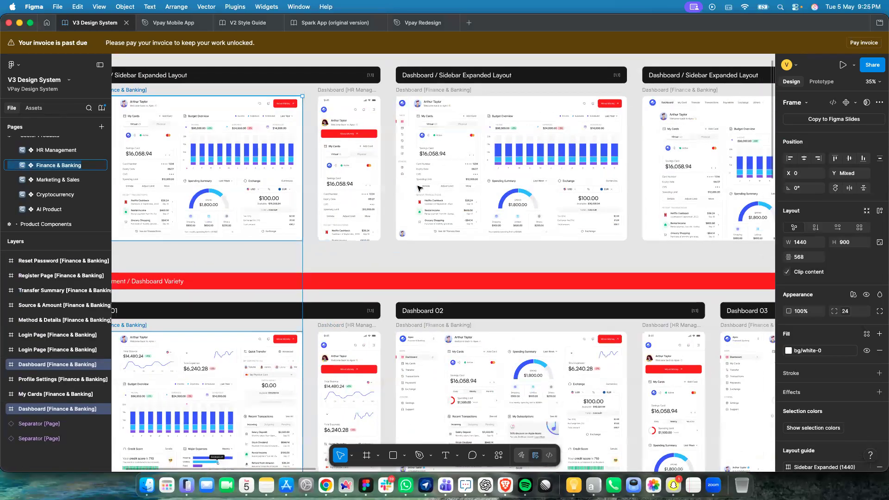
scroll(419, 188, down, 3)
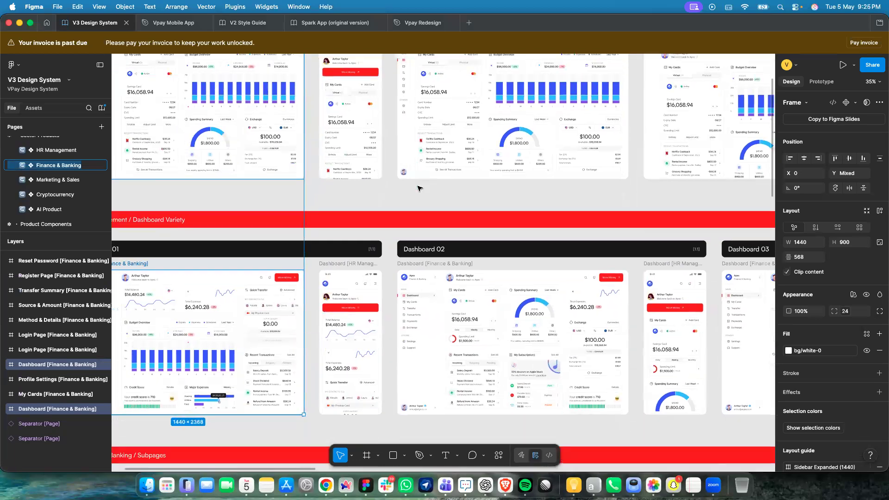
scroll(419, 187, down, 1)
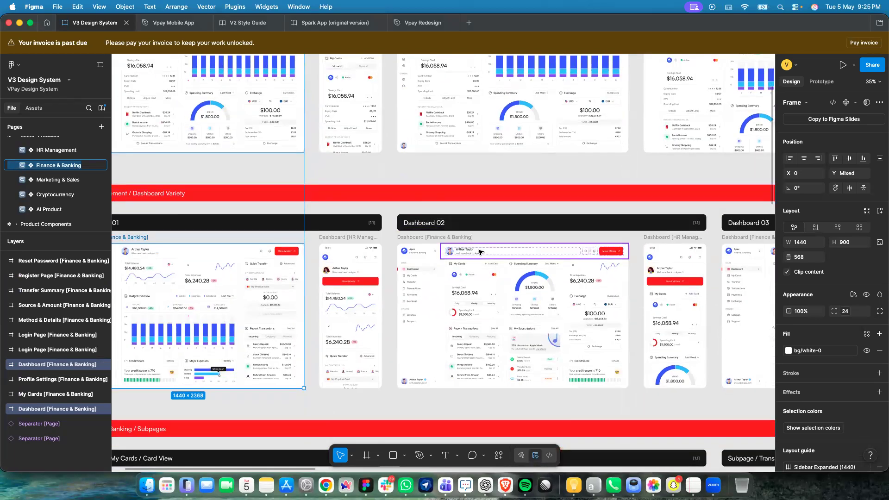
scroll(480, 252, left, 4)
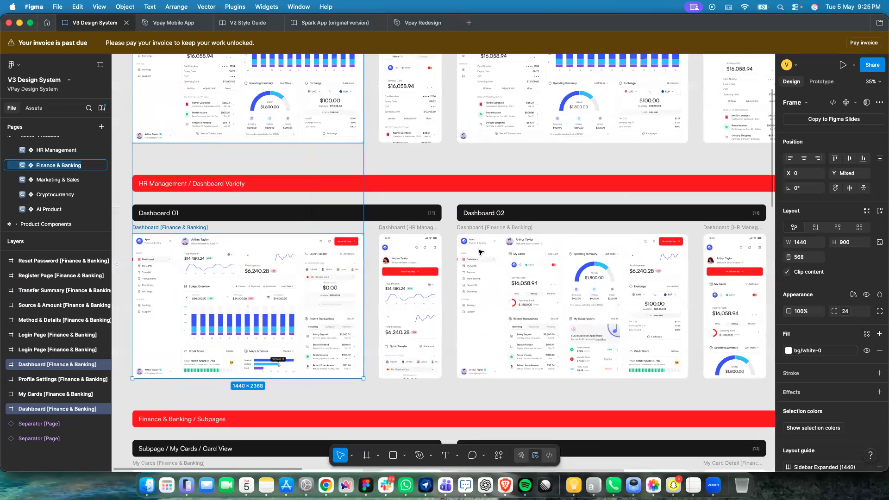
click(480, 252)
scroll(477, 255, right, 15)
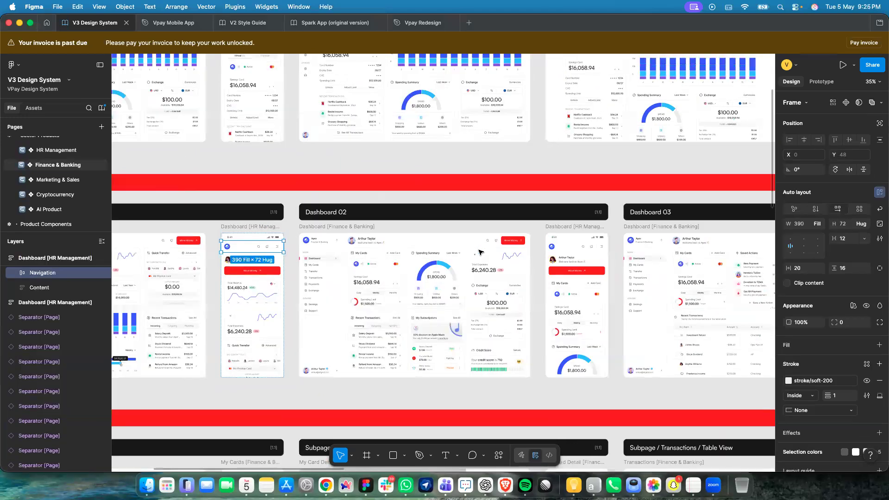
key(ctrl+Up)
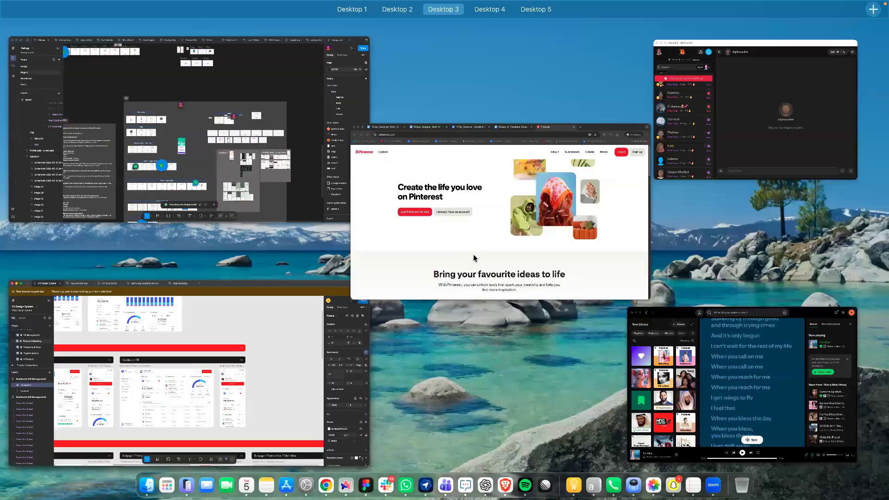
click(295, 350)
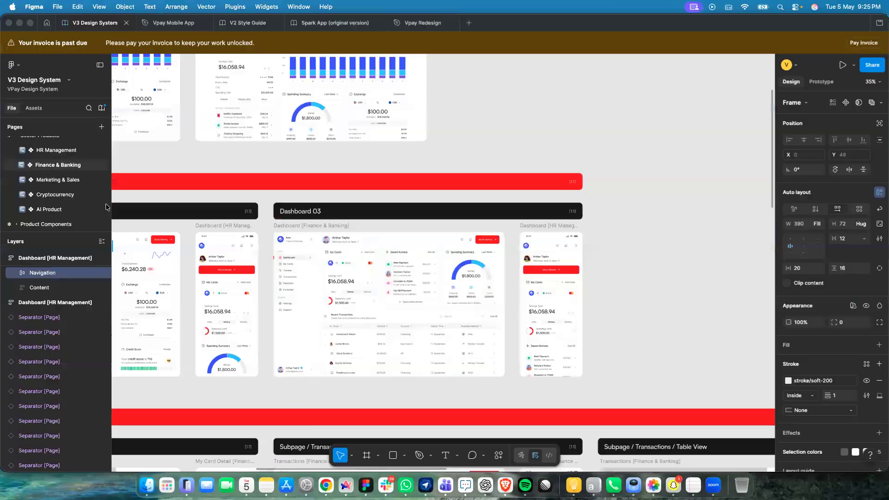
Open the Marketing & Sales page and copy the Recent Activities panel from the desktop Analytics Page frame.
click(59, 153)
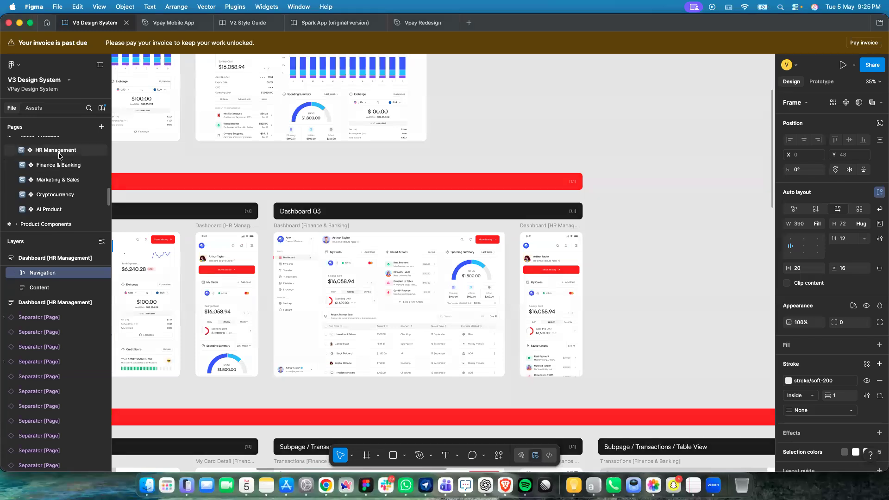
click(55, 180)
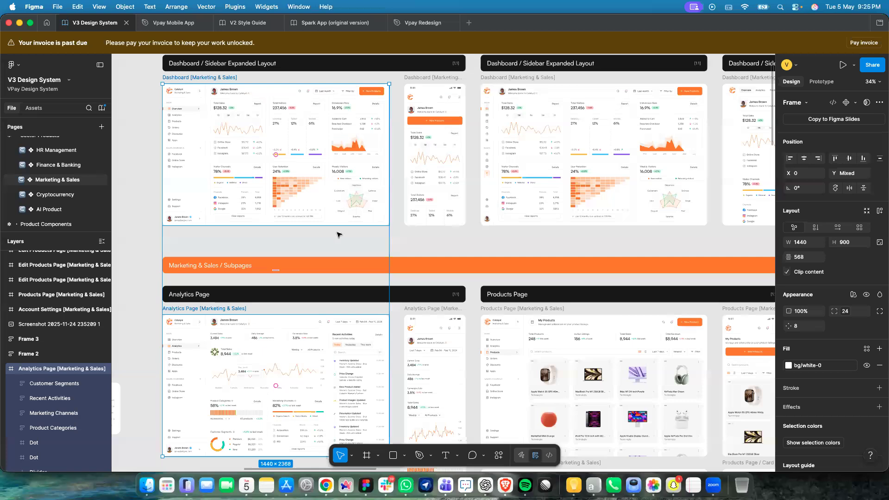
scroll(337, 234, down, 3)
scroll(343, 291, up, 5)
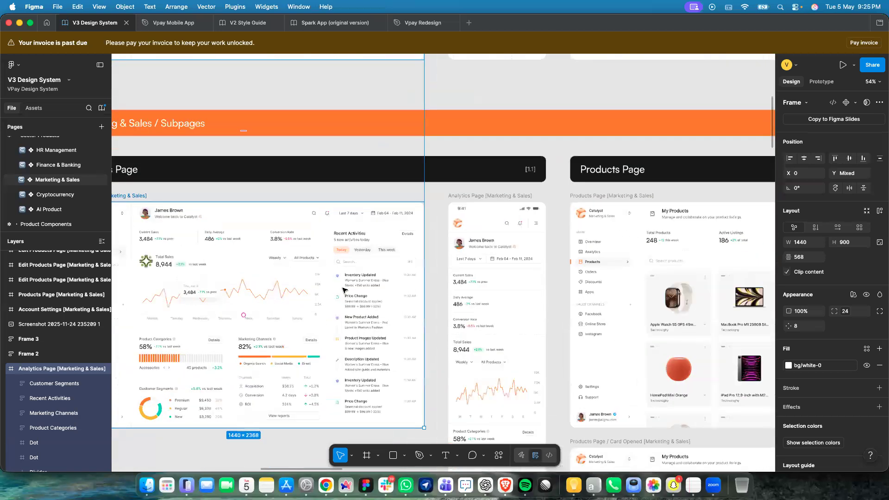
click(344, 291)
click(311, 255)
click(369, 262)
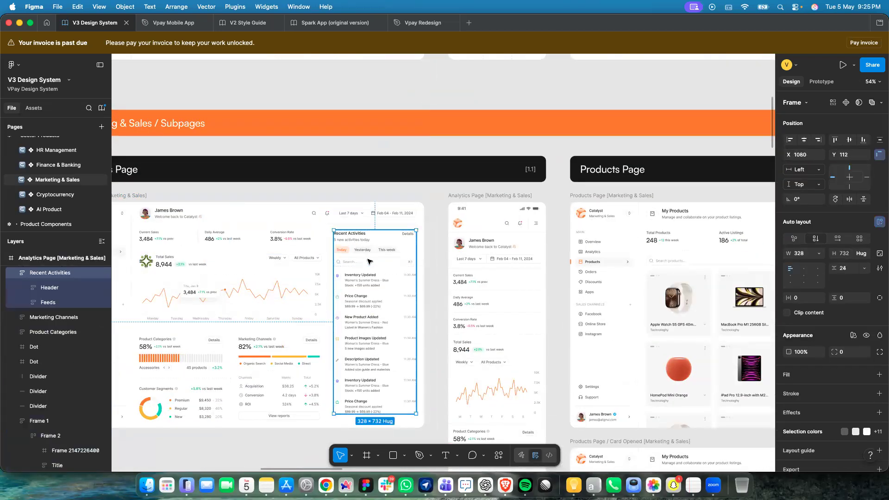
Examine the Marketing & Sales dashboard layouts and subpages for further design references.
scroll(367, 280, down, 3)
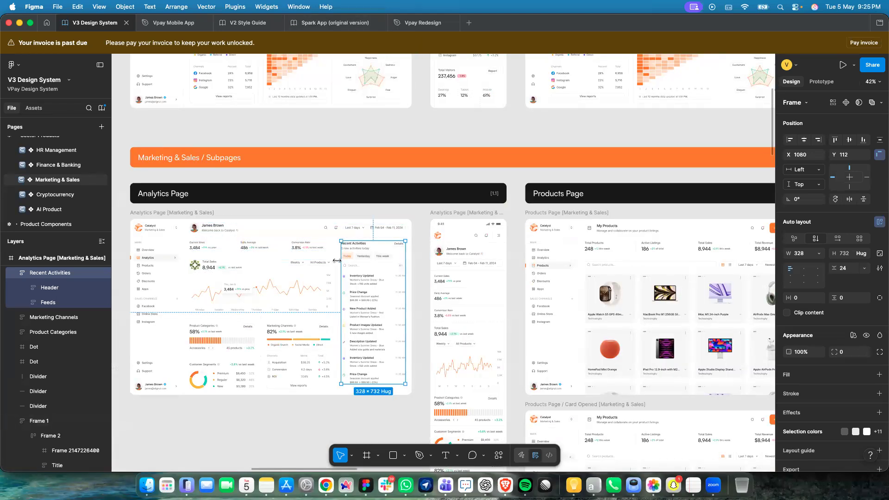
scroll(337, 260, down, 5)
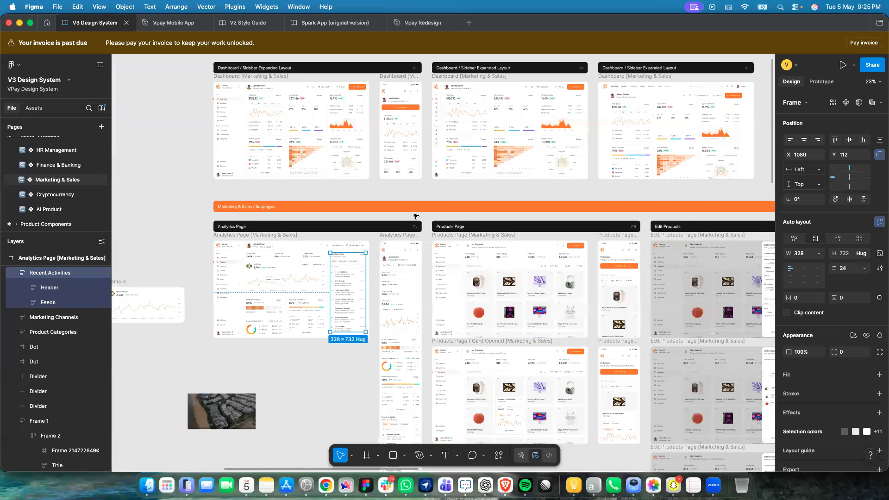
scroll(415, 216, up, 3)
scroll(416, 215, down, 3)
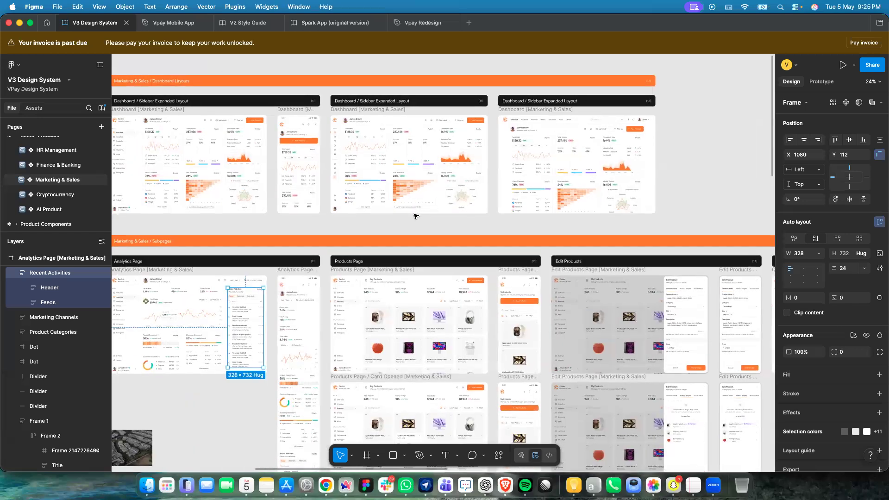
scroll(416, 216, down, 2)
scroll(415, 216, left, 4)
scroll(412, 213, up, 4)
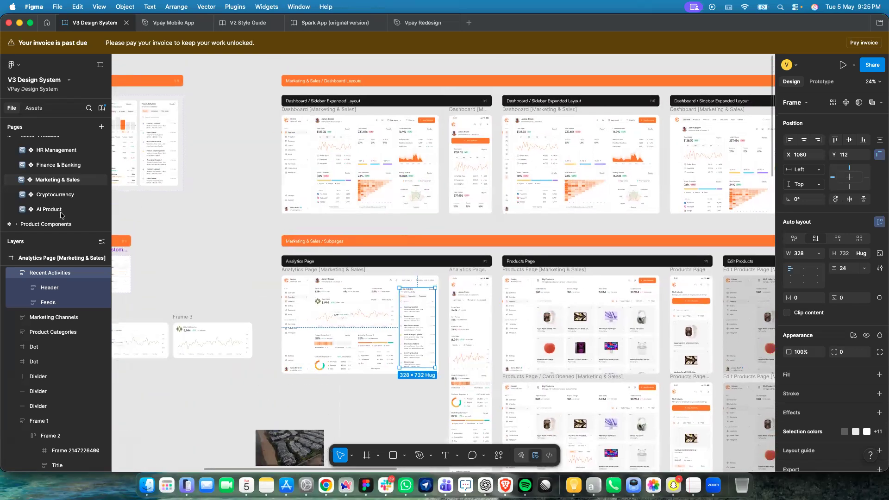
Open the Widgets page and examine the Finance & Banking widgets, from transactions and spending cards to exchange and currency lists.
scroll(61, 215, down, 2)
scroll(61, 215, down, 5)
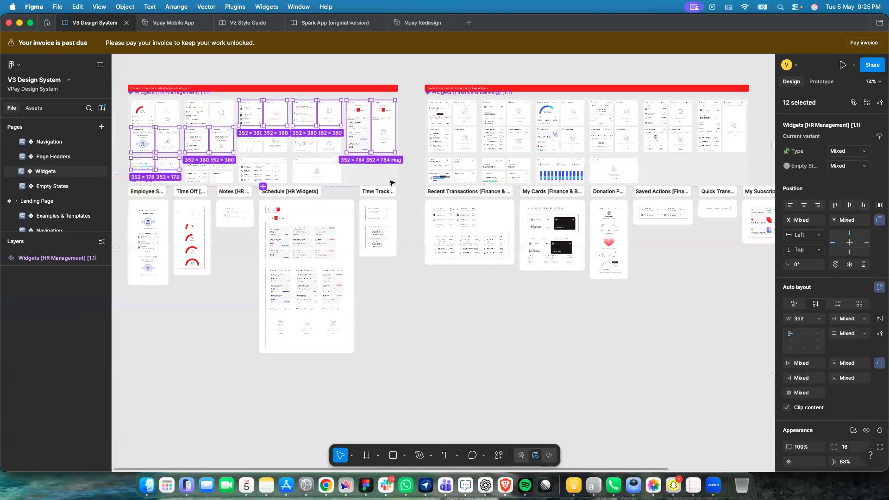
scroll(414, 216, up, 5)
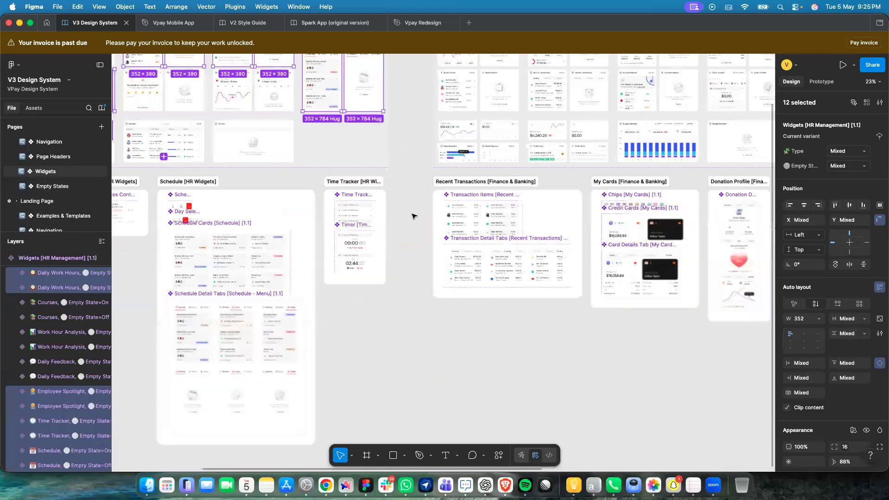
scroll(418, 204, up, 8)
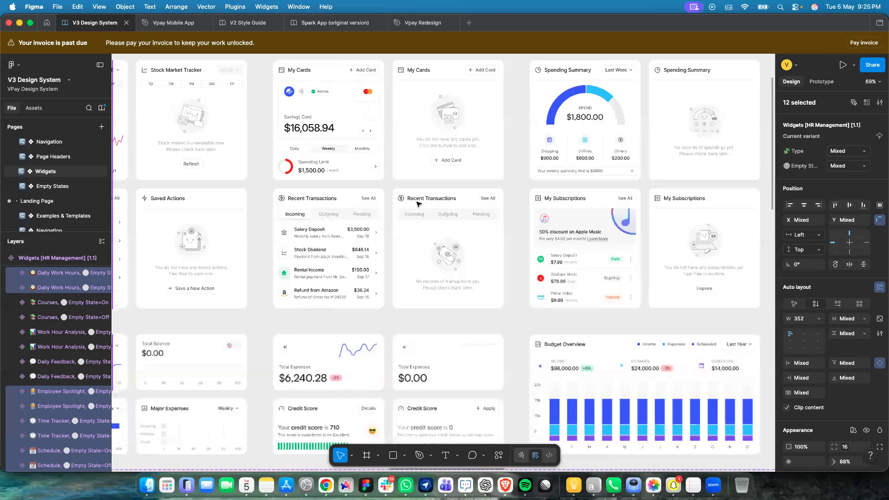
scroll(419, 203, down, 2)
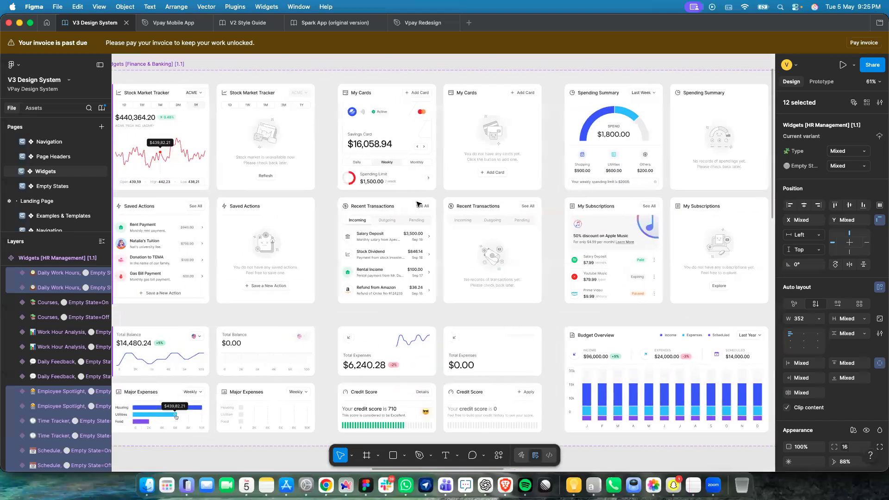
scroll(418, 204, down, 2)
scroll(419, 204, down, 2)
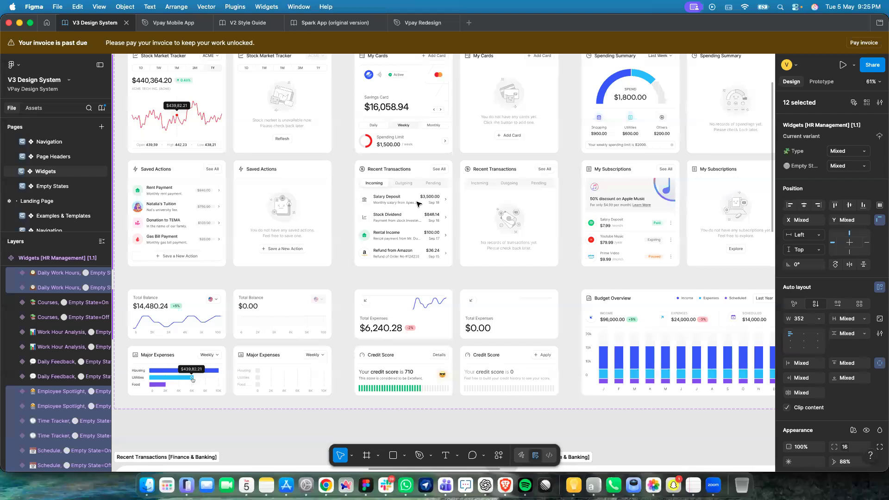
scroll(418, 204, right, 10)
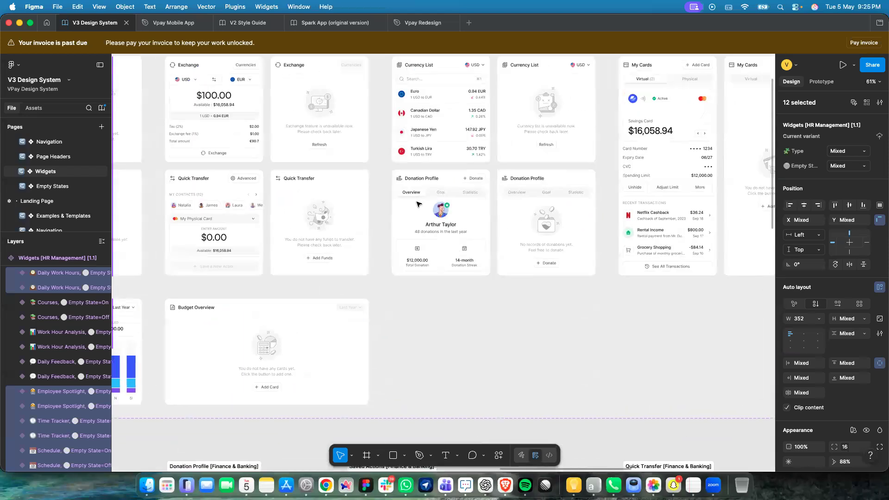
scroll(419, 204, right, 4)
scroll(419, 204, up, 3)
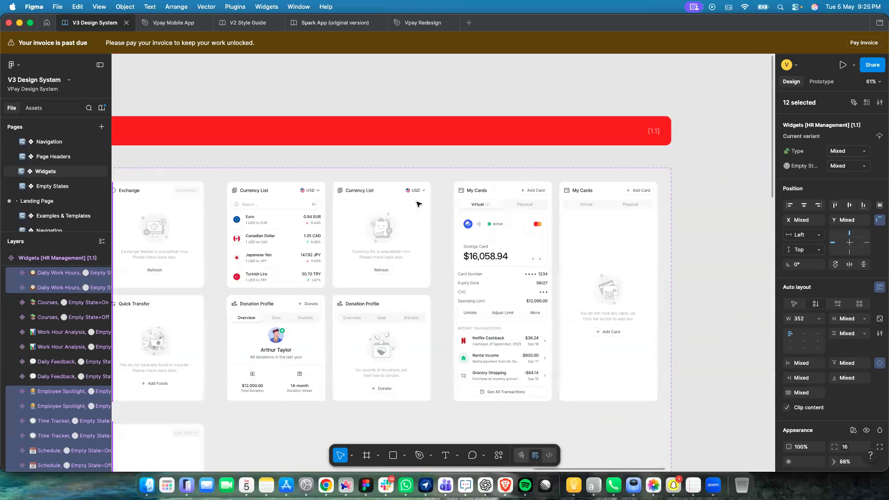
Return to the Design Practice file and paste the copied Recent Activities panel on the canvas beside the Dashboard frame.
key(ctrl+Up)
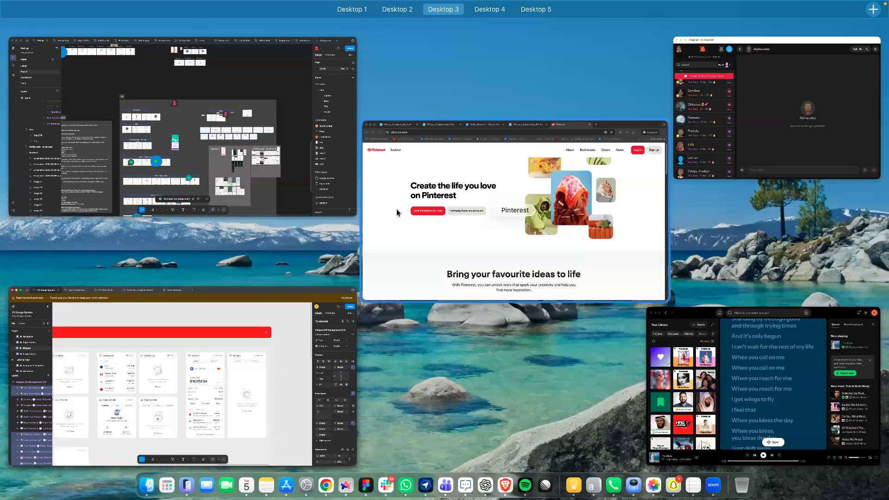
key(ctrl+Right)
key(ctrl+Right)
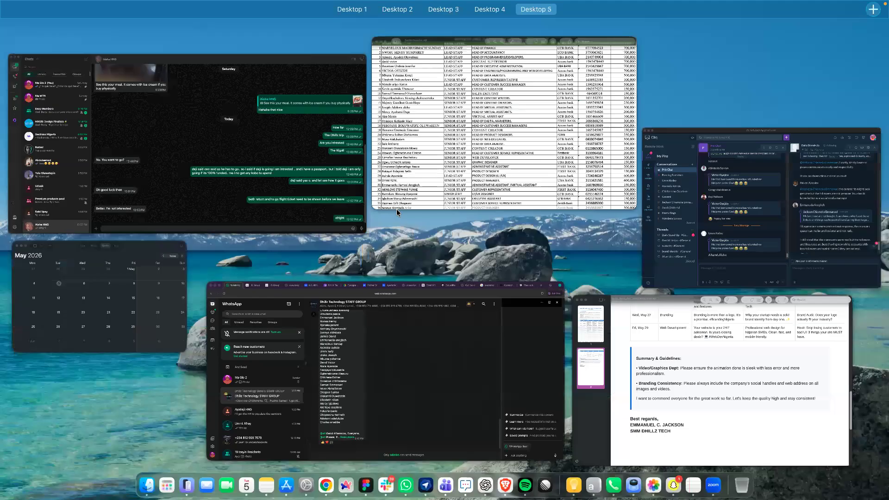
key(ctrl+Left)
key(ctrl+Left)
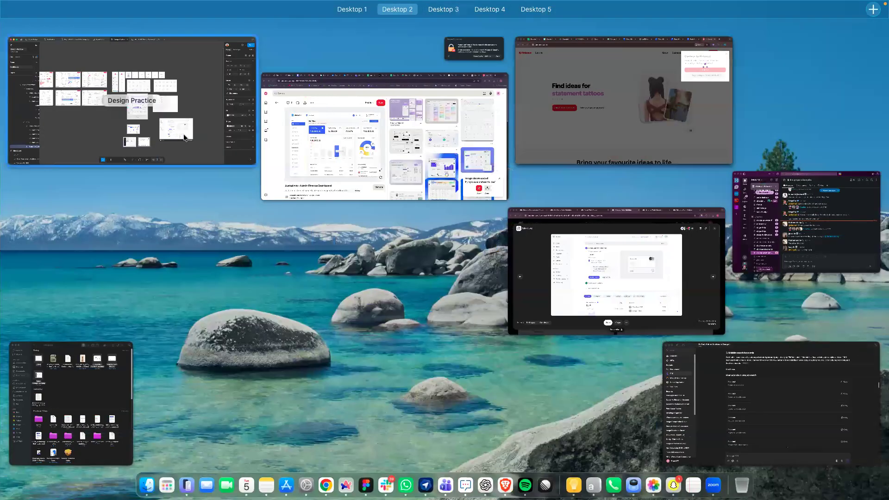
click(184, 138)
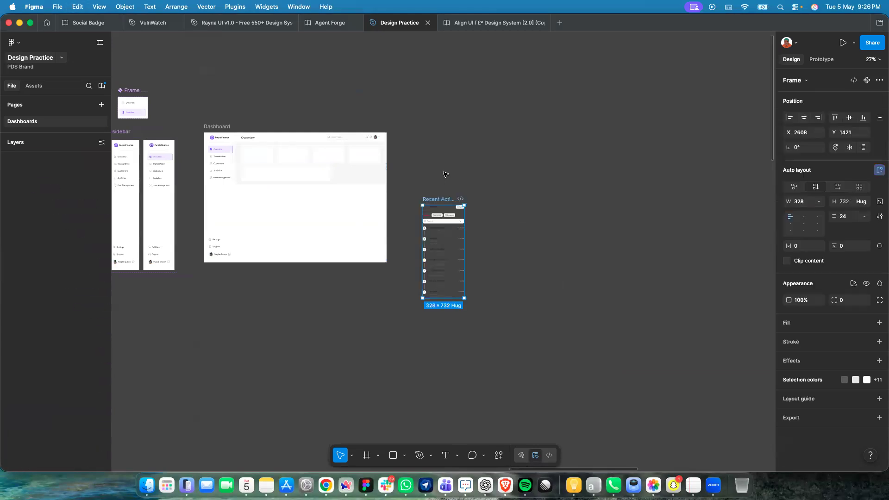
Duplicate the wide card below the four-card row inside the body frame.
scroll(304, 181, up, 5)
click(305, 175)
click(308, 175)
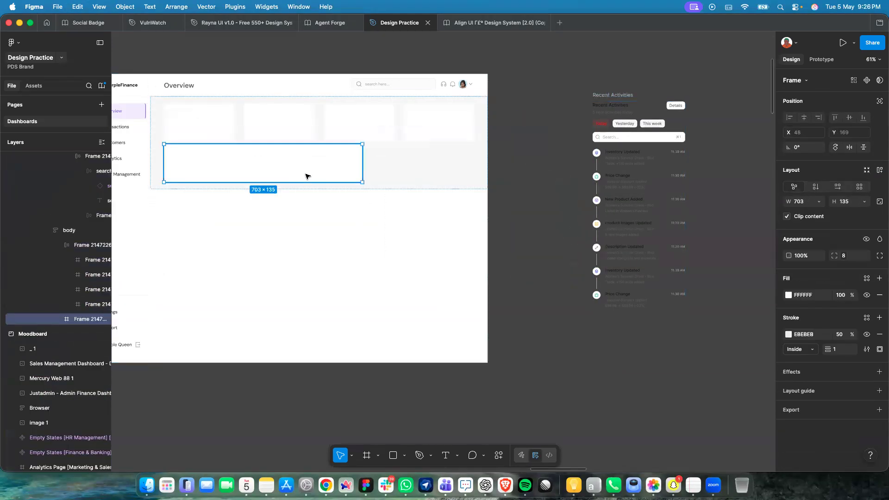
key(super+d)
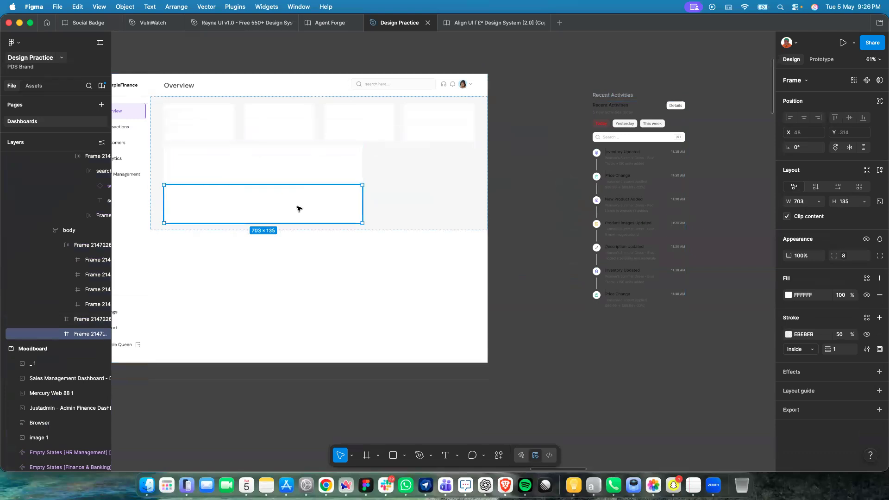
Group the two wide cards below the four-card row into an auto layout frame with horizontal flow.
shift+click(304, 167)
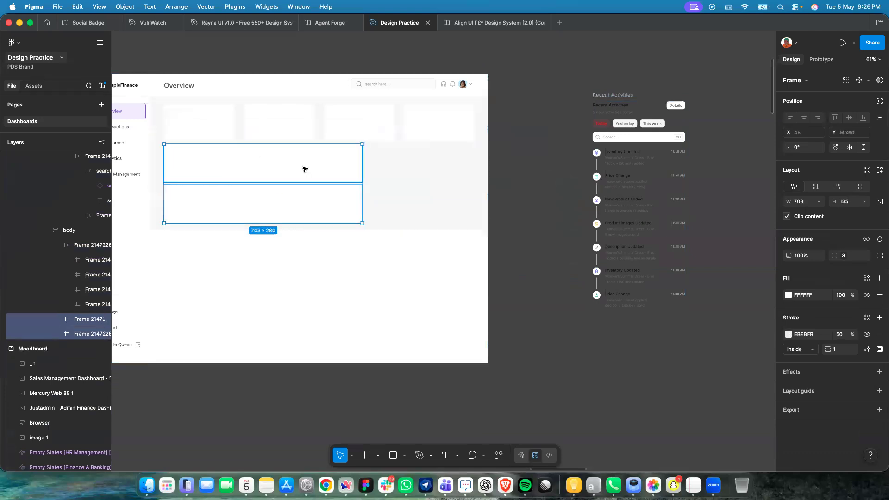
key(shift+a)
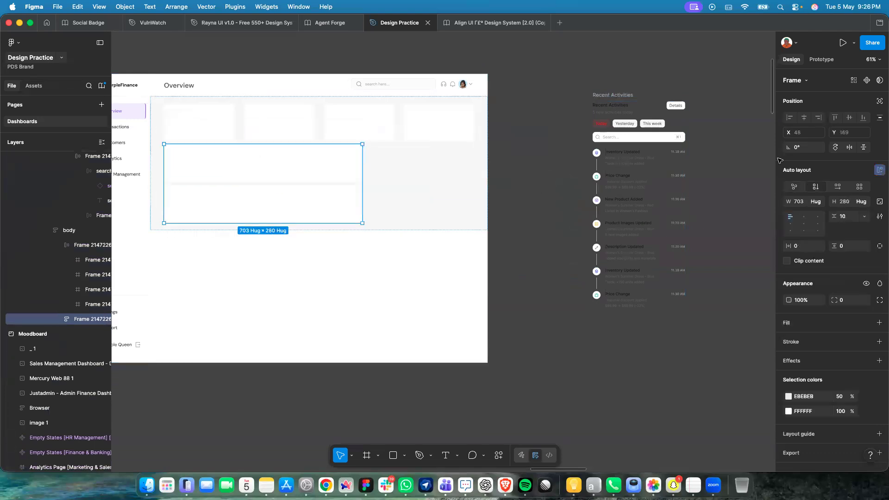
click(838, 186)
Narrow the second wide card to 386 px so its edge lines up with the four-card row above.
click(453, 163)
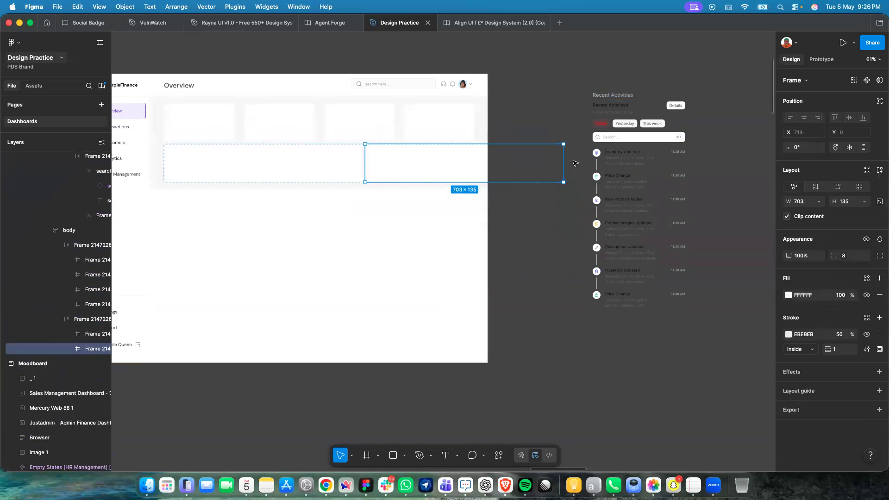
drag(561, 165, 474, 171)
scroll(472, 170, up, 10)
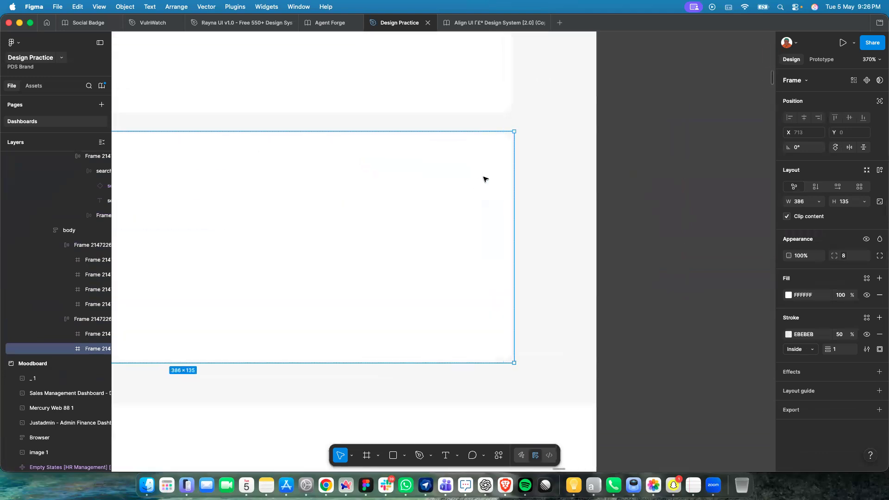
scroll(444, 260, down, 5)
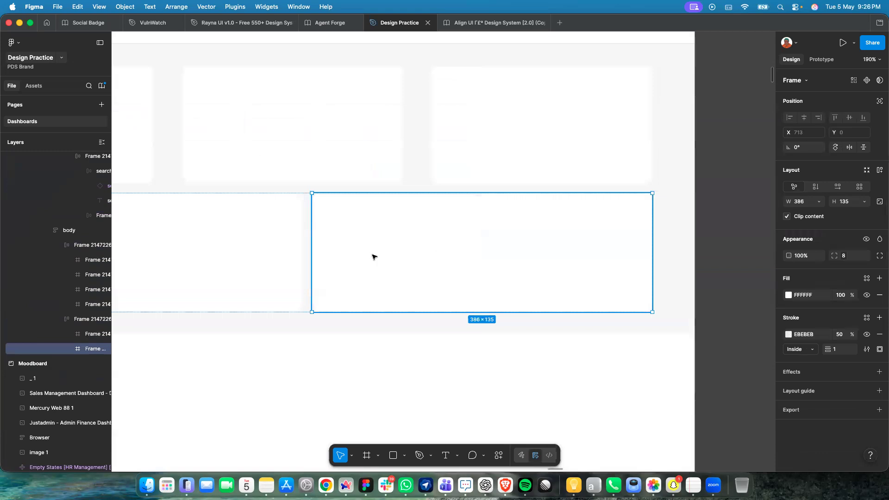
Apply the spacing-32 variable to the gap between the two cards in the lower row.
click(305, 272)
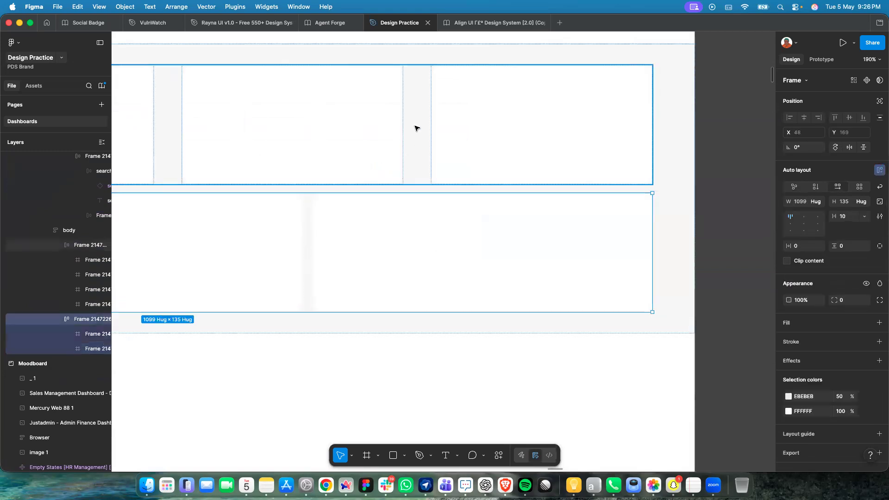
scroll(417, 129, down, 3)
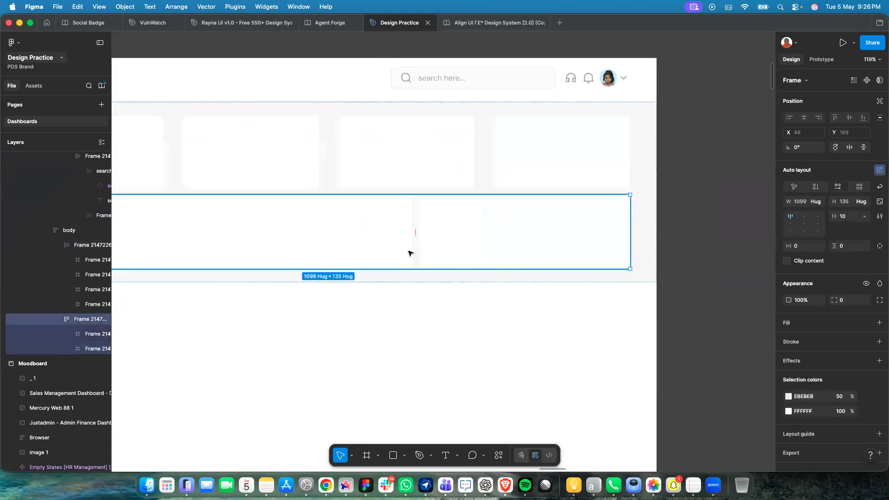
click(866, 216)
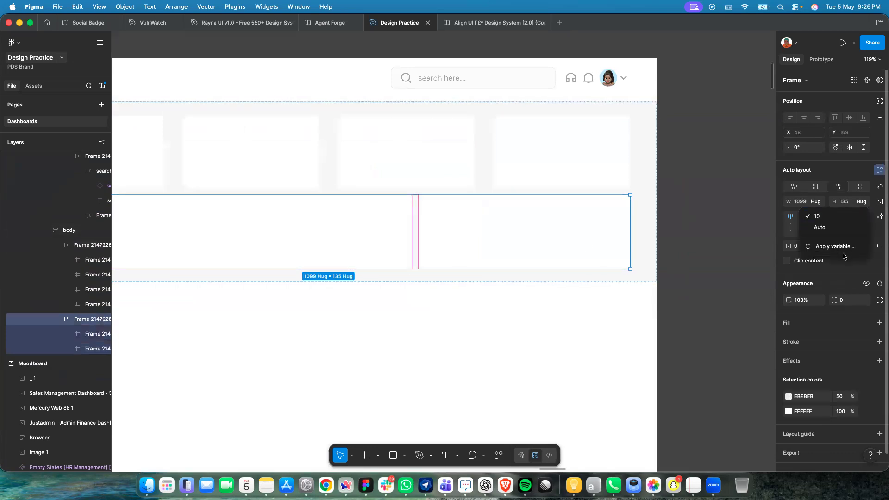
click(849, 246)
scroll(849, 362, down, 2)
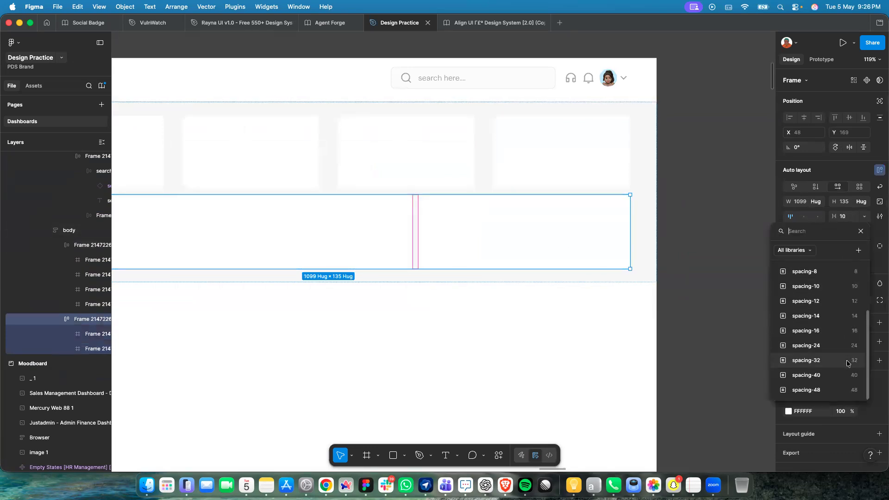
click(849, 361)
scroll(591, 221, down, 5)
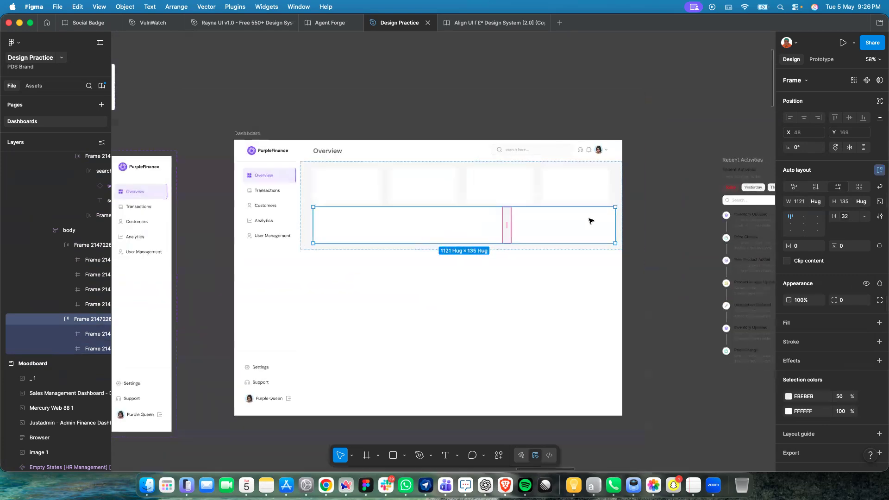
Make both cards in the lower row fill their container's width.
key(Return)
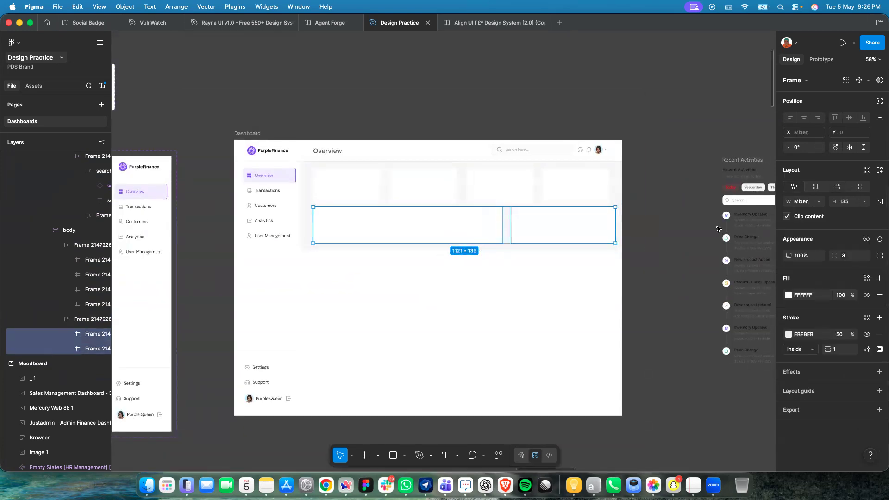
click(819, 207)
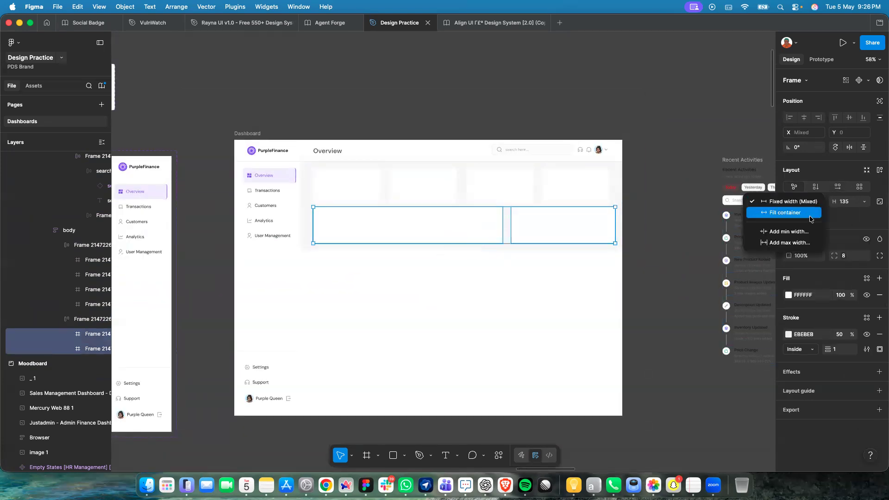
click(812, 218)
Widen the first card in the lower row to about 716 px.
click(510, 236)
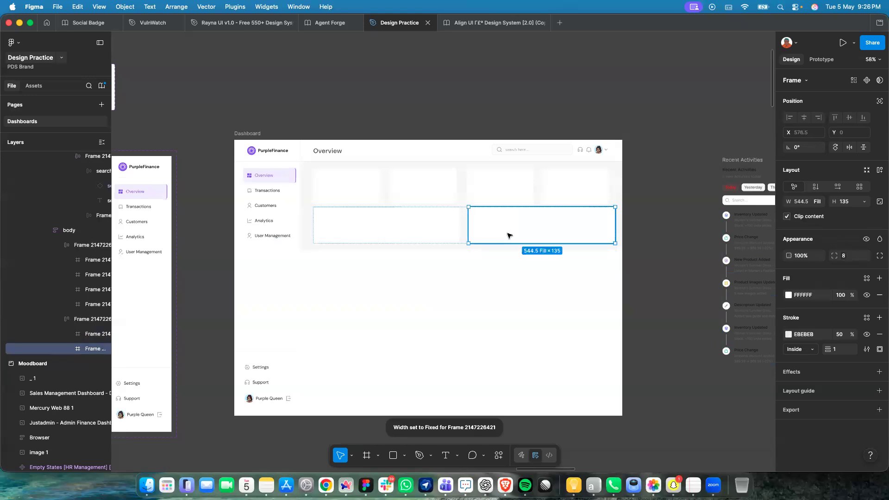
scroll(441, 278, up, 5)
right_click(296, 261)
click(294, 255)
drag(385, 253, 462, 242)
scroll(470, 240, down, 5)
scroll(471, 240, up, 2)
Apply the spacing-32 variable to the body frame's vertical gap between the two card rows.
click(512, 144)
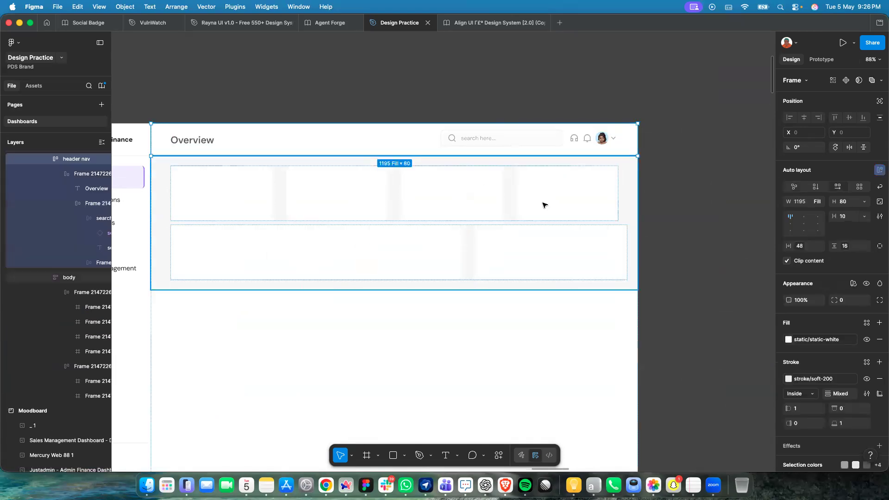
click(626, 220)
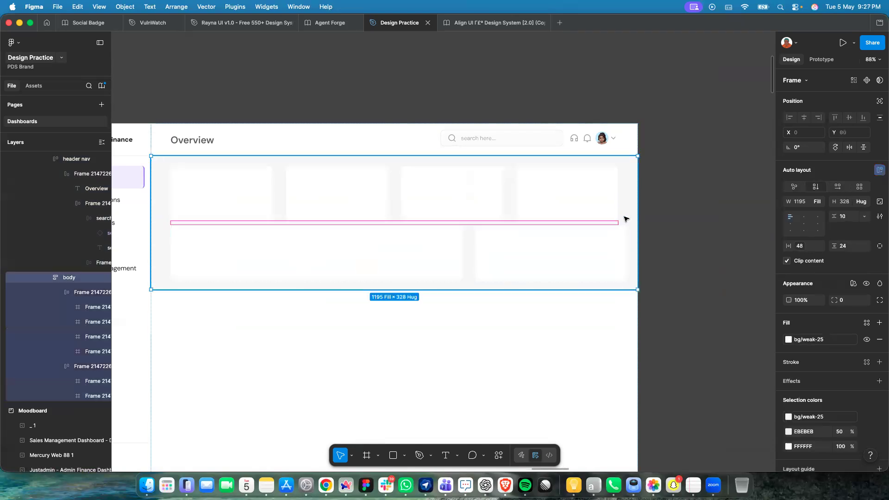
click(865, 218)
click(855, 247)
scroll(838, 362, down, 4)
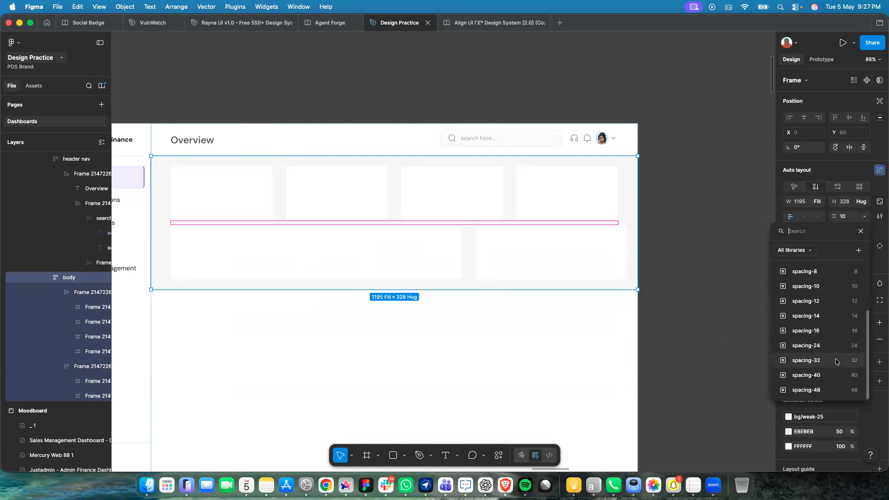
click(837, 361)
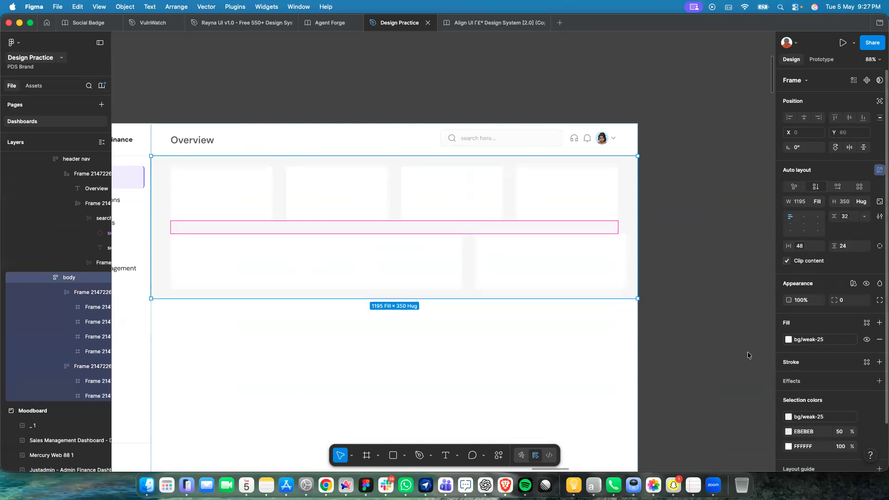
Try vertical flow and hug width on the lower card row, then restore horizontal flow and make it fill the body's width.
click(593, 262)
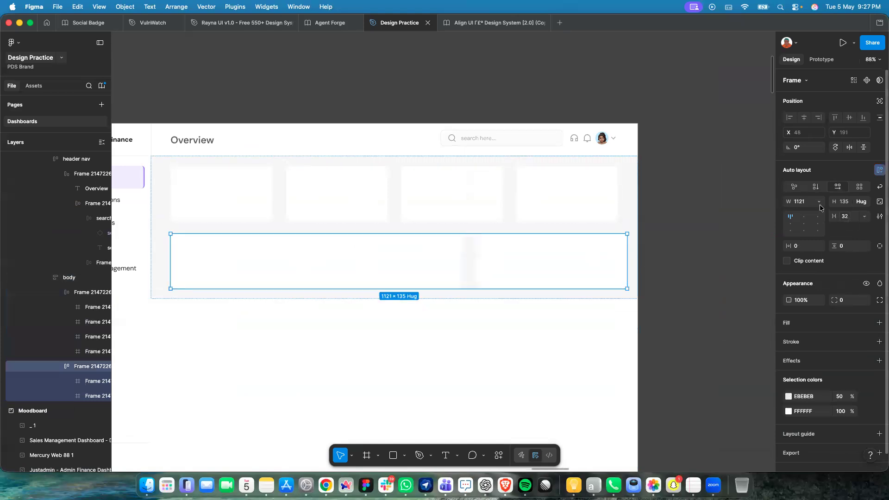
click(816, 186)
click(818, 202)
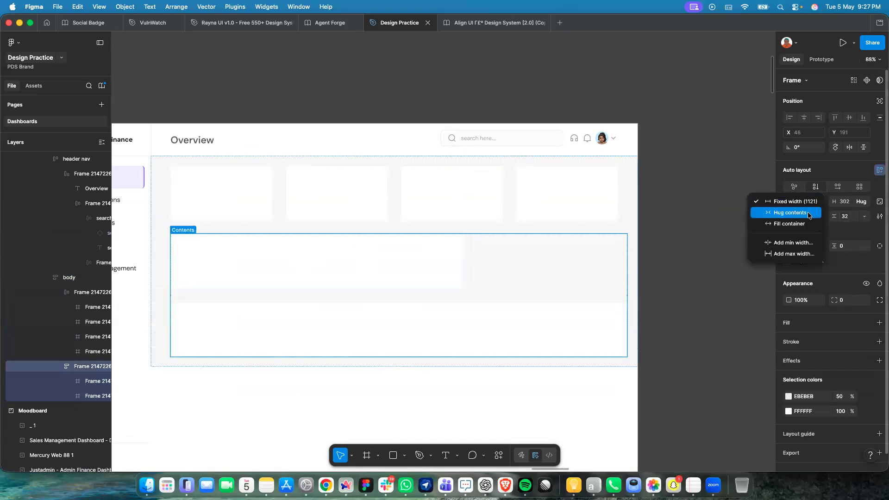
click(811, 214)
click(838, 186)
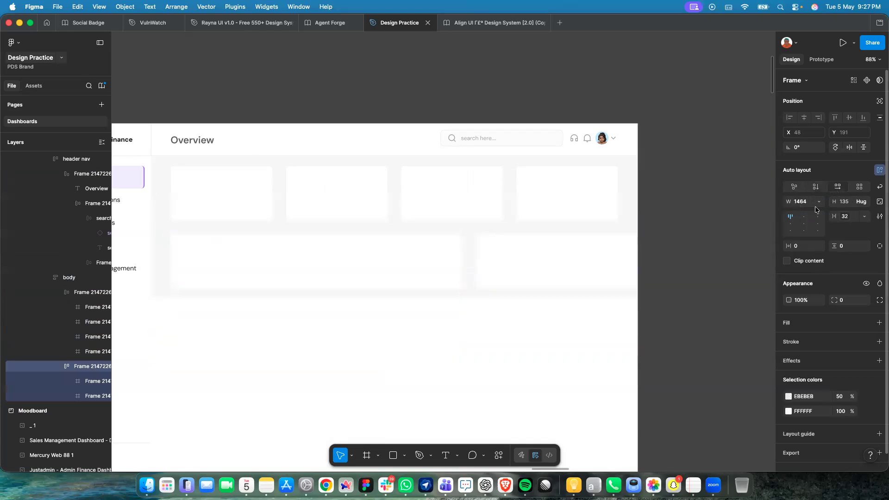
click(818, 204)
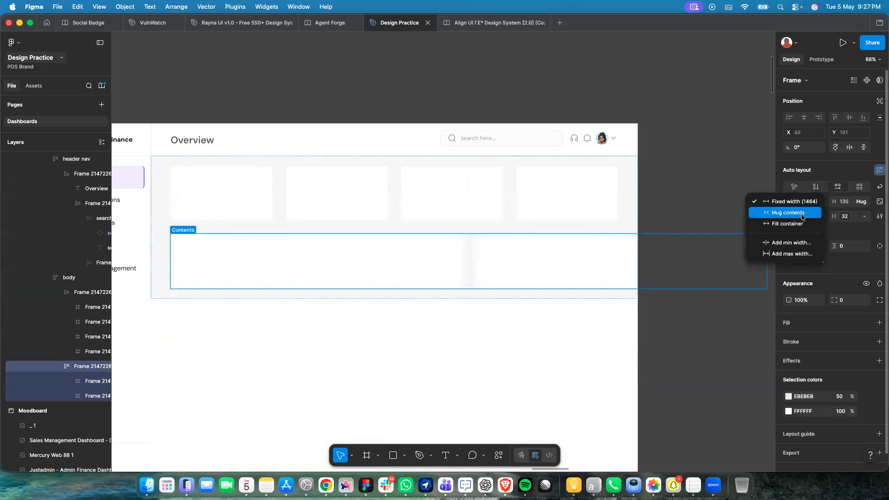
click(802, 214)
click(818, 205)
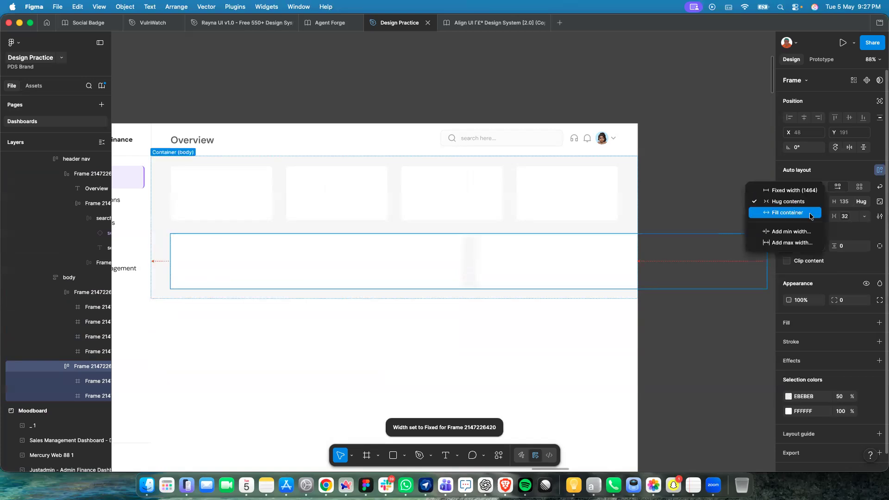
click(811, 216)
Set the second card in the lower row to fill the container's width.
click(570, 257)
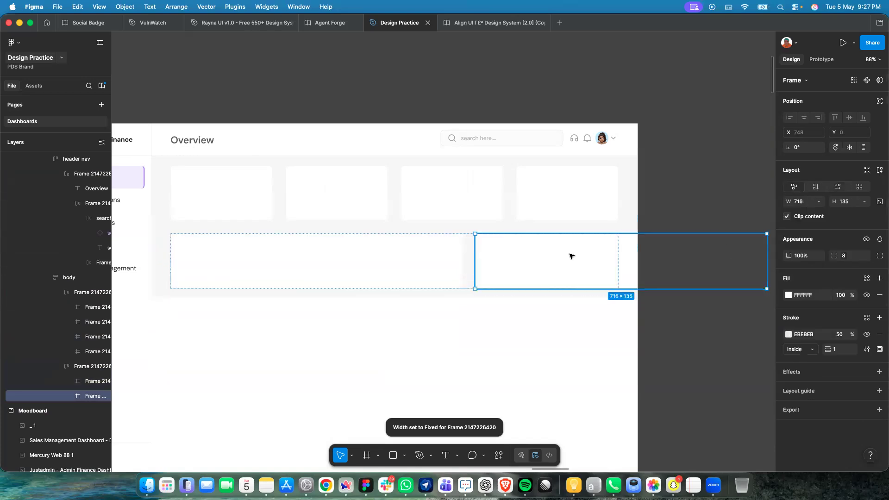
click(810, 204)
click(805, 213)
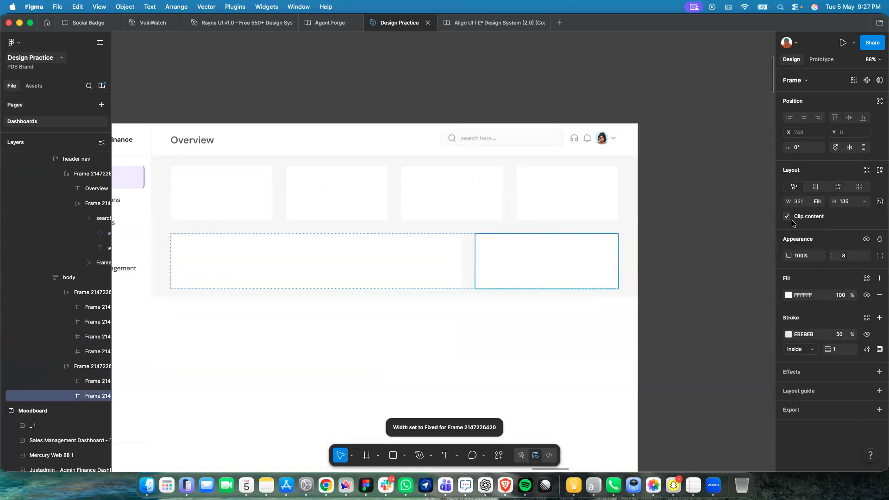
click(568, 295)
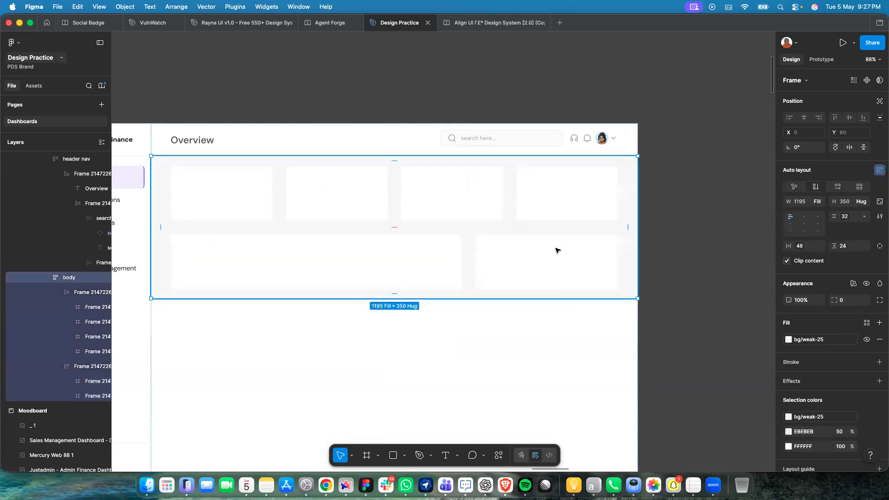
Detach the color variable from the body frame's fill and set the F7F7F7 fill's opacity to 60%.
scroll(557, 250, up, 3)
scroll(558, 251, up, 3)
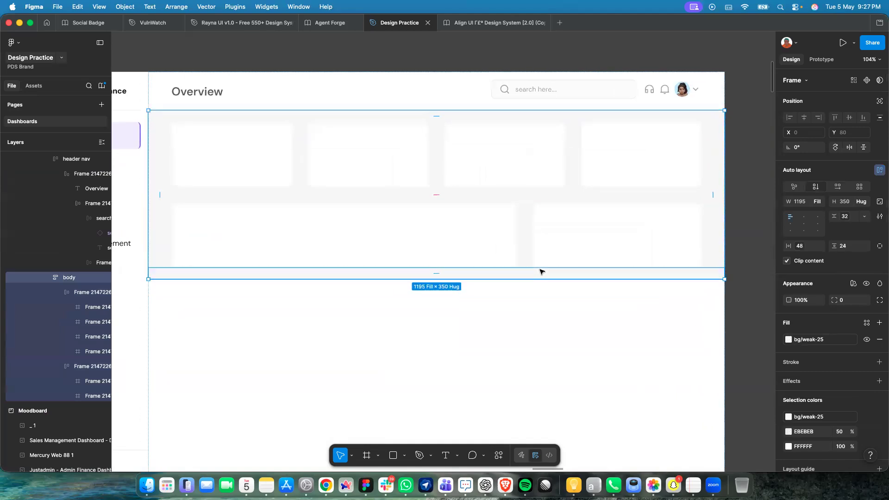
click(853, 339)
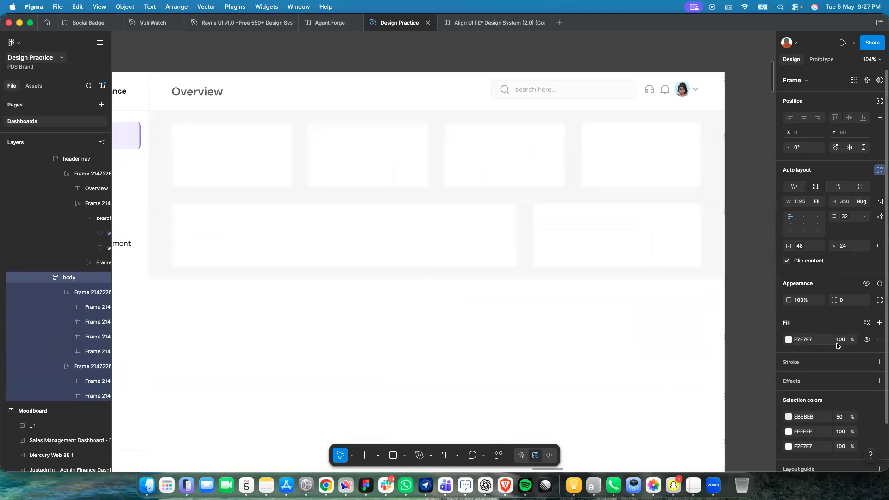
click(842, 341)
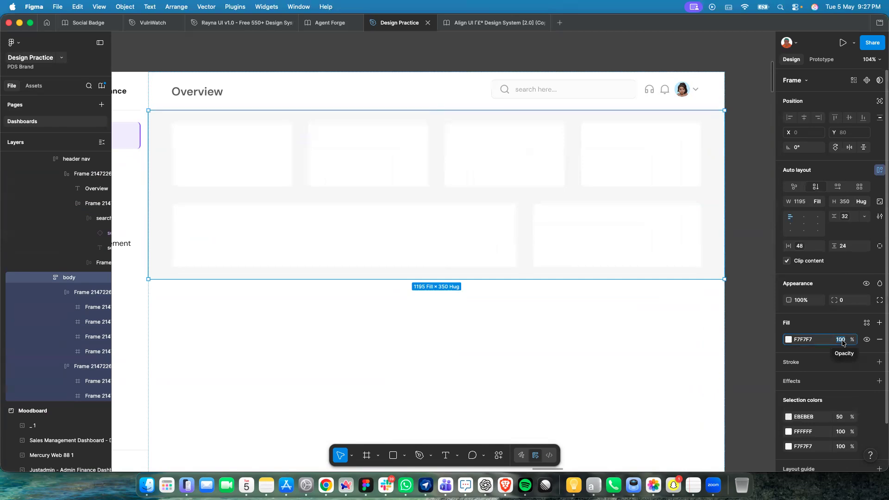
text(60)
key(Return)
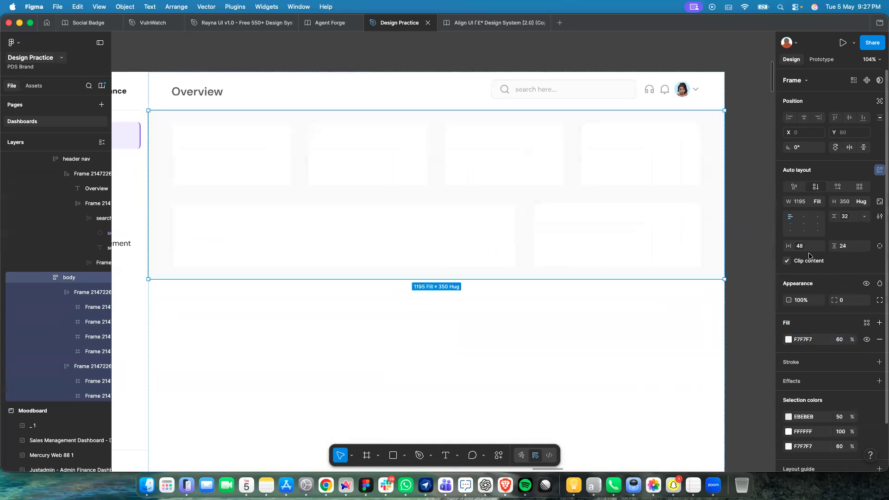
Lower the body frame's fill opacity to 50% and check the background against the cards.
click(839, 340)
text(50)
key(Return)
scroll(725, 299, down, 5)
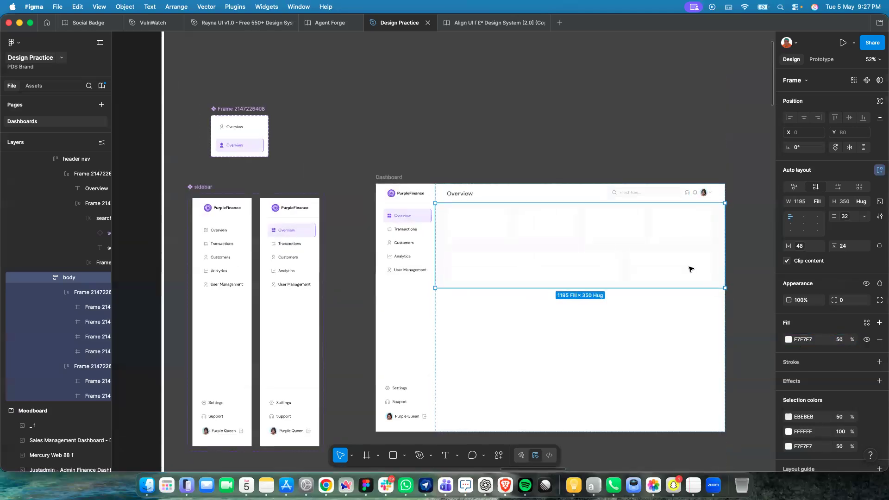
scroll(690, 269, up, 5)
scroll(635, 265, down, 2)
scroll(648, 259, right, 3)
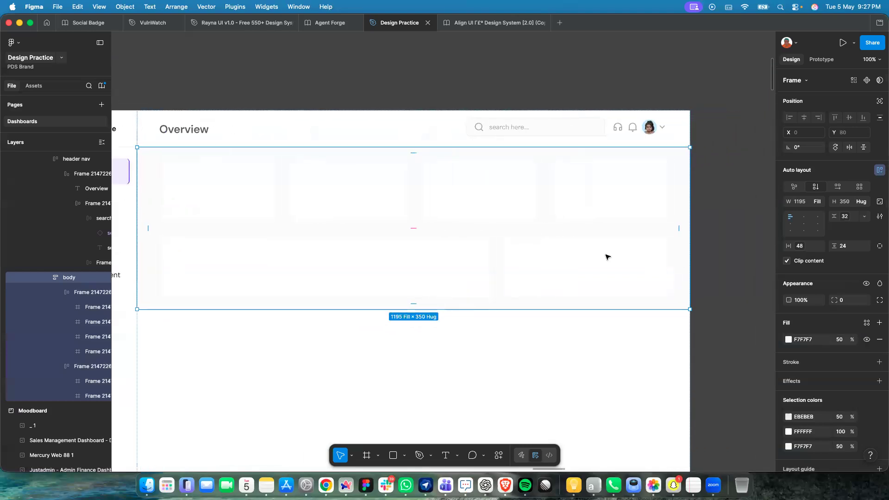
scroll(606, 250, down, 2)
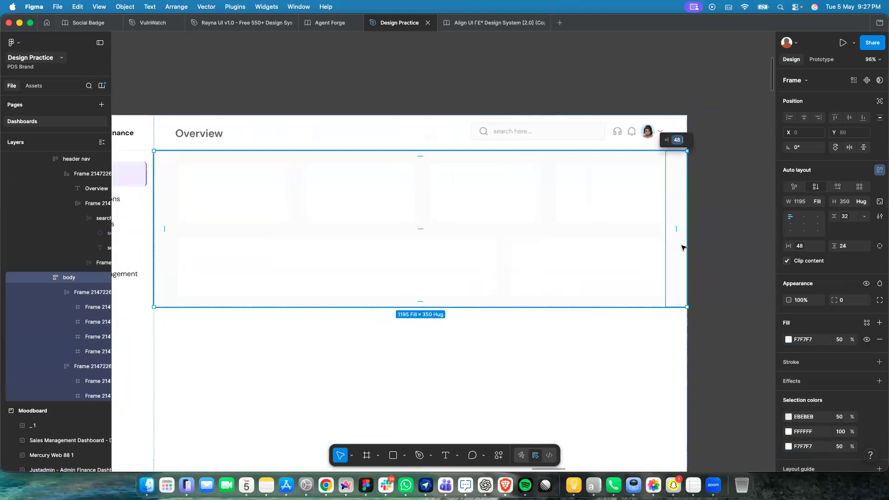
Rename the frame holding the upper four-card row in the body as "matrics".
click(707, 243)
click(423, 256)
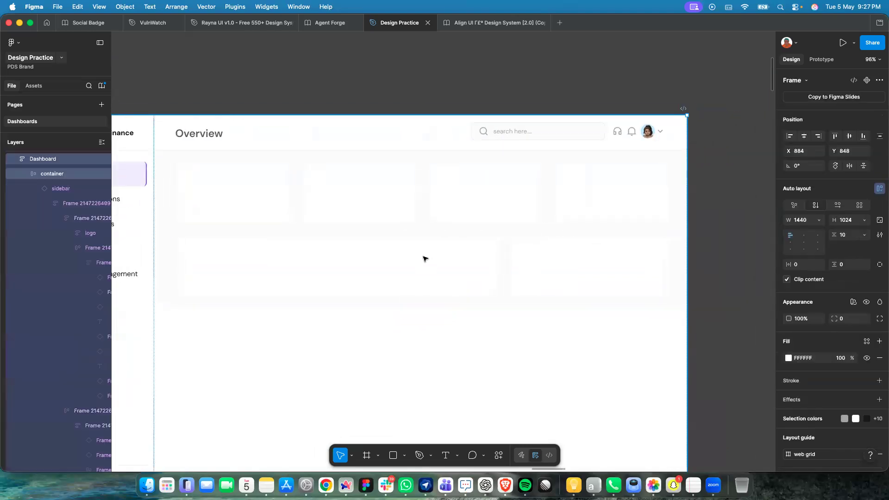
double_click(423, 256)
double_click(426, 258)
double_click(399, 219)
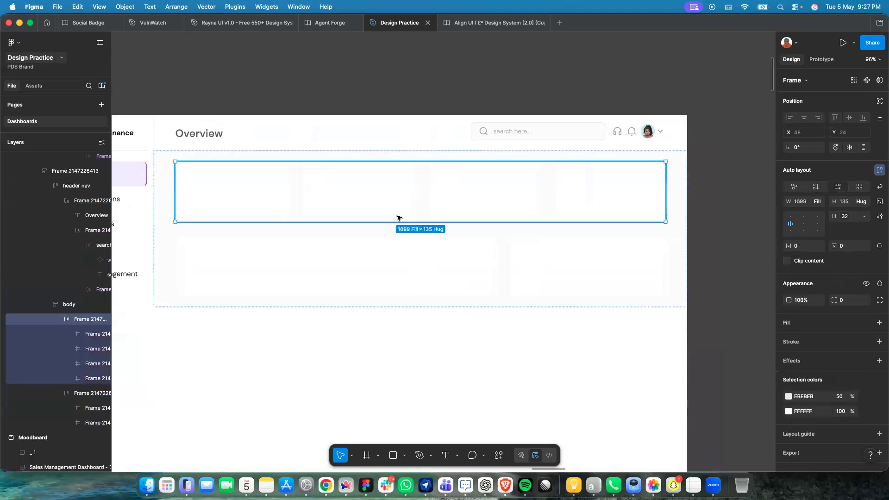
double_click(399, 220)
key(Escape)
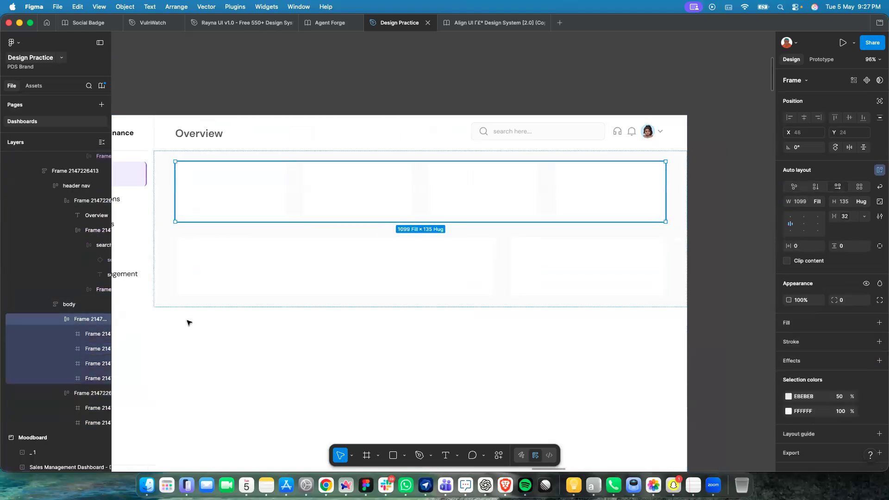
double_click(77, 320)
text(ma)
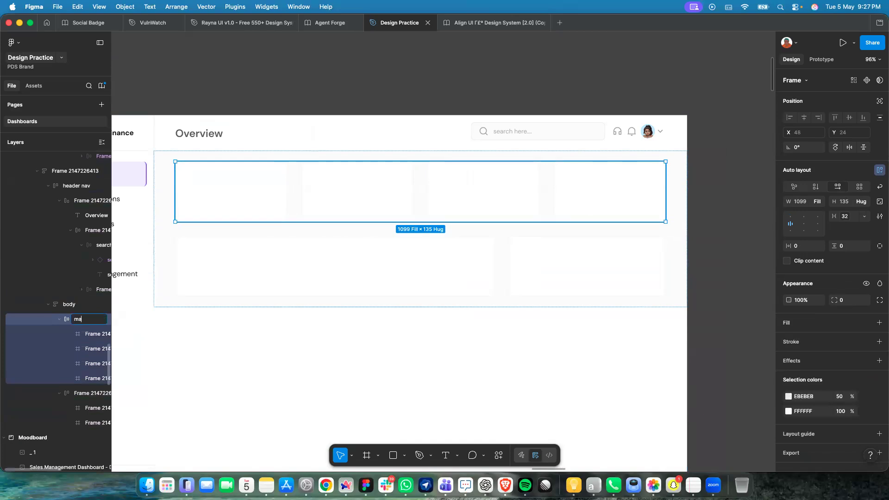
Rename the wide card in the lower row as "chart".
click(251, 274)
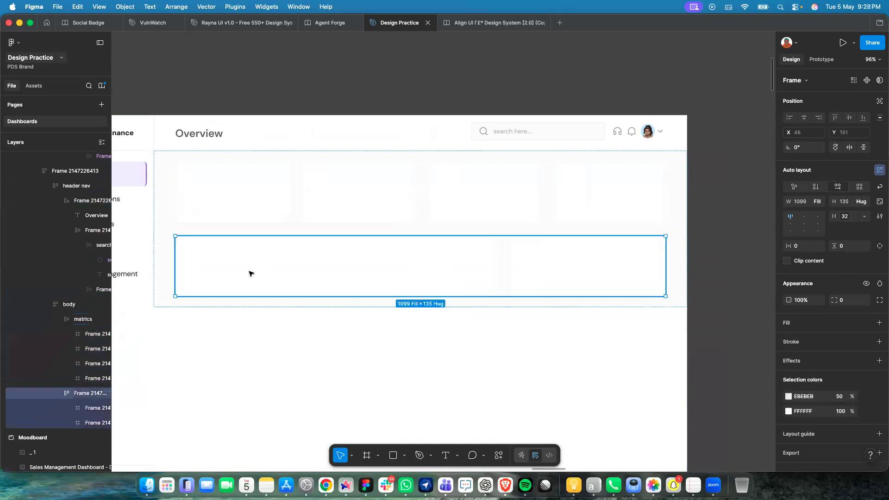
click(250, 274)
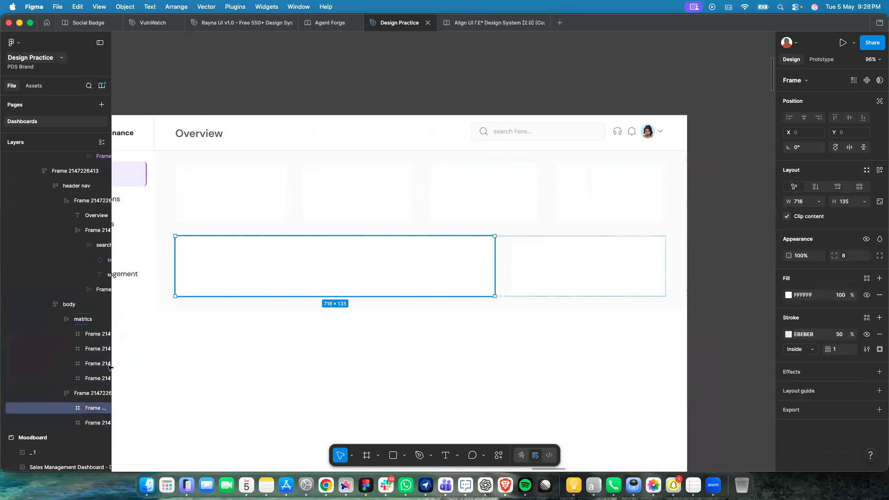
scroll(50, 408, right, 3)
double_click(73, 408)
text(chart)
Rename the narrow card beside the chart in the lower row as "recent actives".
click(545, 267)
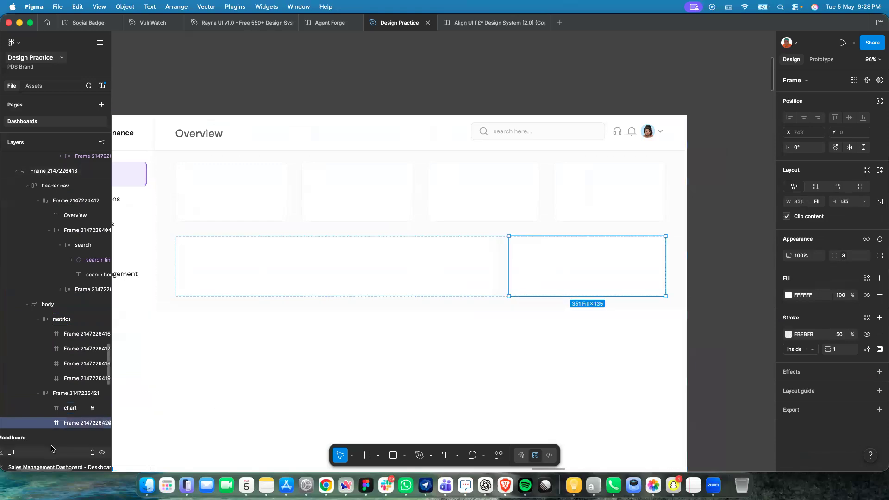
double_click(73, 423)
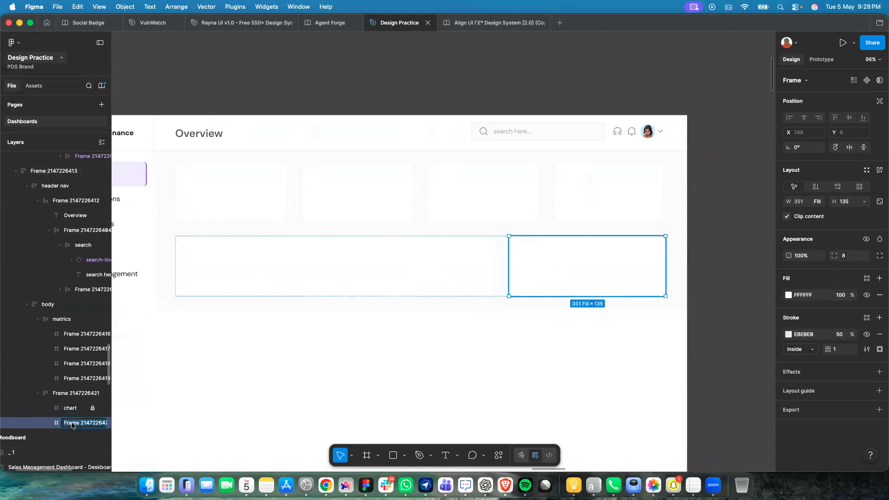
text(recent activ)
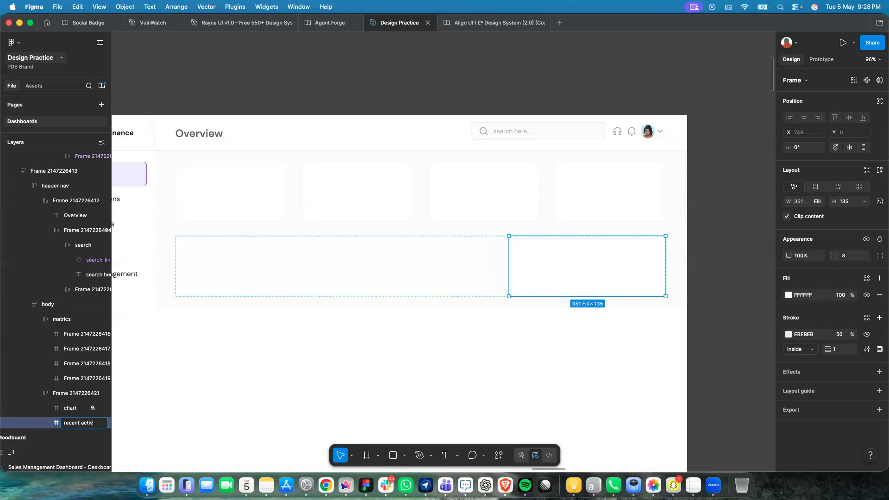
text(s)
key(Return)
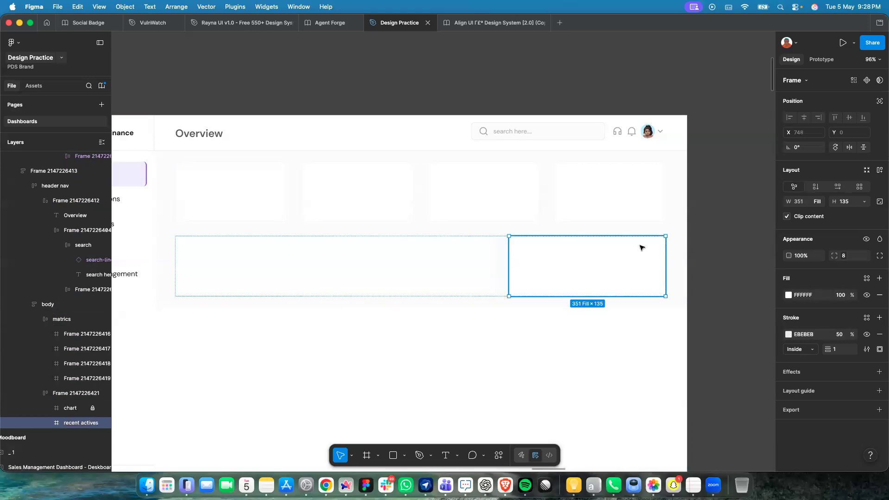
Stretch the chart card in the lower row downward to a height of about 356.
scroll(641, 252, down, 3)
key(Escape)
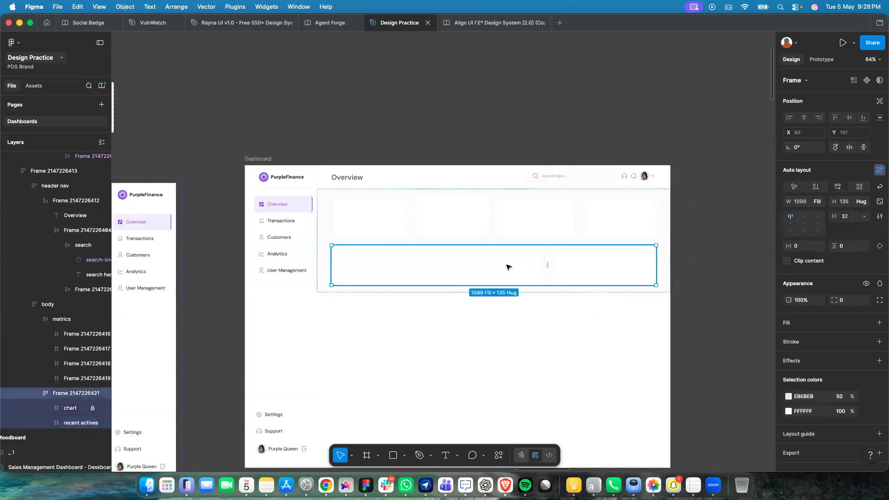
scroll(508, 268, down, 3)
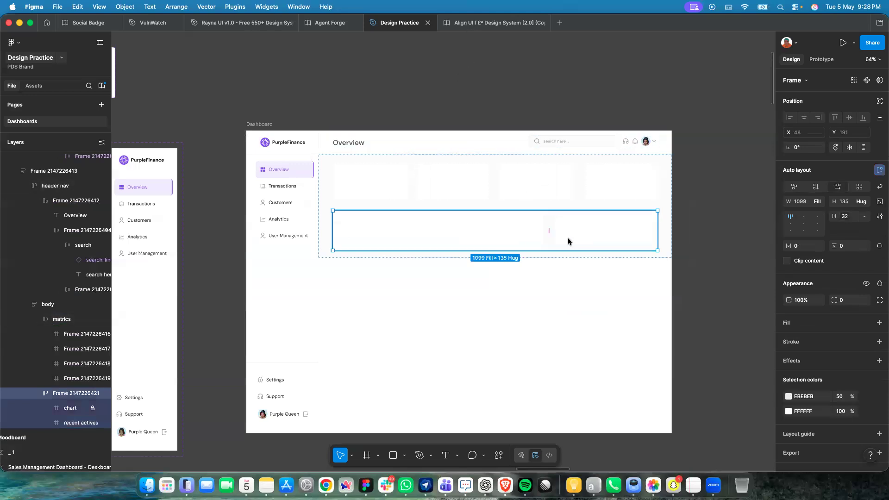
click(528, 192)
scroll(528, 193, down, 5)
scroll(530, 193, up, 6)
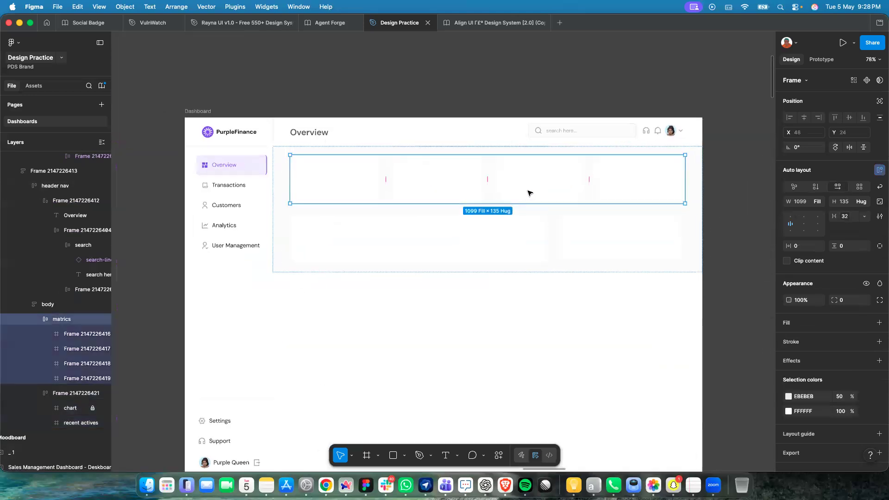
click(529, 193)
click(512, 231)
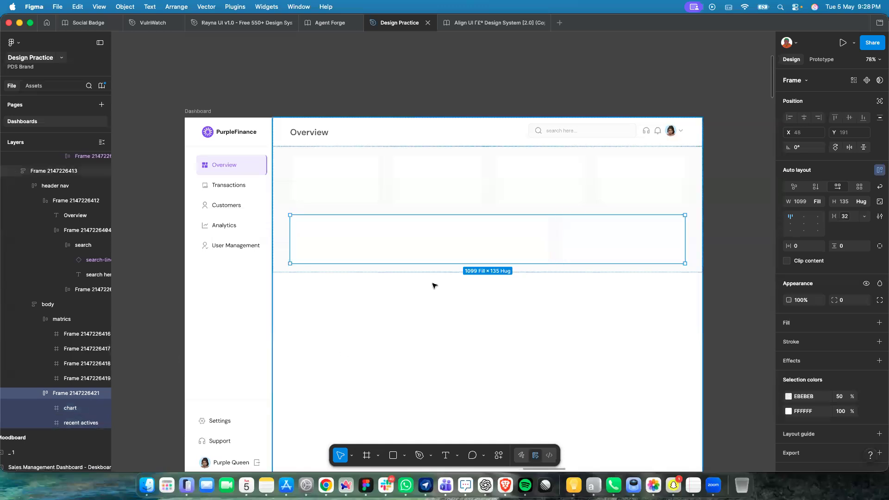
click(479, 236)
drag(481, 263, 481, 342)
Make the recent actives card's height fill its container.
click(630, 223)
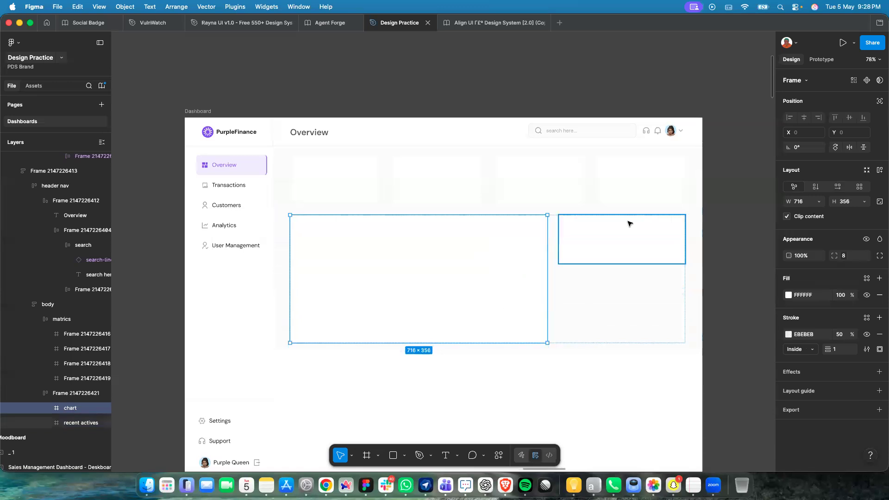
click(864, 201)
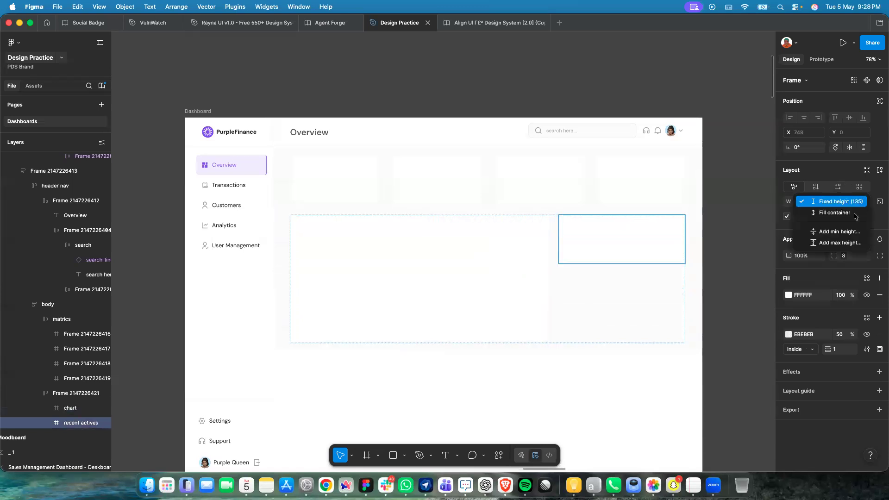
click(833, 213)
Examine the proportions and spacing of the metrics row, chart card and recent actives card against the body background.
click(494, 287)
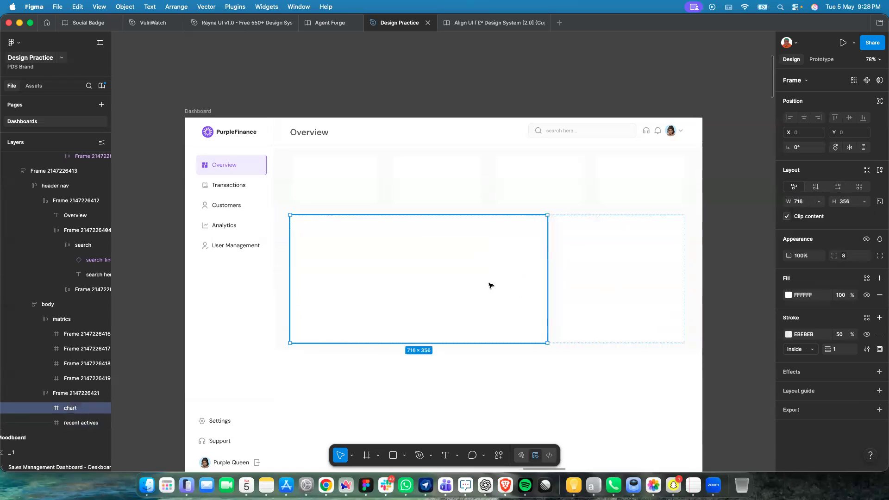
scroll(495, 295, right, 5)
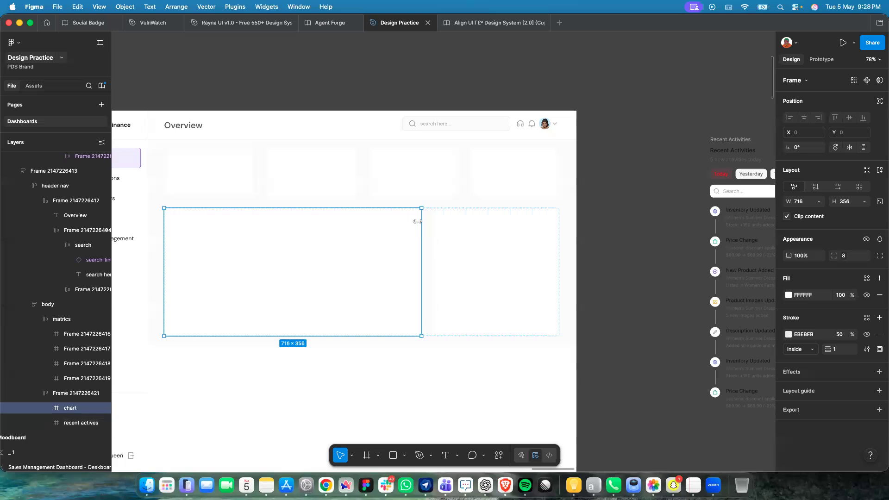
scroll(417, 221, down, 3)
scroll(385, 240, up, 3)
scroll(385, 240, down, 2)
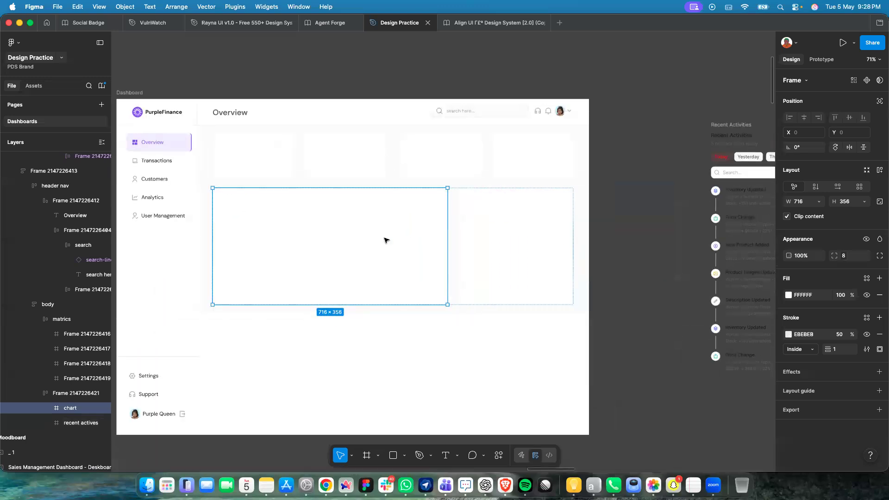
scroll(385, 240, left, 3)
scroll(385, 240, up, 3)
scroll(385, 240, down, 2)
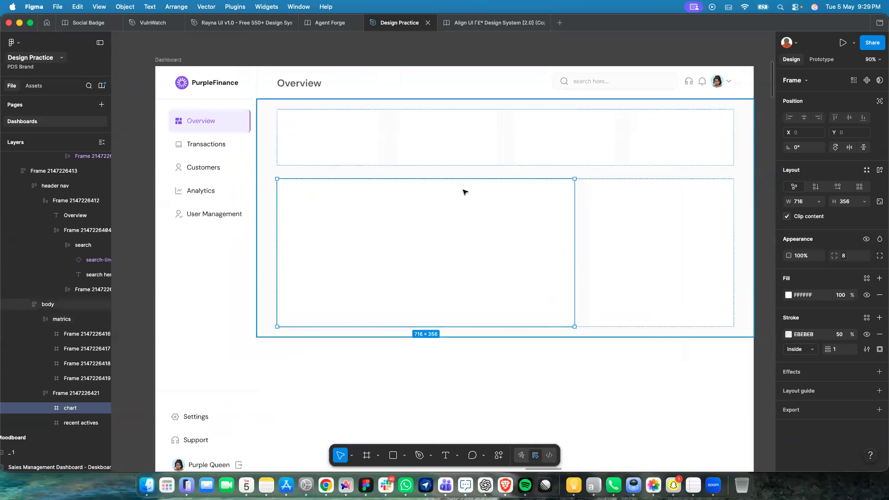
scroll(437, 133, up, 3)
scroll(437, 133, down, 2)
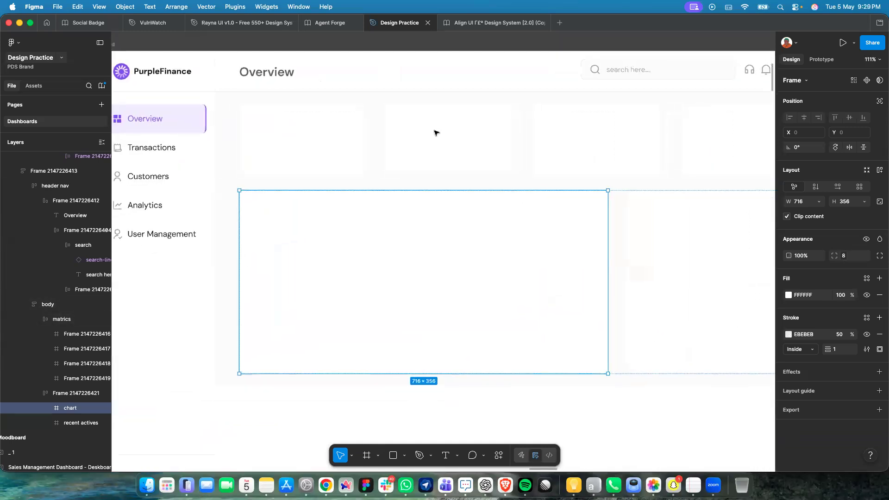
scroll(435, 133, right, 1)
scroll(416, 294, right, 3)
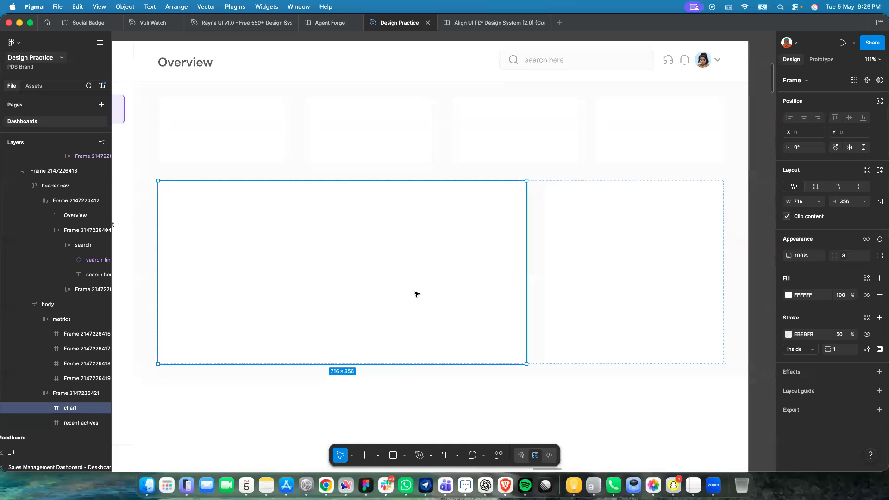
scroll(439, 338, down, 4)
scroll(440, 339, up, 5)
scroll(438, 338, down, 2)
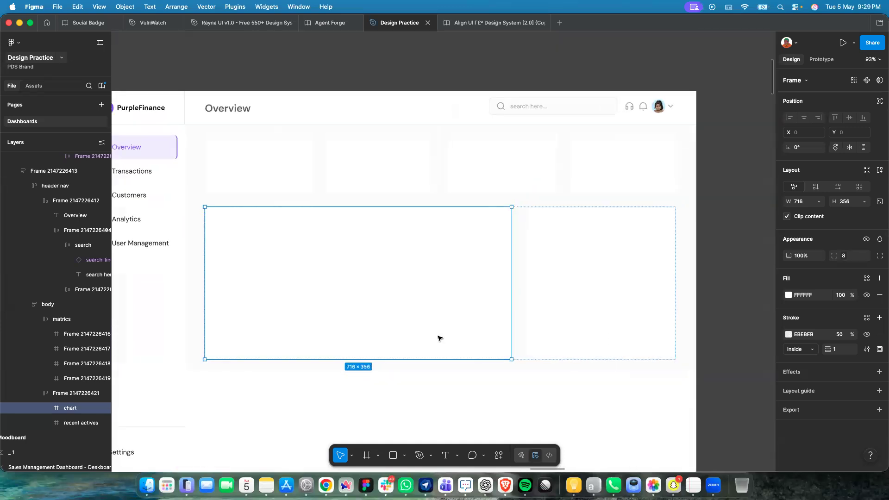
click(515, 201)
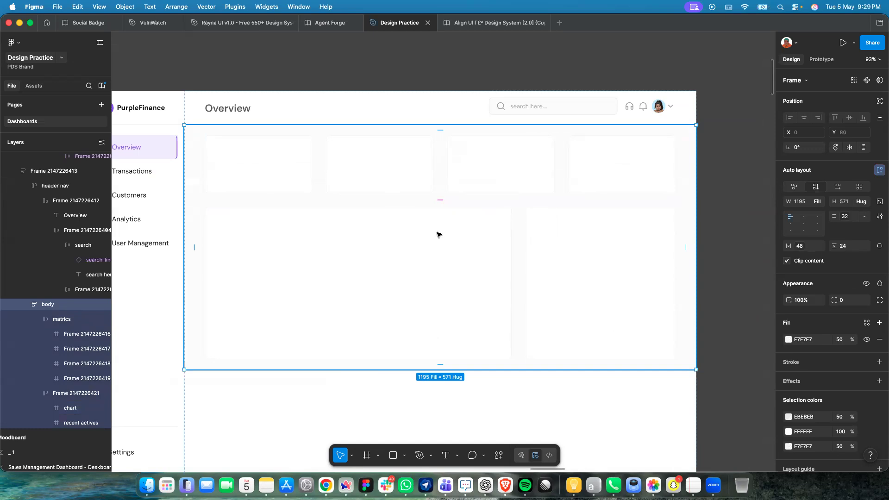
scroll(539, 220, up, 5)
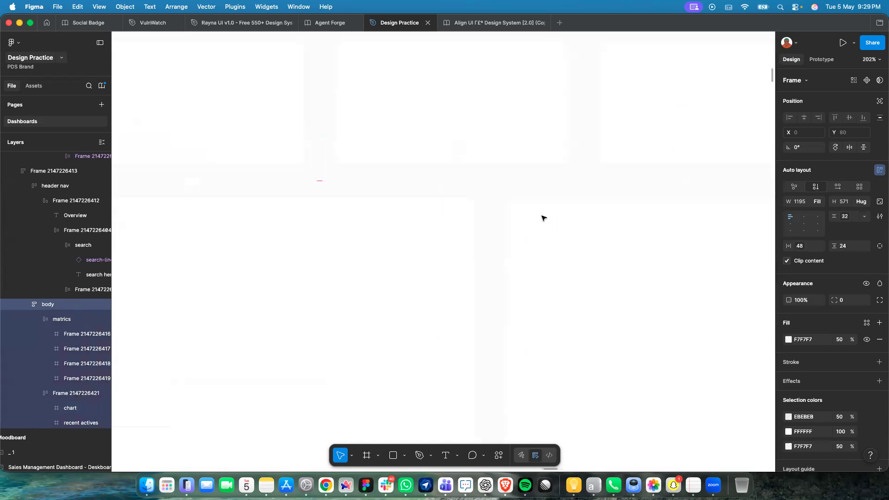
scroll(520, 123, down, 10)
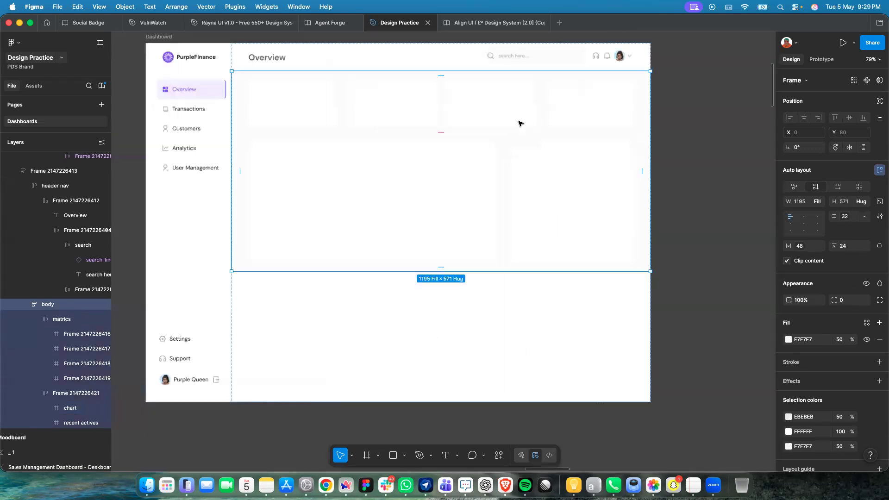
Extend the chart card's height to about 374.
click(443, 183)
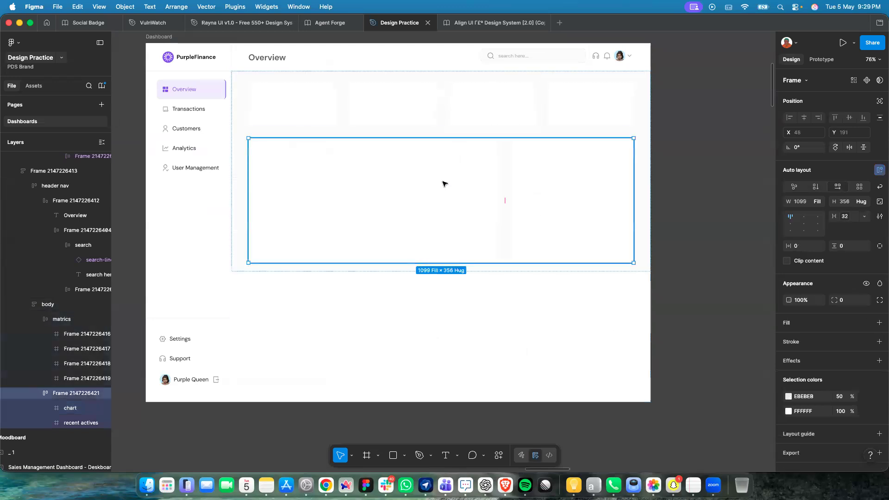
click(442, 191)
mouse_move(440, 268)
mouse_down()
mouse_move(440, 278)
mouse_move(440, 269)
mouse_up()
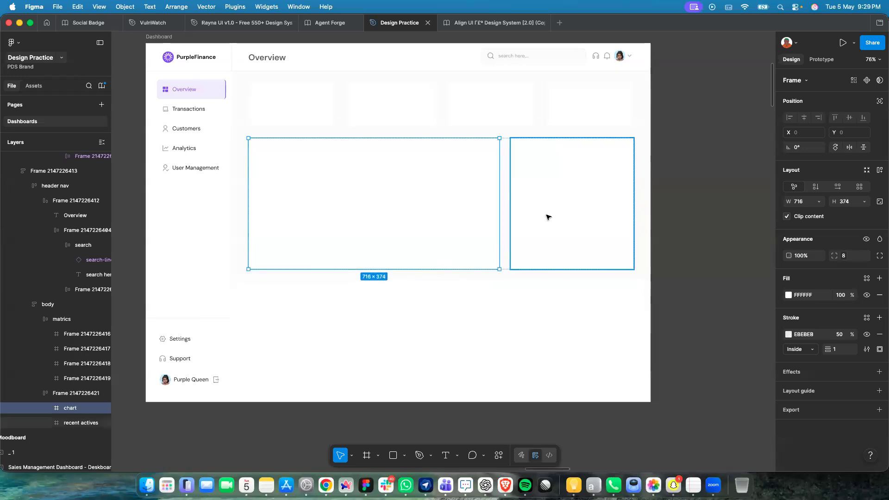
Review the whole dashboard layout and examine the sidebar's Overview item up close.
click(548, 217)
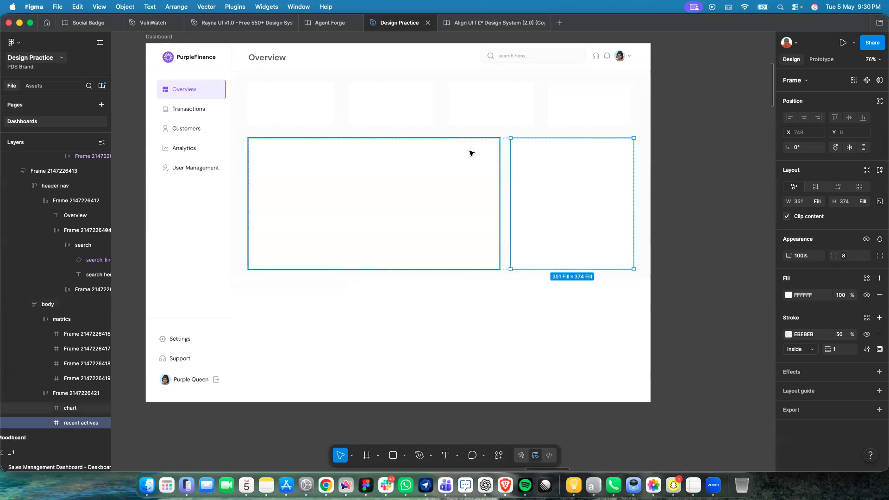
scroll(469, 153, left, 5)
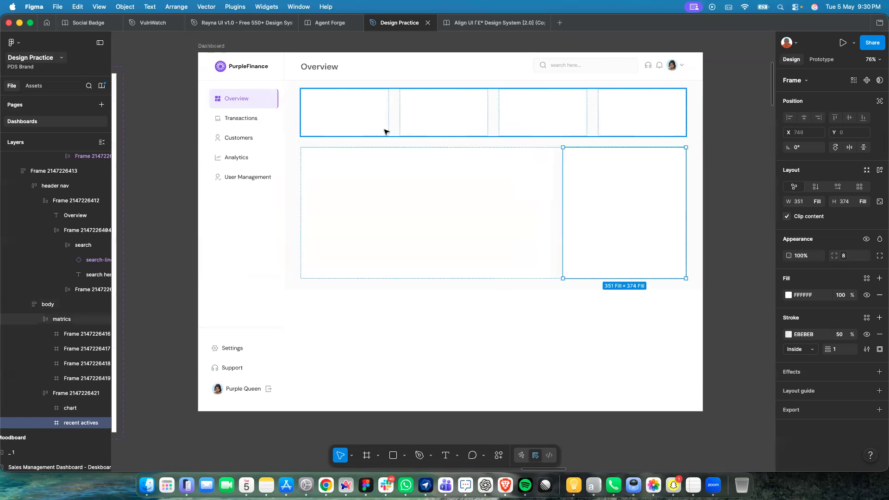
scroll(385, 132, up, 1)
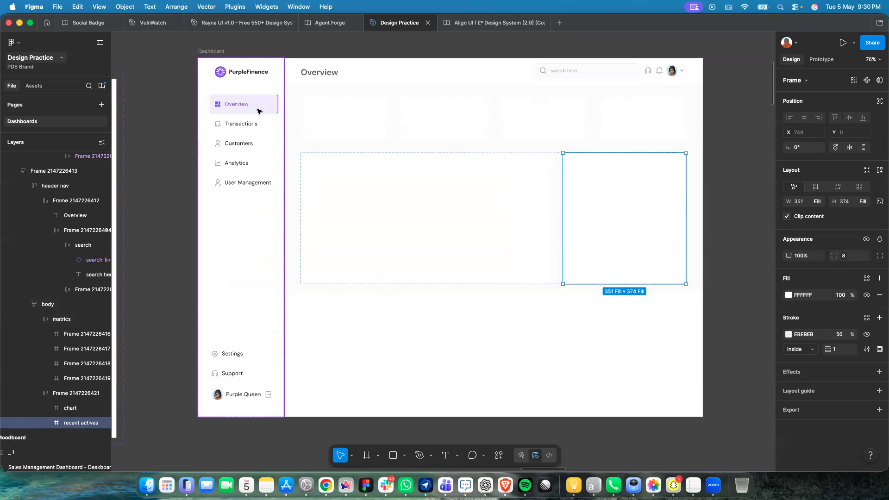
scroll(258, 111, left, 10)
scroll(258, 111, right, 14)
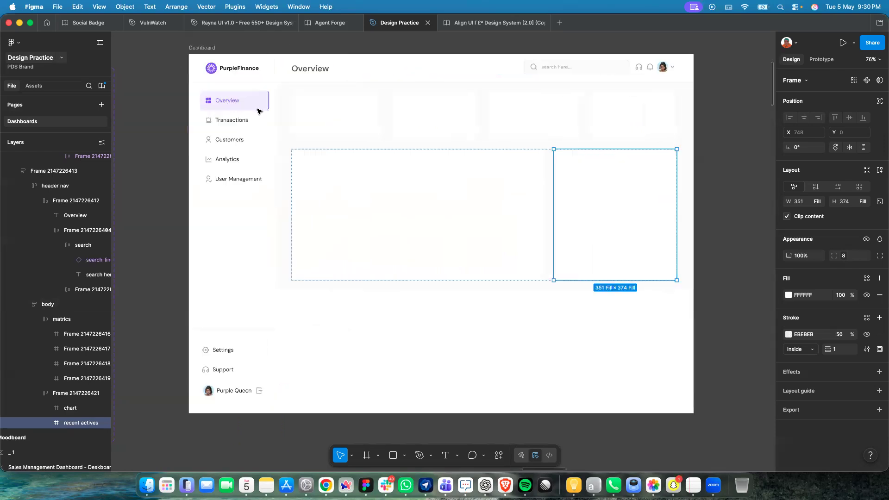
scroll(284, 120, left, 3)
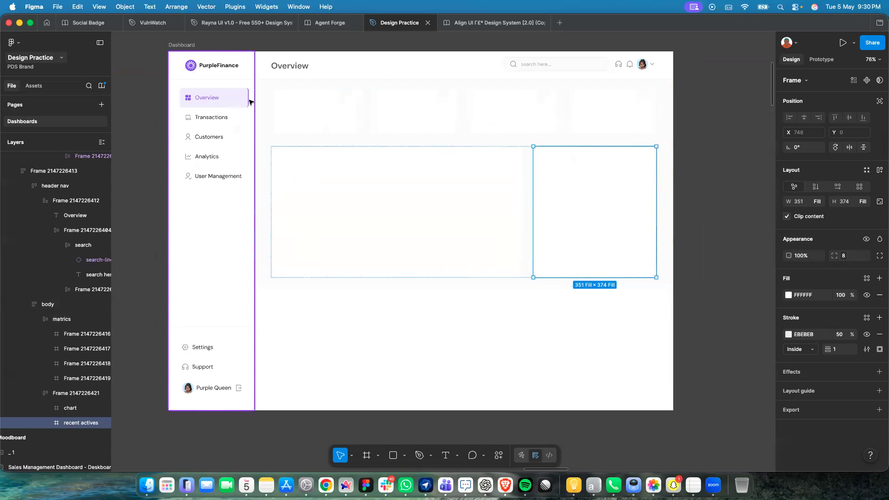
scroll(298, 93, left, 4)
scroll(298, 93, up, 2)
scroll(247, 111, up, 5)
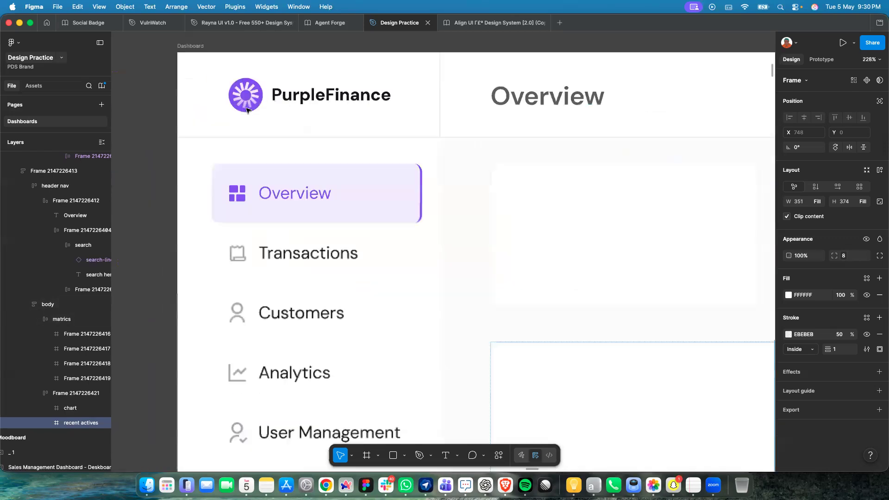
click(308, 202)
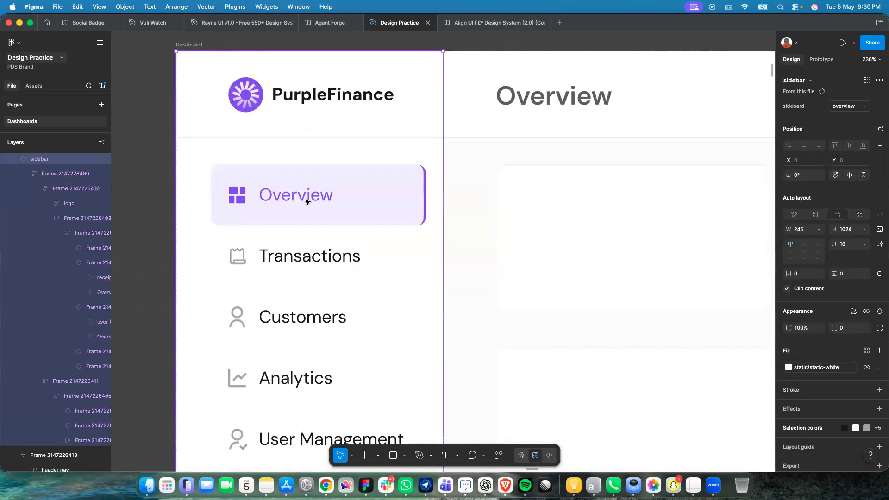
Examine the sidebar's menu items up close and against the rest of the dashboard layout.
scroll(307, 202, down, 8)
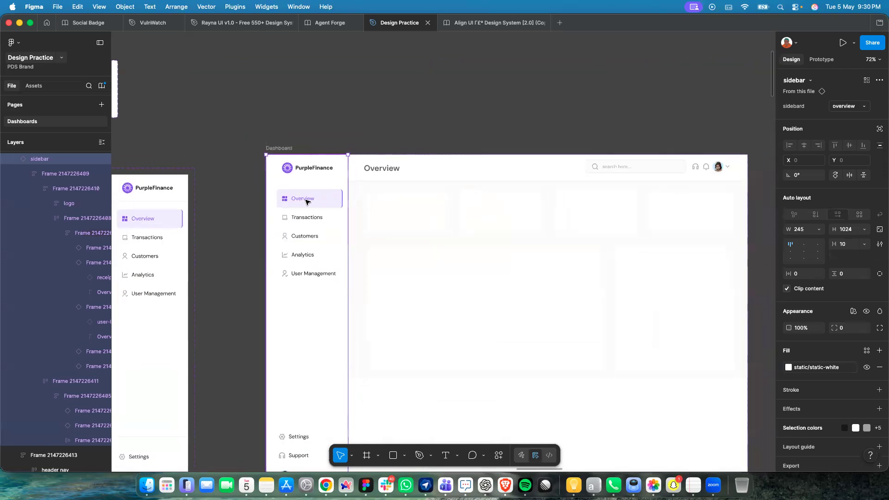
scroll(306, 202, up, 5)
scroll(375, 143, up, 3)
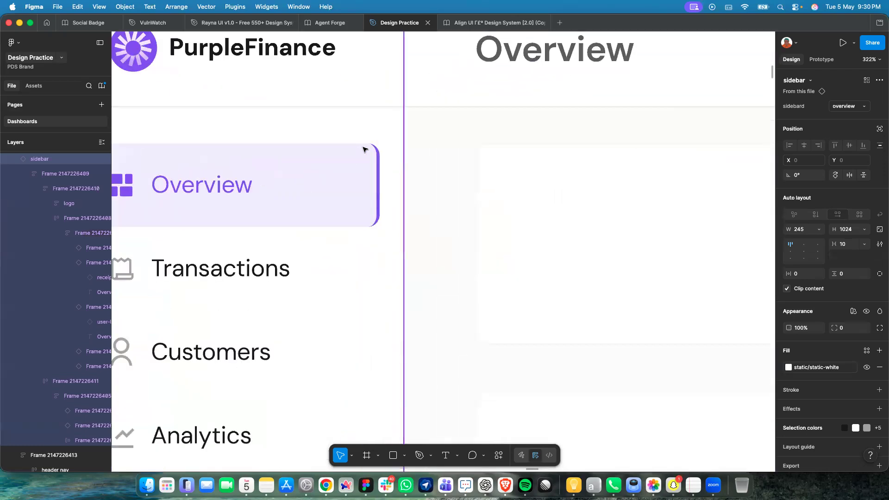
scroll(362, 147, down, 6)
scroll(301, 173, up, 5)
scroll(300, 172, down, 8)
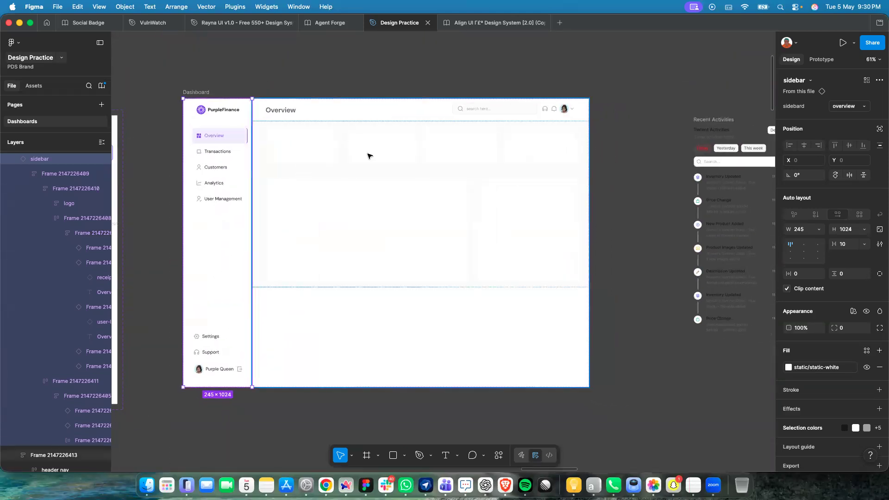
scroll(369, 154, up, 4)
scroll(369, 154, down, 2)
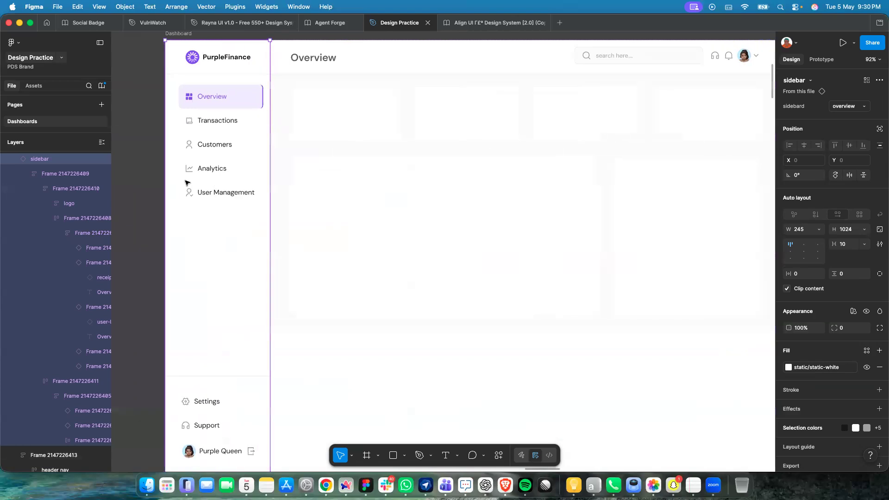
Change the text color of the menu item component's default variant to text/sub-600.
scroll(187, 182, down, 5)
scroll(187, 182, left, 5)
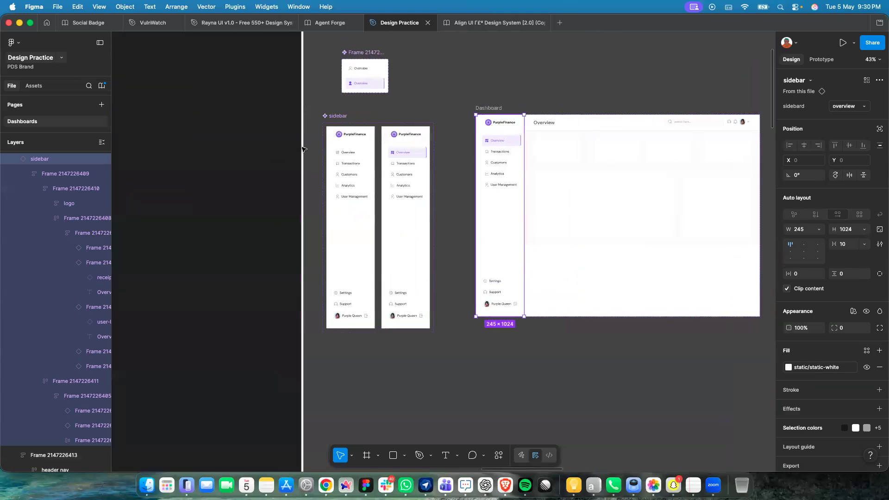
scroll(365, 62, up, 5)
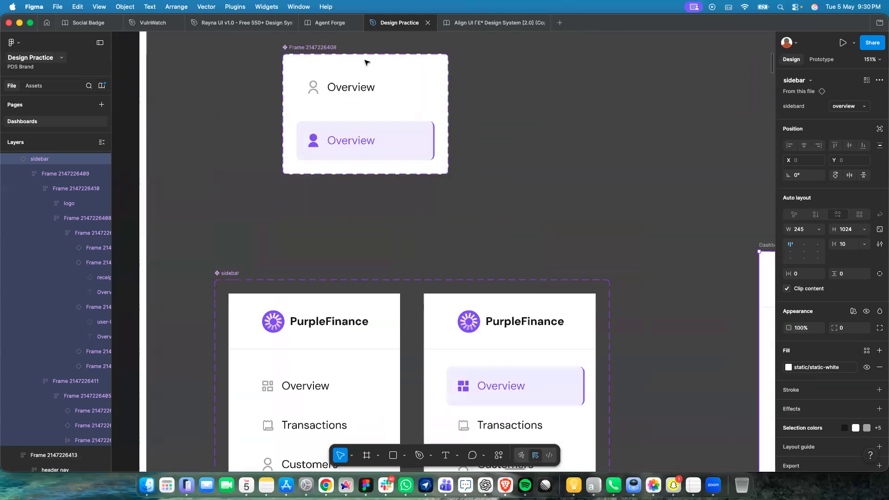
click(363, 88)
double_click(364, 87)
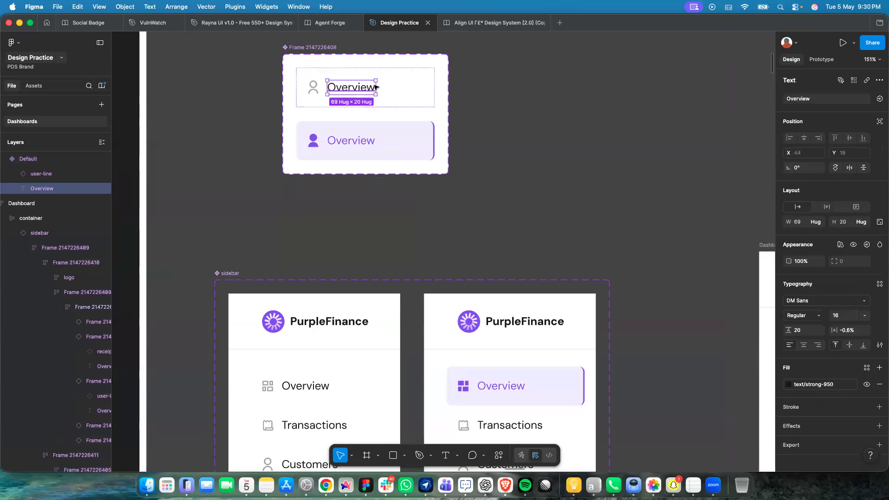
click(814, 381)
click(696, 402)
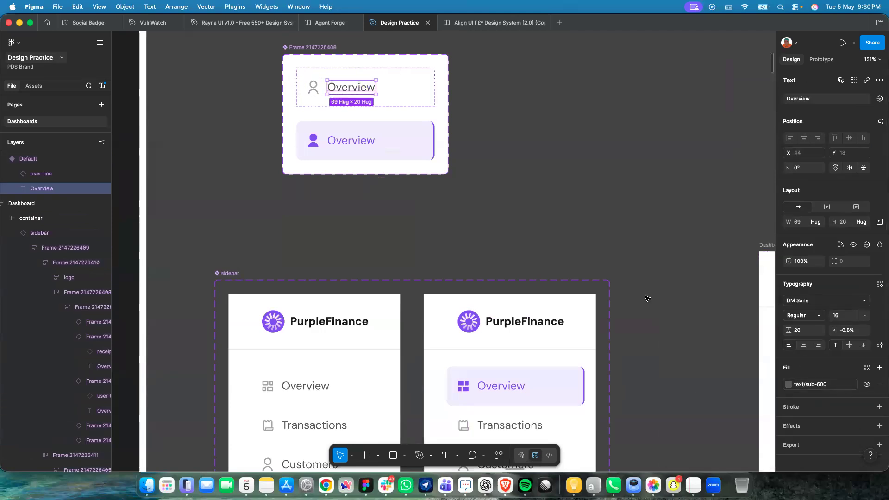
click(648, 298)
Review the recolored menu labels in the dashboard sidebar together with the cards and header.
scroll(648, 299, down, 5)
scroll(648, 298, up, 5)
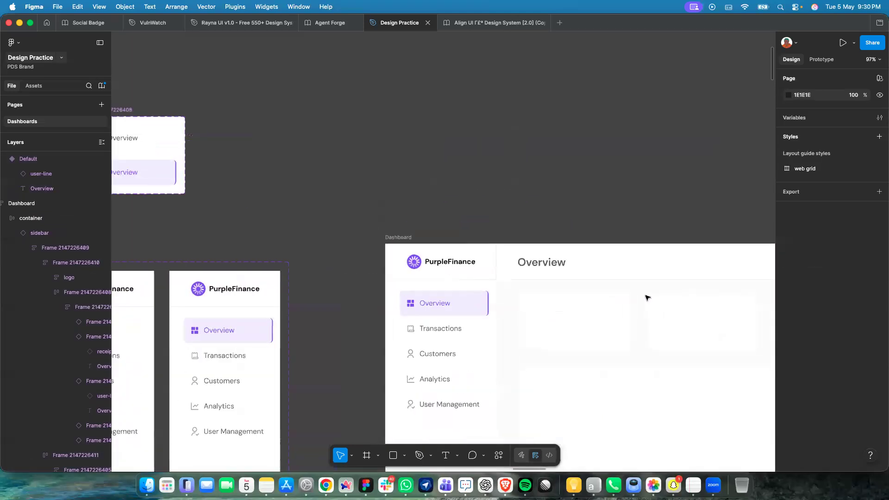
scroll(450, 372, down, 3)
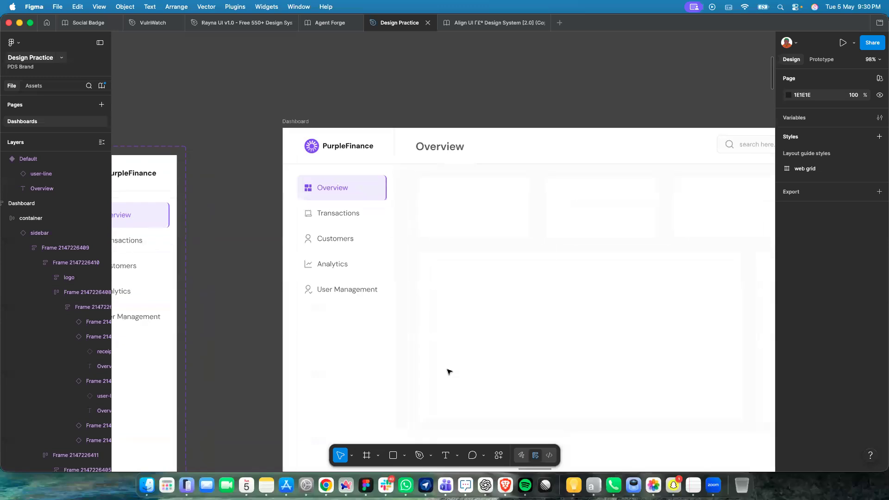
scroll(371, 296, up, 4)
scroll(374, 299, down, 4)
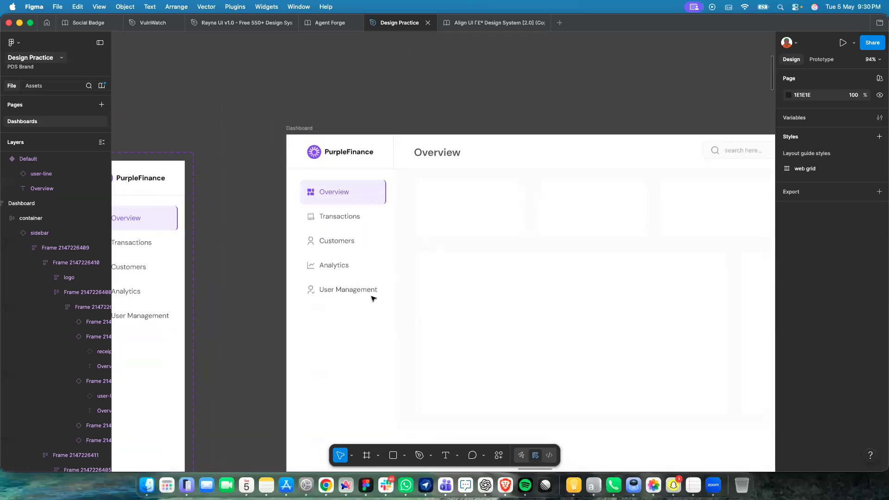
scroll(357, 216, down, 3)
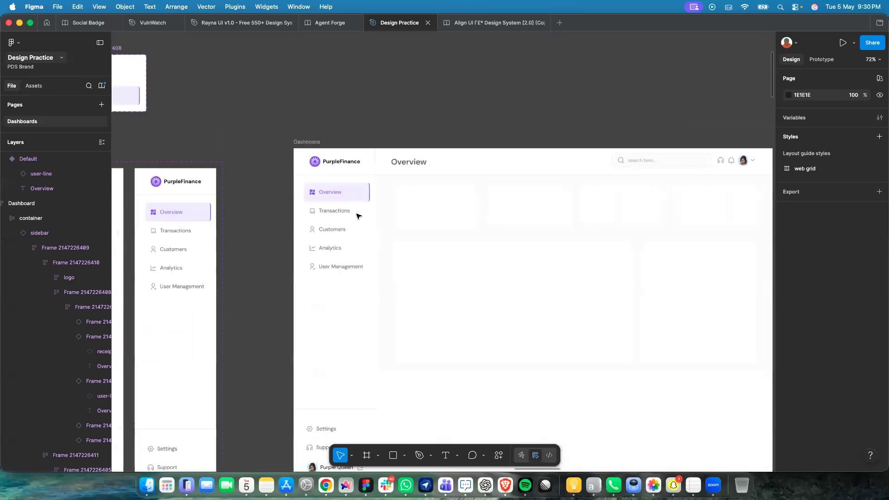
scroll(366, 199, left, 2)
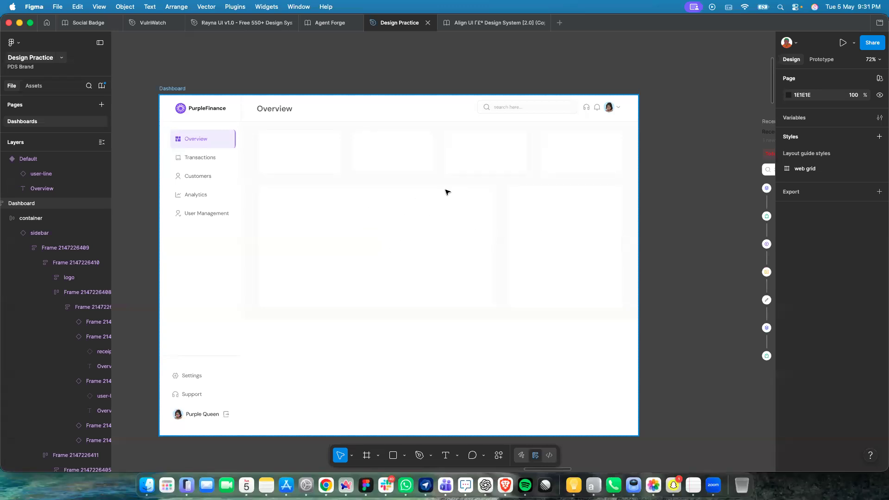
scroll(446, 191, up, 3)
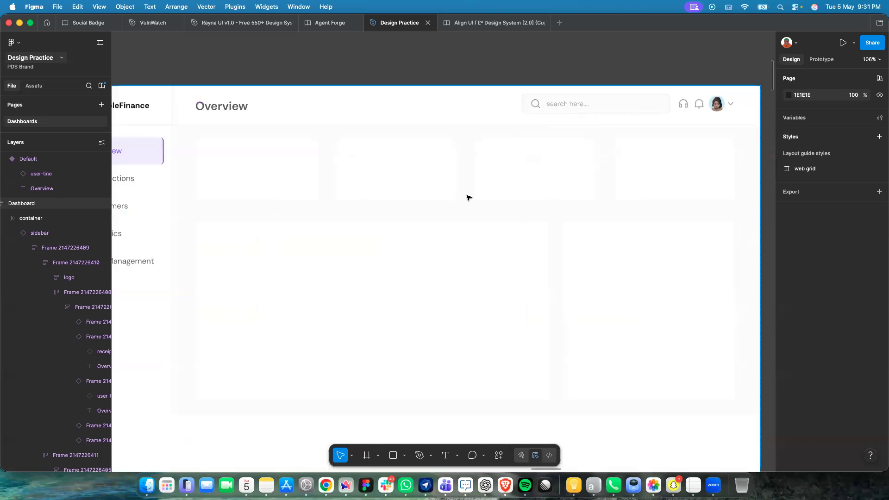
scroll(469, 198, down, 2)
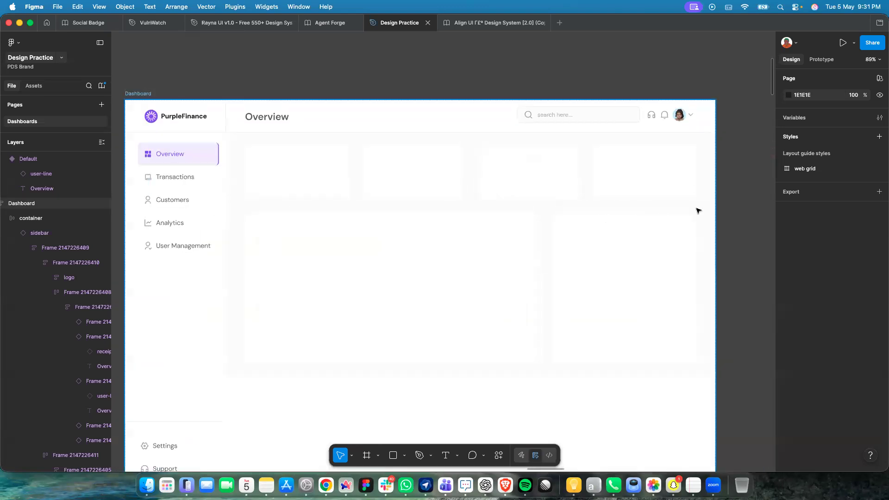
Select the body frame and examine its padding and card spacing against the header.
click(467, 141)
double_click(466, 141)
double_click(467, 141)
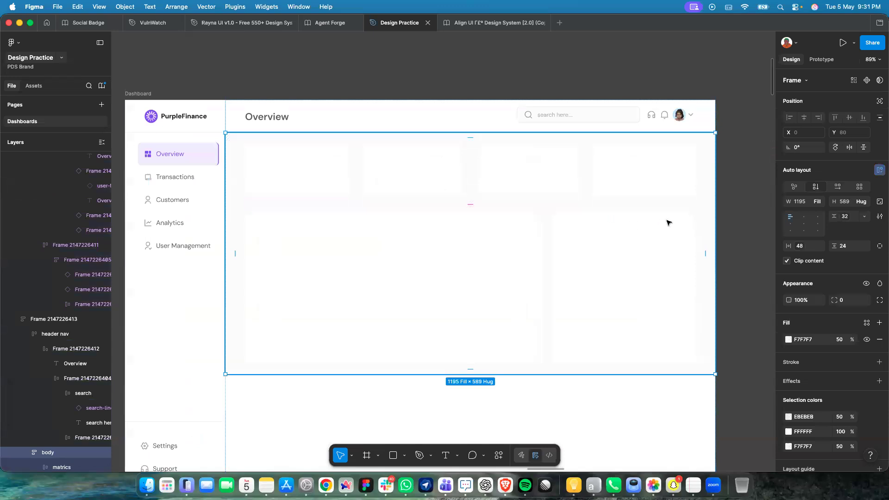
scroll(668, 223, up, 5)
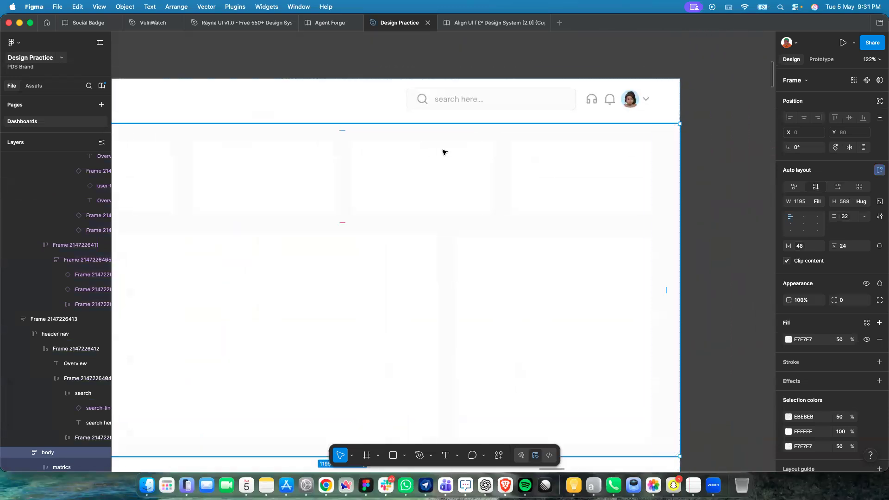
scroll(444, 152, left, 3)
scroll(444, 152, up, 1)
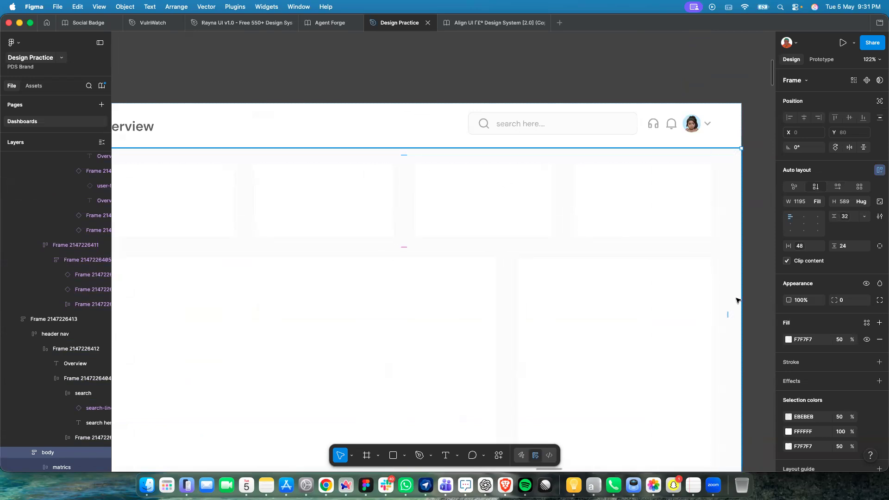
scroll(648, 234, down, 5)
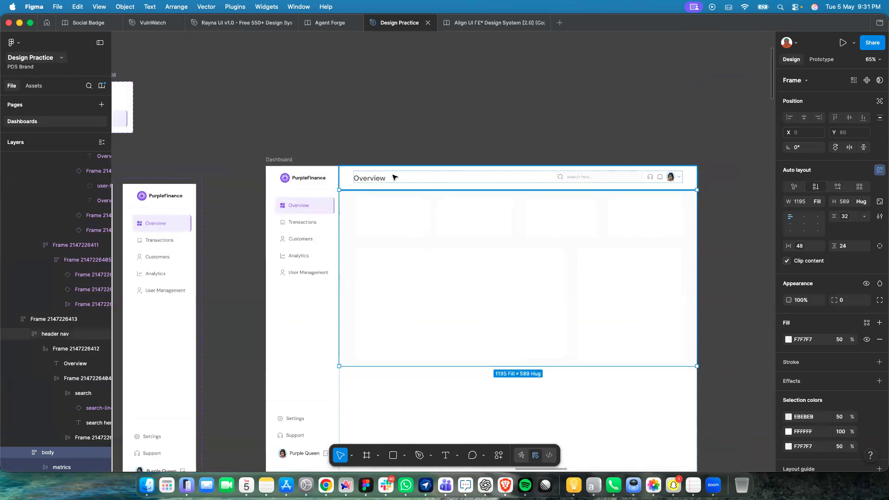
Set the margin of the Dashboard's web grid layout guide style to 32 and show the layout guides.
key(Escape)
key(Escape)
scroll(802, 386, down, 5)
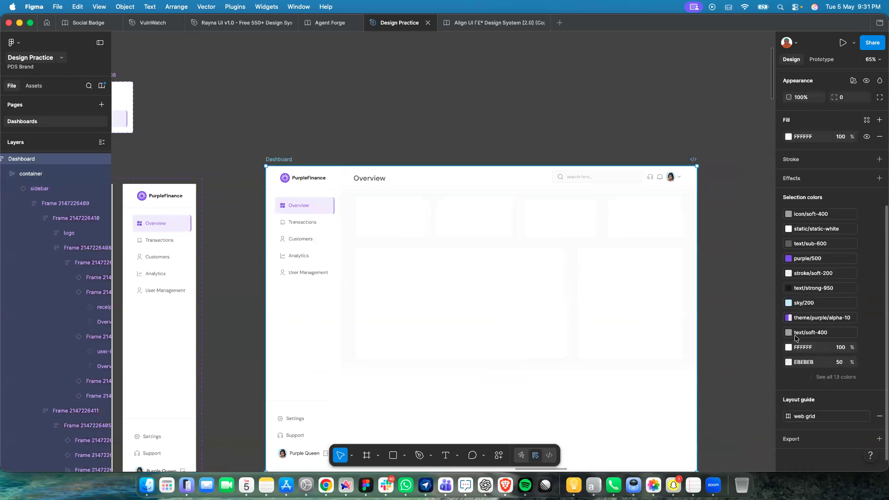
click(818, 417)
click(766, 372)
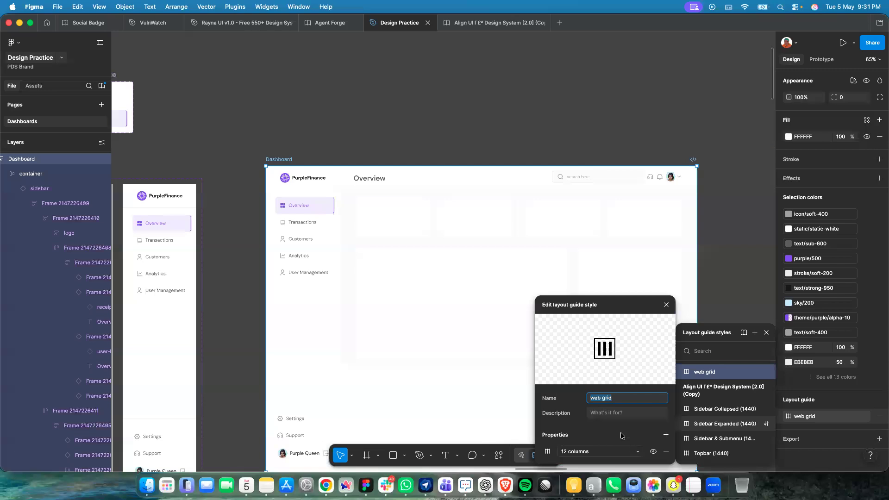
click(548, 452)
click(480, 443)
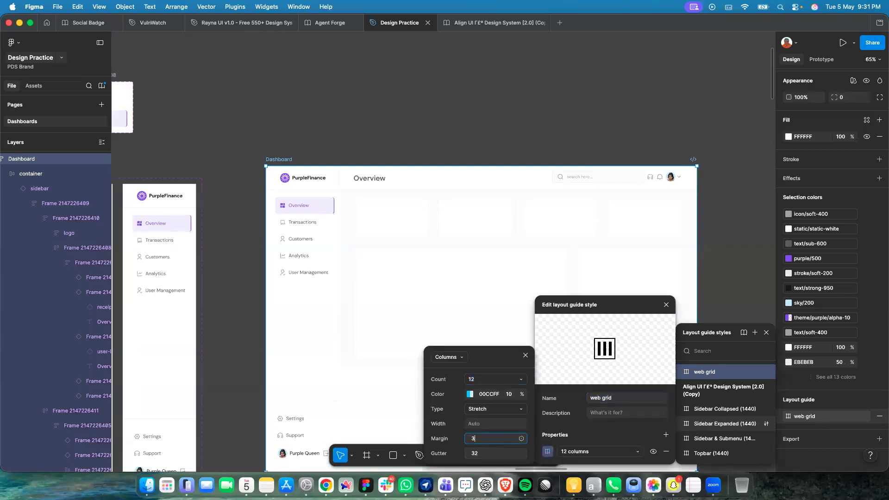
key(Return)
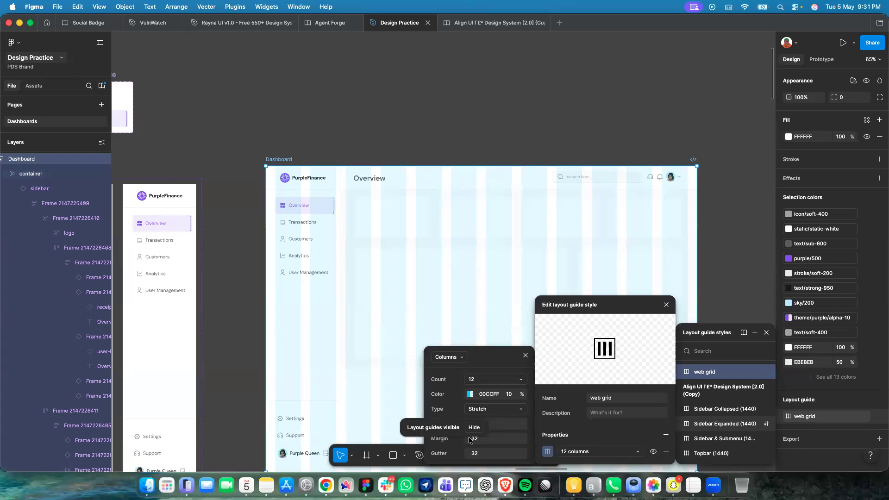
click(526, 355)
click(520, 243)
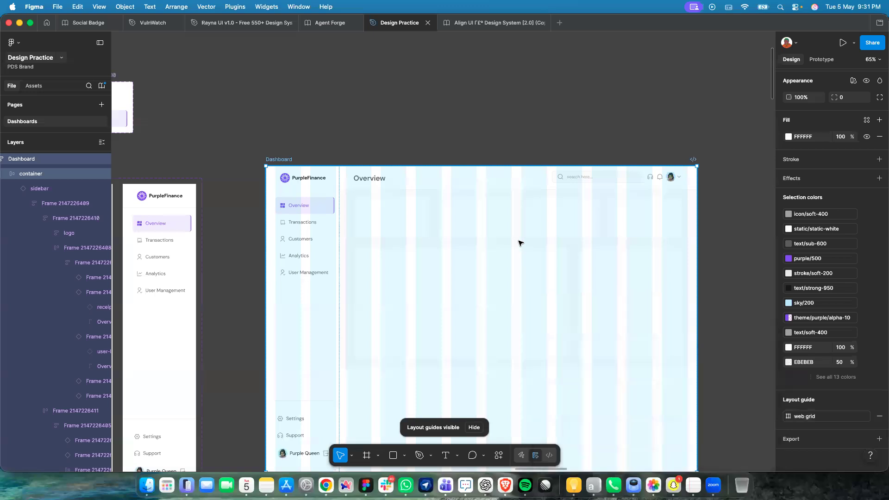
Set the header nav's horizontal padding to 32.
click(521, 243)
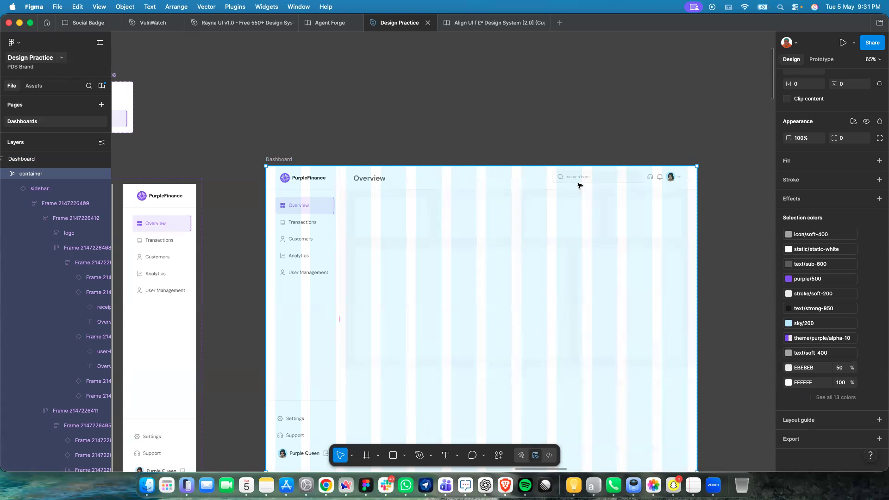
click(578, 185)
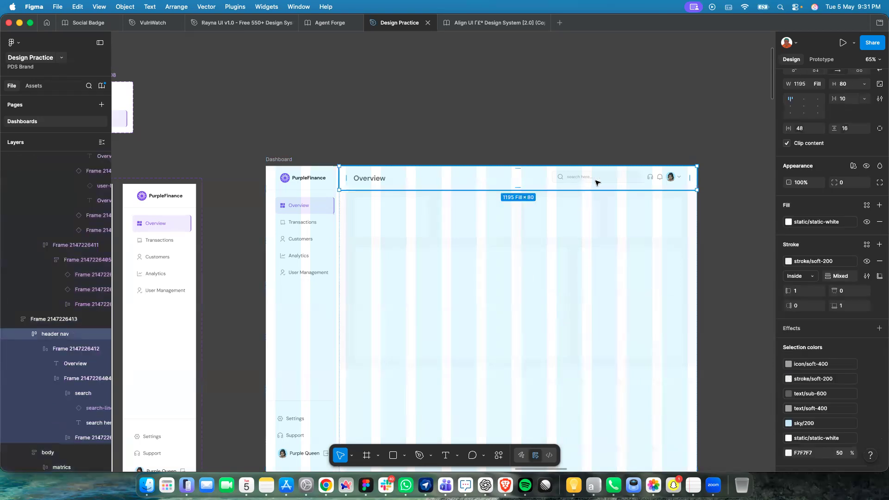
scroll(816, 172, up, 2)
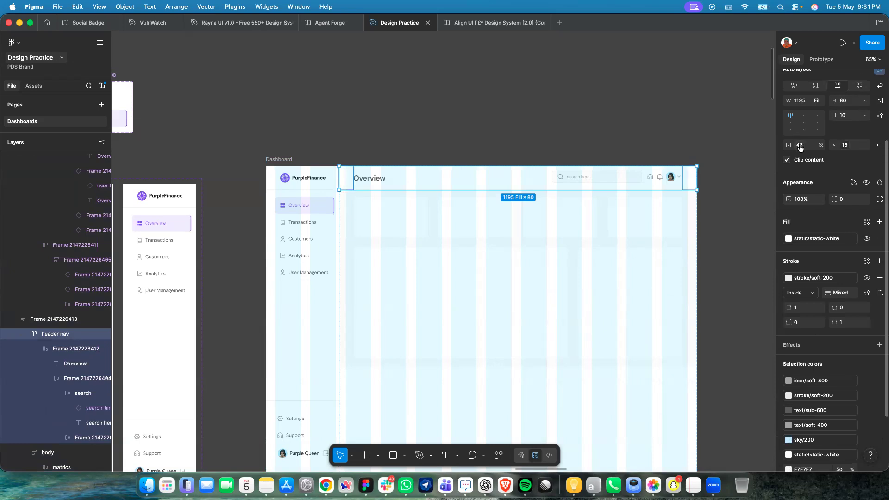
click(822, 145)
click(786, 289)
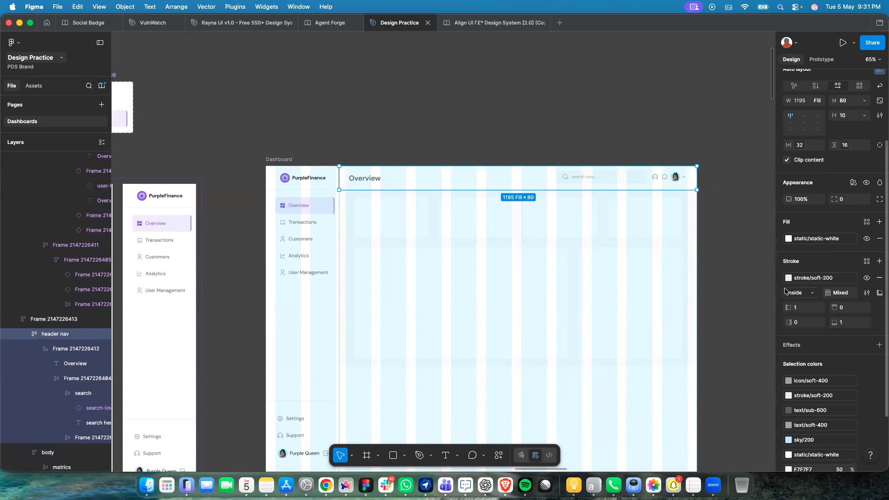
scroll(539, 200, up, 3)
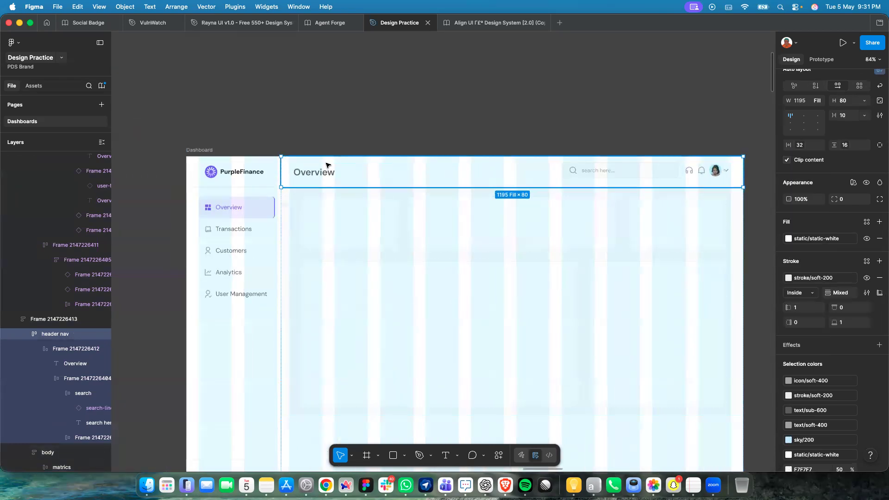
Inspect the header's content row and side padding against the column grid.
click(324, 173)
click(331, 172)
click(361, 173)
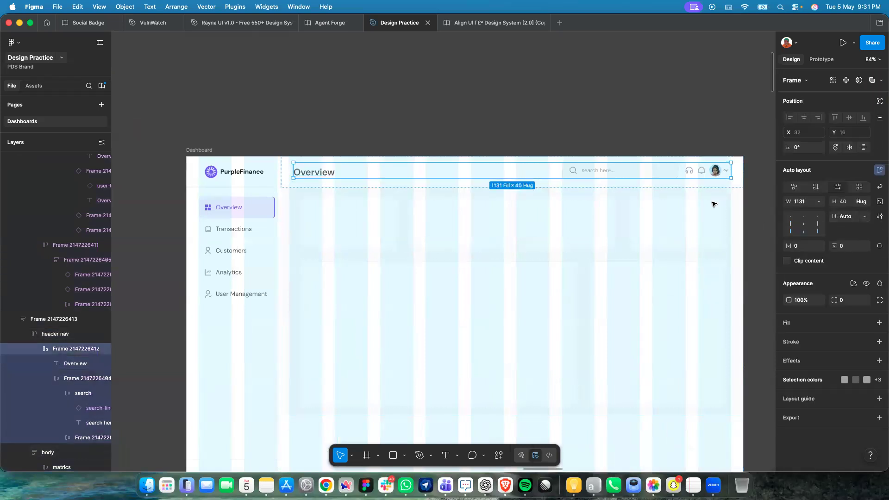
click(412, 187)
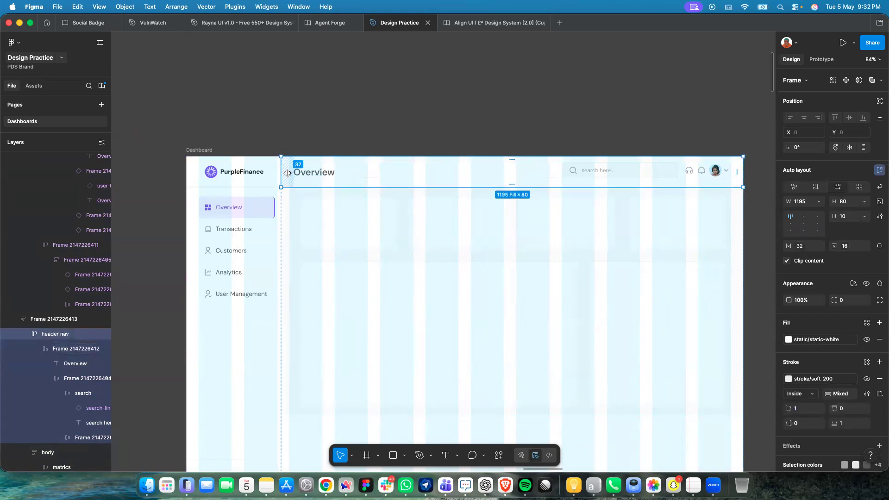
Examine the padding of the Transactions menu item inside the overview variant of the sidebar component.
click(214, 218)
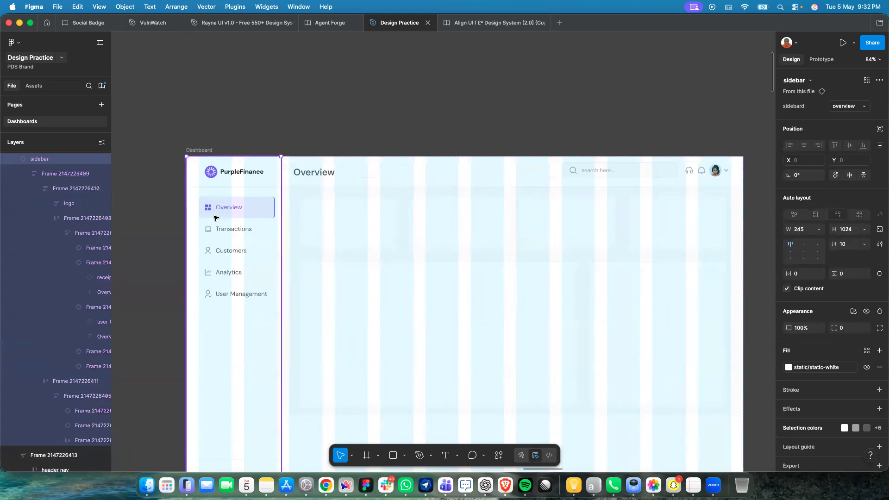
scroll(229, 226, left, 10)
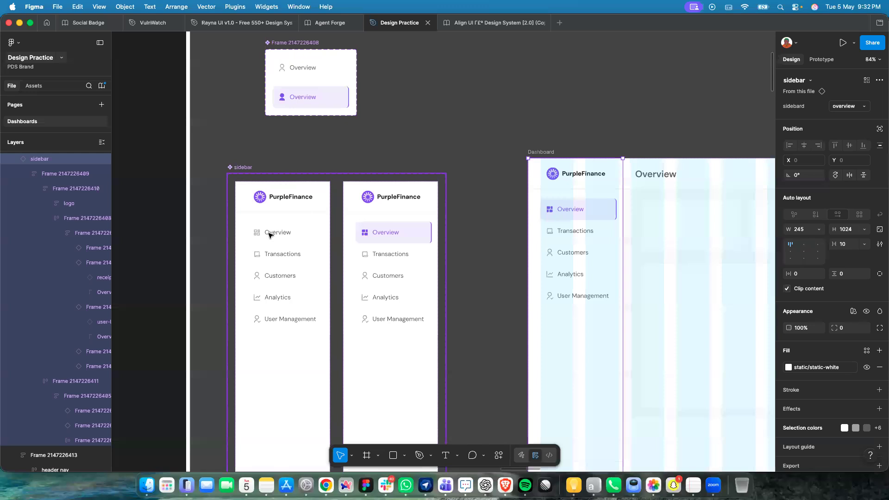
double_click(270, 236)
double_click(288, 256)
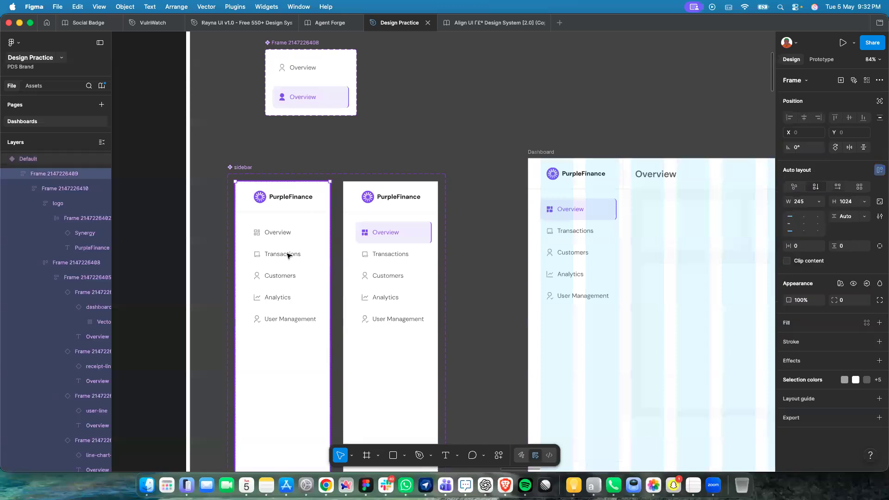
double_click(287, 256)
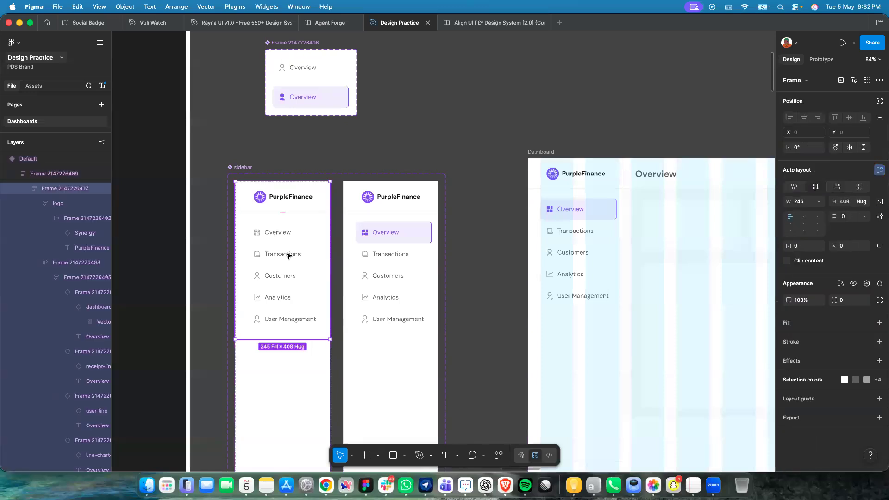
click(366, 257)
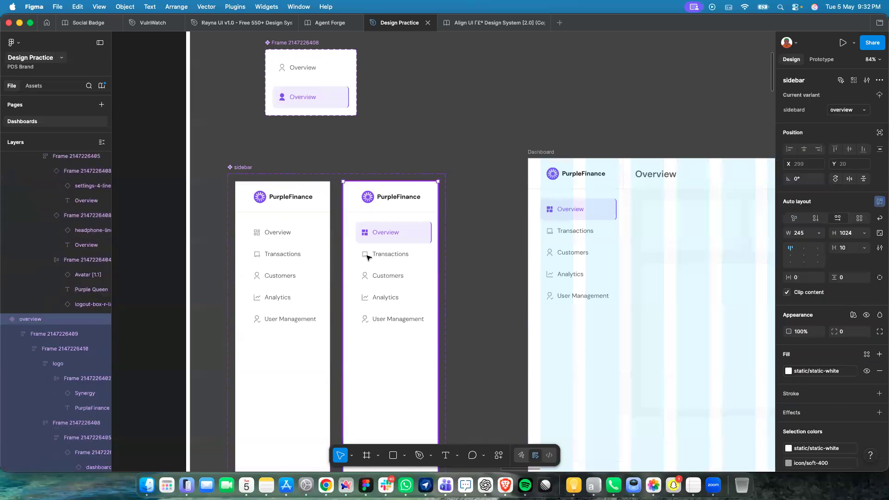
double_click(367, 258)
double_click(367, 258)
double_click(367, 257)
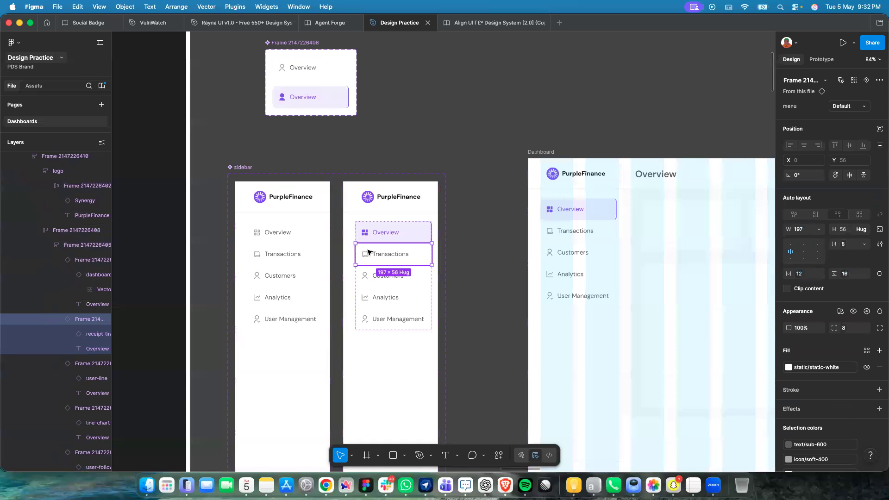
Set the horizontal padding of both the Default and active menu item variants to spacing-16.
double_click(293, 72)
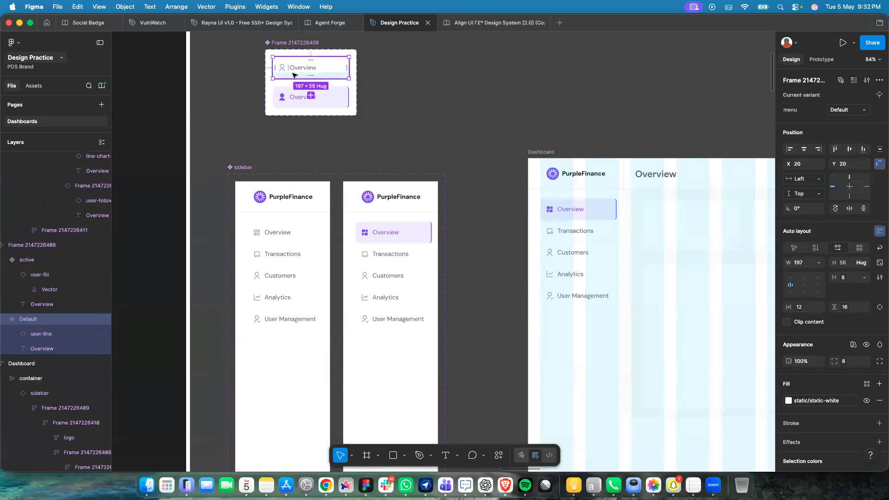
shift+click(299, 102)
click(801, 329)
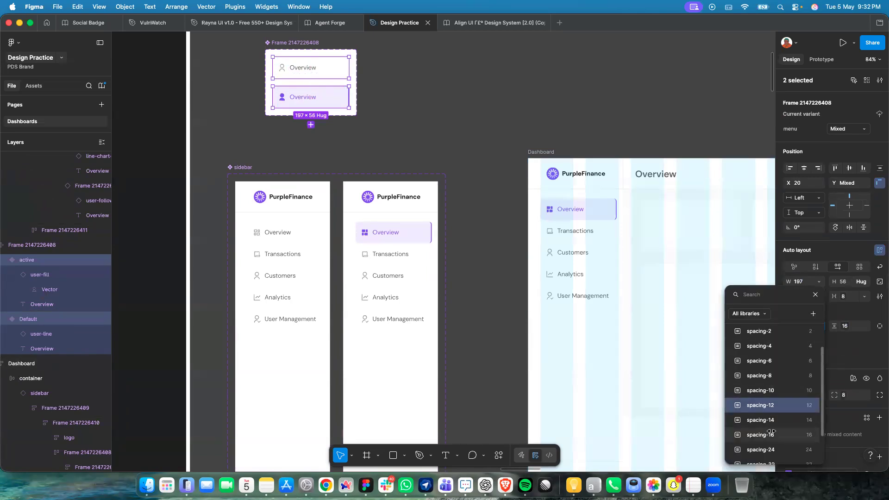
click(772, 435)
click(801, 326)
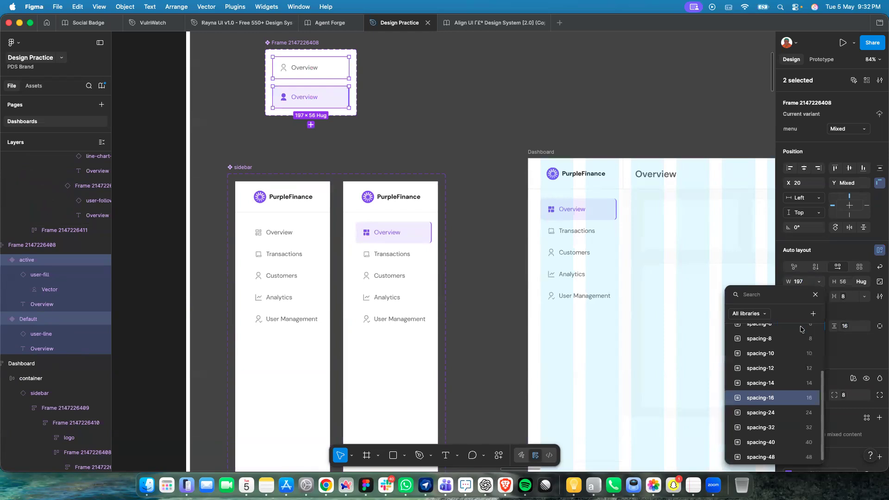
scroll(801, 329, up, 1)
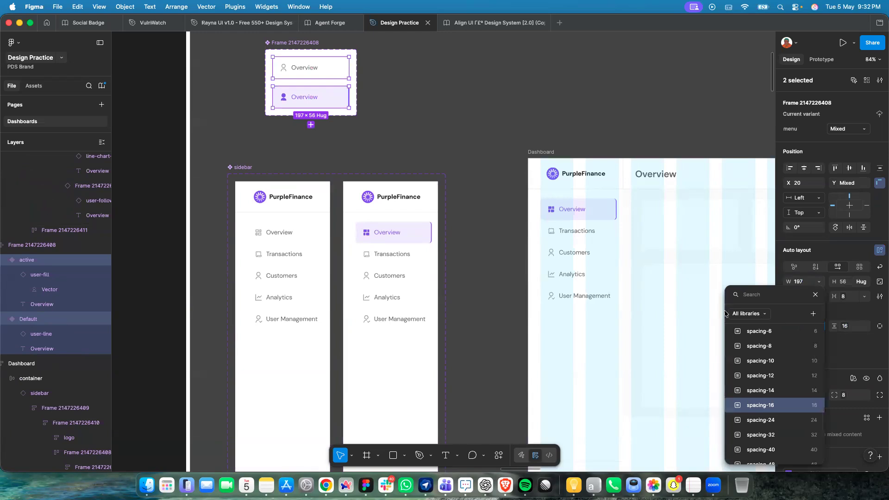
click(787, 406)
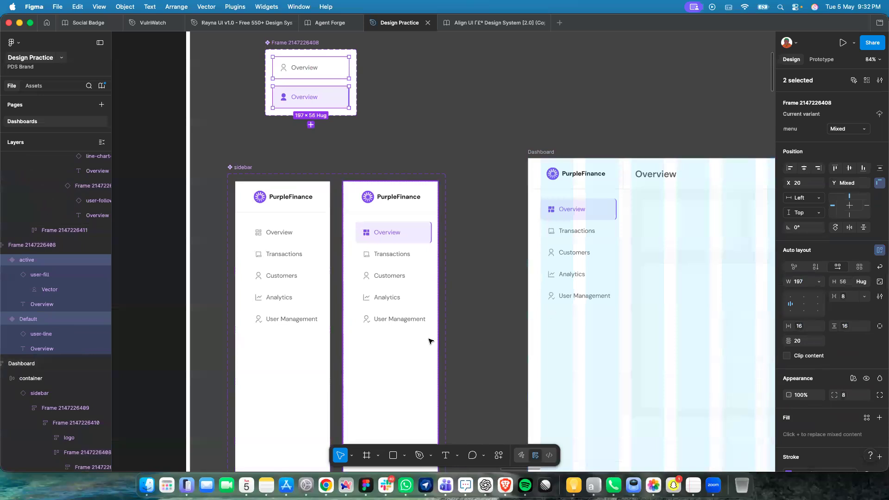
Inspect the padding and item spacing of the menu container in both sidebar variants.
click(409, 343)
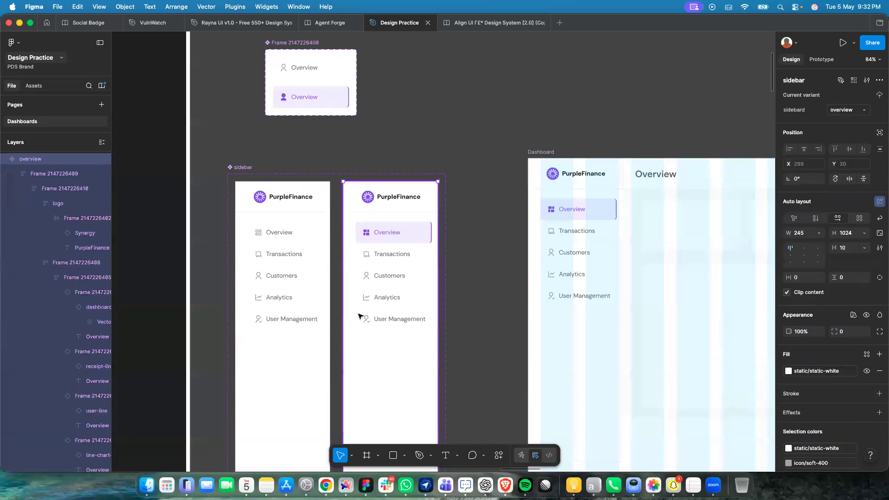
click(315, 306)
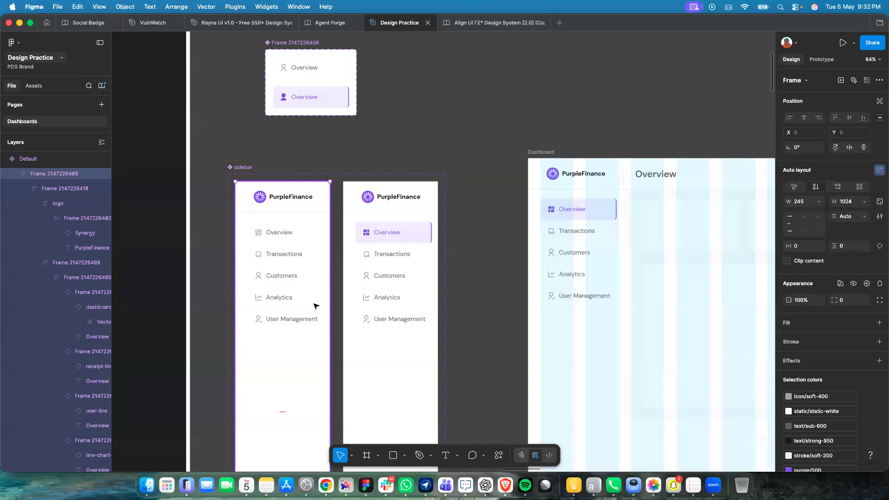
click(315, 306)
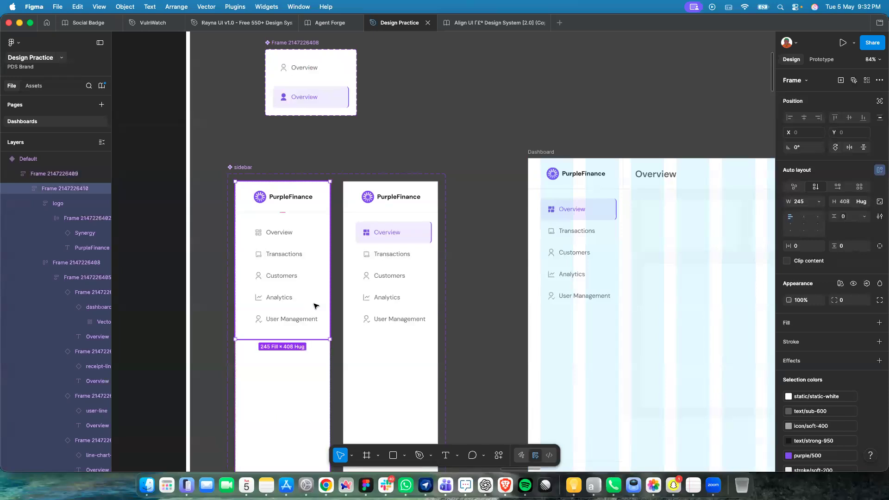
click(315, 306)
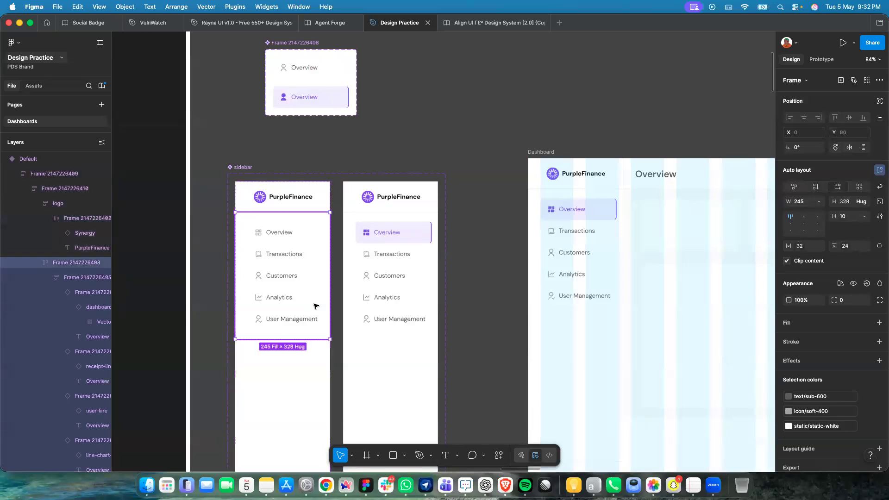
shift+click(386, 288)
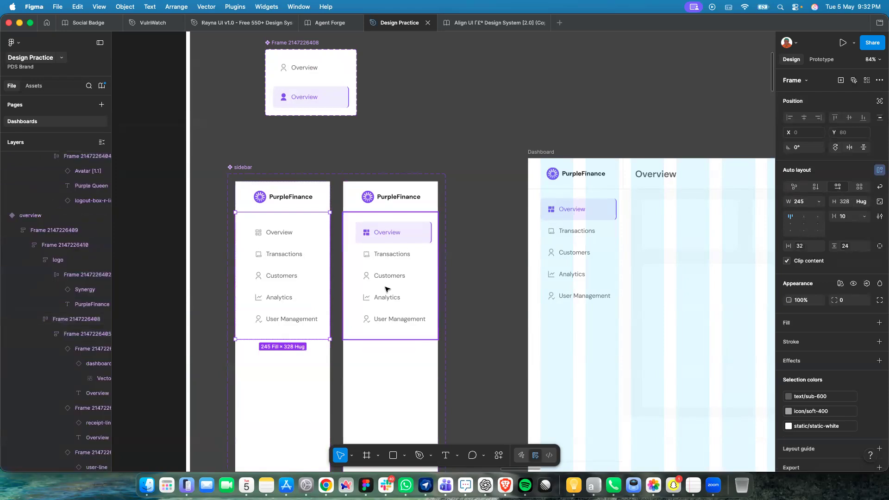
shift+click(368, 299)
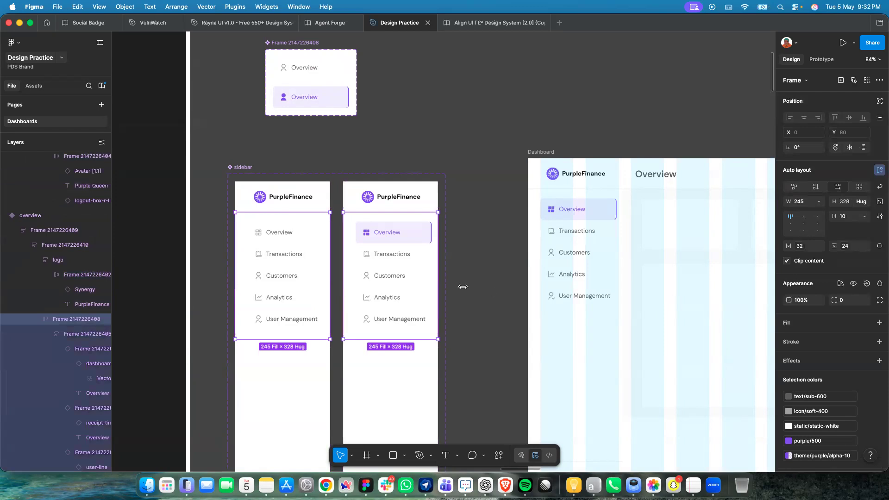
click(385, 282)
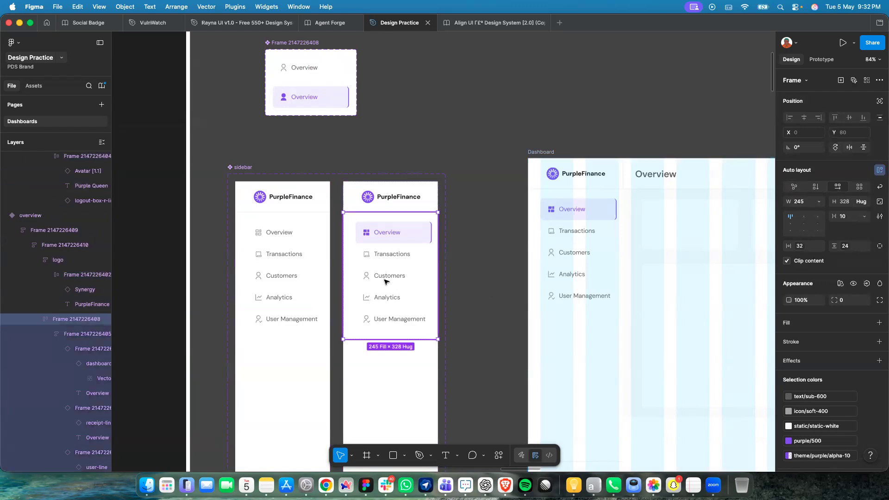
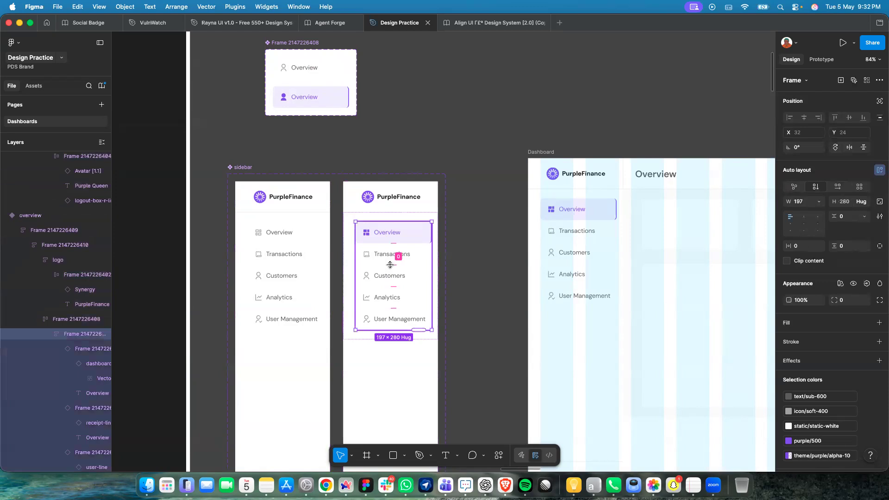
Set the horizontal padding of the Default menu item variant to spacing-8.
scroll(352, 259, up, 5)
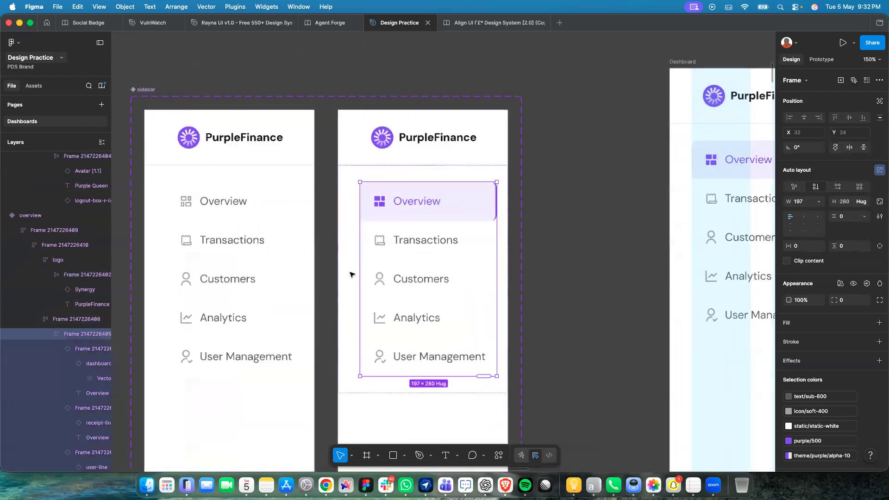
scroll(288, 220, up, 10)
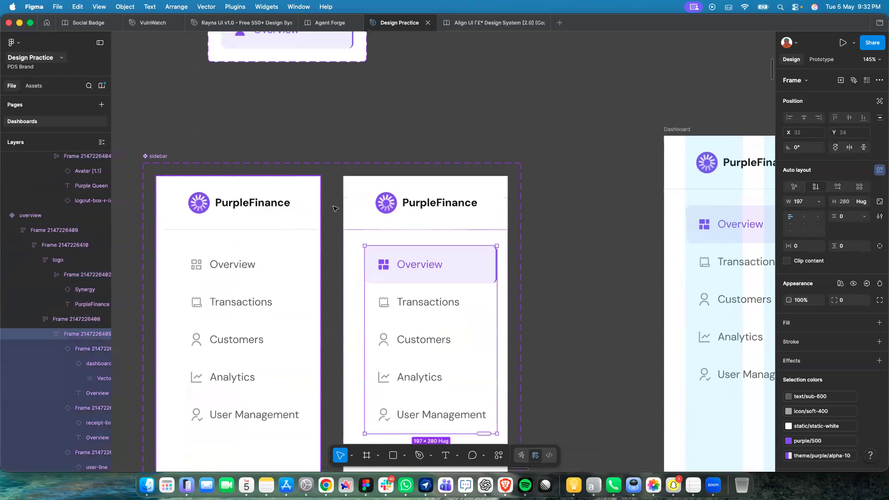
click(294, 209)
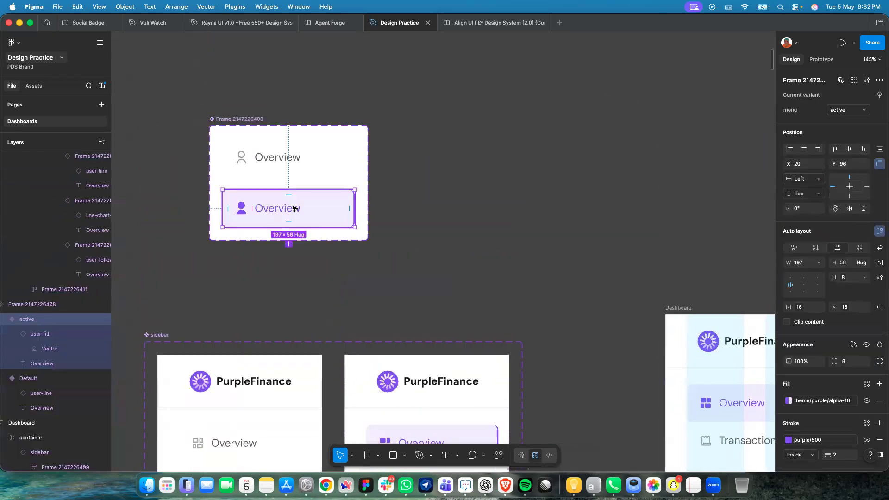
click(279, 160)
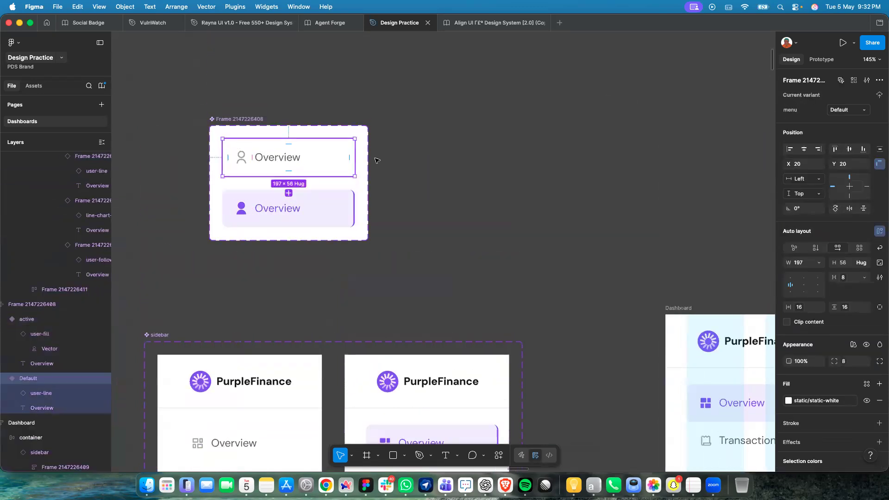
click(798, 310)
scroll(779, 375, down, 2)
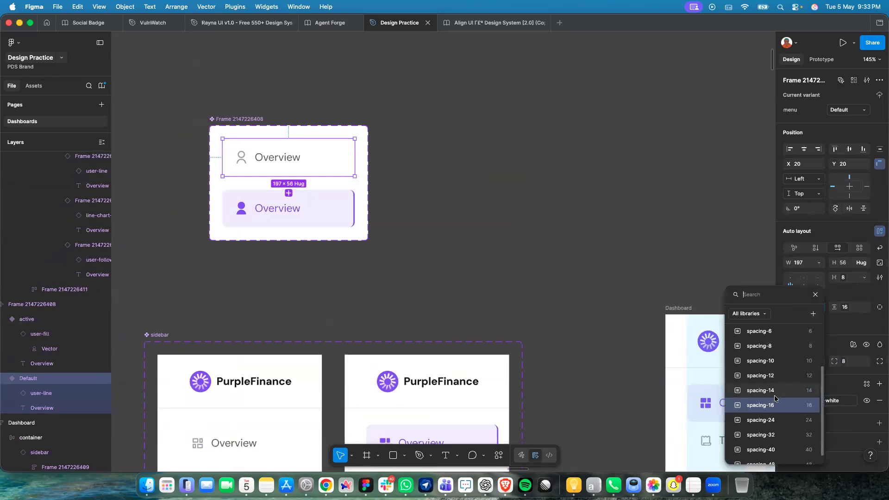
click(777, 346)
scroll(570, 390, down, 5)
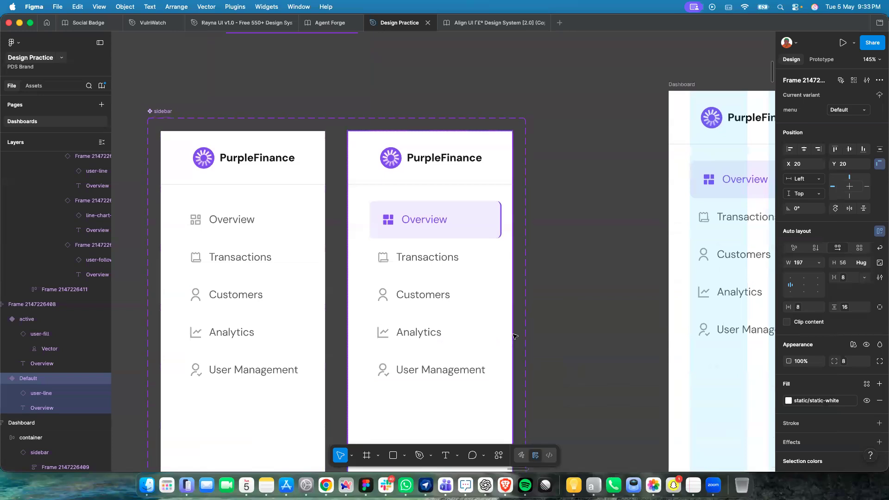
Set the horizontal padding of the active menu item variant to 8.
scroll(420, 223, up, 2)
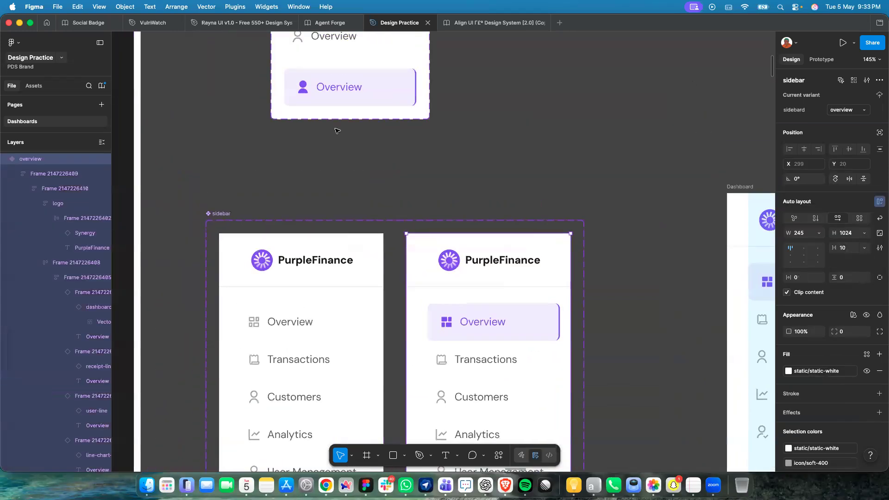
click(375, 88)
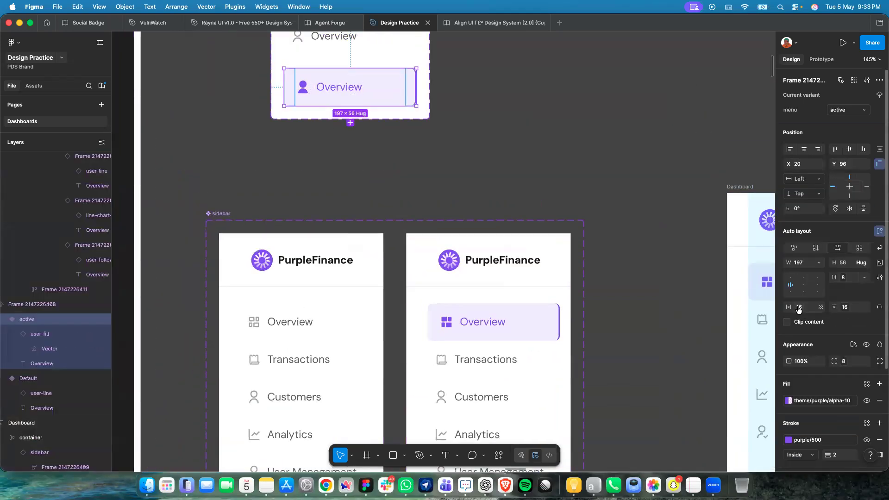
click(817, 308)
key(Escape)
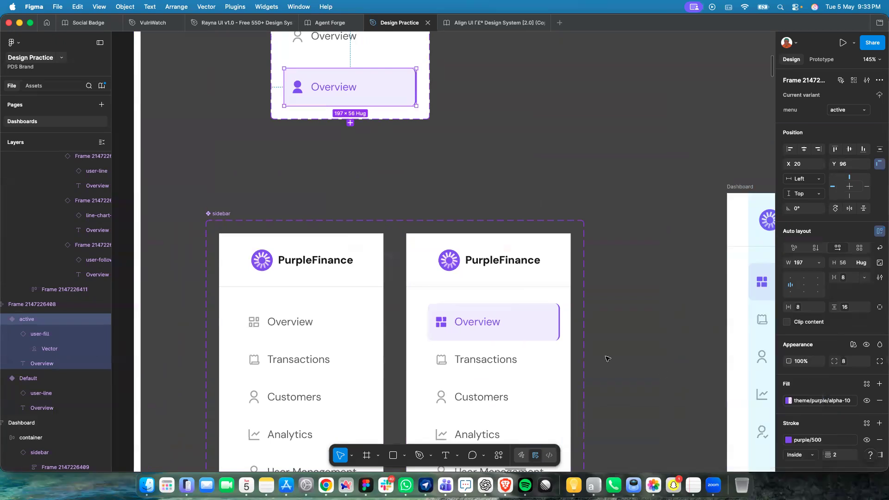
Check the menu items against the dashboard's column grid and inspect the Transactions item in the Default sidebar variant.
scroll(605, 359, right, 3)
scroll(605, 360, down, 2)
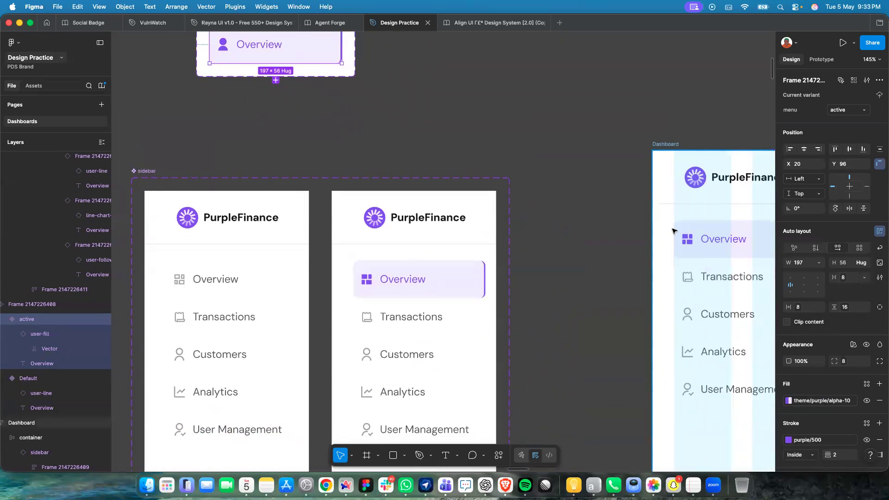
scroll(461, 289, left, 4)
scroll(461, 288, down, 3)
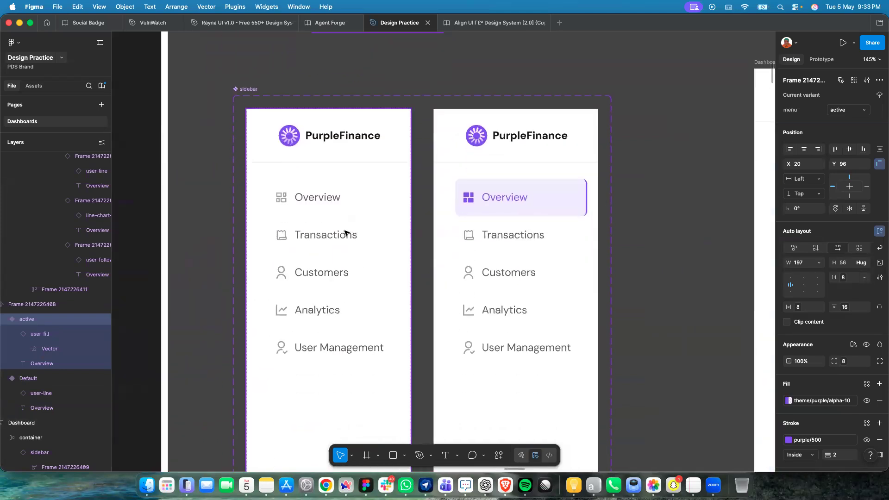
click(345, 233)
double_click(346, 233)
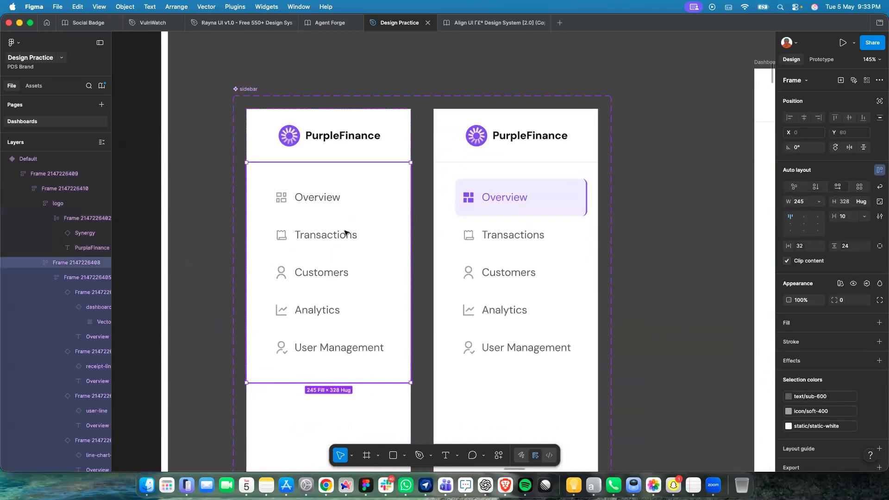
double_click(345, 233)
double_click(345, 233)
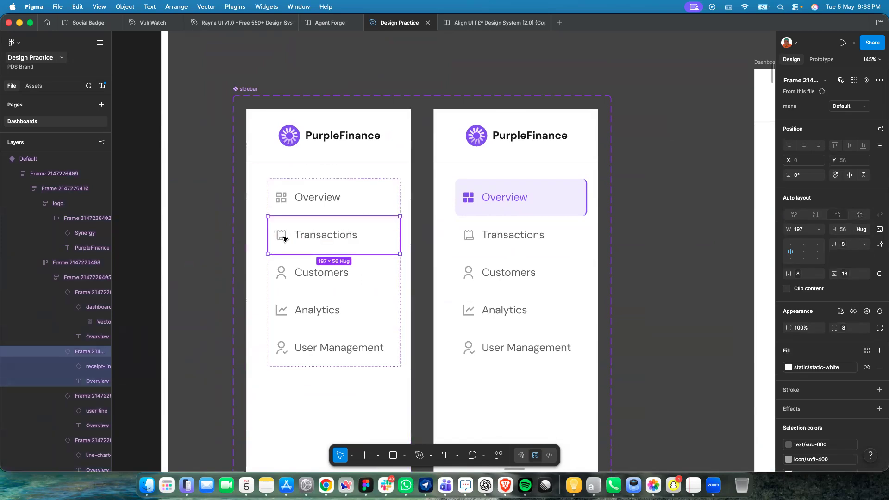
Set the horizontal padding of the logo frame in the overview sidebar variant to spacing-32.
scroll(318, 240, down, 5)
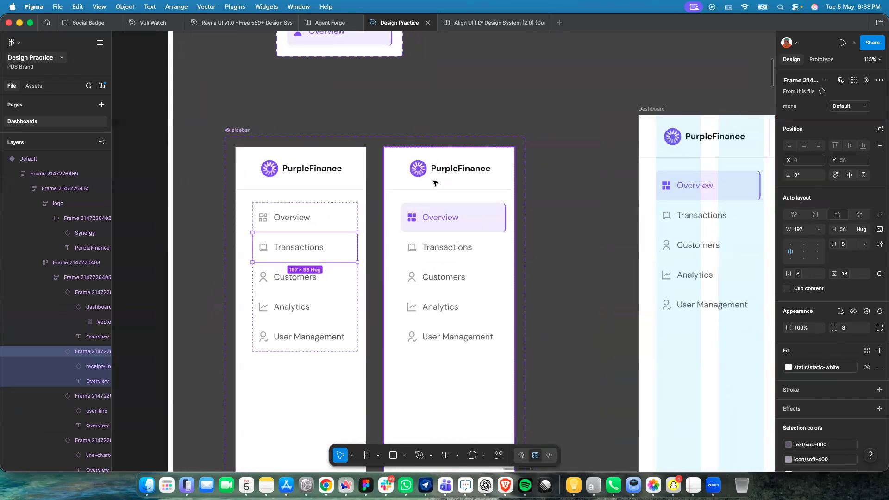
click(434, 182)
double_click(435, 182)
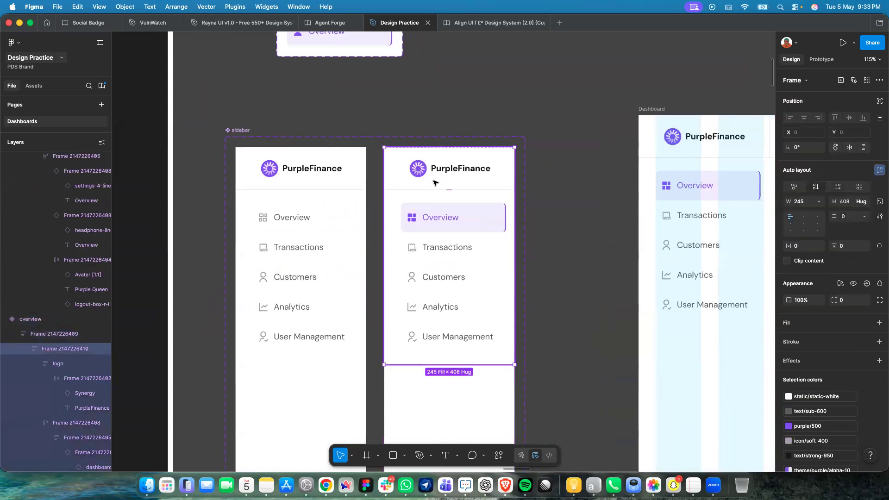
click(434, 182)
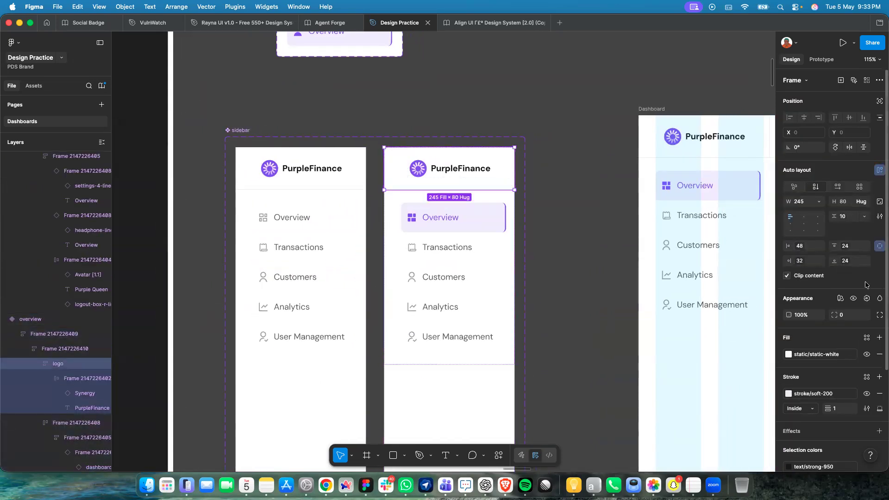
click(879, 246)
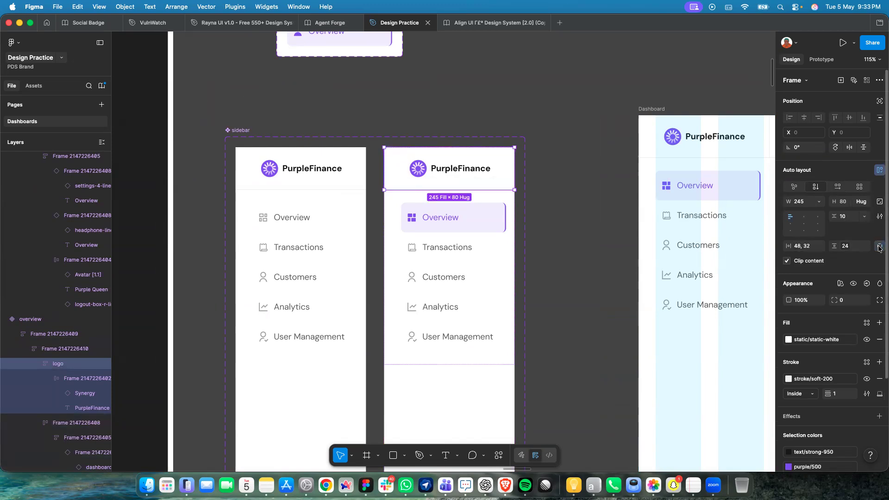
click(818, 247)
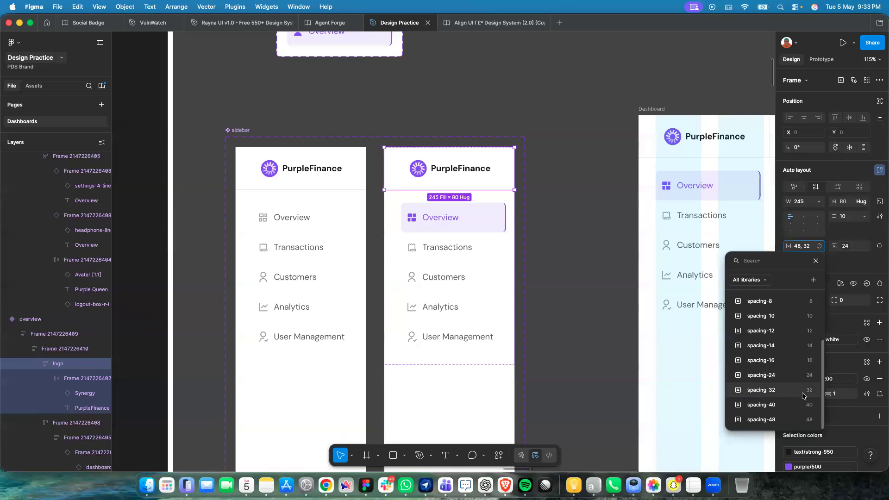
click(802, 392)
Set the horizontal padding of the logo frame in the Default sidebar variant to spacing-32.
click(285, 185)
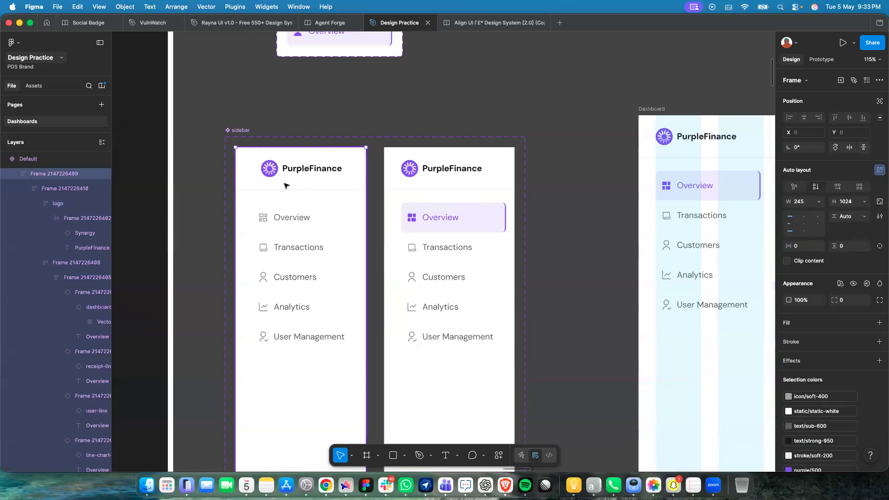
click(285, 186)
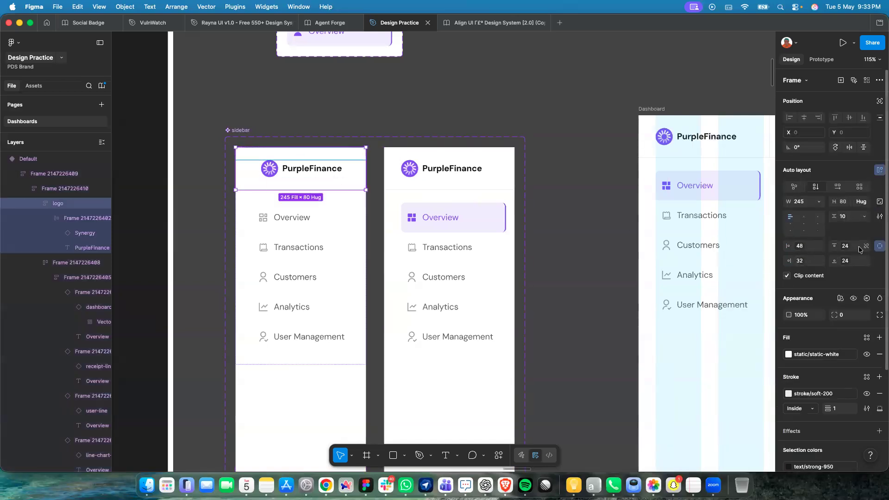
click(881, 246)
click(819, 246)
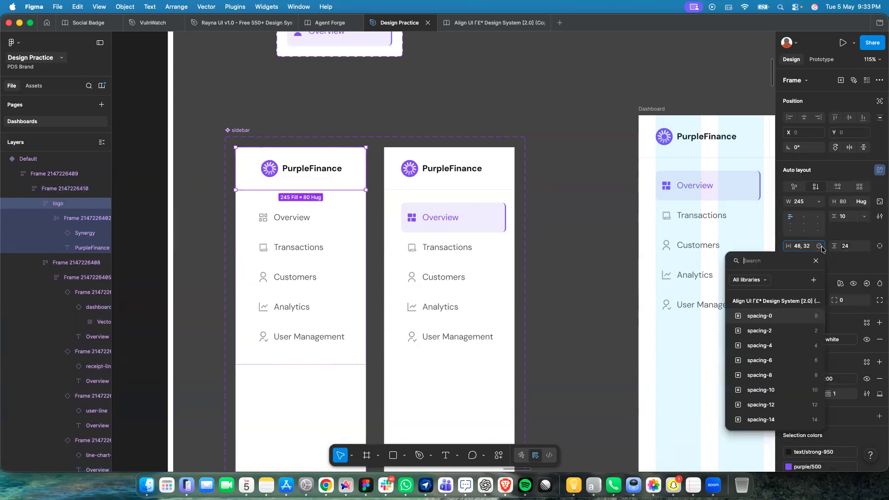
scroll(804, 408, down, 3)
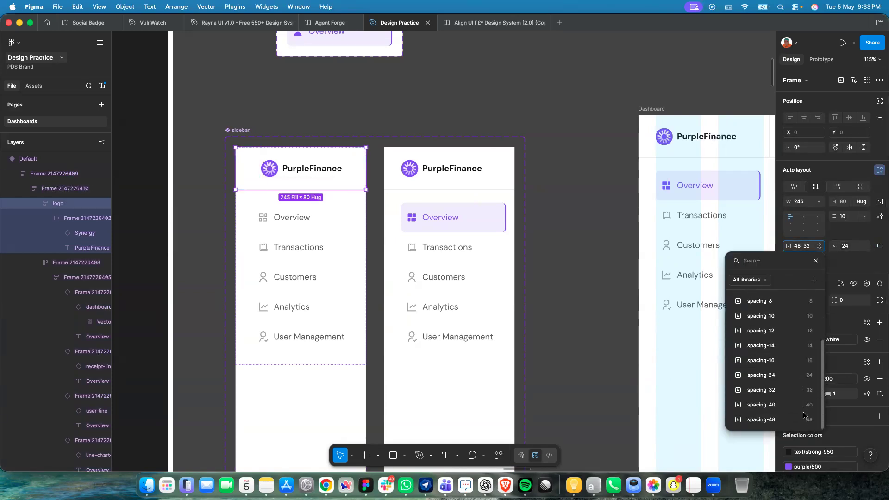
click(802, 419)
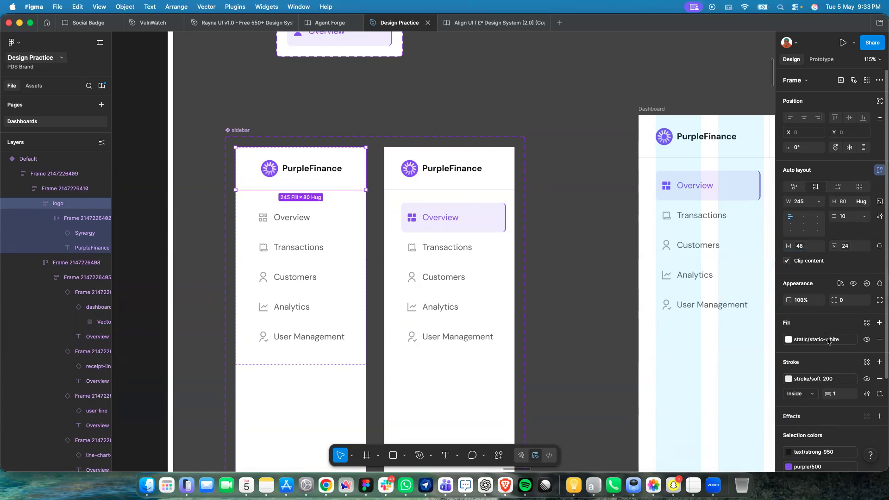
click(802, 242)
click(789, 389)
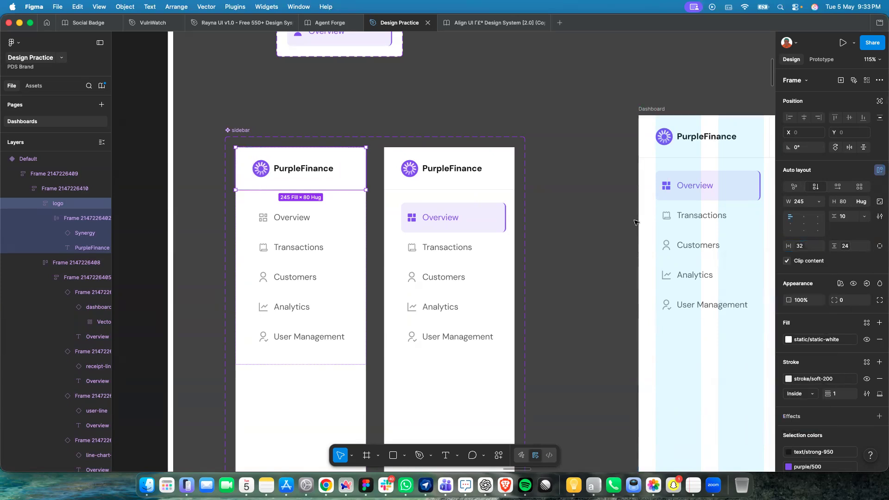
Check the Dashboard's sidebar against the column grid and inspect the menu frames in the overview sidebar variant.
scroll(635, 216, right, 10)
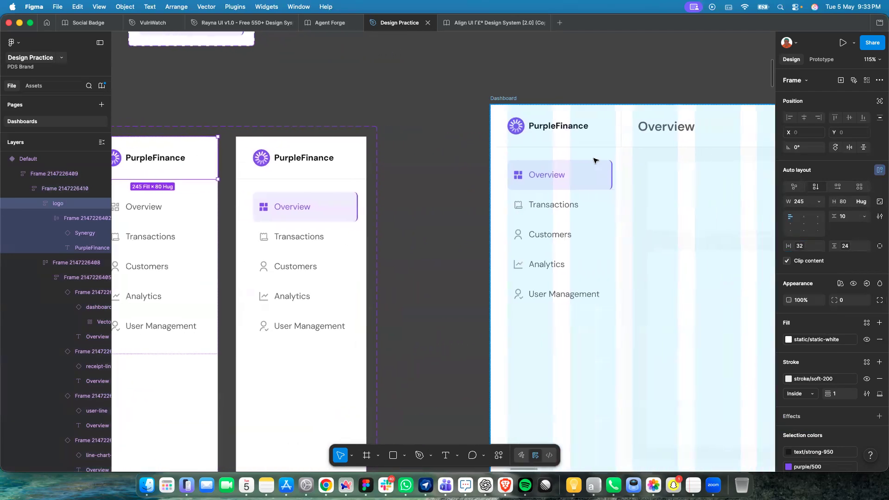
scroll(597, 161, left, 4)
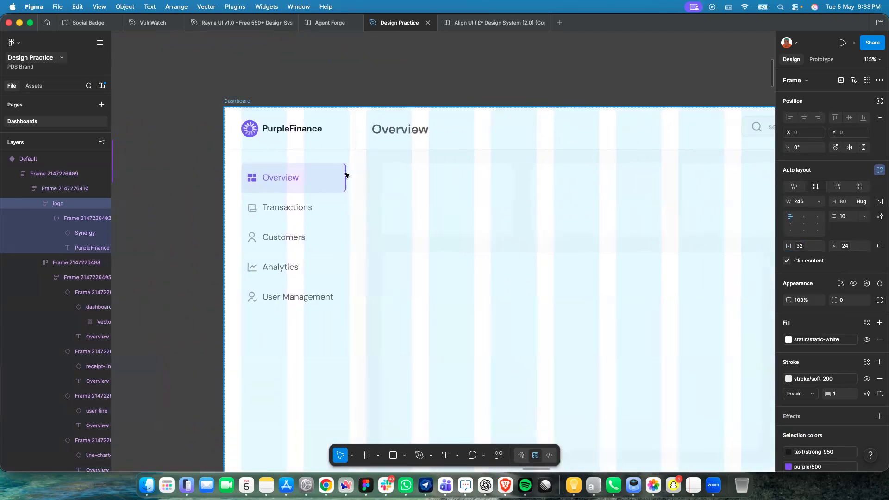
click(334, 183)
click(335, 185)
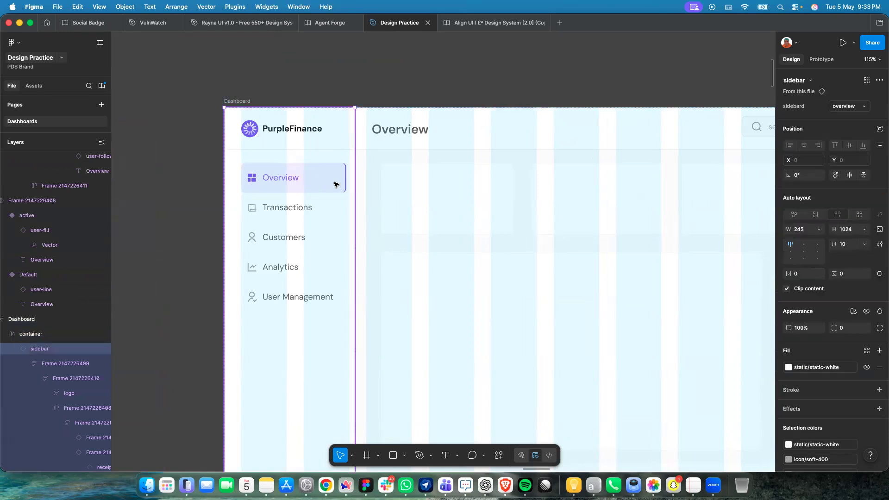
scroll(338, 182, left, 13)
click(463, 290)
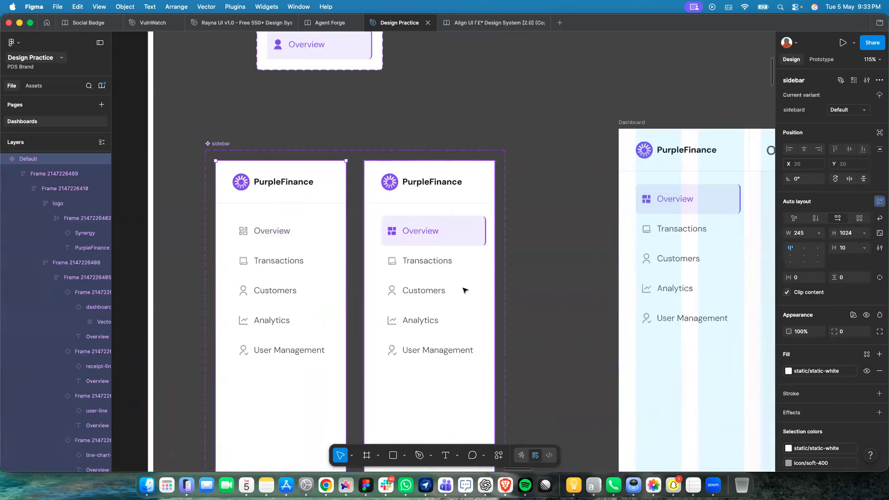
double_click(460, 289)
double_click(458, 289)
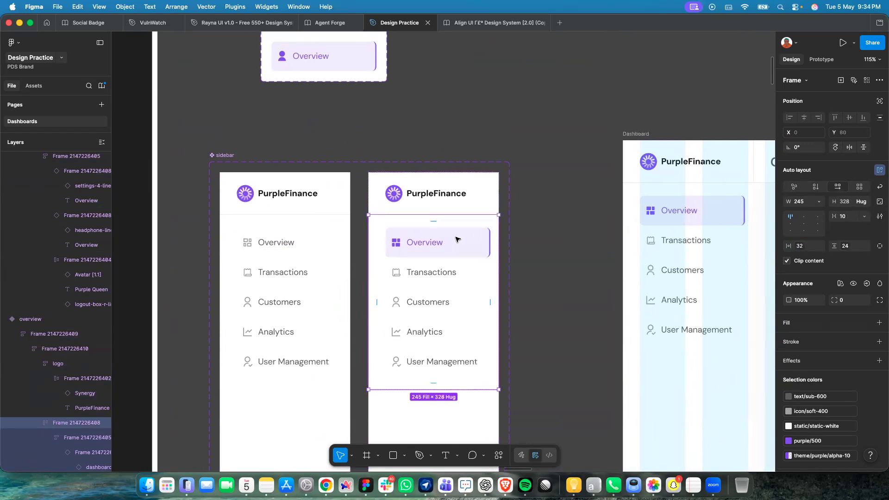
scroll(458, 239, up, 3)
double_click(465, 302)
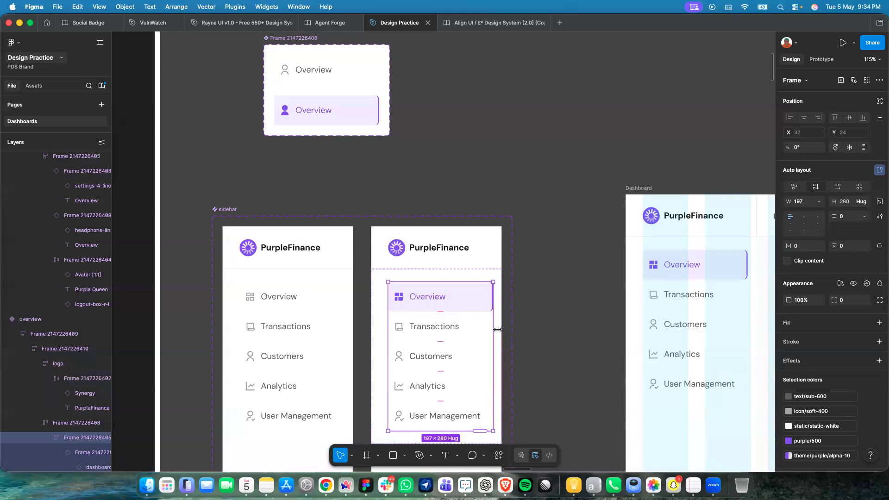
click(432, 331)
click(479, 354)
key(Escape)
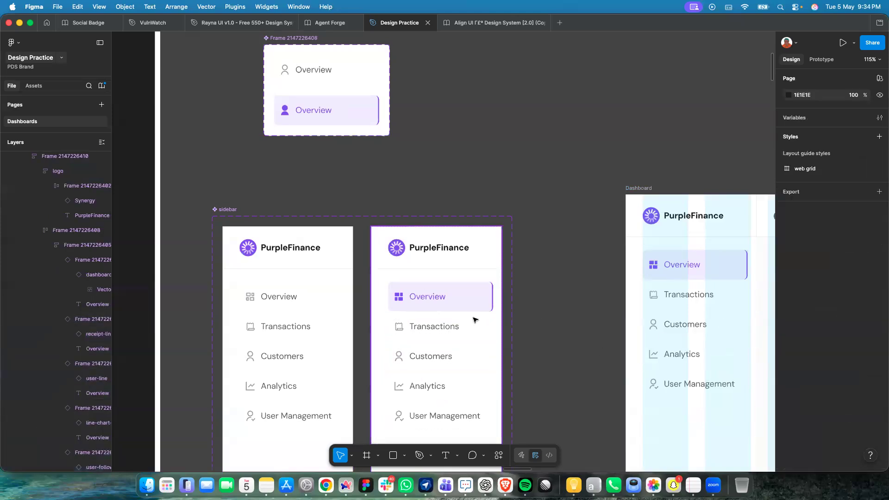
Narrow the menu list frame in the overview sidebar variant to a width of 181.
click(475, 320)
double_click(473, 320)
double_click(472, 320)
double_click(470, 319)
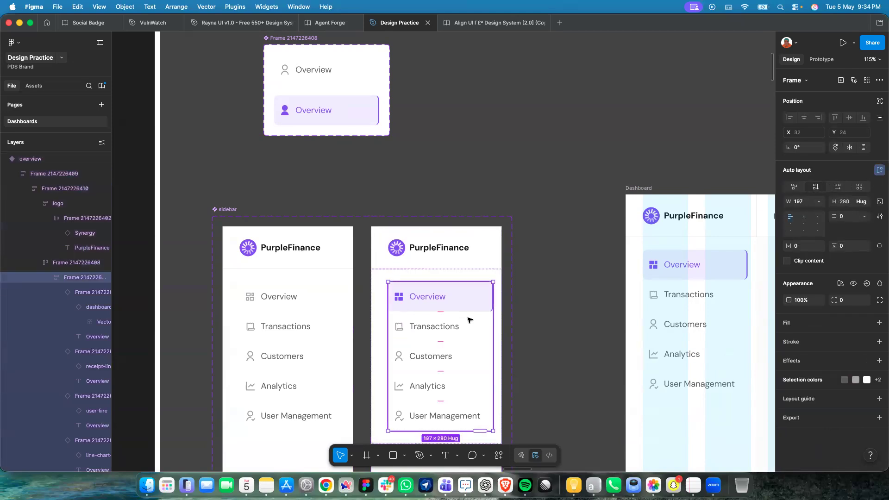
drag(492, 340, 484, 340)
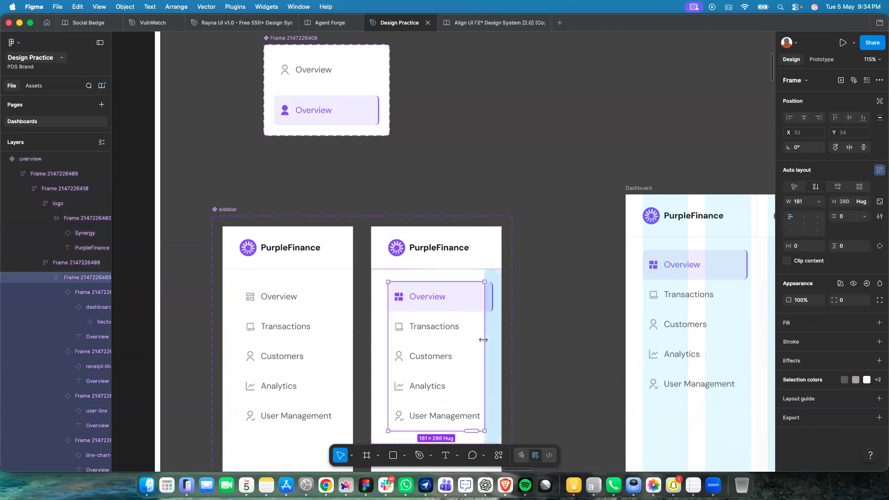
Set the width of all five menu items in the overview variant's list to Fill container.
key(Return)
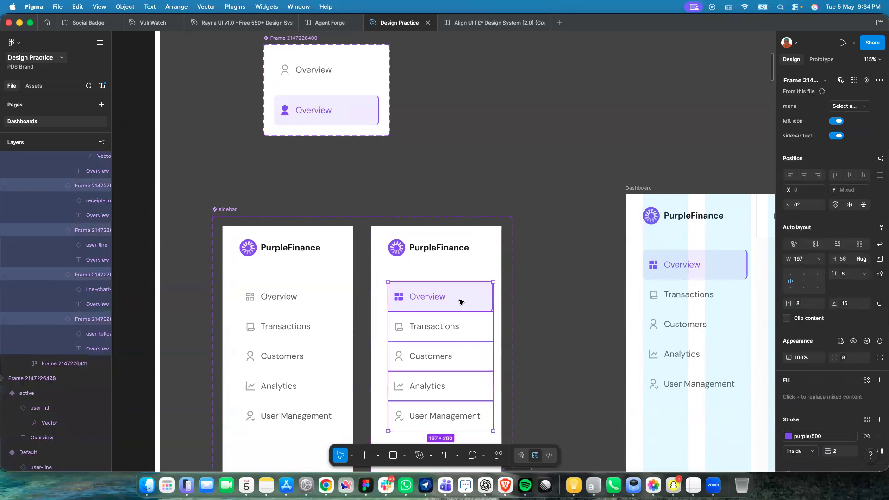
click(819, 259)
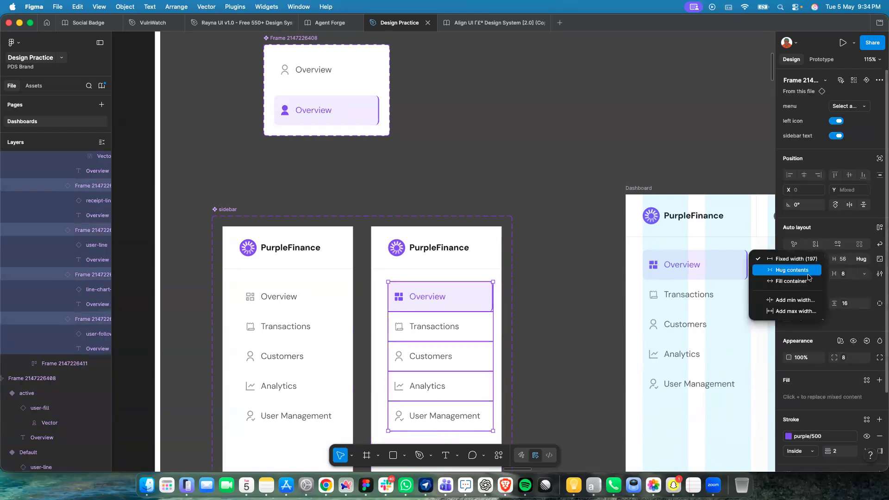
click(788, 281)
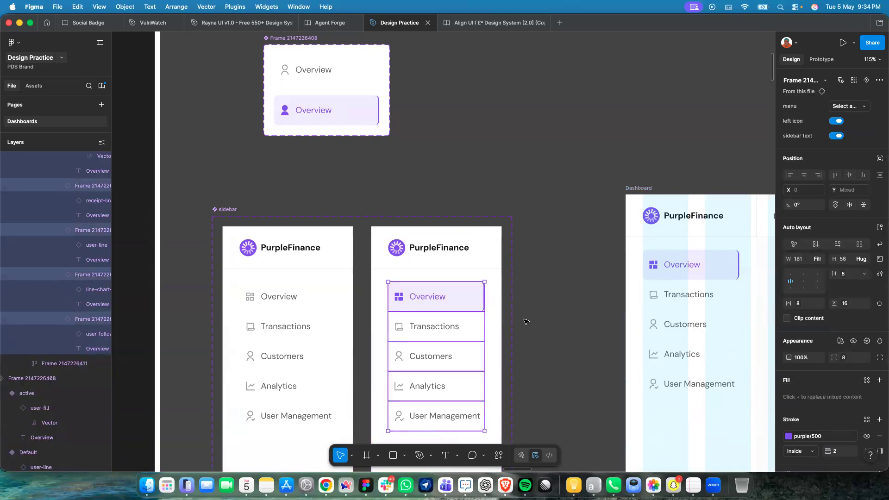
scroll(526, 321, down, 2)
Set the stroke weight of the active menu item variant to 4.
click(489, 320)
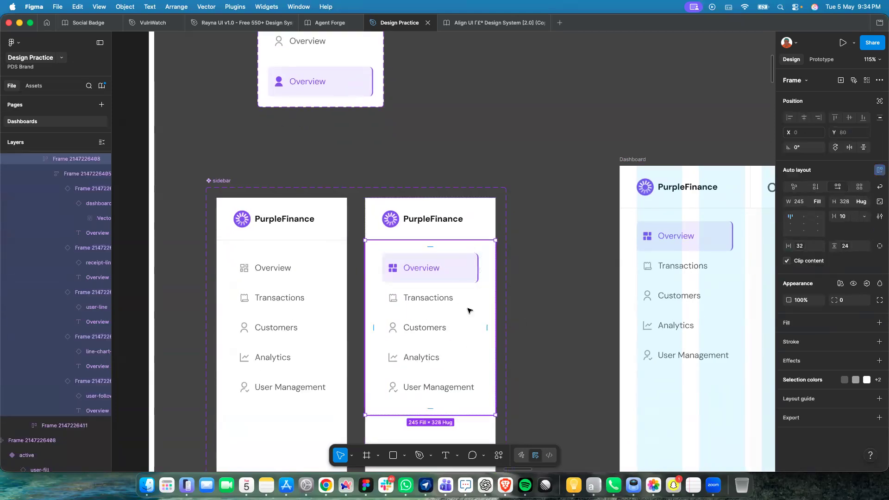
click(466, 270)
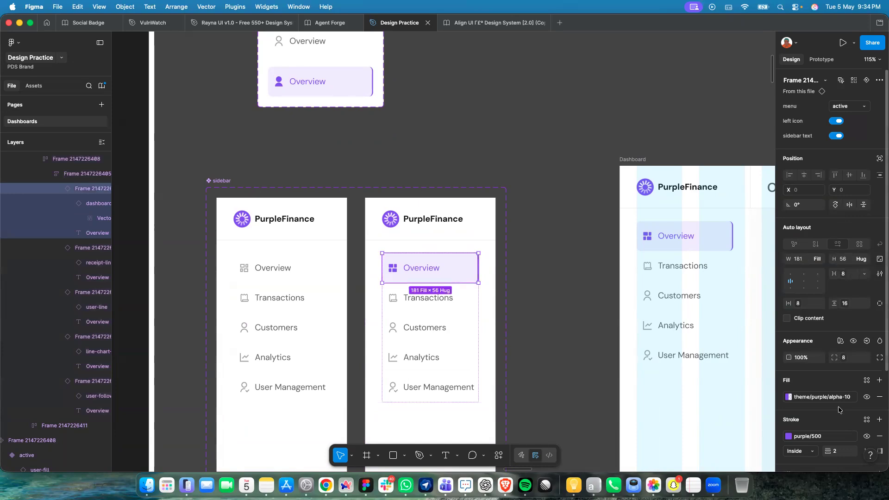
click(349, 82)
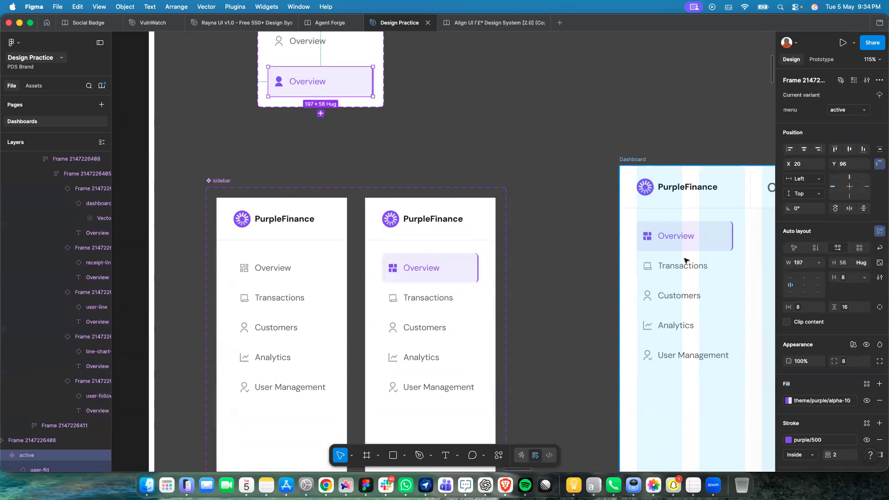
scroll(843, 405, down, 2)
text(4)
key(Return)
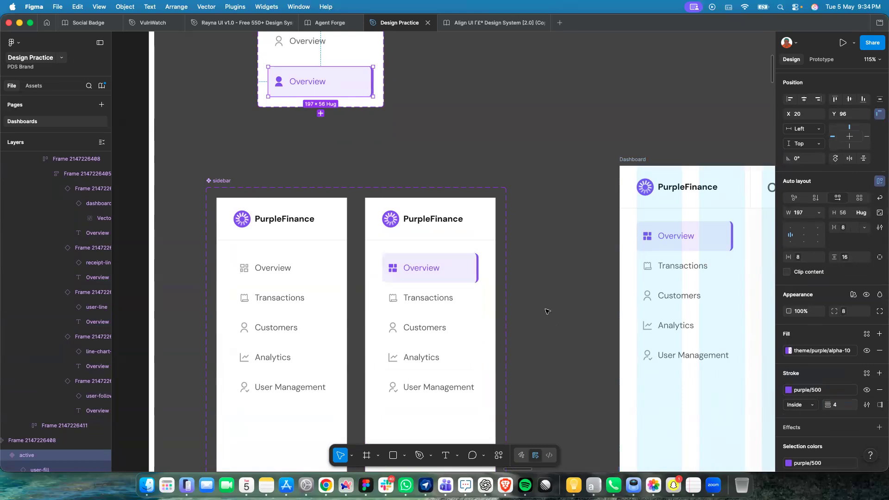
Examine how the Dashboard sidebar's outer edge, menu items and footer line up with the column grid.
click(460, 321)
scroll(462, 320, down, 5)
scroll(461, 320, right, 9)
scroll(452, 190, up, 4)
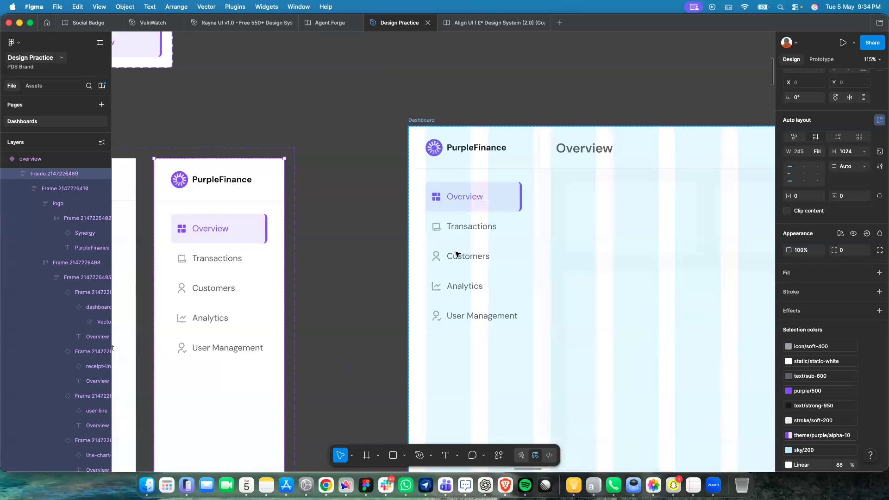
click(528, 231)
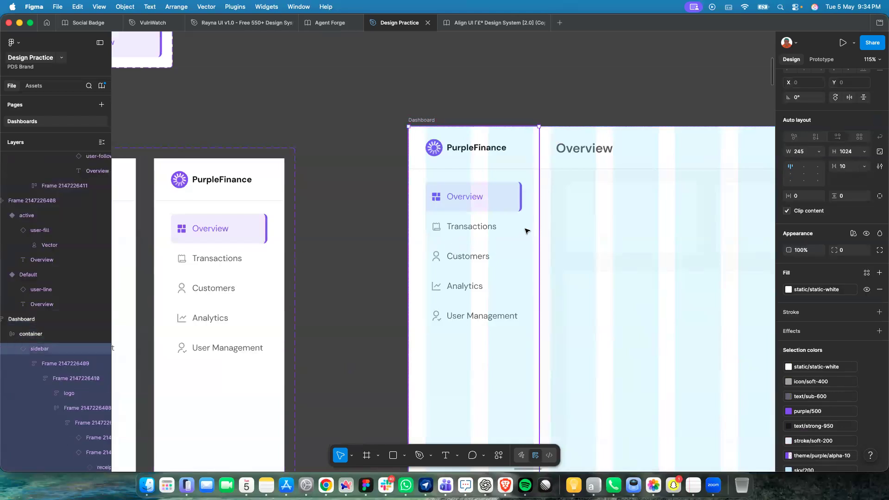
scroll(536, 227, up, 3)
scroll(537, 232, down, 4)
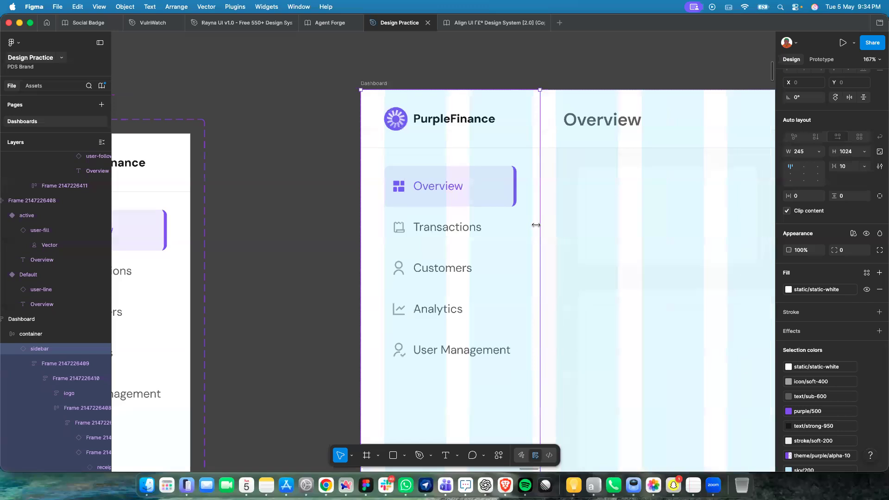
scroll(542, 242, down, 10)
scroll(542, 243, left, 2)
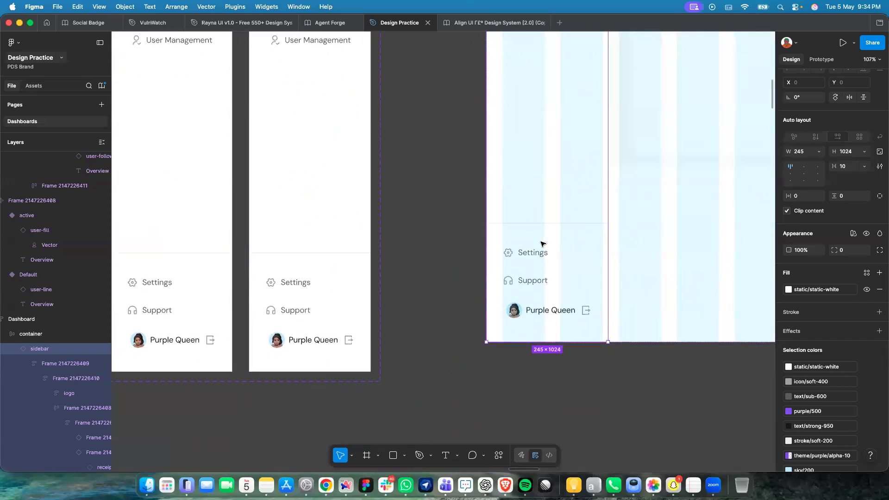
scroll(606, 302, up, 10)
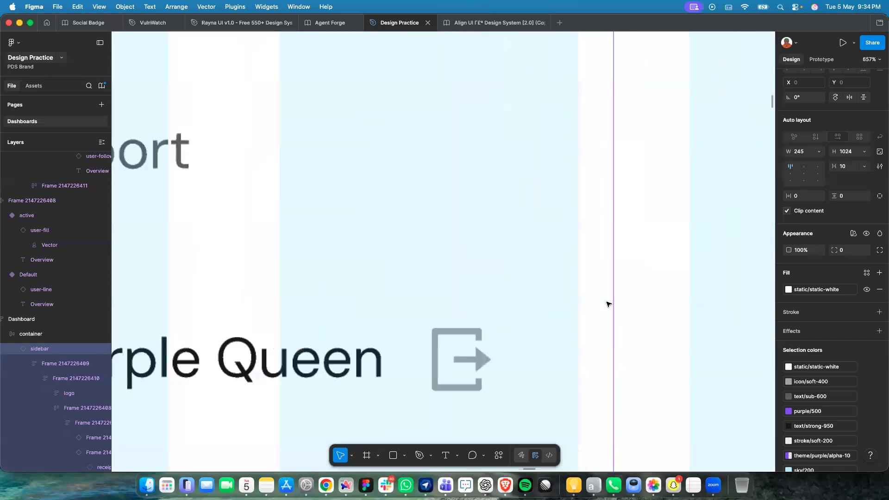
scroll(608, 306, up, 6)
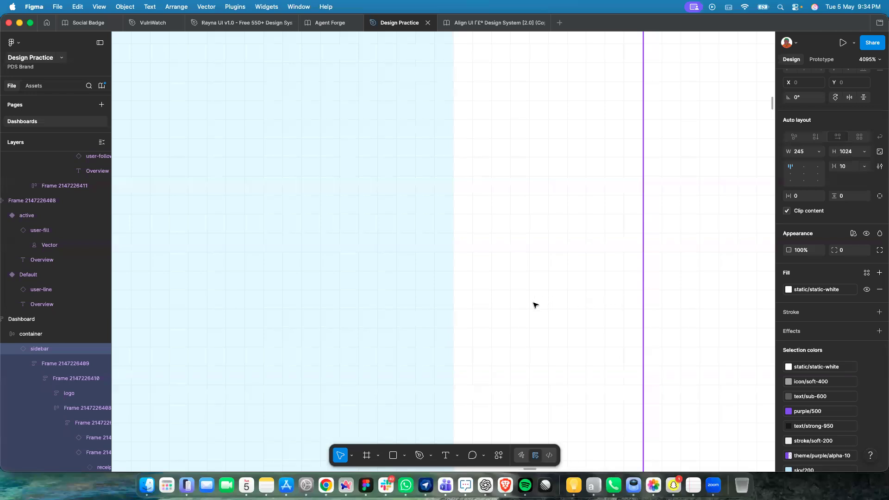
scroll(465, 302, down, 15)
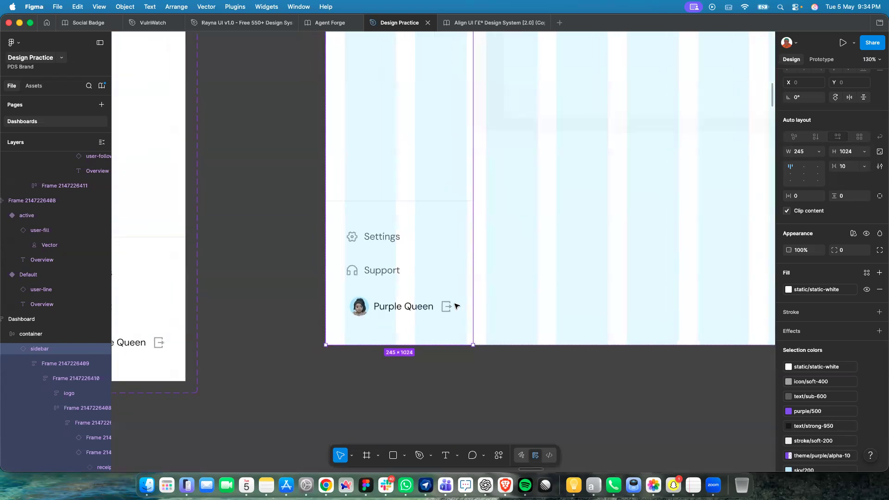
scroll(457, 308, down, 5)
click(366, 248)
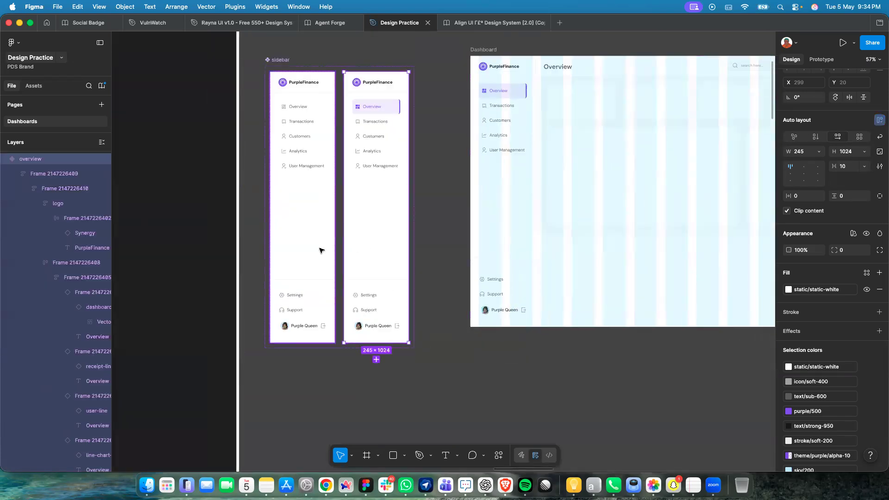
Set the width of both sidebar component variants to 235.
shift+click(321, 250)
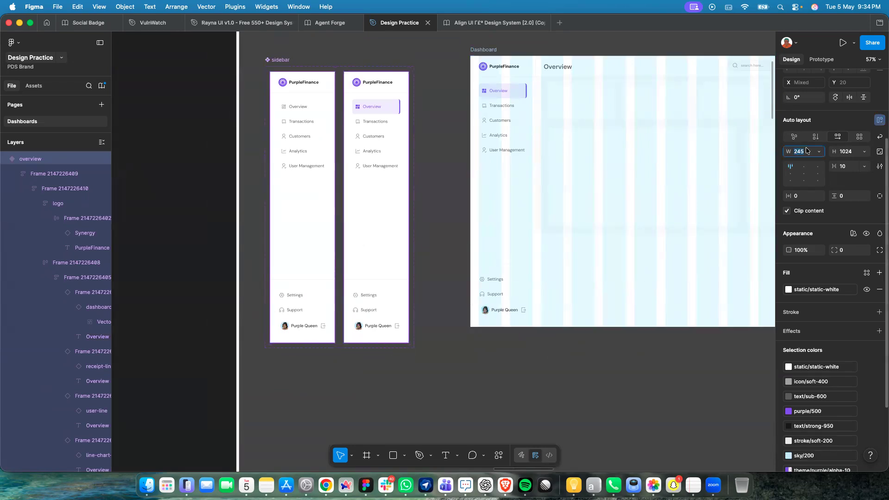
key(Return)
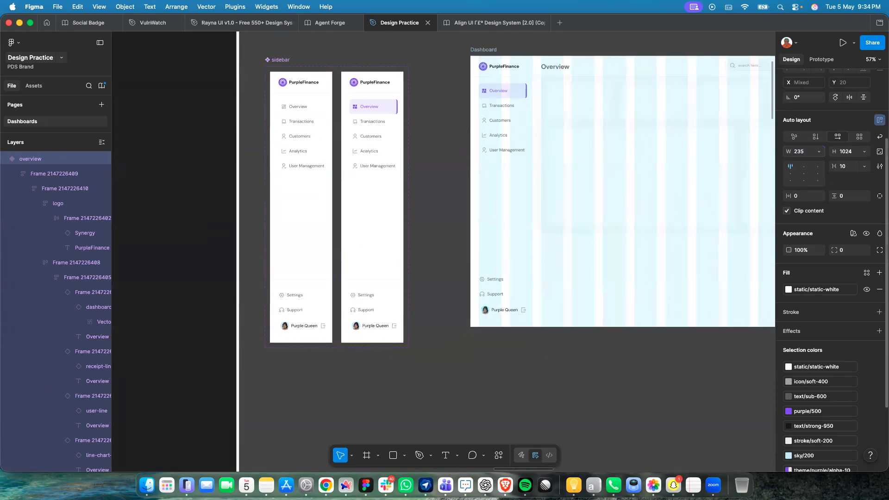
click(518, 203)
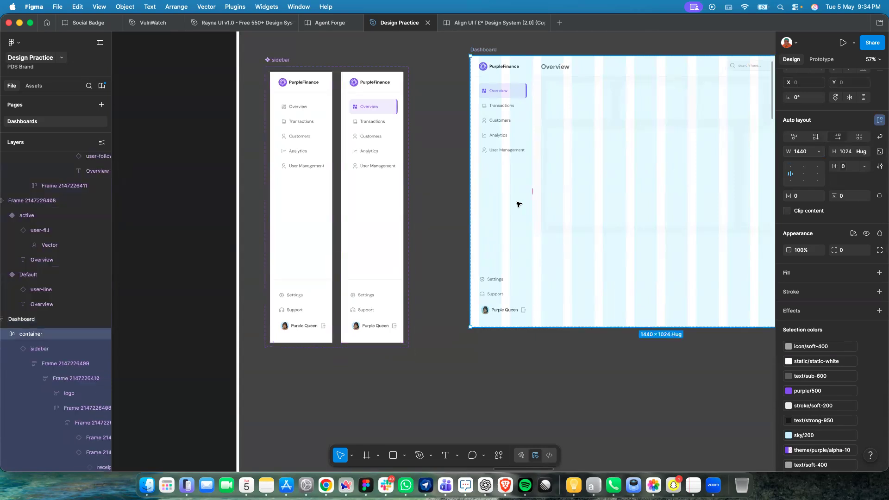
click(518, 204)
scroll(541, 148, up, 5)
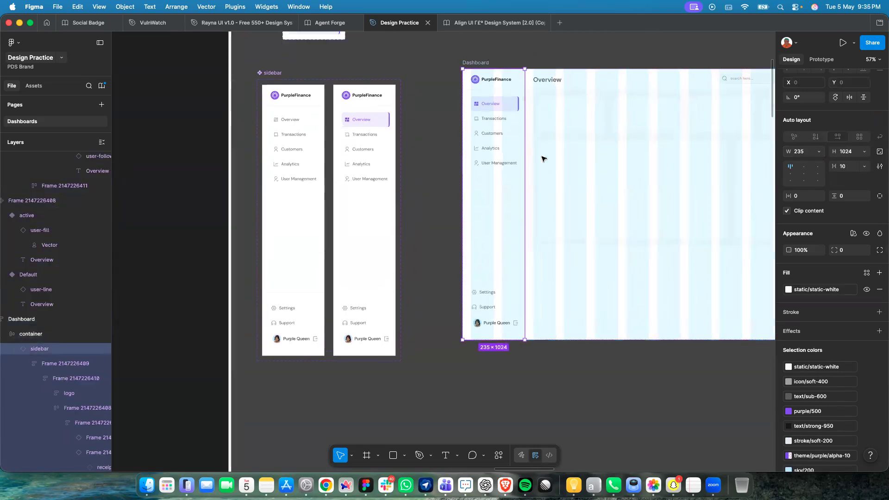
Set the horizontal padding of the Dashboard's body frame to the spacing-32 variable.
scroll(543, 158, up, 4)
click(517, 171)
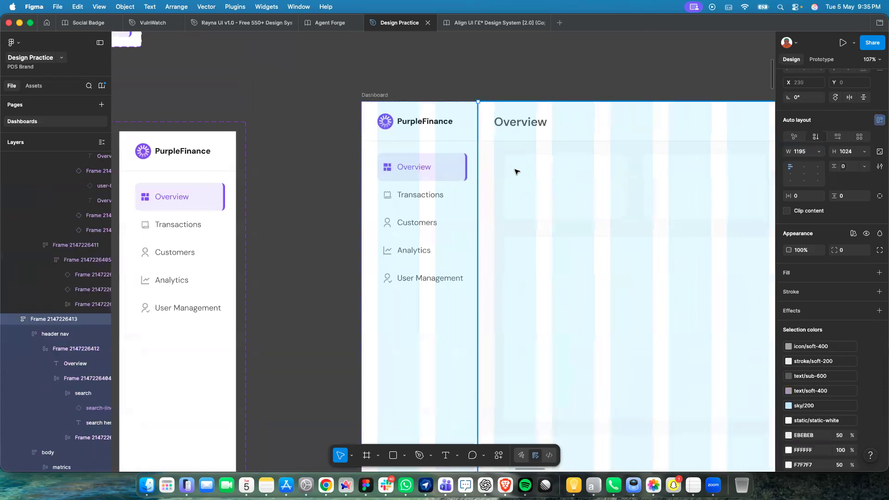
click(797, 198)
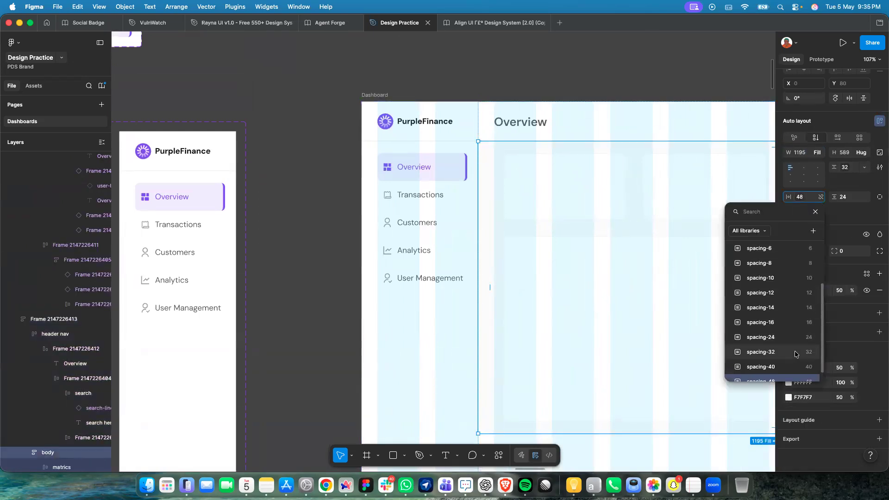
click(760, 352)
scroll(679, 279, right, 6)
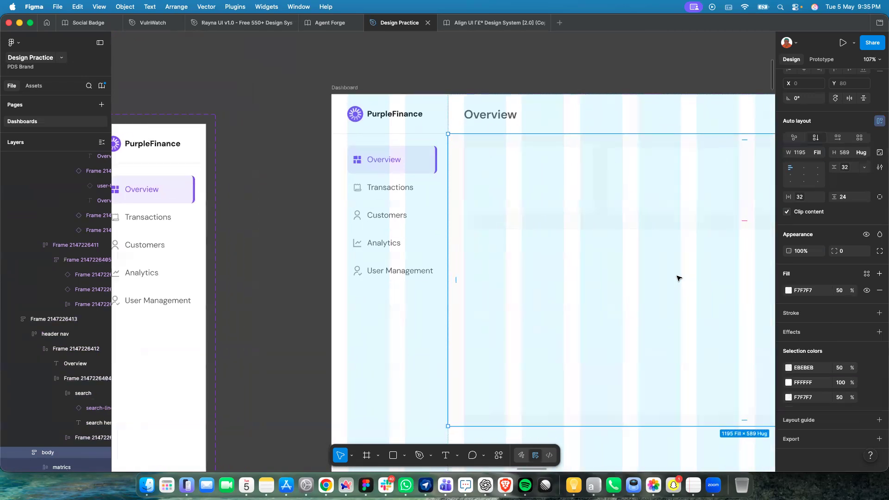
Set the width of the frame holding the header nav and body to Fill container.
scroll(678, 279, down, 5)
scroll(608, 278, up, 8)
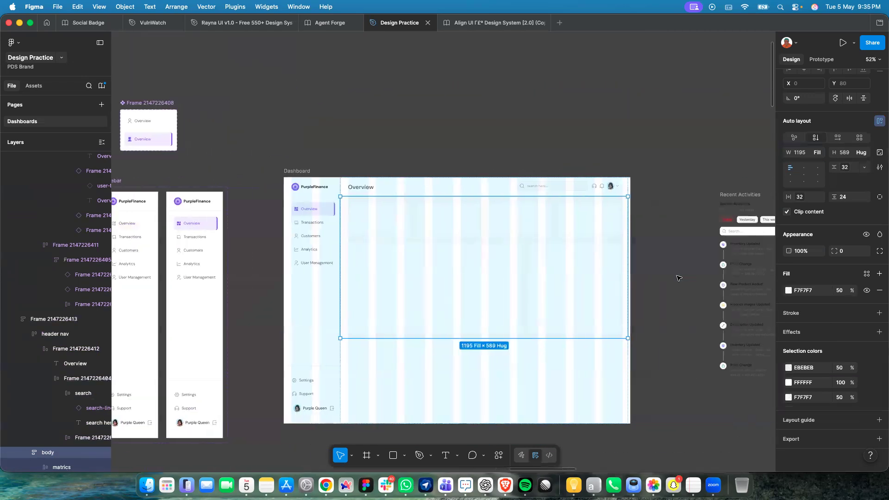
scroll(607, 279, up, 2)
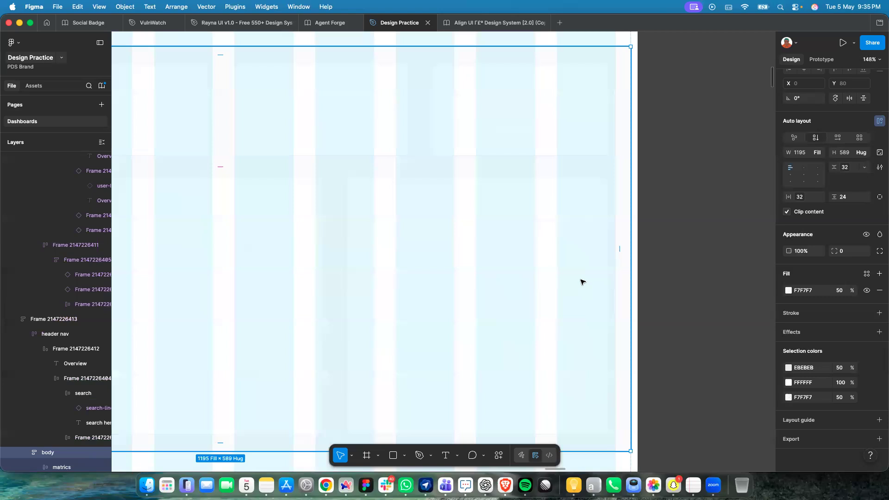
double_click(583, 282)
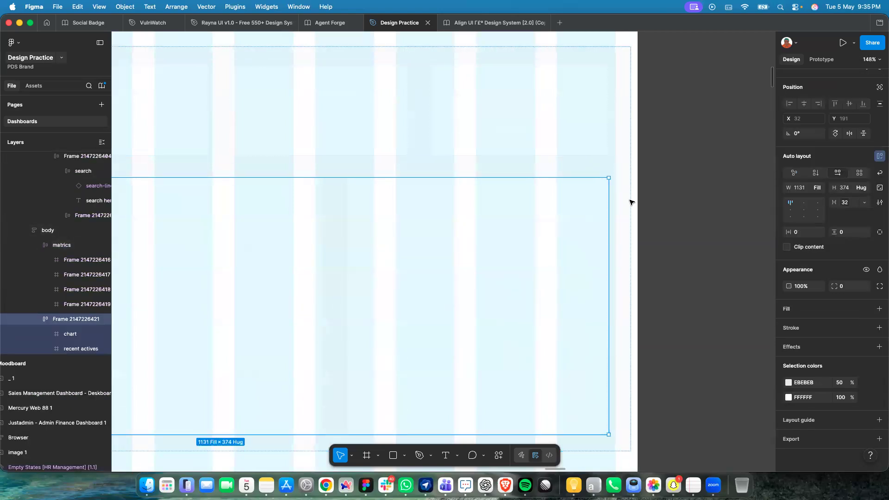
click(629, 270)
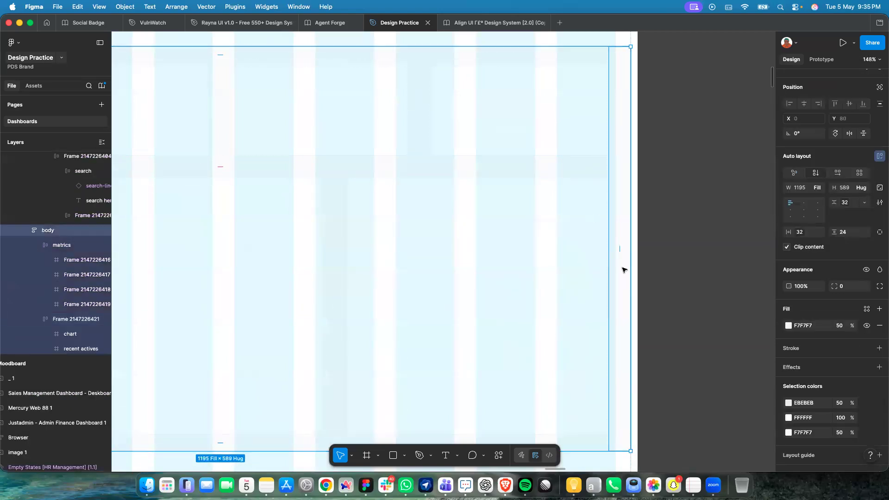
scroll(622, 268, down, 5)
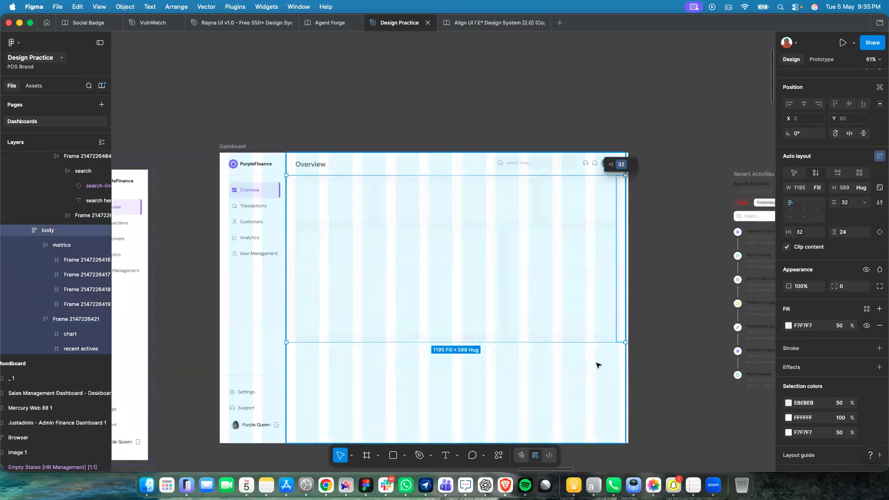
click(596, 314)
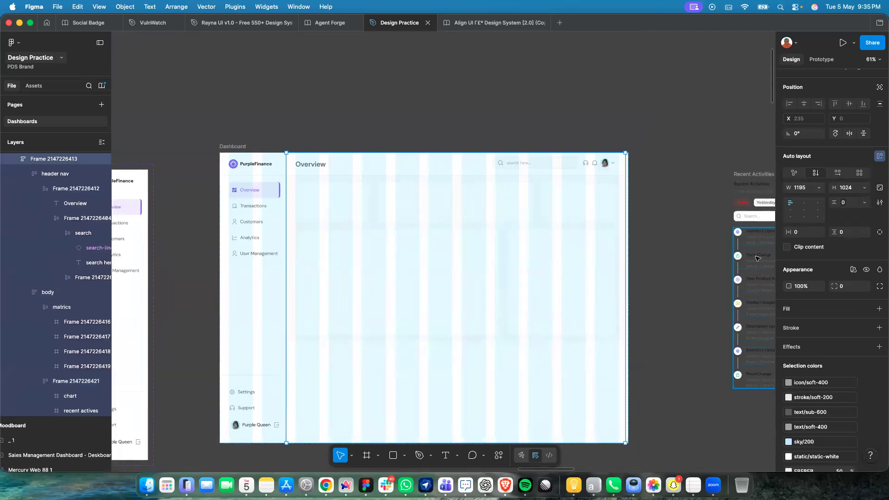
click(819, 187)
click(804, 211)
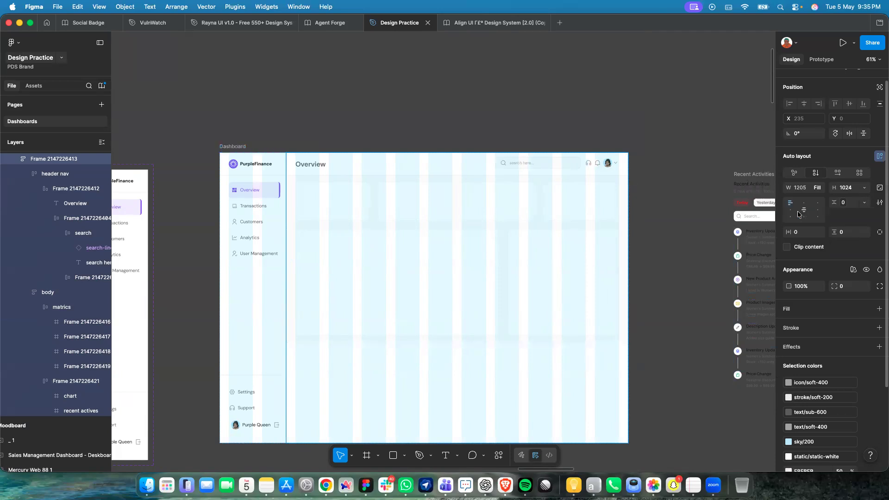
click(594, 243)
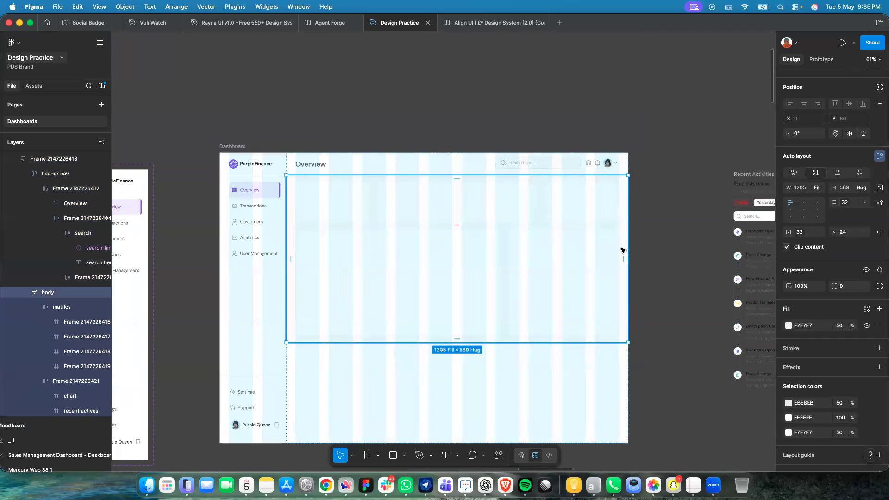
scroll(623, 251, up, 10)
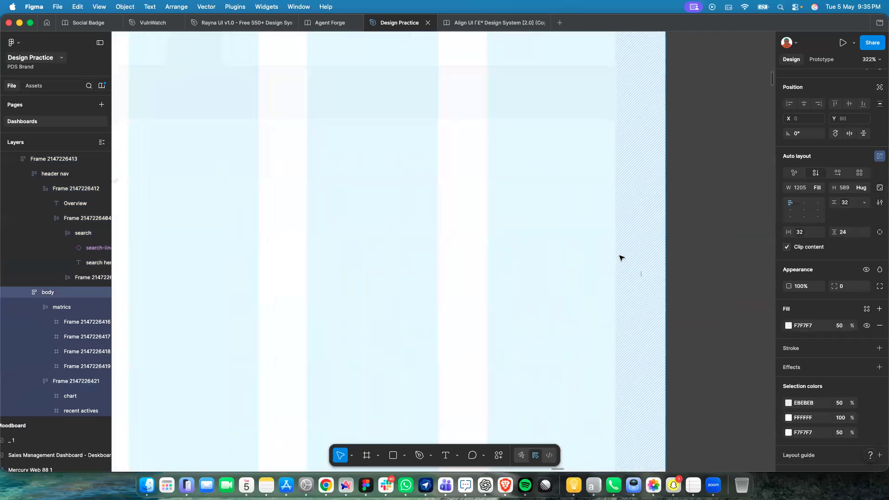
scroll(622, 257, down, 15)
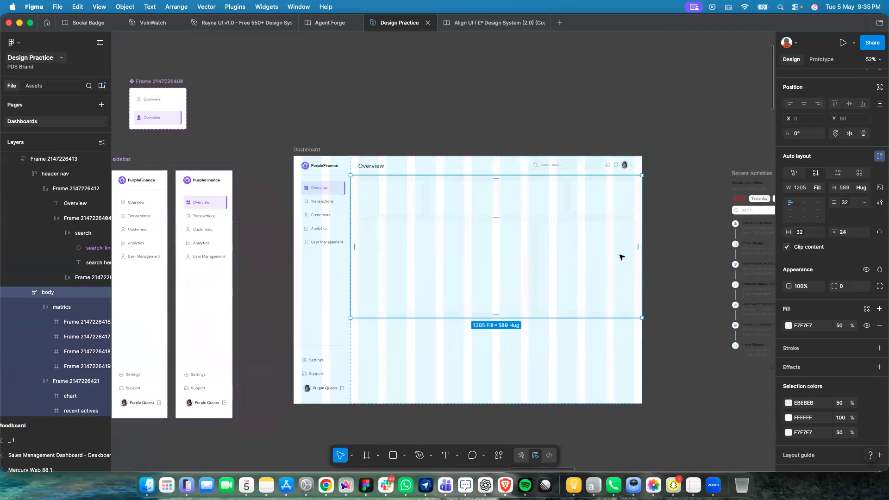
scroll(622, 257, left, 3)
Hide the layout guides over the Dashboard frame.
click(437, 115)
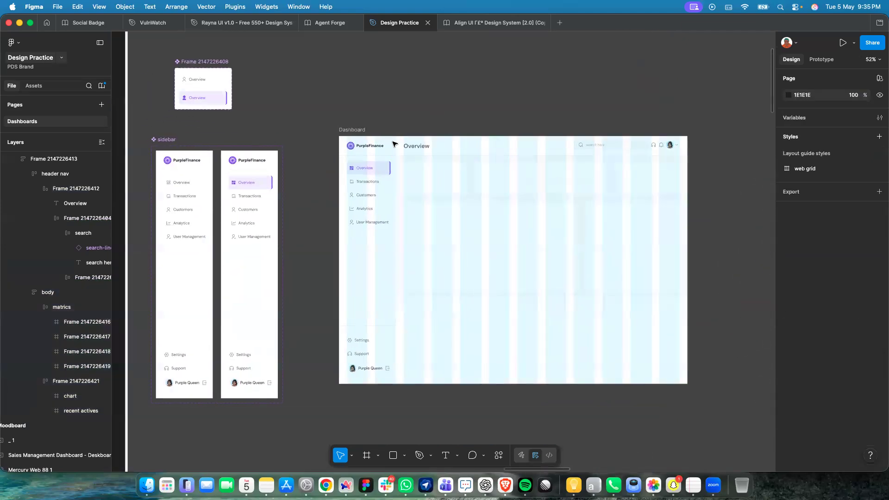
click(343, 131)
click(349, 122)
click(347, 129)
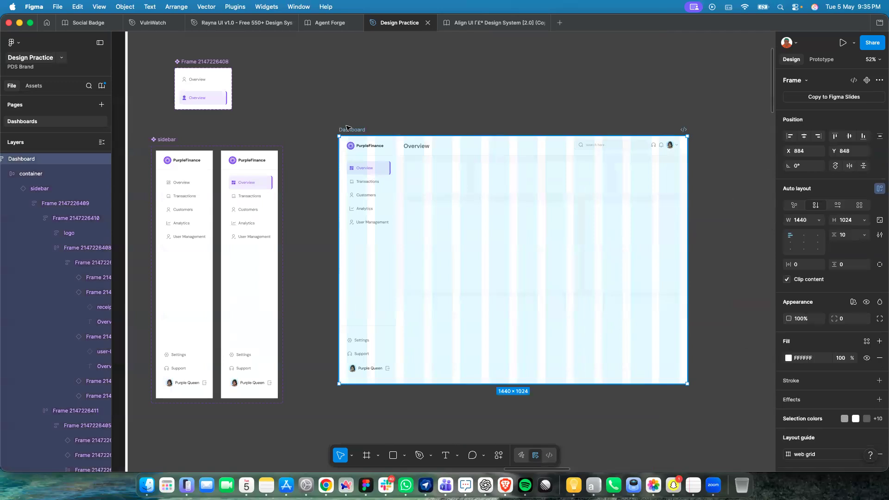
key(ctrl+g)
scroll(622, 221, up, 5)
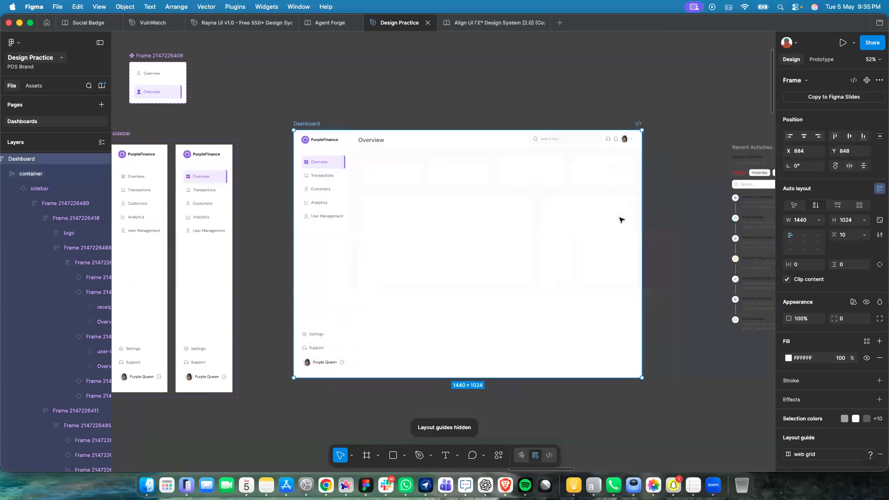
scroll(622, 219, down, 1)
scroll(620, 219, left, 5)
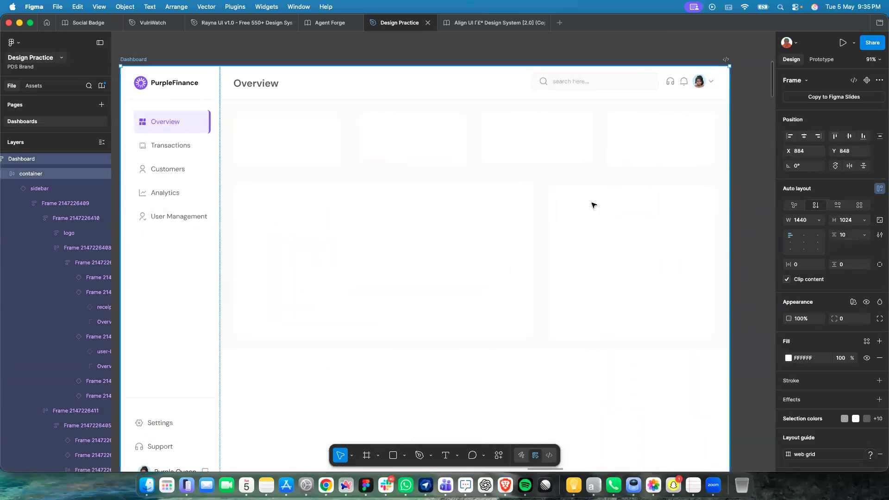
Set the vertical padding of the Dashboard's body frame to the spacing-32 variable.
click(563, 185)
click(564, 185)
click(563, 185)
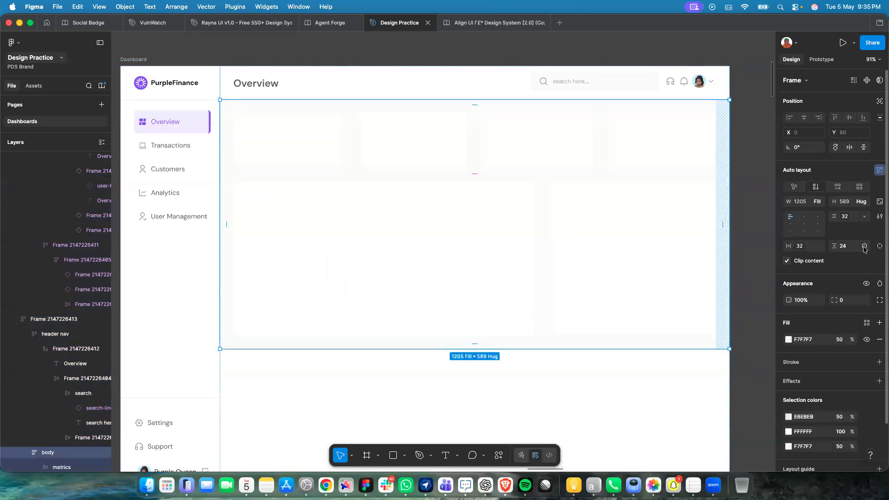
click(864, 248)
scroll(844, 402, down, 3)
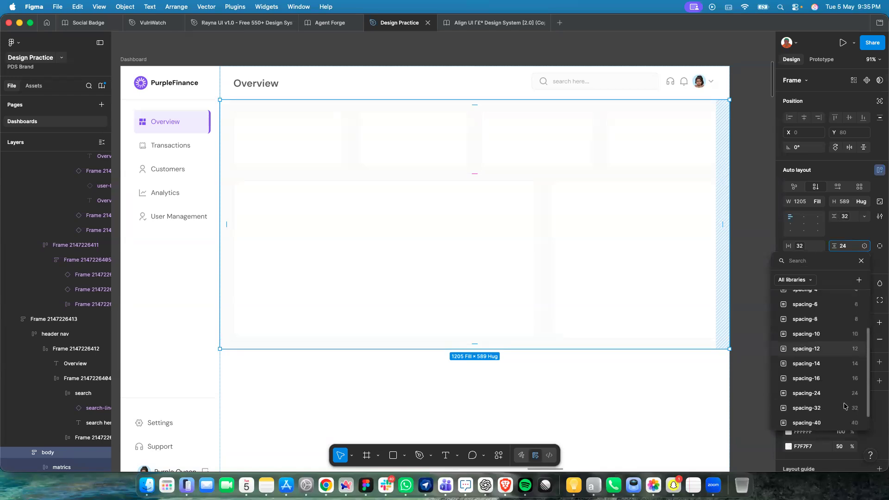
click(844, 396)
click(767, 293)
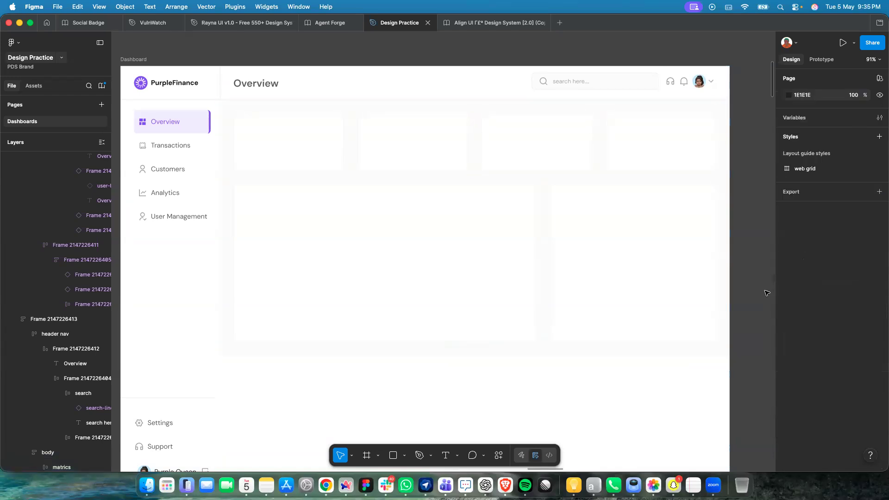
Duplicate the row holding the chart and recent actives cards within the body frame.
scroll(744, 288, up, 2)
scroll(744, 288, left, 2)
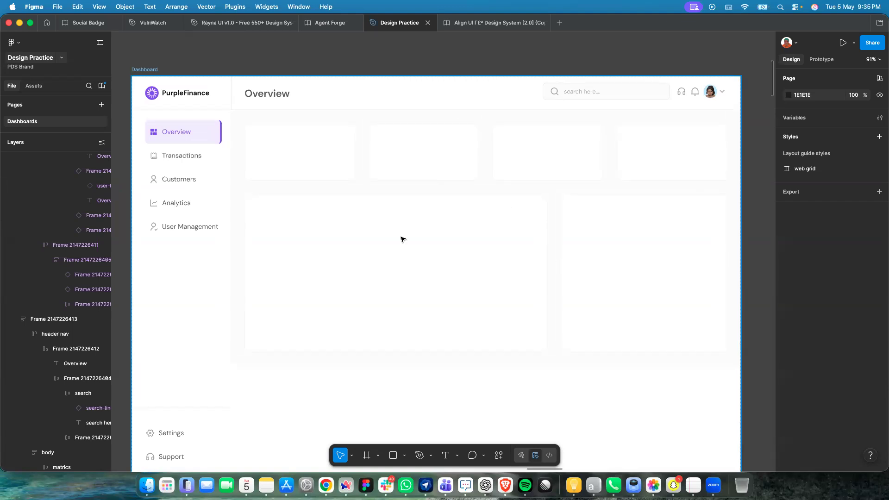
scroll(401, 239, down, 5)
scroll(359, 264, down, 5)
scroll(360, 265, up, 5)
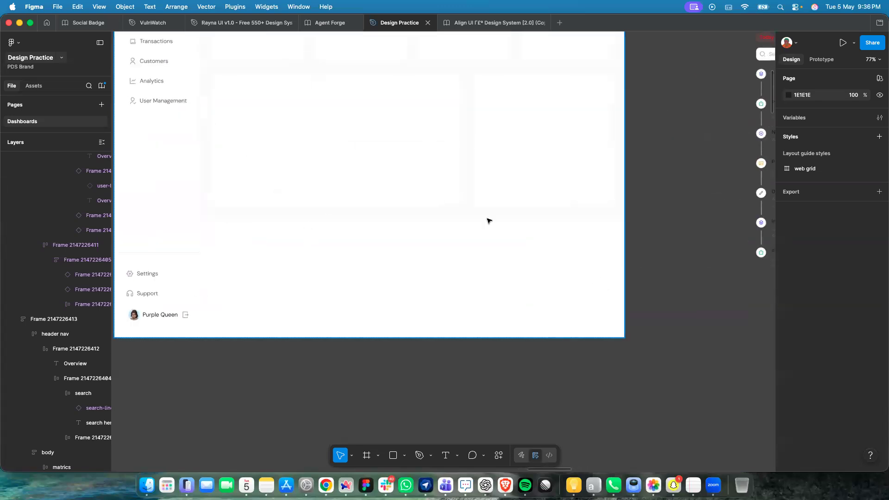
click(407, 187)
double_click(407, 186)
double_click(407, 186)
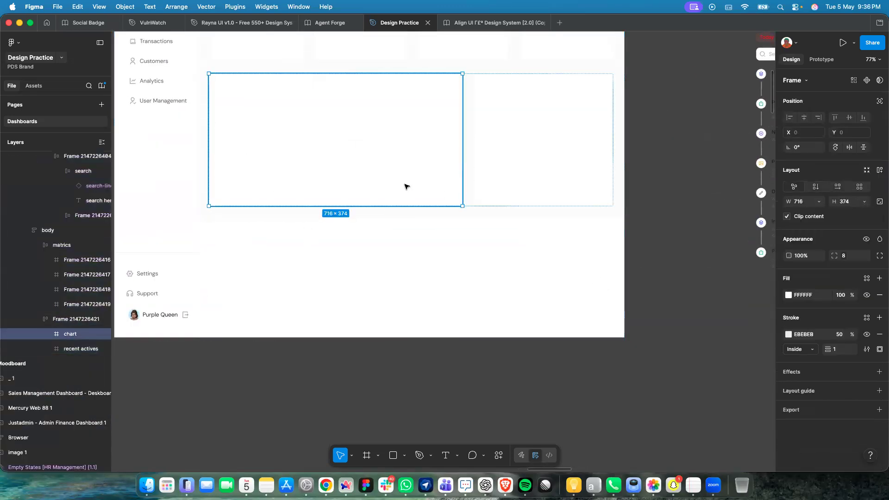
click(470, 192)
key(super+d)
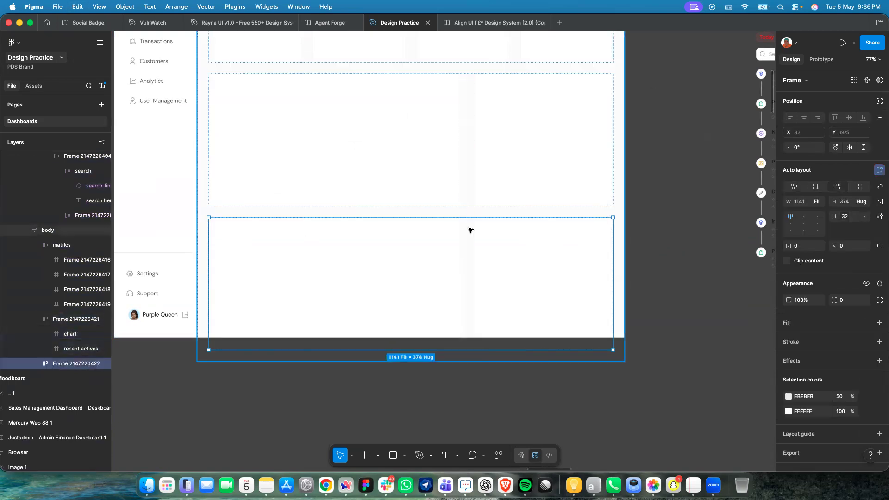
Delete the recent actives card from the duplicated row and set the remaining chart card's width to Fill container.
click(509, 259)
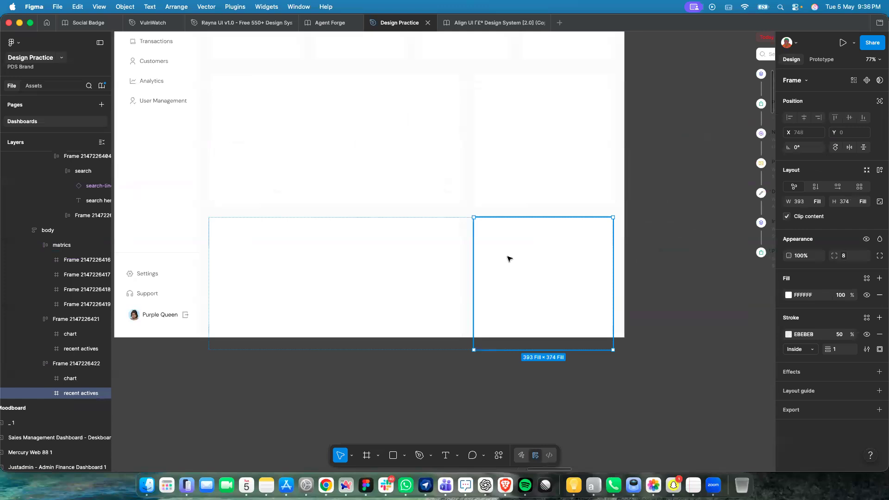
key(Delete)
click(438, 258)
double_click(439, 258)
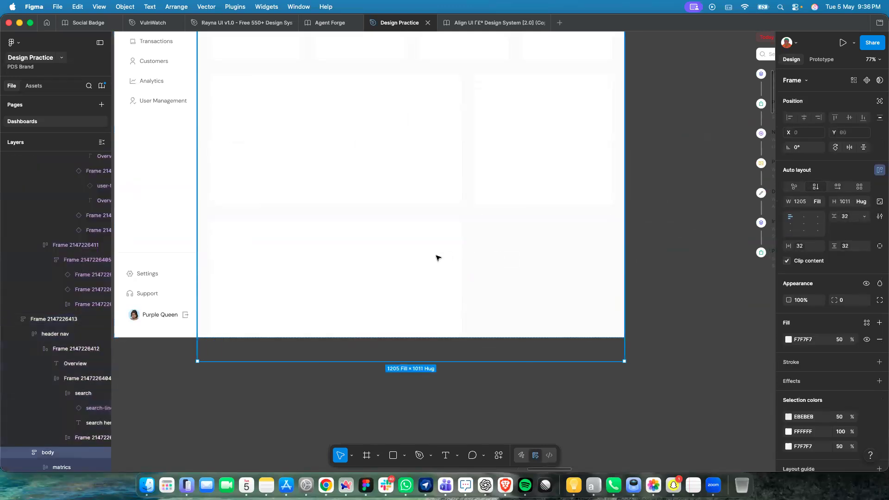
double_click(438, 258)
click(819, 201)
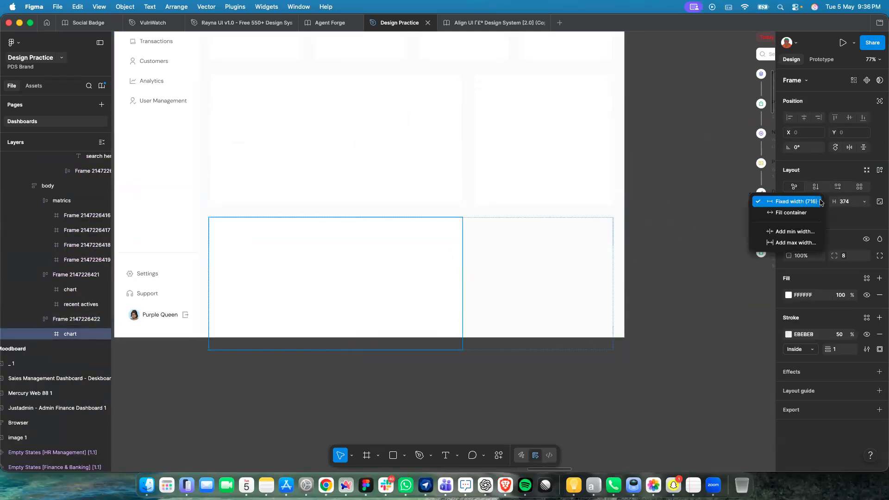
click(788, 211)
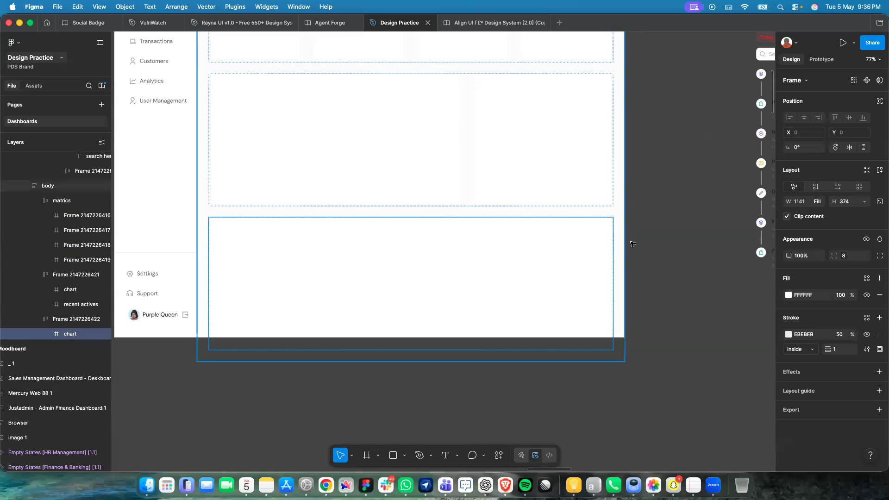
Rename the full-width card as tab and its parent row as table.
double_click(72, 334)
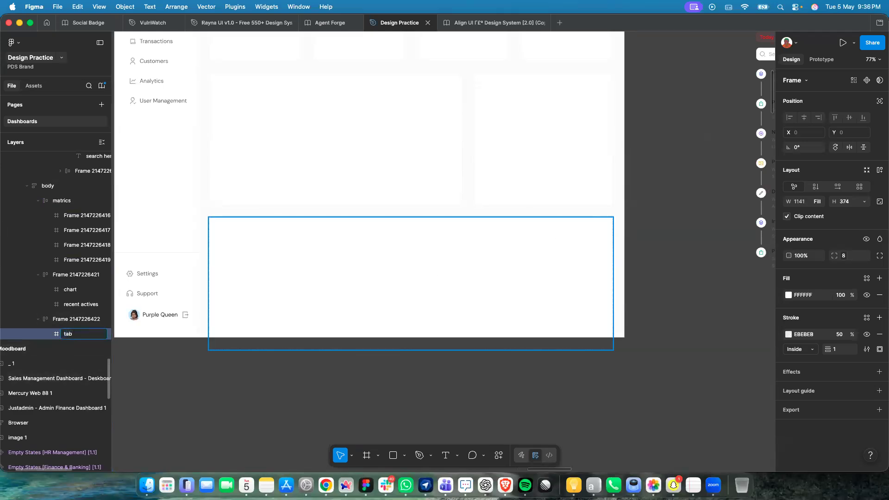
double_click(59, 320)
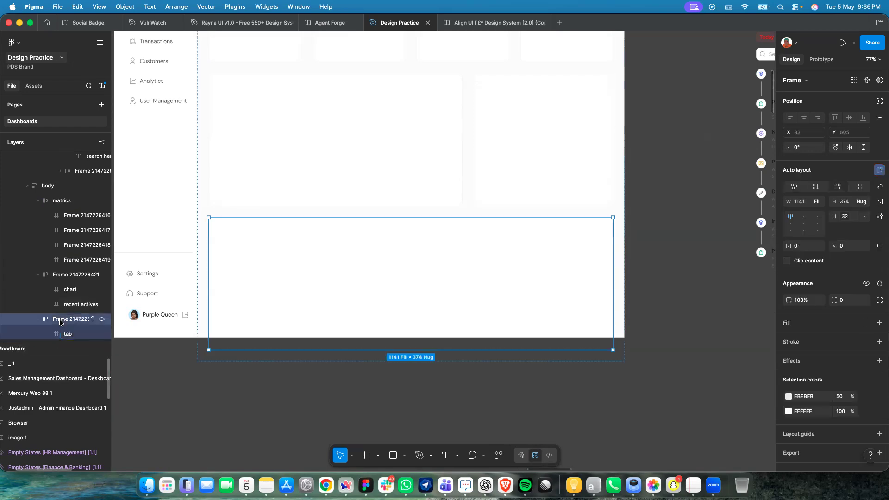
text(table)
click(214, 442)
scroll(238, 318, down, 5)
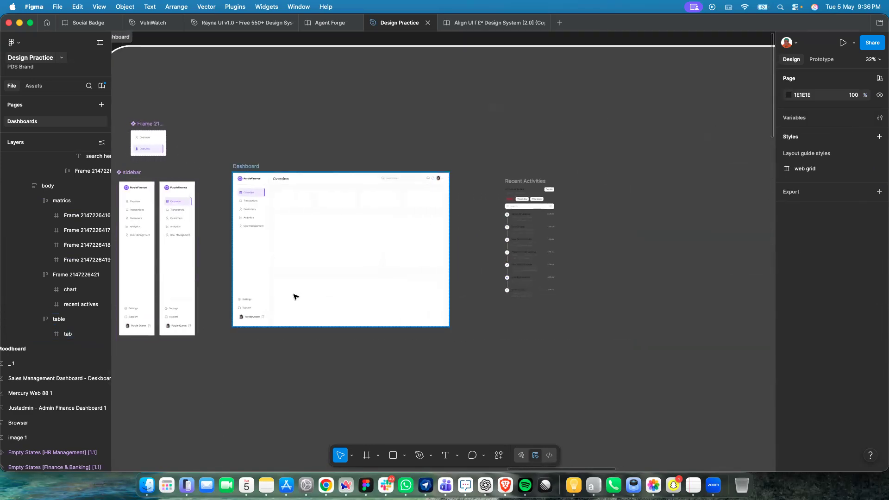
Reduce the table row's height to about 306 so it fits inside the Dashboard frame above its bottom edge.
scroll(296, 296, up, 5)
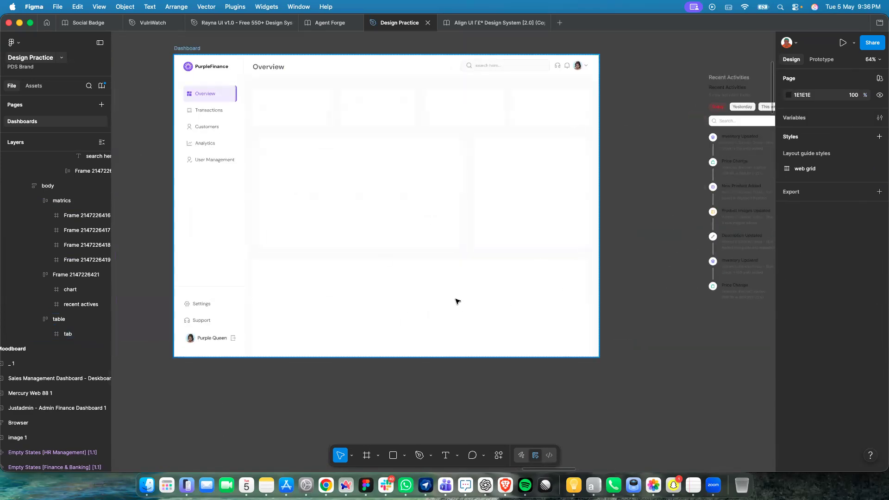
click(457, 301)
double_click(458, 301)
double_click(457, 302)
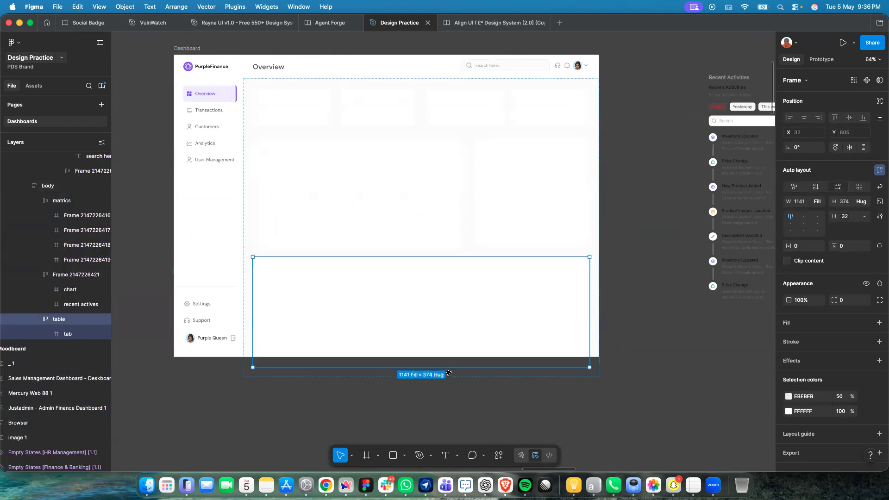
drag(447, 364, 446, 347)
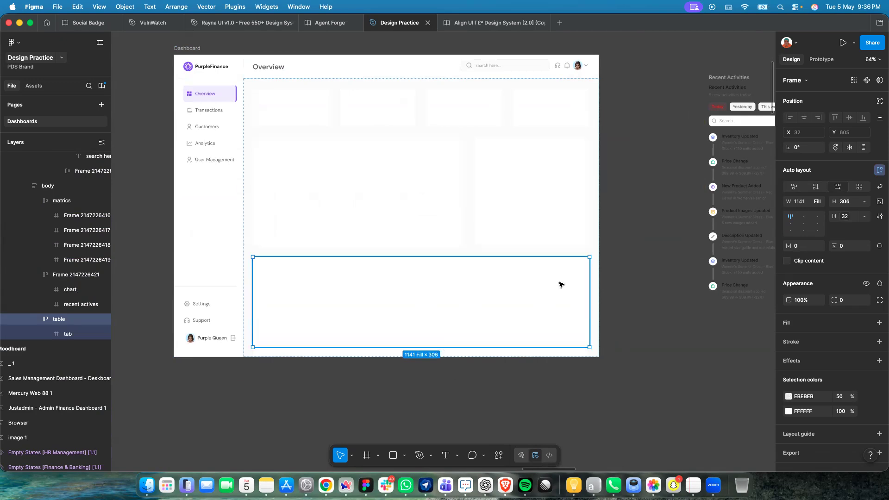
click(618, 281)
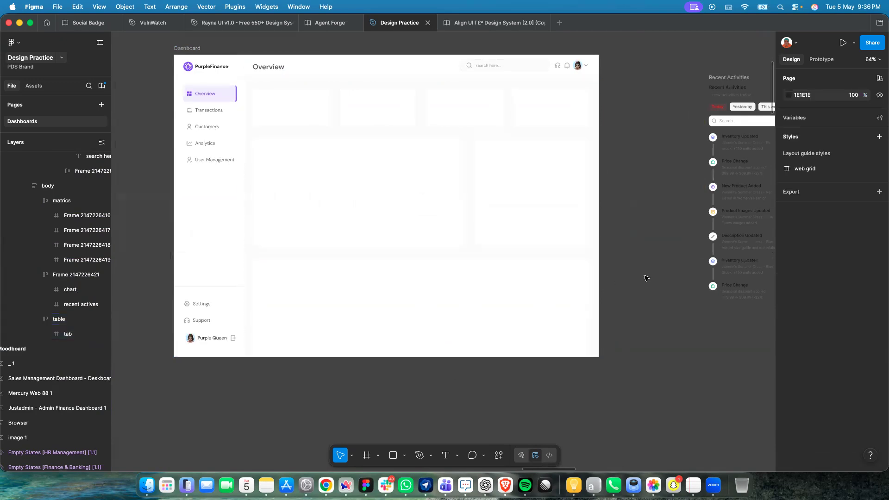
Set the height of the tab card inside the table row to Fill container.
click(536, 301)
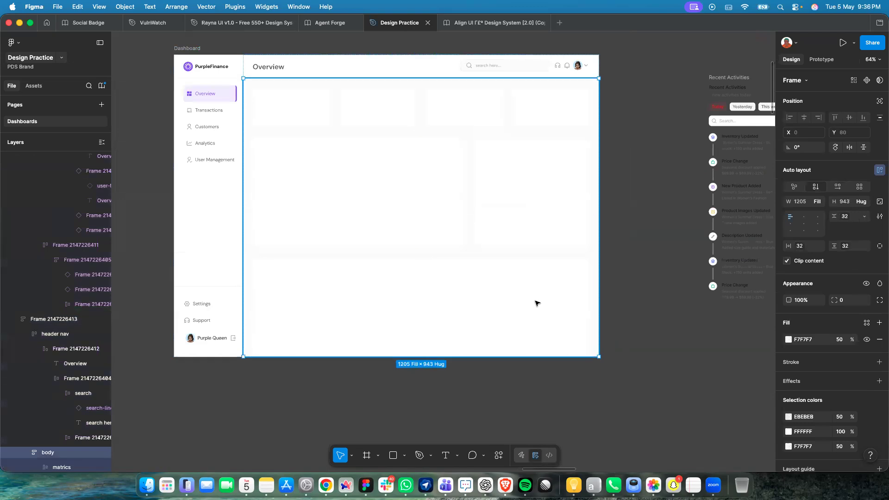
double_click(536, 304)
scroll(499, 344, up, 5)
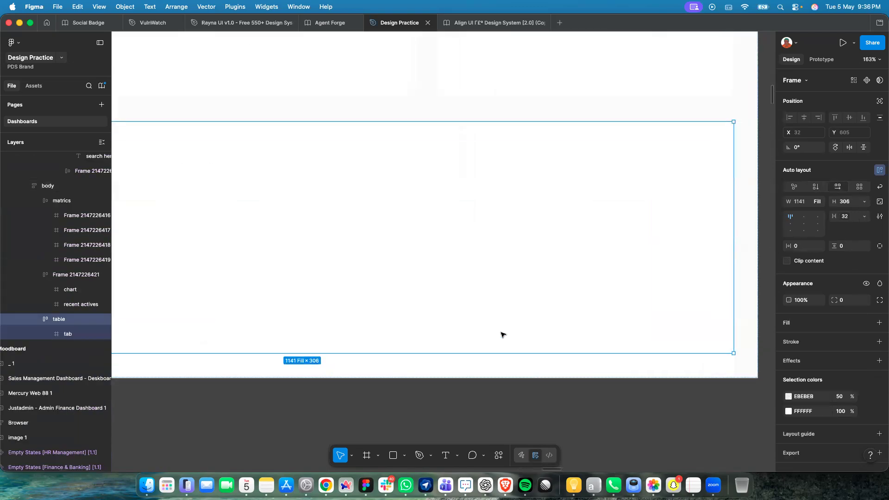
click(512, 296)
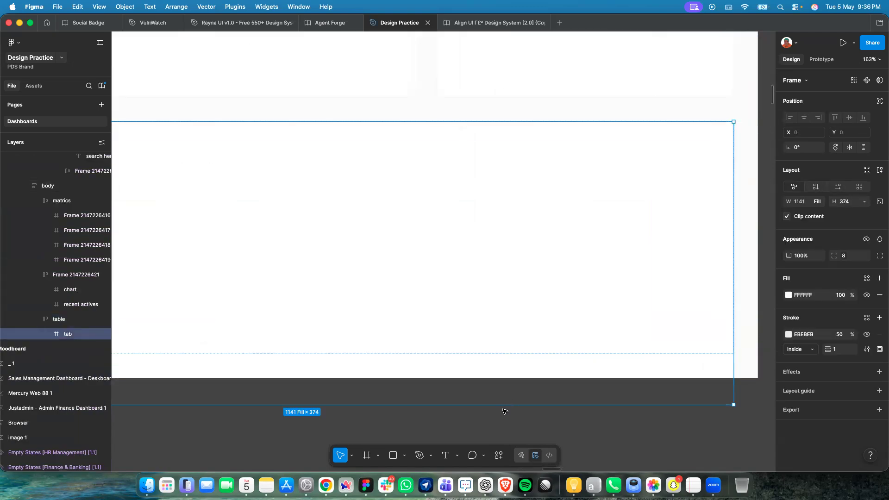
drag(503, 402, 514, 319)
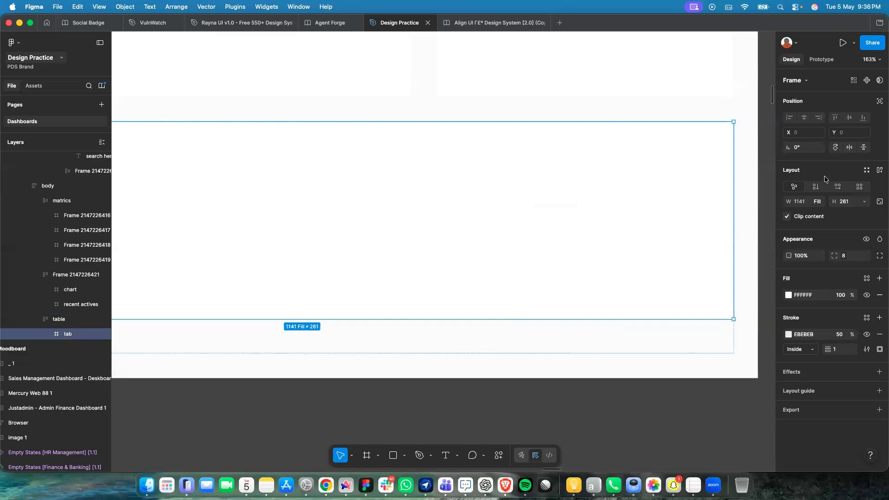
click(865, 201)
click(815, 211)
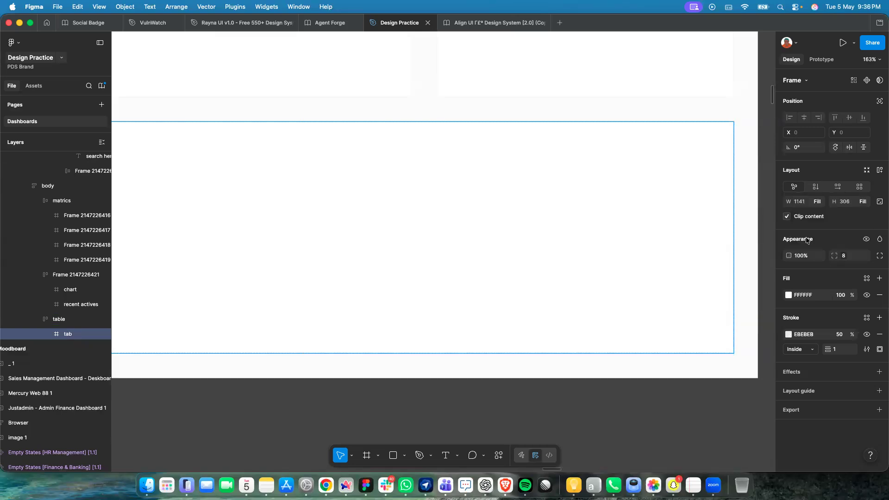
scroll(678, 361, down, 10)
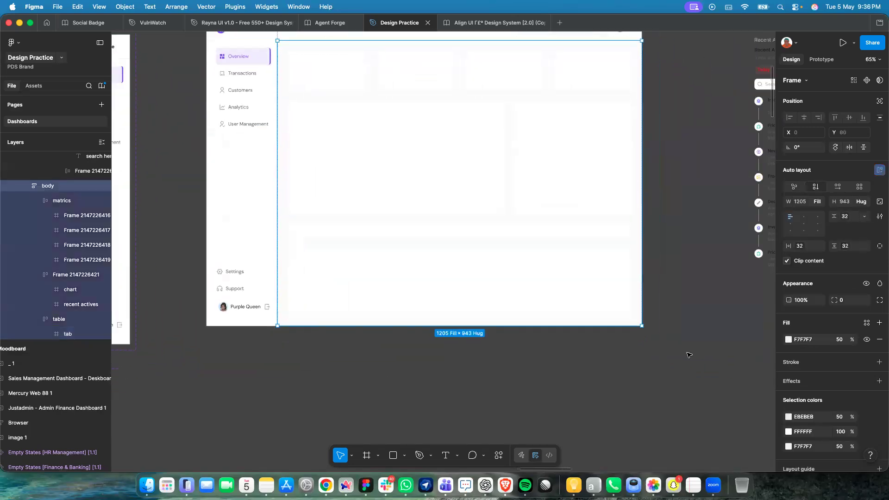
click(708, 340)
Review the Overview page's card layout, focusing on the empty chart card beside the recent actives card.
scroll(709, 339, right, 5)
scroll(709, 339, up, 2)
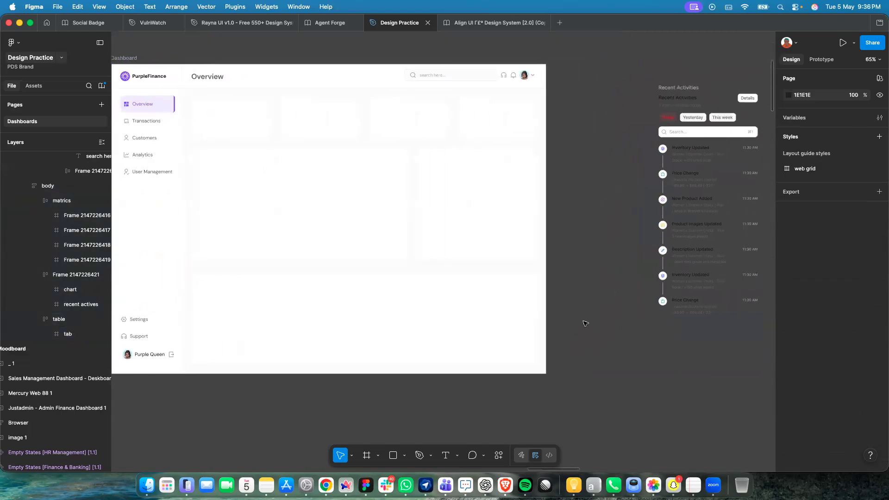
scroll(572, 229, left, 5)
scroll(572, 229, up, 2)
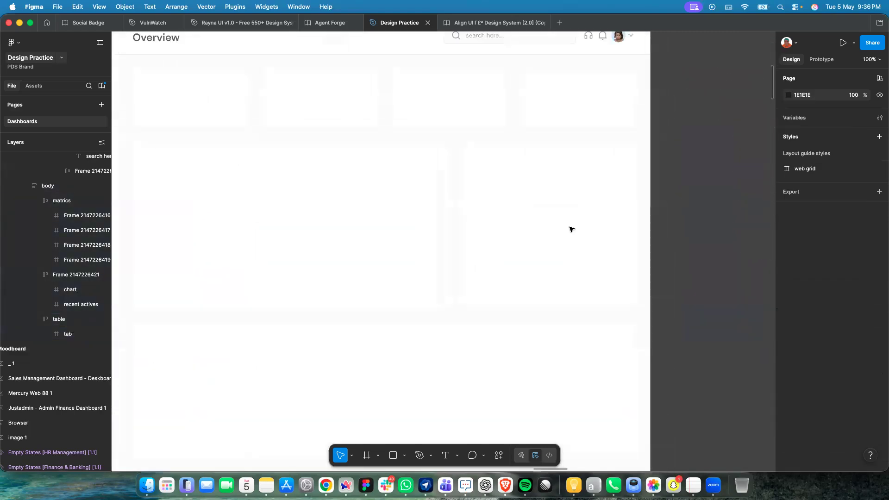
scroll(573, 232, up, 2)
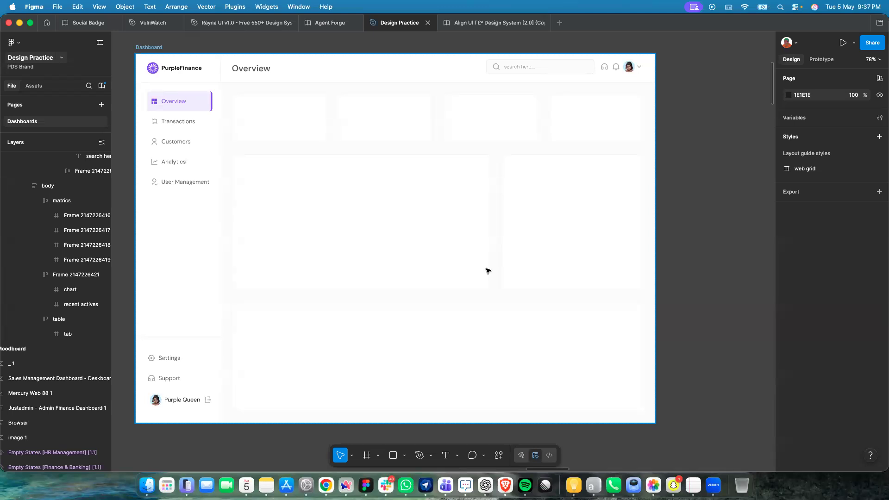
click(369, 246)
double_click(369, 246)
double_click(369, 246)
scroll(369, 246, up, 5)
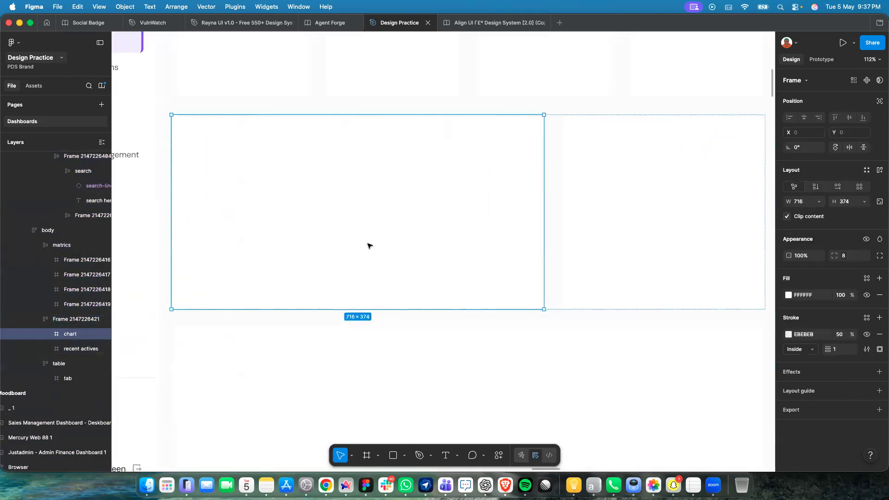
scroll(371, 253, up, 2)
scroll(371, 252, left, 2)
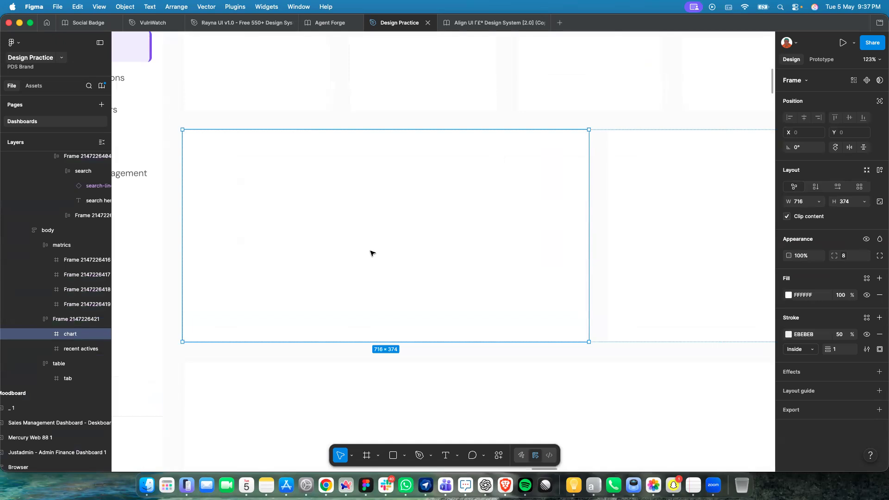
key(ctrl+Up)
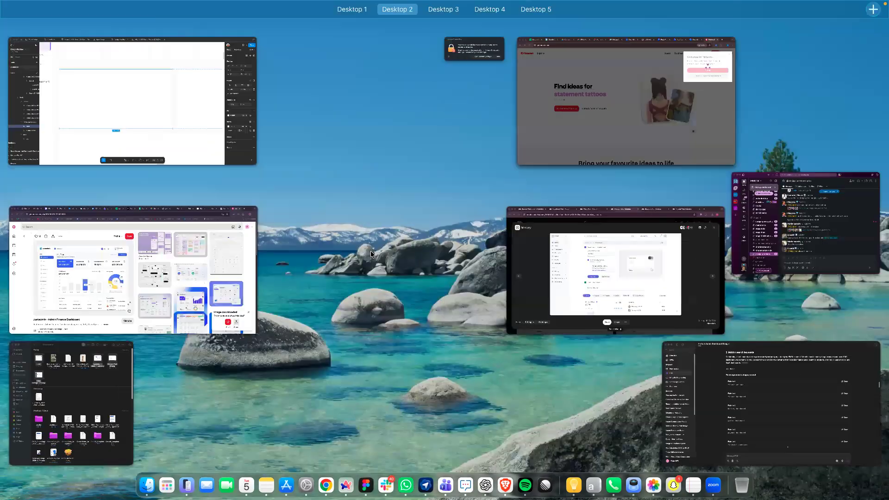
click(370, 251)
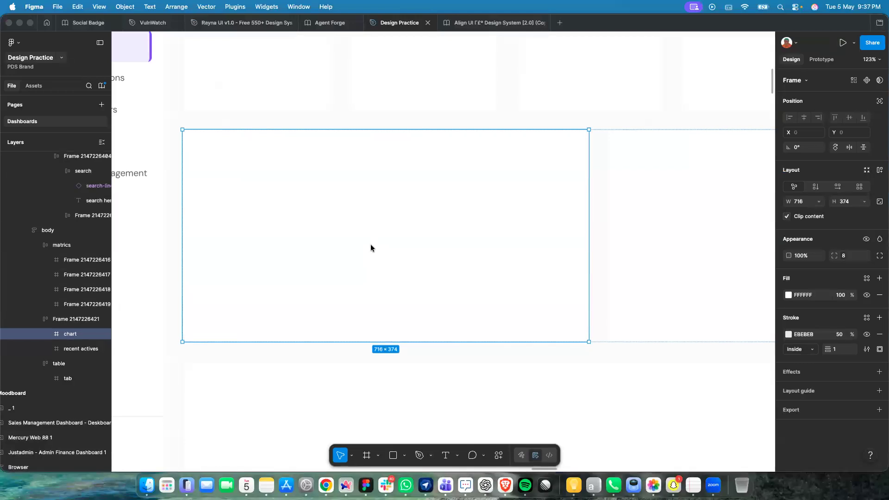
Examine the Shopall reference dashboard in the moodboard for its metric cards, sales charts and table arrangement.
scroll(370, 247, down, 10)
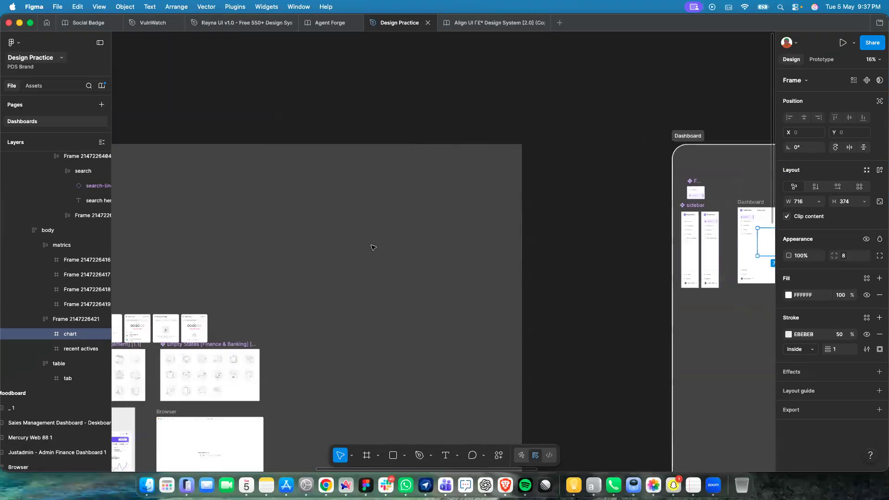
scroll(374, 247, up, 5)
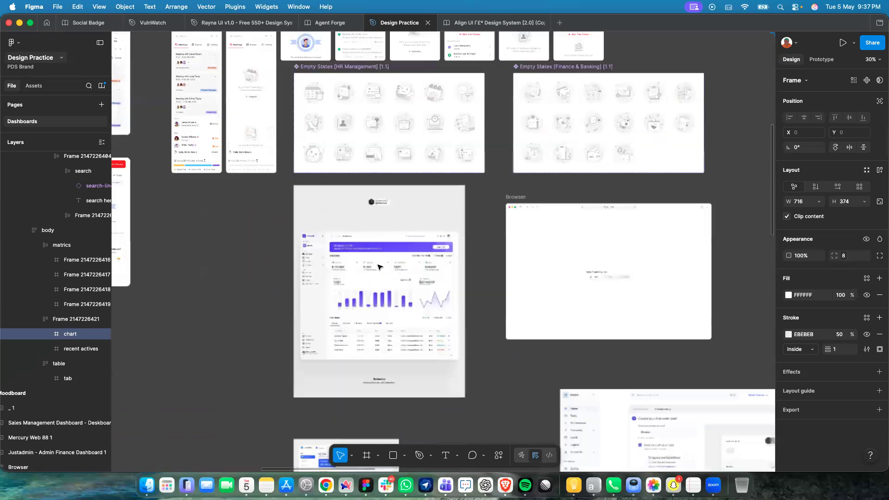
scroll(379, 268, up, 8)
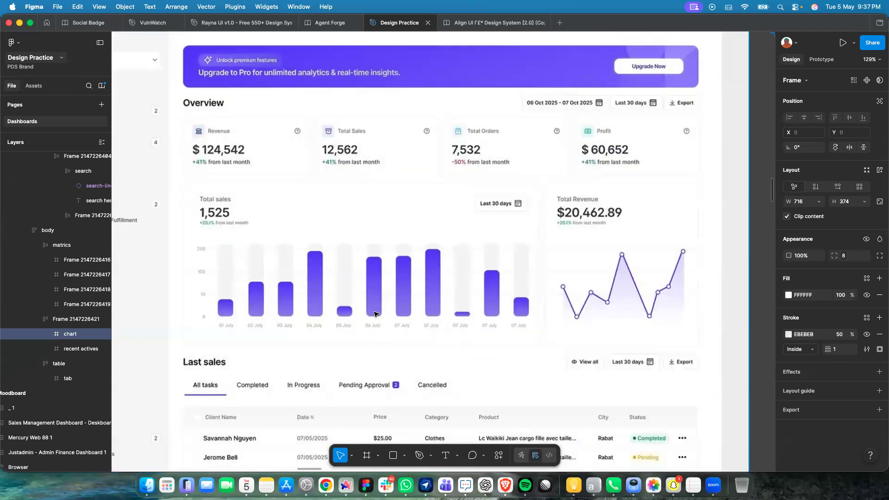
scroll(375, 314, down, 4)
scroll(325, 293, up, 3)
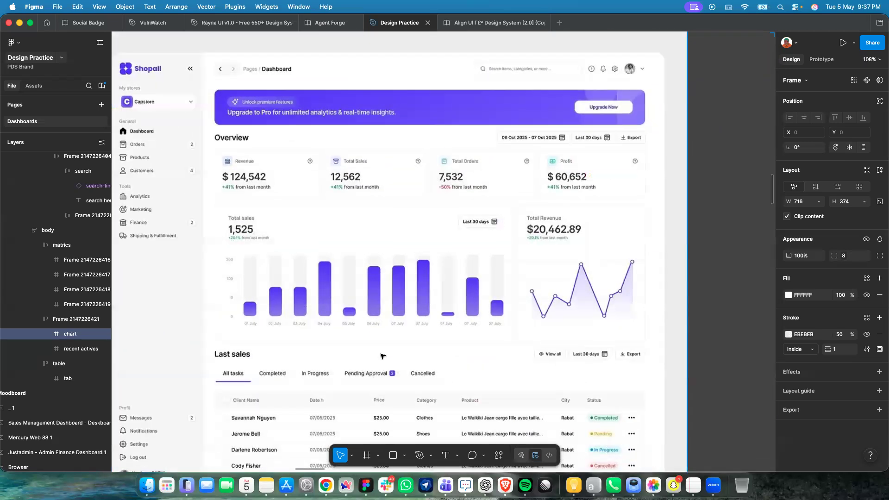
scroll(381, 356, down, 8)
scroll(318, 313, up, 3)
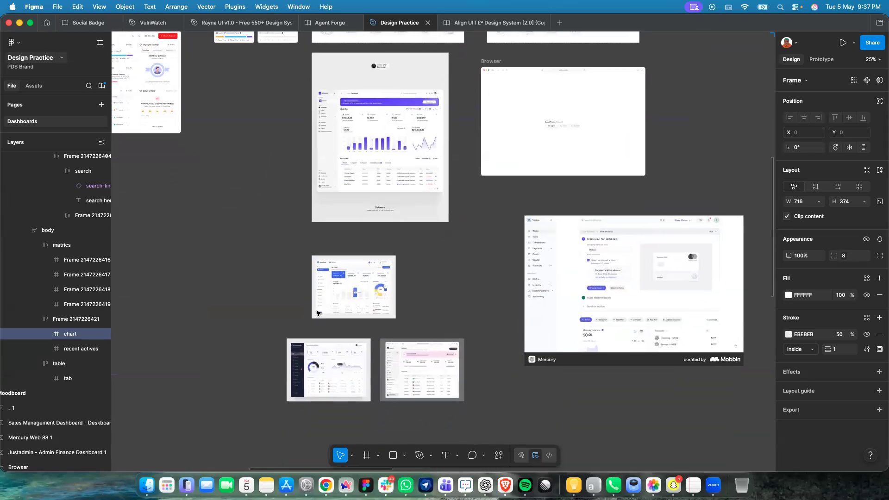
Inspect the Budget Overview widgets and their stacked bar chart in the two Finance & Banking reference dashboards.
scroll(317, 313, down, 3)
scroll(315, 278, left, 5)
scroll(307, 205, up, 3)
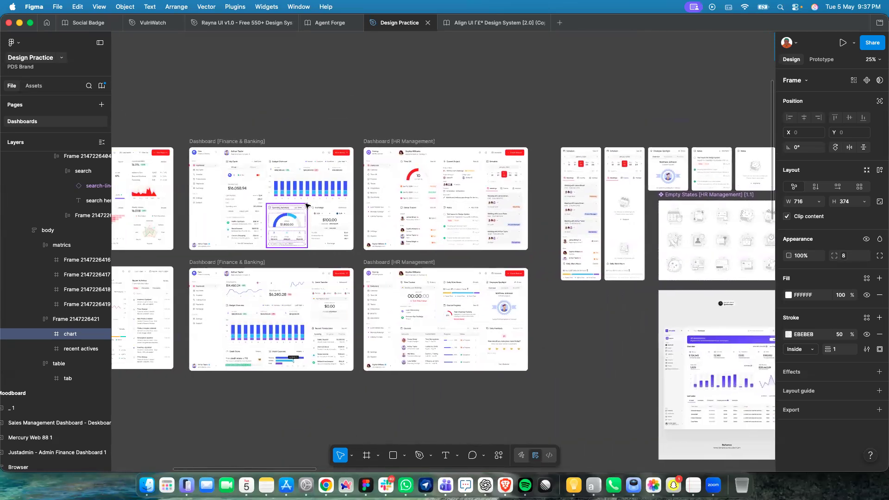
scroll(307, 205, up, 5)
click(309, 196)
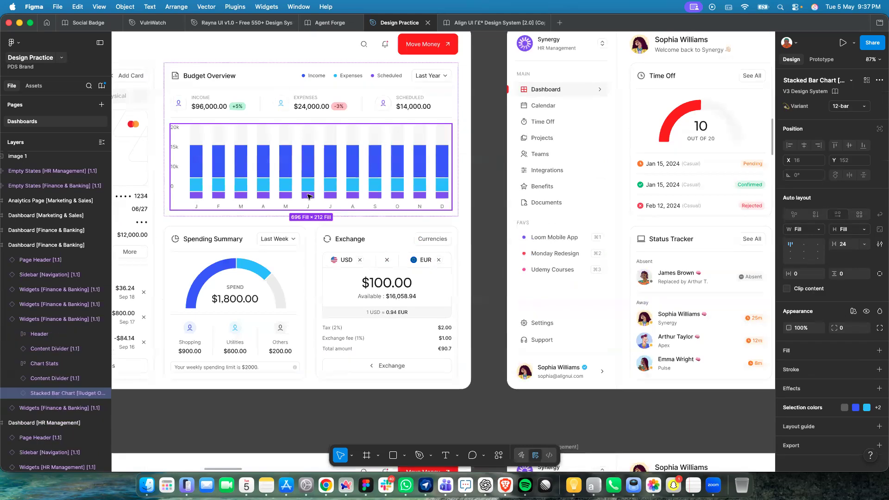
scroll(309, 197, up, 3)
scroll(309, 196, down, 3)
click(345, 250)
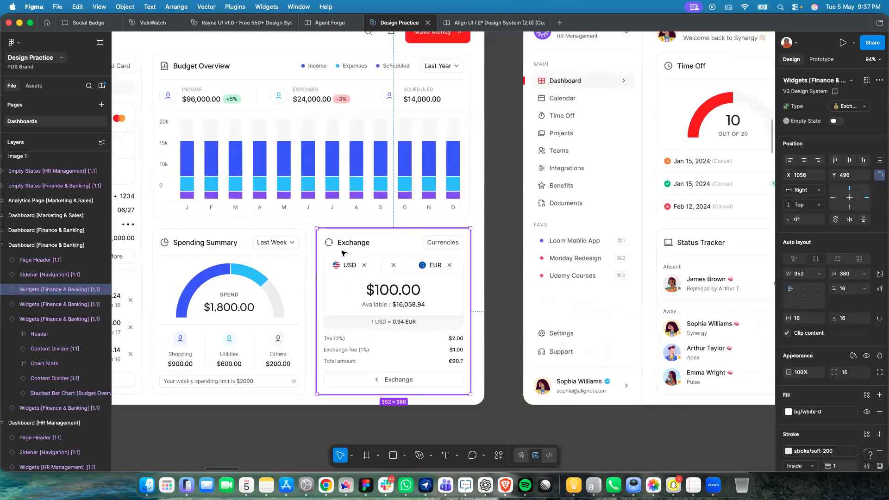
double_click(352, 152)
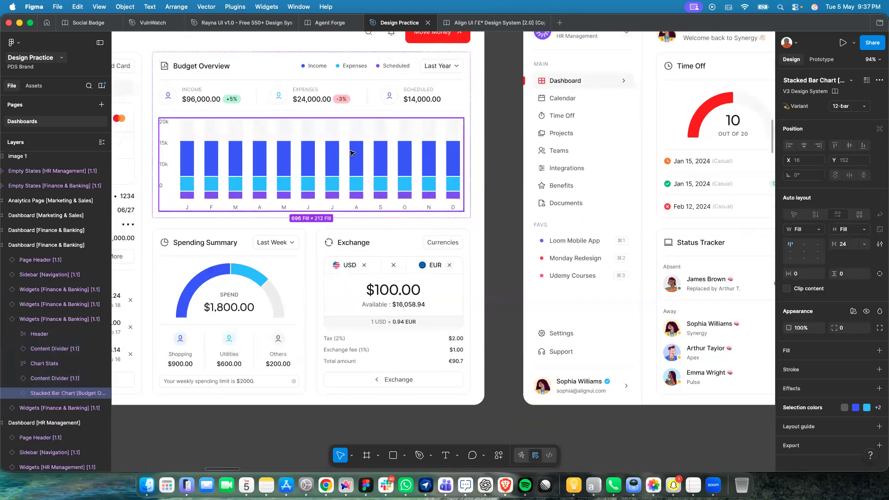
click(470, 114)
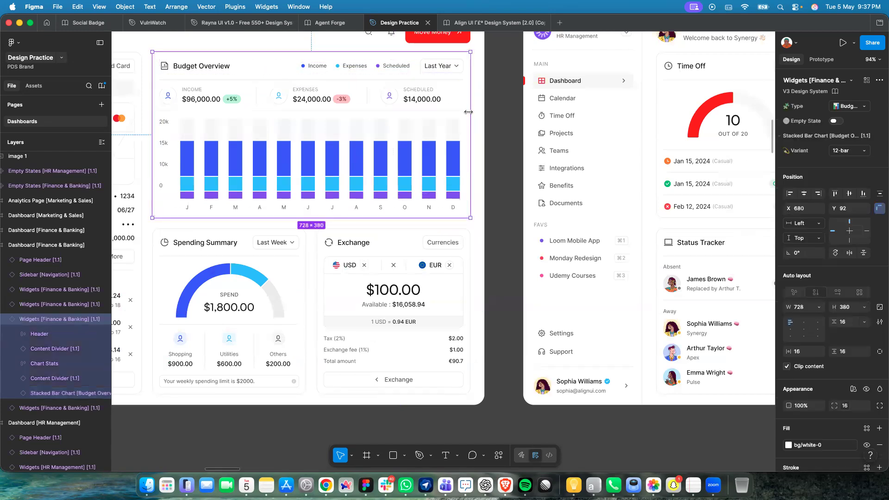
key(shift+1)
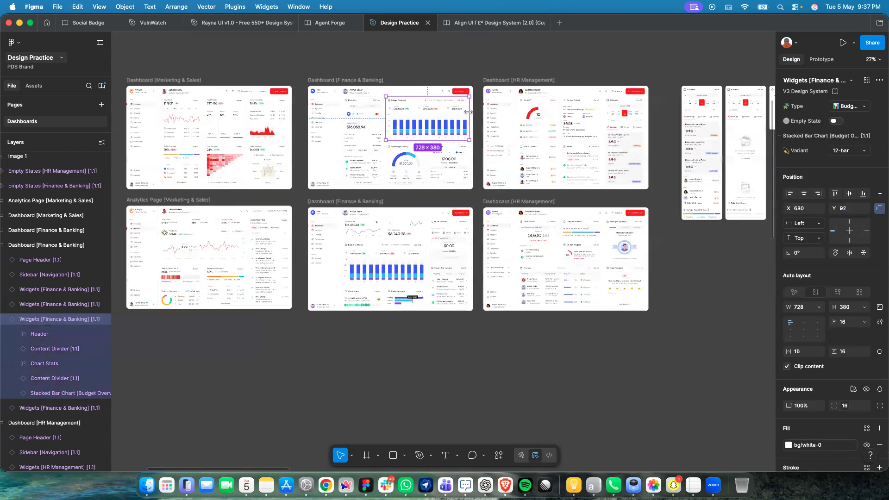
scroll(255, 178, up, 10)
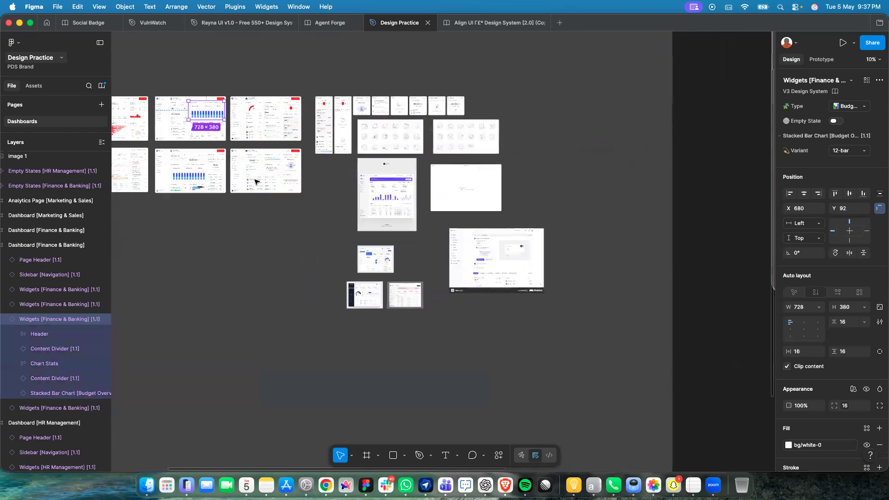
scroll(255, 178, up, 5)
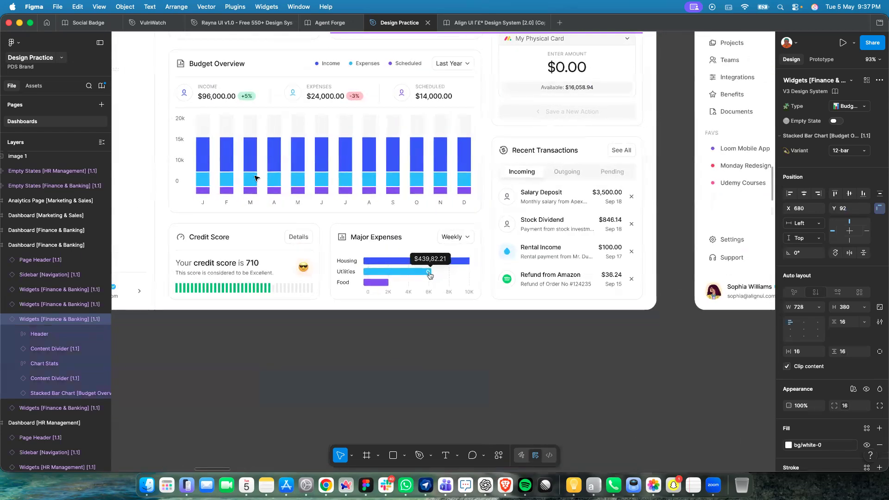
click(255, 178)
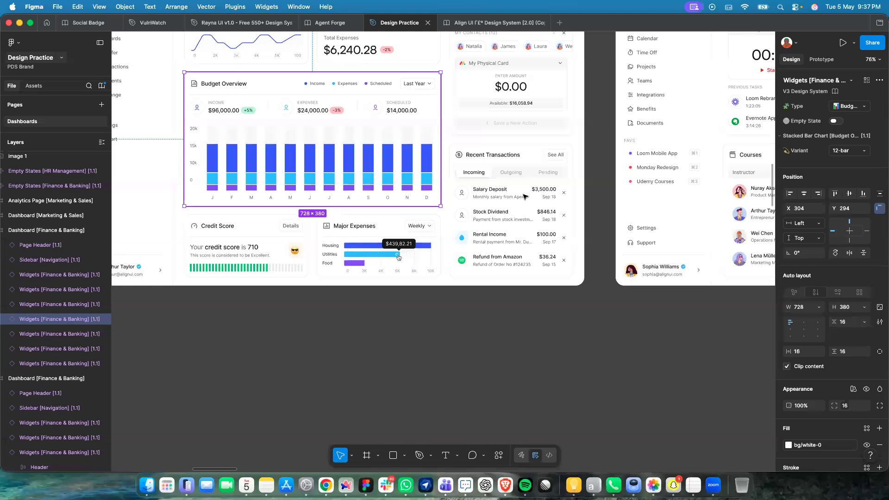
key(shift+1)
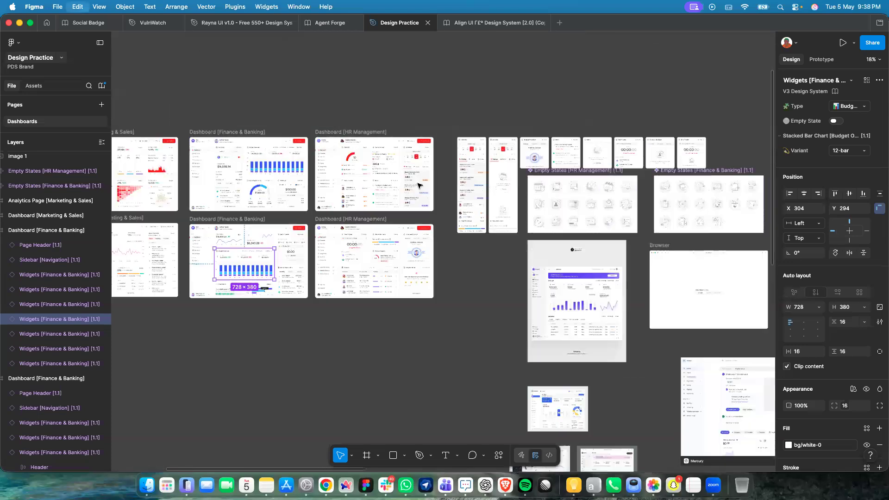
Return to the PurpleFinance Overview page and select the empty chart card in the body frame.
scroll(420, 185, right, 10)
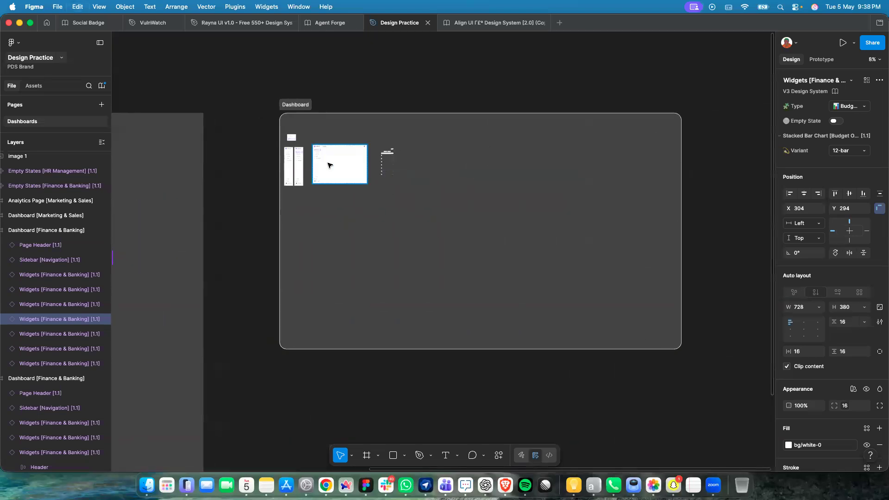
scroll(329, 162, up, 5)
scroll(329, 158, up, 5)
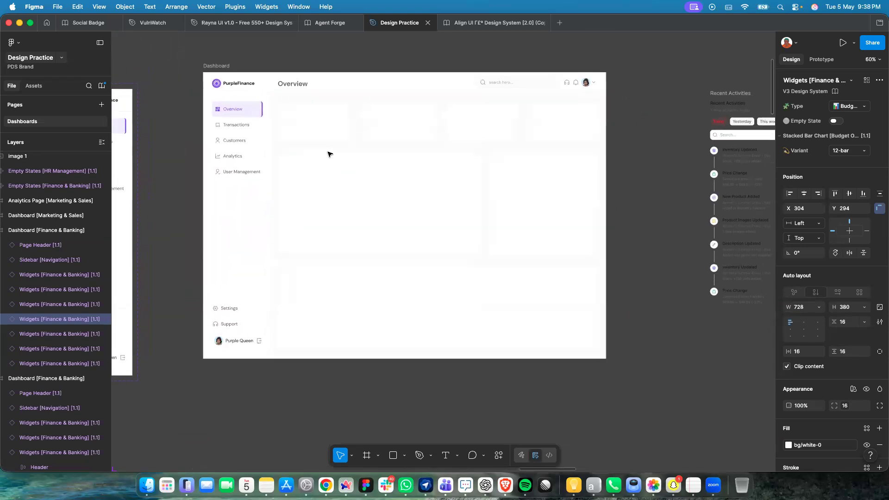
click(340, 170)
double_click(340, 170)
double_click(341, 170)
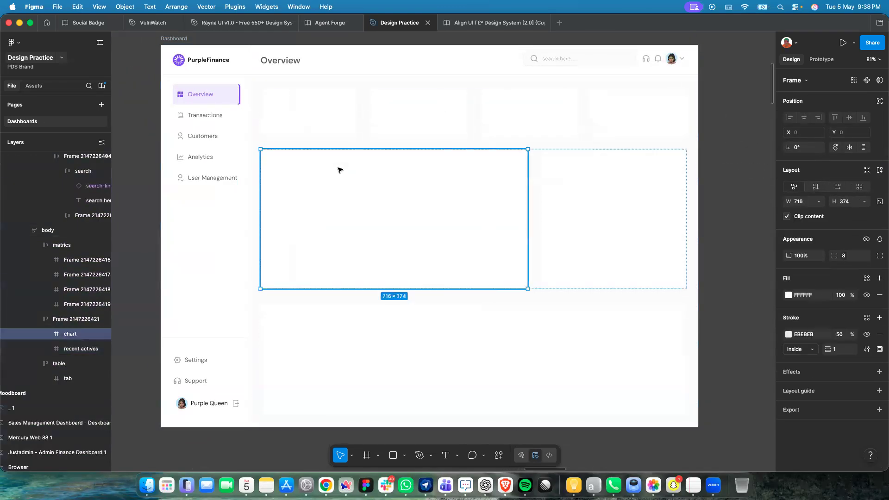
Paste the Budget Overview widget into the chart card and move it onto the canvas above the Dashboard frame.
key(ctrl+v)
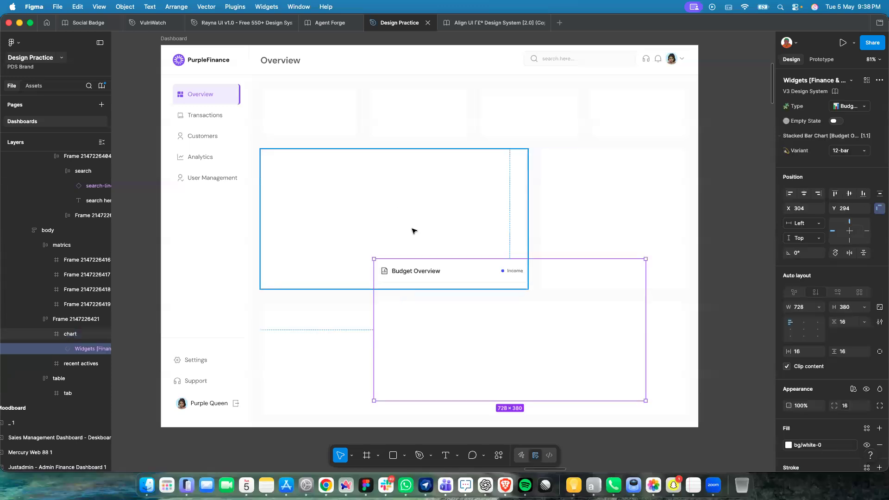
drag(449, 272, 337, 167)
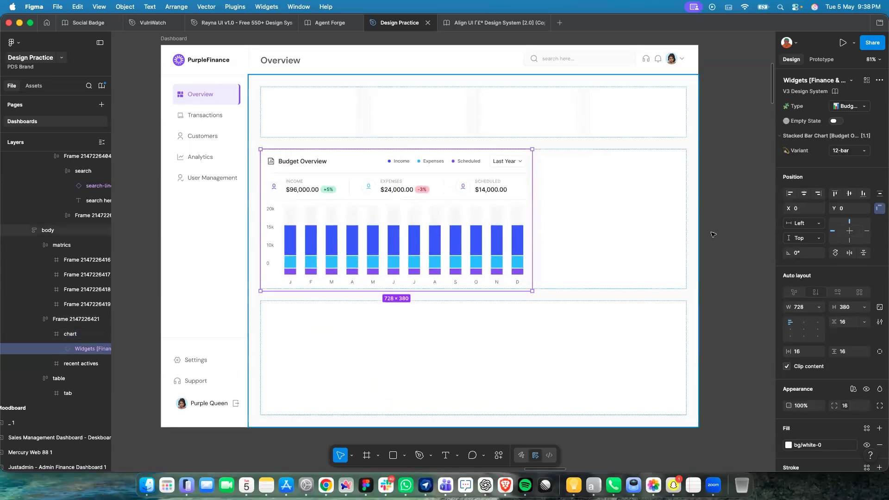
click(864, 106)
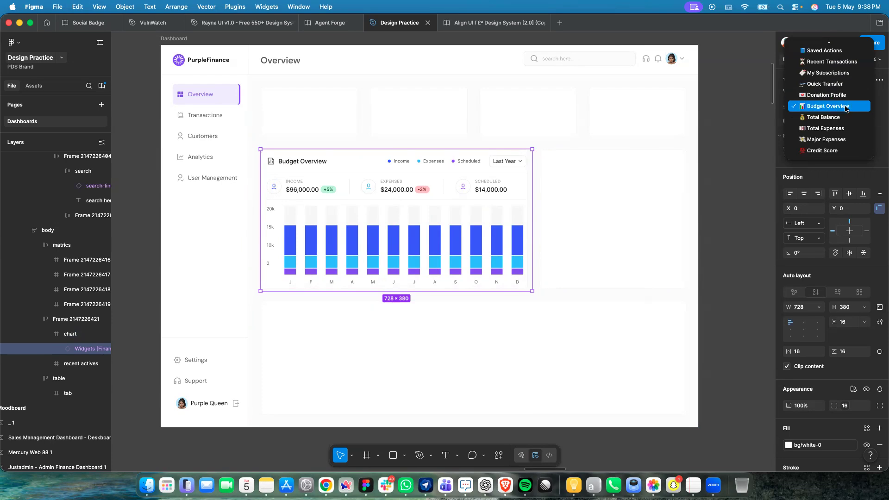
scroll(842, 133, up, 2)
scroll(629, 235, down, 5)
scroll(629, 239, right, 4)
scroll(629, 239, up, 1)
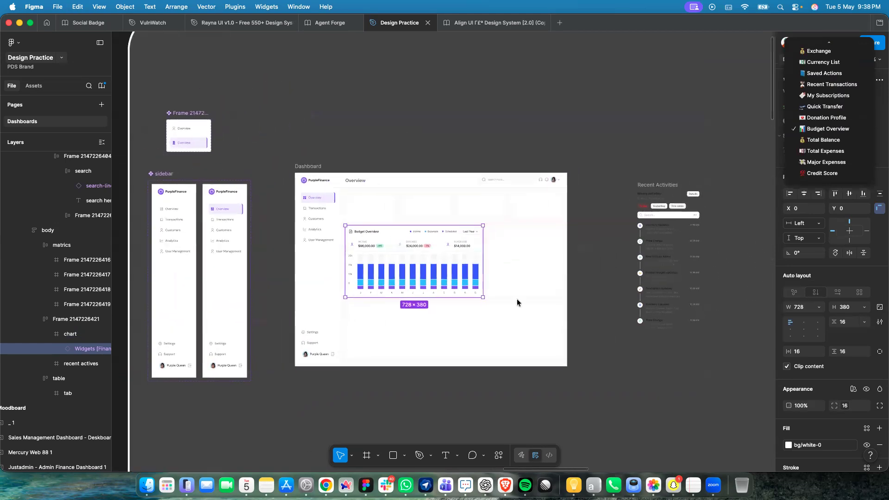
click(453, 75)
drag(432, 258, 453, 109)
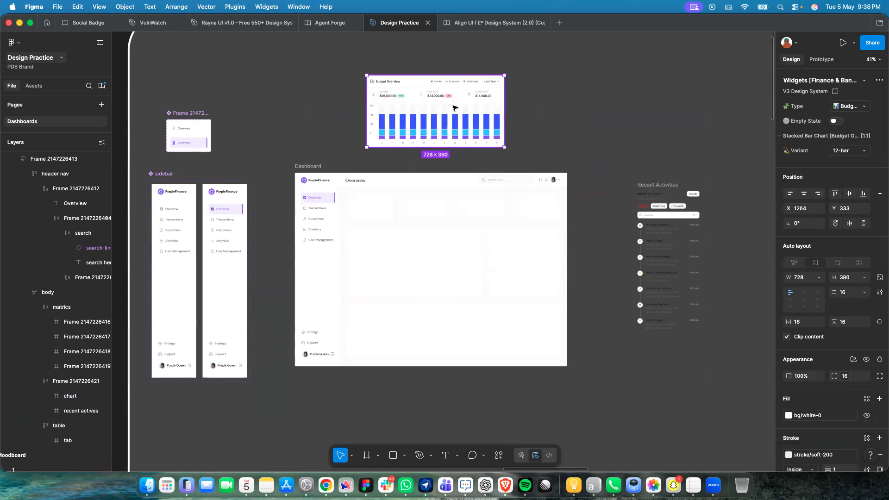
Try the Total Balance, Total Expenses, Major Expenses and Credit Score types on the pasted widget.
scroll(468, 123, up, 6)
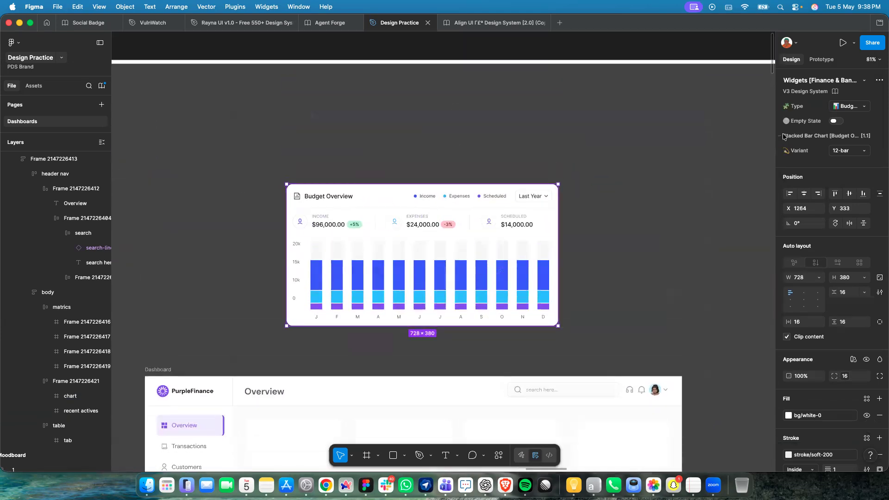
click(853, 106)
click(847, 115)
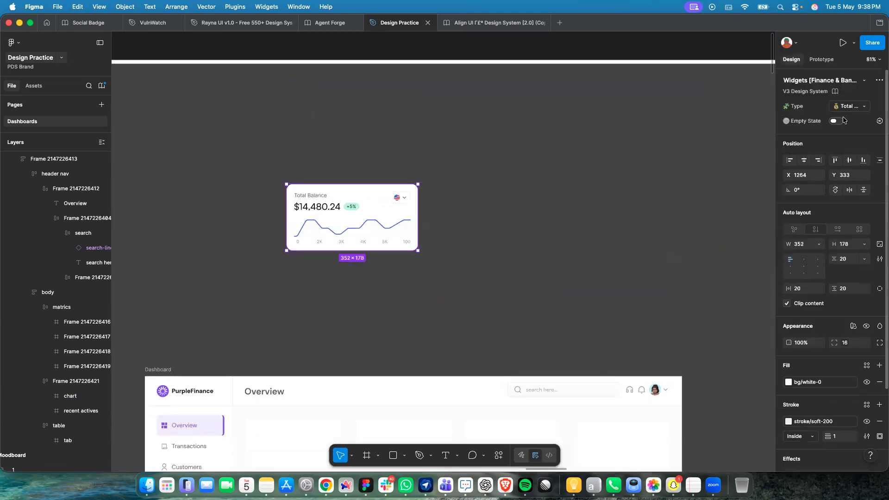
click(847, 107)
click(845, 115)
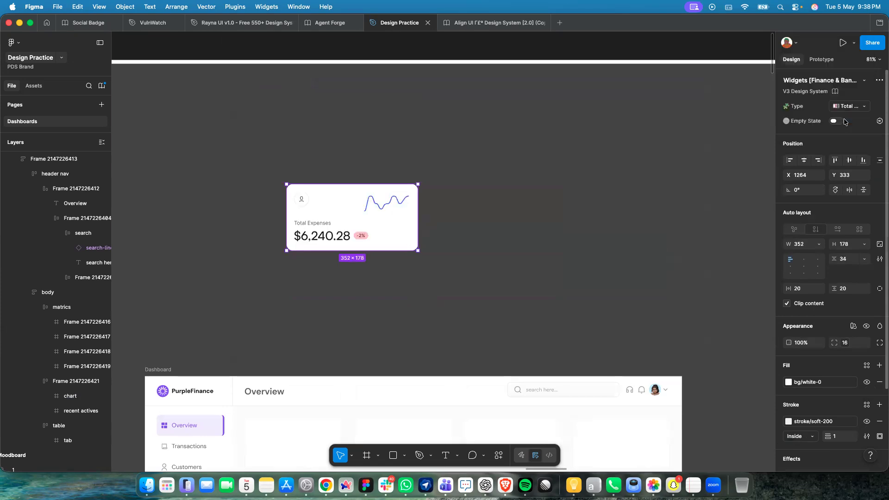
click(855, 107)
click(848, 116)
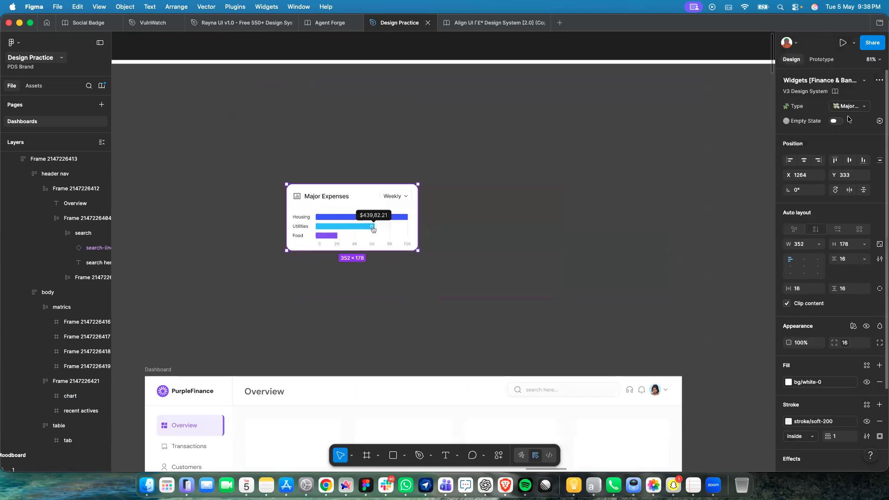
click(851, 106)
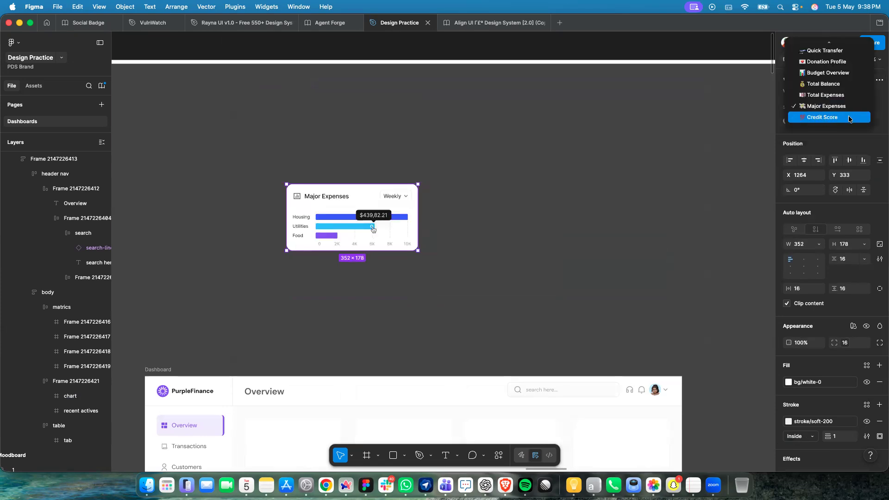
click(850, 118)
Try the Recent Transactions type on the widget and set it back to Budget Overview.
click(852, 107)
scroll(839, 84, up, 3)
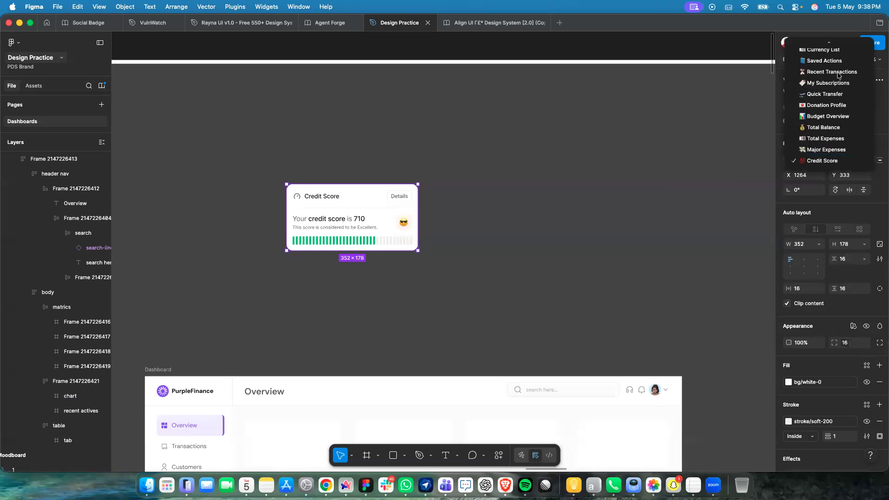
scroll(839, 75, up, 3)
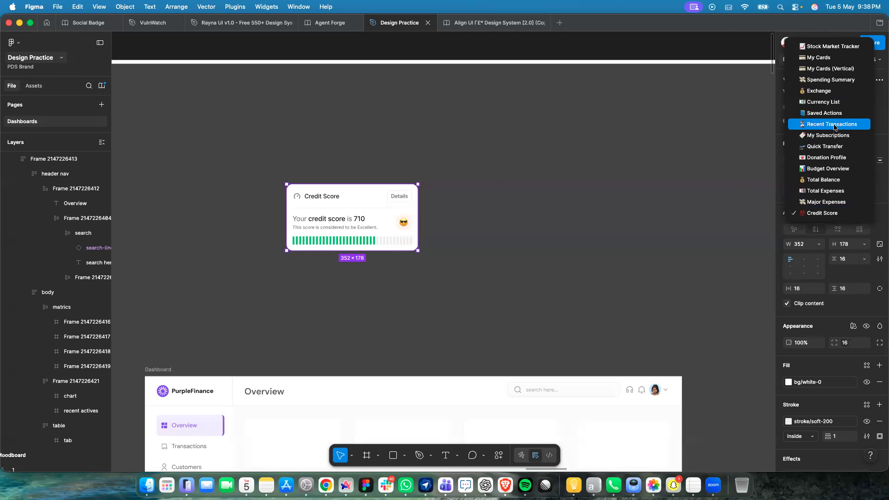
click(834, 125)
click(839, 106)
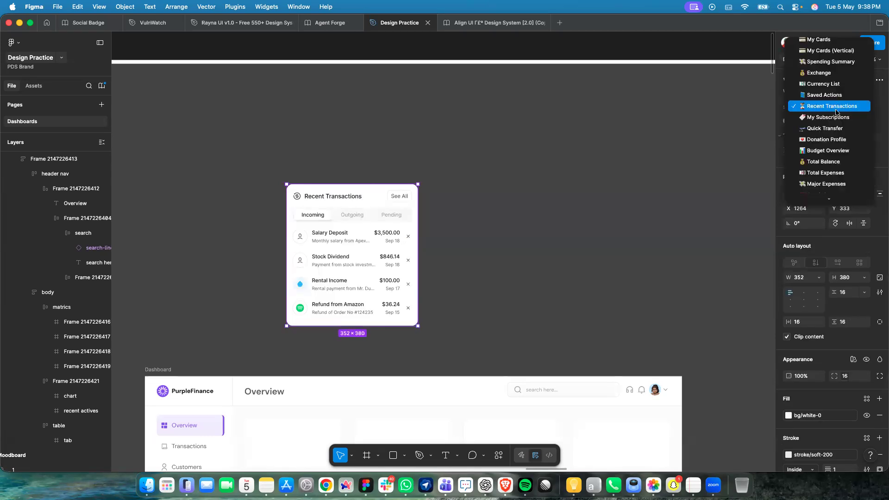
click(836, 152)
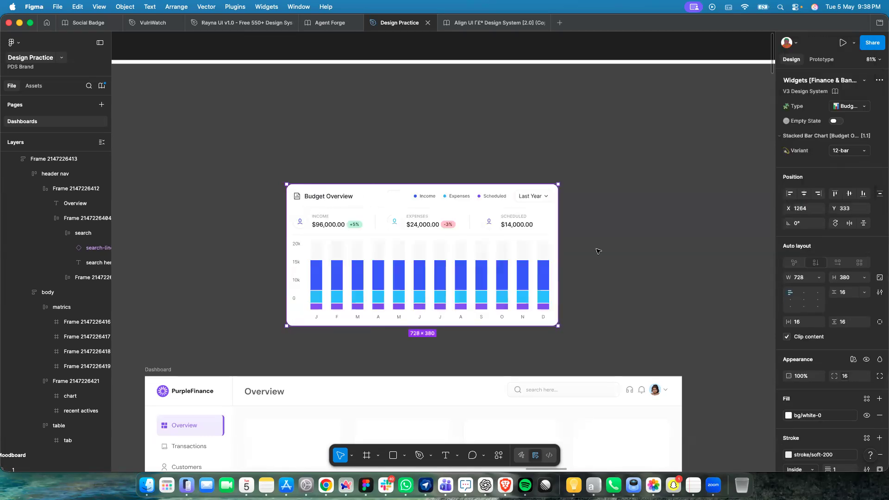
Detach the Budget Overview widget instance from its library component.
right_click(434, 286)
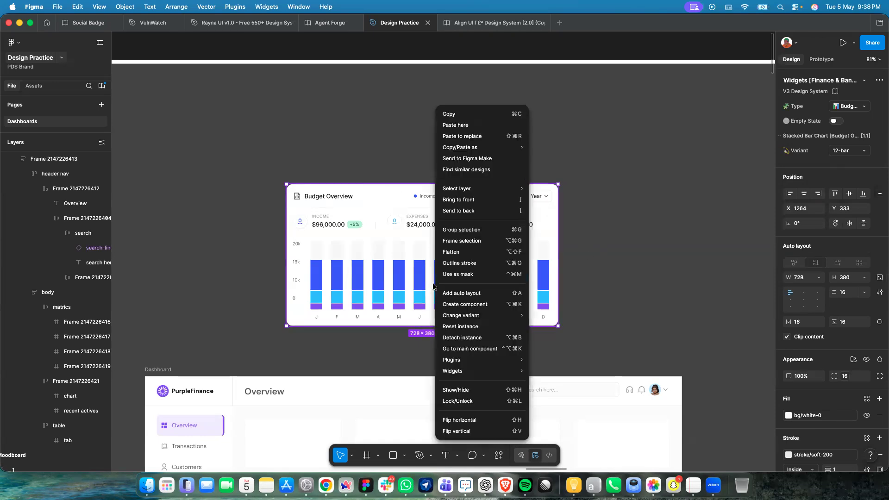
mouse_move(482, 376)
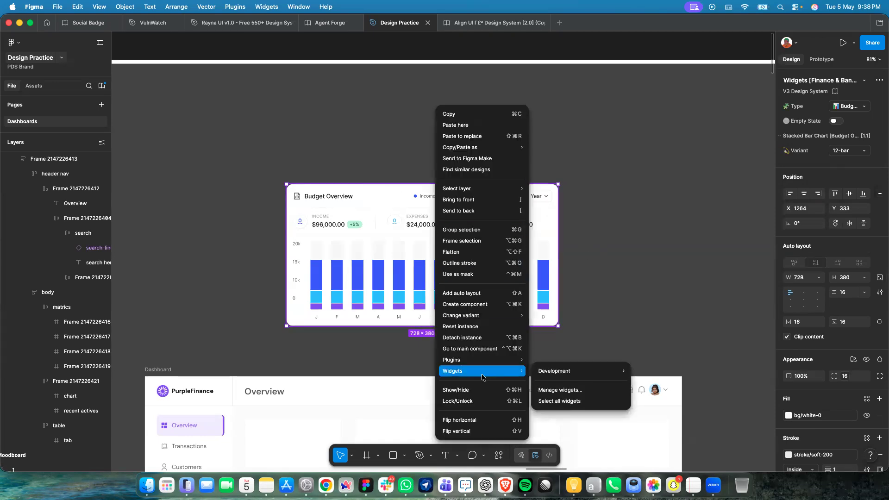
click(484, 344)
Copy the stacked bar chart from the Budget Overview widget into the Overview page's empty chart card.
click(470, 298)
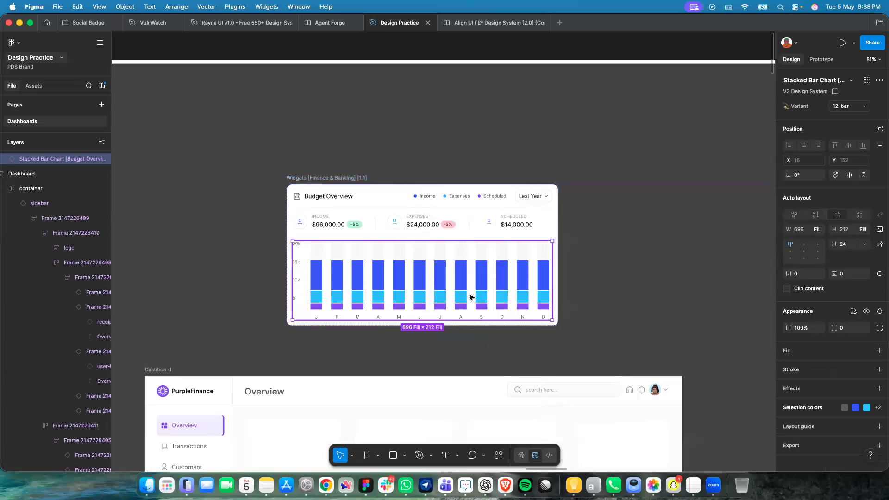
scroll(471, 298, down, 5)
scroll(470, 298, left, 2)
scroll(470, 298, down, 2)
scroll(471, 297, left, 1)
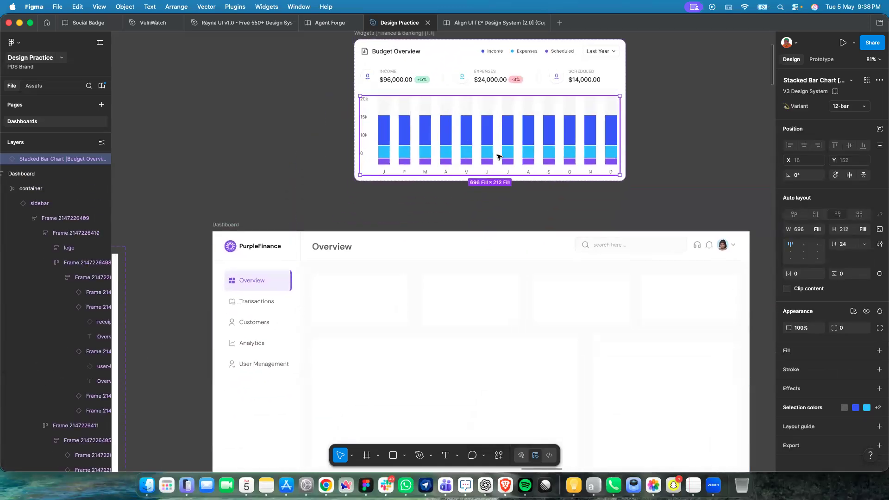
scroll(496, 154, down, 10)
click(493, 167)
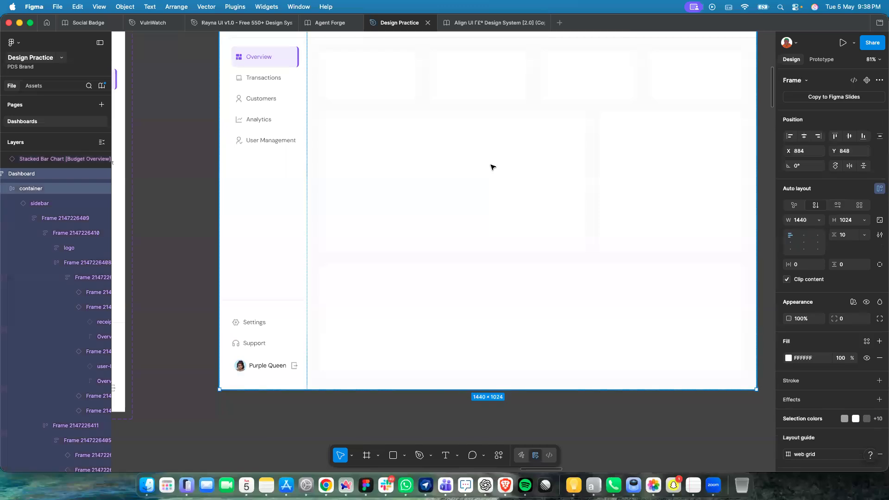
double_click(492, 167)
double_click(493, 167)
double_click(493, 167)
double_click(492, 167)
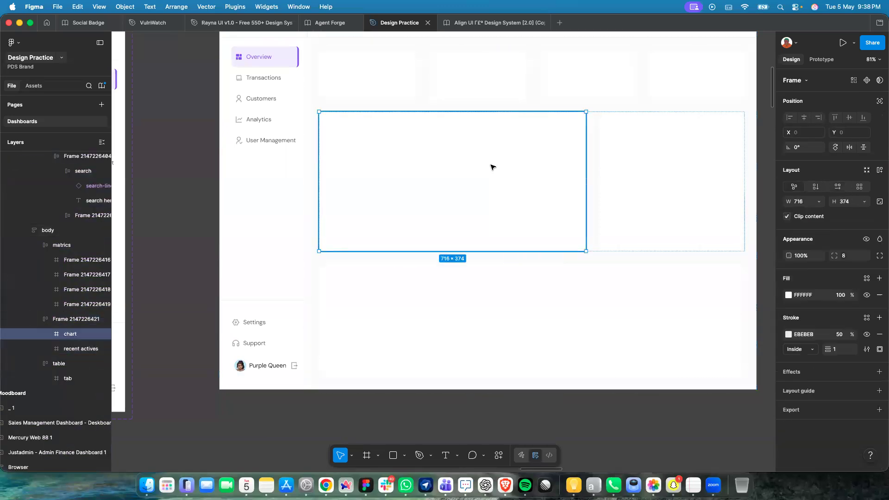
key(super+v)
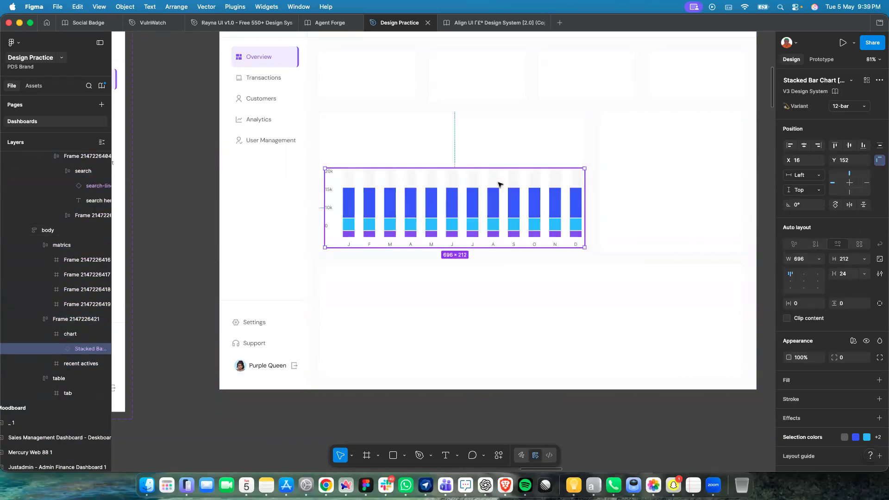
Move the stacked bar chart to X 10, Y 119 inside the chart card.
scroll(494, 198, up, 5)
scroll(496, 195, down, 4)
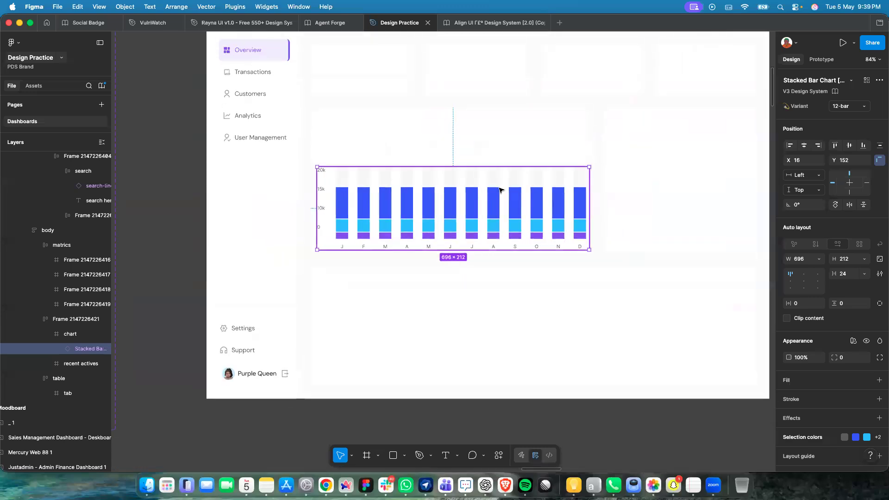
mouse_move(506, 187)
mouse_down()
mouse_move(519, 185)
mouse_move(503, 189)
mouse_move(504, 180)
mouse_up()
scroll(504, 180, up, 5)
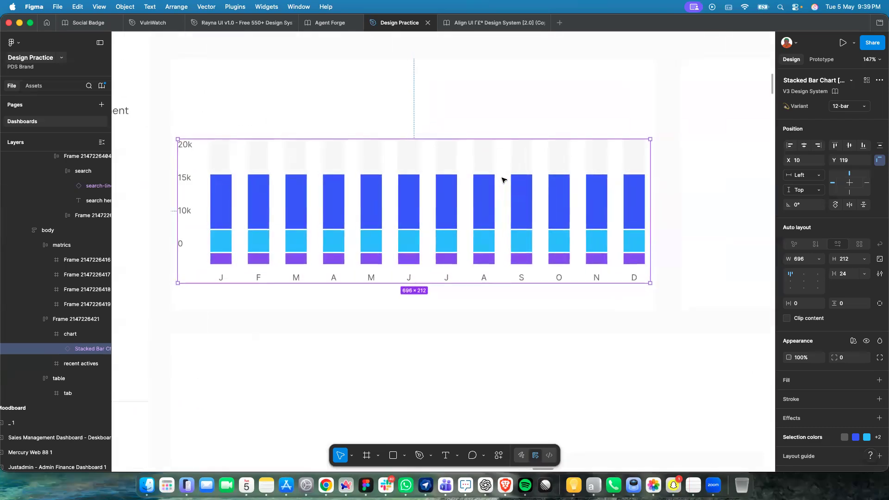
scroll(505, 180, up, 1)
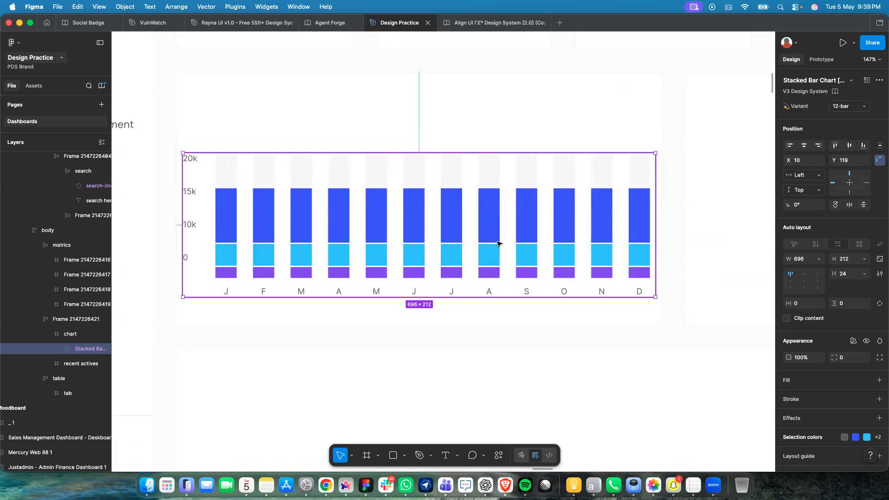
scroll(498, 243, up, 2)
click(506, 143)
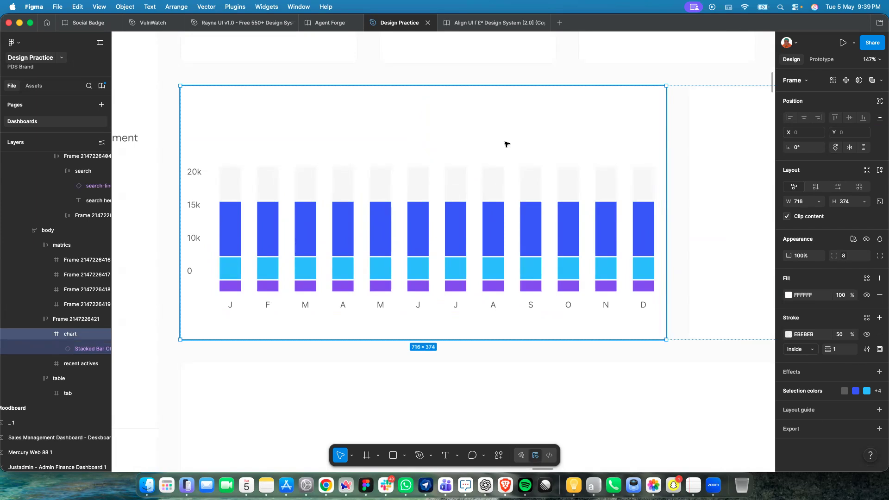
Copy the Total Sales line chart from the moodboard's Marketing & Sales analytics page and place it beside the Budget Overview widget.
scroll(506, 143, down, 15)
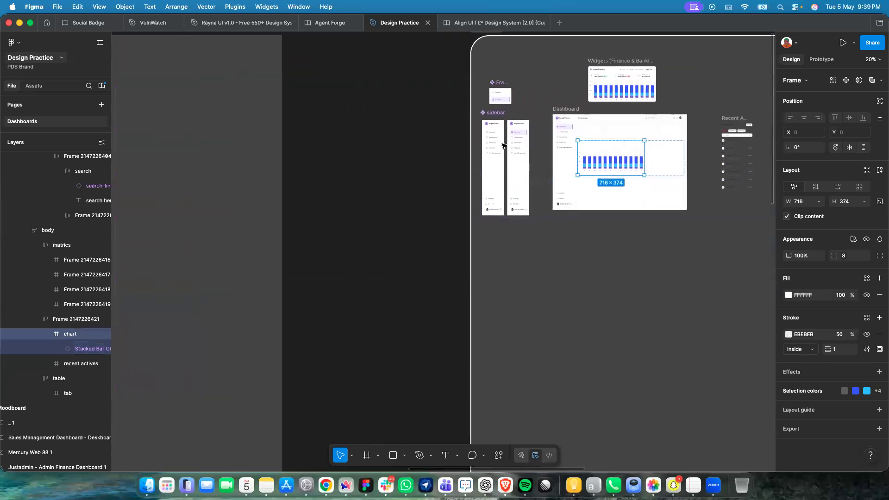
scroll(504, 146, left, 5)
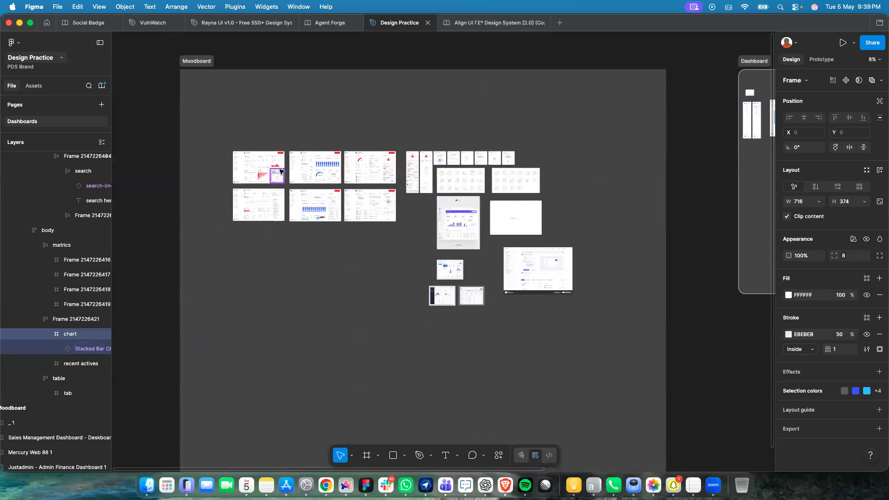
scroll(281, 168, up, 5)
scroll(204, 260, up, 20)
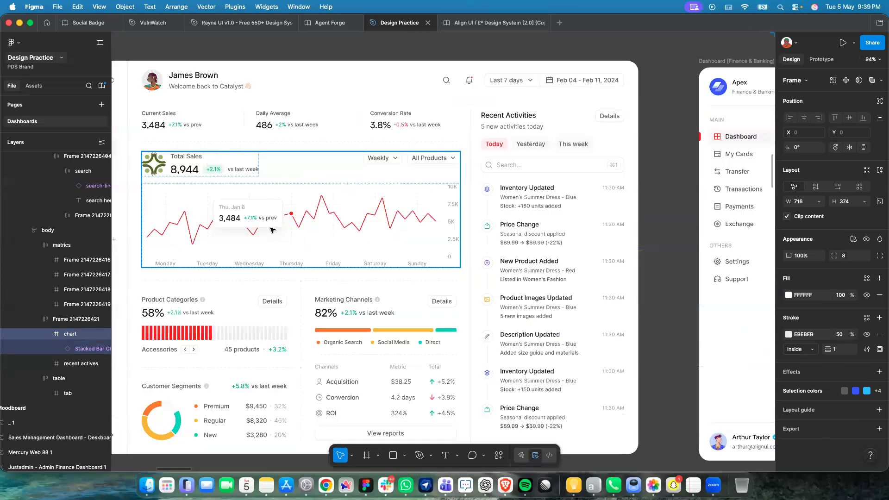
click(271, 231)
scroll(272, 230, down, 15)
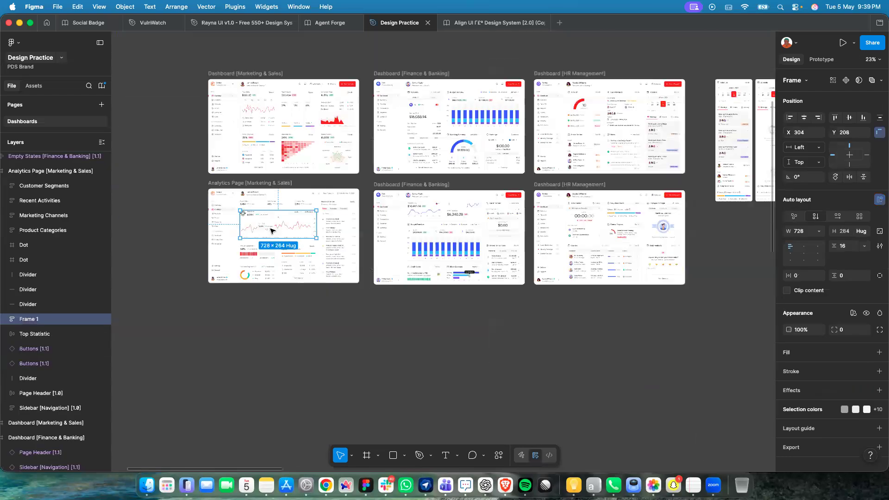
scroll(463, 269, up, 10)
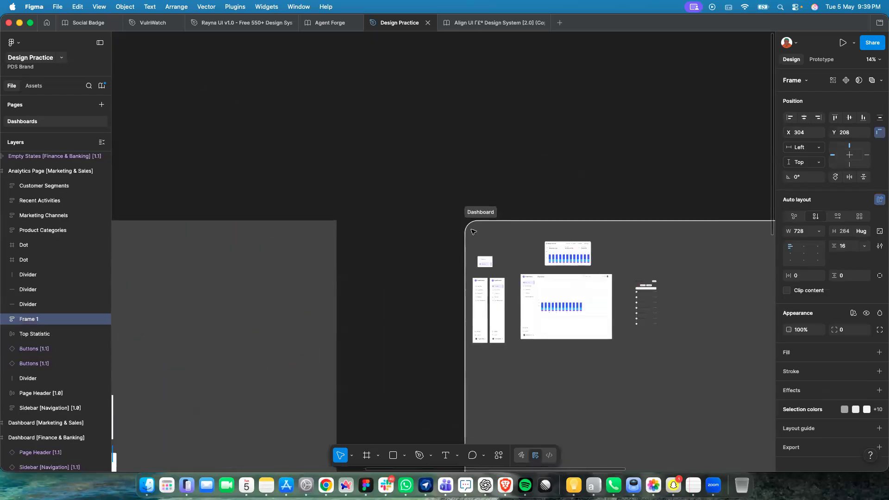
scroll(419, 247, up, 8)
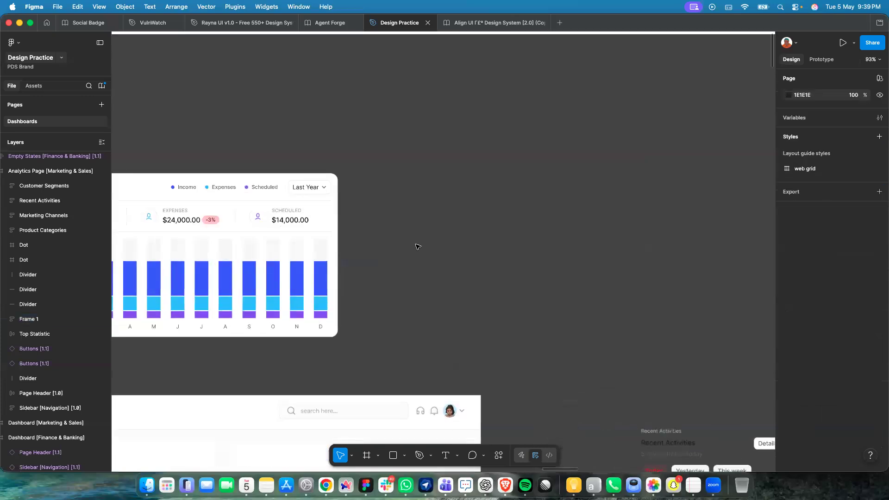
scroll(418, 247, down, 6)
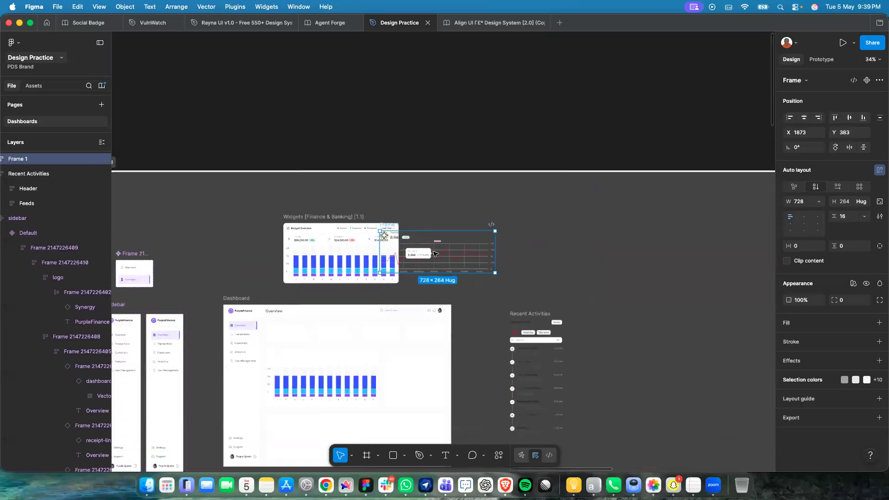
drag(532, 249, 572, 257)
Place a duplicate of the chart card's stacked bar chart on the canvas, left of the Budget Overview widget.
click(385, 403)
double_click(386, 375)
scroll(386, 376, up, 5)
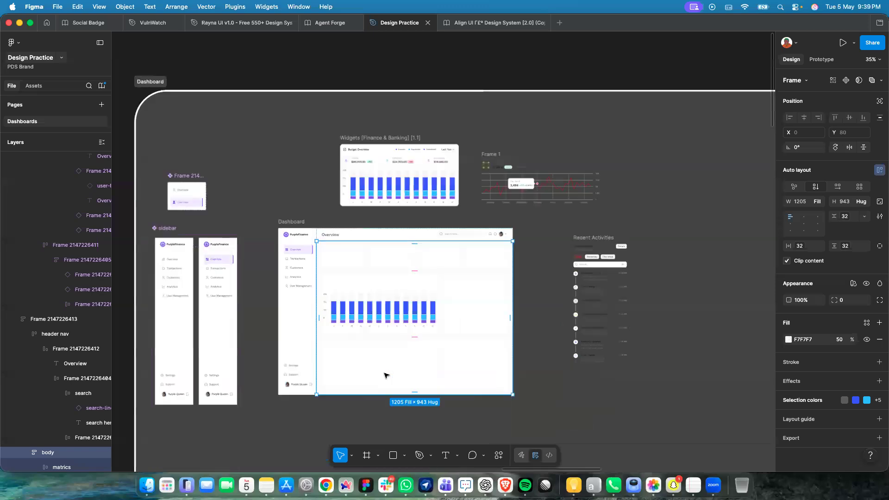
click(401, 289)
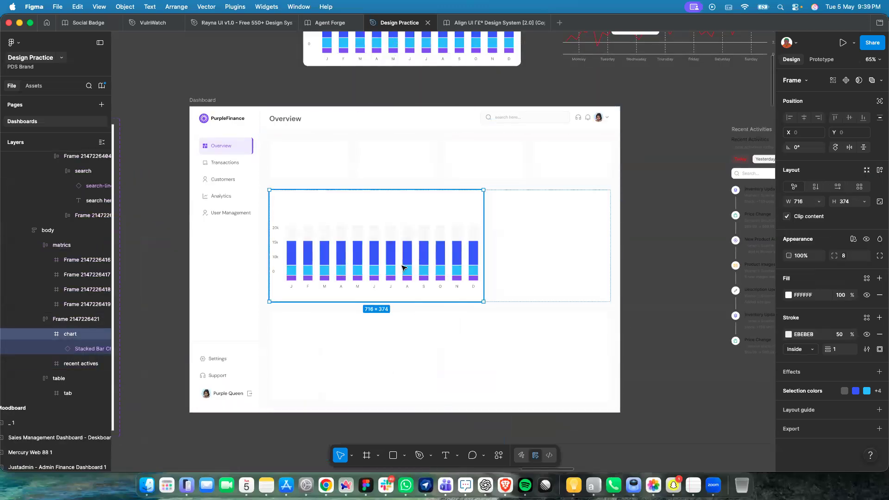
key(super+v)
drag(397, 266, 167, 127)
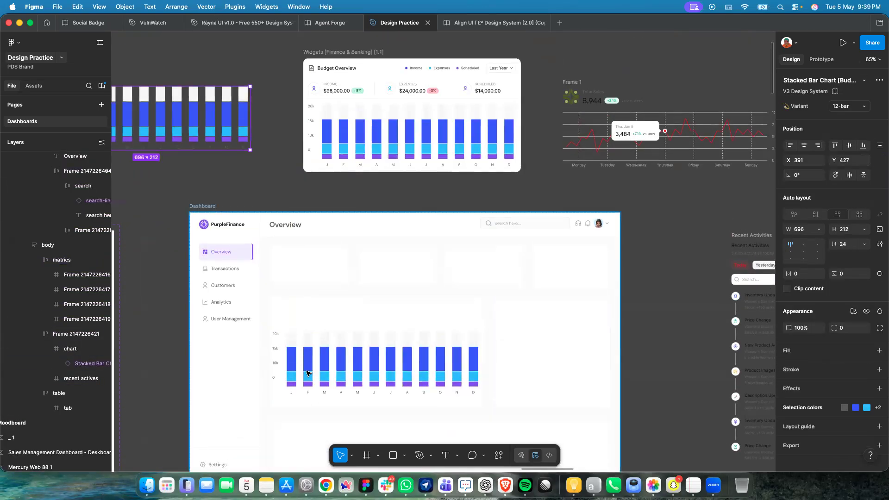
Move the stacked bar chart out of the Overview page's chart card onto the canvas above the Frame 1 line chart.
click(308, 374)
click(308, 373)
click(309, 373)
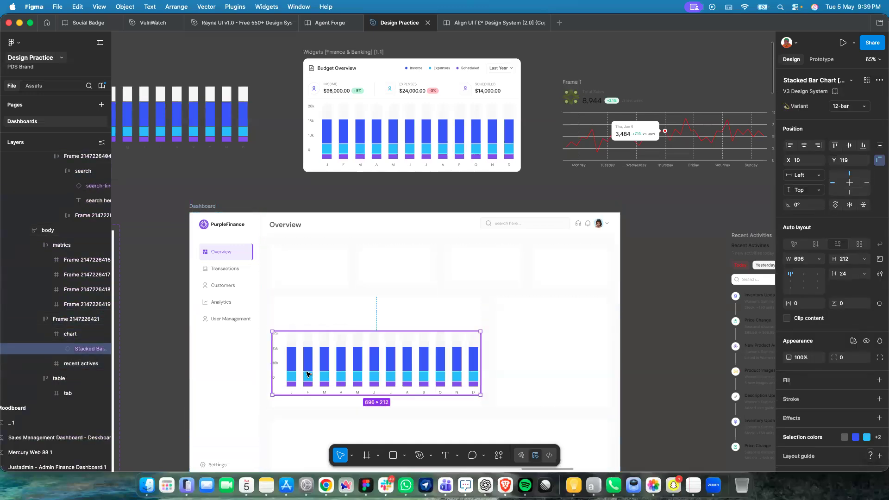
scroll(309, 374, down, 5)
drag(308, 373, 544, 173)
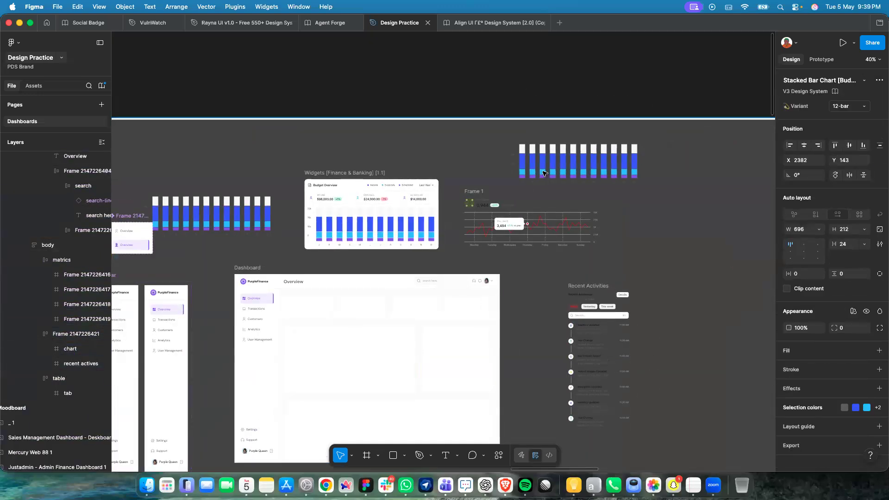
Copy the Frame 1 Total Sales line chart into the Overview page's empty chart card and place it at X 21, Y 38.
click(475, 239)
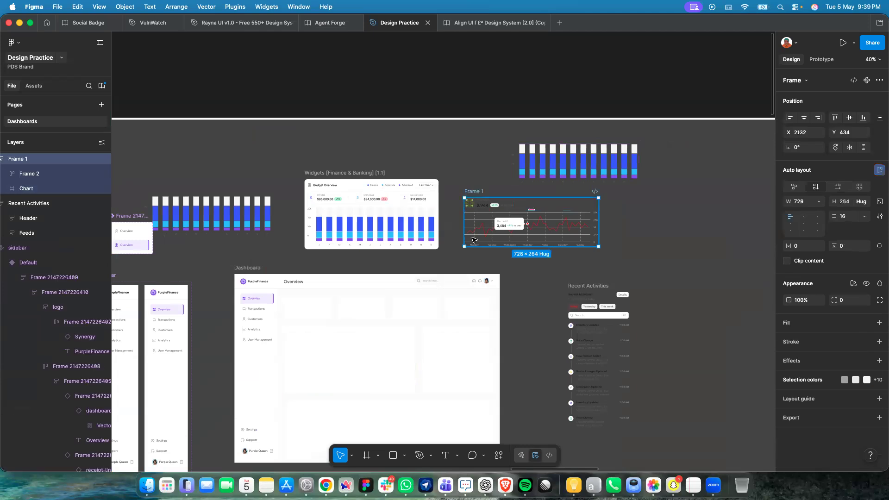
click(361, 360)
double_click(360, 360)
double_click(360, 360)
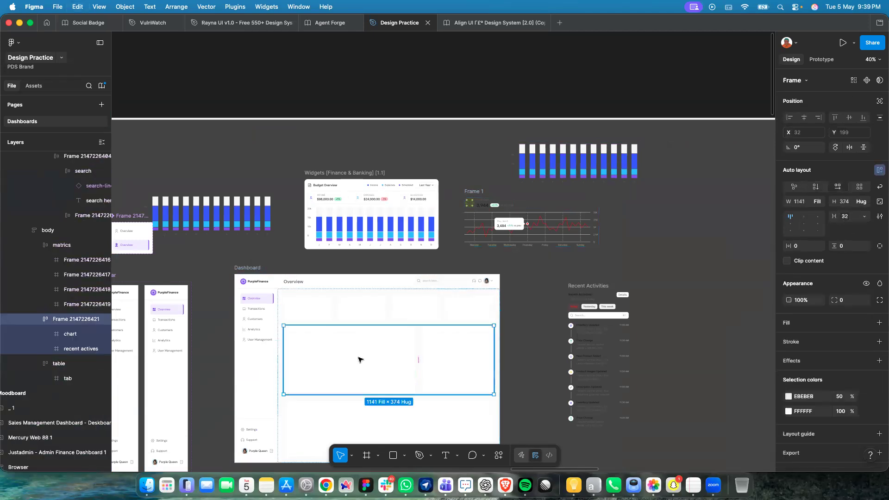
scroll(360, 360, down, 2)
scroll(360, 360, left, 1)
double_click(368, 341)
key(super+v)
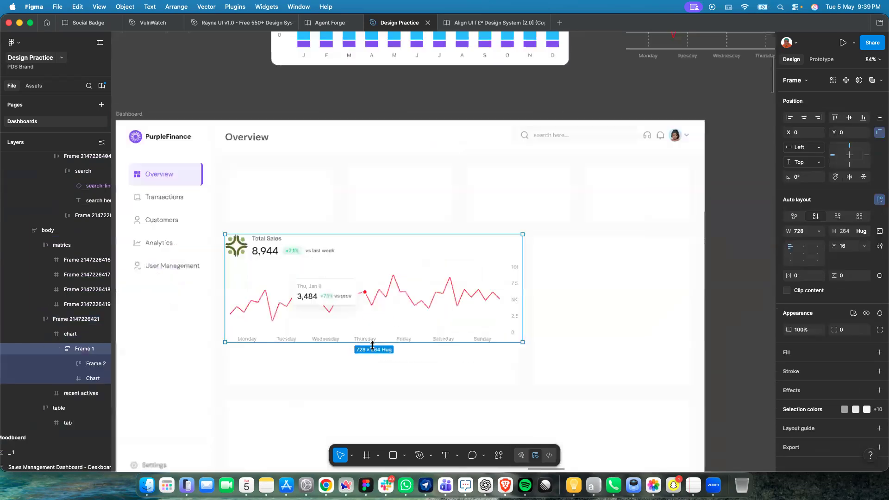
scroll(370, 343, up, 5)
mouse_move(383, 308)
mouse_down()
mouse_move(387, 333)
mouse_move(395, 334)
mouse_move(383, 342)
mouse_move(392, 323)
mouse_up()
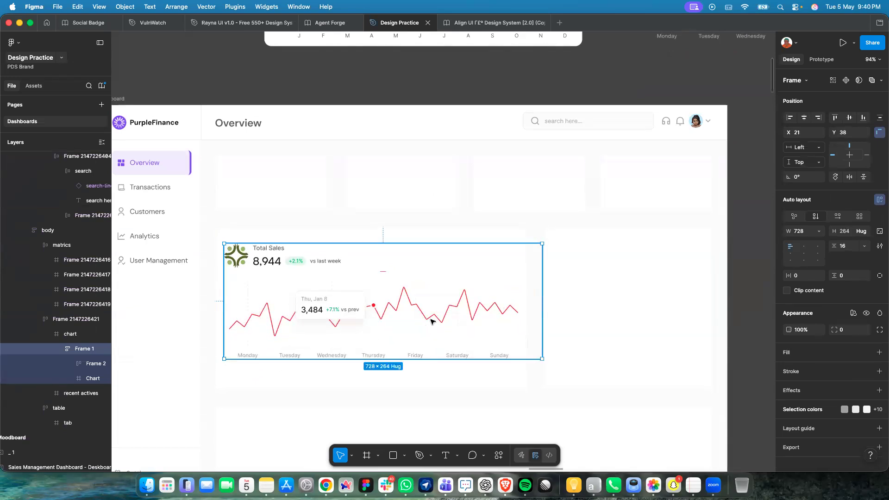
Move the Budget Overview widget to the right of Frame 1, and place one loose stacked bar chart and Frame 1 below the Dashboard frame.
scroll(457, 330, down, 5)
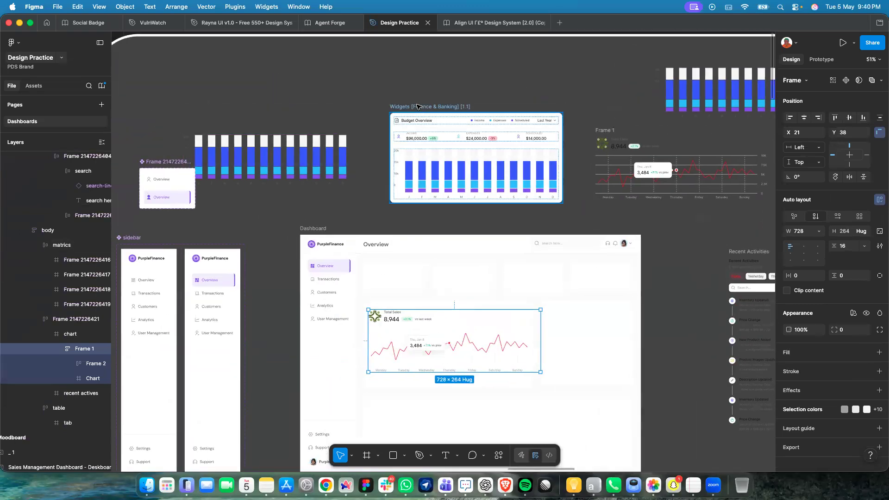
scroll(418, 107, down, 3)
drag(419, 107, 632, 115)
drag(324, 135, 443, 371)
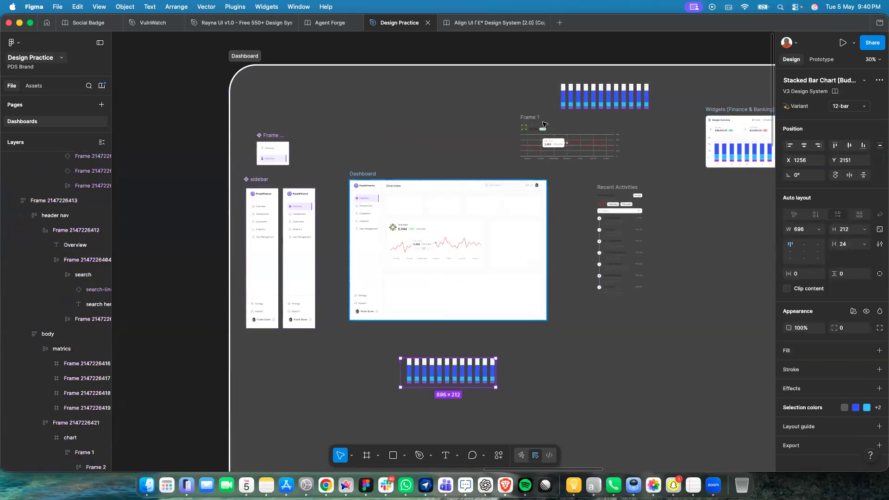
drag(570, 139, 472, 426)
Copy only the nested Chart frame of the Total Sales component inside the Overview page's chart card.
scroll(427, 146, up, 5)
scroll(426, 146, up, 3)
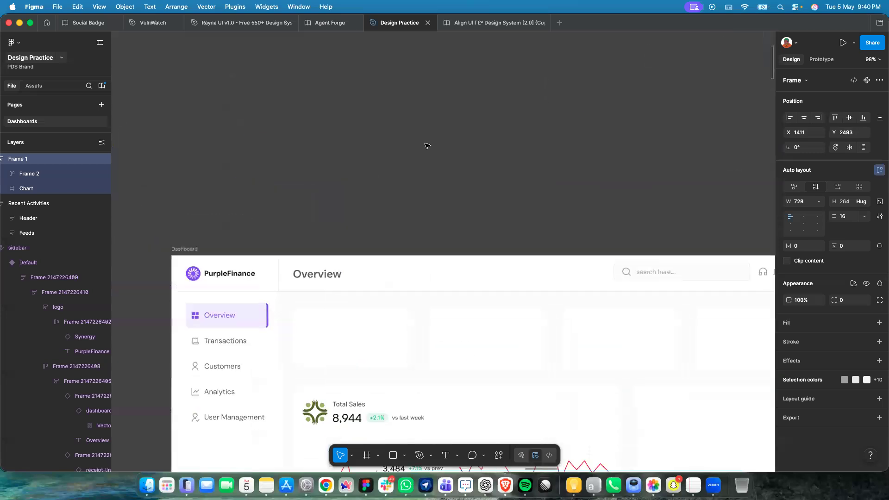
scroll(423, 252, down, 5)
scroll(425, 234, down, 5)
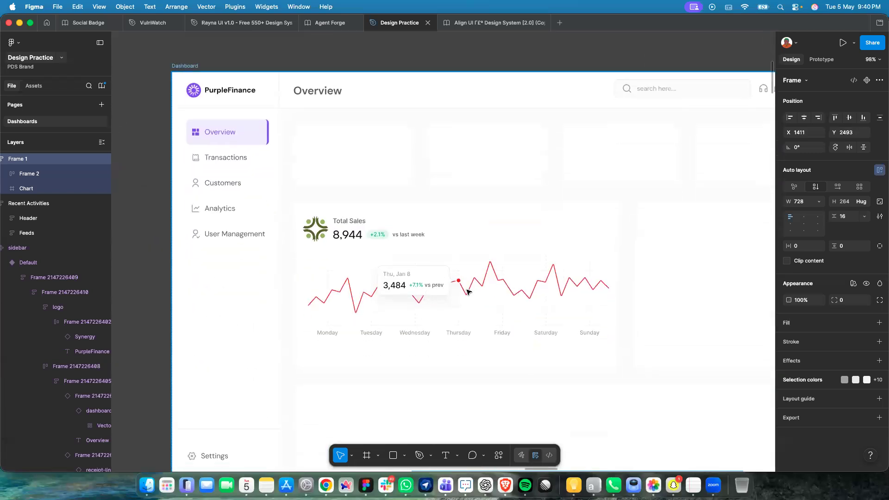
click(467, 292)
double_click(468, 292)
double_click(468, 291)
double_click(468, 292)
double_click(468, 292)
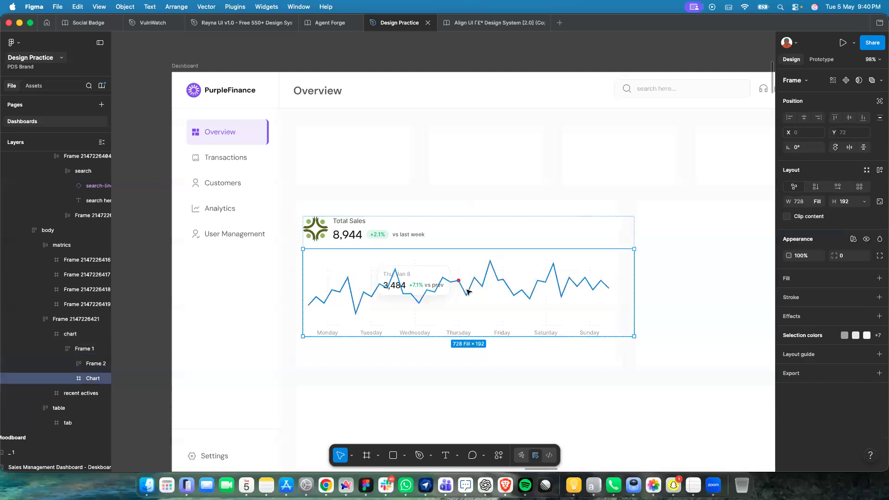
scroll(468, 292, down, 5)
scroll(453, 251, down, 4)
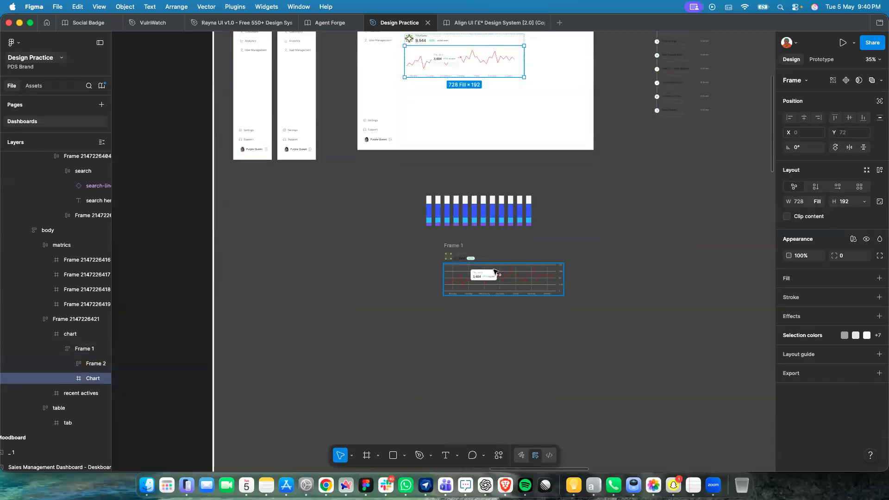
Move the loose Frame 1 beside the stacked bar chart at X 2046, Y 2177 and replace it with the copied Chart frame.
drag(451, 252, 556, 195)
right_click(557, 194)
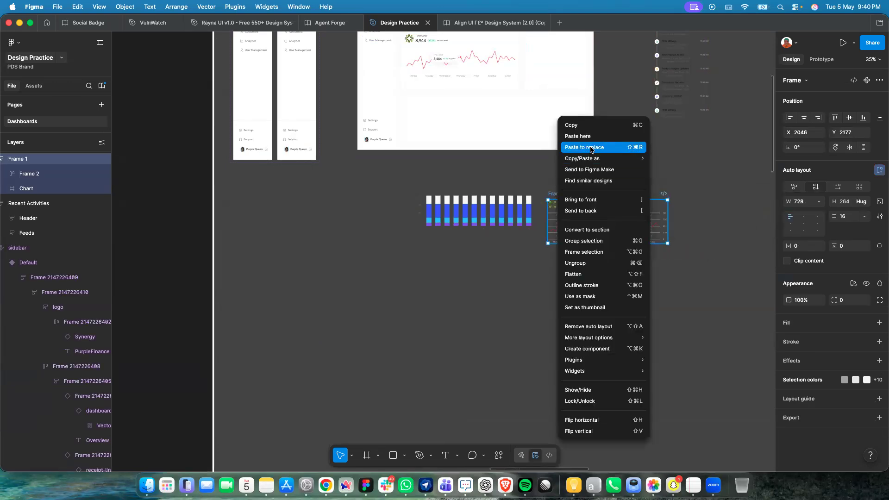
key(Escape)
scroll(564, 223, up, 5)
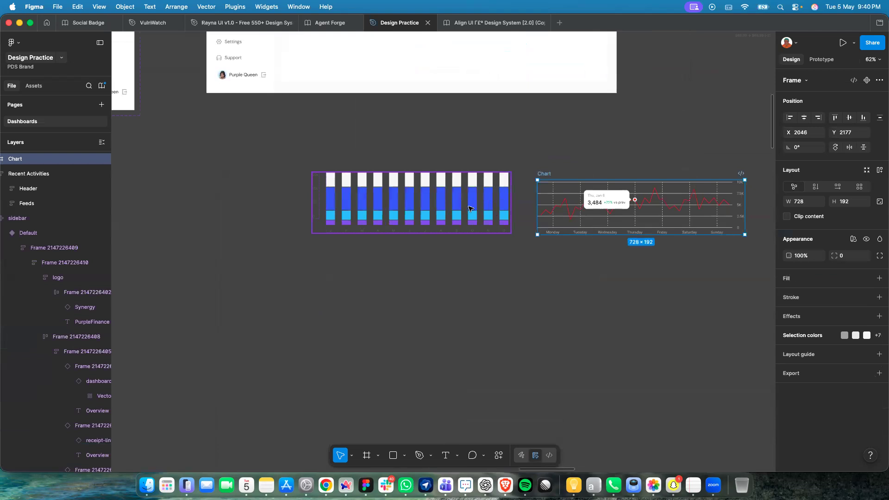
Move the stacked bar chart below the dashboard to X 1285, Y 2177 and switch it to the 7-bar variant.
click(479, 217)
super+click(611, 206)
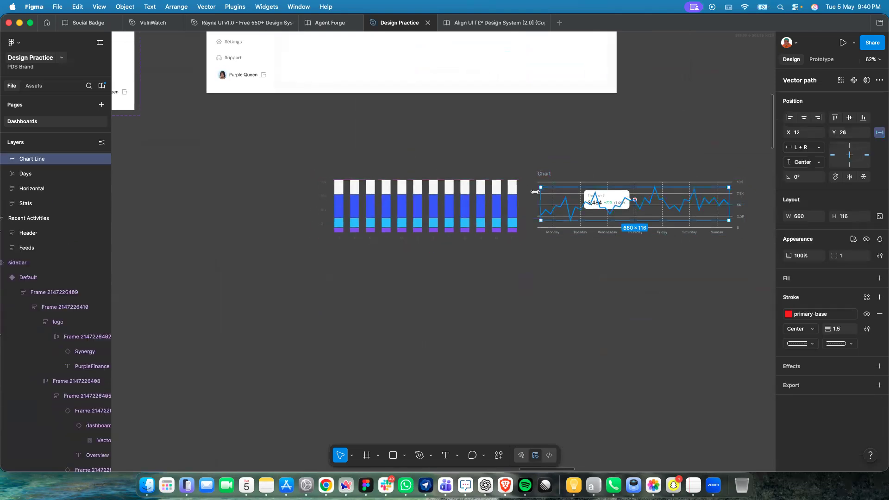
click(481, 202)
scroll(463, 218, right, 2)
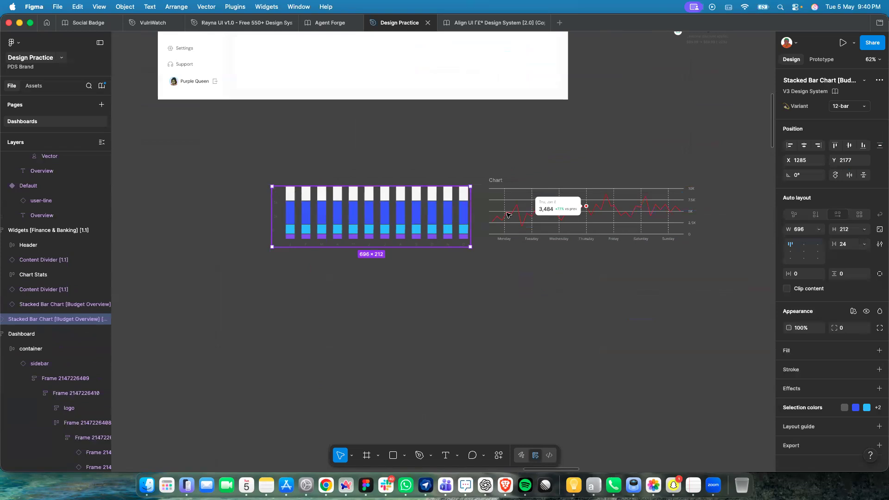
click(848, 107)
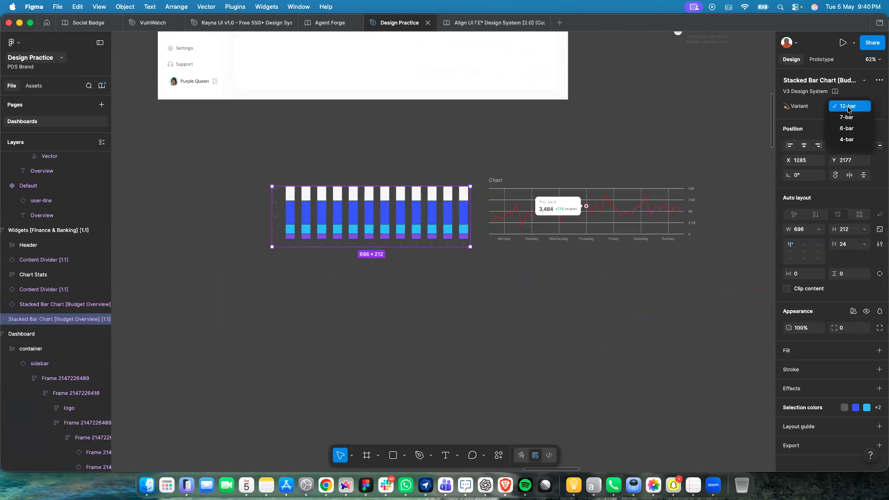
click(851, 117)
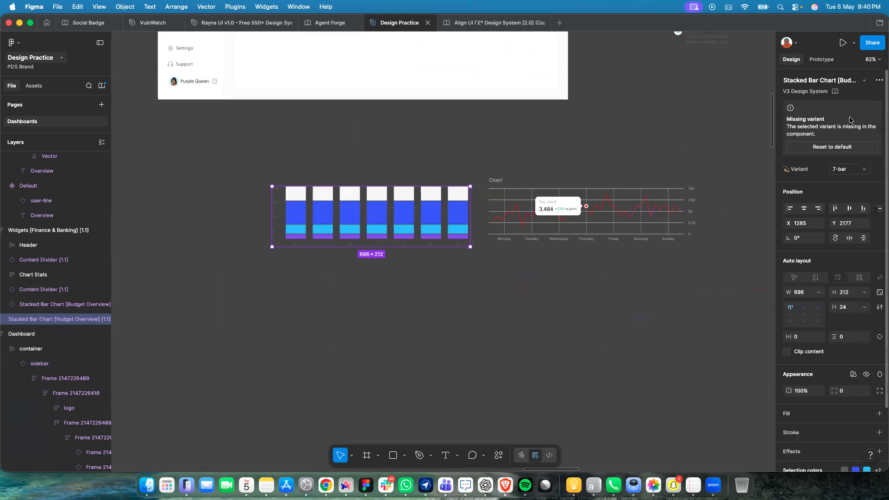
Switch the stacked bar chart to its 12-bar variant and move it further away from the line chart.
click(849, 108)
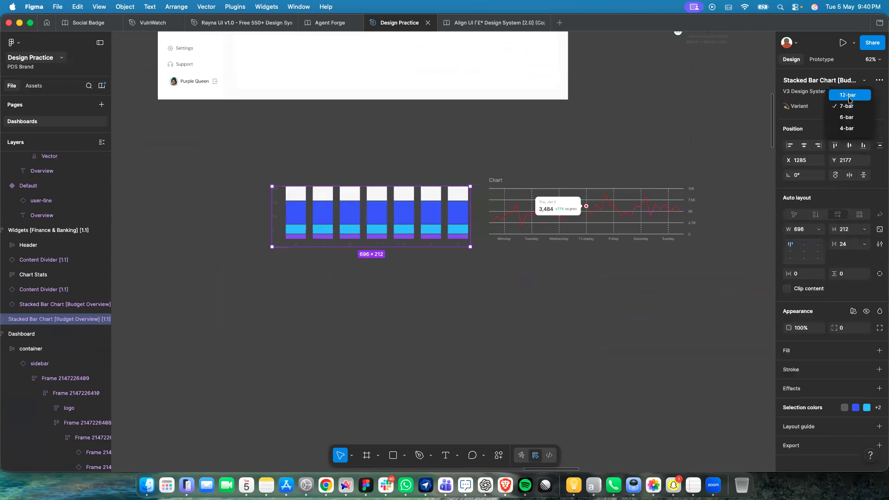
click(848, 95)
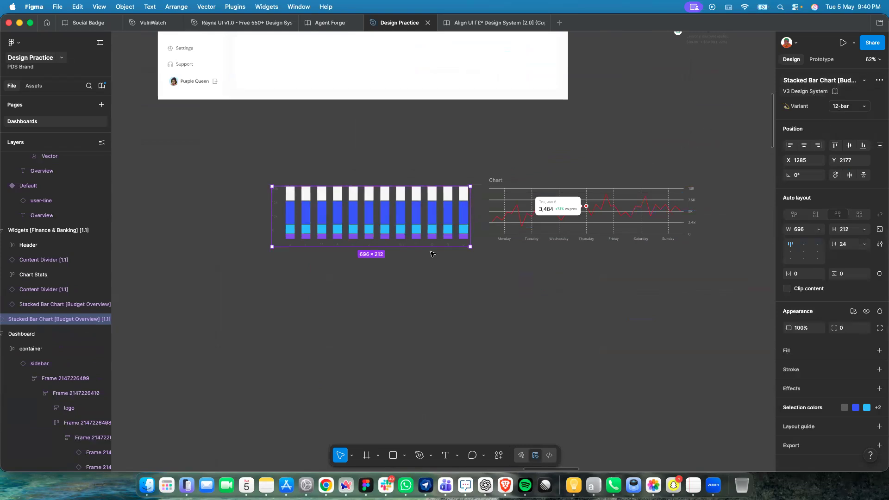
drag(322, 226, 198, 266)
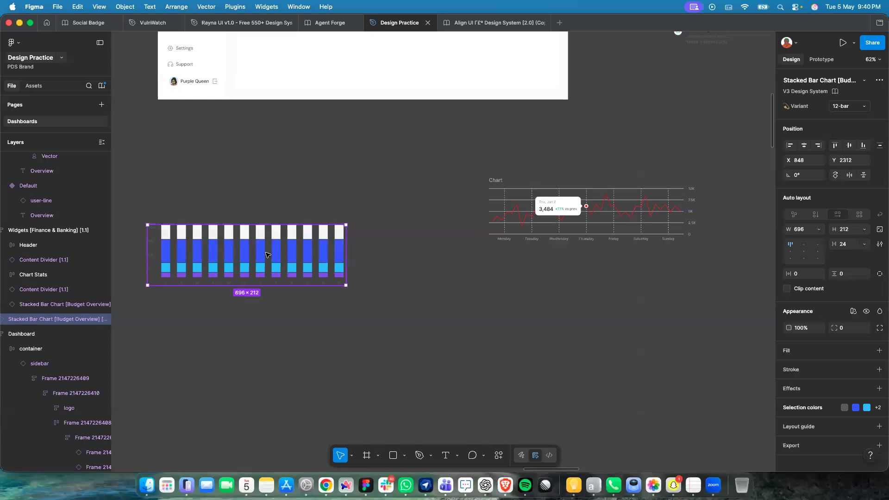
Detach the stacked bar chart instance and move it back up beside the line chart.
right_click(300, 250)
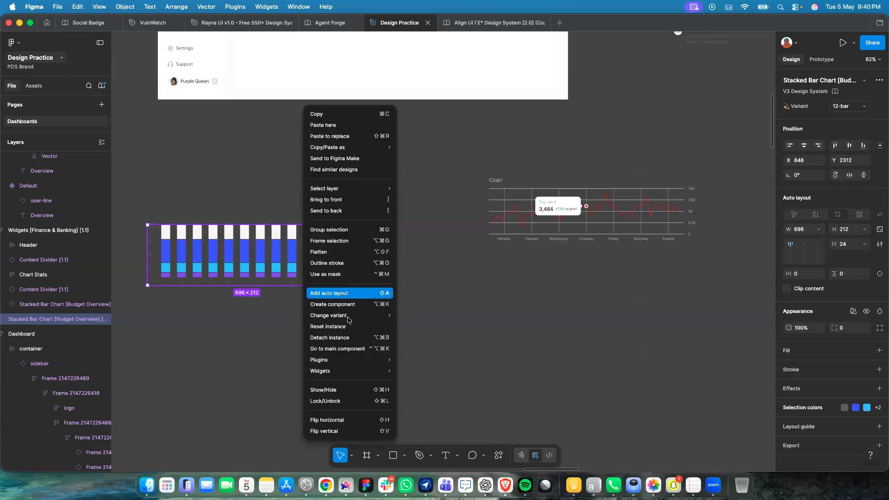
click(348, 338)
drag(278, 256, 364, 223)
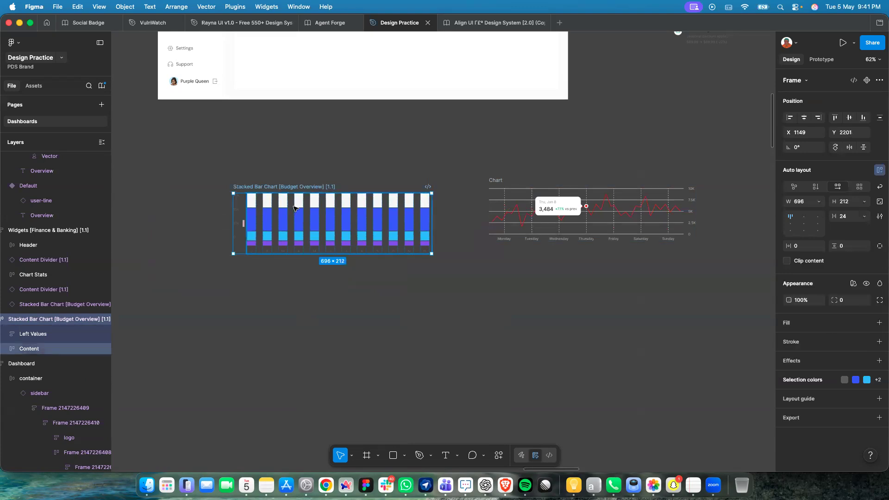
Wrap the stacked bar chart in a new auto layout frame with 0 padding on all sides.
key(shift+a)
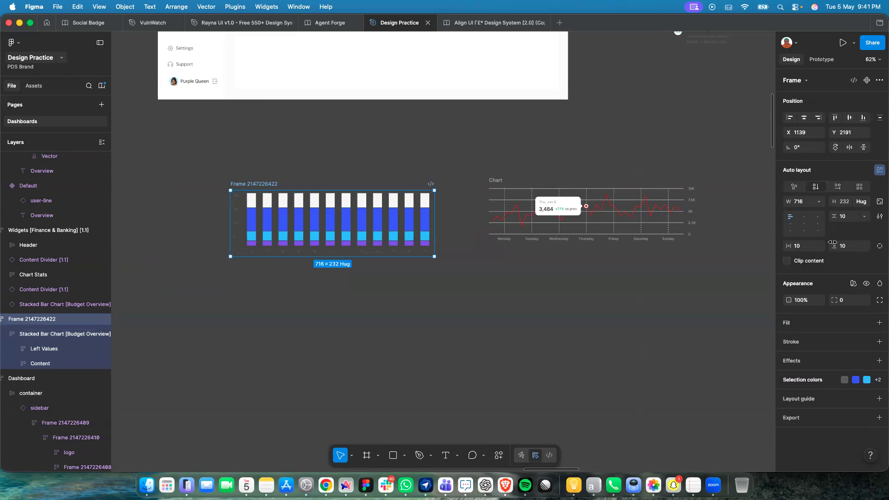
click(819, 246)
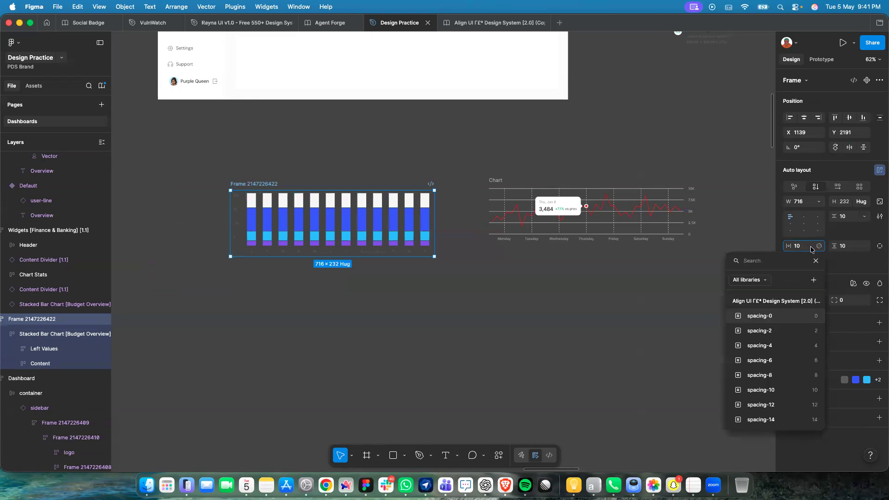
click(811, 250)
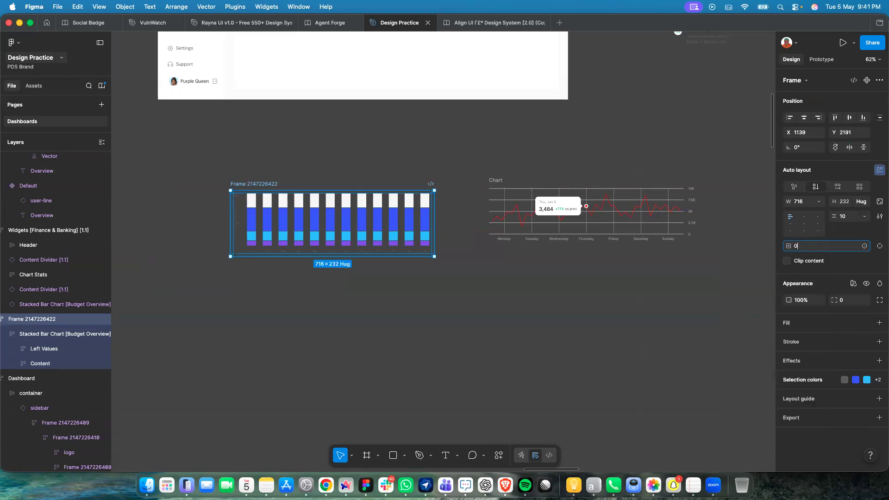
key(Return)
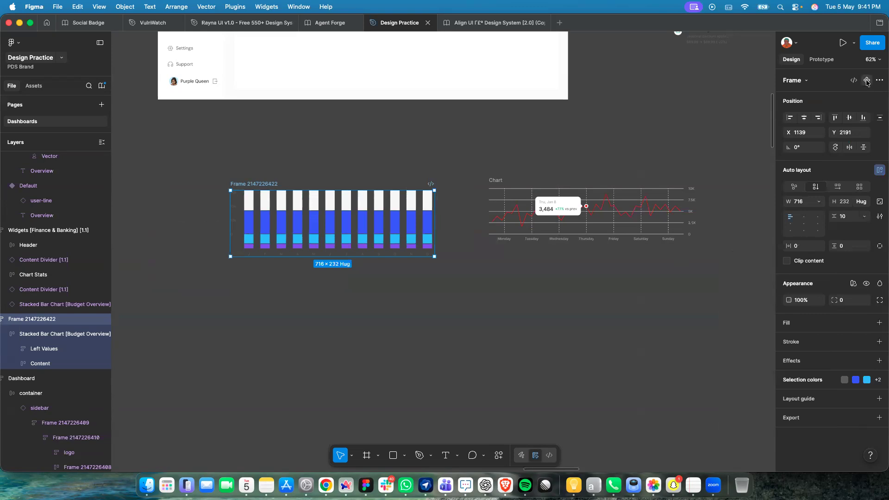
Turn the bar chart frame into a component with a second variant, cutting the line chart from the canvas.
click(491, 184)
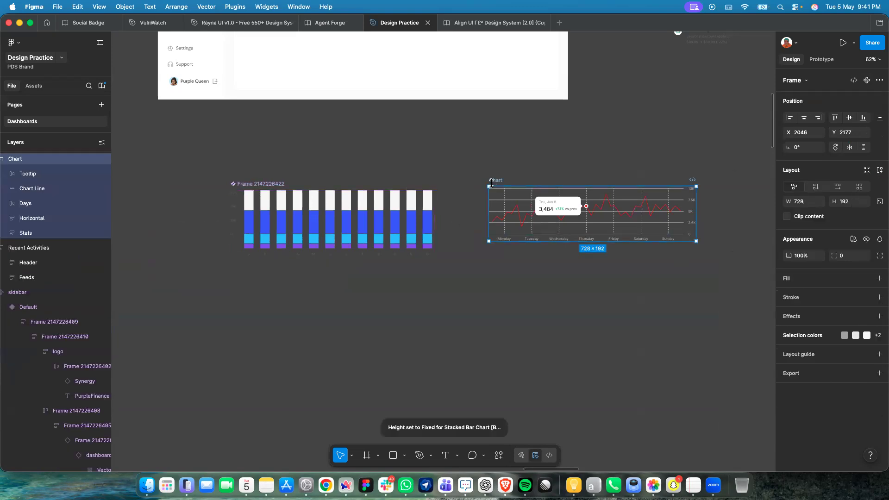
key(Delete)
drag(354, 193, 499, 195)
click(853, 80)
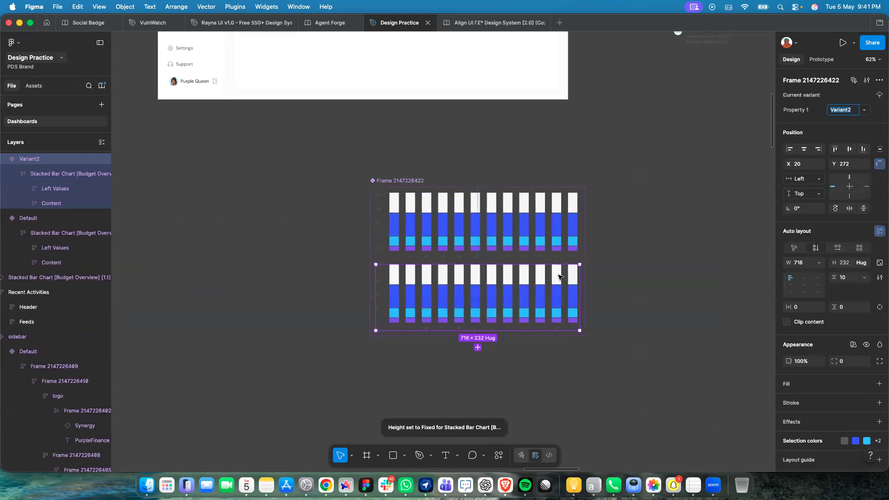
Replace the stacked bar chart inside Variant2 with the cut line chart.
click(515, 280)
right_click(515, 280)
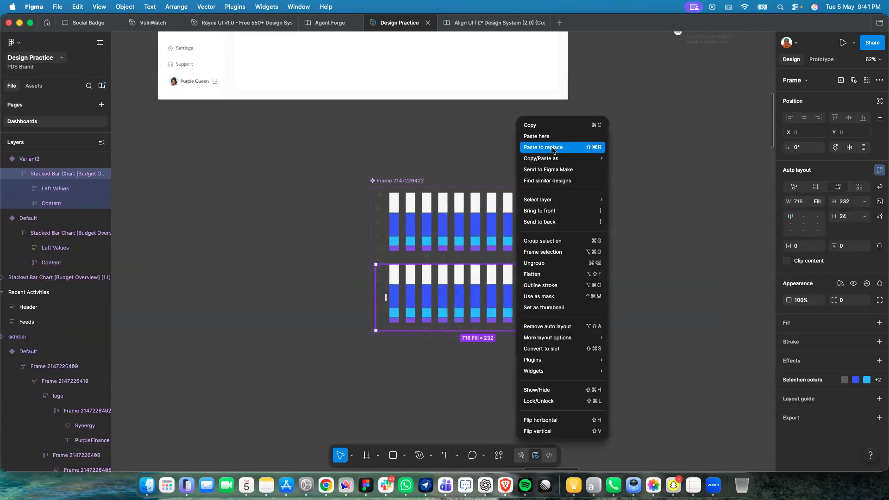
click(553, 150)
Narrow the line chart inside Variant2 to about 715 px wide so it fits the variant.
key(shift+2)
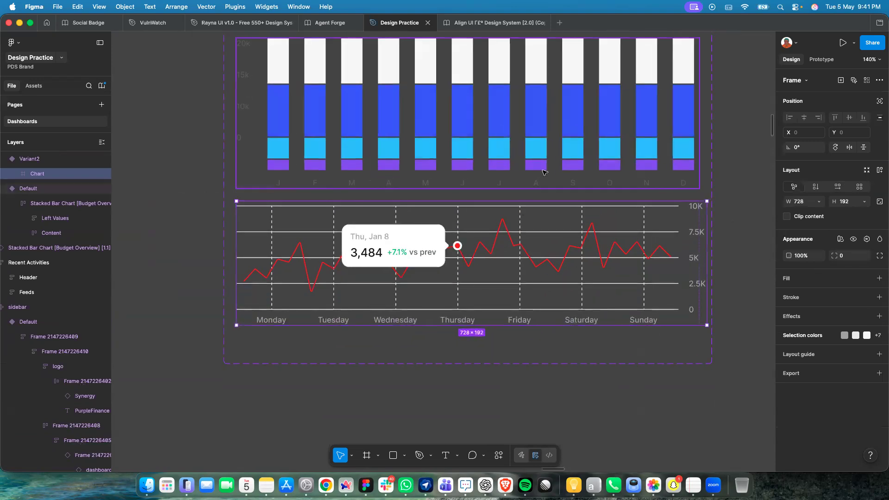
click(545, 161)
click(509, 281)
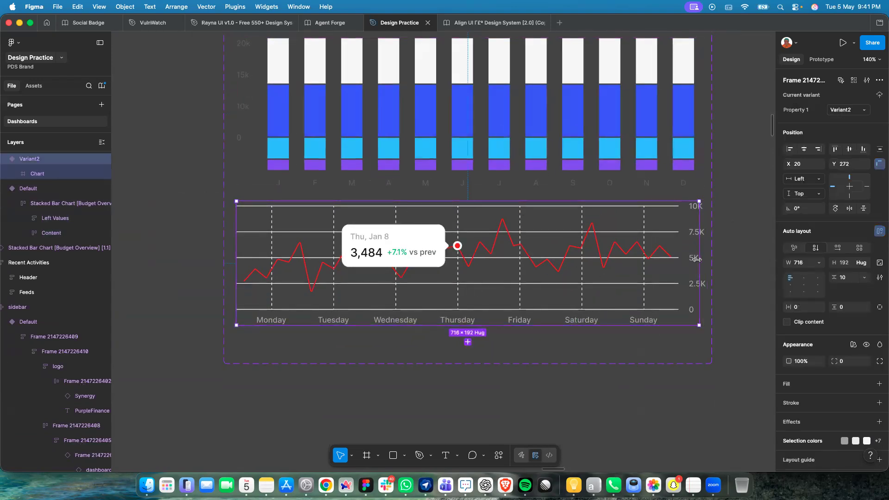
click(662, 269)
drag(701, 269, 696, 270)
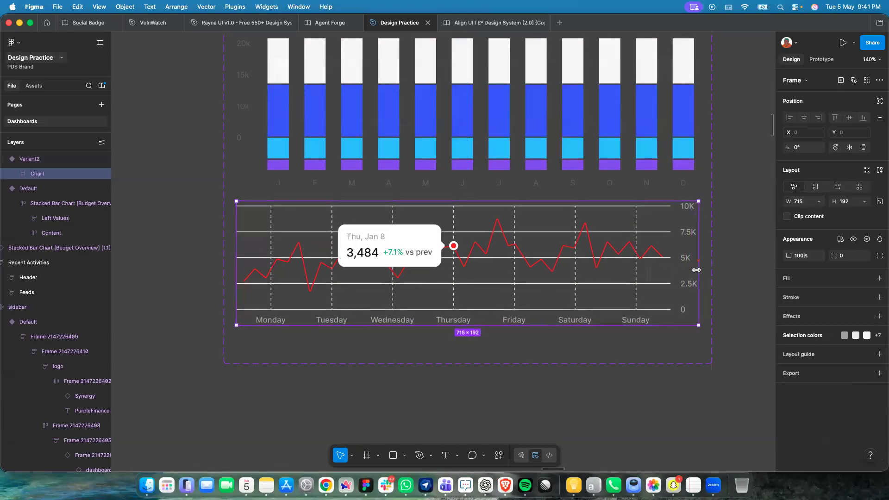
Reposition the Total Sales content inside its dashboard card and narrow it until the value axis fits within the card.
scroll(697, 272, down, 5)
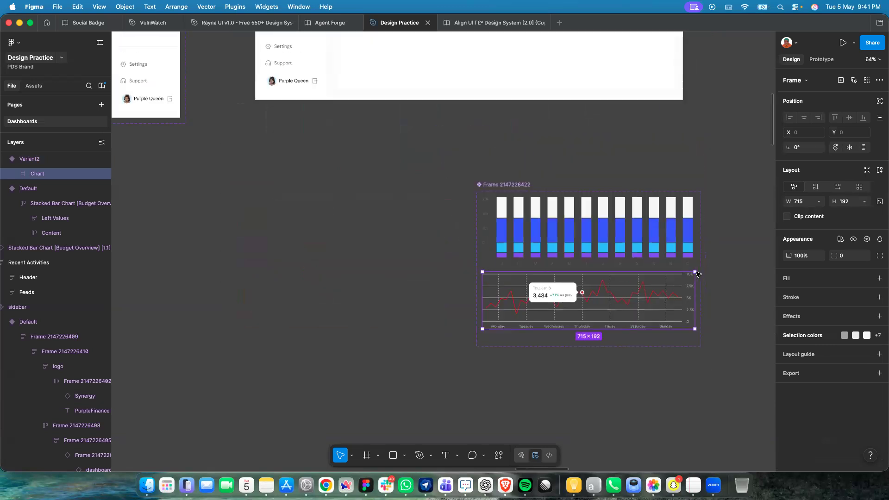
scroll(596, 215, up, 5)
scroll(503, 250, up, 3)
click(473, 299)
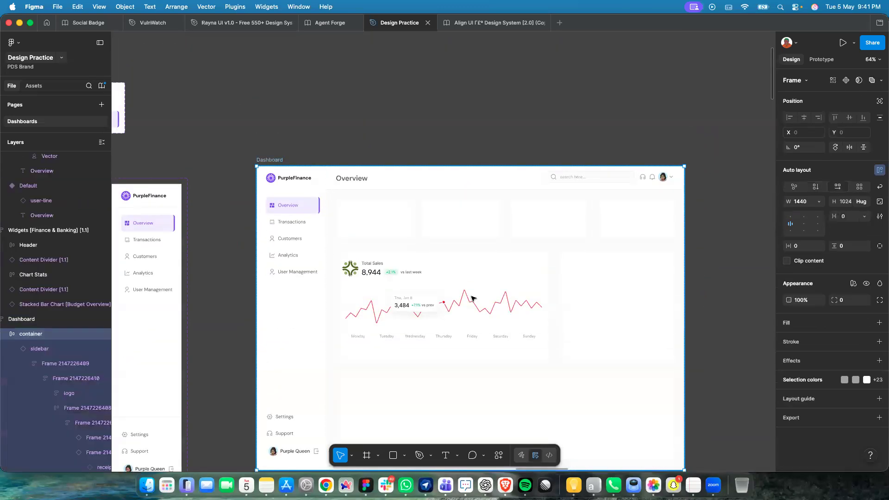
scroll(473, 299, up, 3)
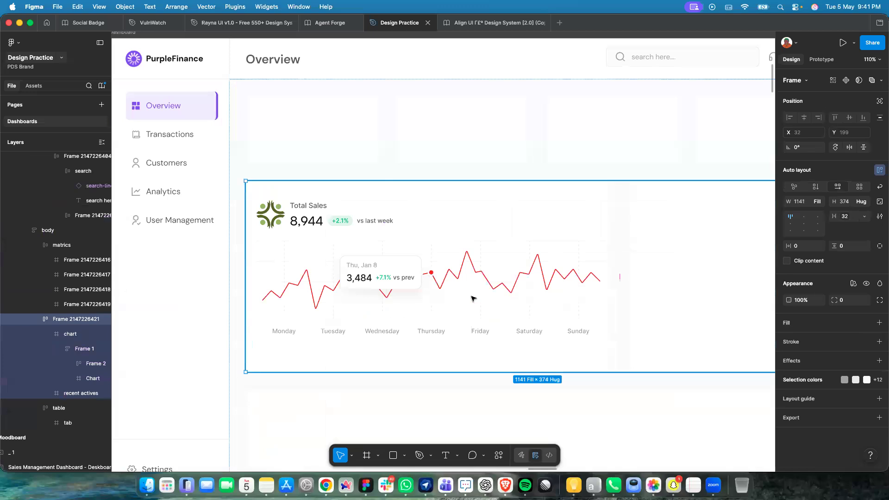
double_click(473, 299)
mouse_move(474, 298)
mouse_down()
mouse_move(479, 304)
mouse_move(482, 291)
mouse_up()
click(470, 362)
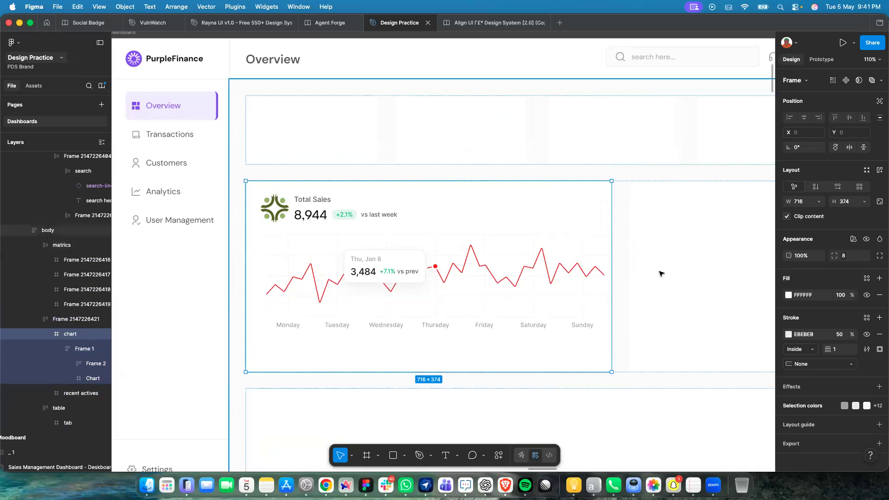
click(524, 281)
drag(631, 282, 587, 288)
Apply auto layout to the Total Sales chart card and increase its height to 365 px.
click(588, 357)
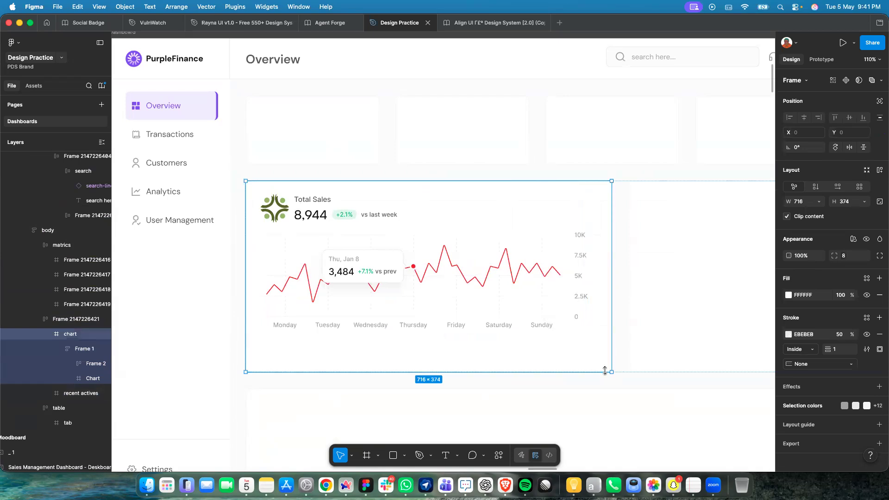
key(shift+a)
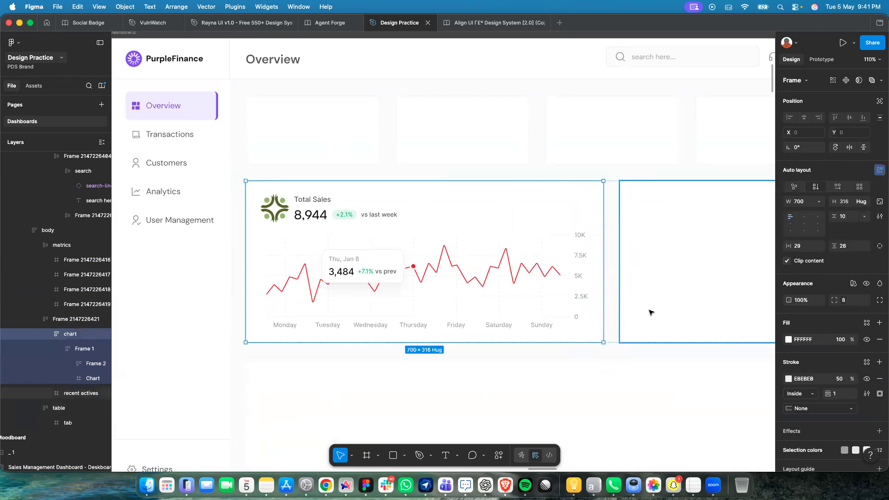
scroll(633, 334, down, 3)
drag(571, 340, 578, 360)
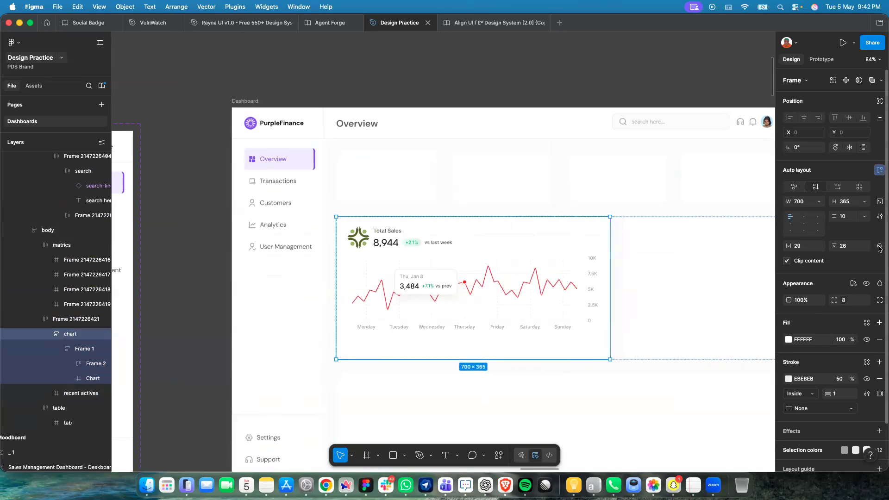
Apply the spacing-24 variable as padding on all sides of the Total Sales chart card.
click(814, 251)
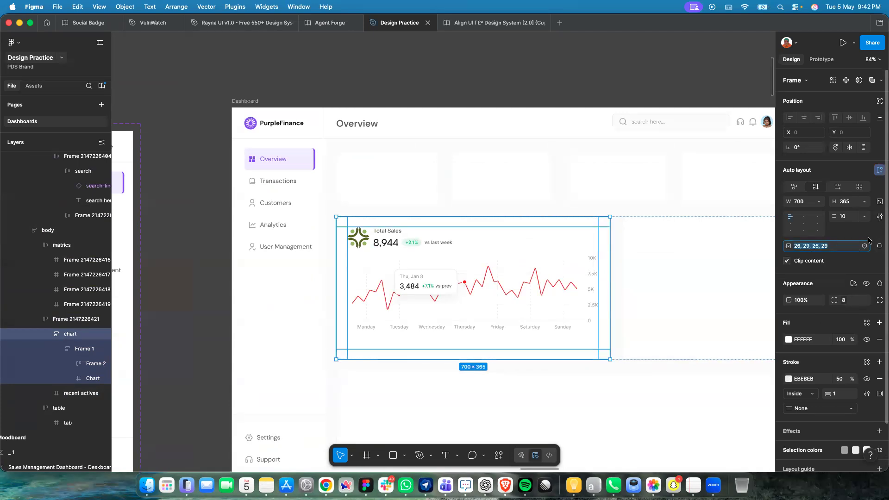
click(865, 249)
scroll(833, 379, down, 5)
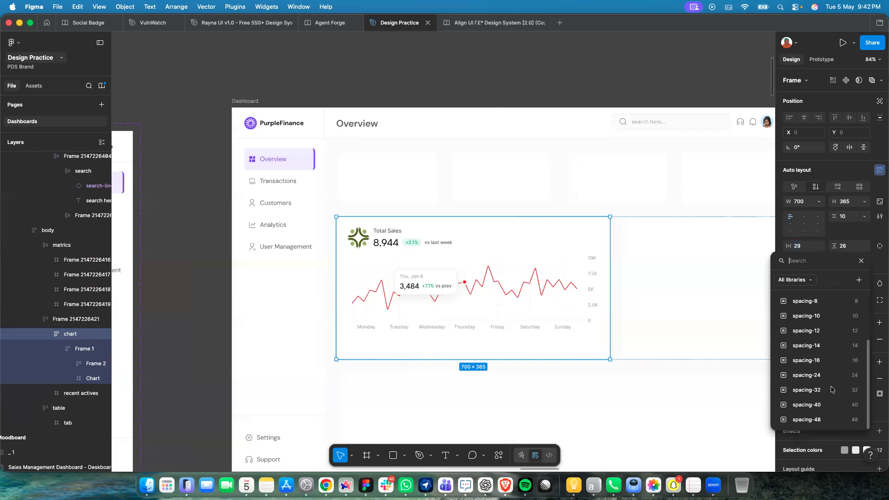
click(832, 379)
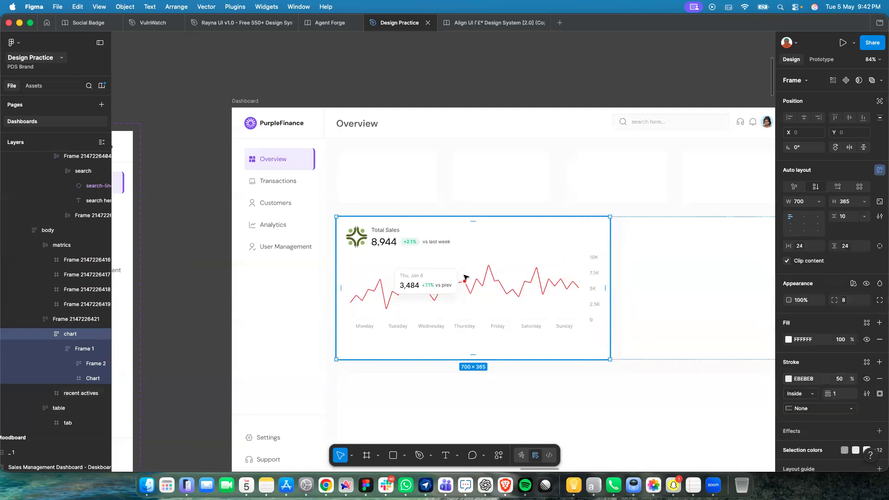
Check the width of the dashboard card's line chart and set the Variant2 frame's width to 652 px to match.
scroll(465, 277, up, 5)
double_click(412, 236)
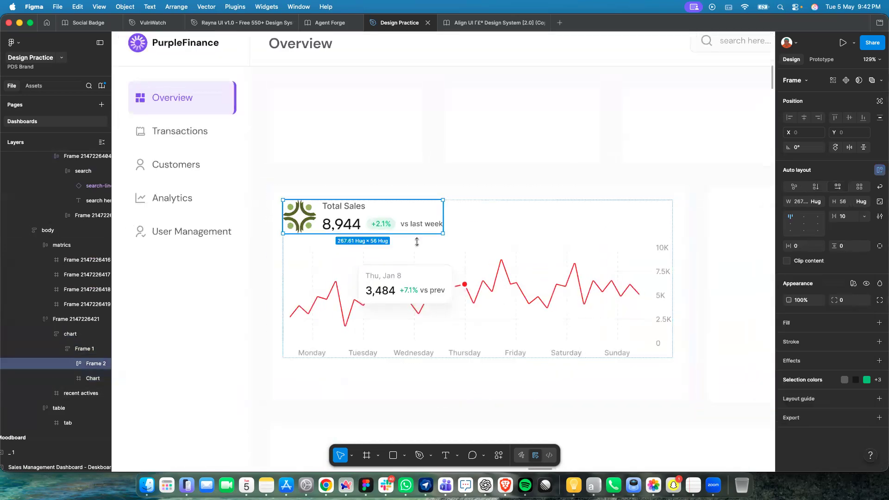
click(488, 310)
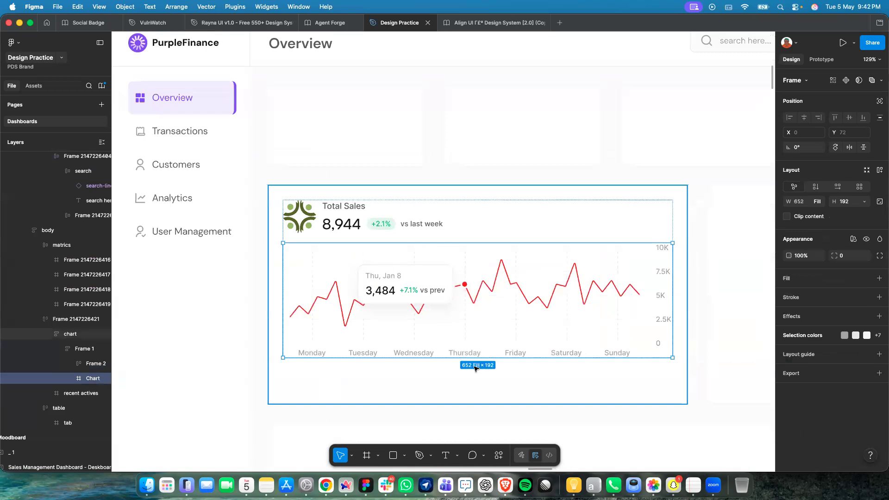
scroll(476, 368, down, 10)
scroll(470, 371, down, 10)
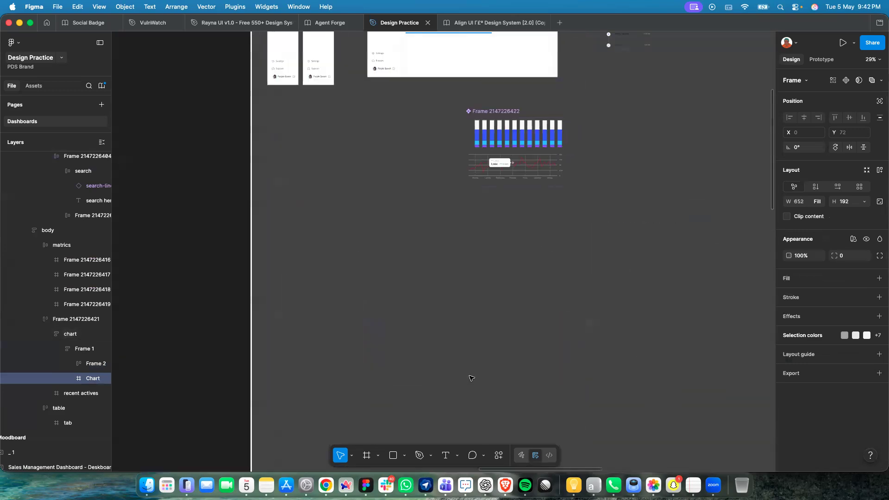
click(517, 211)
scroll(519, 210, up, 8)
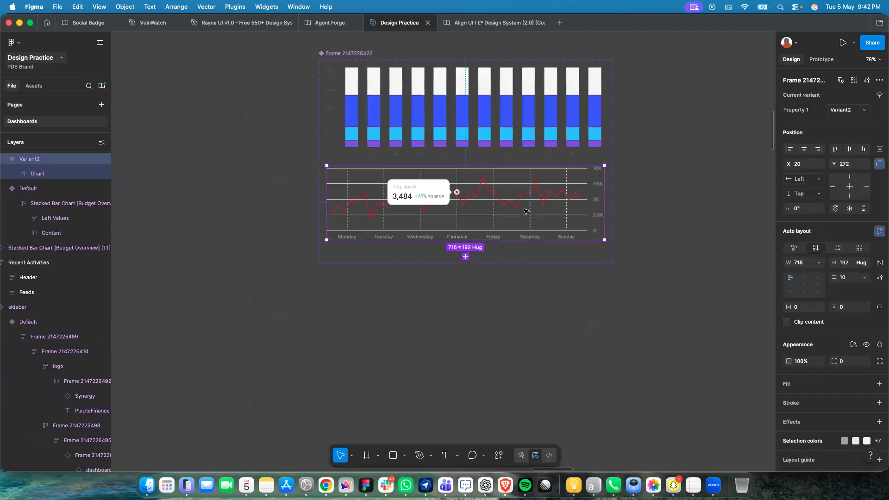
click(809, 263)
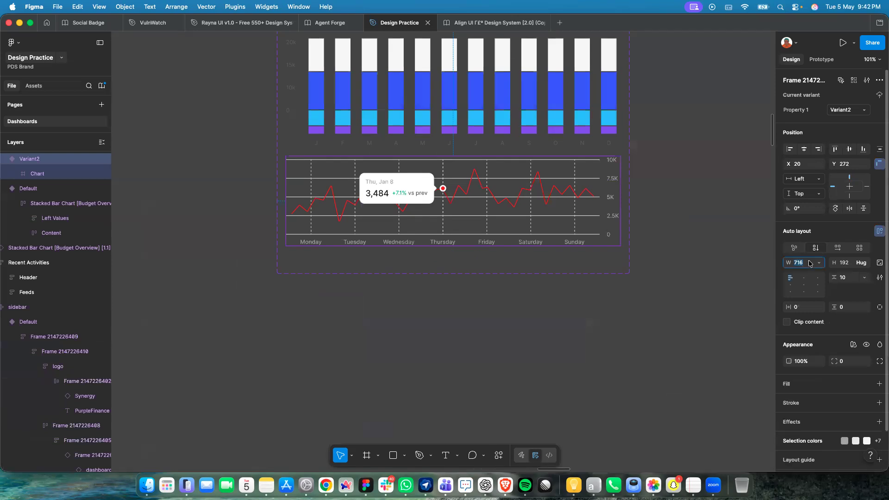
key(Escape)
Set the line chart inside Variant2 to fill its container's width.
click(530, 208)
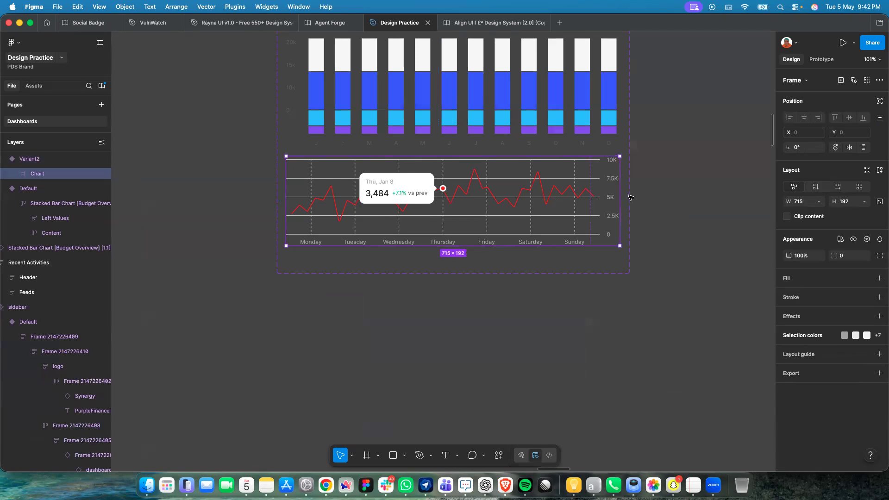
click(818, 202)
click(795, 211)
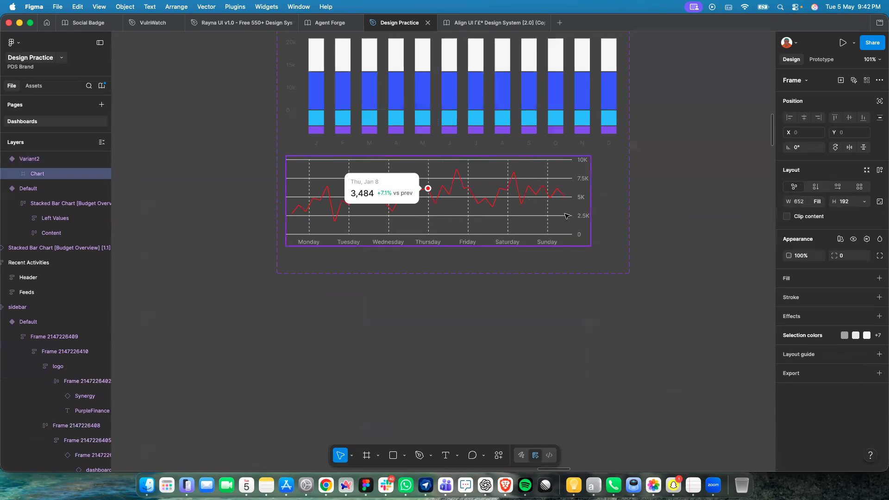
Set the width of the Default bar chart variant to 652 px.
scroll(548, 183, up, 3)
scroll(548, 183, up, 2)
click(548, 186)
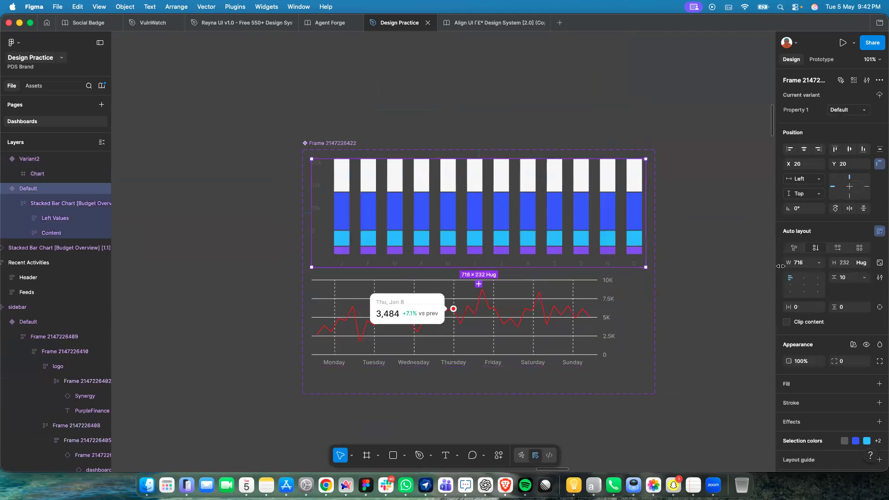
click(802, 263)
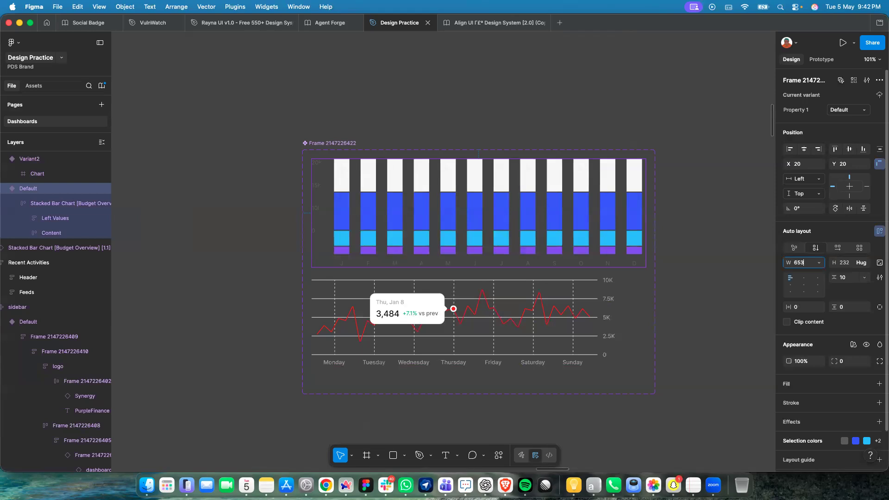
text(652)
key(Return)
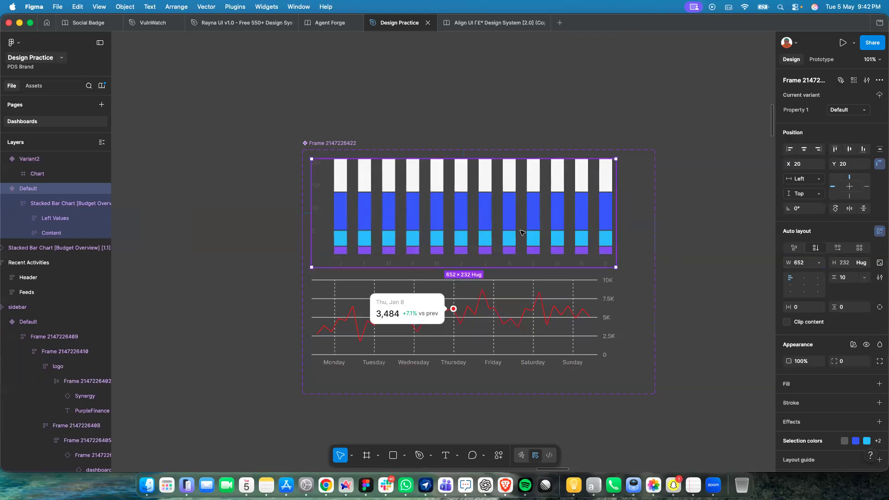
Compare the bar and line chart variants and inspect the nested column layers of the stacked bar chart.
click(523, 233)
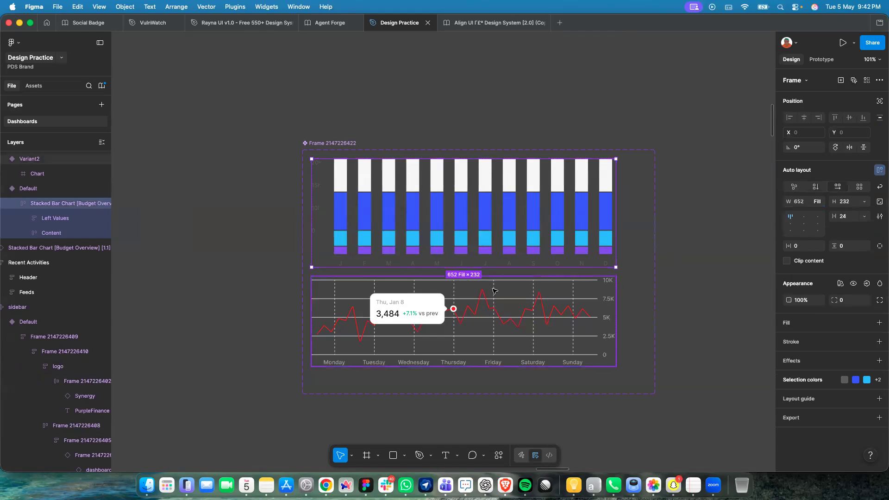
click(509, 301)
click(522, 229)
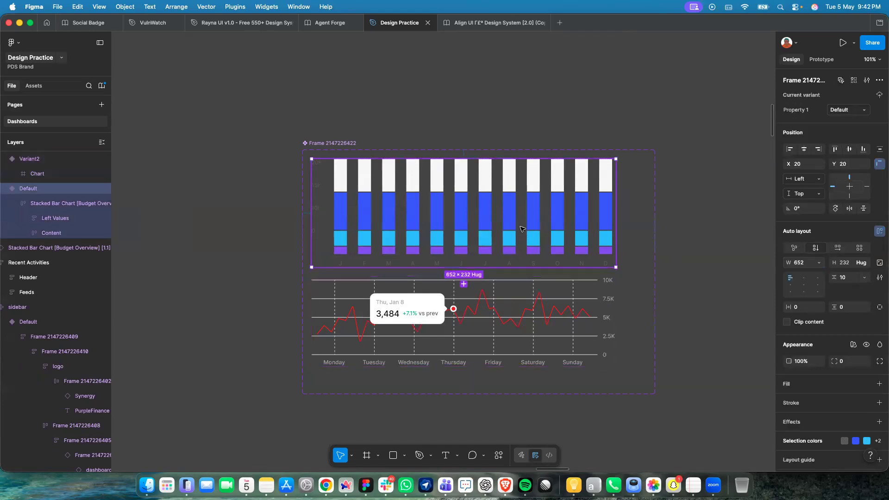
click(511, 304)
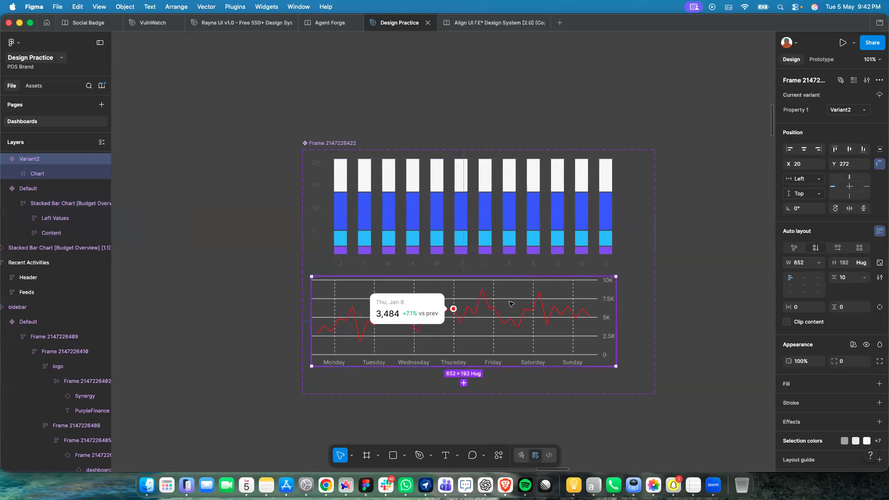
scroll(509, 320, up, 5)
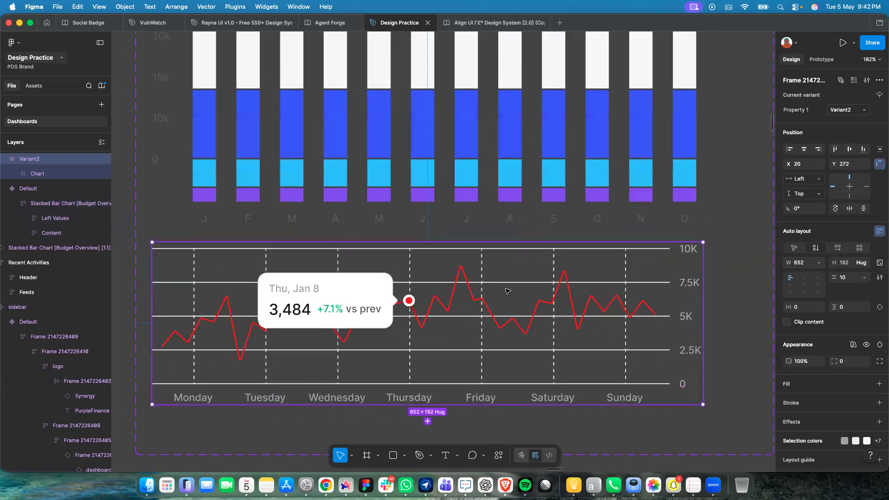
click(508, 136)
double_click(508, 136)
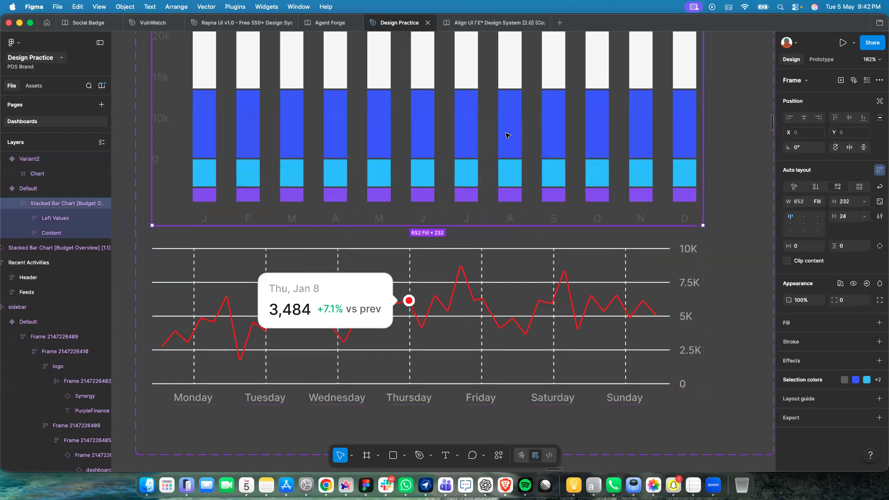
double_click(508, 135)
double_click(508, 135)
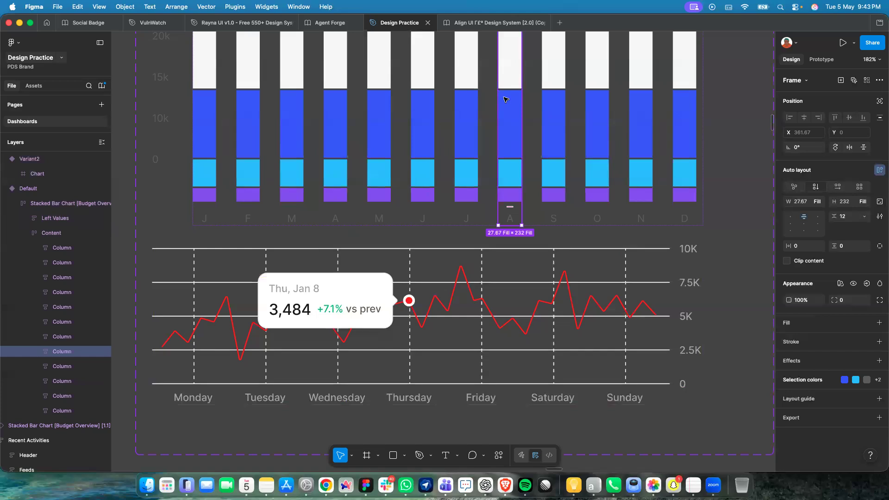
Duplicate the chart line in Variant2, place the copy about 22 px lower, and set its stroke to green/500.
double_click(531, 323)
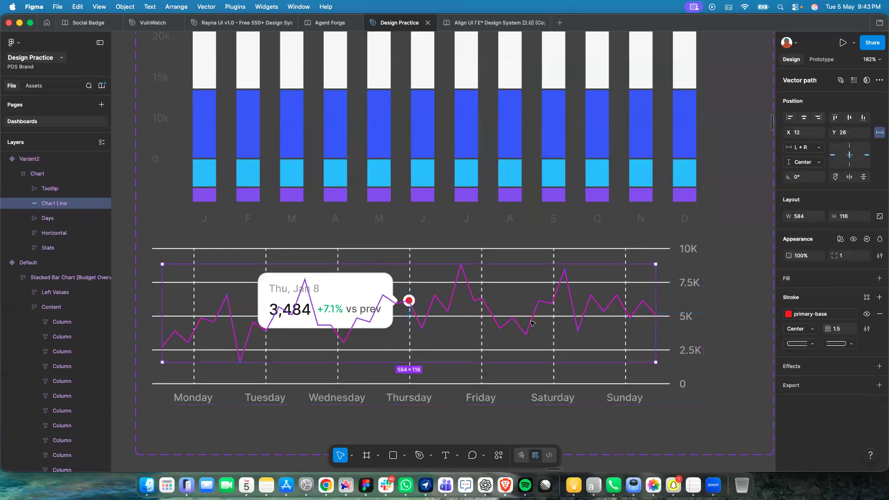
key(super+d)
drag(518, 323, 518, 342)
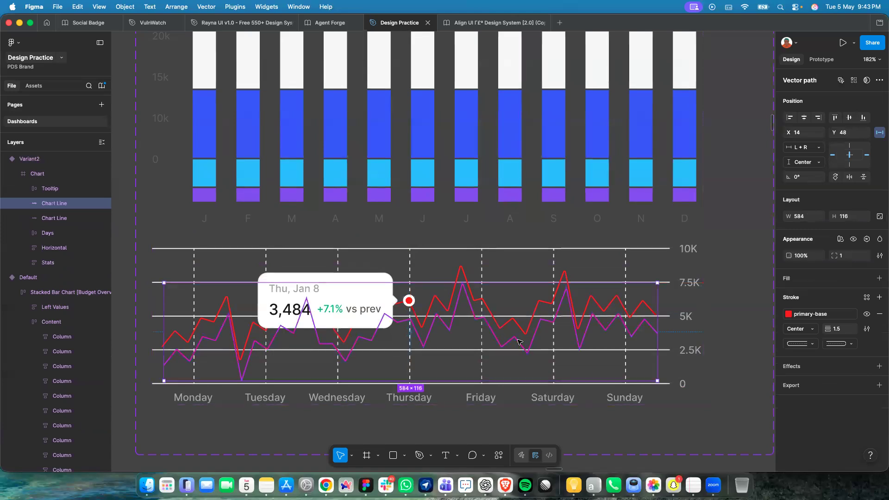
click(790, 316)
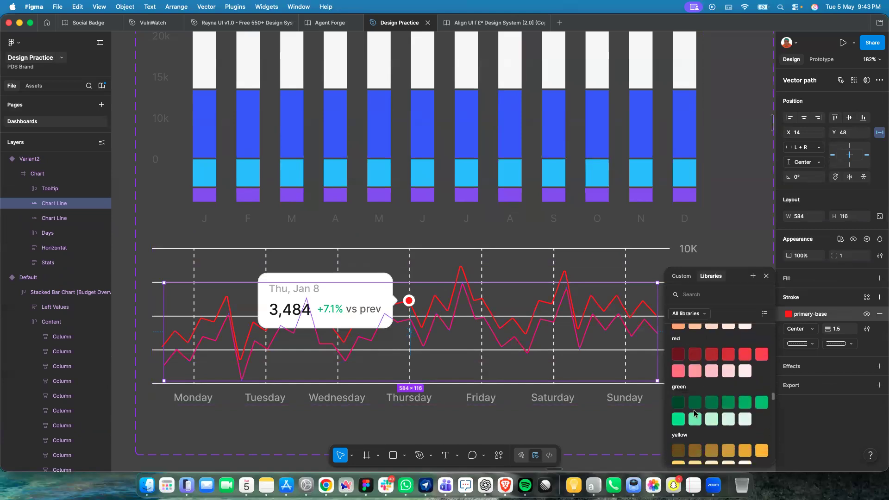
click(762, 403)
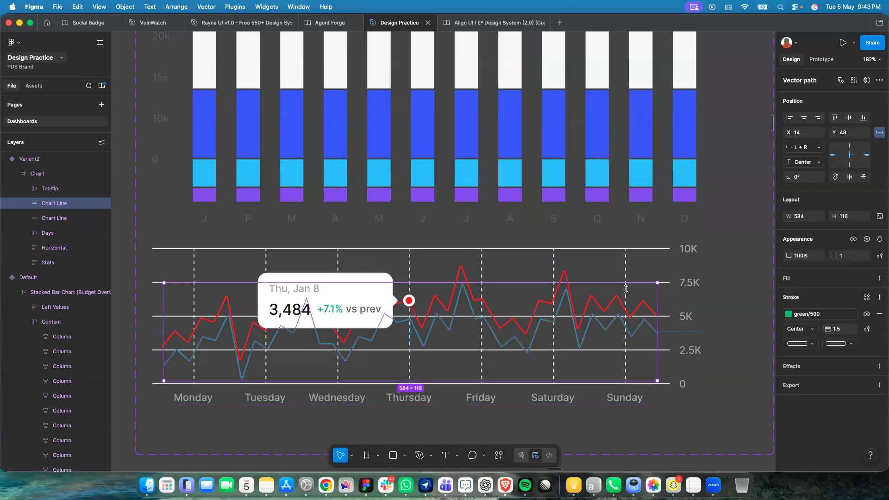
Set the stroke of the original primary-base chart line to purple/500.
key(Tab)
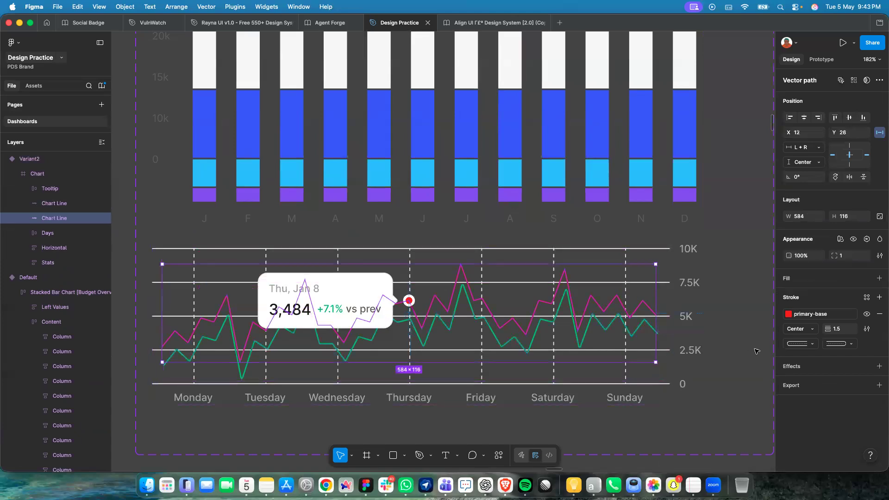
click(788, 314)
scroll(725, 437, down, 5)
scroll(725, 437, down, 10)
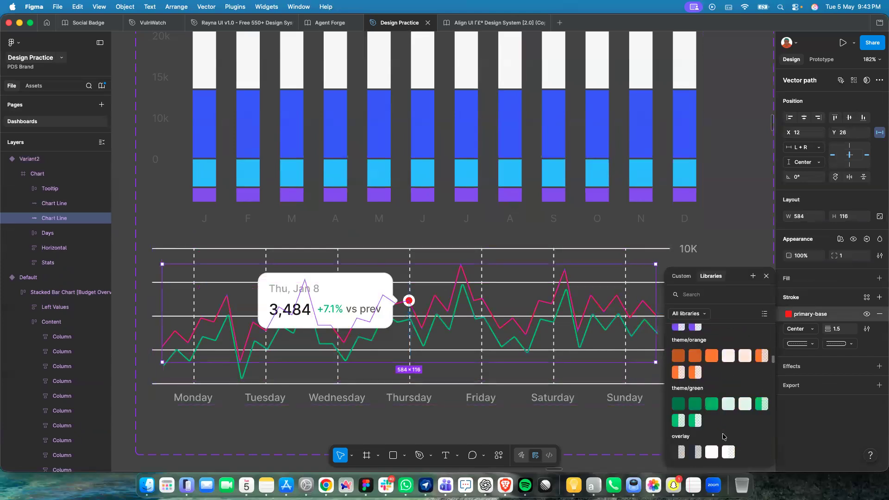
scroll(724, 437, down, 10)
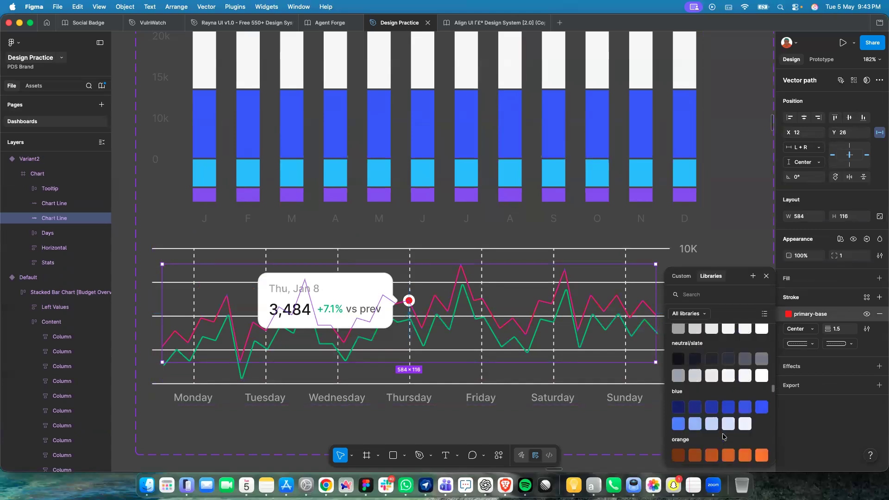
scroll(724, 436, up, 5)
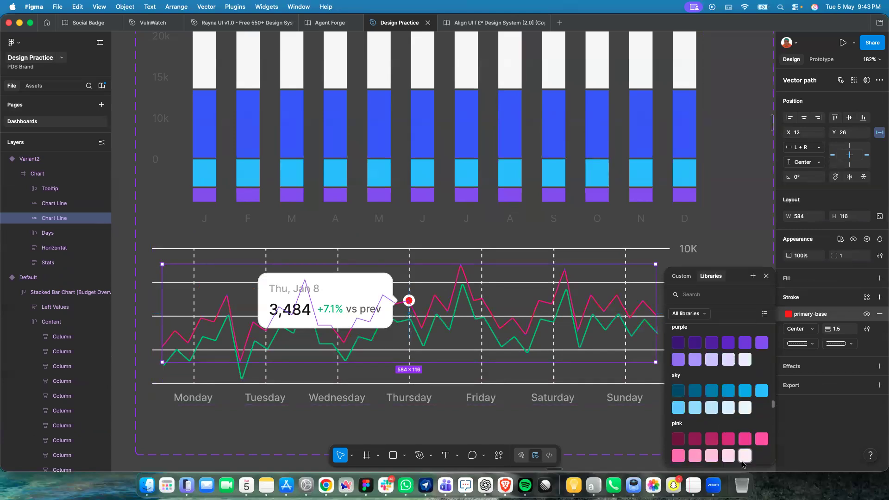
click(762, 396)
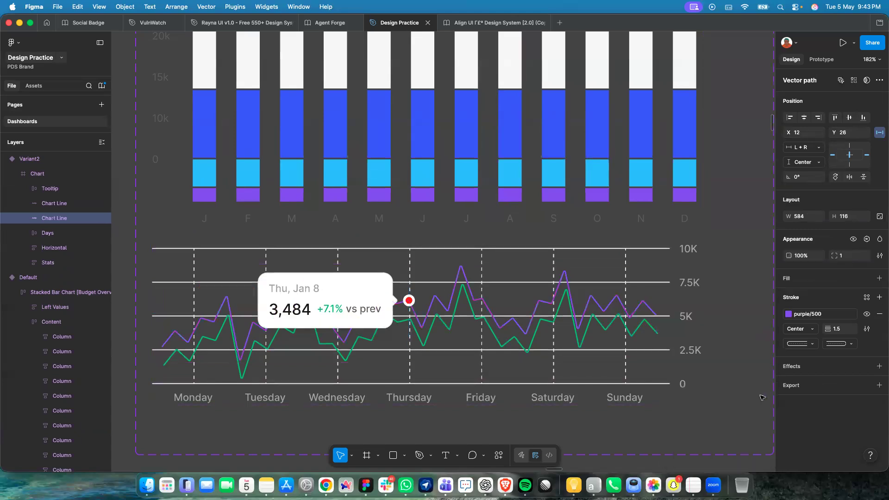
Duplicate the green chart line, flatten the copy to about 61 px high, and place it low in the chart at about Y 96.
click(603, 327)
key(super+d)
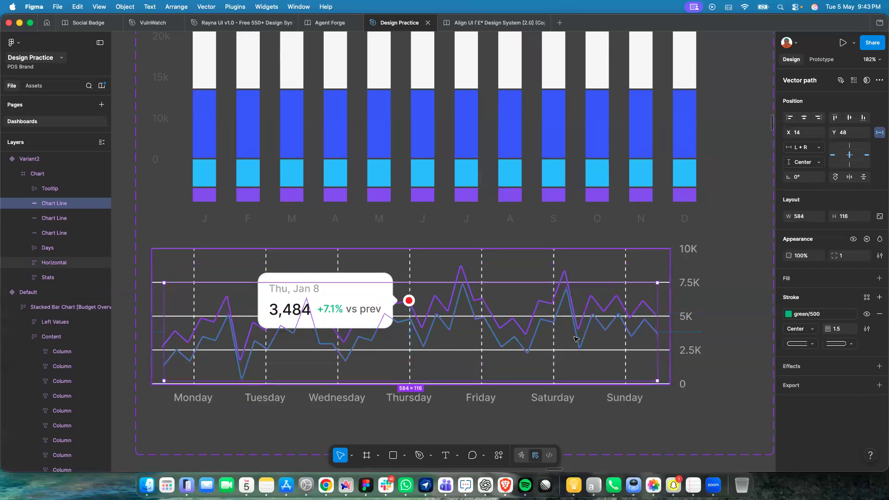
drag(578, 339, 577, 361)
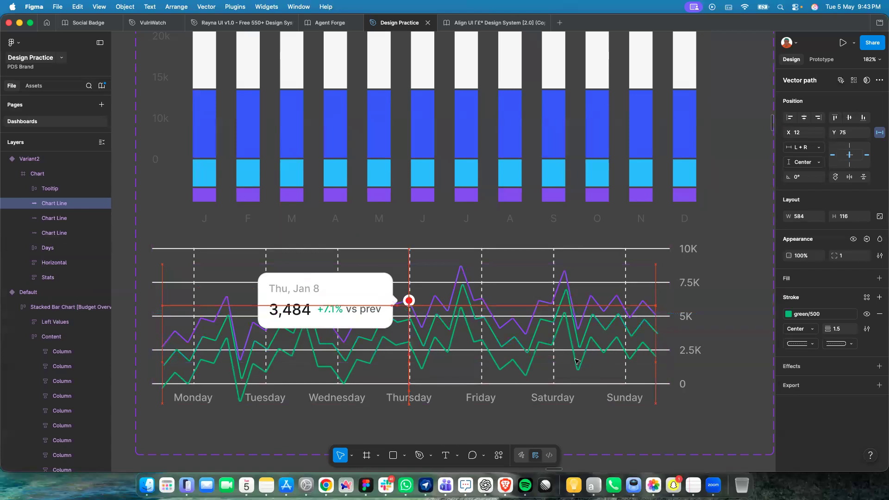
mouse_move(569, 403)
mouse_down()
mouse_move(564, 338)
mouse_move(571, 350)
mouse_up()
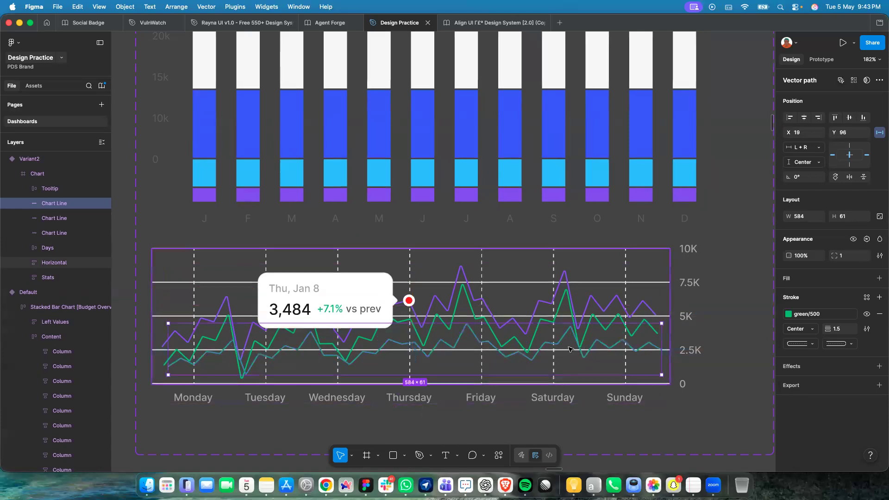
Set the stroke of the flattened third chart line to orange/500.
click(807, 314)
scroll(741, 394, down, 3)
scroll(752, 399, up, 3)
click(762, 372)
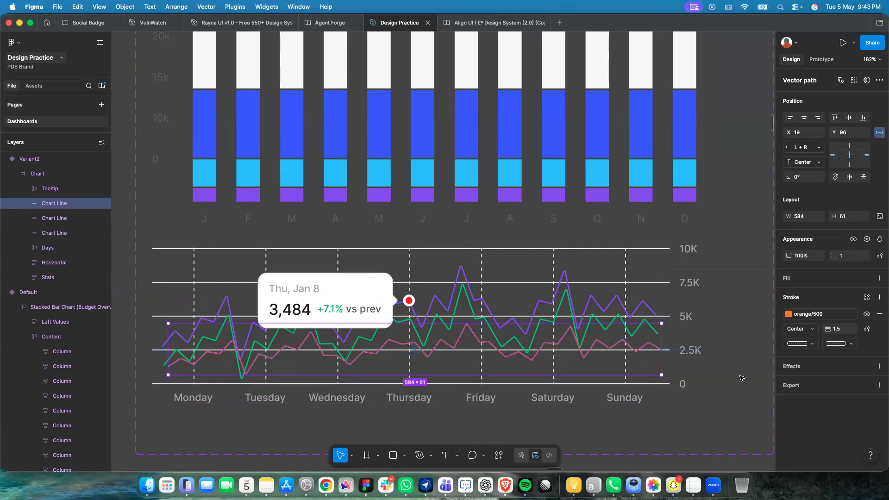
click(731, 377)
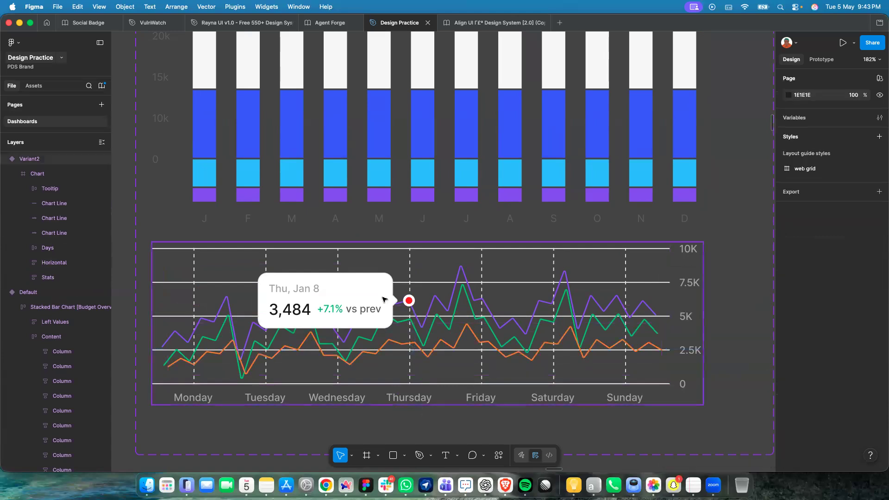
click(462, 264)
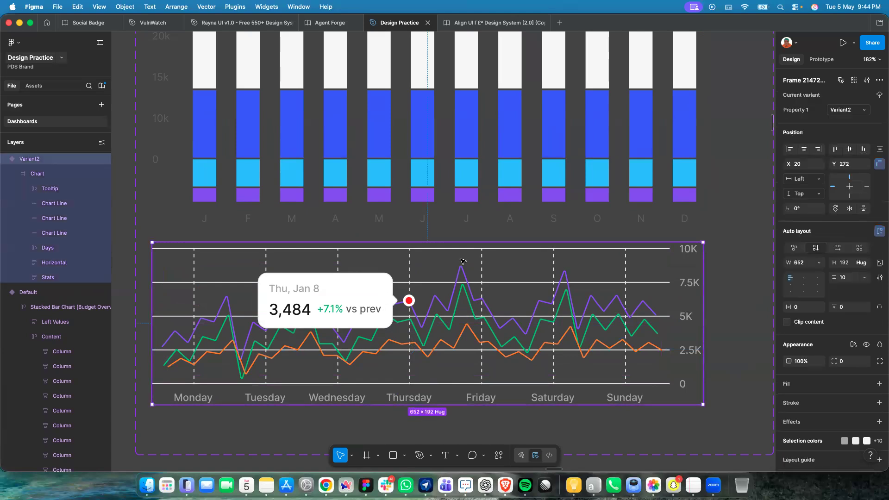
double_click(379, 302)
double_click(379, 302)
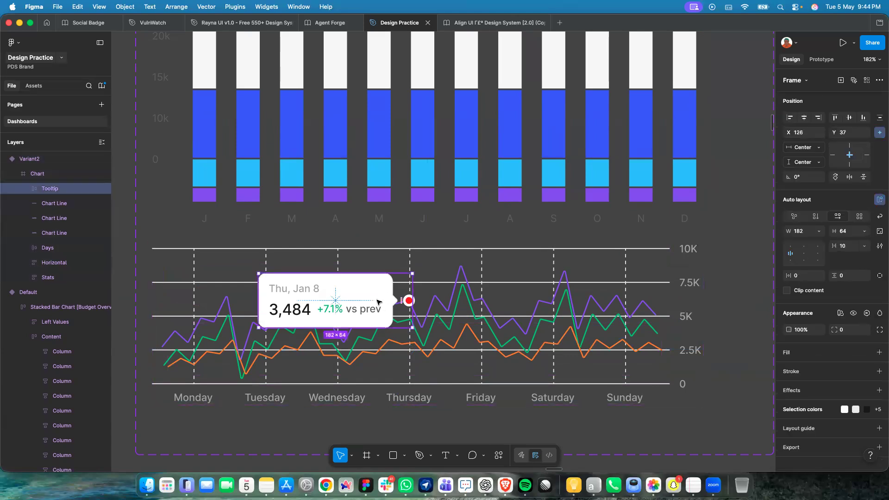
Replace the state/verified/base color of all light-blue segments in the bar chart's Content frame with purple/500.
scroll(394, 297, up, 3)
click(421, 234)
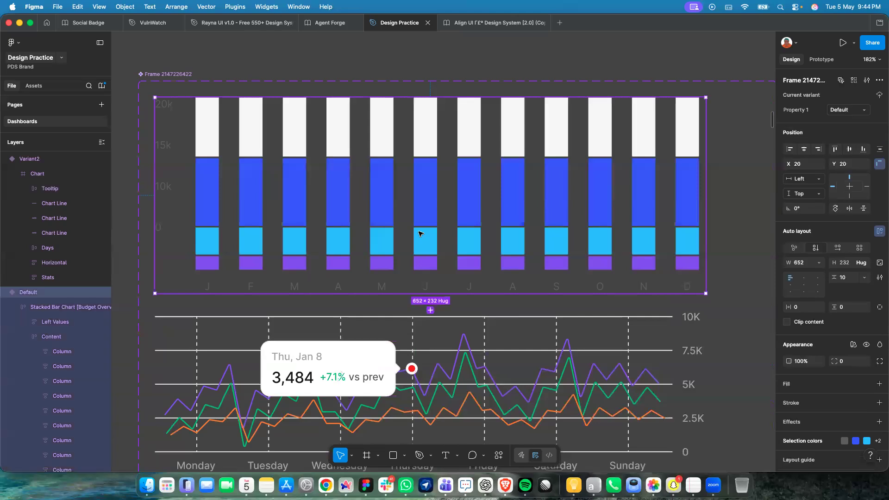
double_click(420, 234)
double_click(420, 234)
double_click(419, 234)
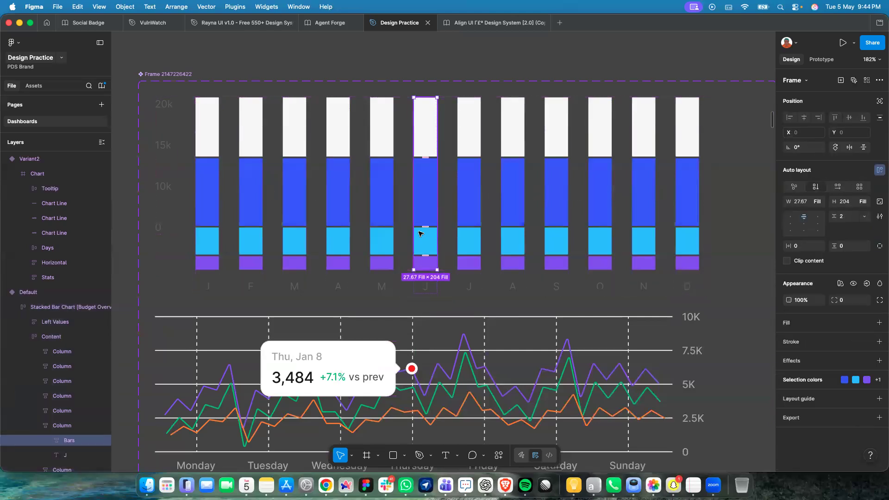
click(455, 253)
click(808, 395)
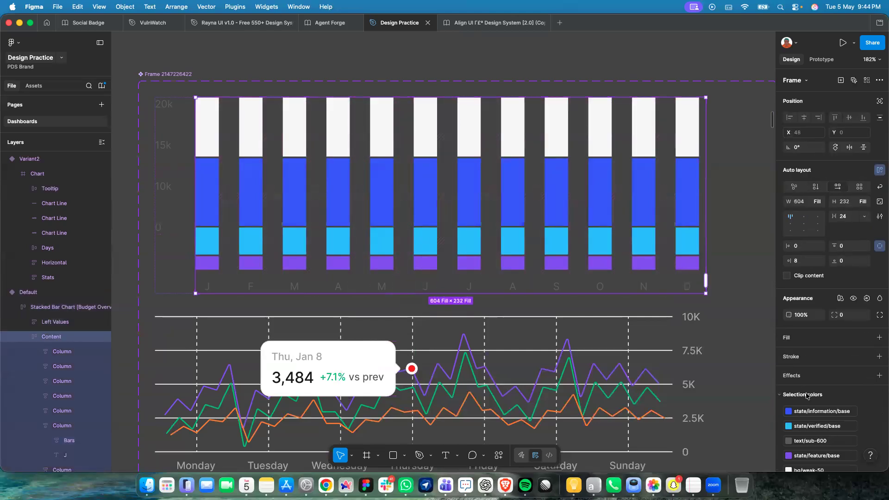
scroll(807, 395, down, 2)
click(789, 385)
scroll(722, 426, down, 10)
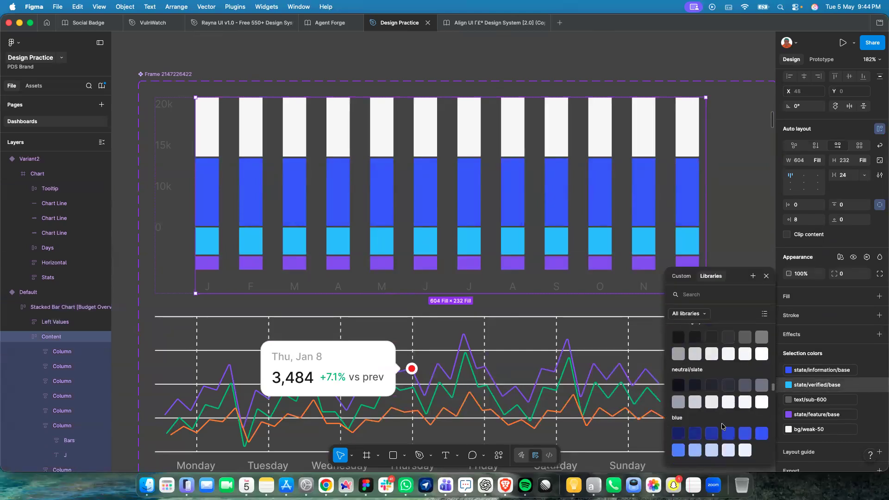
scroll(721, 424, down, 1)
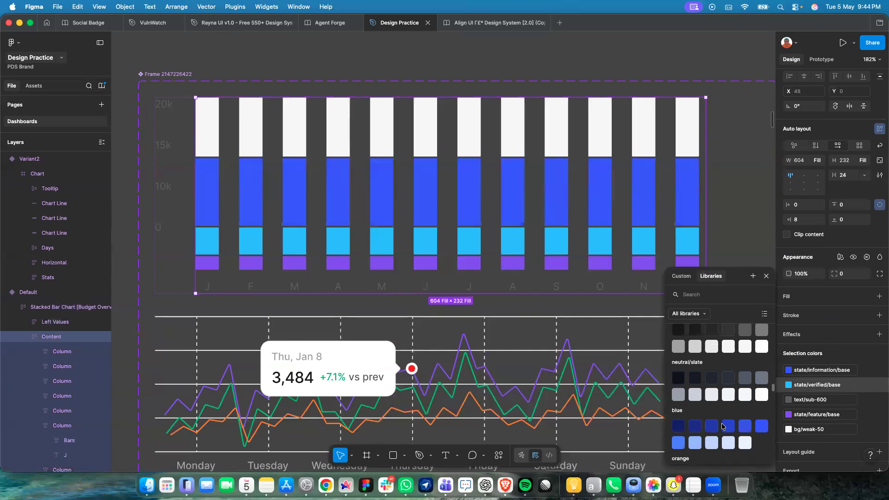
scroll(722, 423, down, 6)
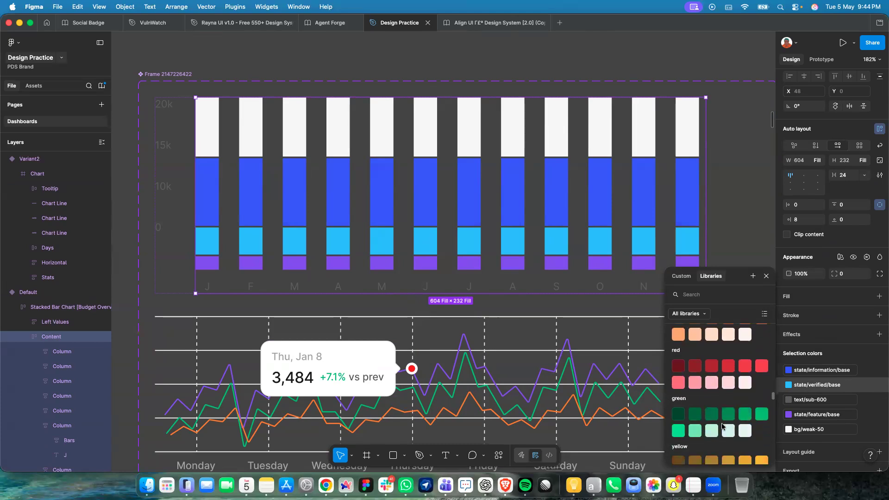
scroll(722, 425, down, 2)
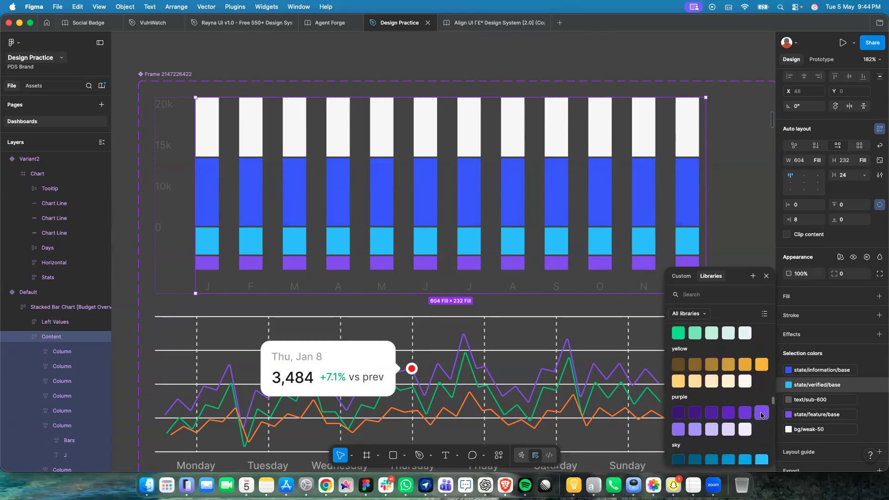
click(762, 412)
Replace the state/feature/base color of the lowest bar segments with orange/500.
scroll(742, 420, down, 10)
scroll(741, 420, down, 10)
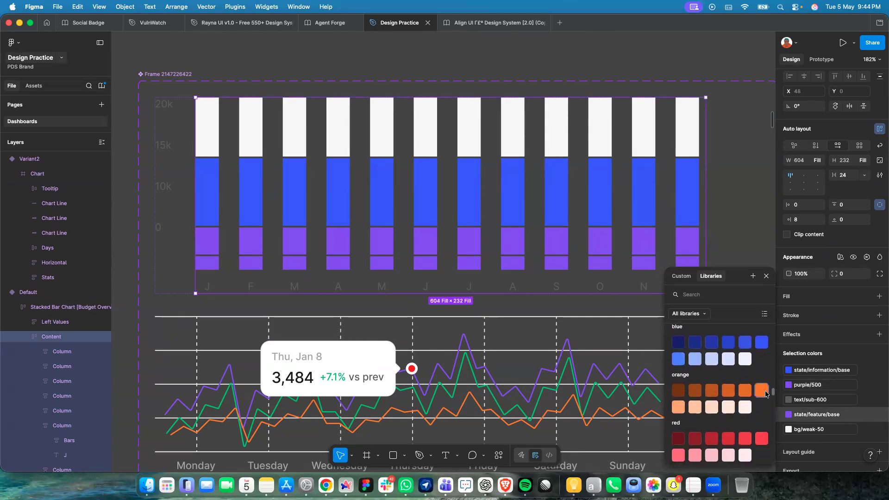
click(765, 393)
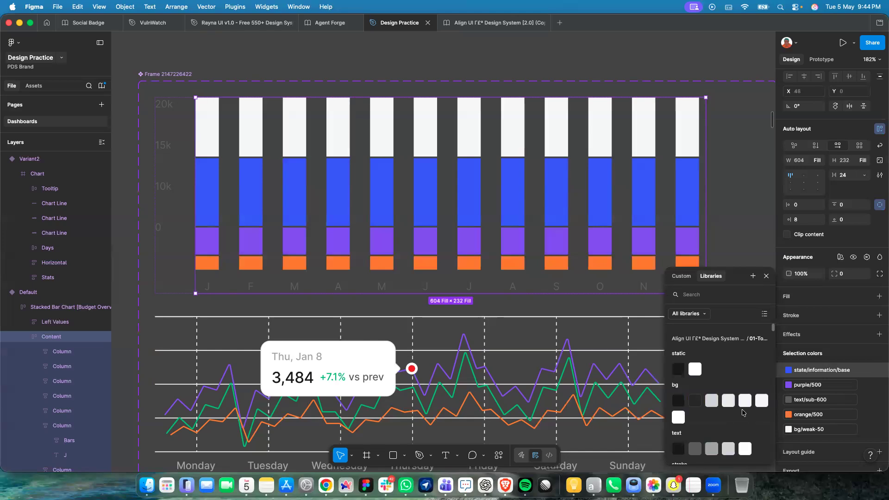
Replace the state/information/base color of the blue bar segments with green/500.
scroll(743, 413, down, 10)
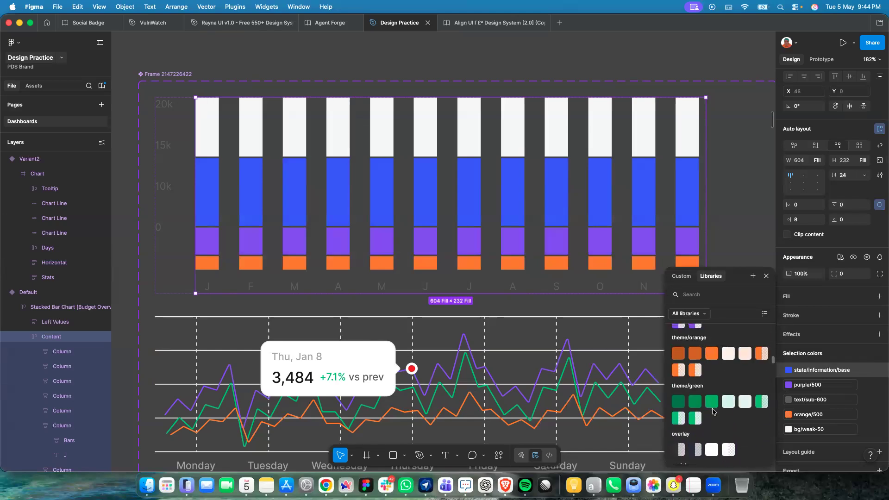
scroll(713, 411, down, 10)
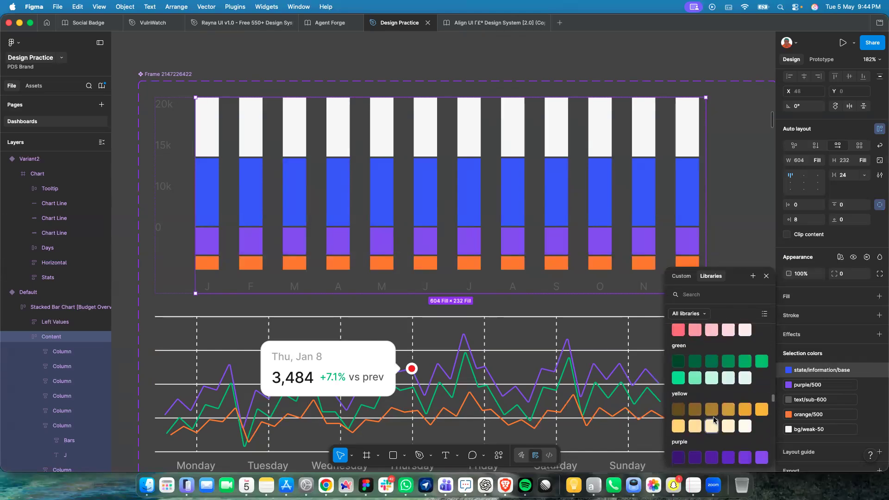
click(762, 361)
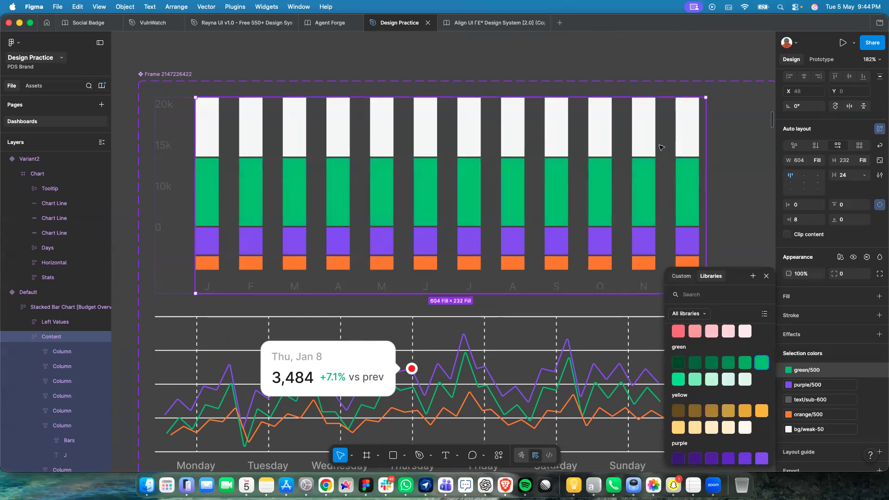
Replace the bg/weak-50 color of the top bar segments with static/static-white.
click(789, 430)
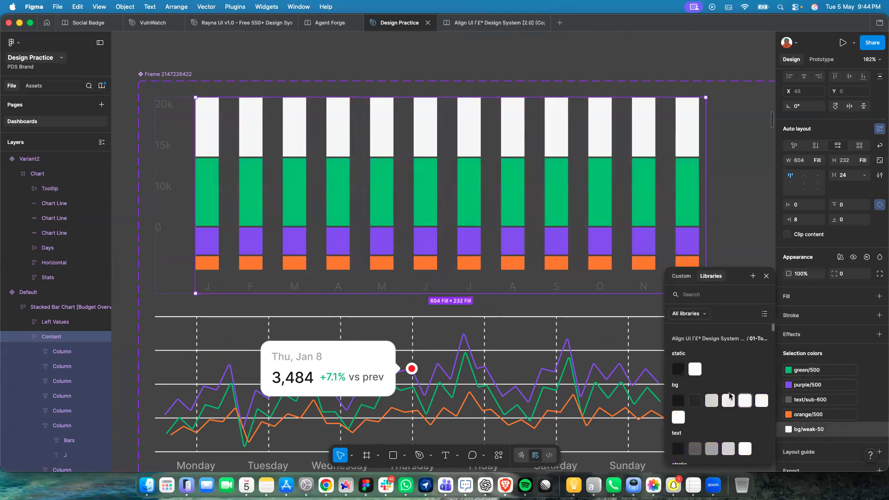
click(695, 370)
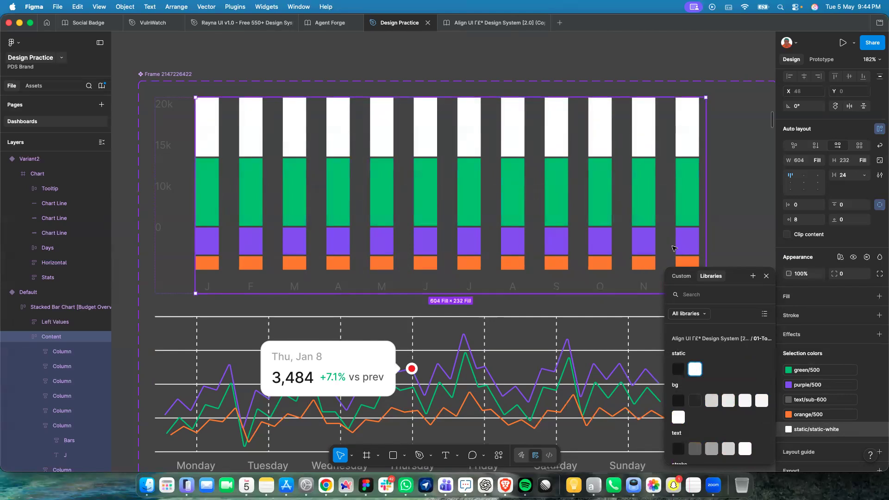
scroll(620, 285, down, 2)
Reorder the stacked bar chart so the Left Values axis labels sit to the right of the bars.
click(620, 284)
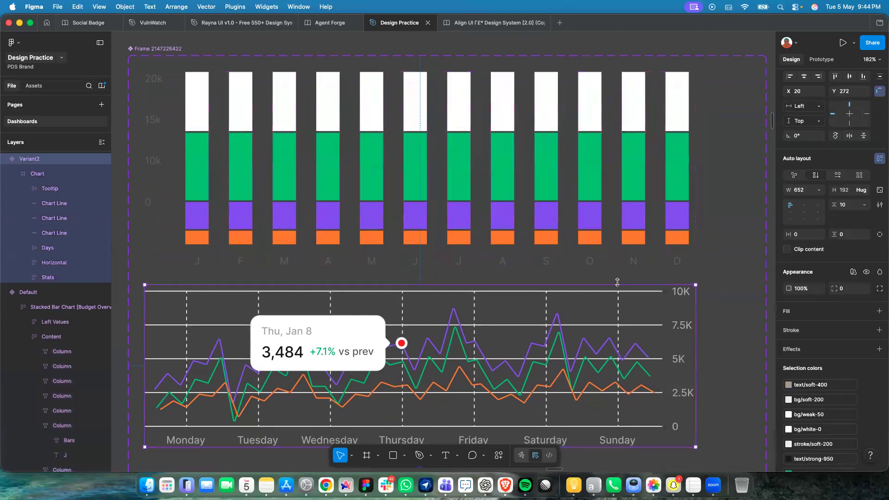
click(612, 306)
scroll(577, 160, down, 5)
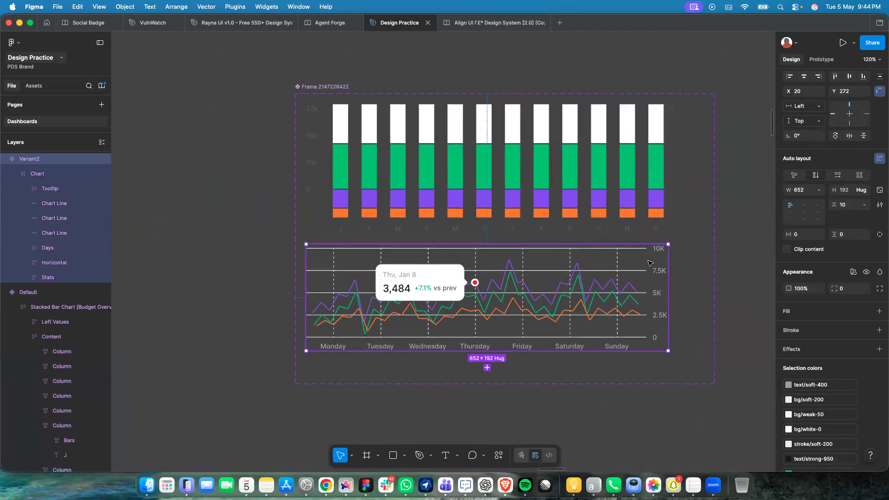
click(318, 181)
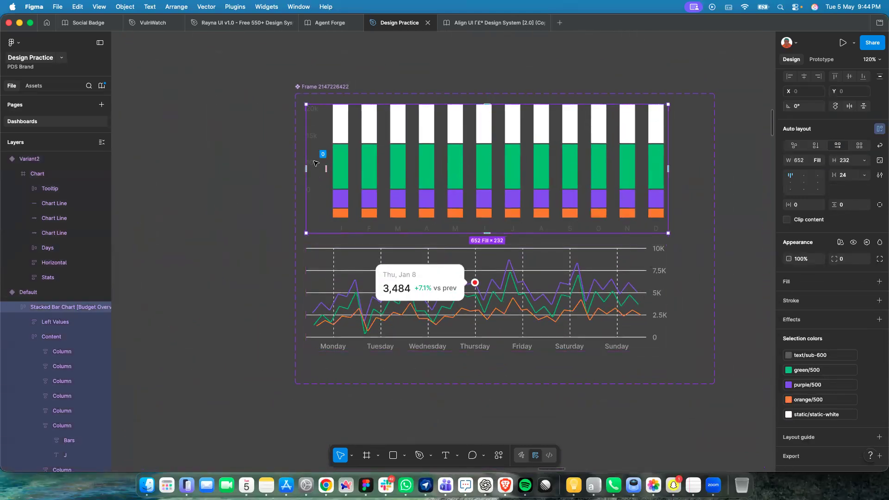
double_click(315, 163)
key(alt+super+bracketleft)
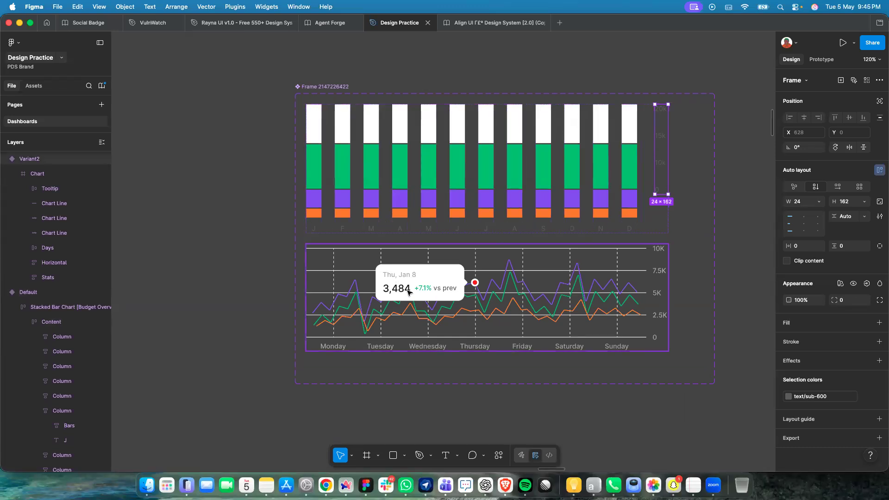
Paste the Tooltip into the bar variant, ignore auto layout for it, and place it over the bars at about X 90, Y 109.
click(427, 189)
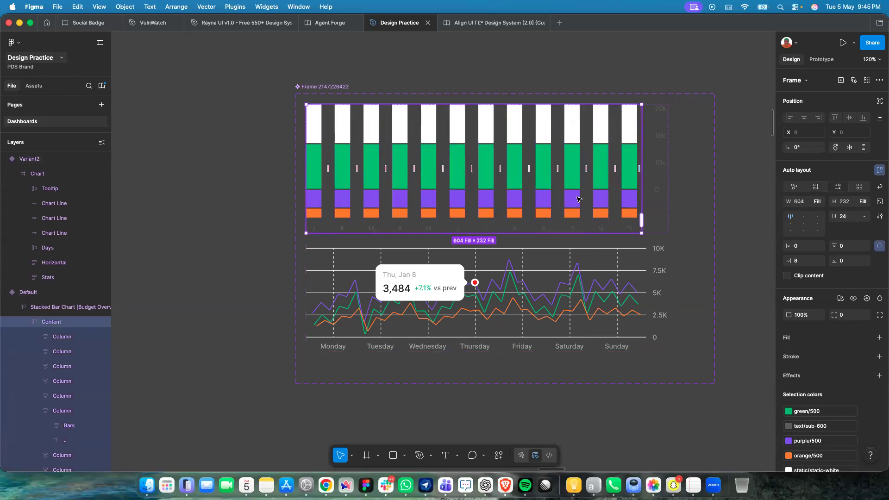
click(665, 221)
key(super+v)
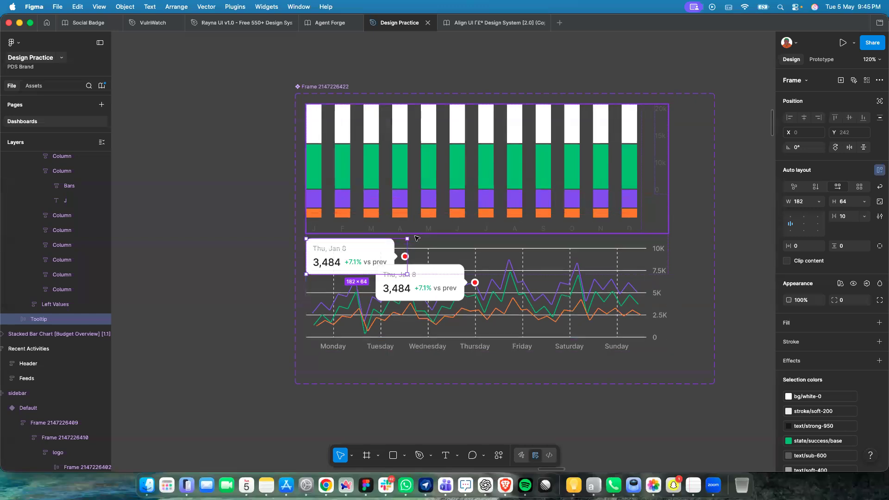
click(880, 103)
drag(367, 256, 419, 181)
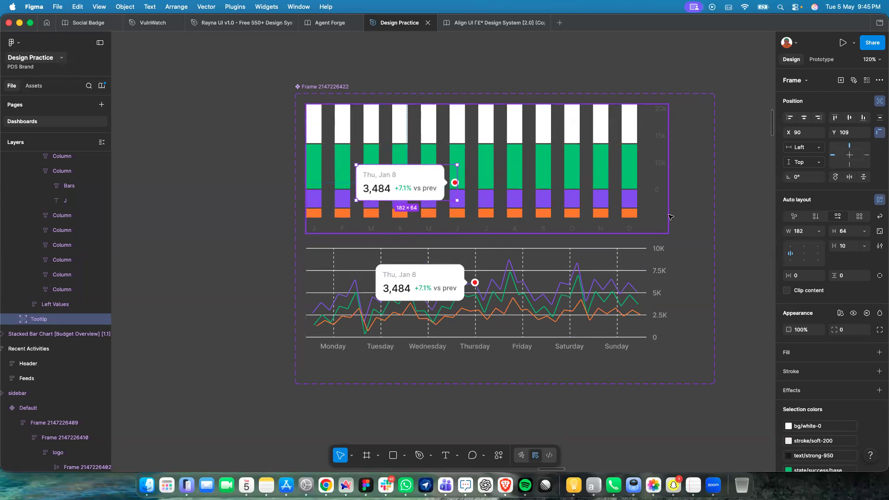
Replace the old chart in the dashboard's Total Sales card with a copy of the three-line chart variant.
click(635, 274)
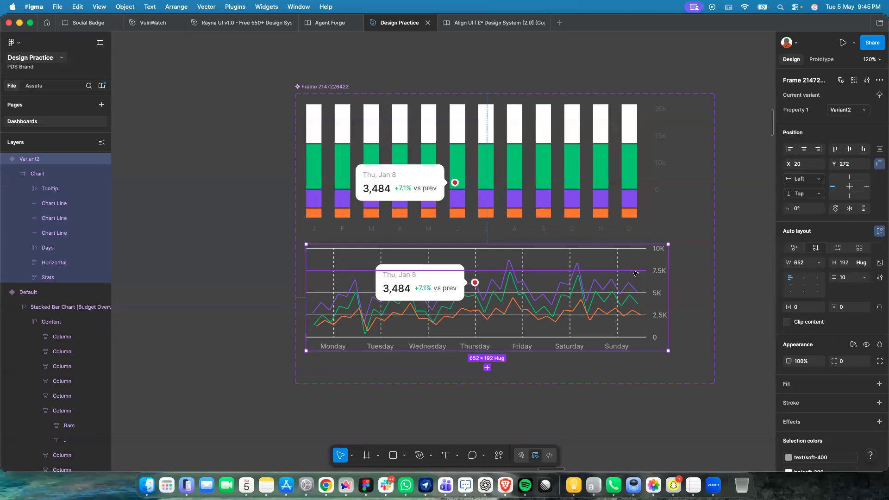
scroll(634, 273, down, 5)
scroll(537, 190, up, 5)
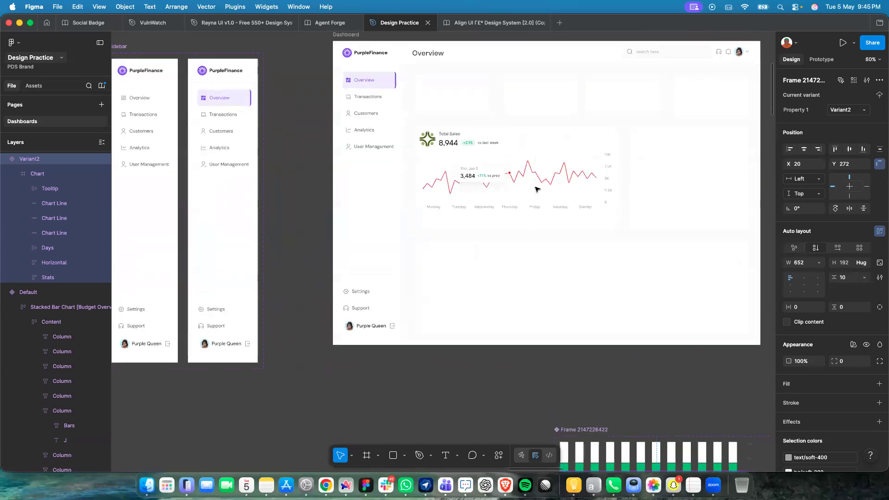
click(528, 187)
double_click(527, 186)
double_click(527, 186)
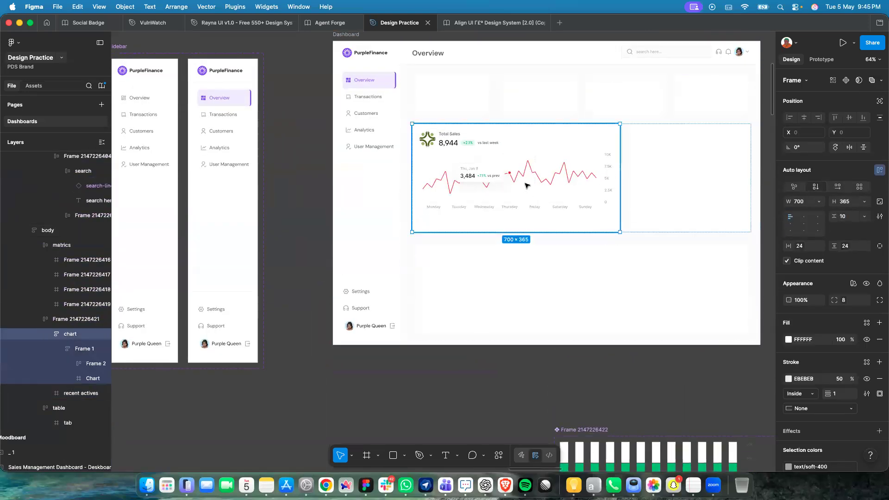
double_click(527, 186)
double_click(527, 186)
right_click(527, 186)
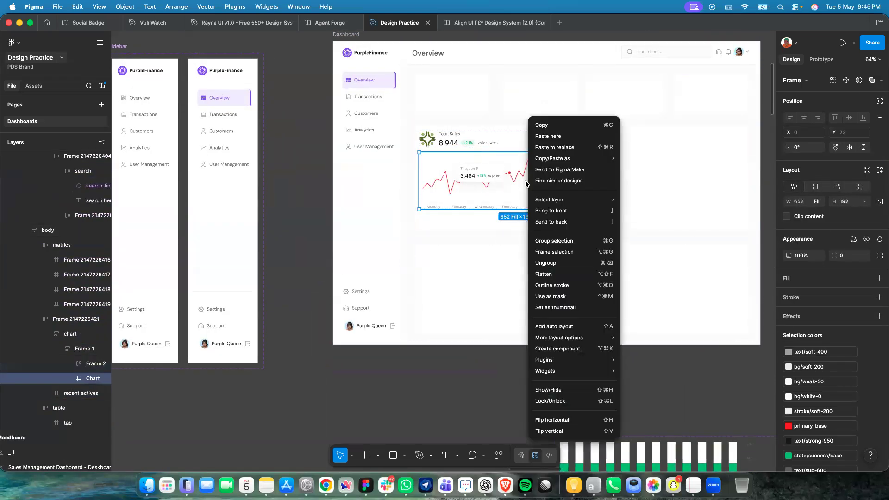
click(545, 147)
Align the contents of the Total Sales card to its bottom left.
scroll(551, 160, up, 5)
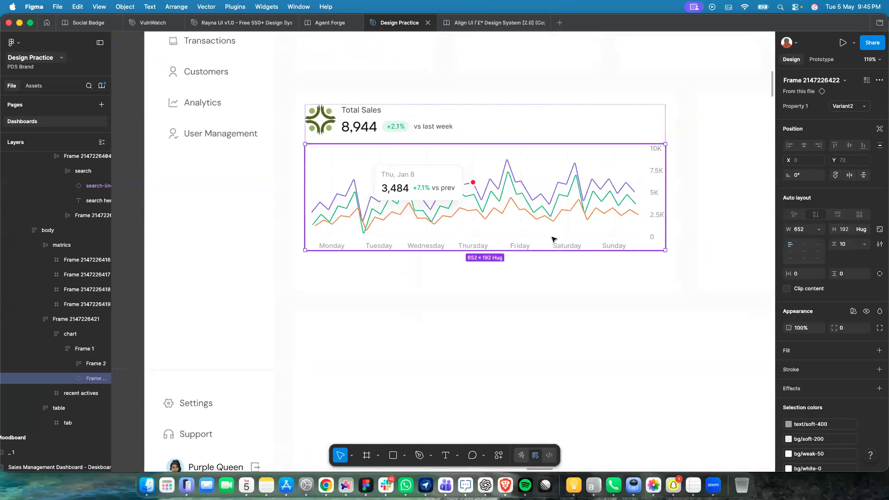
click(603, 99)
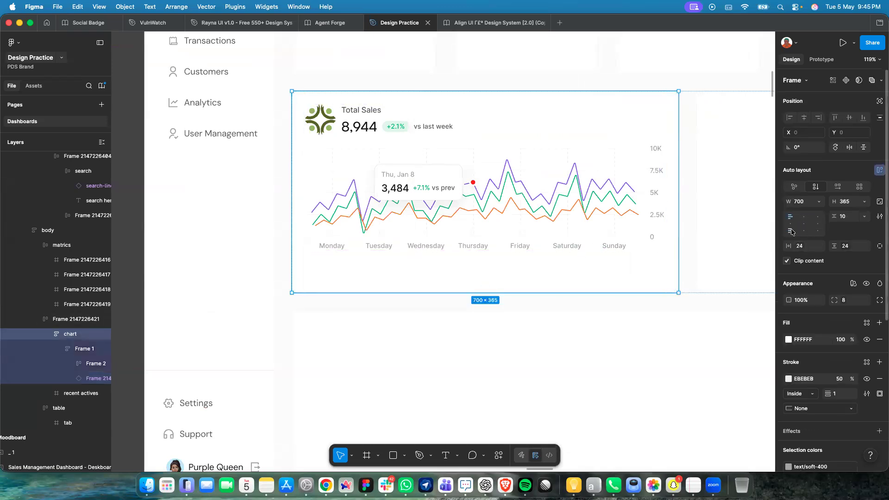
click(791, 230)
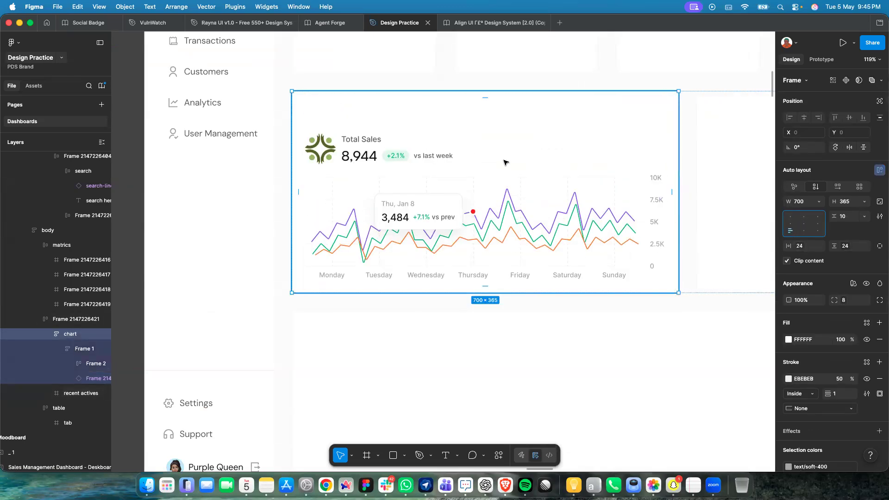
Try shortening the Total Sales card to a height of 313, then undo the resize.
drag(504, 293, 502, 264)
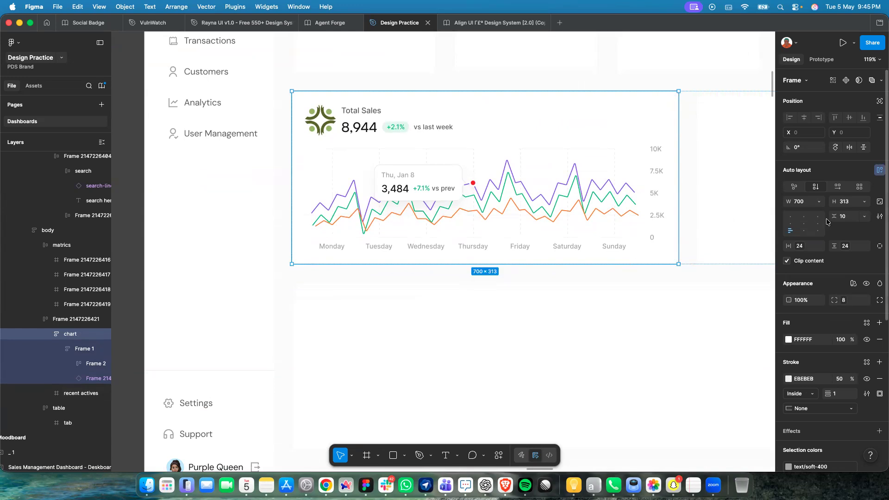
click(819, 201)
click(807, 215)
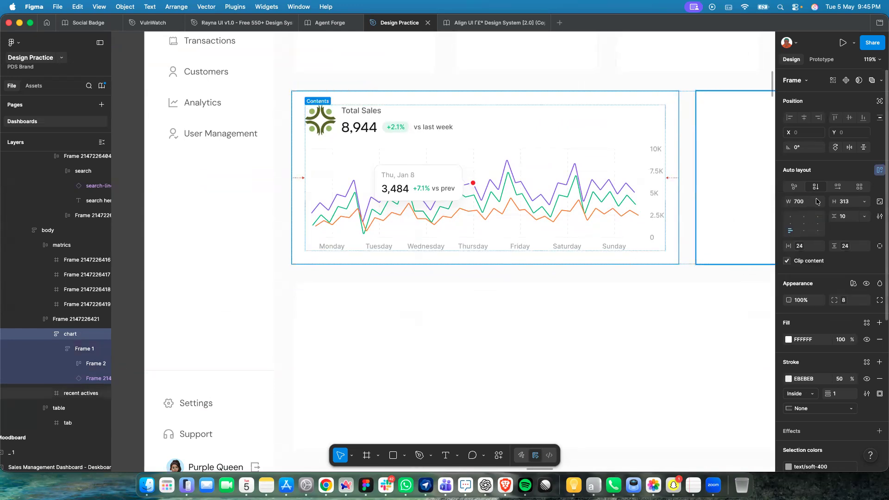
scroll(674, 241, down, 5)
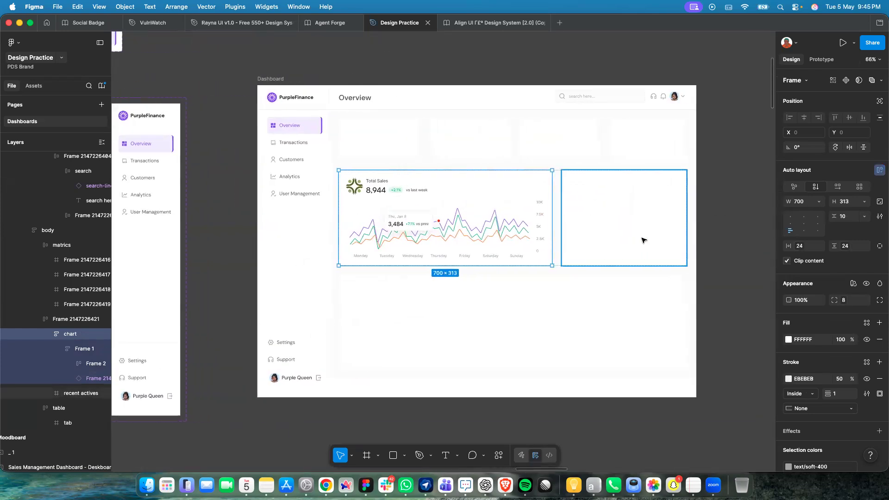
key(super+z)
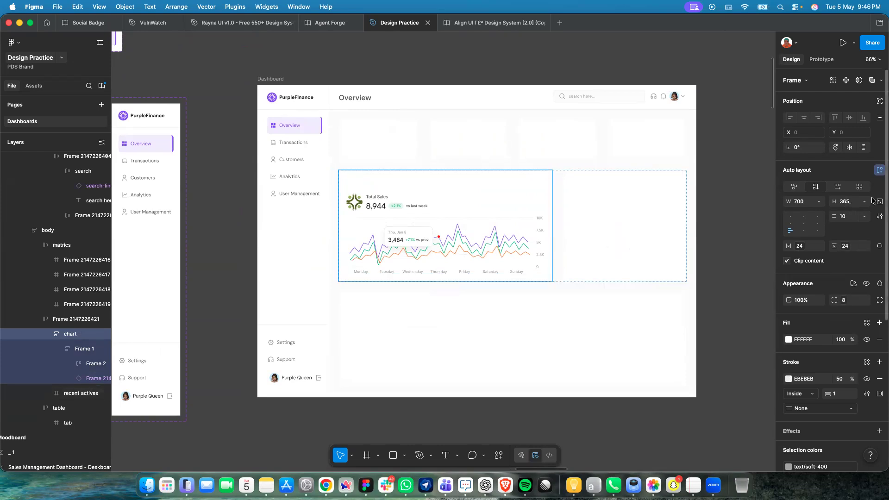
Set the height of the Total Sales card to Hug contents.
click(865, 202)
click(853, 212)
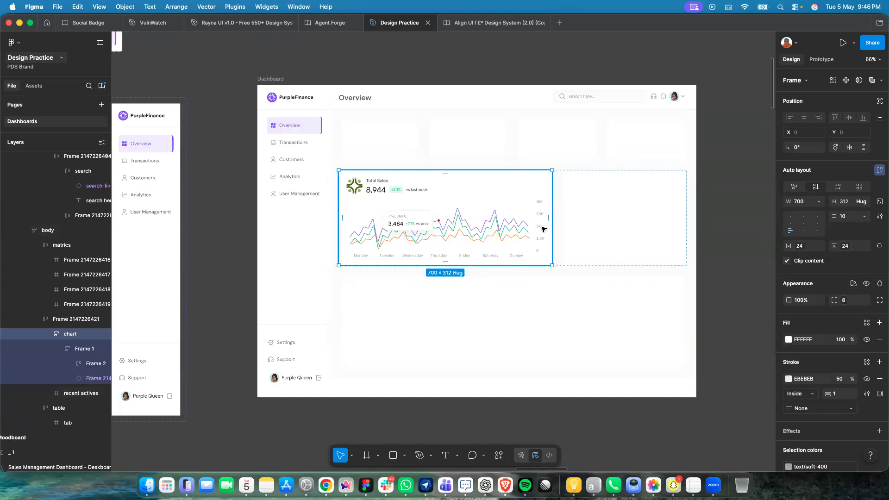
scroll(404, 218, up, 5)
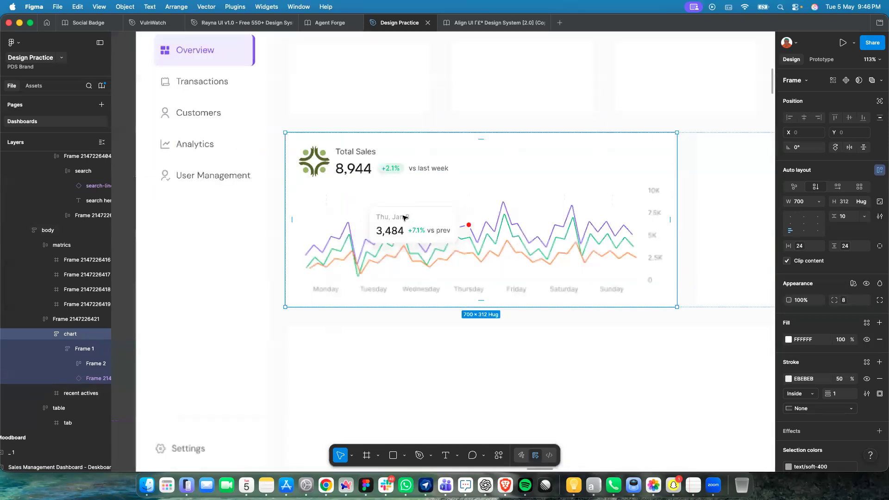
scroll(404, 218, down, 5)
scroll(403, 219, down, 3)
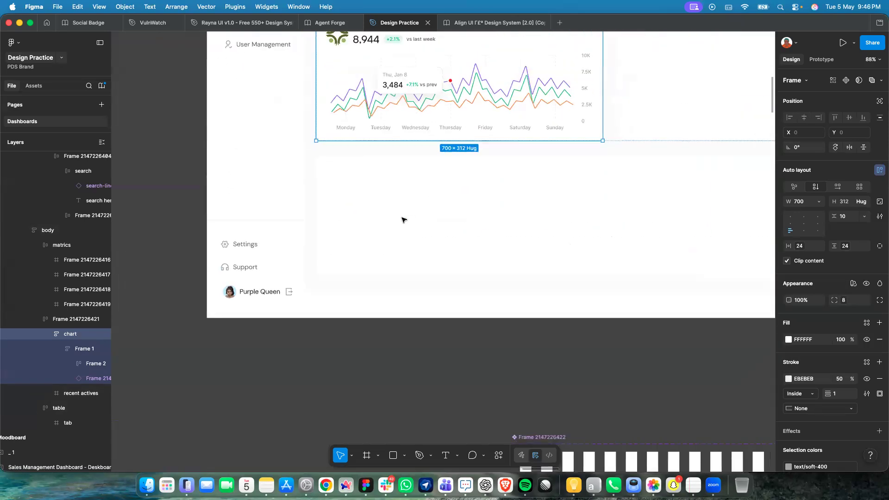
click(415, 298)
scroll(416, 299, down, 3)
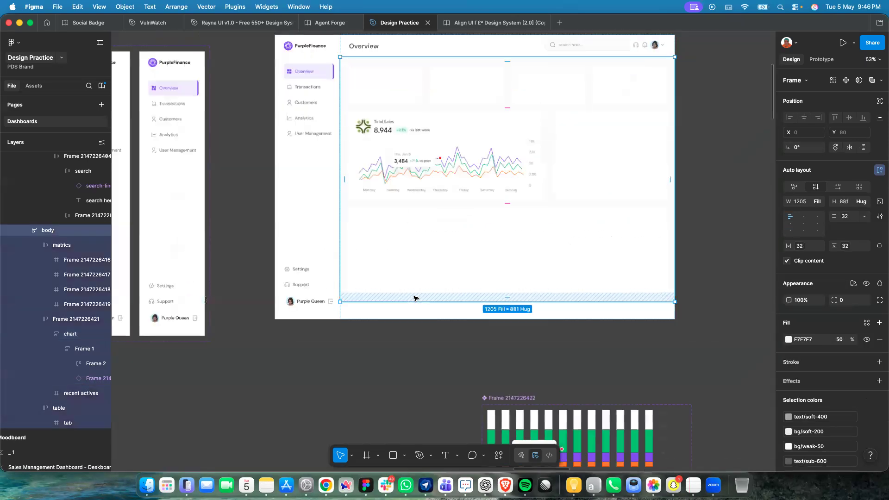
scroll(415, 297, down, 2)
click(861, 201)
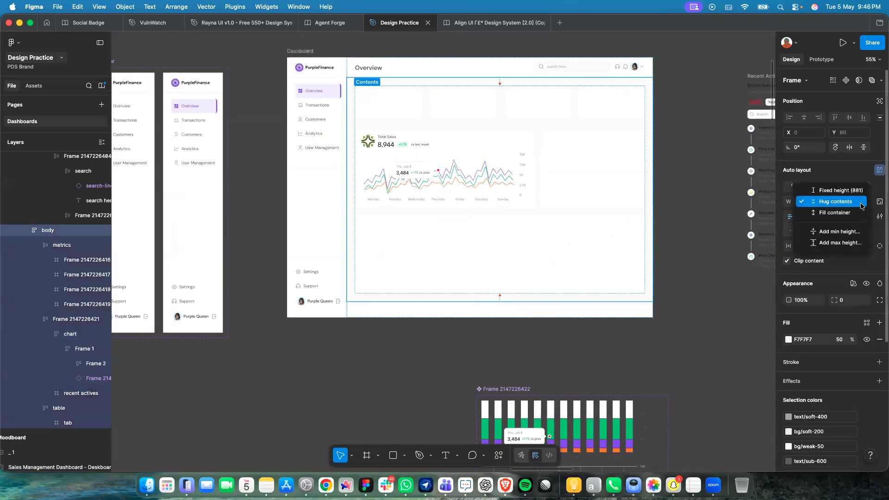
click(862, 206)
Set the height of the table frame and of its parent body frame to Fill container.
click(632, 252)
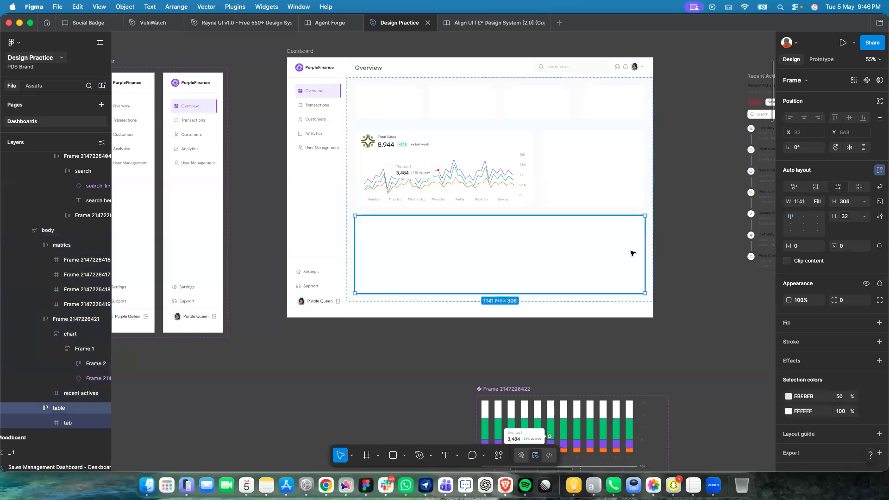
click(863, 201)
click(853, 227)
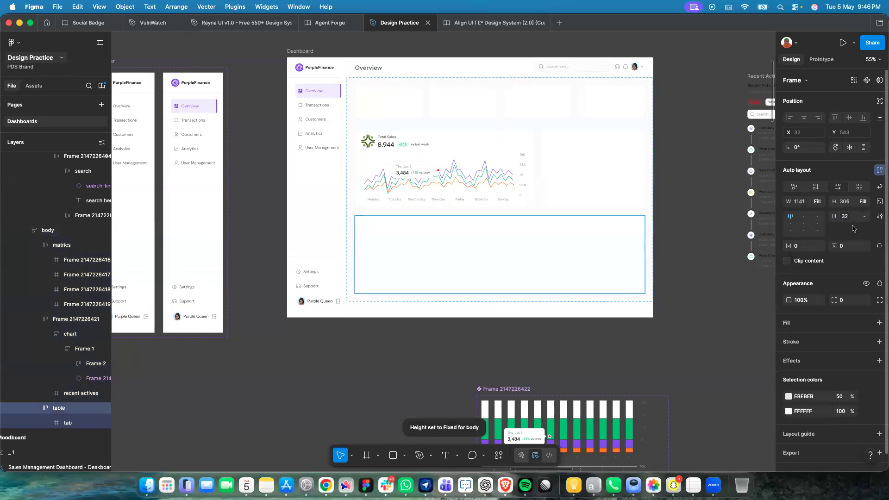
click(652, 300)
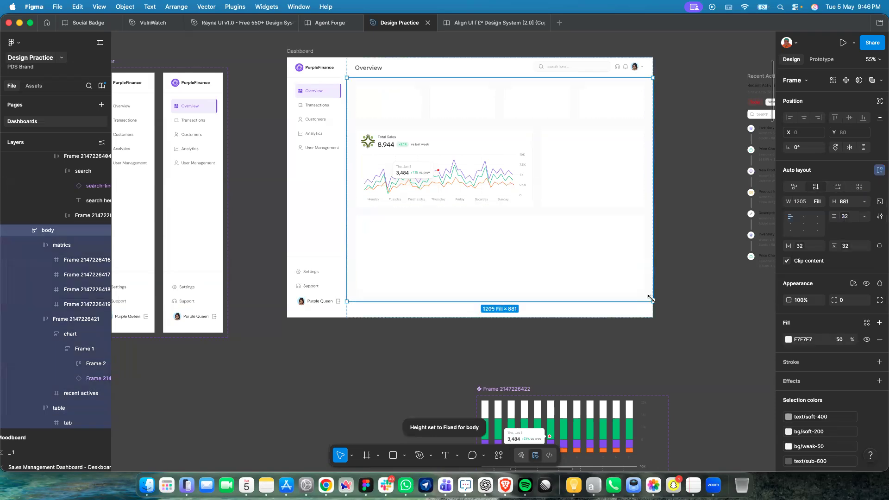
click(856, 202)
click(847, 224)
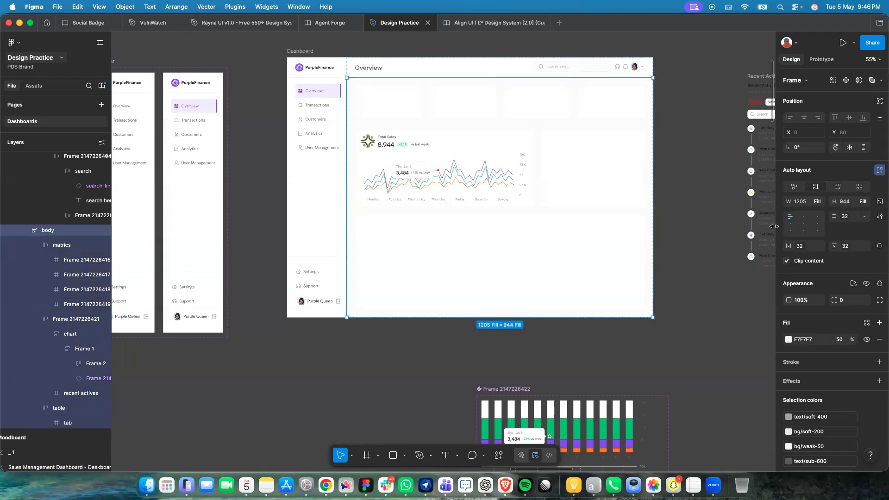
Detach the text style from the line chart variant's weekday labels and set them to DM Sans at size 14.
scroll(511, 269, up, 5)
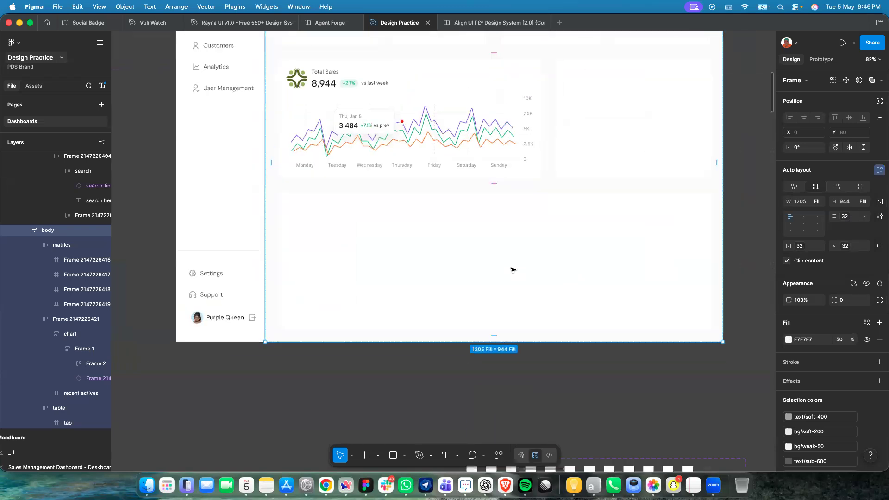
scroll(444, 168, up, 2)
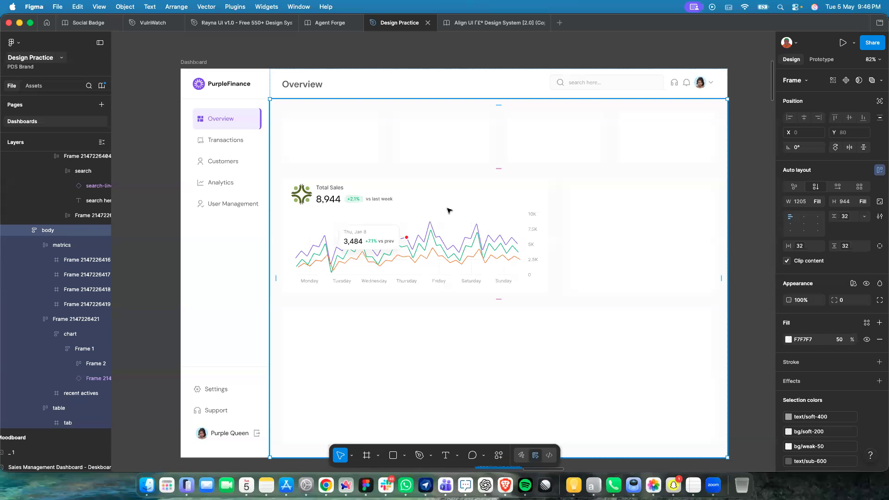
scroll(458, 238, down, 15)
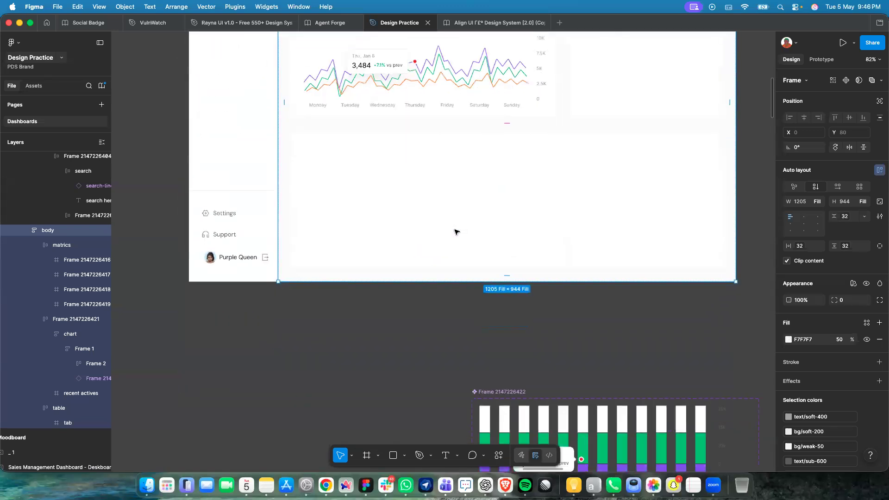
scroll(457, 232, down, 5)
scroll(477, 278, up, 5)
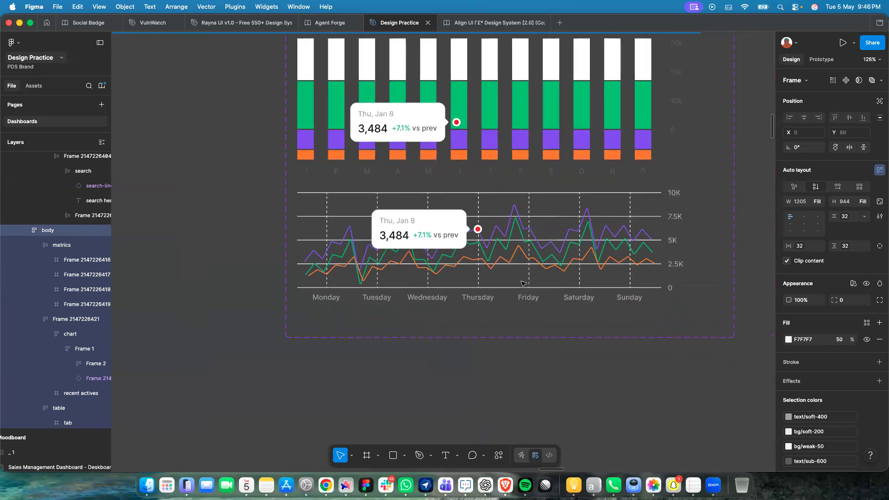
click(489, 300)
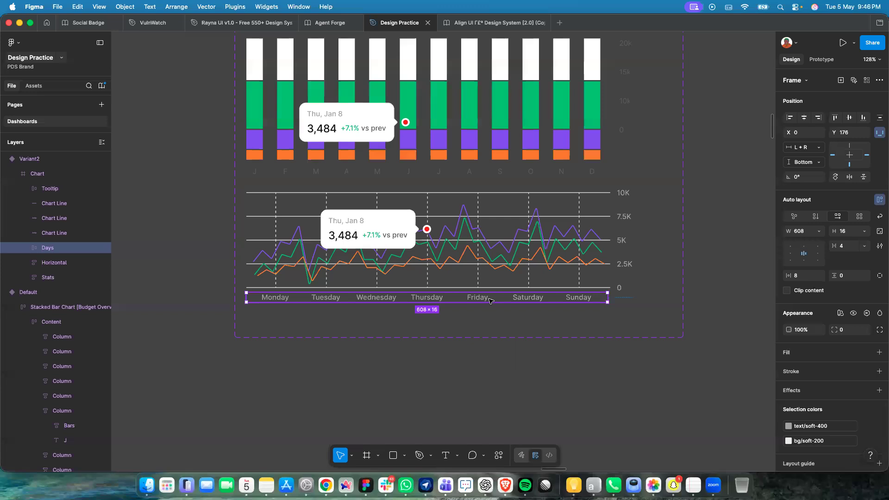
key(Return)
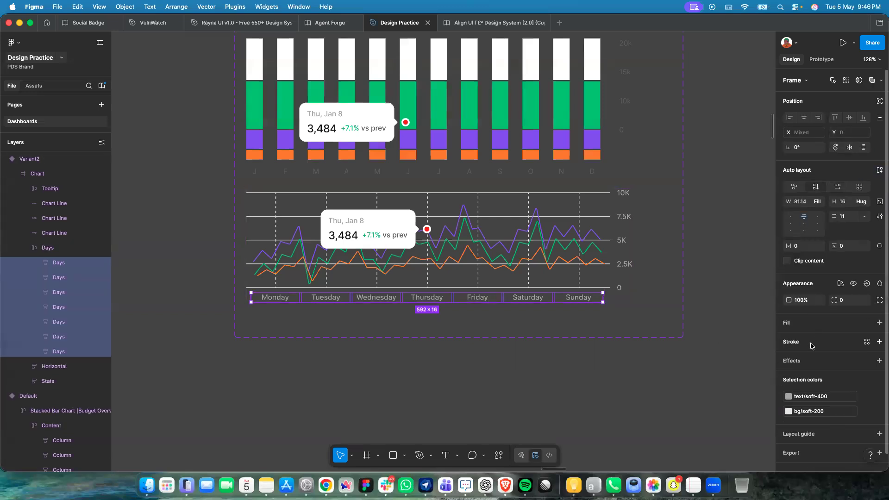
key(Return)
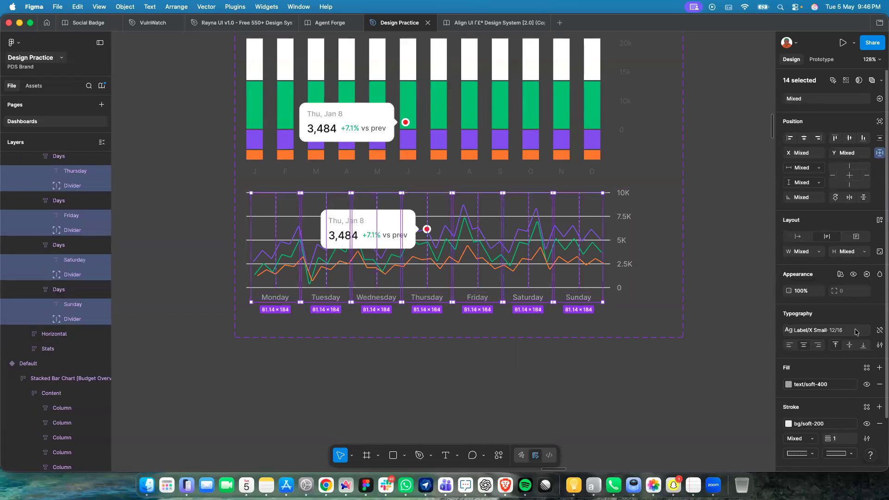
click(576, 299)
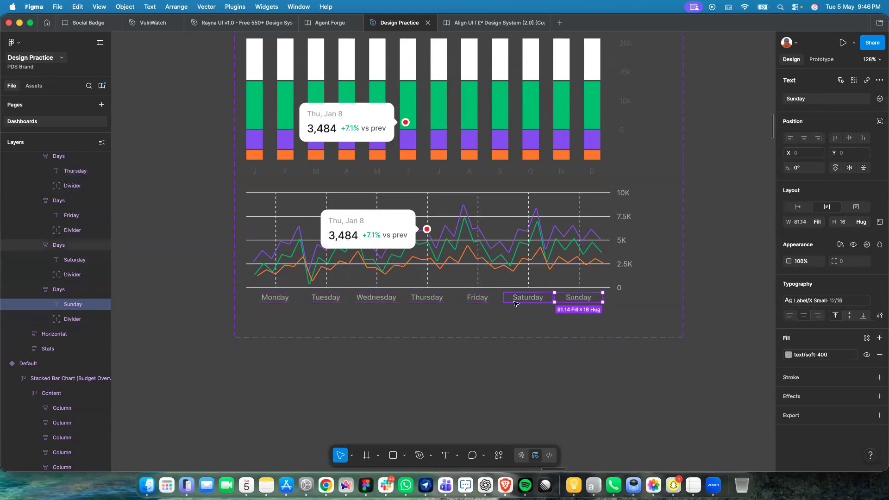
shift+click(515, 302)
shift+click(478, 300)
shift+click(427, 300)
shift+click(378, 300)
shift+click(336, 302)
shift+click(286, 298)
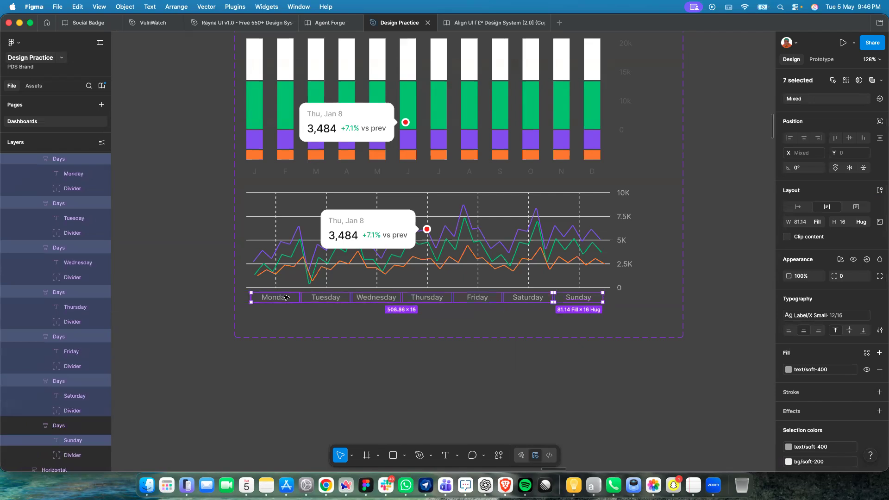
key(Return)
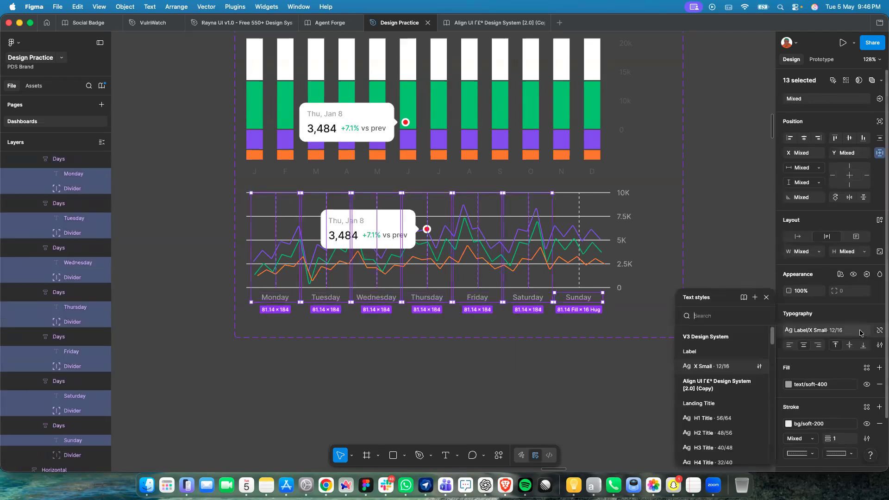
click(880, 331)
click(829, 331)
text(dm)
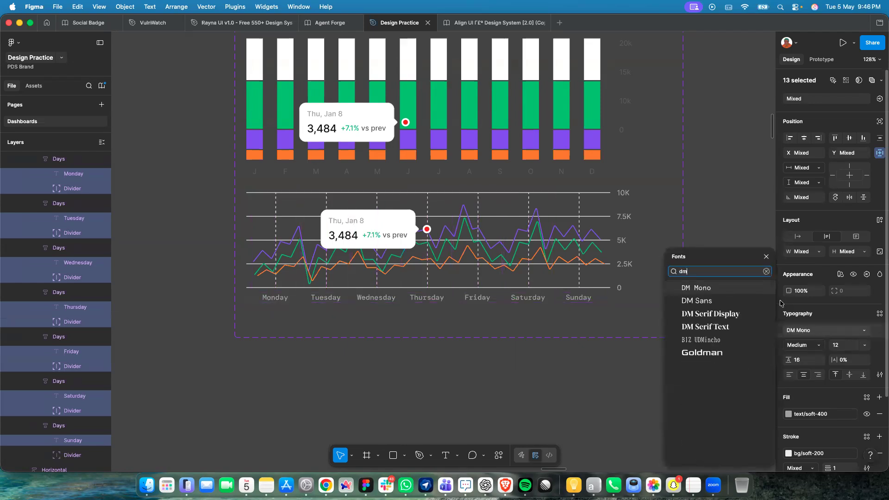
click(734, 301)
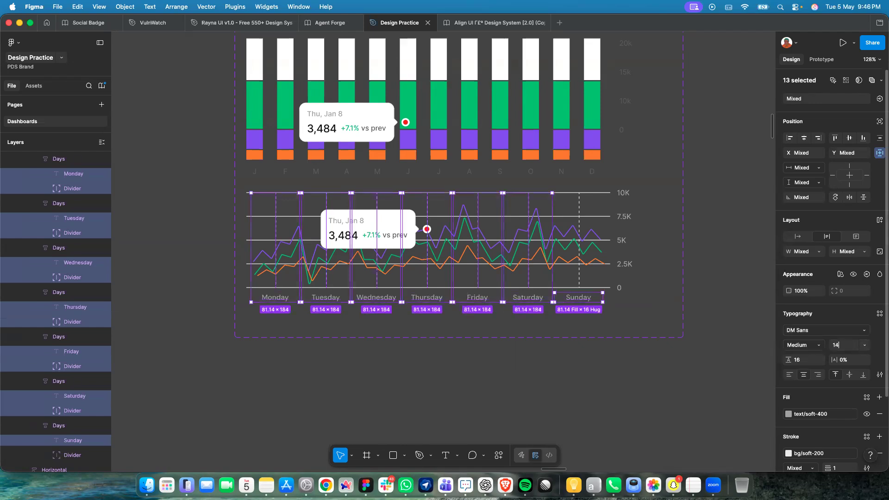
key(Return)
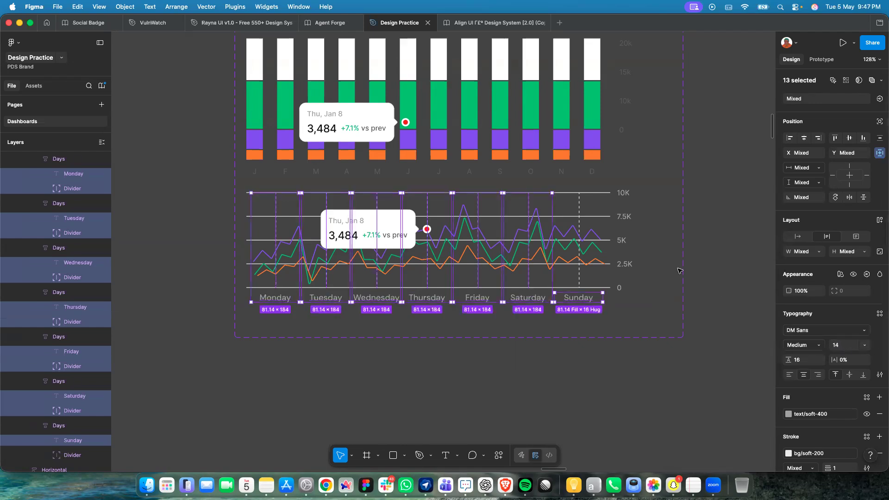
Set the font of the line chart variant's value-axis labels to DM Sans at size 14.
click(628, 267)
key(Return)
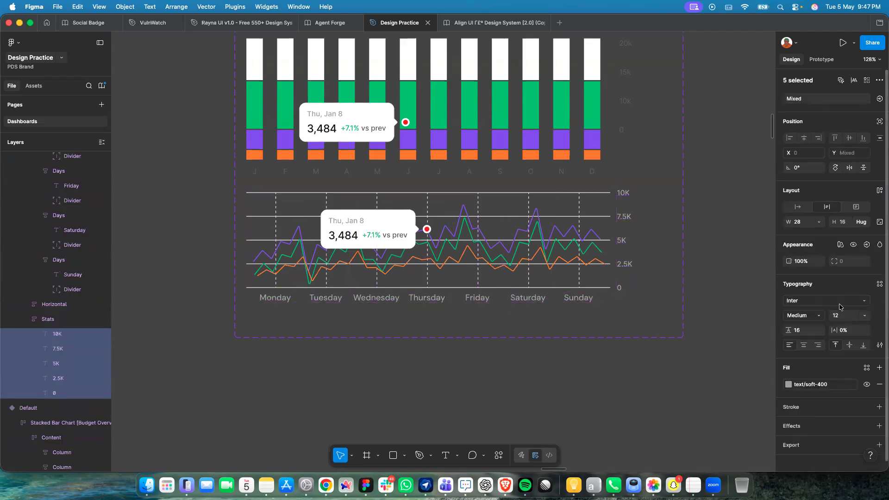
click(840, 304)
text(dm)
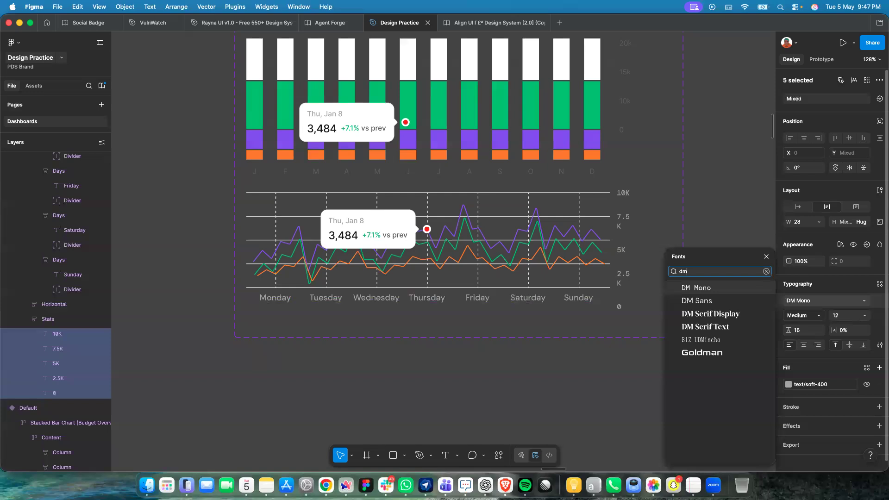
click(741, 300)
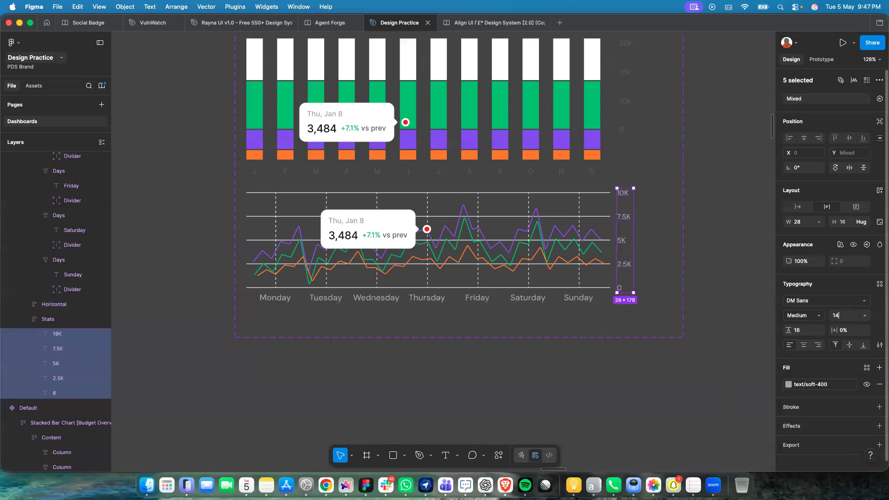
text(14)
key(Return)
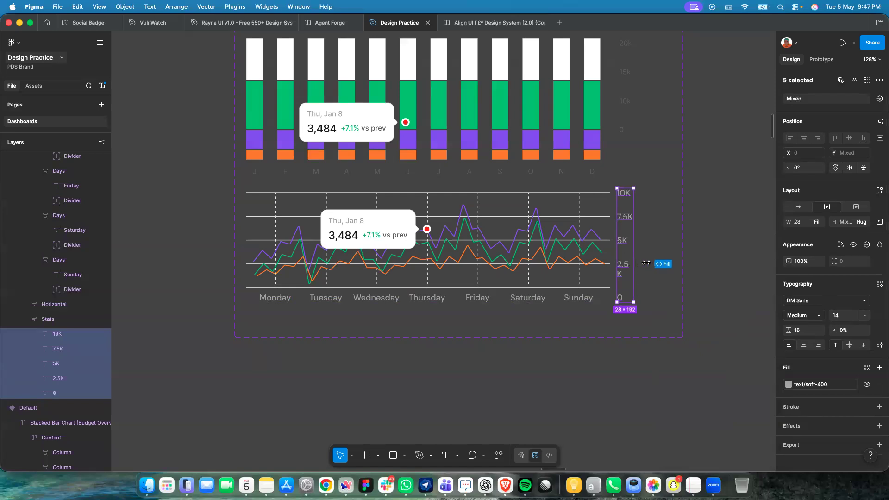
Widen the 2.5K axis label to fit its text on a single line.
click(629, 266)
scroll(633, 266, up, 5)
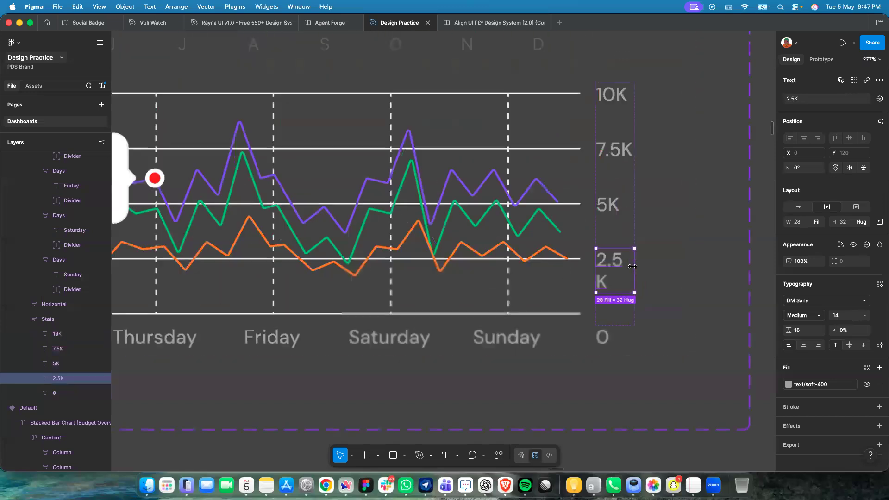
double_click(634, 262)
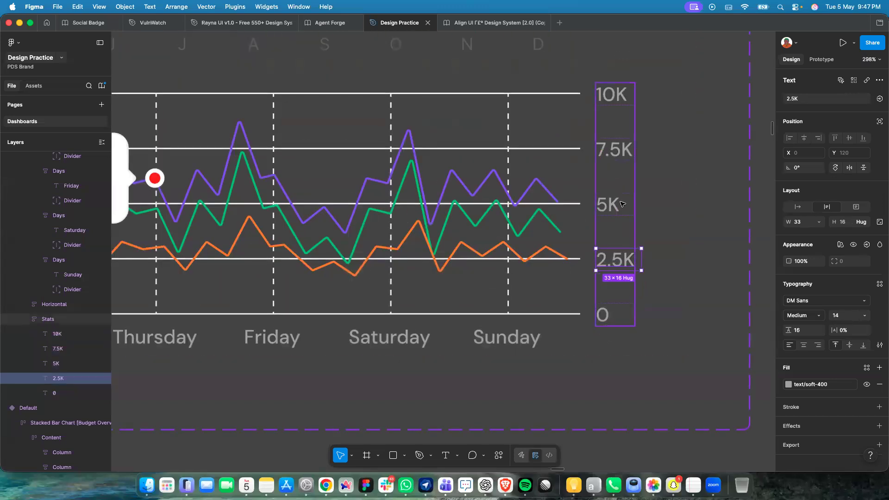
Compare the line chart in the dashboard's Total Sales card with the chart component's variants.
scroll(640, 137, down, 5)
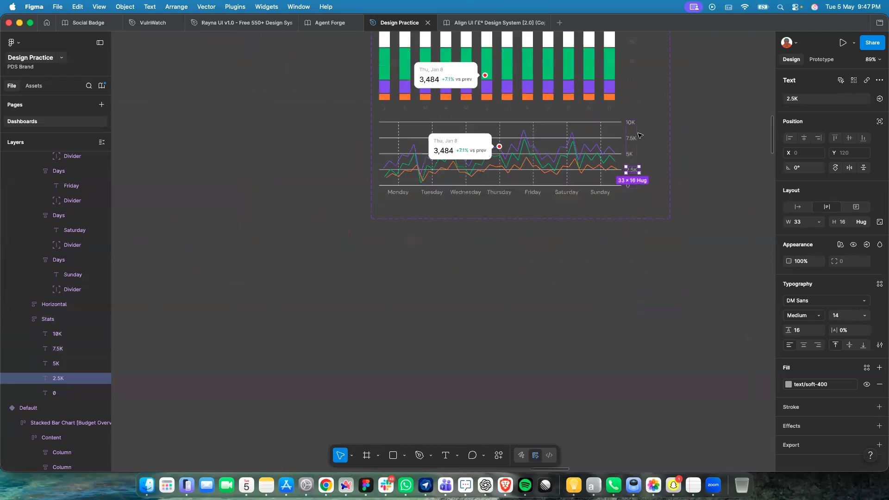
scroll(640, 137, up, 10)
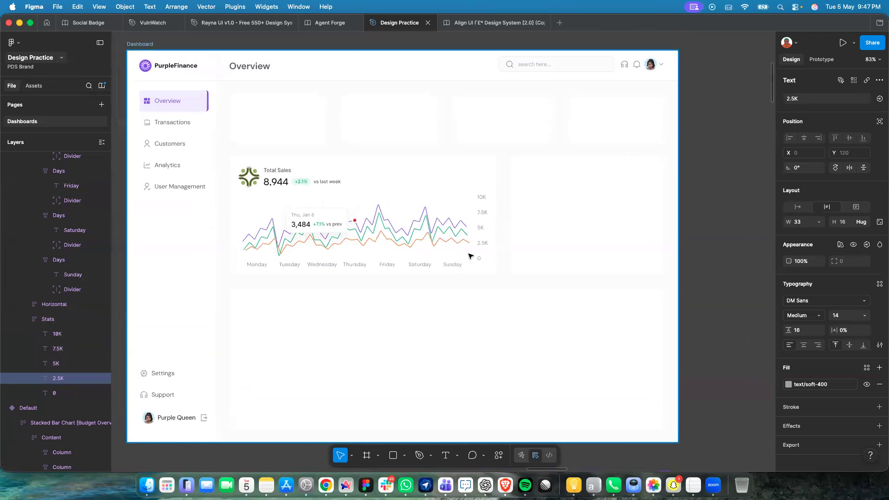
scroll(469, 257, down, 10)
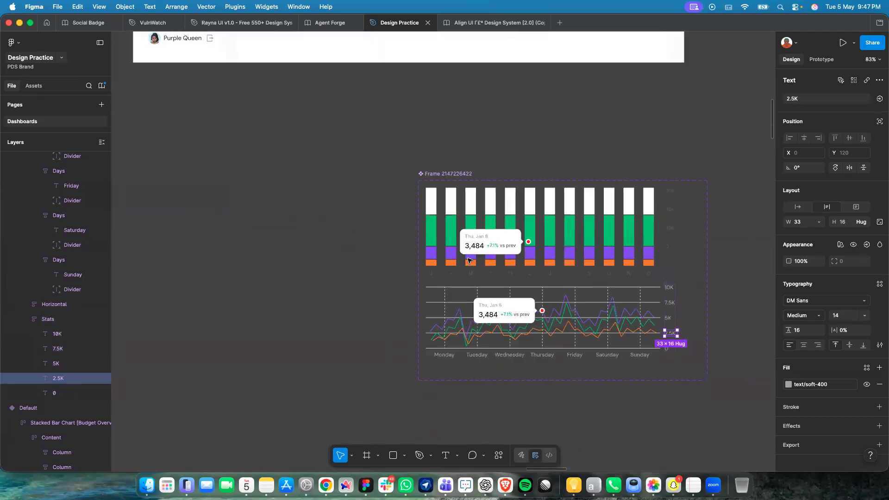
click(532, 295)
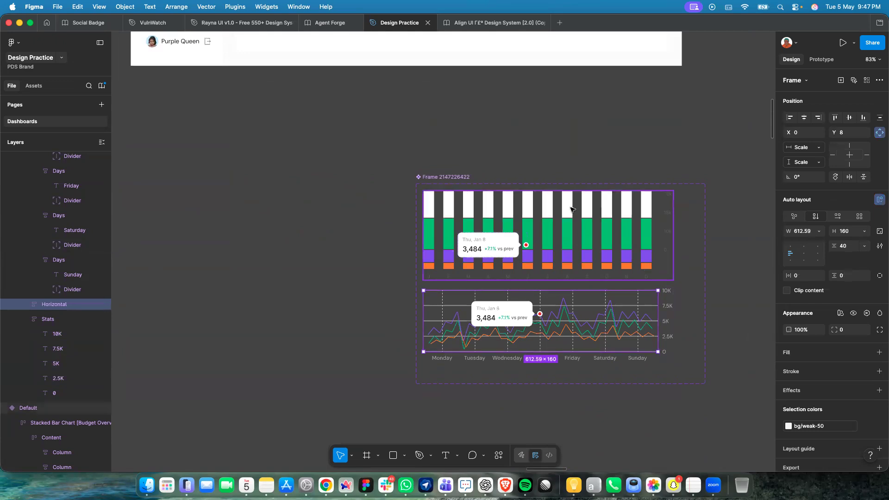
scroll(573, 209, up, 6)
scroll(481, 175, up, 3)
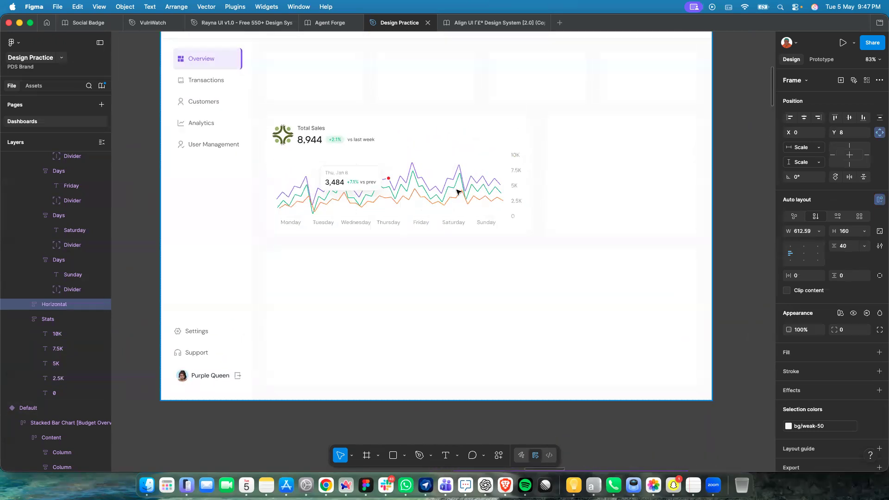
scroll(362, 173, up, 3)
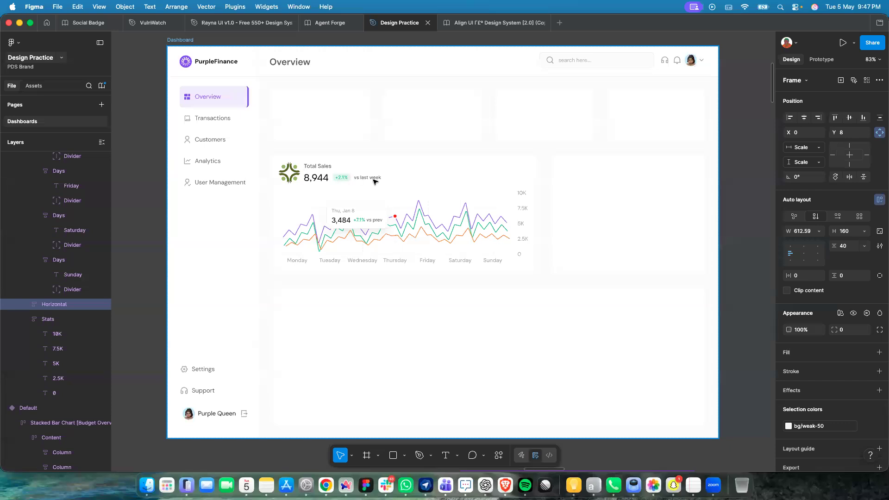
Examine the moodboard's reference dashboards for chart card header and legend layouts.
scroll(376, 183, down, 15)
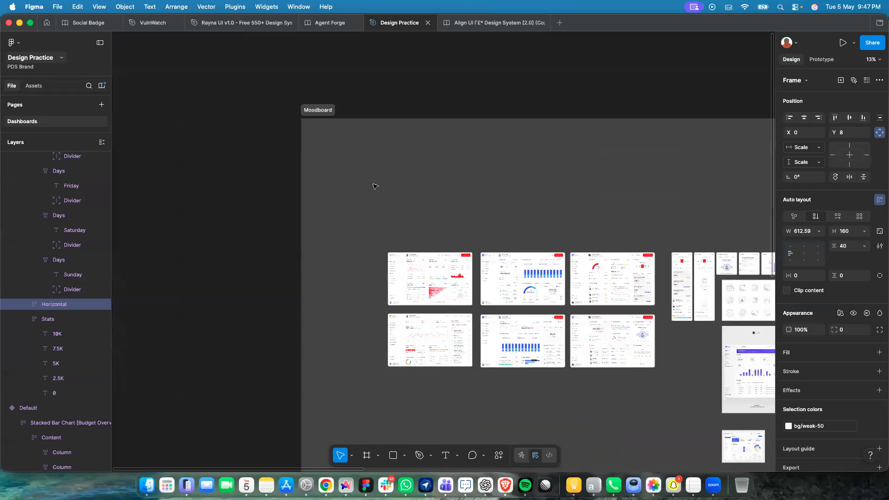
scroll(375, 186, up, 15)
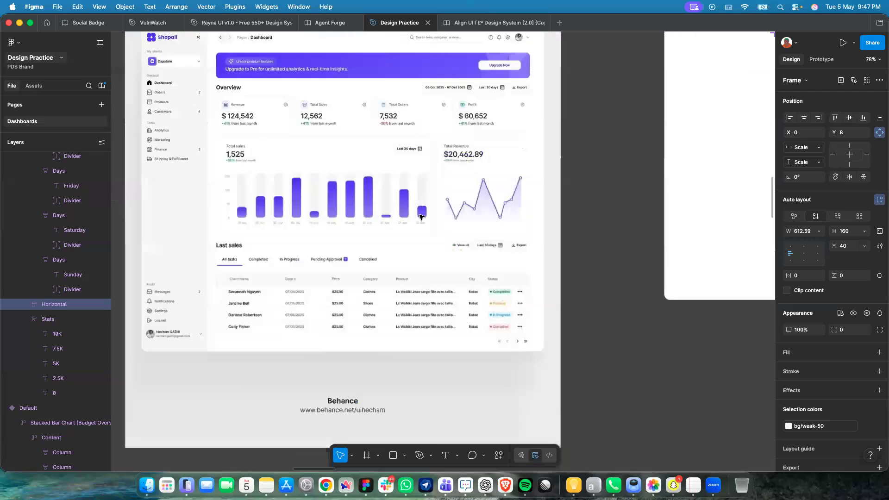
scroll(421, 217, up, 5)
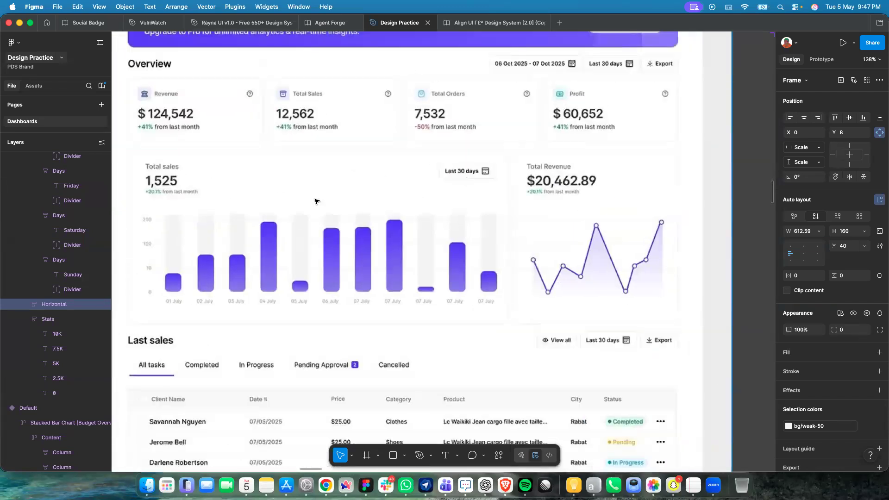
scroll(236, 212, down, 10)
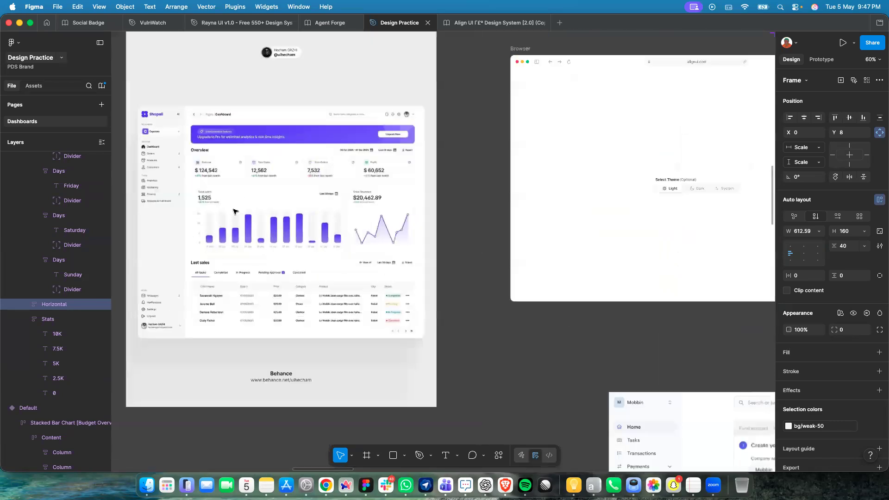
scroll(250, 290, up, 5)
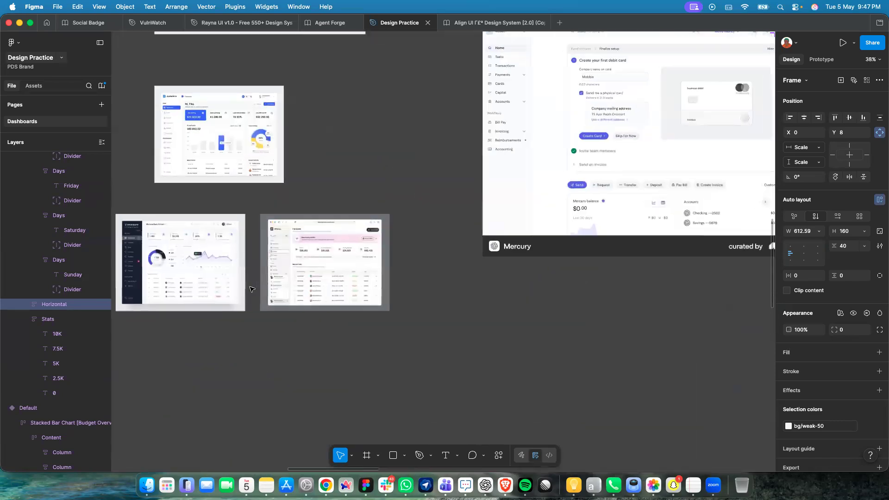
scroll(250, 290, up, 8)
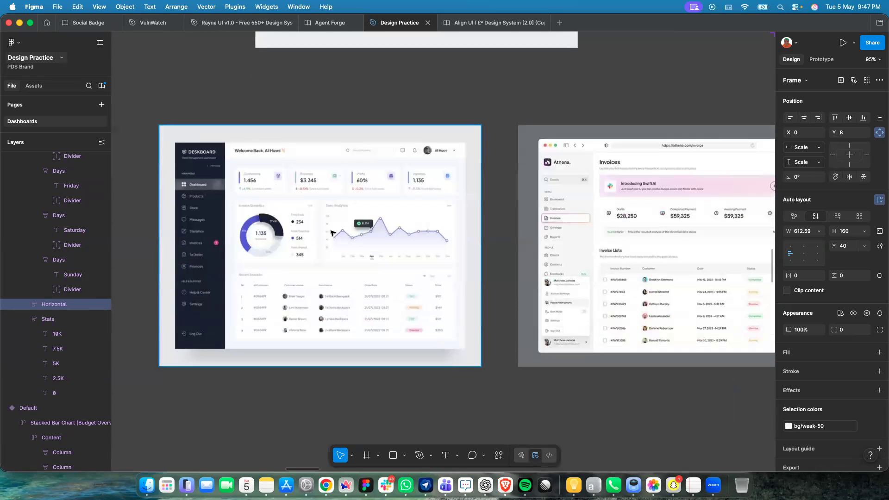
scroll(332, 233, down, 10)
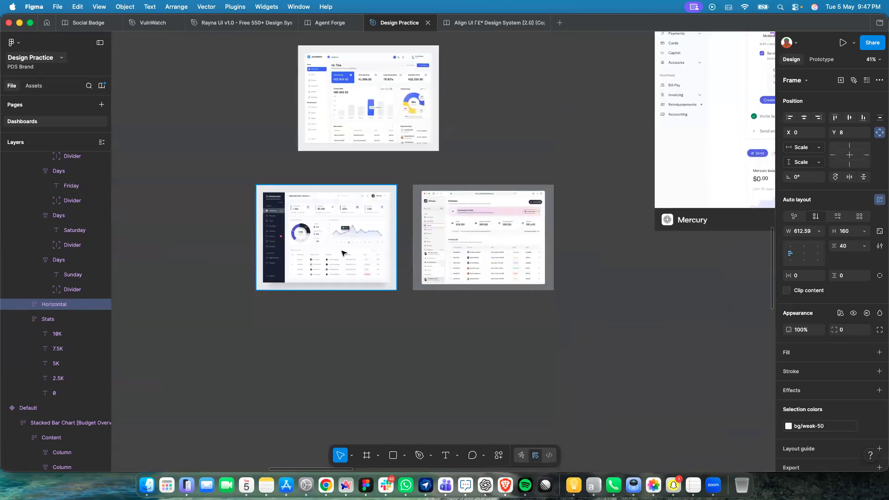
scroll(343, 253, up, 5)
scroll(344, 253, up, 4)
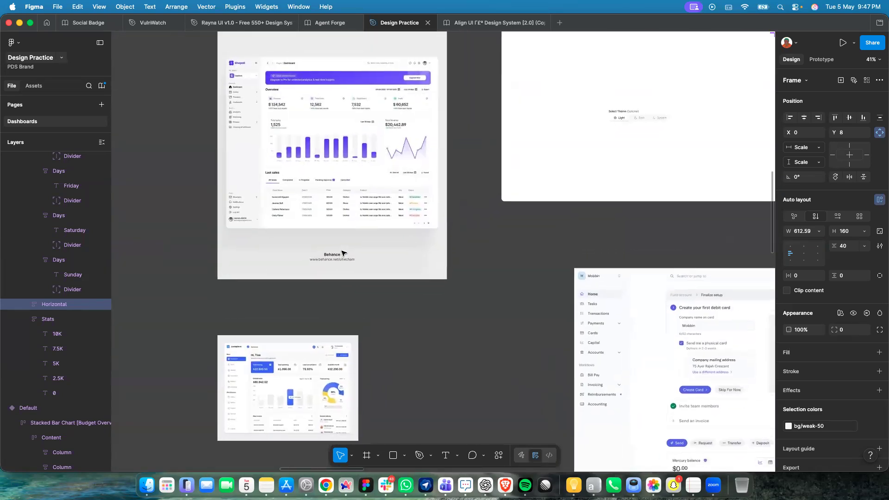
scroll(344, 253, up, 5)
scroll(343, 253, down, 5)
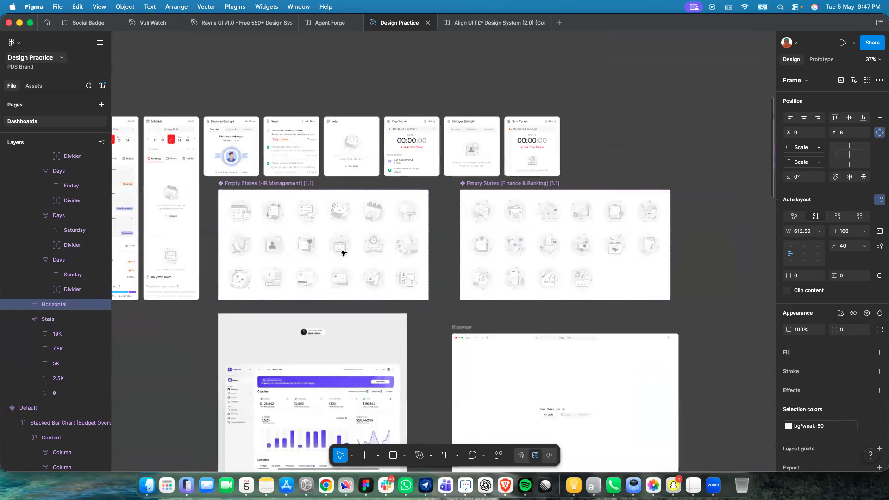
scroll(344, 253, left, 5)
scroll(345, 248, up, 4)
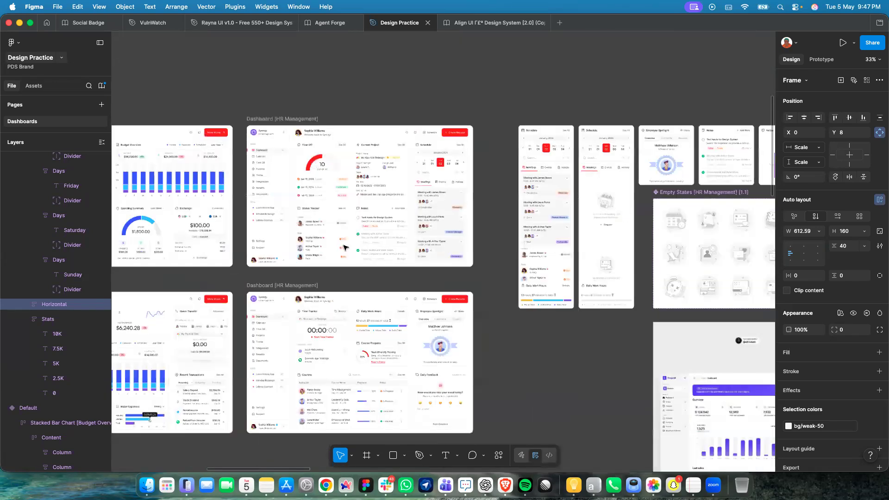
scroll(345, 248, up, 3)
scroll(343, 245, down, 5)
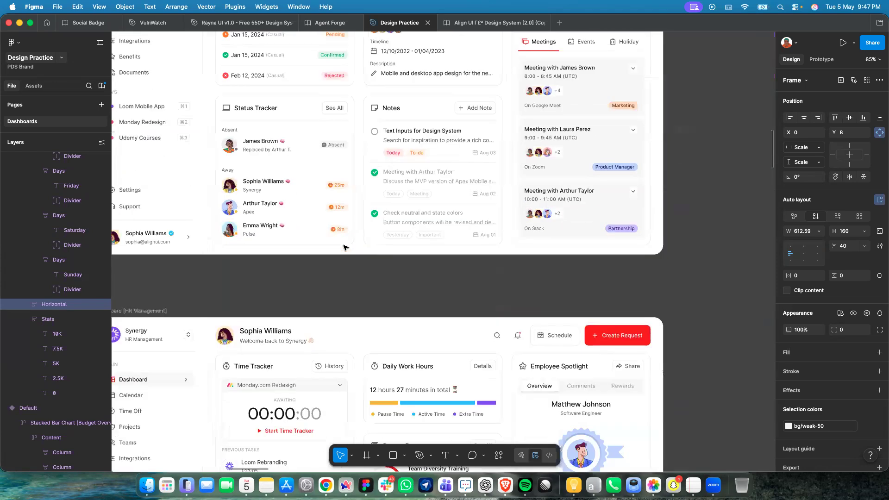
Copy the chart legend row from the Daily Work Hours widget in the moodboard's HR Management dashboard.
scroll(414, 323, up, 5)
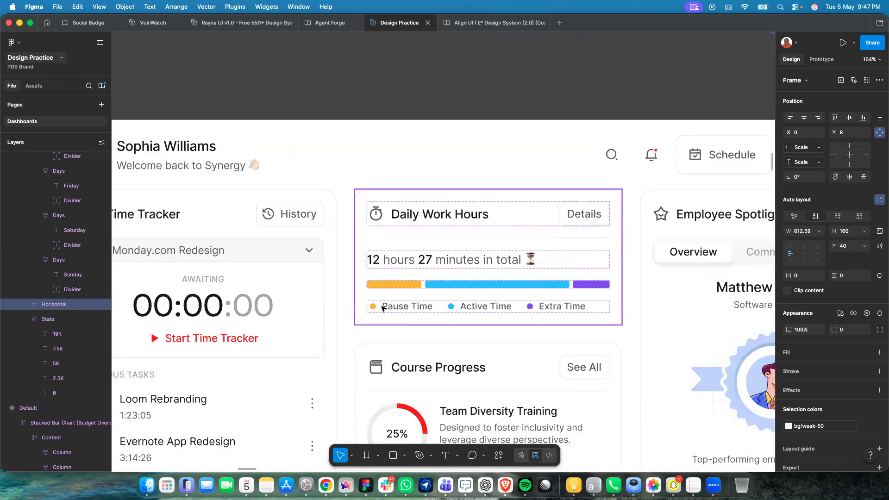
double_click(464, 306)
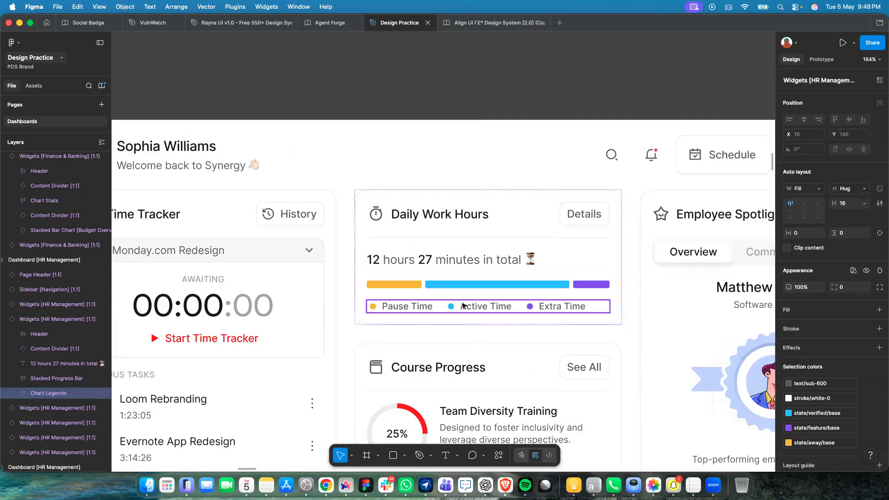
scroll(463, 306, down, 10)
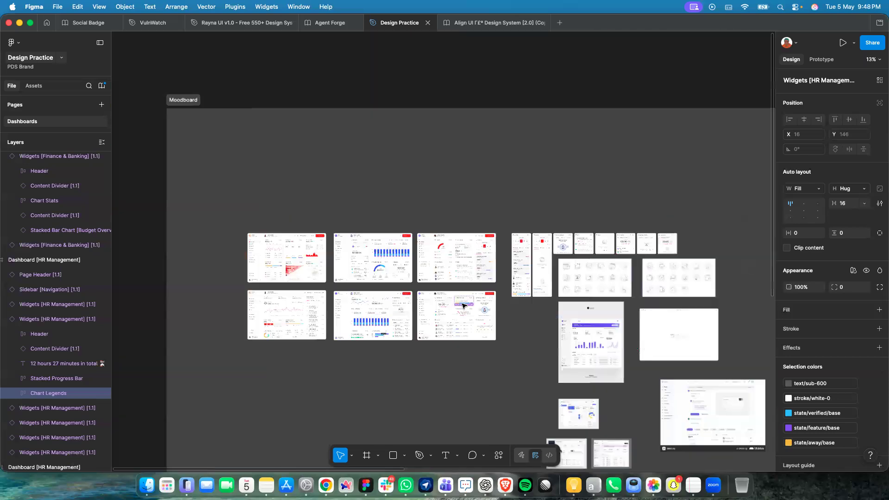
Duplicate the title block in the dashboard's Total Sales card header and replace the duplicate with the copied chart legends.
scroll(464, 306, down, 10)
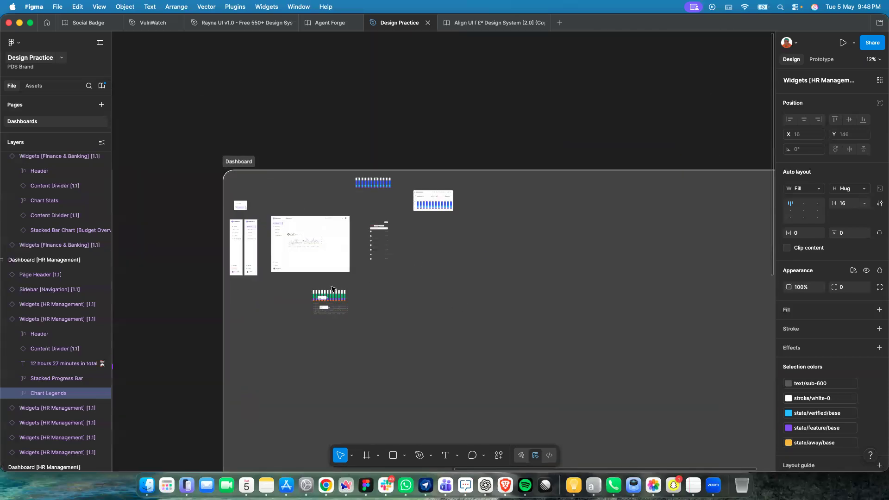
scroll(298, 265, up, 10)
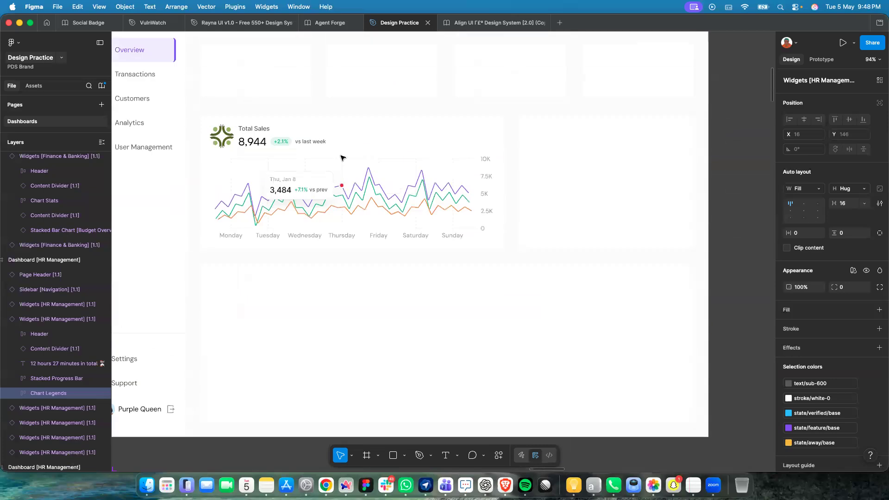
click(343, 158)
double_click(342, 158)
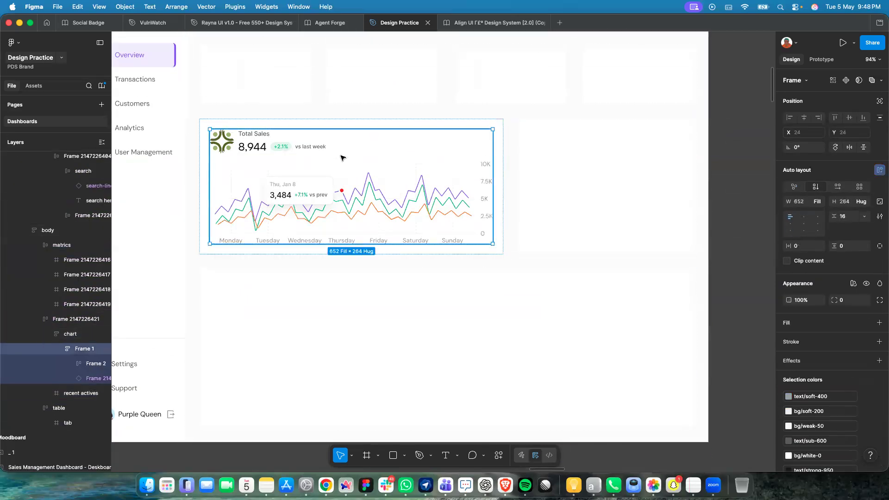
click(301, 146)
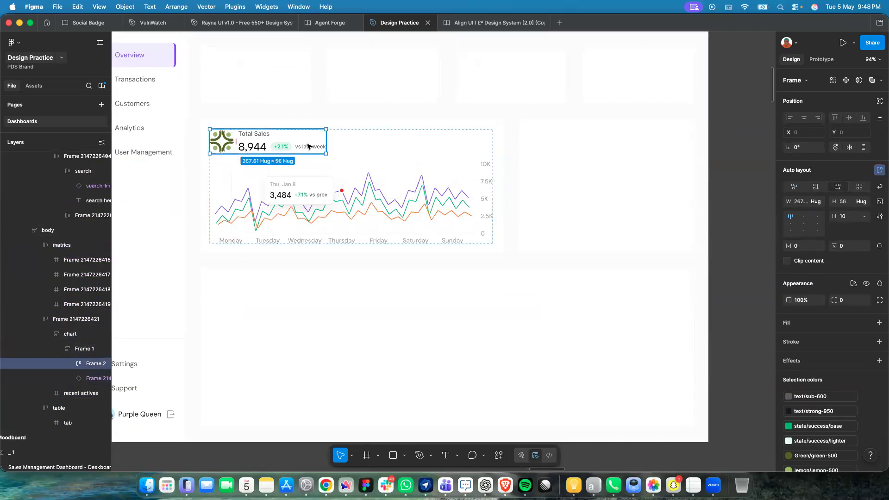
double_click(309, 146)
key(super+d)
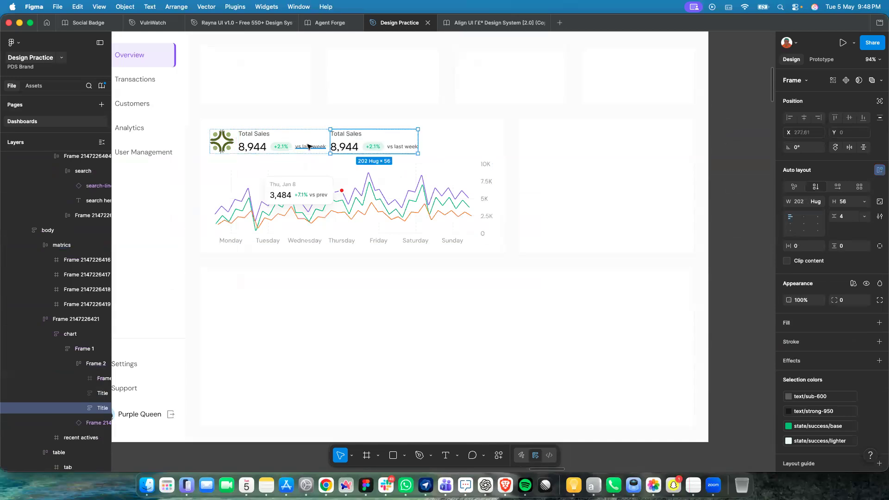
right_click(355, 151)
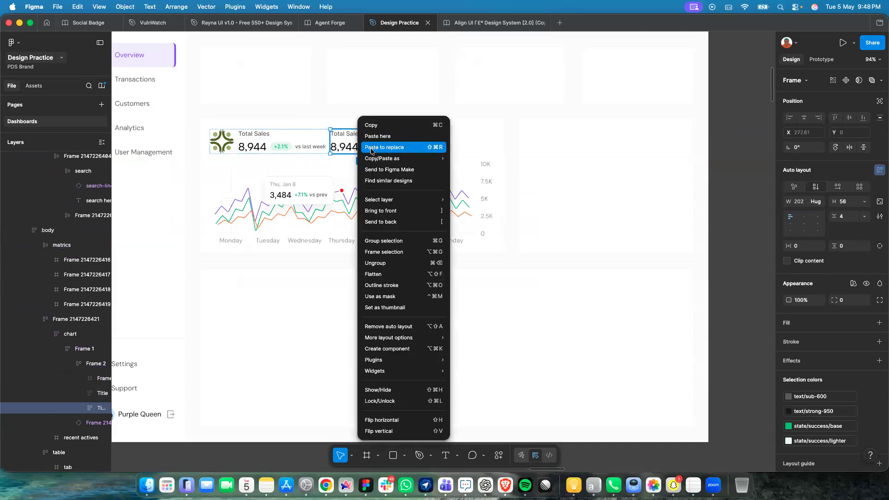
click(389, 145)
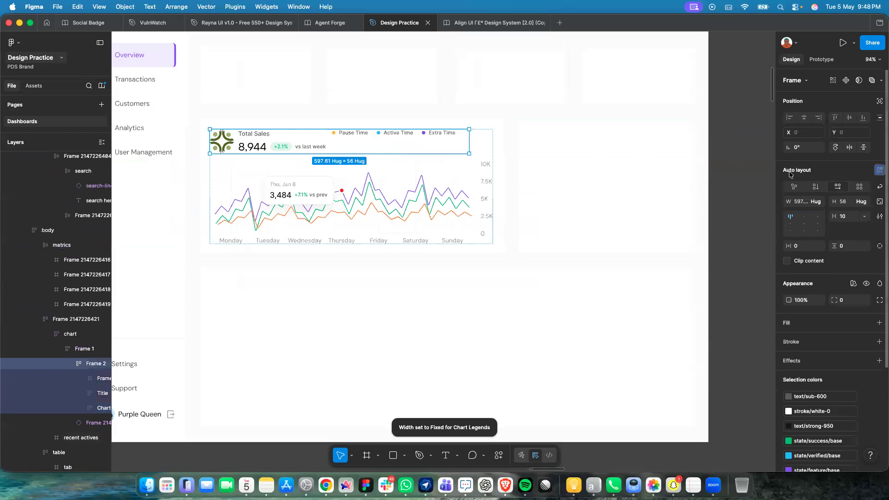
Set the card's header row to fill its container's width with automatic spacing between its items.
click(809, 202)
click(818, 202)
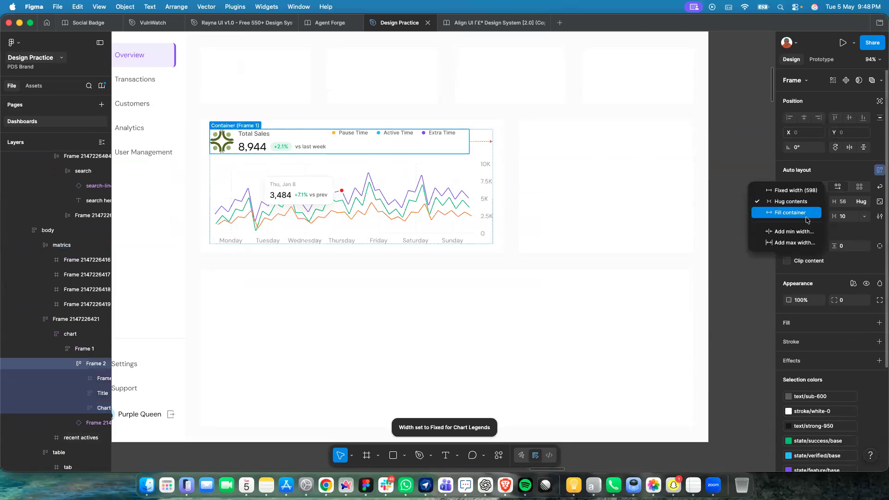
click(808, 216)
double_click(797, 223)
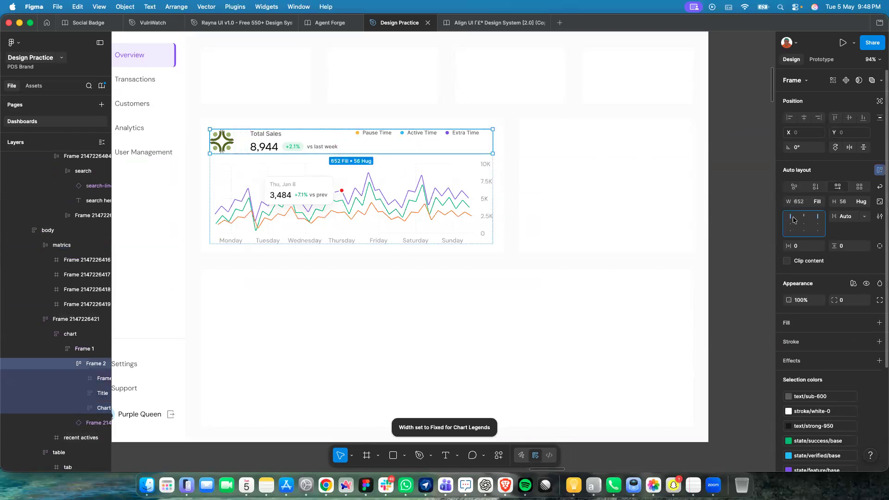
Delete the green logo from the Total Sales card's header row.
click(408, 134)
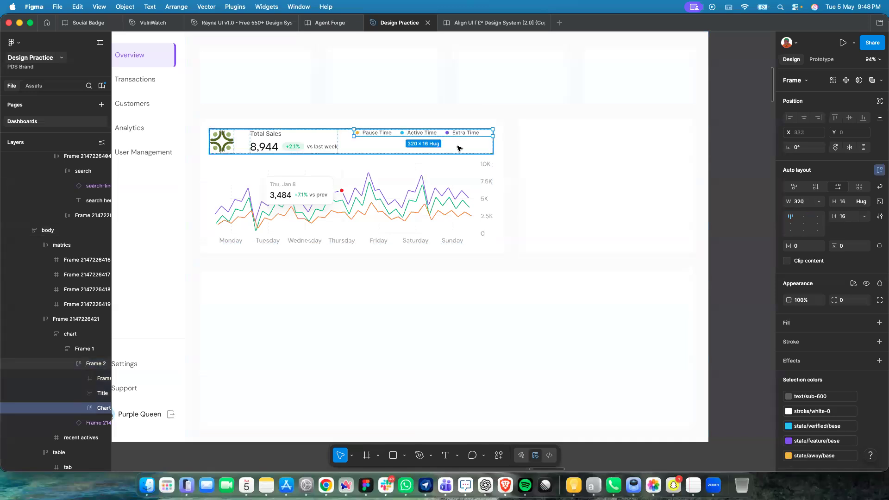
click(227, 149)
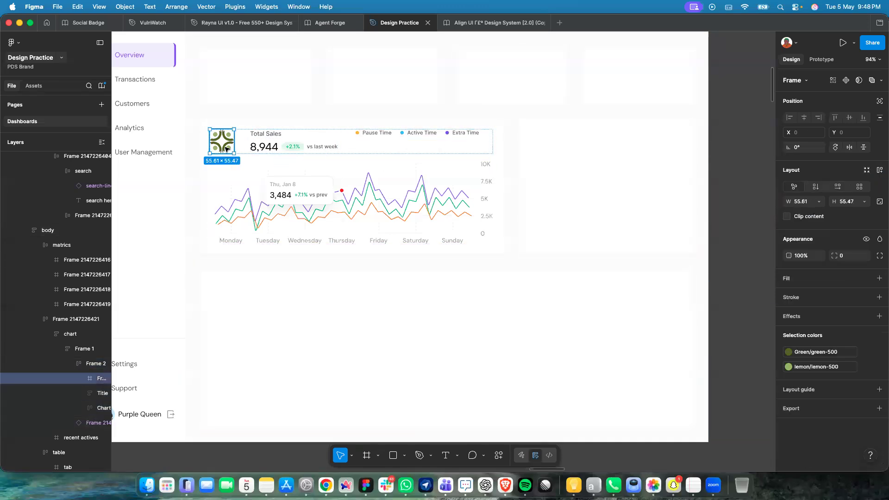
key(Delete)
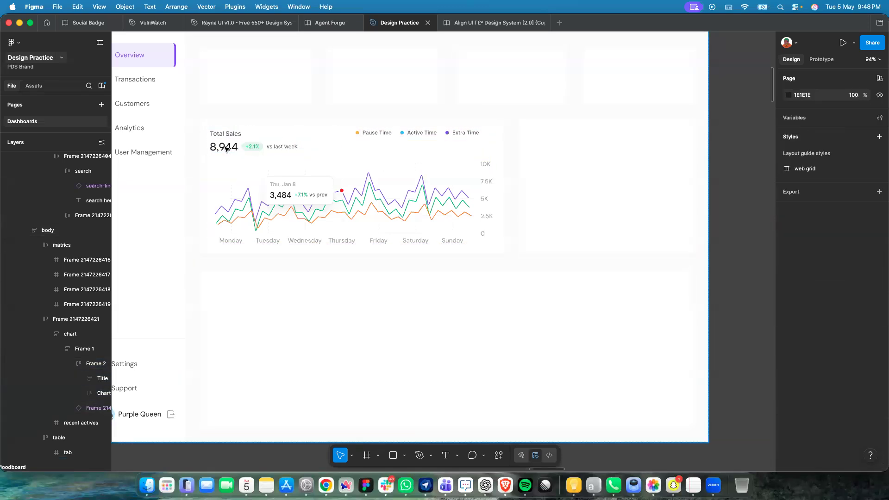
Replace the chart card's "Total Sales" heading text with "Analytics".
scroll(261, 149, up, 5)
click(264, 159)
double_click(263, 159)
double_click(263, 158)
double_click(263, 158)
double_click(263, 157)
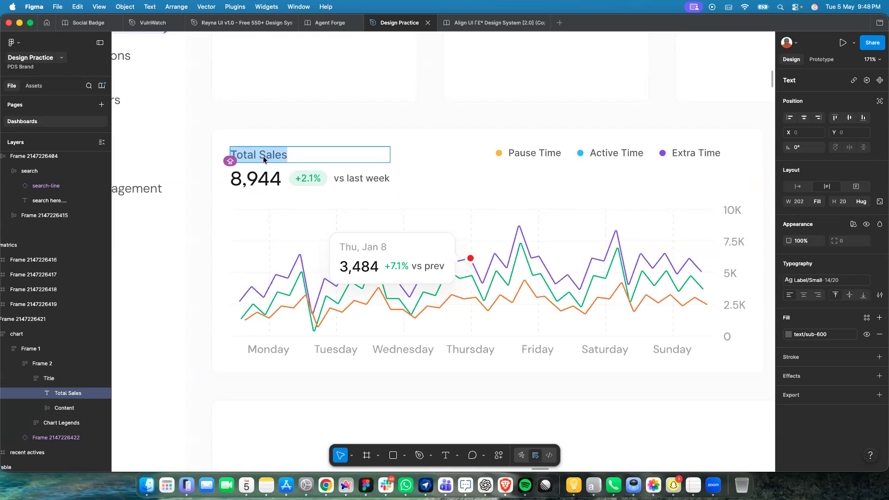
text(ANalyic)
key(BackSpace)
key(BackSpace)
key(BackSpace)
key(BackSpace)
key(BackSpace)
key(BackSpace)
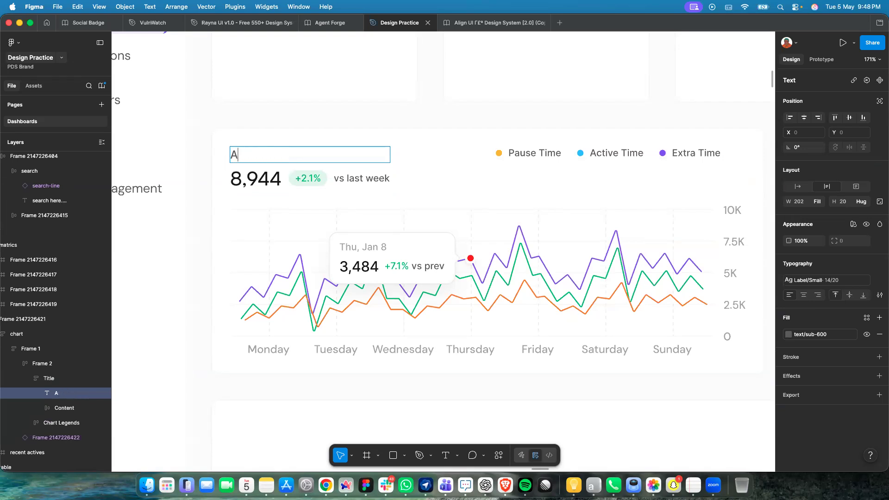
text(nalytics)
key(Escape)
click(302, 183)
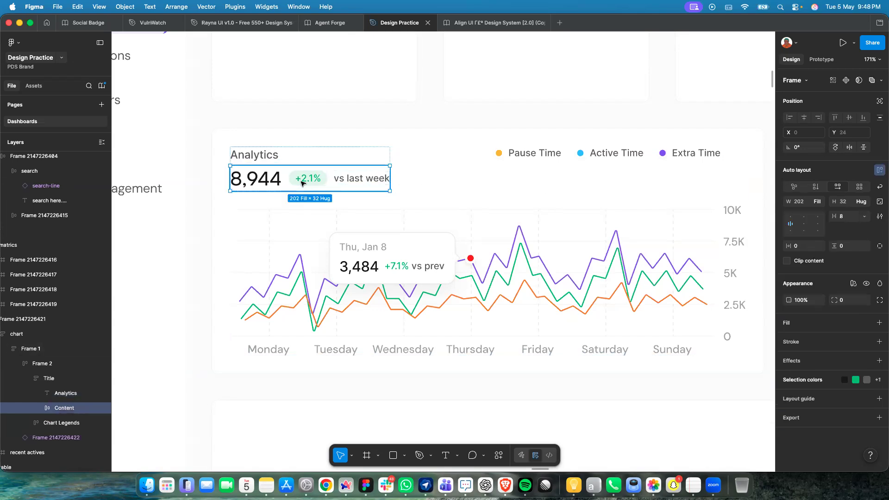
scroll(302, 183, down, 5)
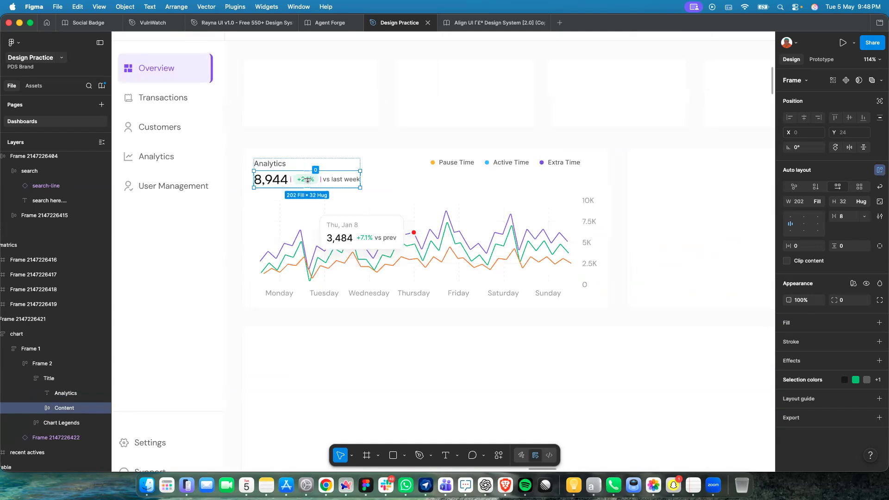
scroll(309, 181, up, 5)
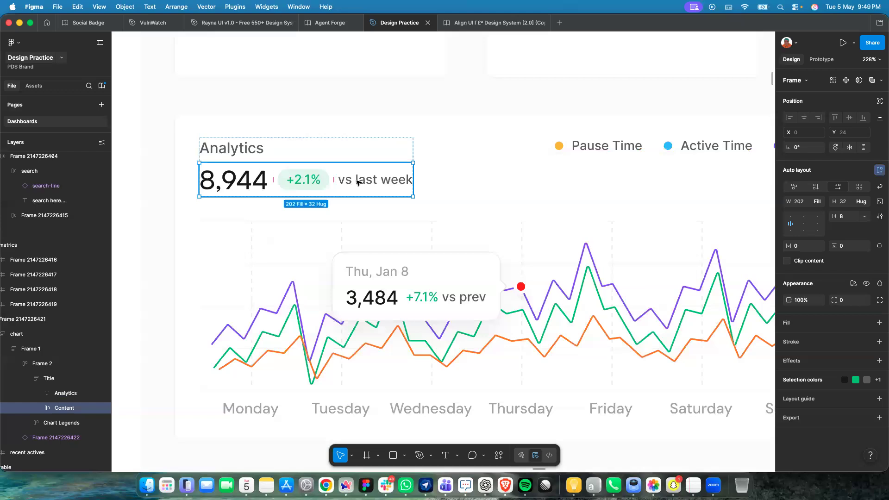
Rename the chart card's legends Extra Time, Active Time and Pause Time as "Transactions", "Users" and "Pending" respectively.
scroll(379, 191, down, 5)
scroll(463, 176, right, 3)
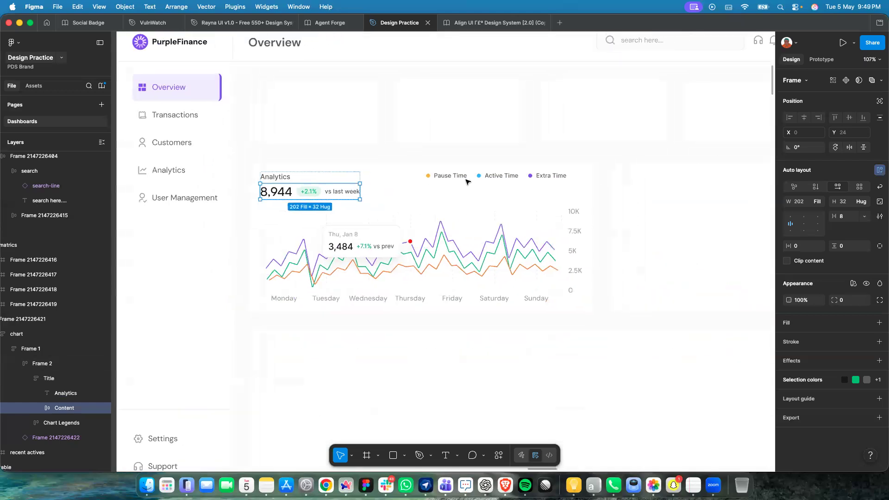
scroll(485, 168, up, 4)
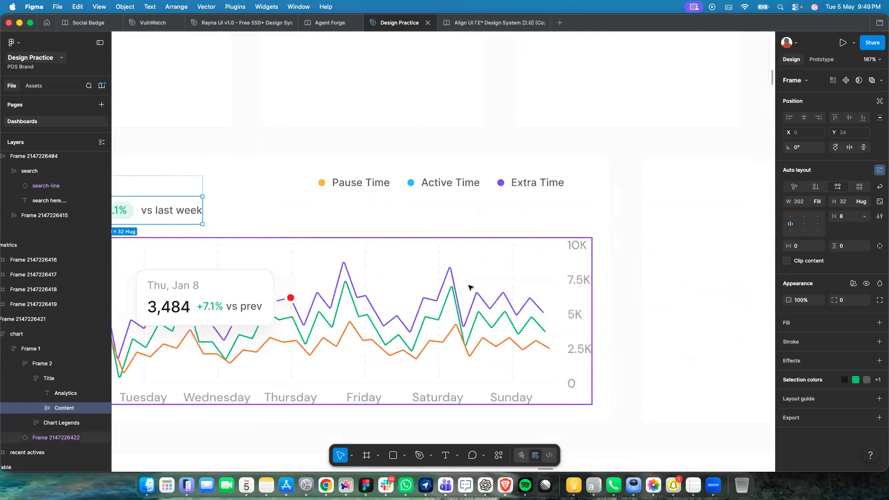
click(523, 182)
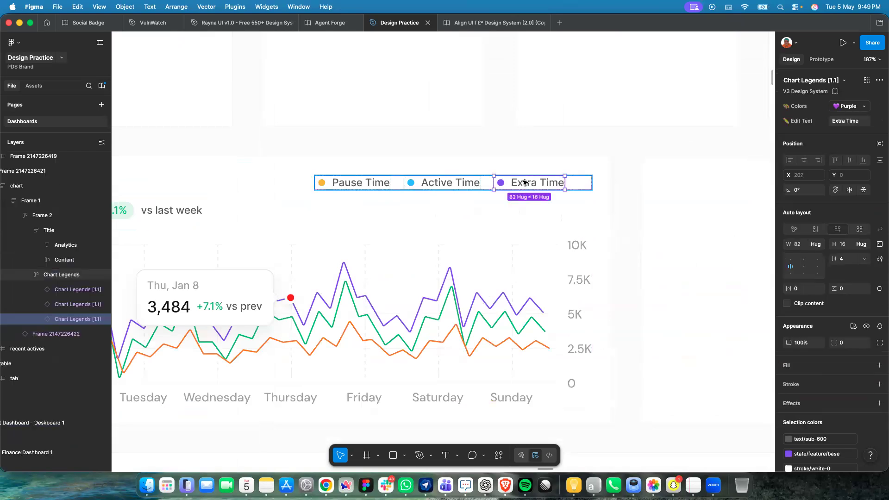
double_click(523, 181)
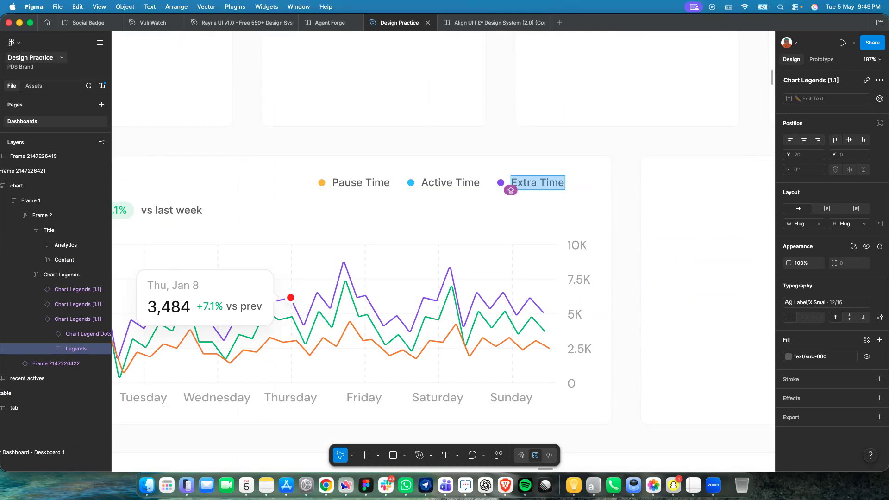
text(Transactions)
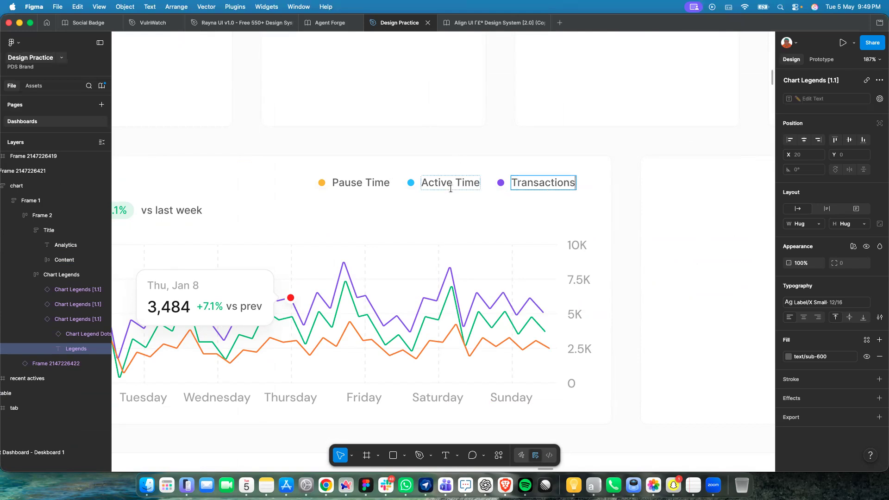
double_click(450, 182)
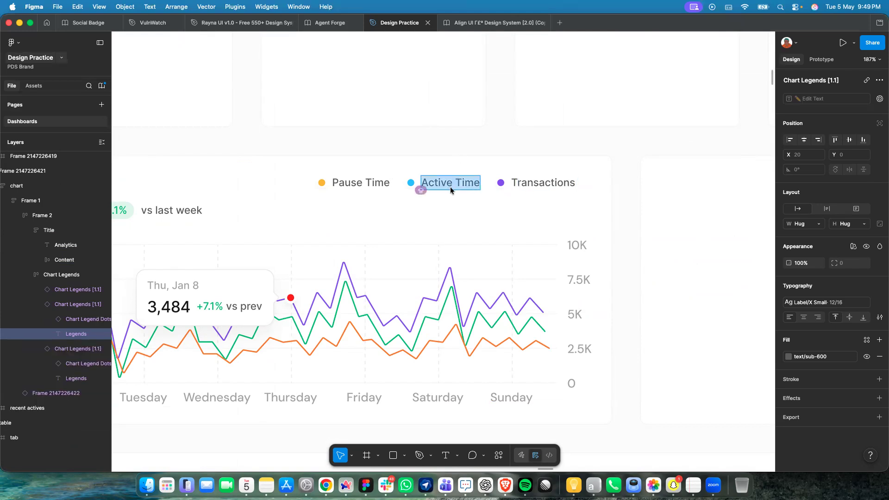
text(Users)
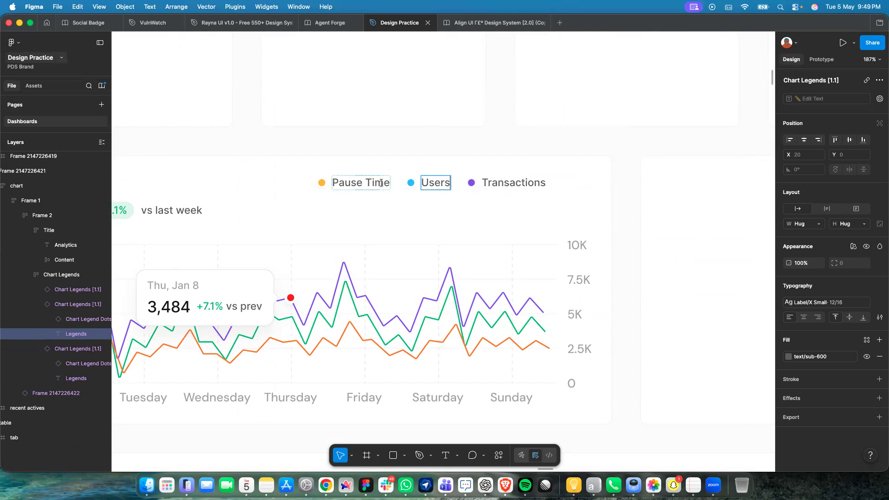
double_click(380, 183)
text(Pending)
key(Escape)
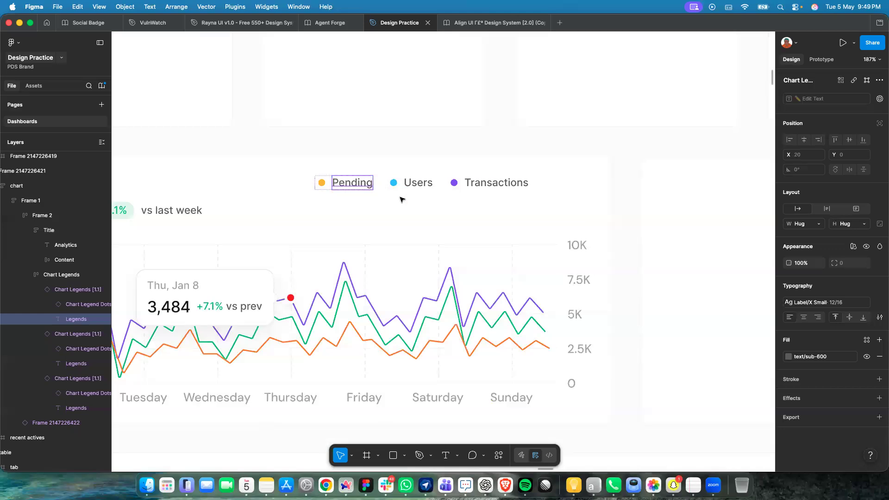
Align the Chart Legends frame's items to its top right and narrow the frame to 248 wide so it fits them.
click(376, 185)
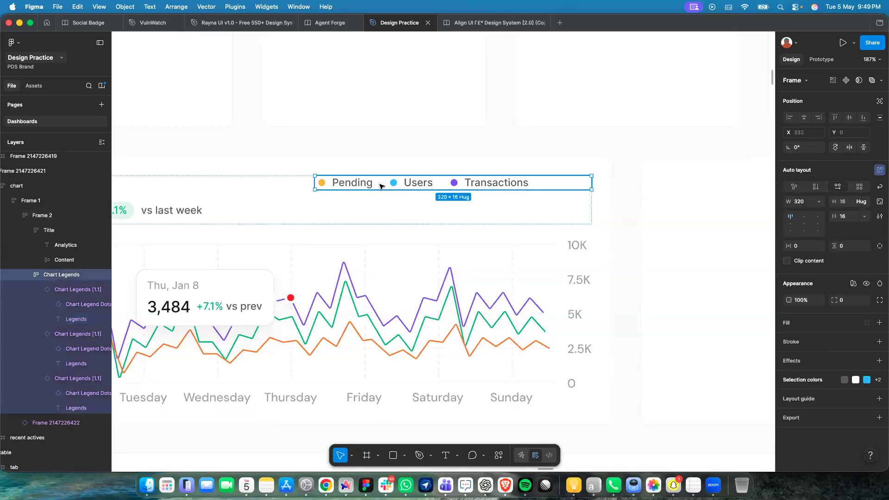
click(816, 218)
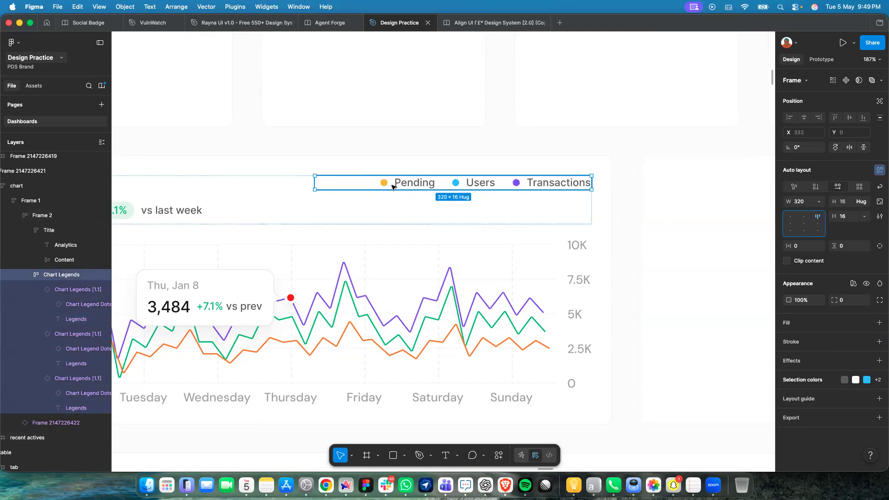
drag(315, 182, 363, 182)
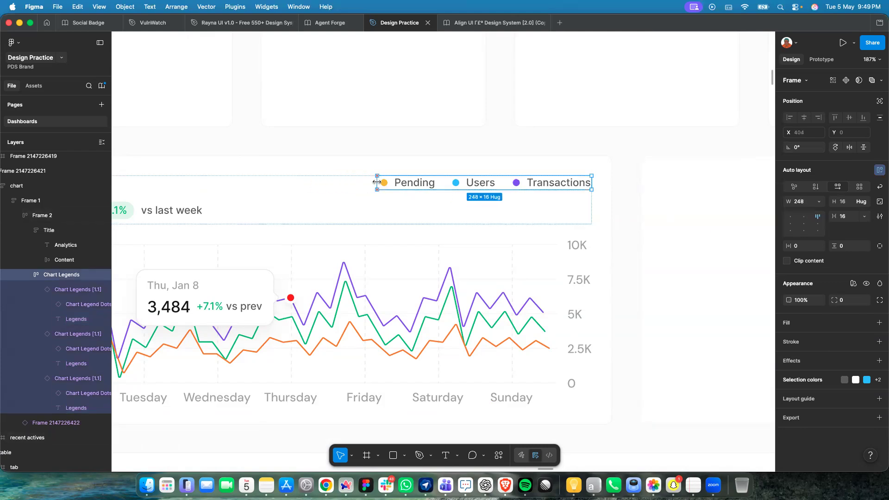
click(411, 212)
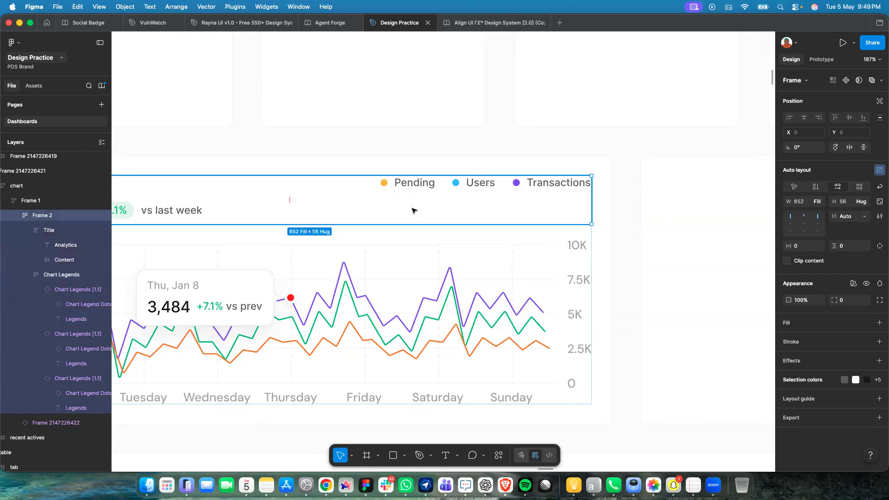
Copy the sidebar's Analytics icon and label into the chart card's header row, wrapped in one auto layout frame after the legends.
scroll(414, 210, down, 10)
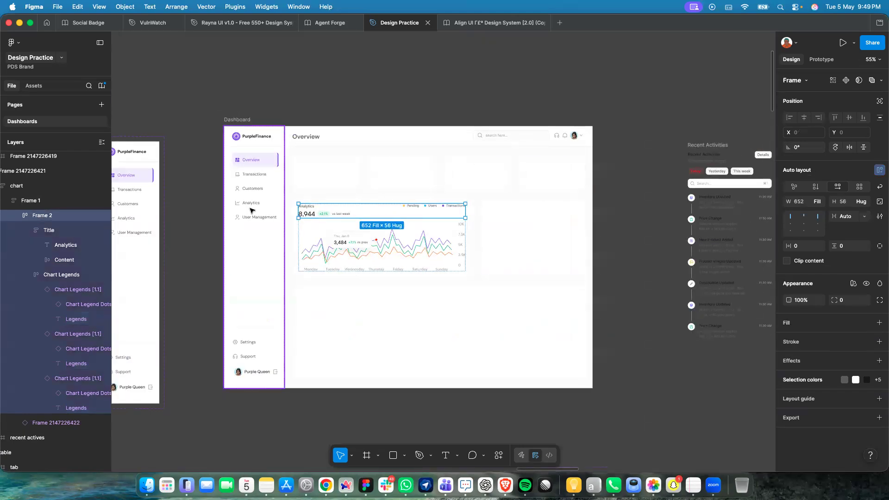
scroll(250, 210, up, 8)
click(239, 193)
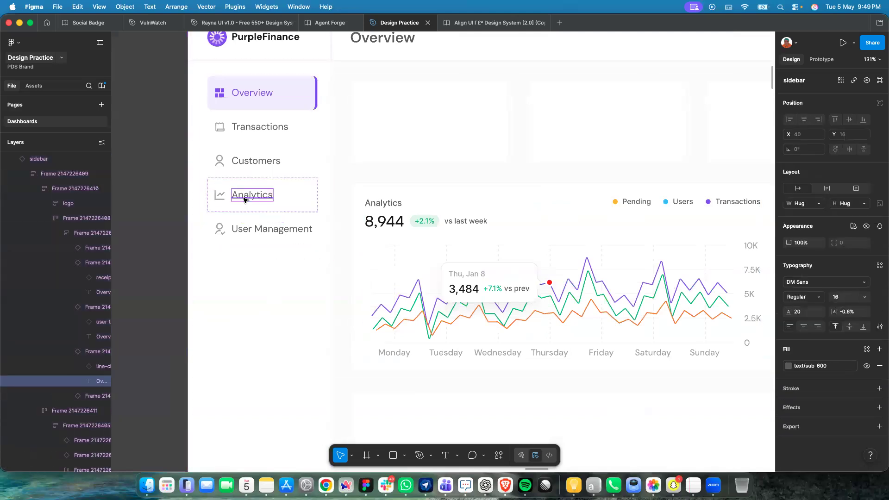
shift+click(221, 201)
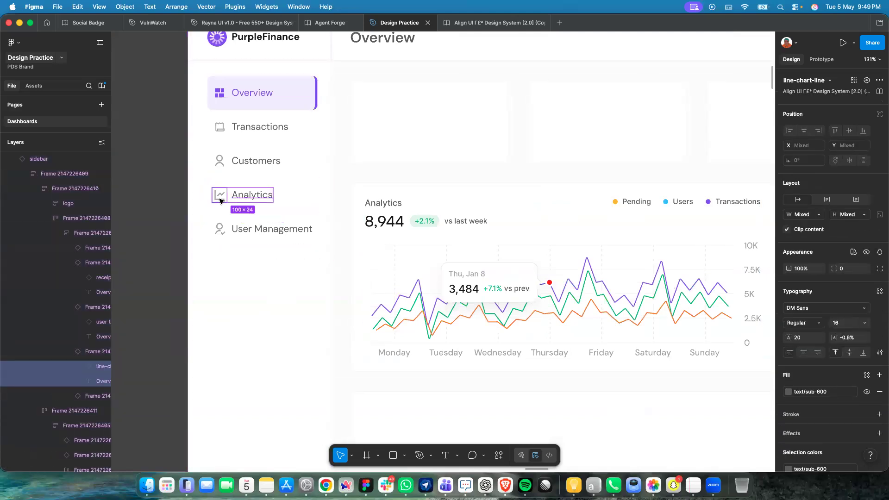
scroll(221, 201, right, 10)
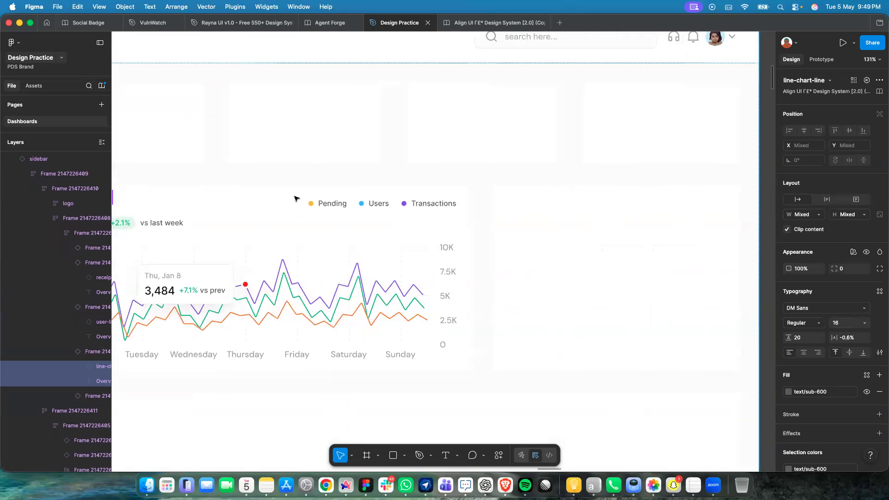
click(370, 211)
double_click(370, 211)
double_click(370, 210)
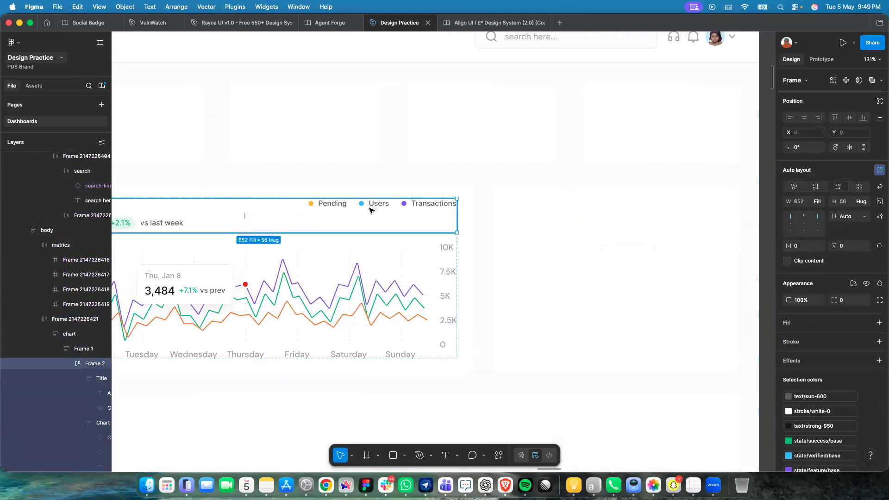
key(cmd+v)
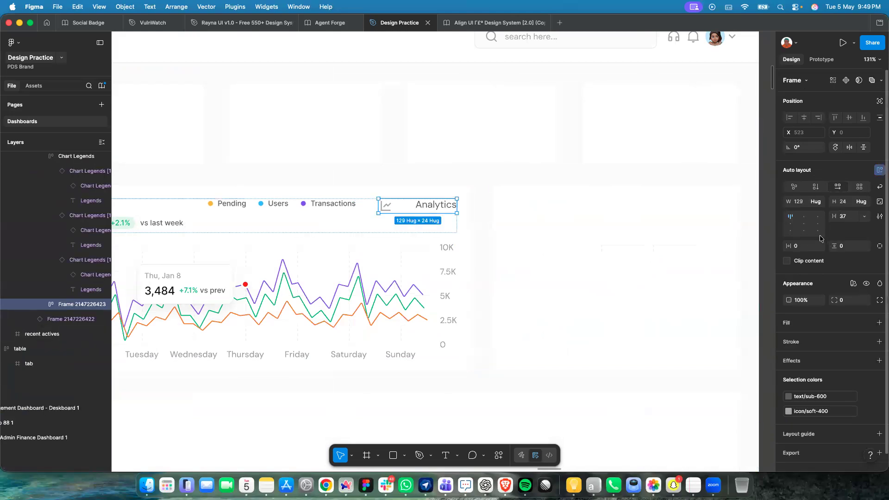
Set the pasted Analytics frame's item gap to 8 and its horizontal and vertical padding to 8.
click(863, 217)
click(855, 243)
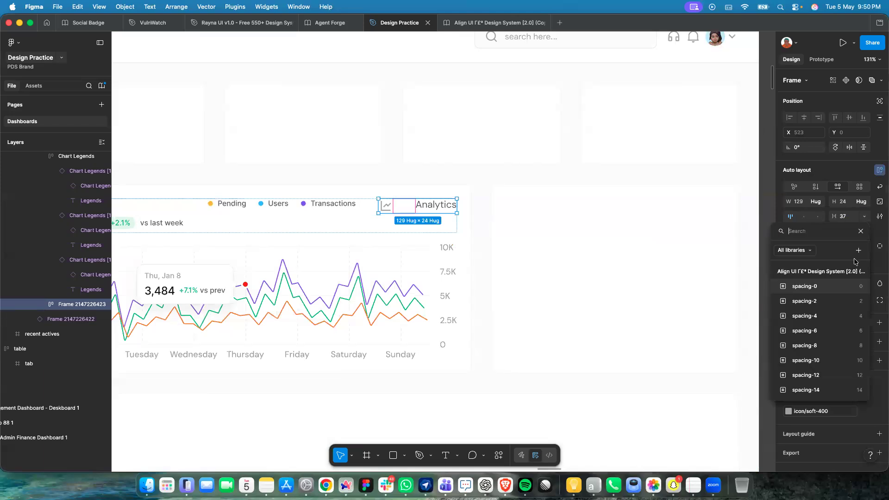
click(853, 344)
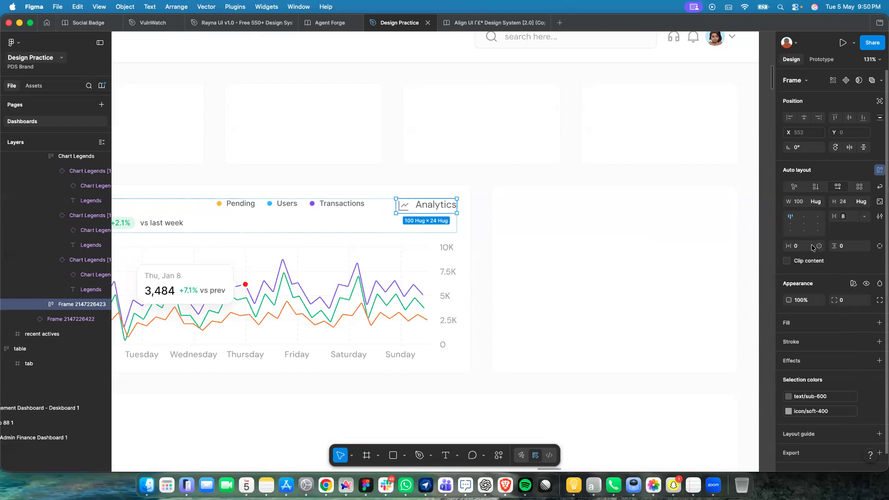
click(833, 250)
click(865, 247)
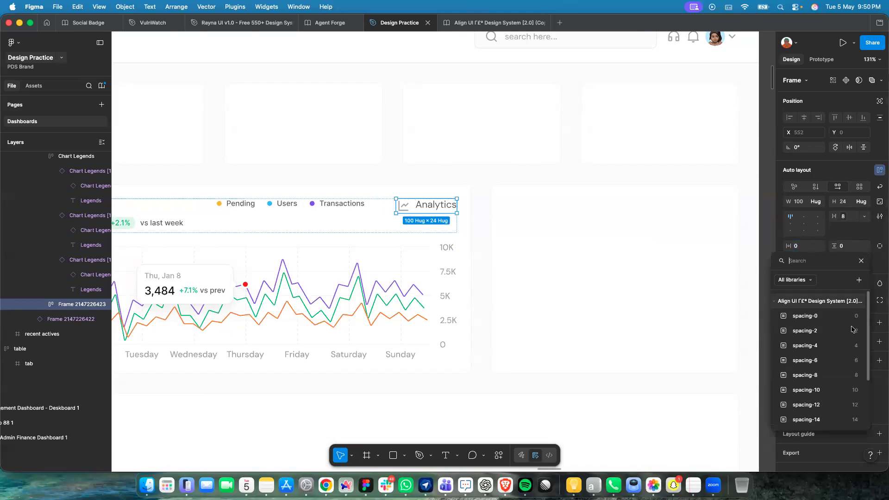
click(842, 376)
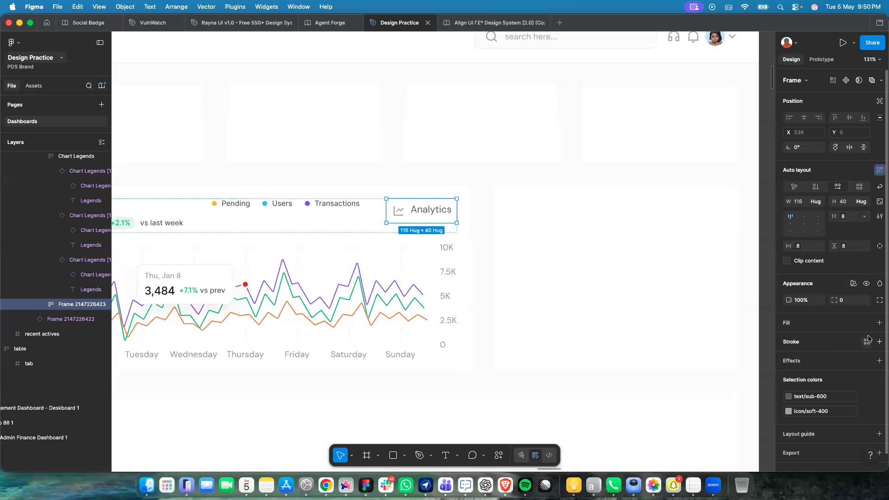
Give the pasted Analytics frame a stroke/soft-200 outline and an 8 corner radius.
click(867, 341)
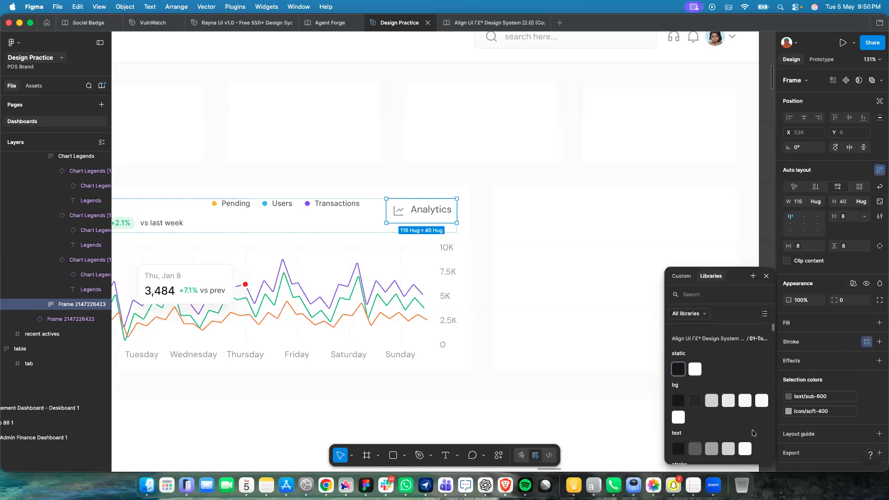
scroll(753, 433, down, 3)
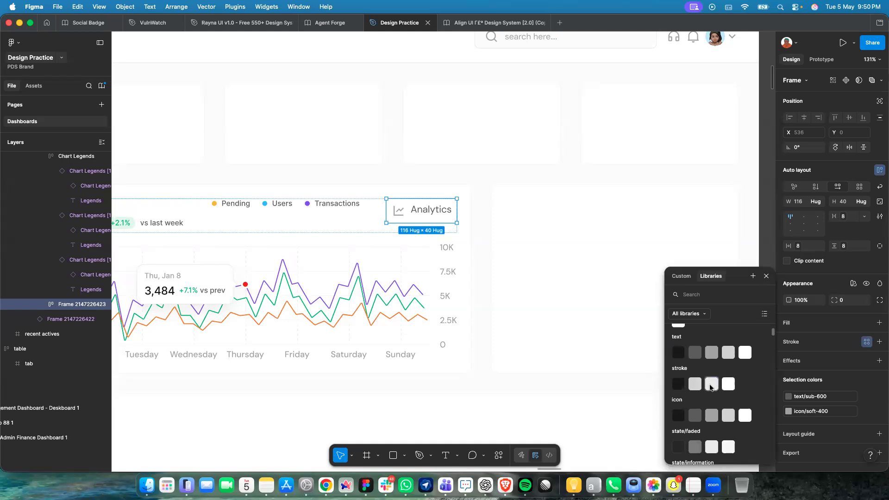
click(712, 384)
click(866, 301)
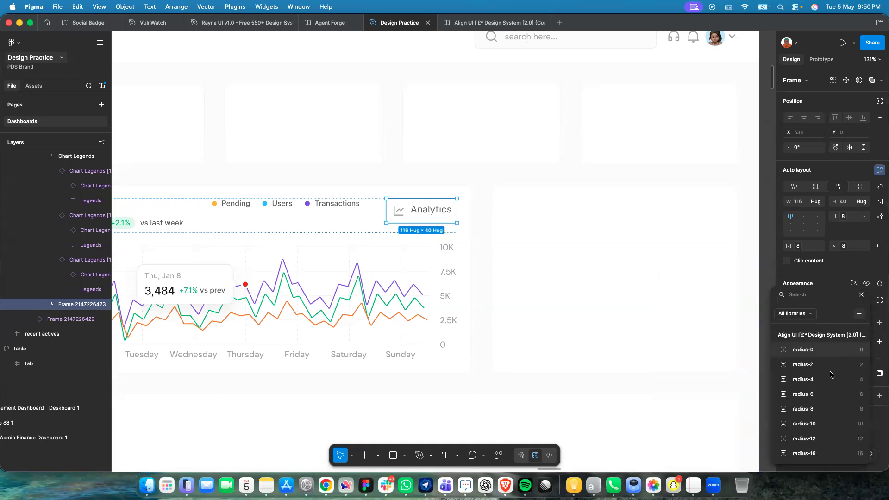
scroll(827, 375, down, 2)
click(826, 370)
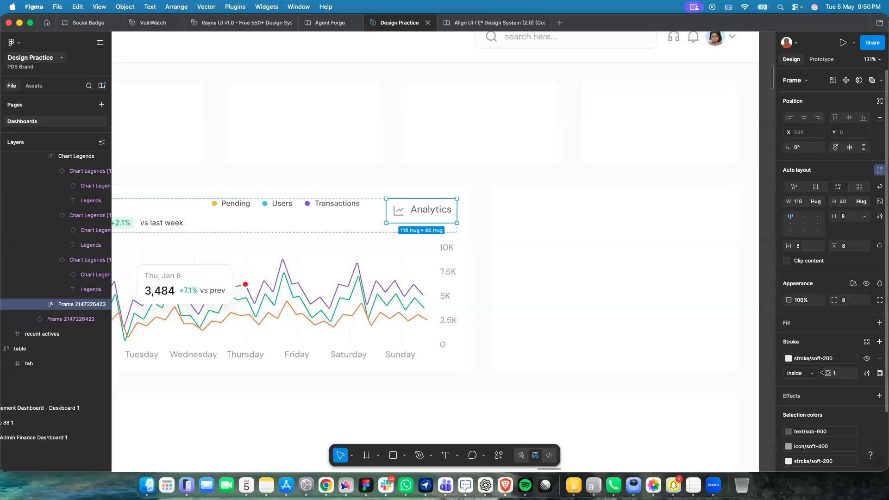
Swap the framed line-chart icon for arrow-down-s-line and move it after the label.
double_click(395, 214)
click(828, 80)
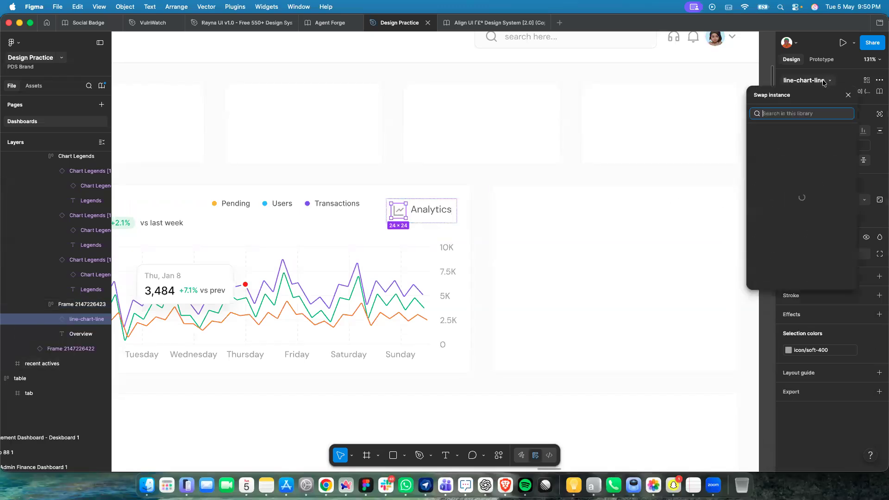
text(arrow)
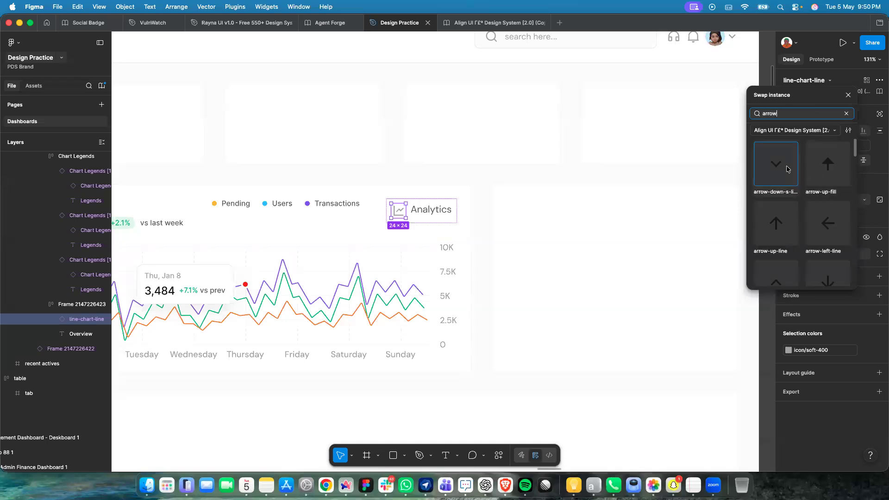
click(790, 177)
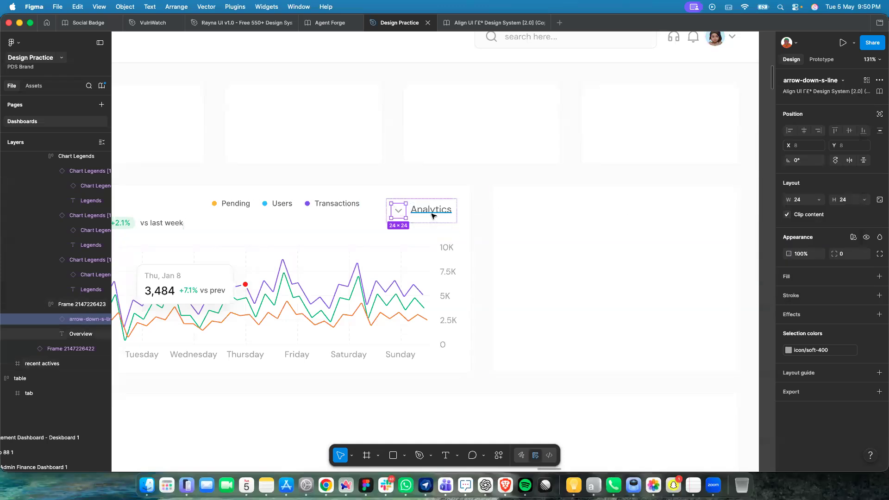
key(Right)
Replace the label text beside the down arrow with "Weekly".
double_click(410, 208)
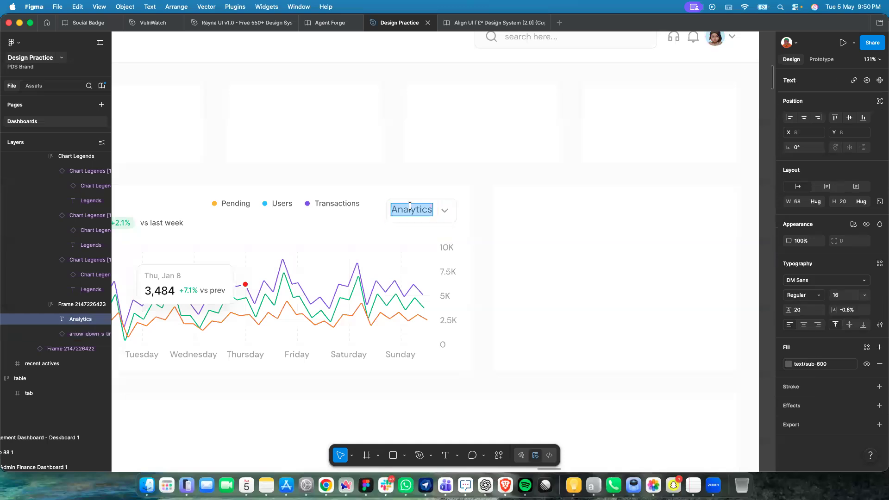
scroll(410, 209, left, 5)
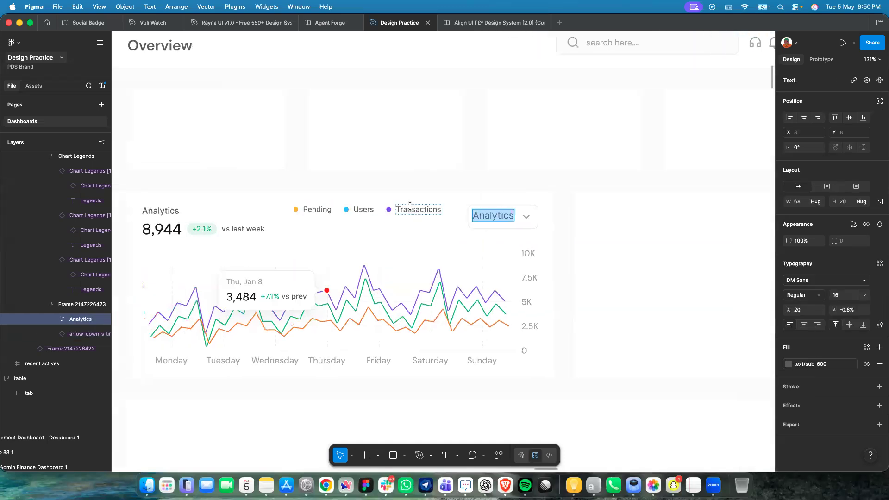
text(W)
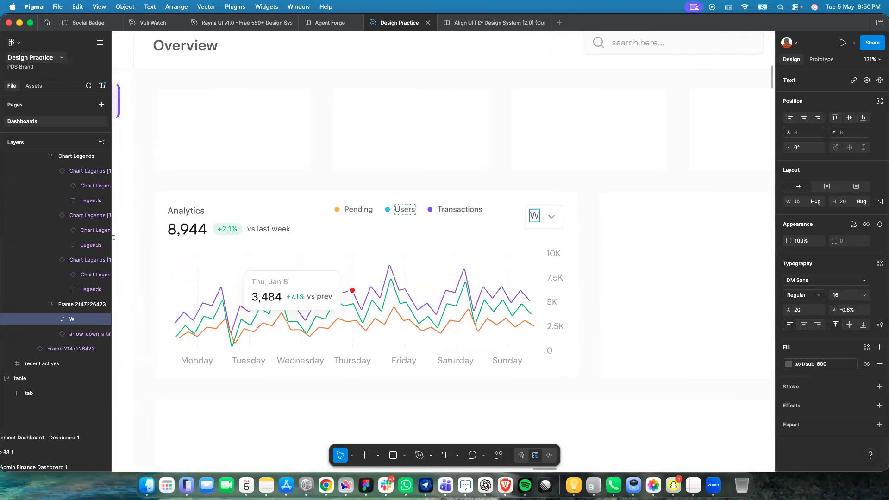
text(eekly)
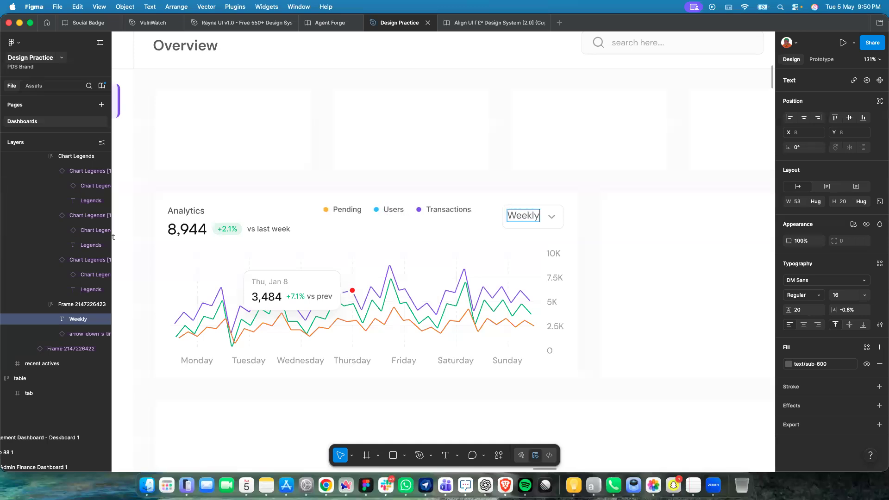
key(Escape)
Align the contents of the Weekly dropdown frame to the left and vertically centred.
scroll(552, 221, up, 3)
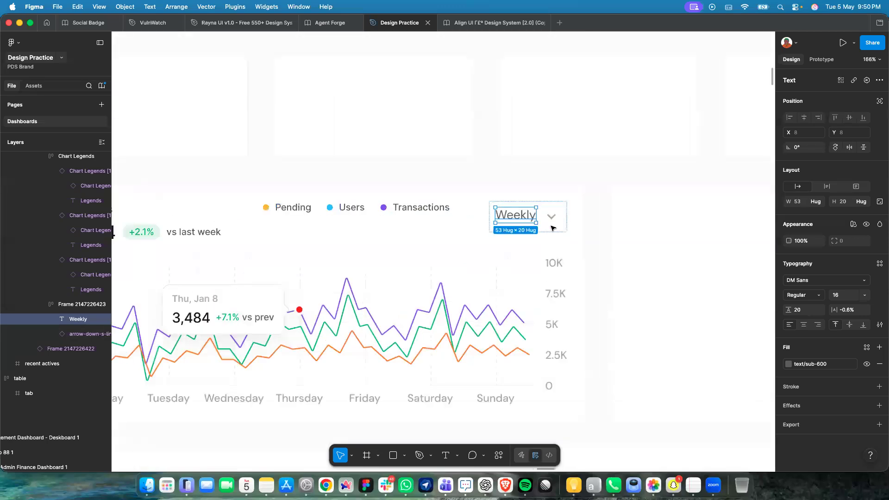
click(551, 240)
click(549, 225)
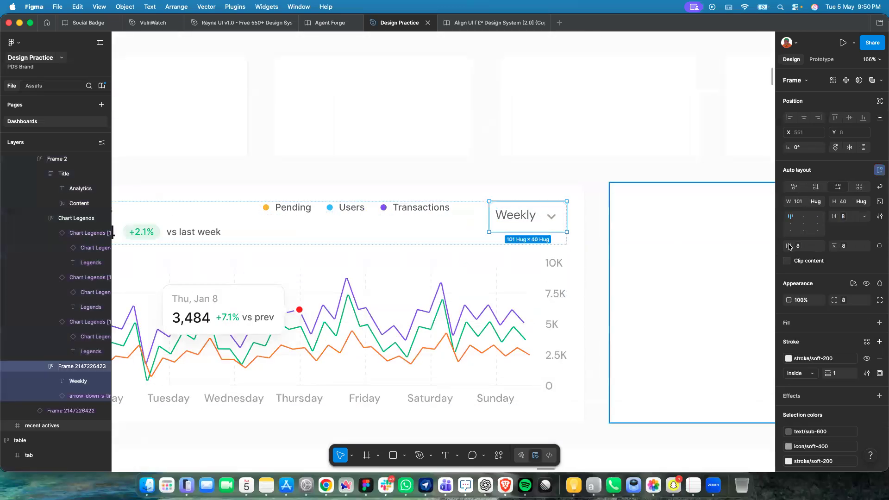
click(790, 224)
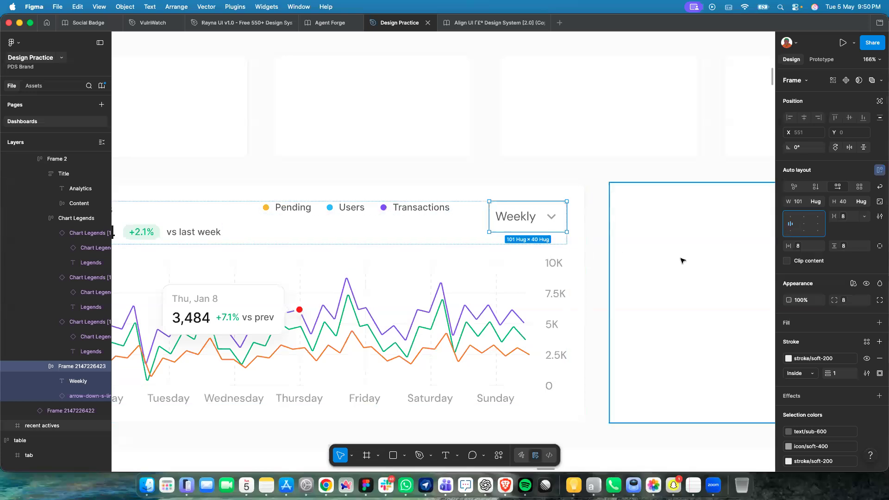
Wrap the Chart Legends and the Weekly dropdown in one auto layout frame and align its items left and vertically centred.
scroll(511, 221, up, 5)
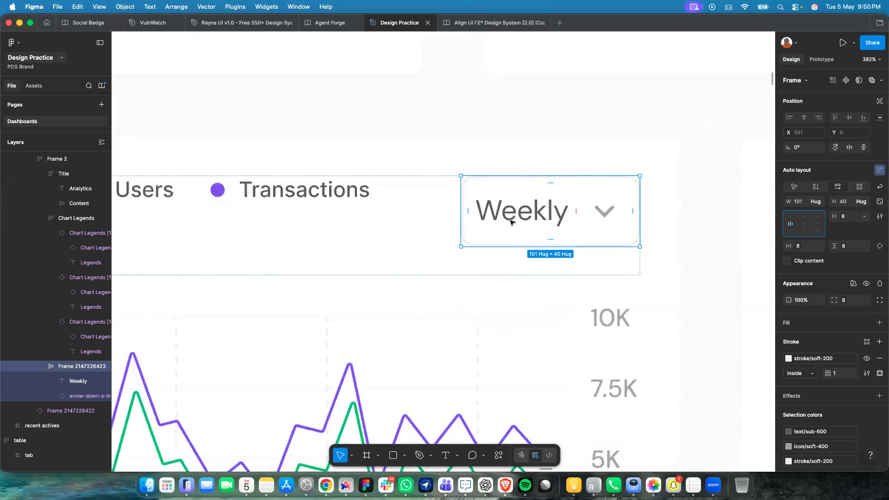
scroll(397, 218, down, 5)
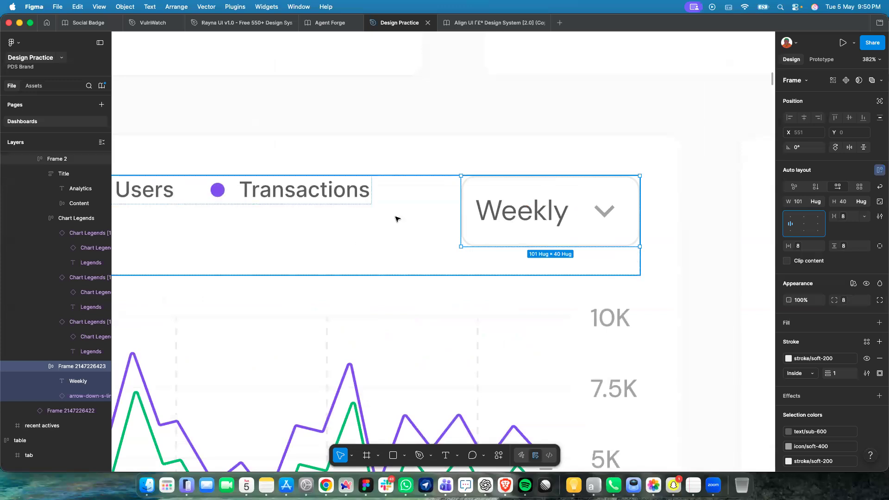
click(412, 213)
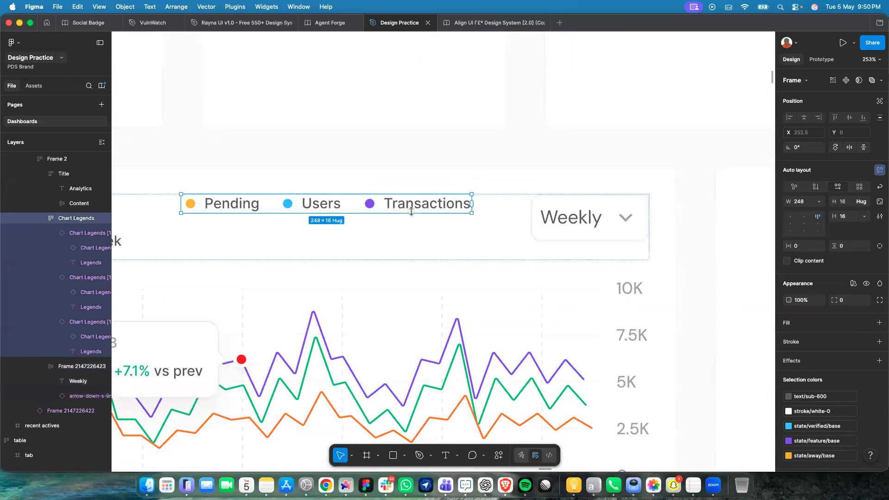
shift+click(545, 224)
key(shift+a)
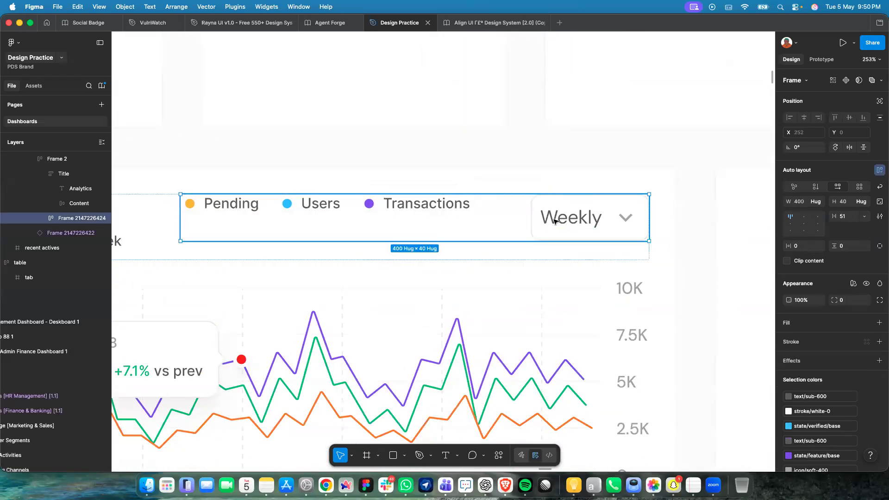
click(791, 225)
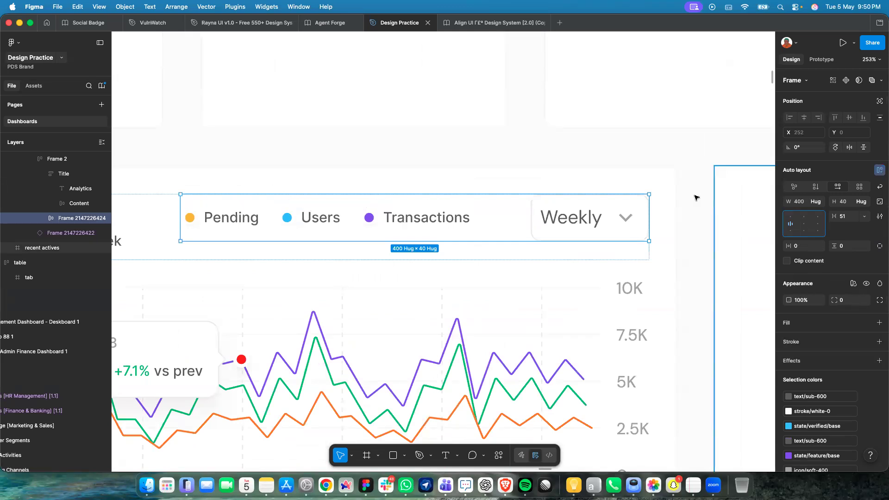
Set the Weekly dropdown frame's vertical padding to the spacing-4 variable.
click(591, 225)
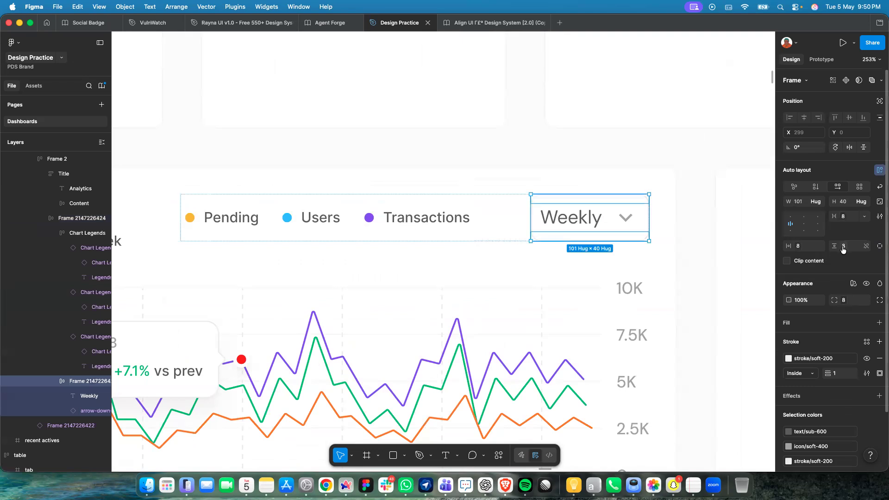
click(865, 246)
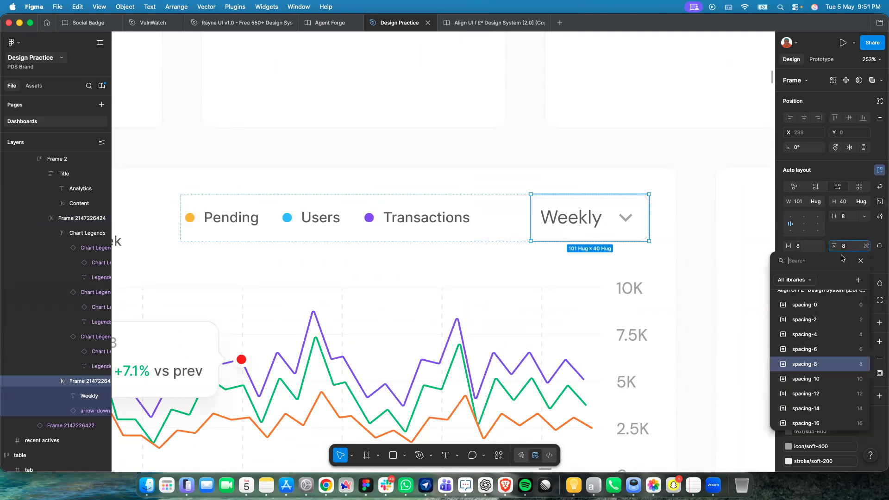
click(816, 333)
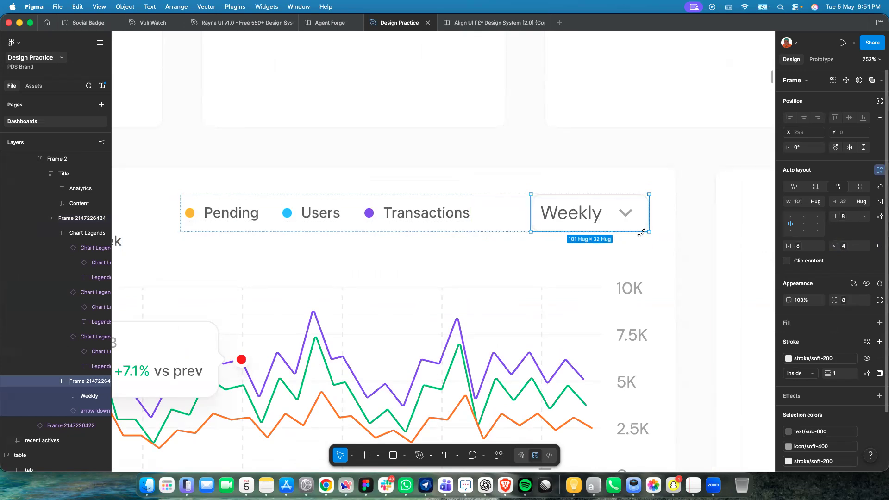
Set the gap between the chart legends and the Weekly dropdown to the spacing-24 variable.
click(503, 216)
click(506, 215)
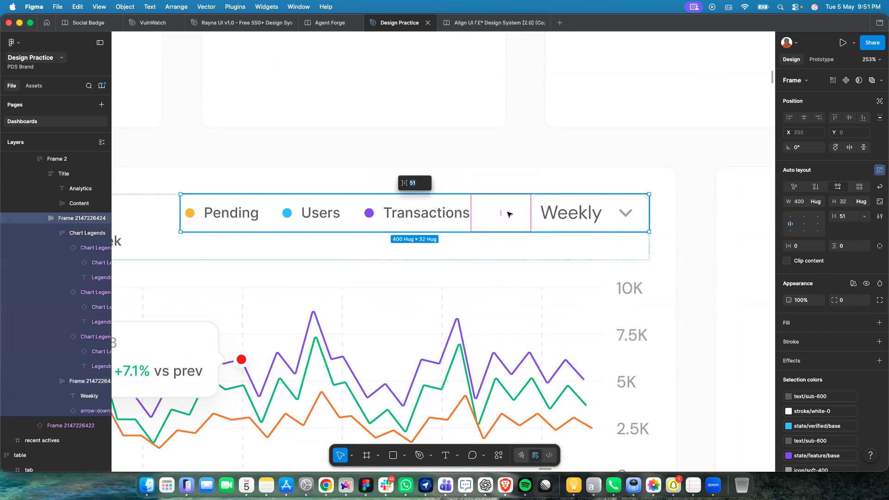
click(864, 218)
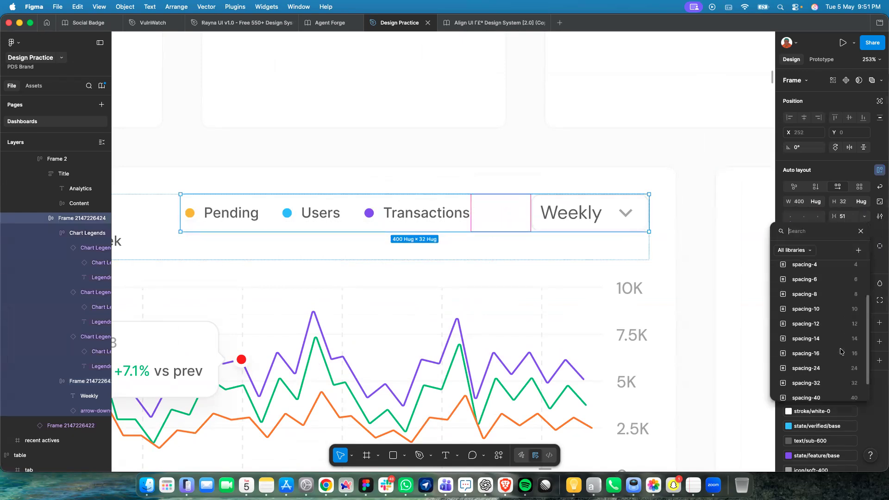
click(841, 351)
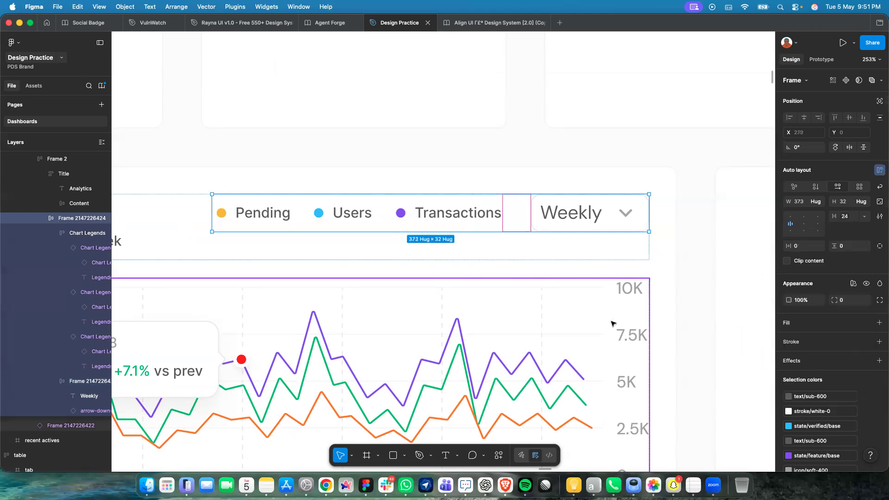
Review the finished chart card alongside the empty recent actives card and the rest of the dashboard layout.
click(539, 338)
scroll(539, 338, down, 5)
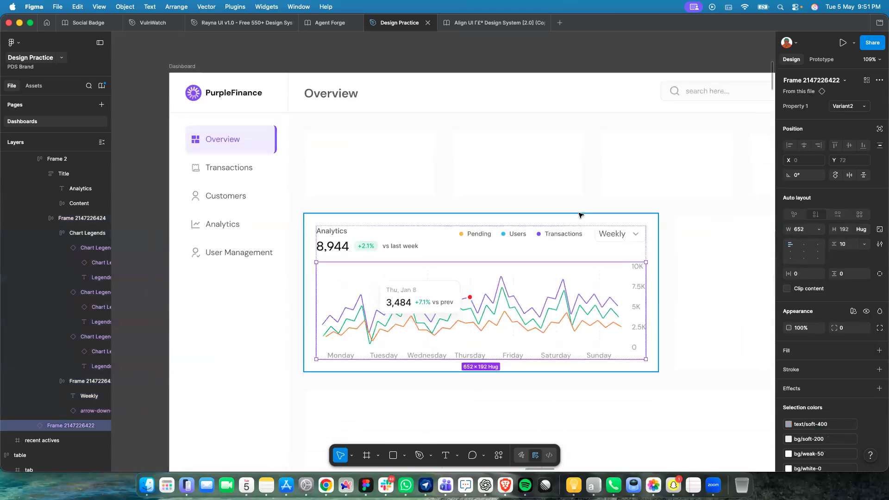
click(580, 215)
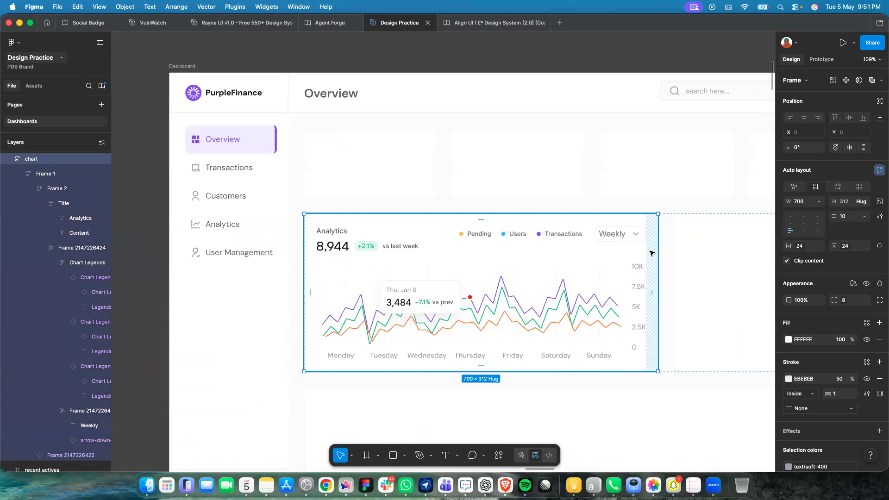
scroll(661, 220, right, 5)
click(633, 241)
scroll(633, 241, down, 5)
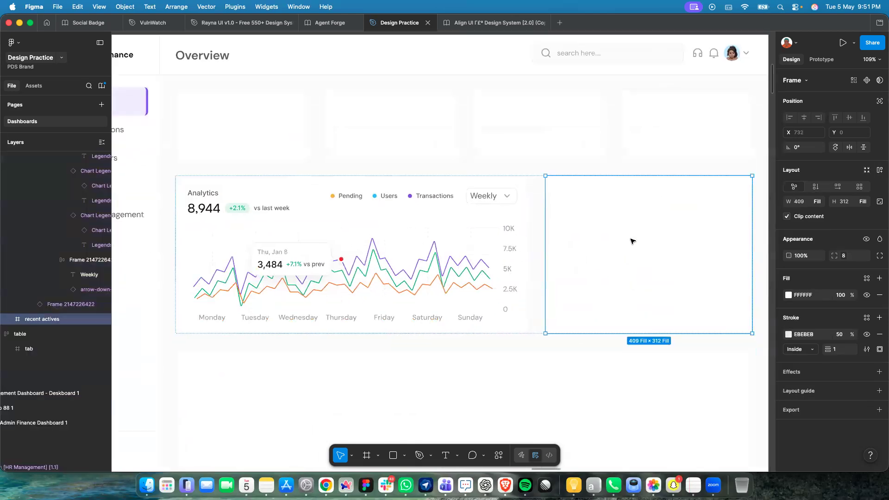
scroll(560, 248, up, 5)
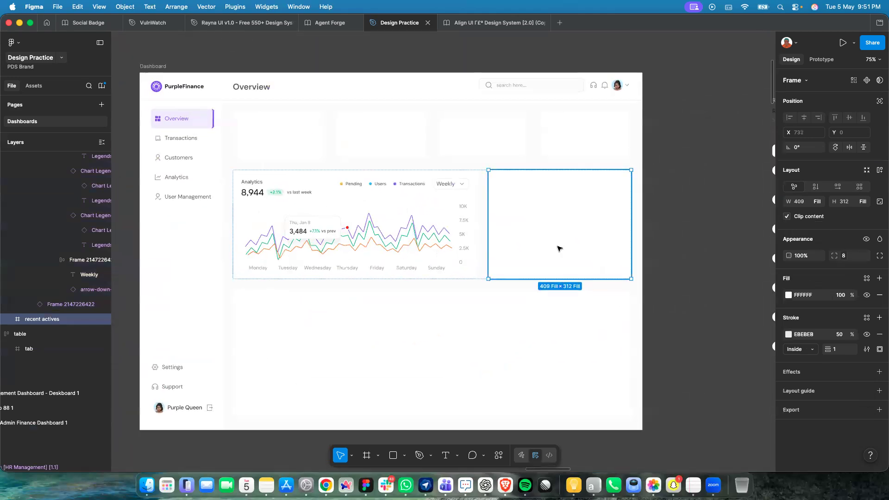
scroll(560, 248, left, 5)
scroll(559, 248, up, 2)
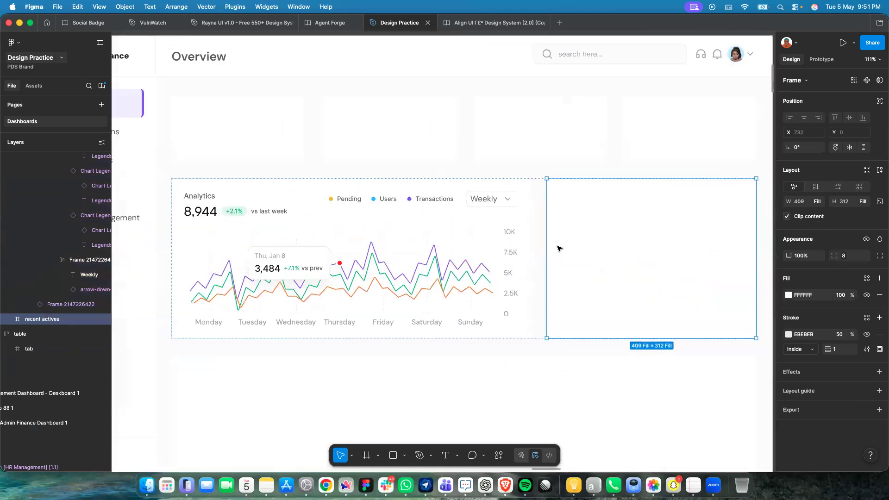
scroll(287, 159, left, 5)
scroll(287, 159, up, 2)
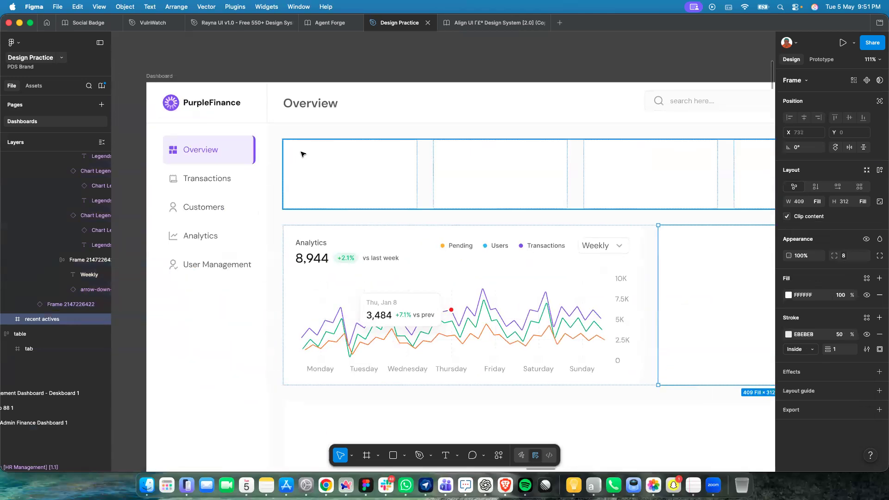
Copy the chart card's Title block into the first metrics card and place it near the lower left, at about X 11, Y 63.
click(314, 261)
double_click(314, 261)
double_click(314, 262)
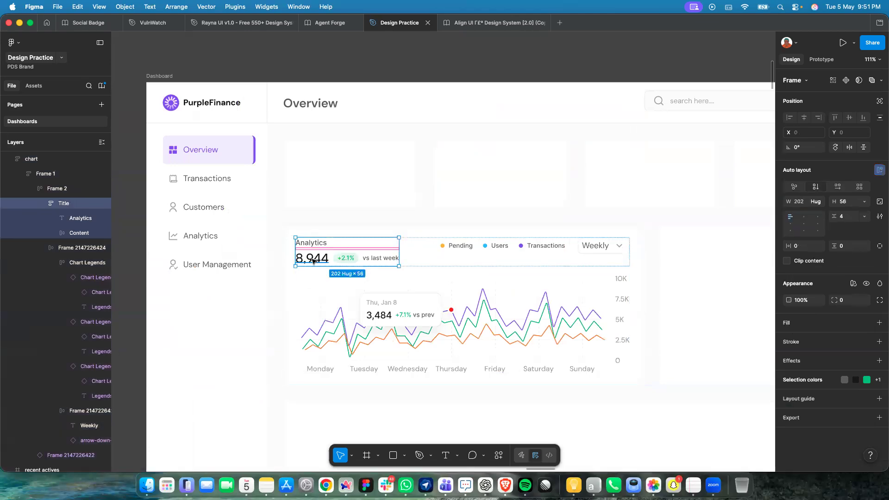
scroll(334, 245, up, 2)
click(342, 241)
double_click(341, 241)
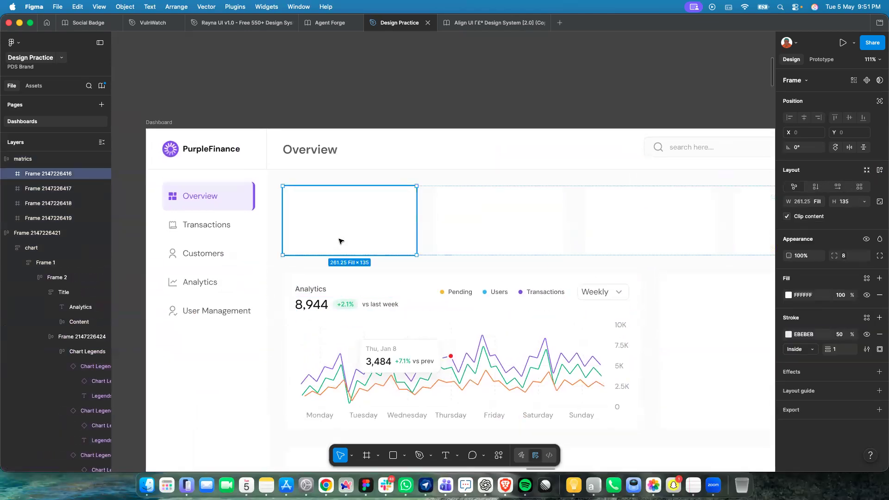
double_click(341, 242)
scroll(343, 241, up, 5)
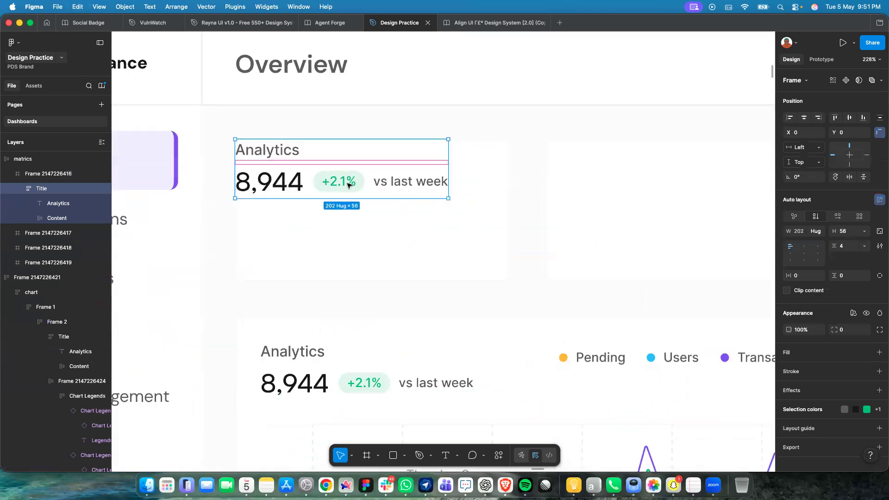
drag(358, 249, 357, 250)
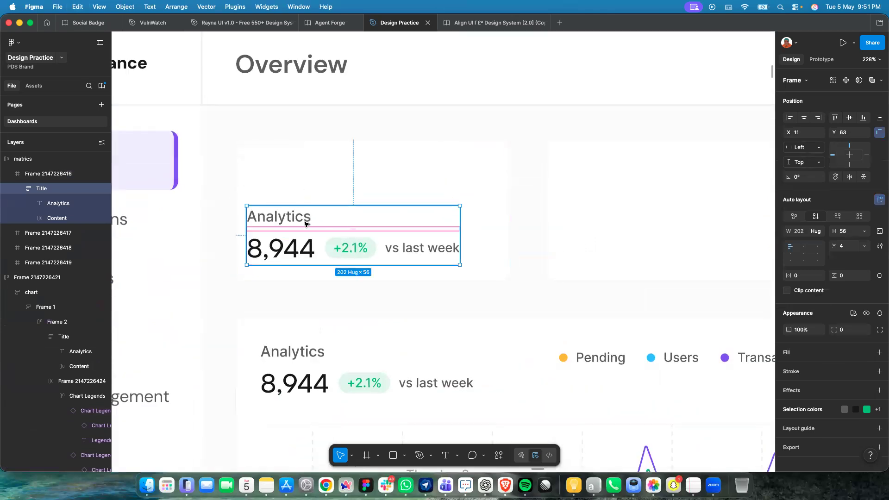
Copy the sidebar's active Overview menu item into the first metrics card.
scroll(346, 429, down, 5)
scroll(340, 431, left, 2)
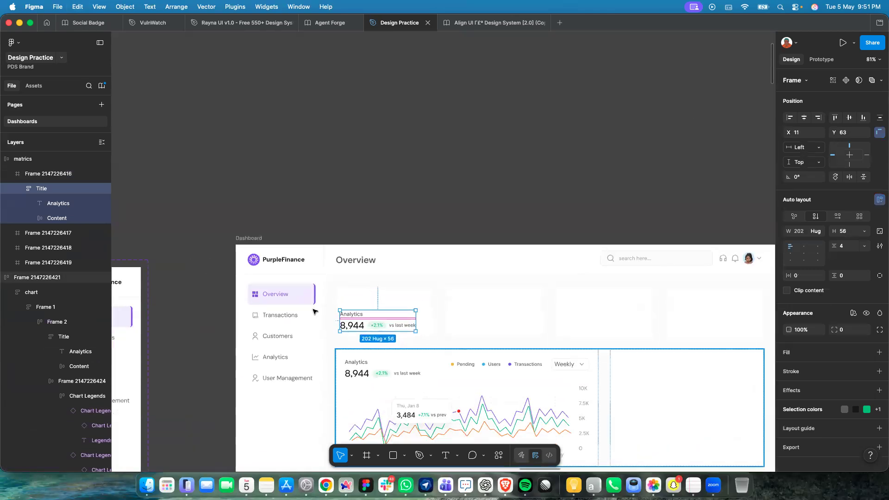
scroll(267, 308, up, 4)
click(249, 288)
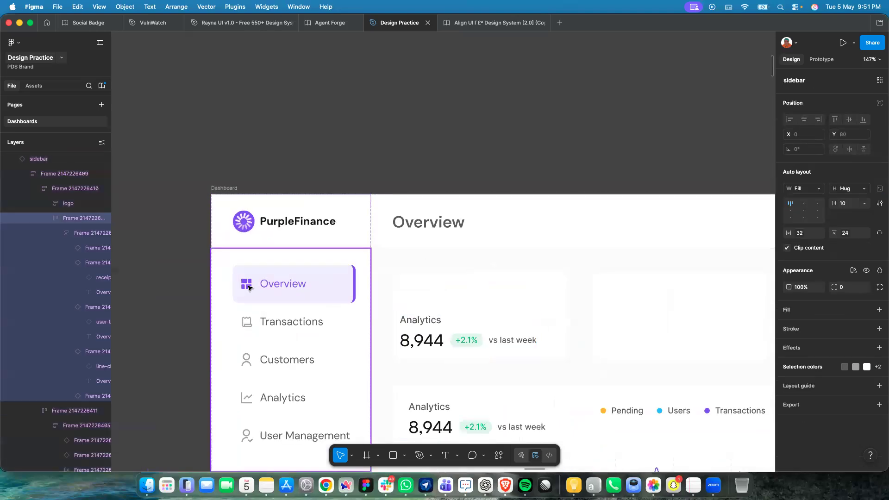
double_click(249, 288)
double_click(249, 288)
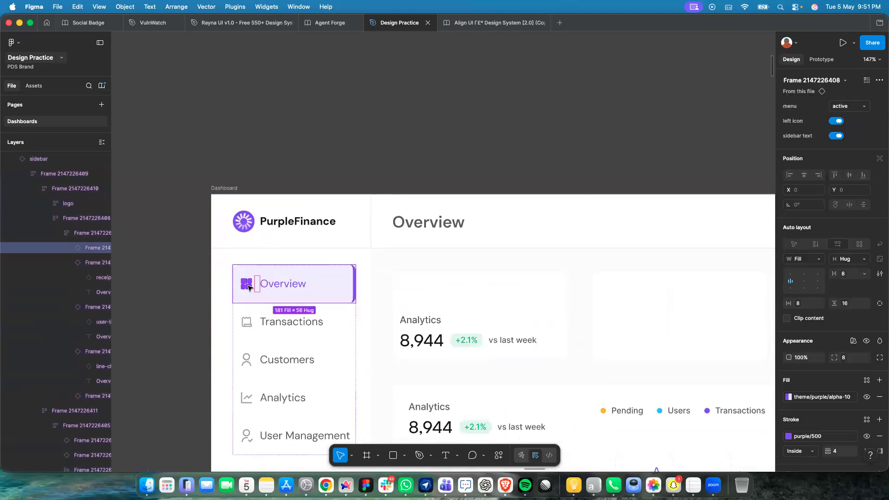
scroll(420, 292, up, 3)
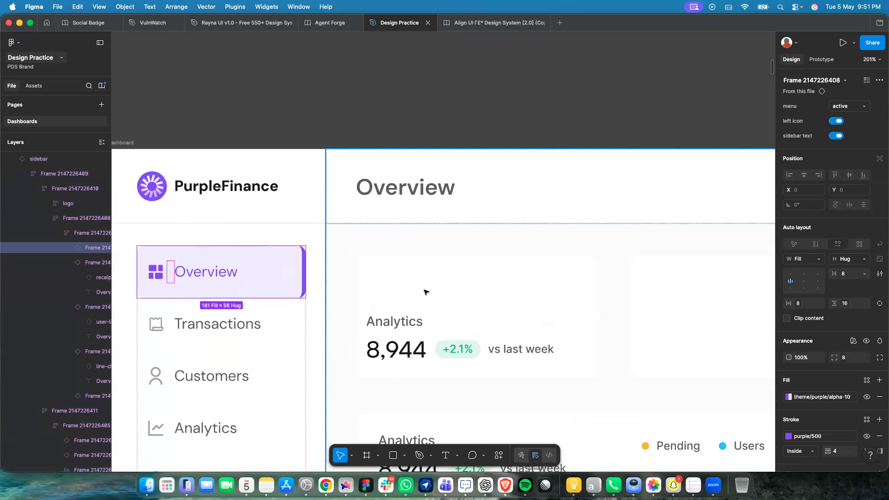
click(425, 292)
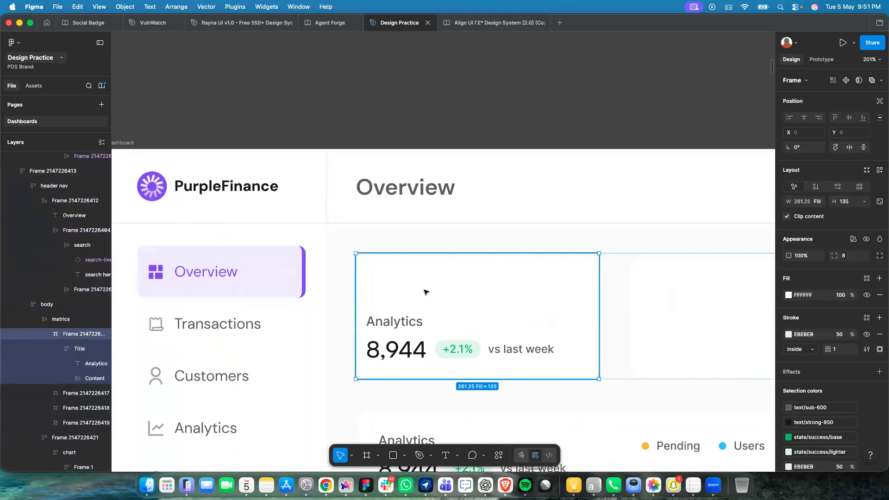
key(super+v)
Turn off the sidebar text property on the Overview item pasted in the first metrics card.
right_click(440, 290)
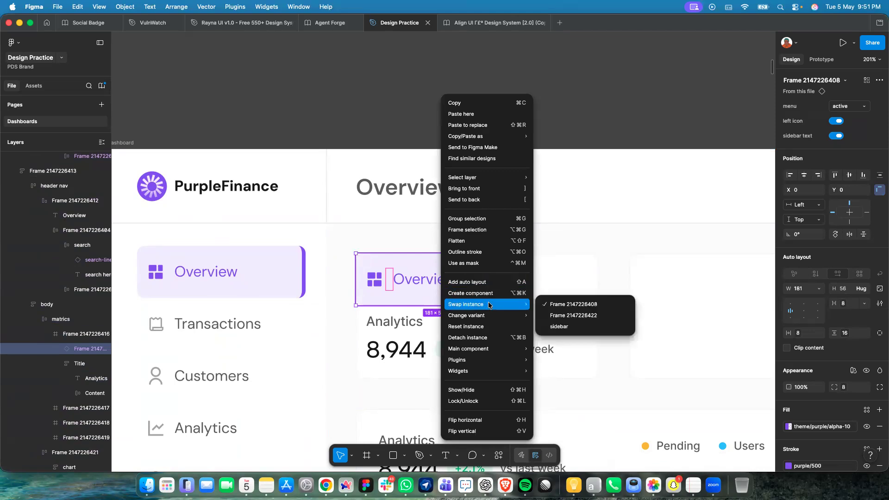
click(834, 139)
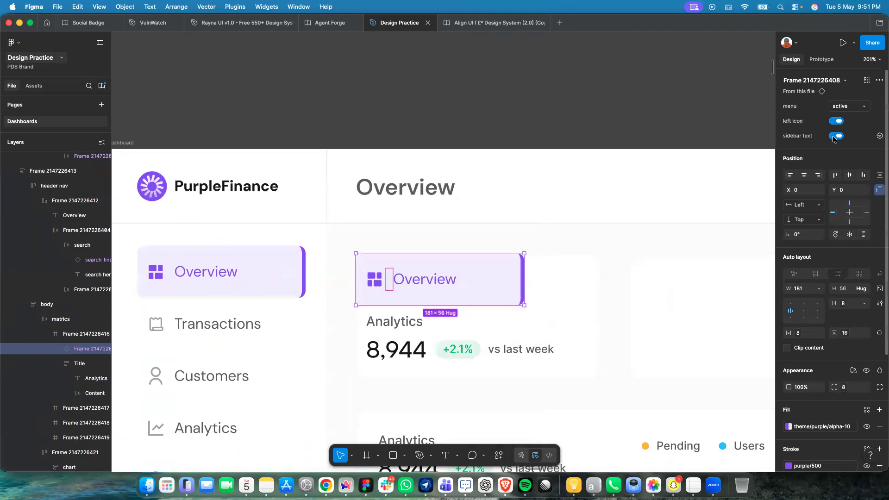
click(835, 136)
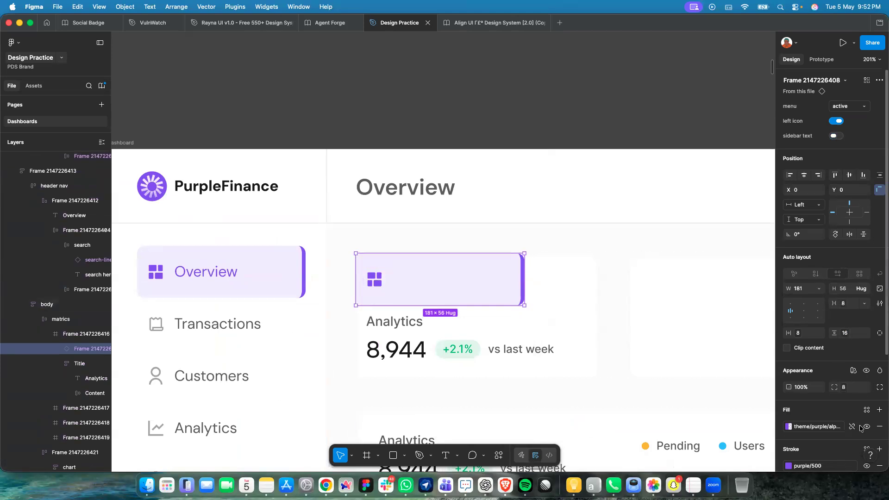
Remove the pasted menu item's purple/500 stroke and set its width to hug its contents.
scroll(864, 416, down, 3)
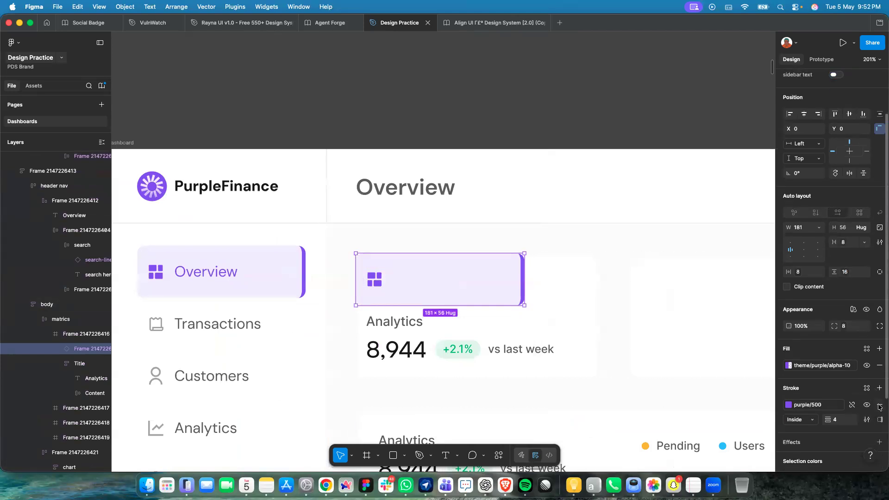
click(880, 407)
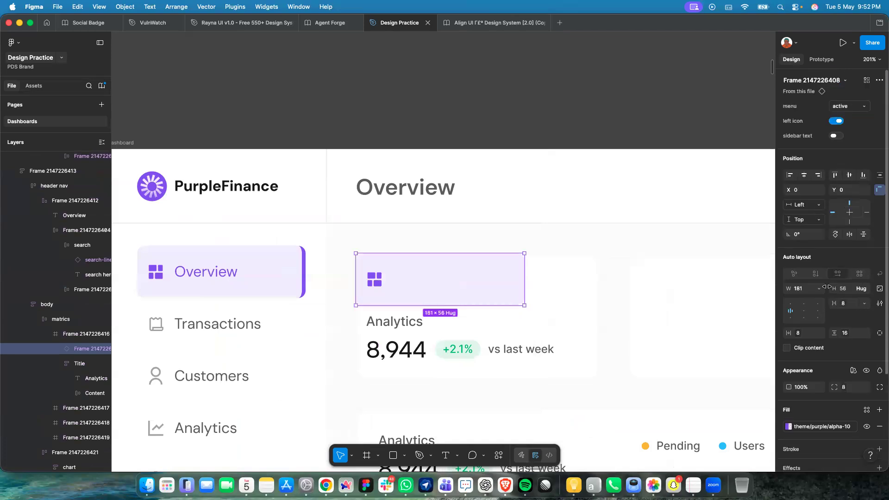
click(819, 289)
click(783, 297)
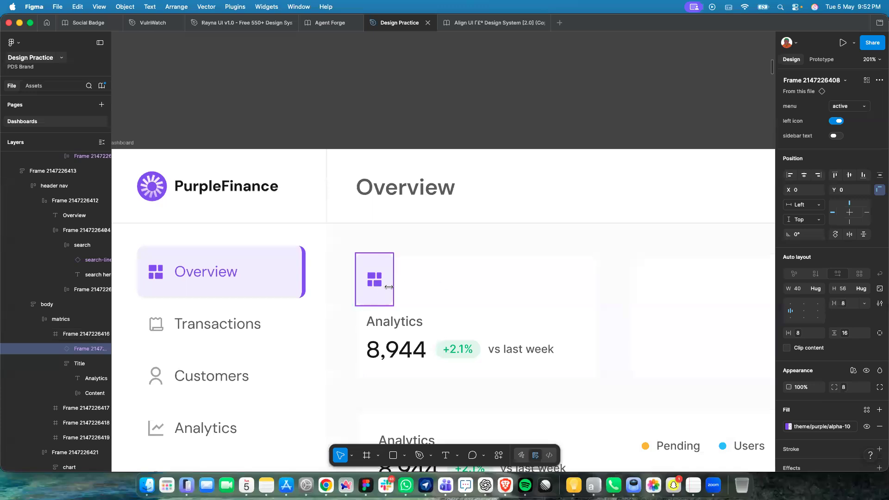
Set the metrics card icon tile's vertical padding to spacing-8 and place it near the card's upper left, at about X 14, Y 15.
click(415, 296)
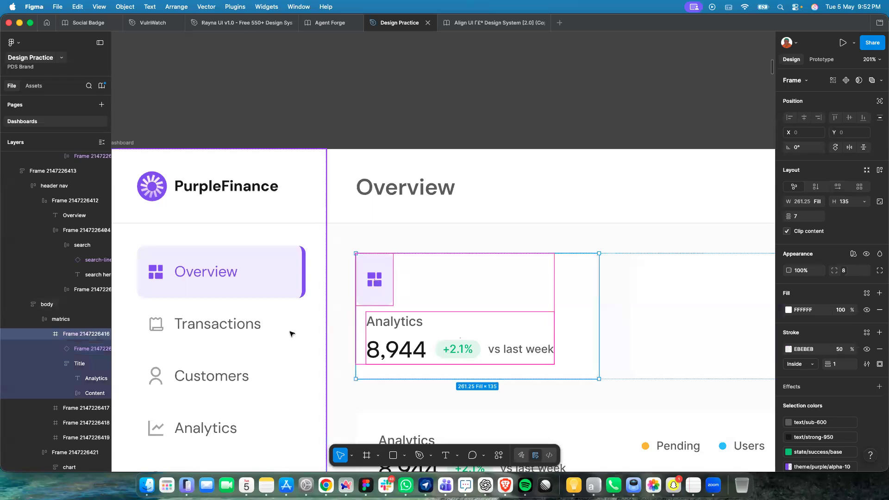
click(375, 283)
drag(391, 290, 491, 291)
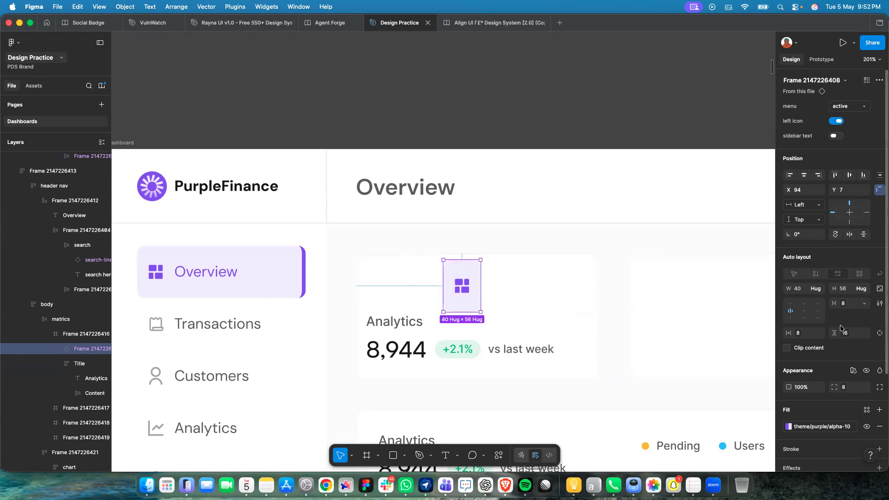
click(864, 333)
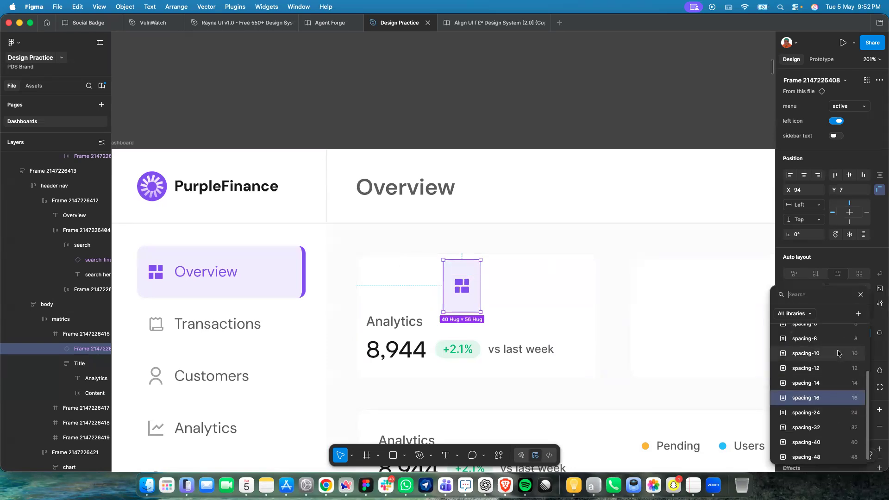
click(833, 338)
drag(466, 292, 391, 299)
click(431, 295)
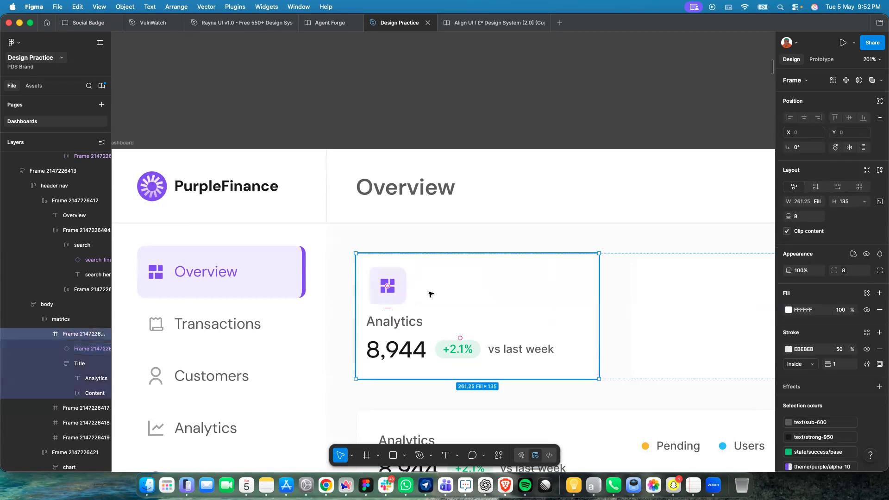
click(385, 299)
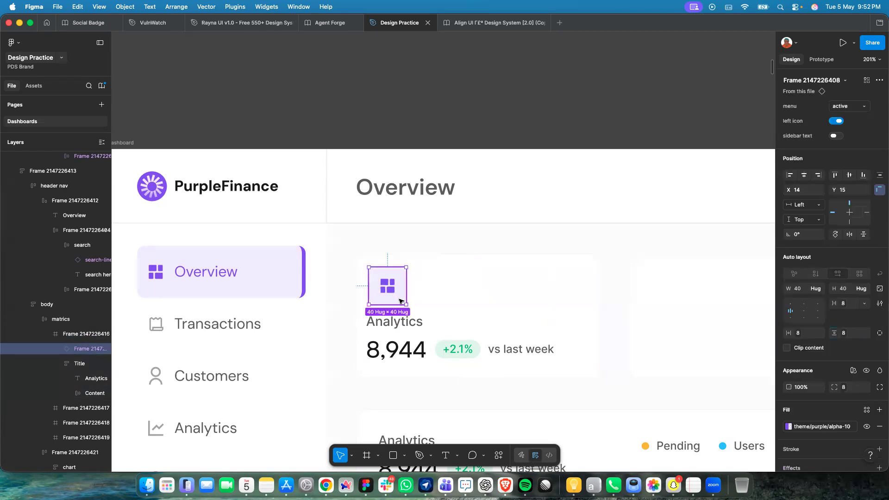
Move the Analytics label out of the Title block to beside the icon tile and narrow its text box to about 77 wide.
click(404, 333)
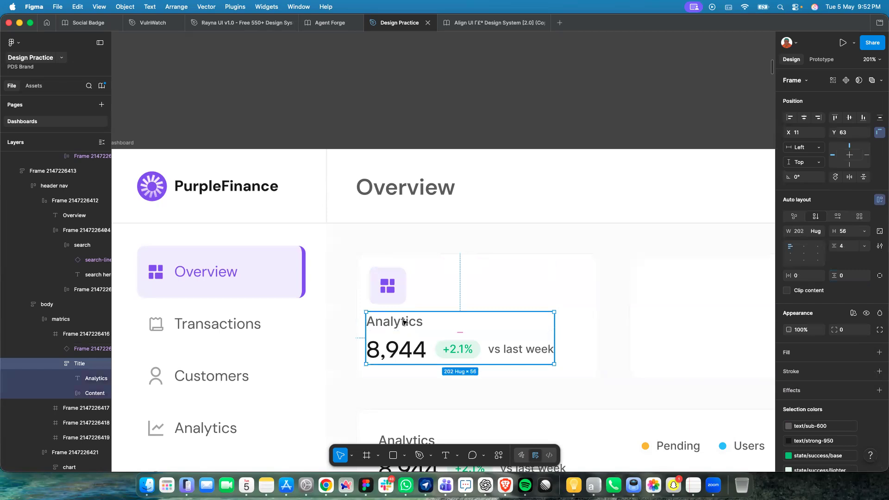
click(404, 322)
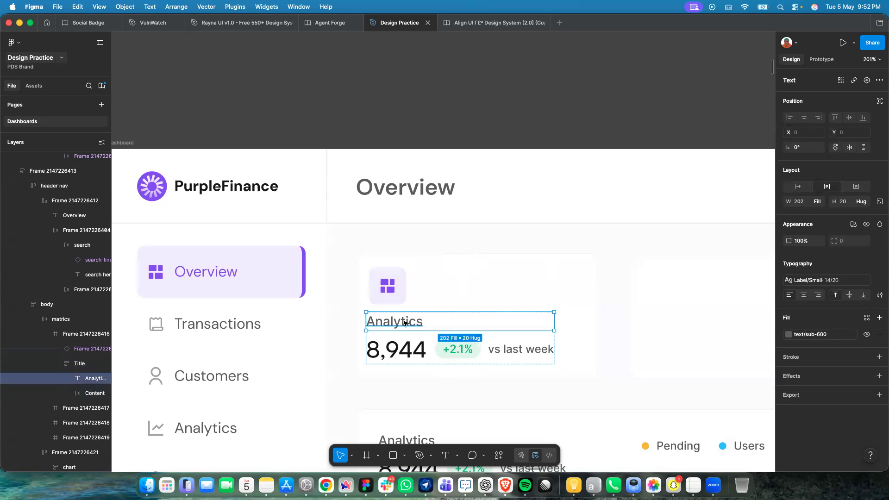
drag(408, 321, 455, 287)
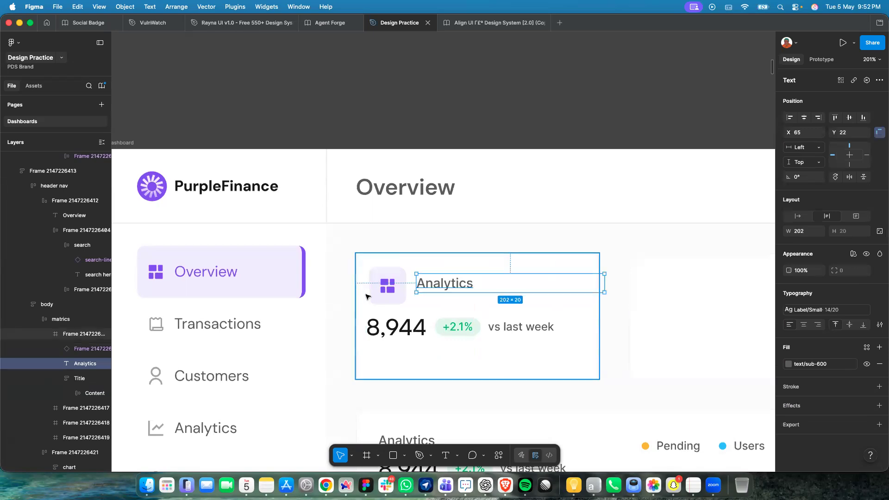
drag(605, 286, 488, 287)
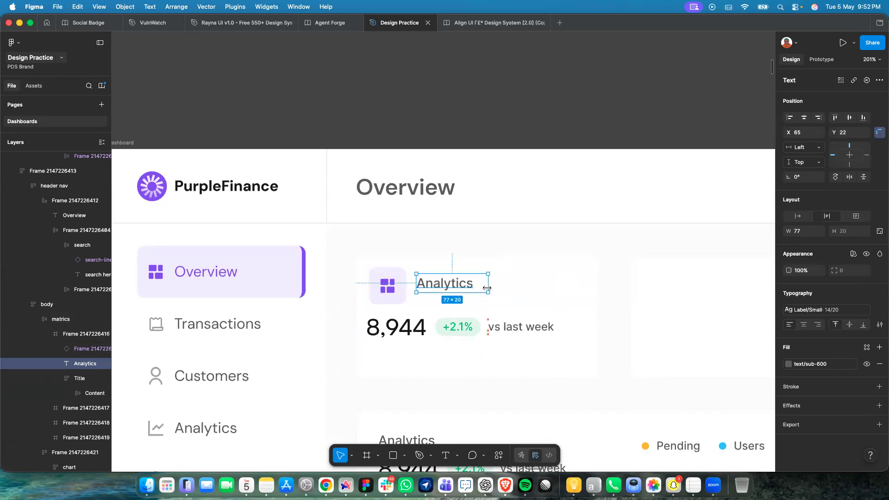
click(366, 296)
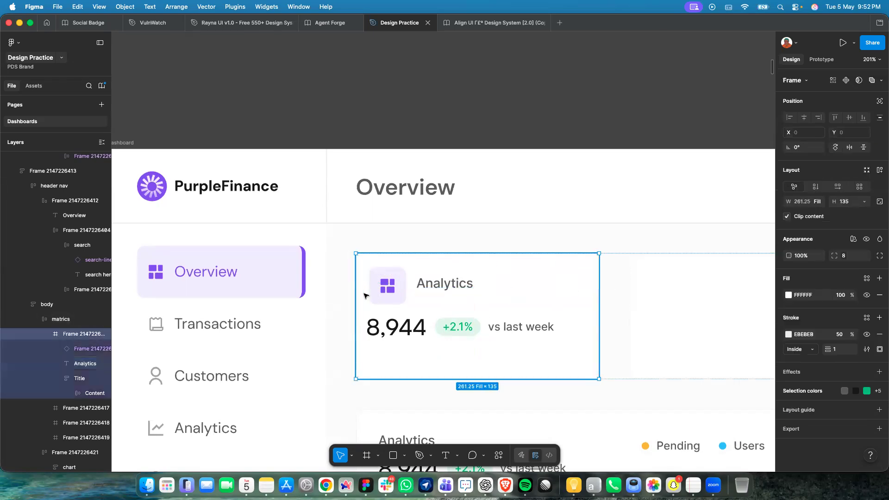
Wrap the icon tile and Analytics label in an auto layout with gap 8 and place it at about X 22, Y 14.
click(387, 292)
shift+click(428, 287)
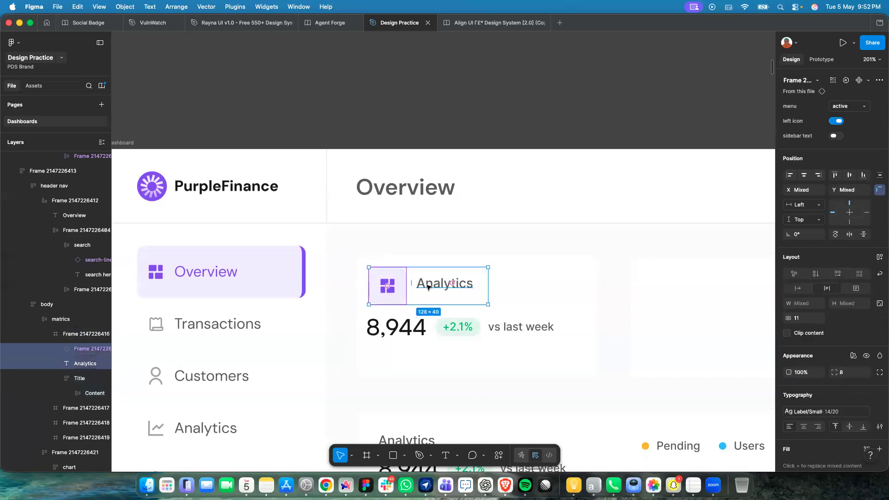
key(shift+a)
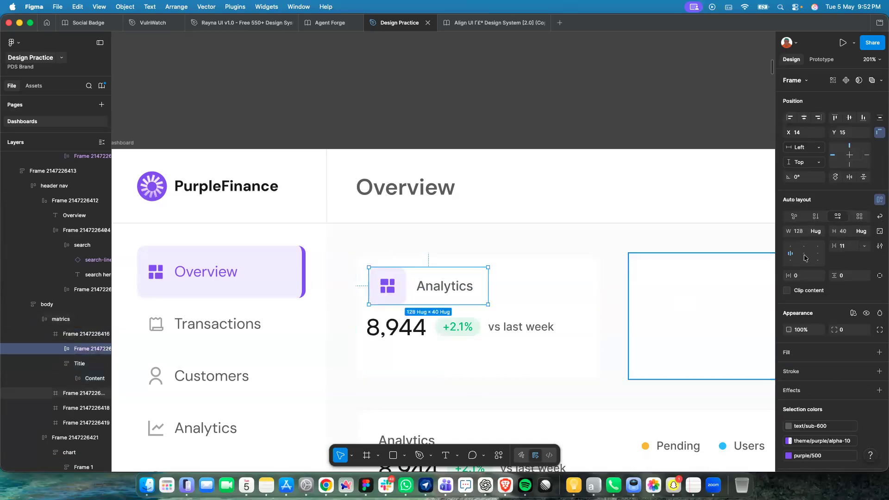
click(864, 246)
click(856, 275)
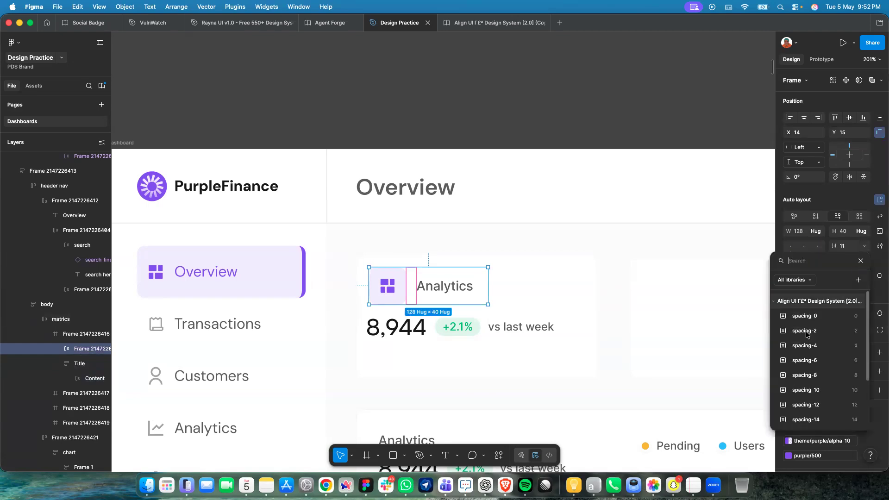
click(820, 361)
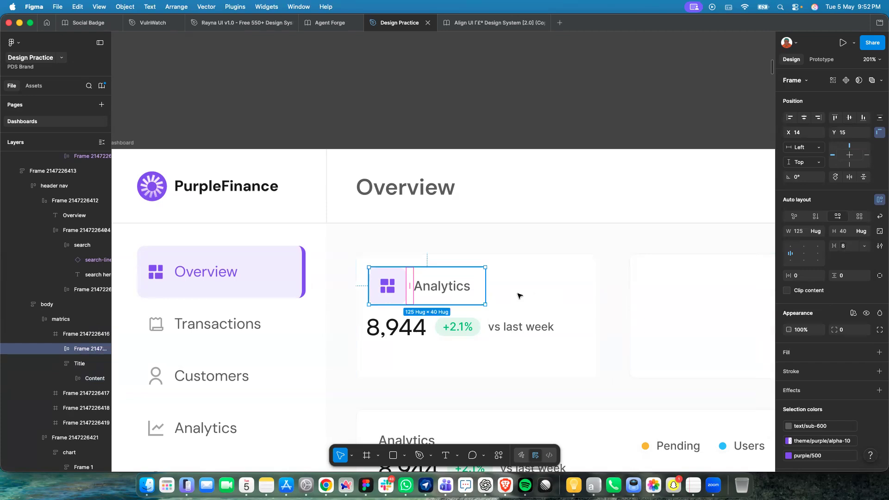
drag(453, 288, 463, 287)
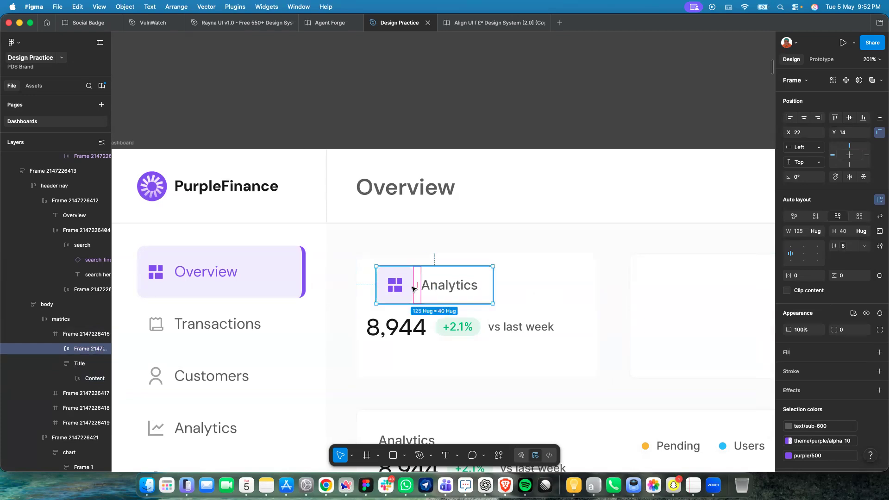
double_click(394, 292)
key(Tab)
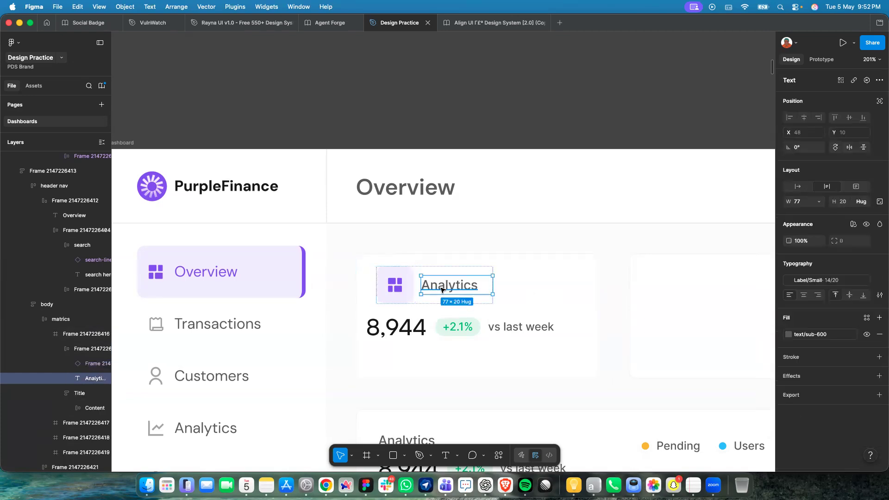
click(392, 296)
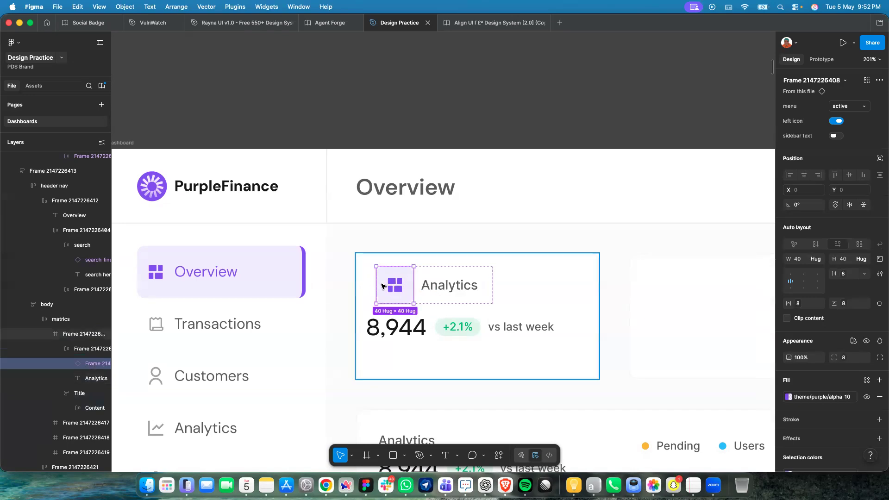
key(Tab)
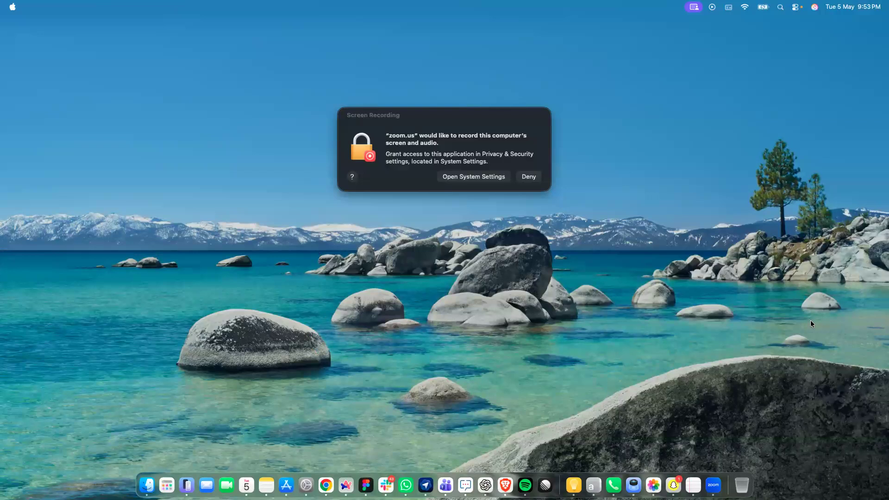
scroll(811, 321, left, 3)
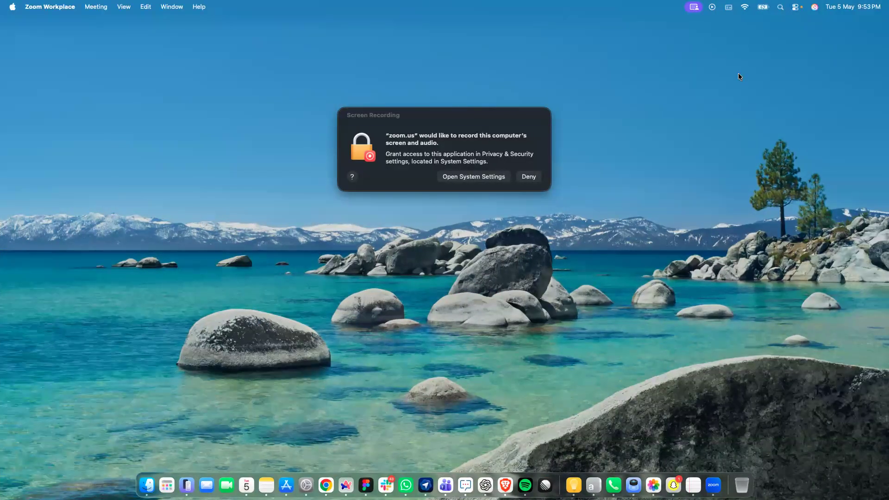
key(ctrl+Up)
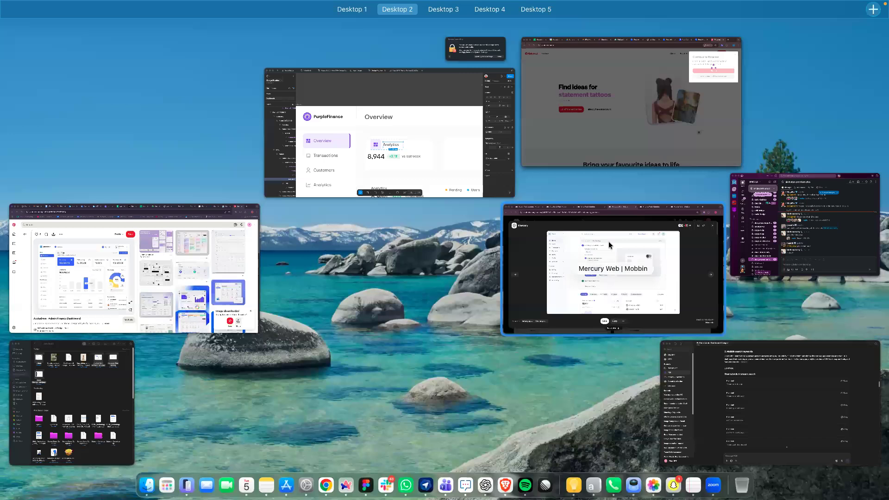
click(441, 171)
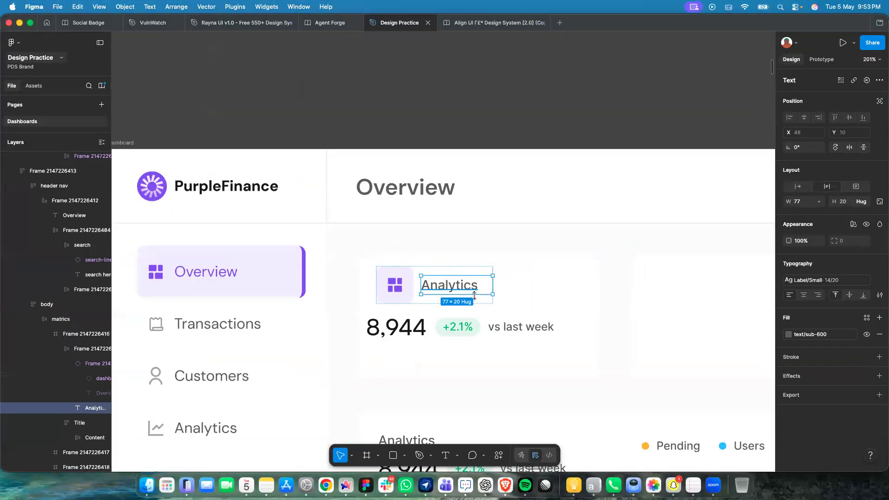
Wrap the metrics card's +2.1% badge and "vs last week" text in their own horizontal auto layout frame with a gap of 8.
click(455, 335)
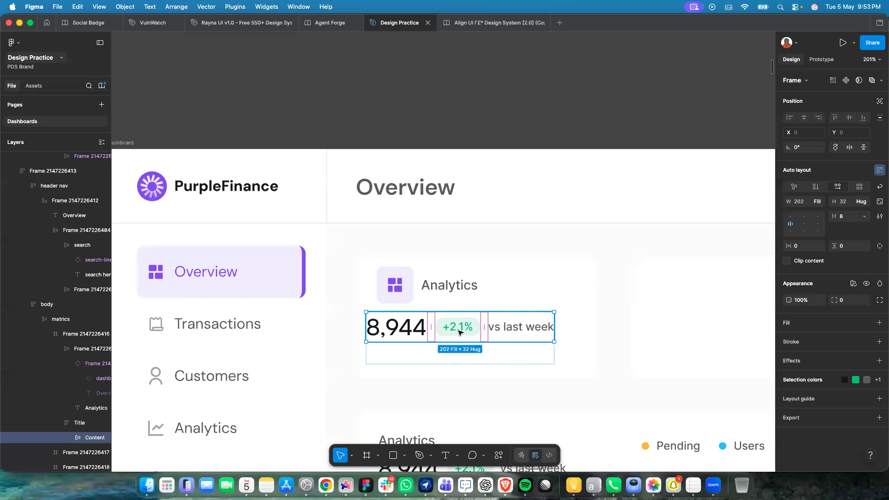
double_click(459, 332)
shift+click(500, 330)
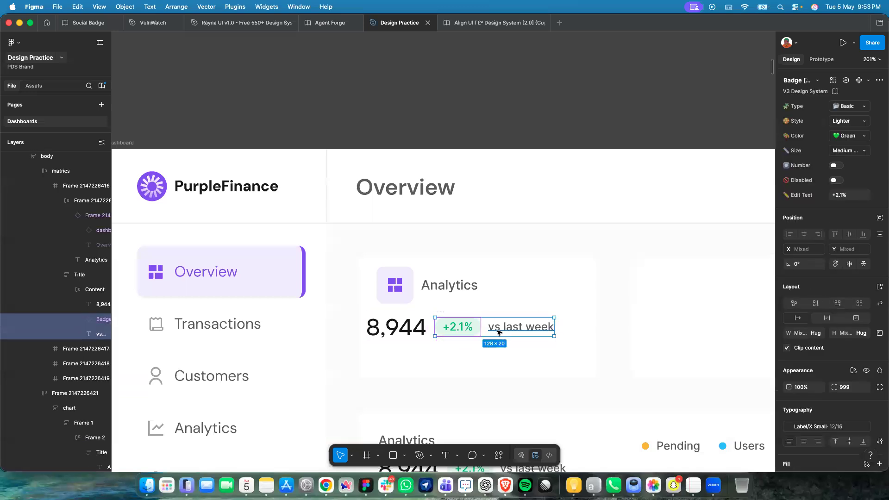
key(shift+a)
click(862, 217)
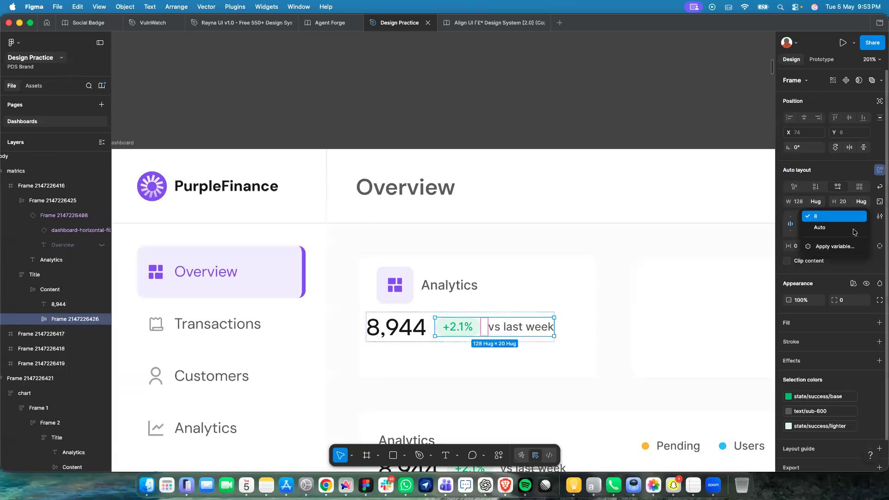
click(833, 247)
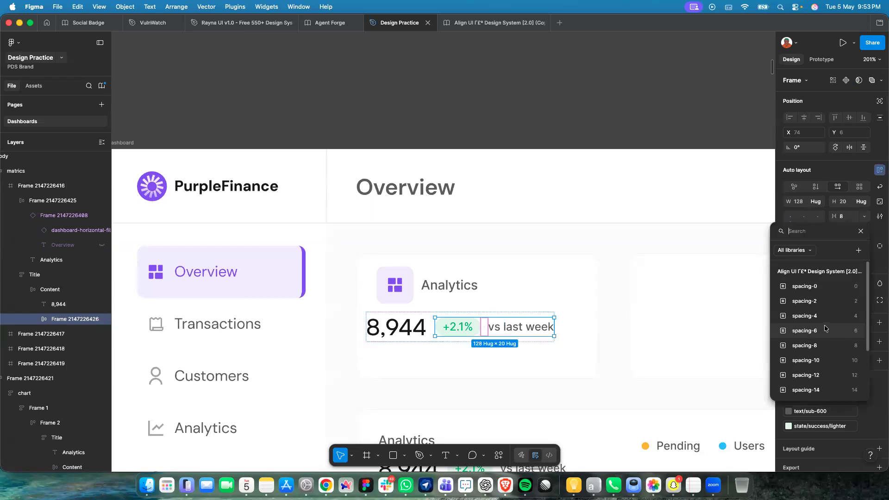
click(761, 354)
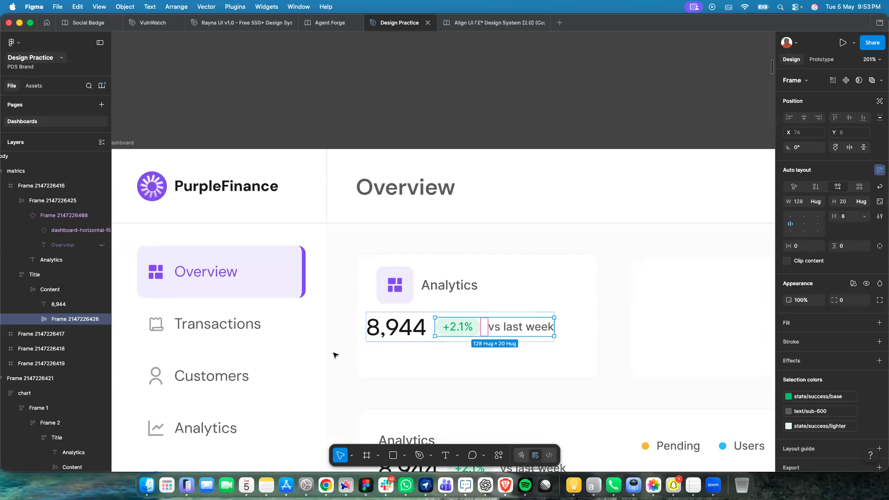
Change the Content frame's auto layout to vertical with a gap of 8, stacking the 8,944 value above the badge row.
click(424, 343)
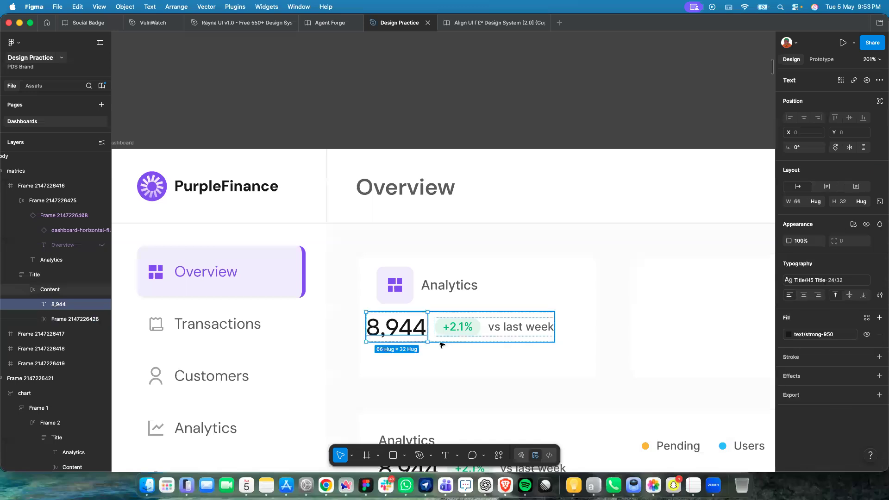
click(442, 345)
click(864, 217)
click(855, 255)
click(864, 217)
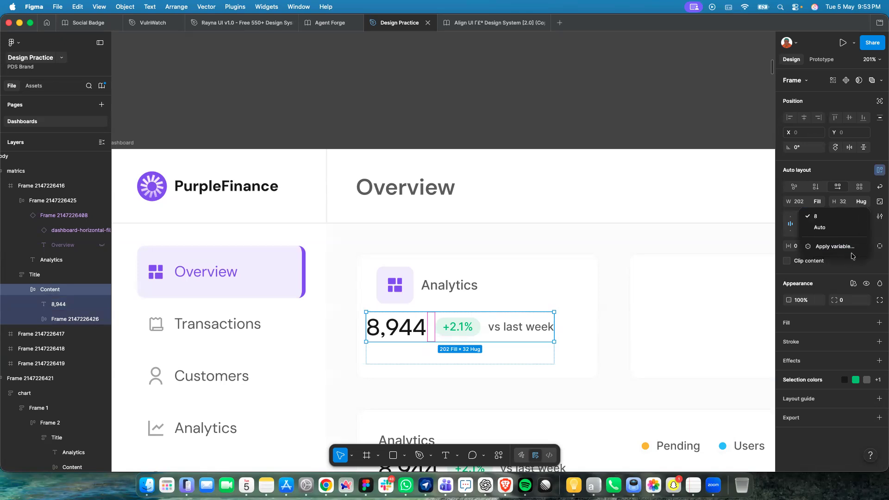
click(829, 251)
key(Escape)
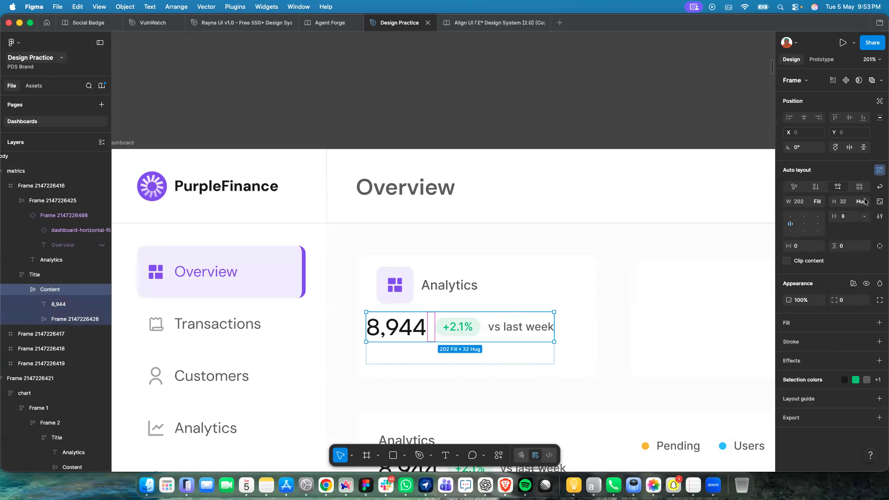
click(815, 187)
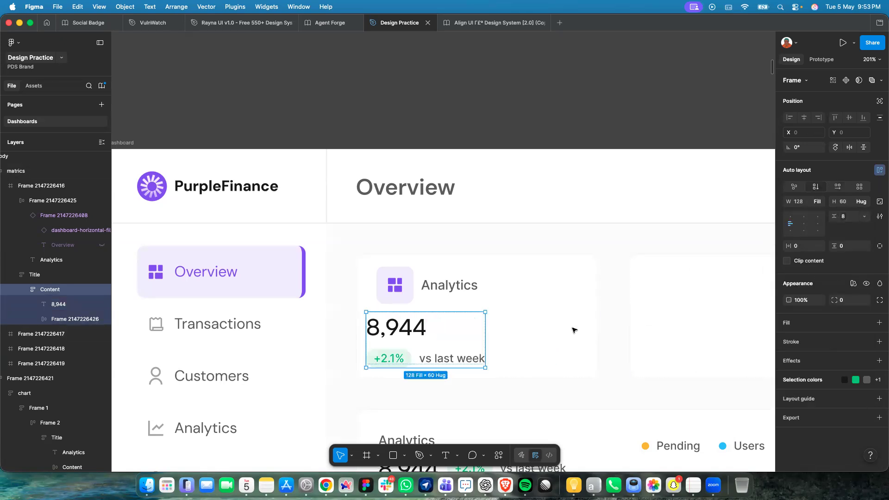
key(Escape)
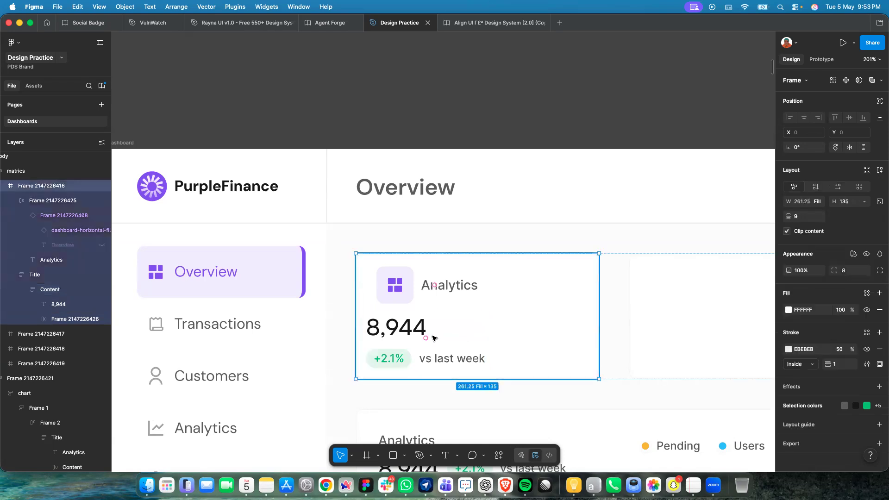
Set the metrics card Title block's height to hug its contents.
click(434, 338)
click(865, 232)
click(848, 243)
Detach the text style from the metrics card's 8,944 value and set its font to DM Sans.
scroll(466, 344, up, 3)
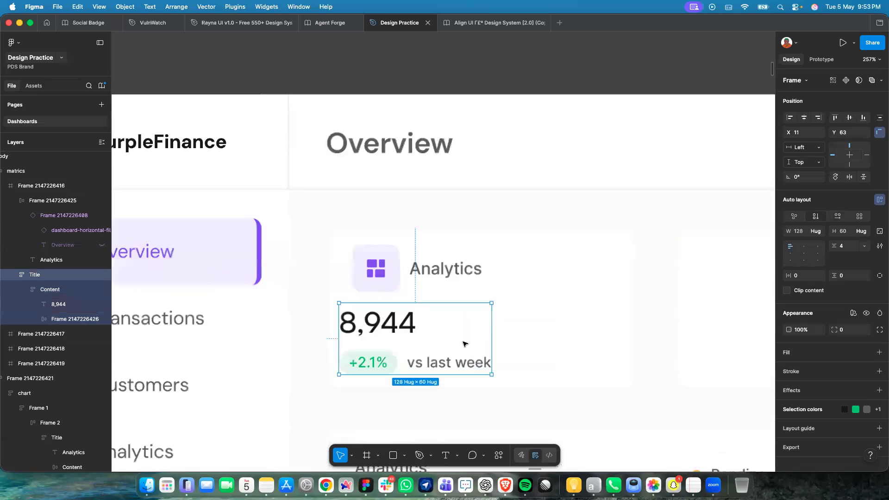
scroll(465, 344, up, 1)
double_click(392, 318)
double_click(392, 317)
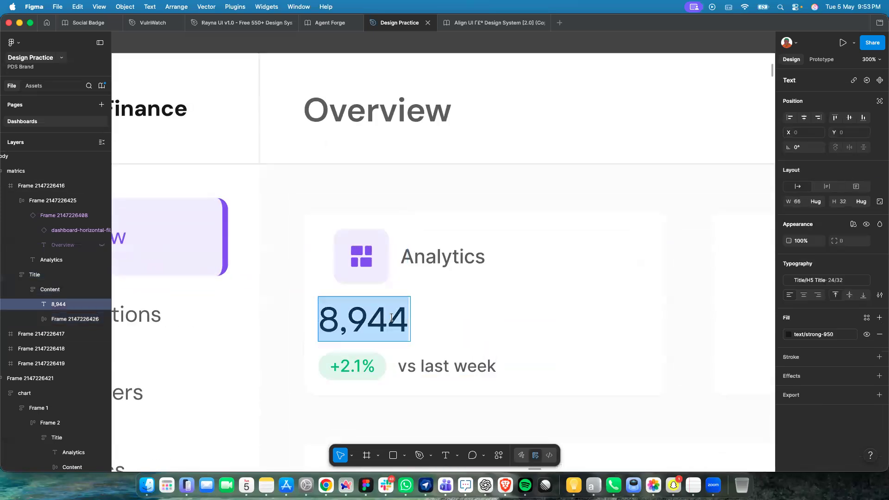
click(877, 284)
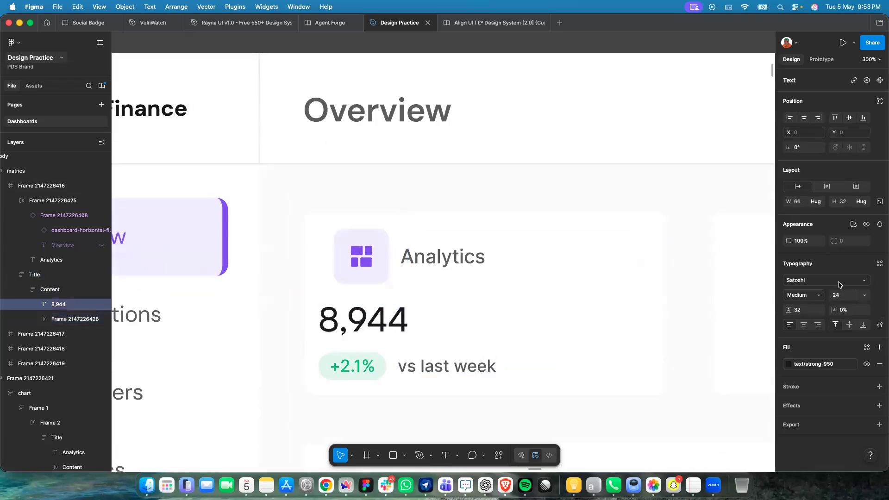
click(841, 281)
key(Escape)
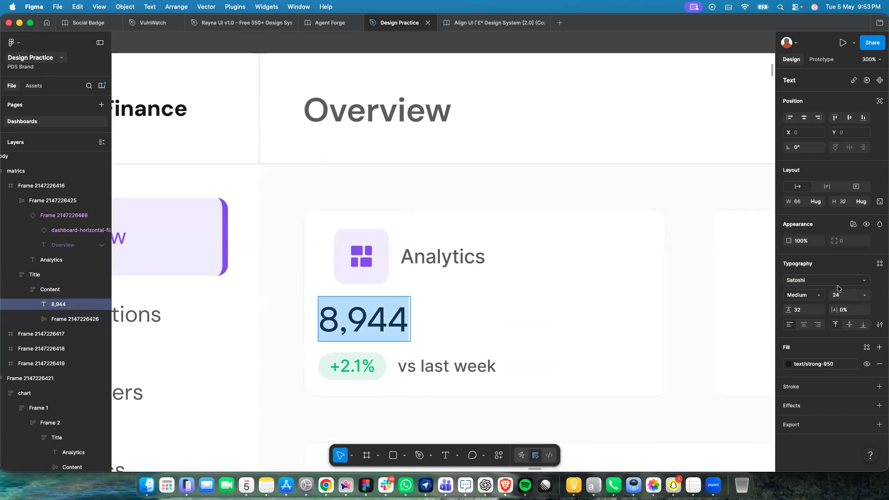
click(839, 285)
text(dm)
key(Return)
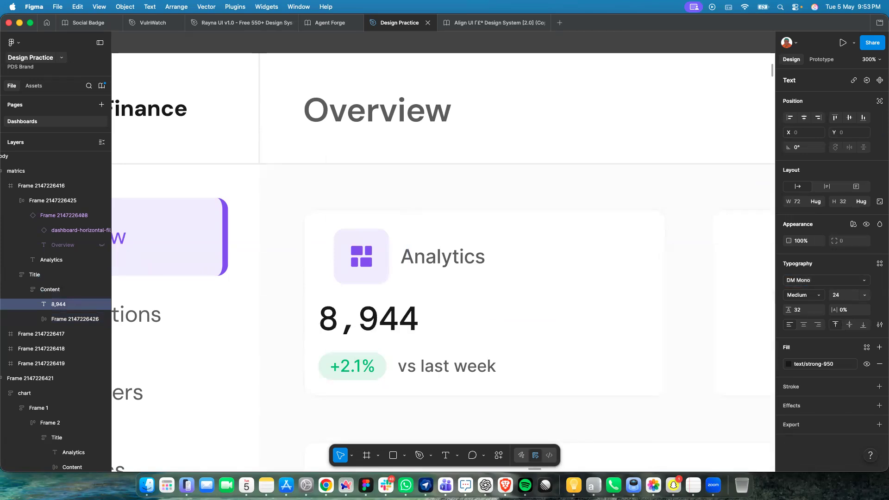
click(828, 281)
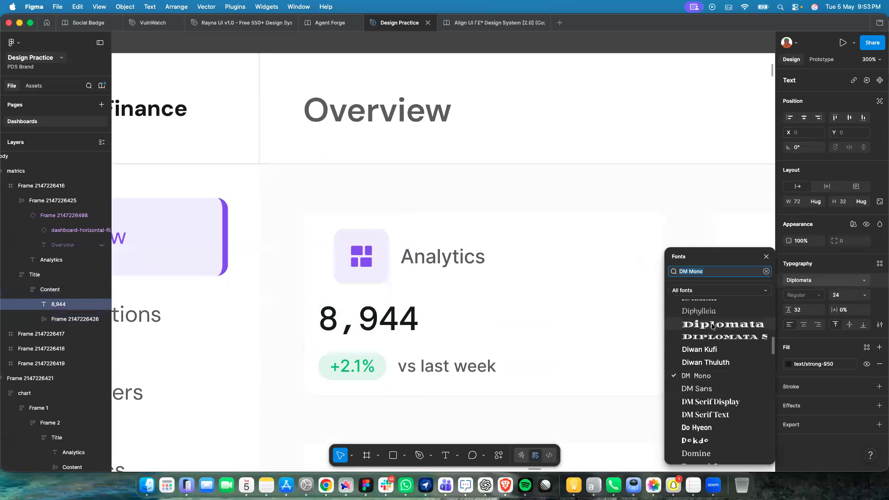
click(709, 301)
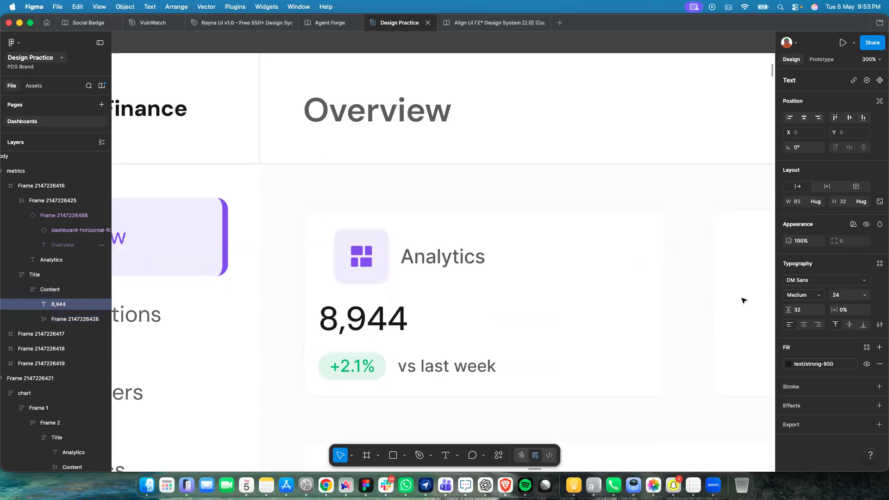
Set the 8,944 value's font weight to ExtraBold.
click(817, 298)
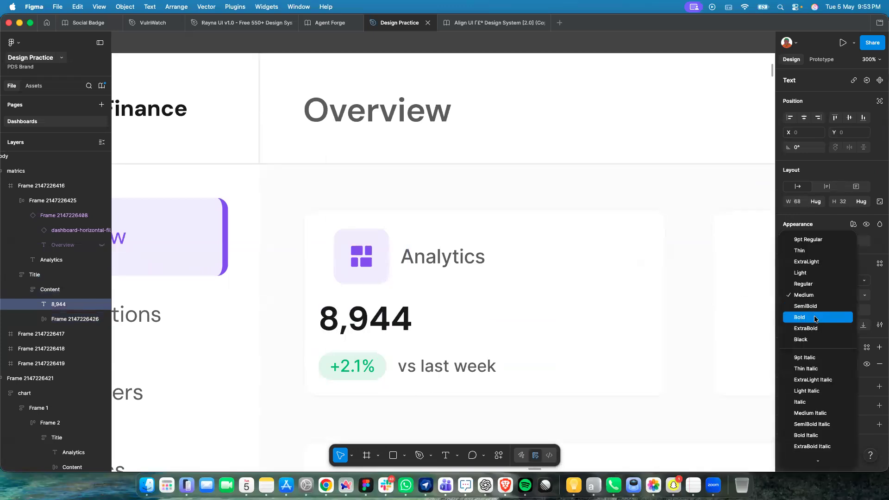
click(815, 330)
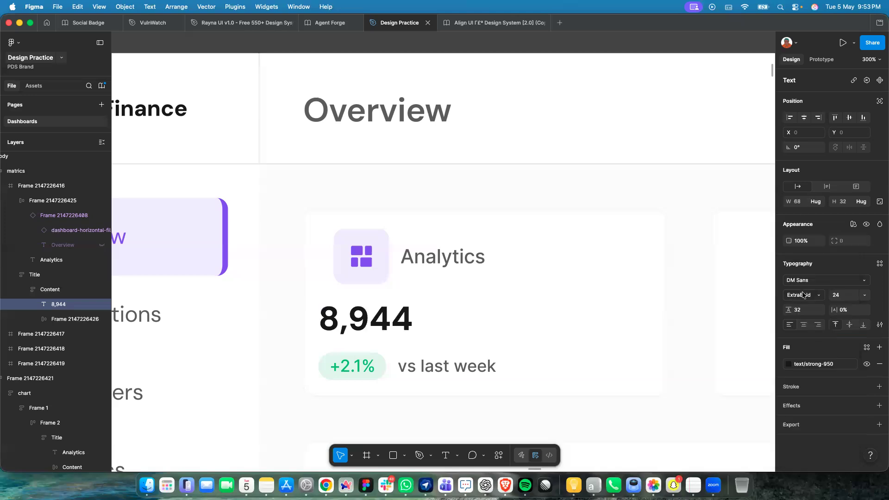
key(Return)
Change the Analytics label beside the metrics card's icon to "Total Users".
click(443, 260)
key(Return)
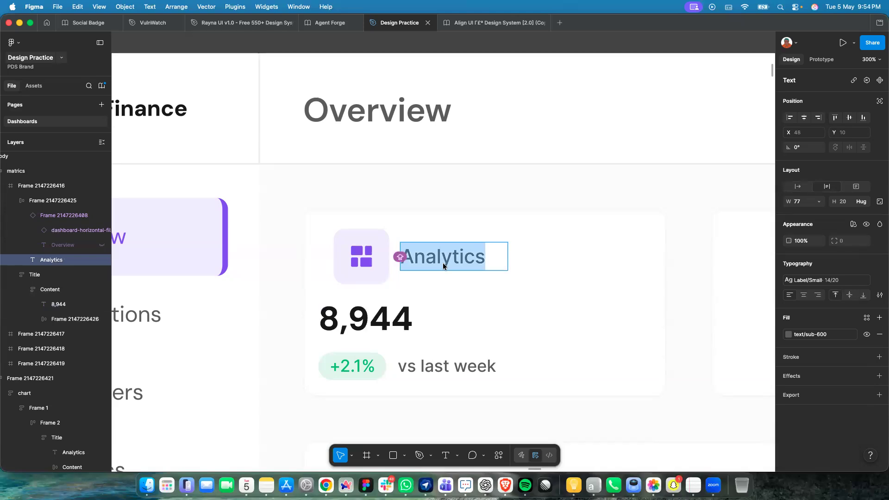
text(T)
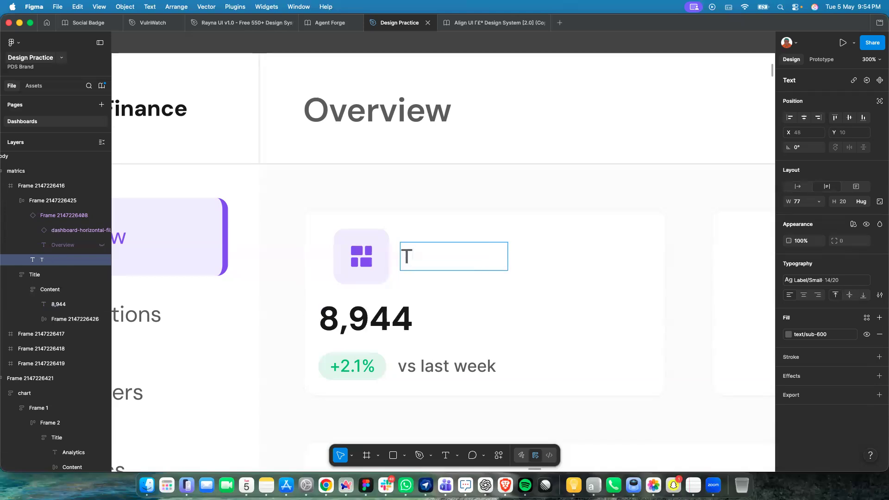
text(otal Users)
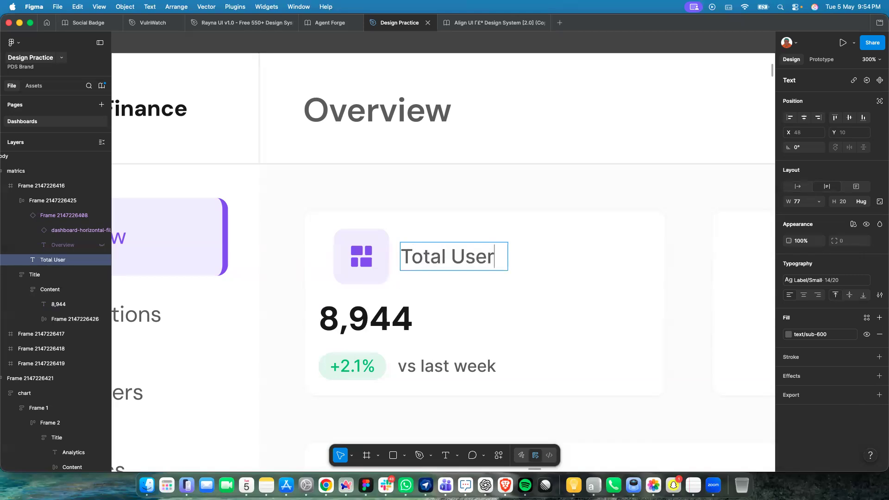
key(Escape)
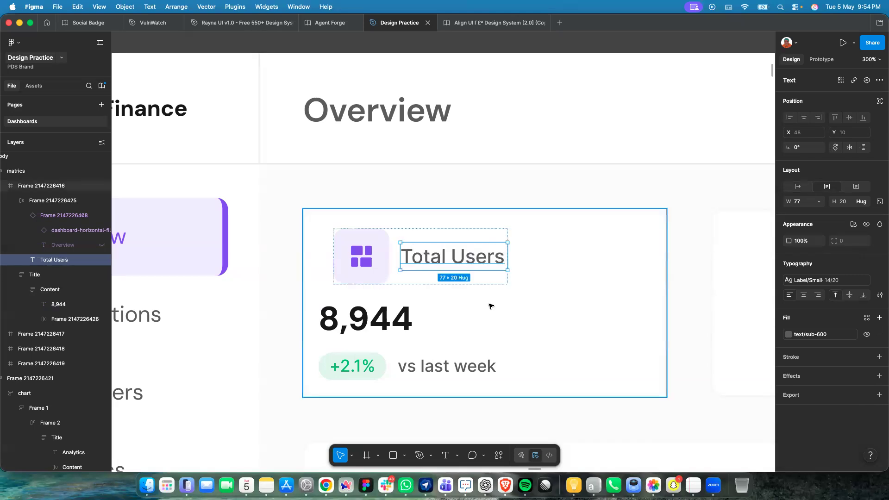
Wrap the icon and Total Users row together with the value block in a vertical auto layout, using the spacing-8 variable as its gap.
click(421, 284)
click(376, 319)
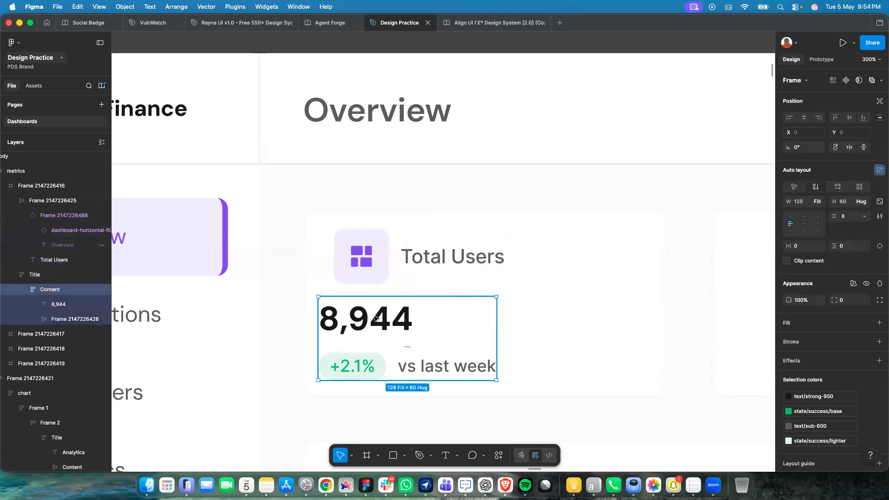
scroll(376, 319, down, 3)
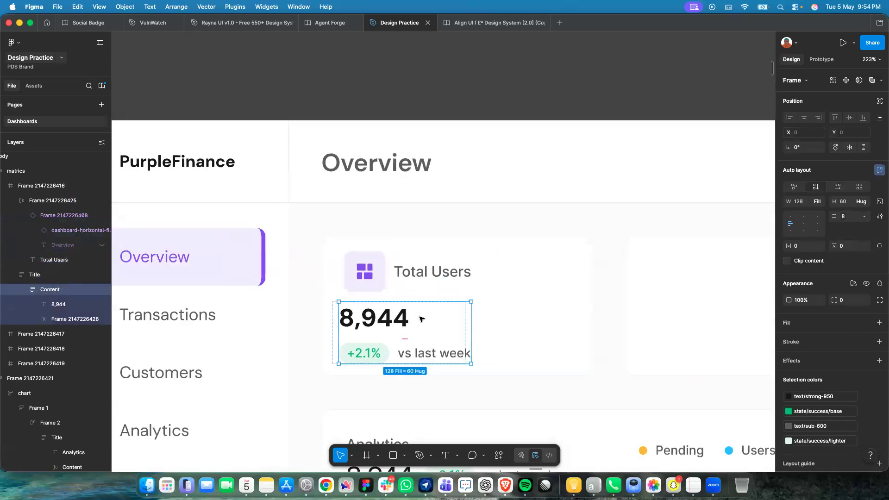
click(468, 273)
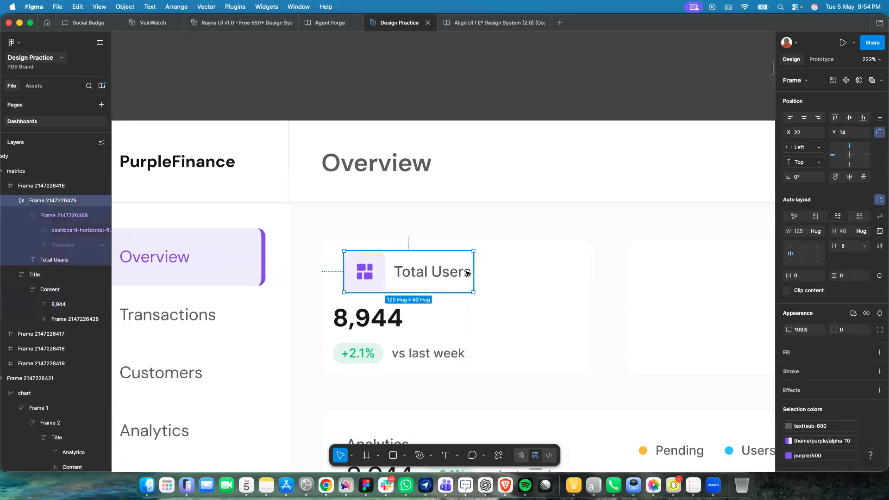
shift+click(412, 326)
key(shift+a)
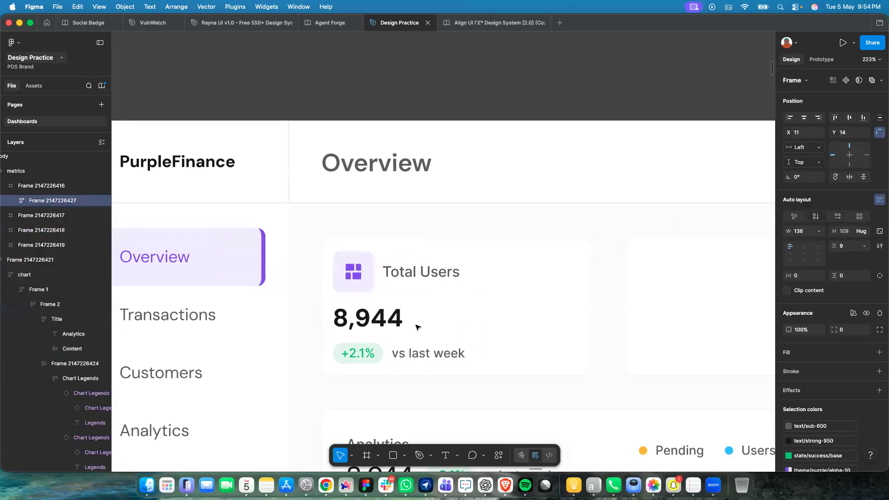
click(864, 246)
click(859, 277)
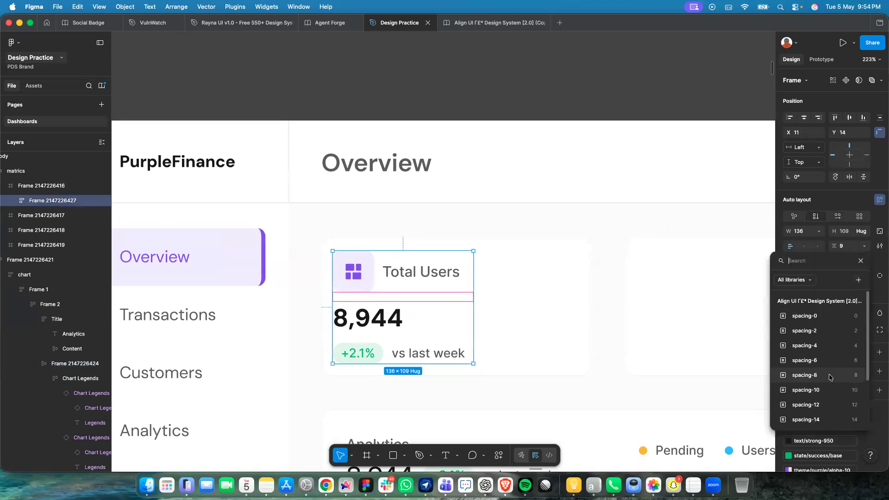
click(815, 377)
Apply auto layout to the first metrics card around its Total Users content.
click(490, 338)
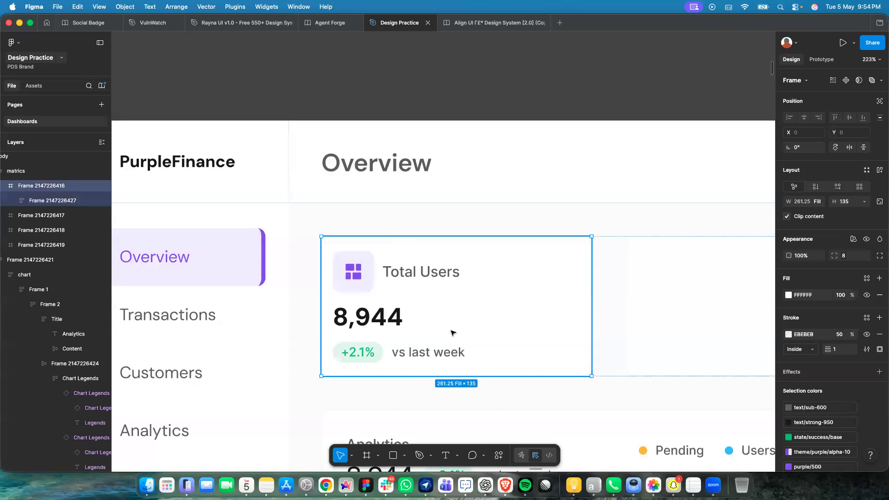
scroll(468, 338, down, 5)
scroll(419, 312, up, 4)
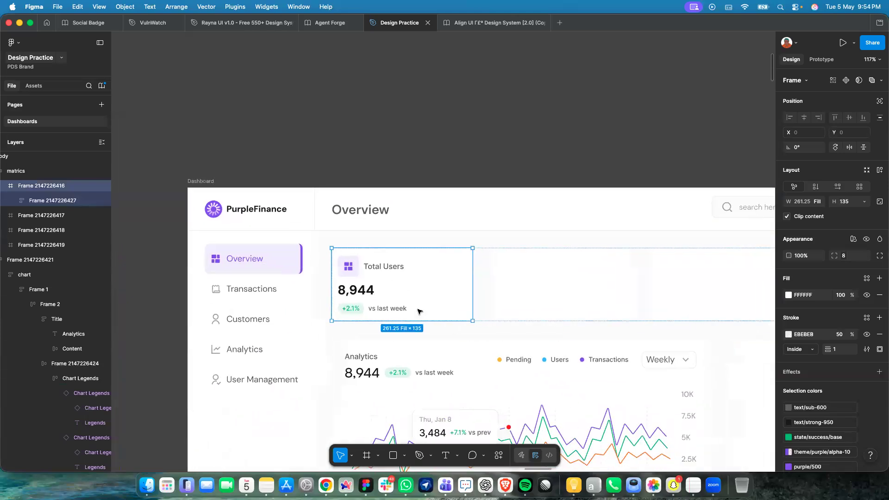
scroll(386, 295, down, 1)
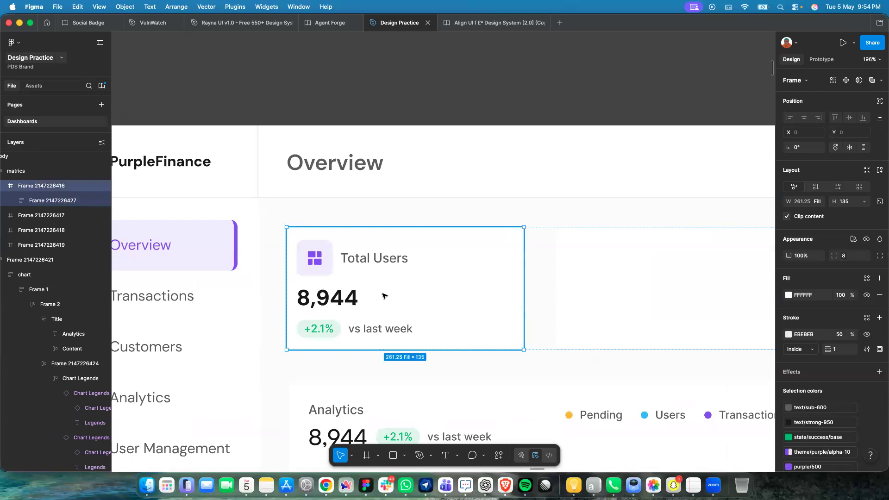
key(shift+a)
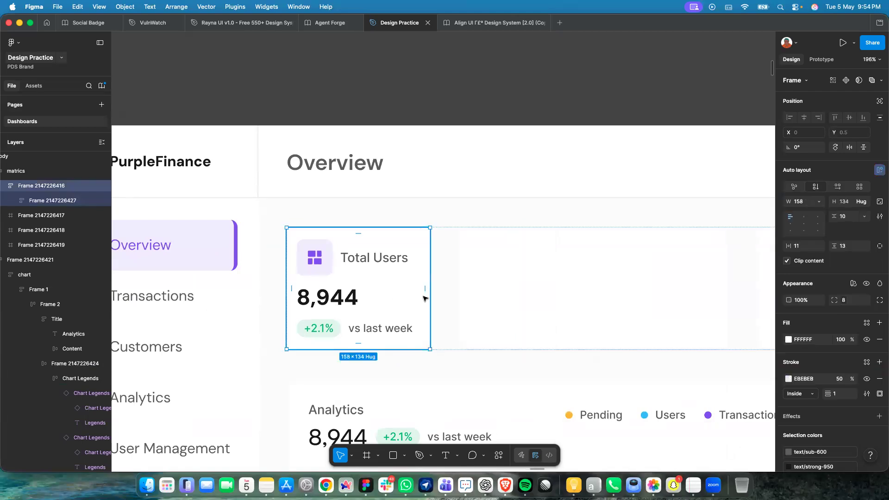
Copy the Total Users content block from the first metrics card into the three empty metrics cards.
scroll(425, 299, down, 3)
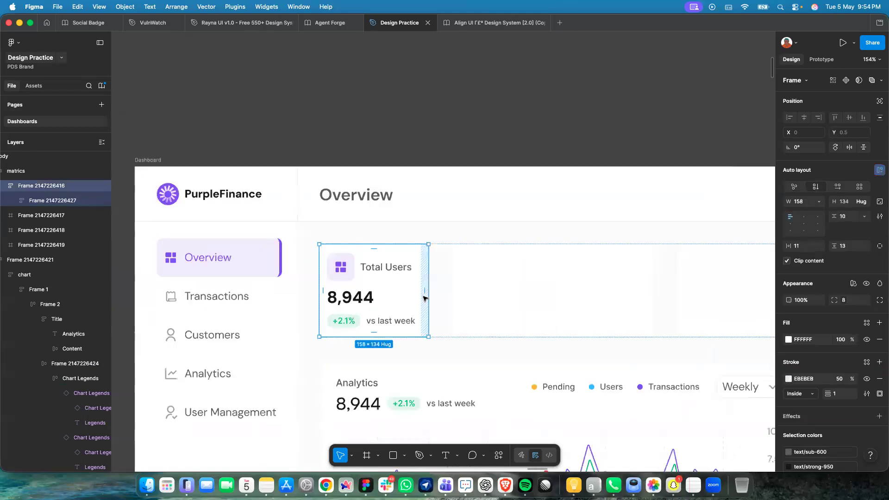
click(381, 305)
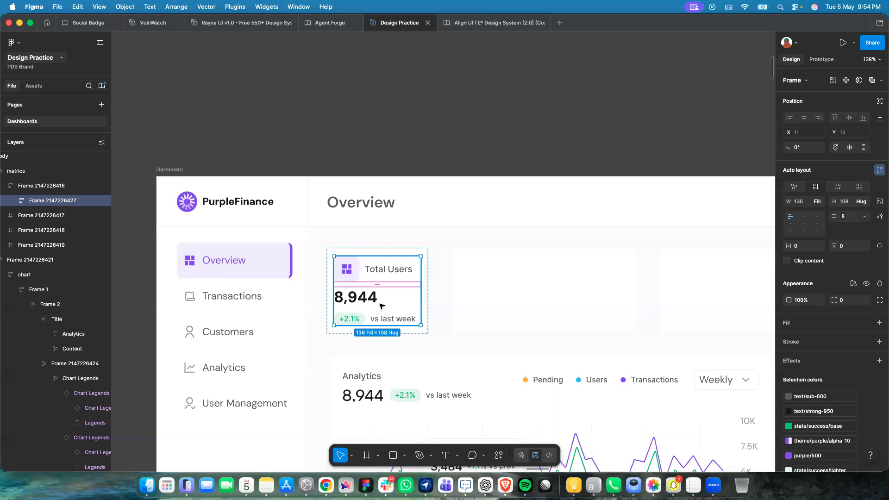
click(476, 322)
scroll(476, 323, right, 1)
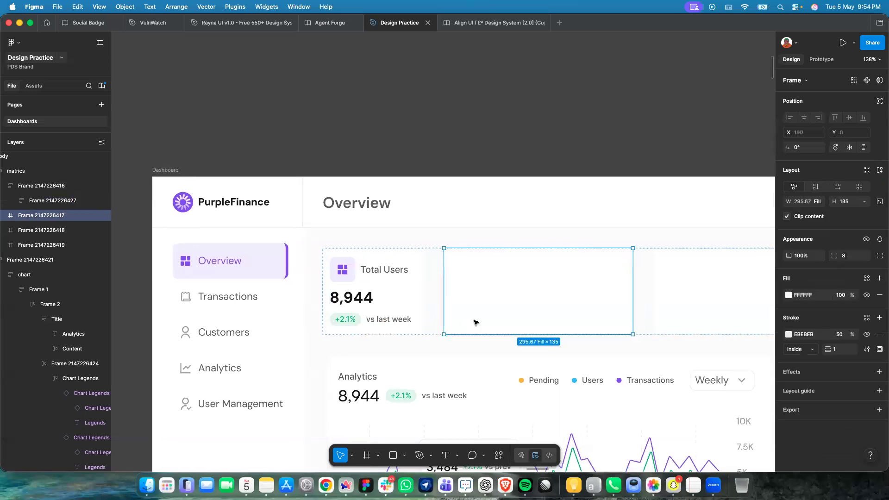
scroll(476, 323, right, 5)
scroll(571, 304, down, 3)
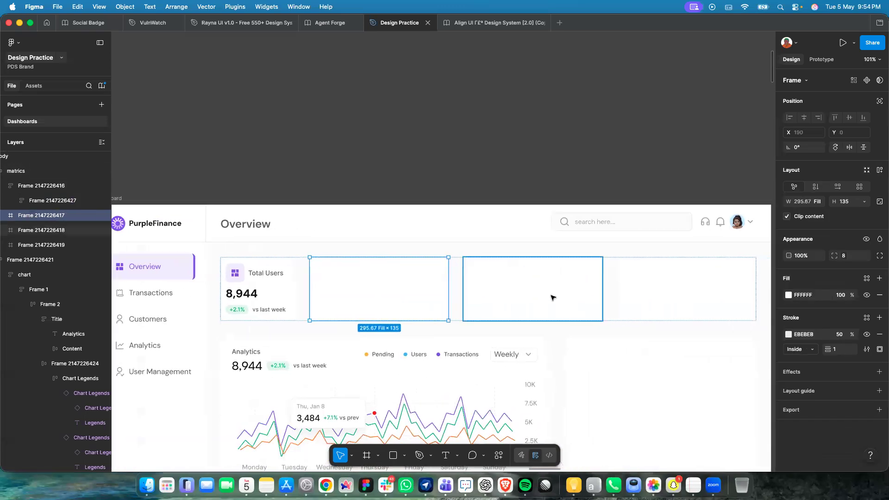
shift+click(571, 298)
shift+click(646, 292)
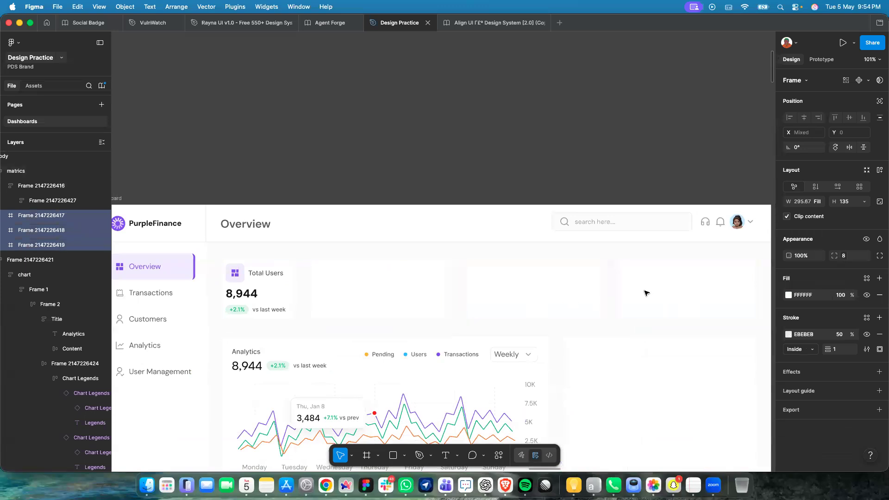
key(super+v)
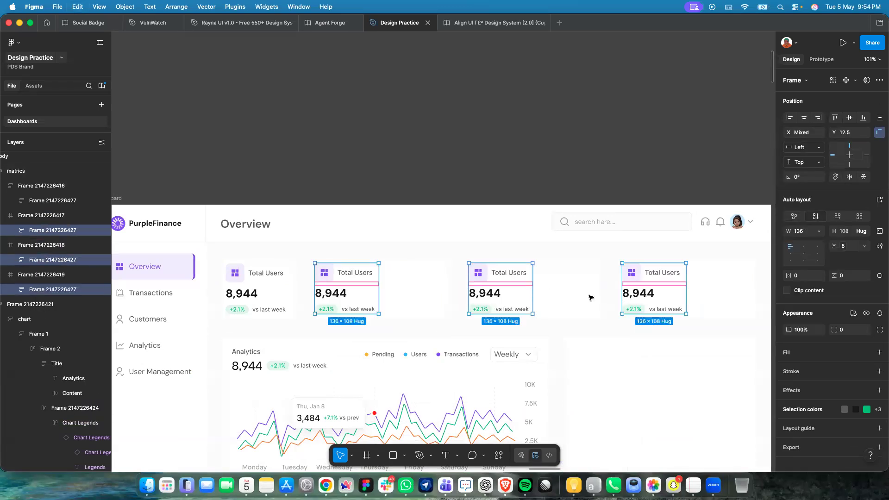
Apply auto layout to each of the second, third and fourth metrics cards.
click(593, 294)
click(390, 292)
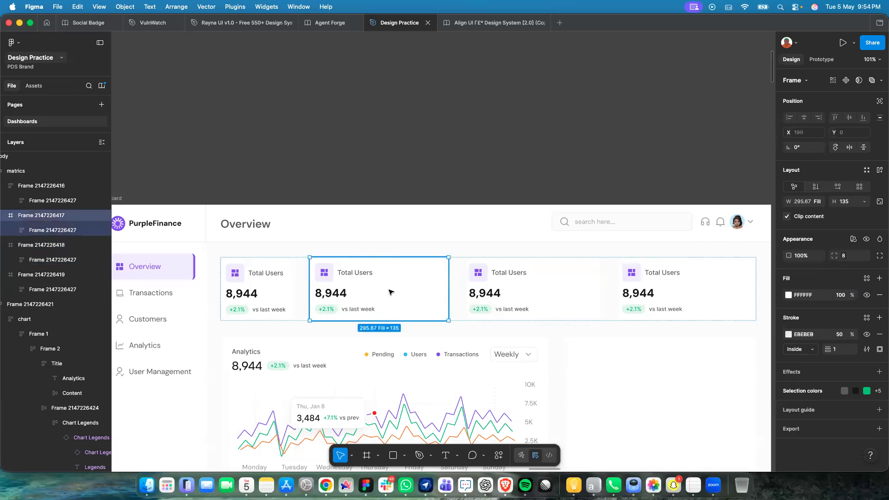
click(285, 299)
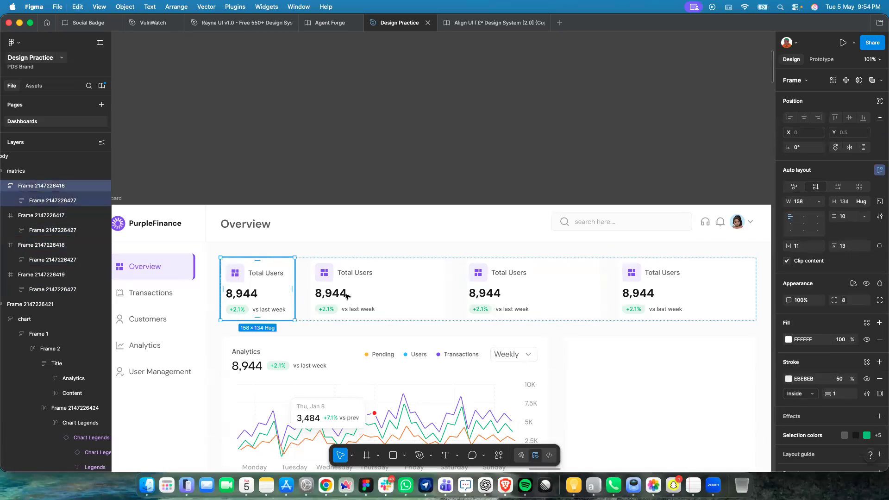
click(357, 298)
shift+click(537, 295)
shift+click(679, 304)
right_click(679, 305)
click(668, 295)
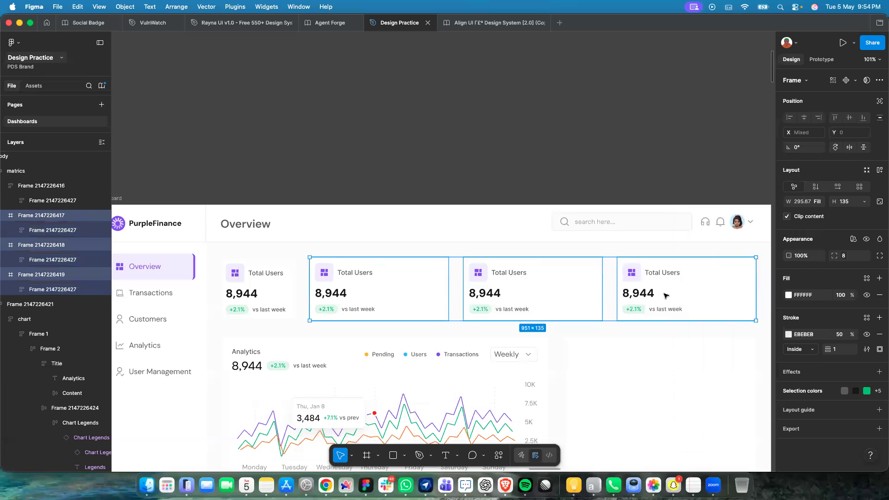
right_click(668, 295)
key(shift+a)
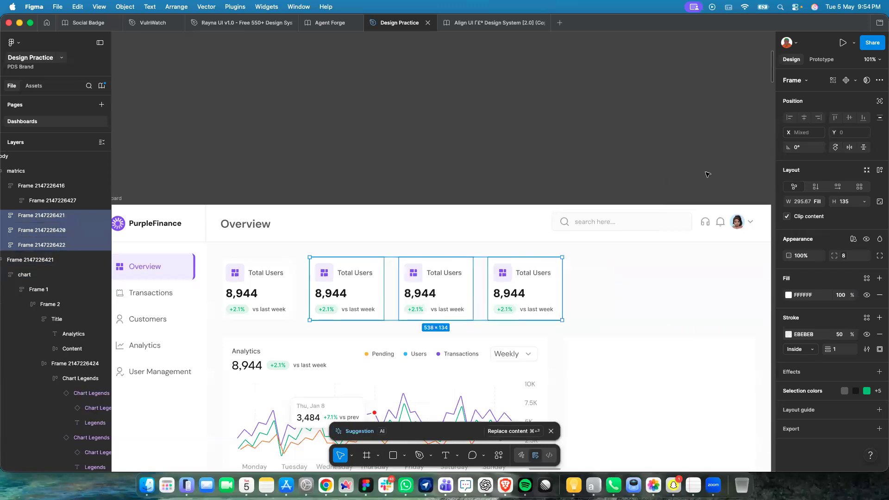
Set the width of all four cards in the metrics row to fill container.
key(shift+a)
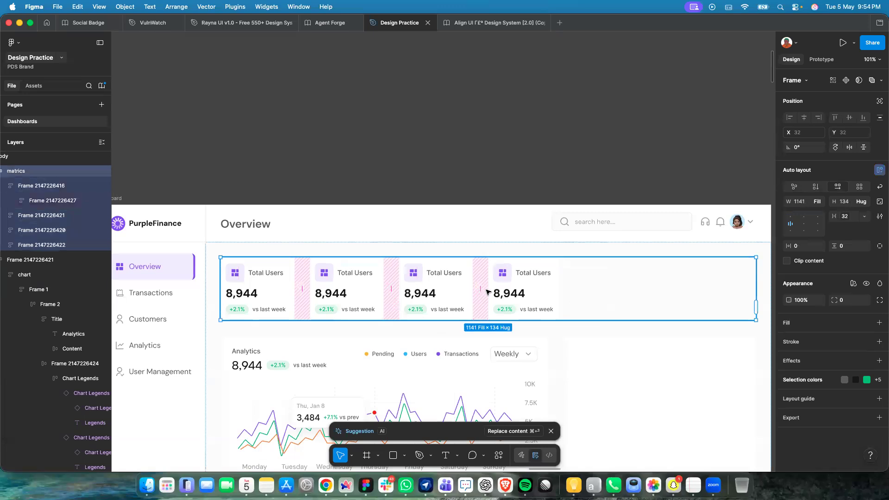
key(Return)
click(818, 202)
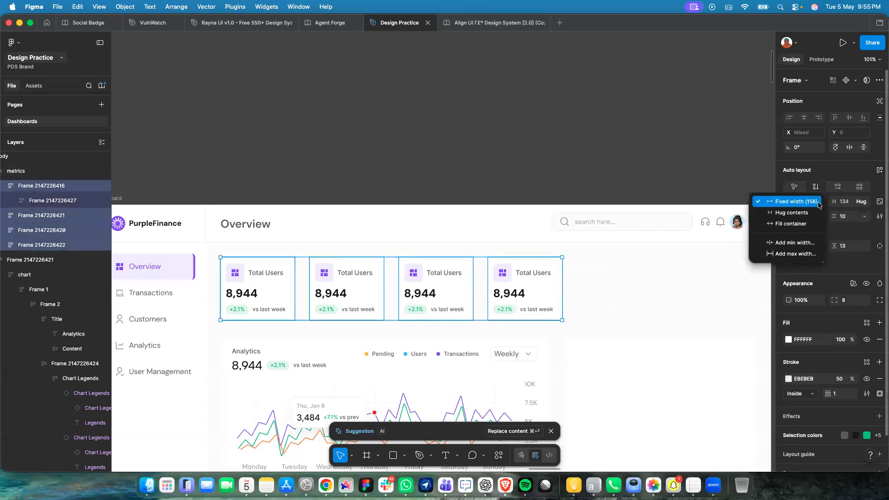
click(803, 223)
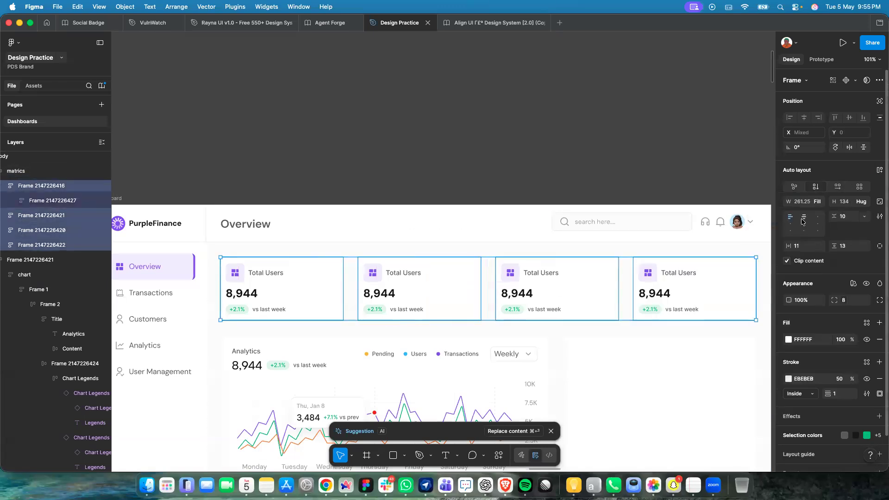
Recolour the icon in the second metrics card to green/500.
click(674, 278)
click(645, 370)
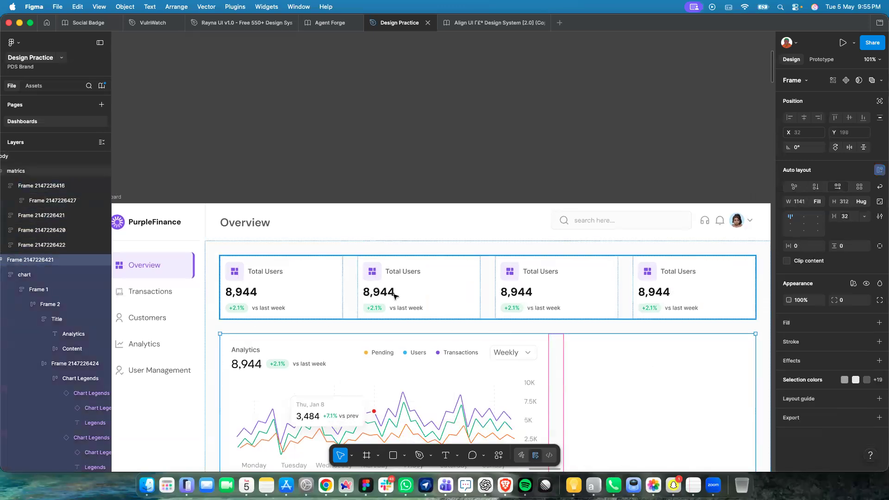
scroll(396, 296, up, 5)
click(320, 255)
double_click(335, 241)
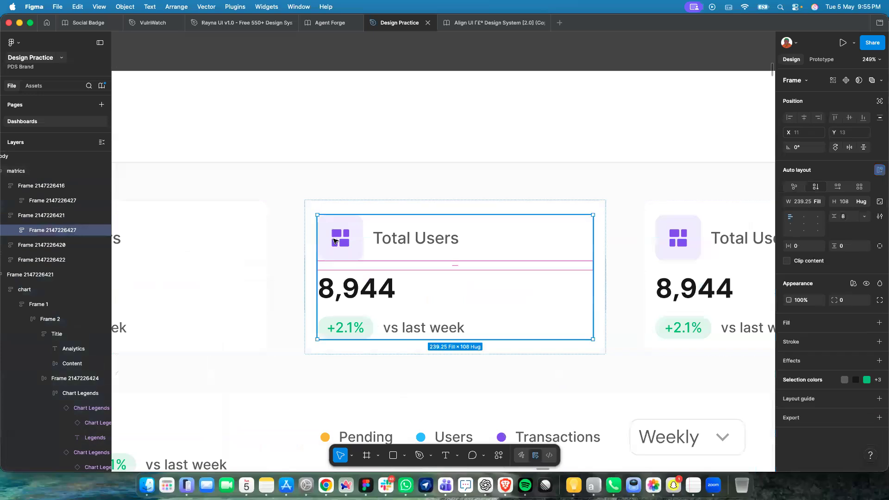
double_click(334, 242)
double_click(332, 247)
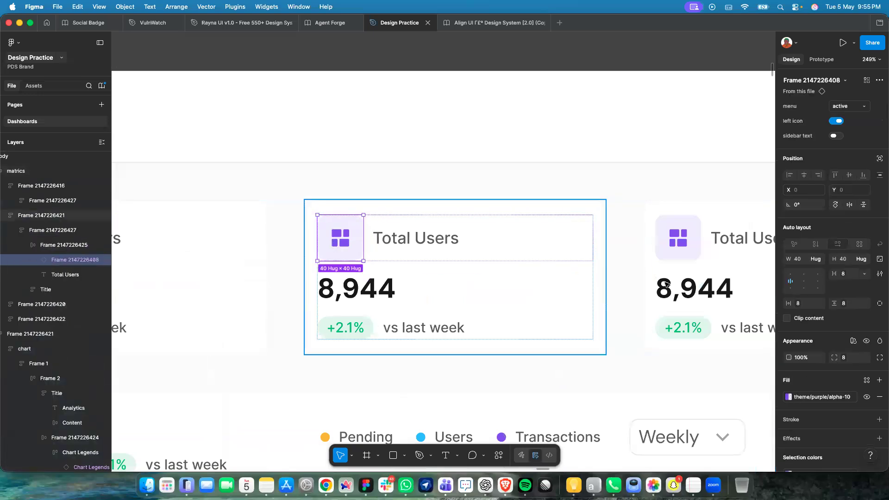
scroll(819, 414, down, 4)
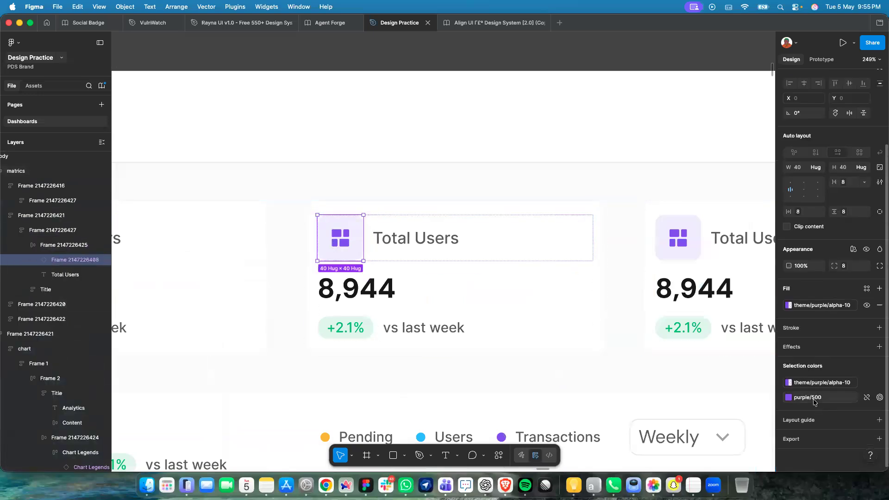
click(789, 397)
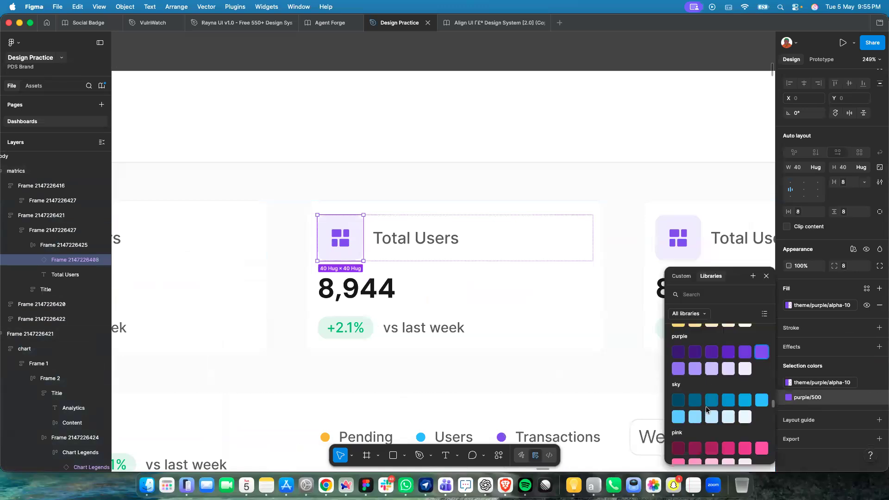
scroll(740, 379, up, 2)
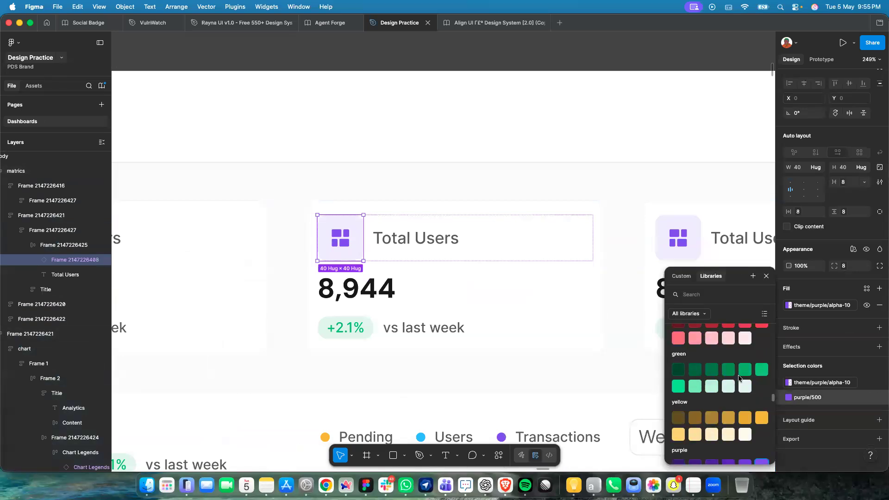
click(763, 375)
Change the background tint of the second card's icon tile to theme/green/alpha-10.
click(795, 384)
scroll(732, 408, down, 3)
click(696, 411)
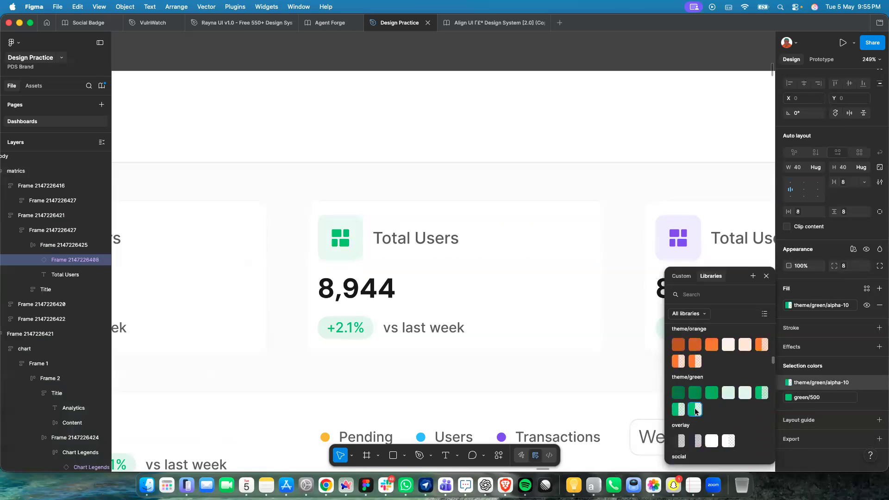
Change the second metrics card's label to "Total Transactions" and widen its text box to about 133 px so it fits on one line.
scroll(532, 359, right, 5)
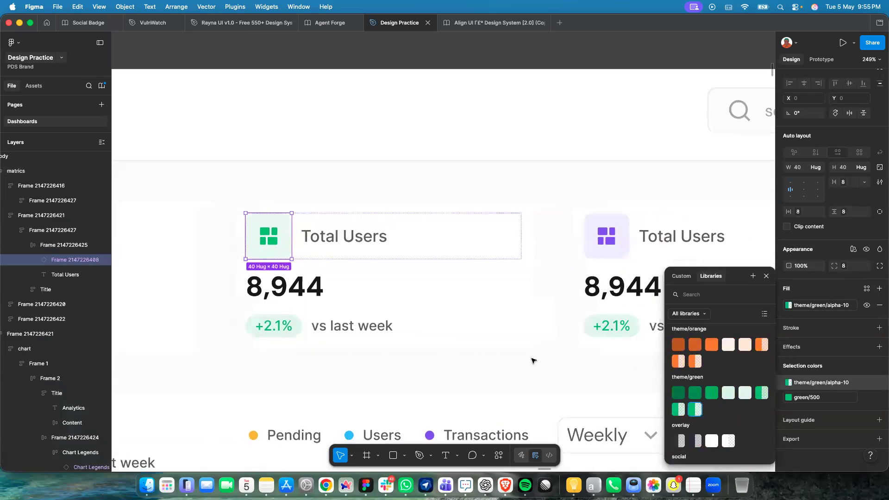
click(504, 264)
scroll(502, 264, right, 2)
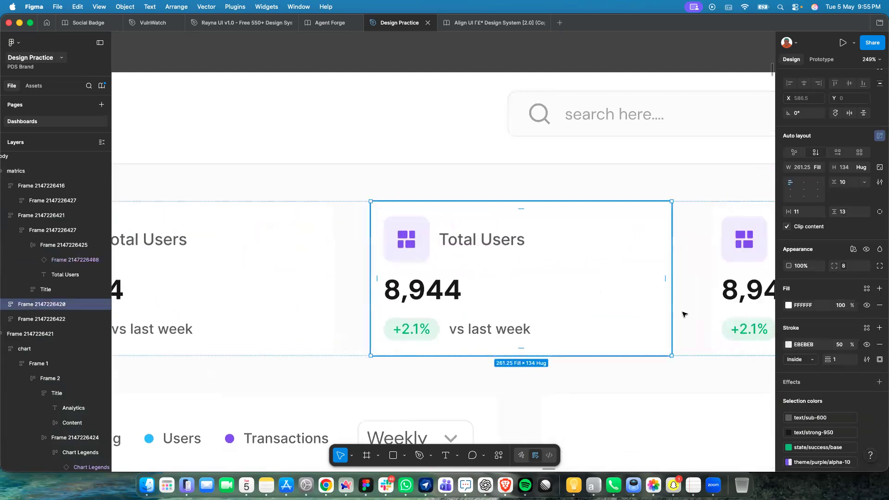
scroll(635, 342, down, 6)
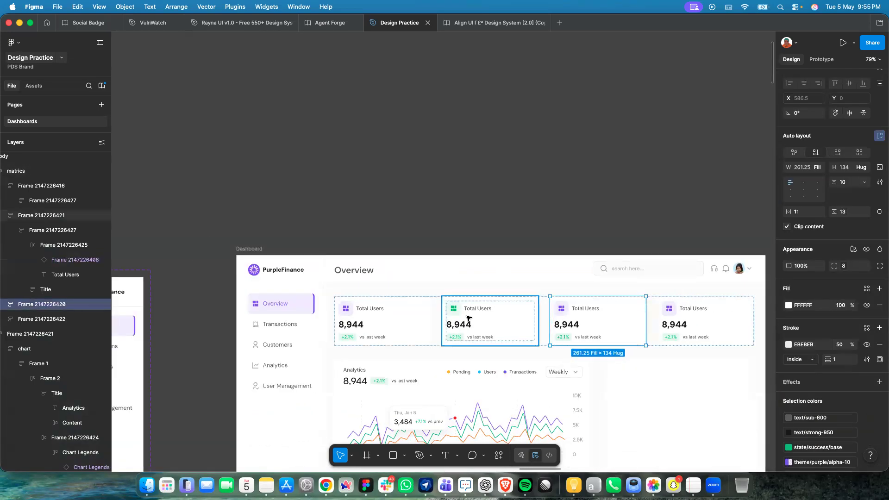
scroll(430, 308, up, 8)
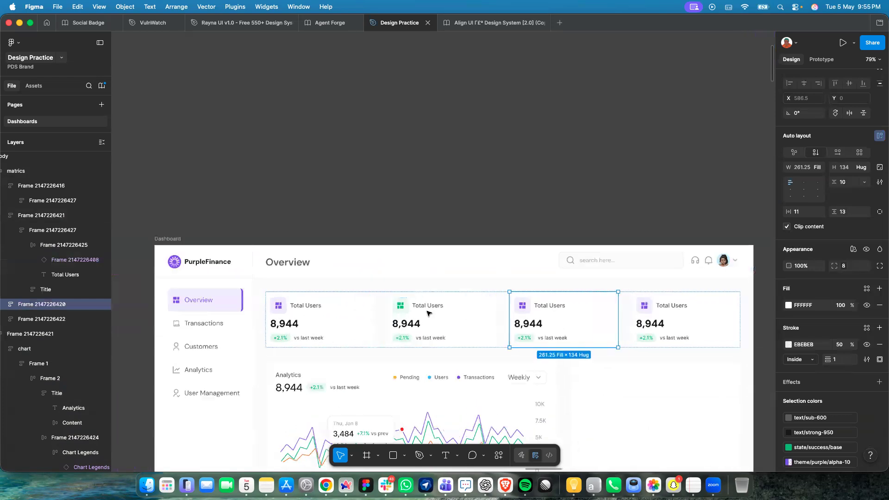
click(438, 297)
double_click(440, 294)
double_click(436, 296)
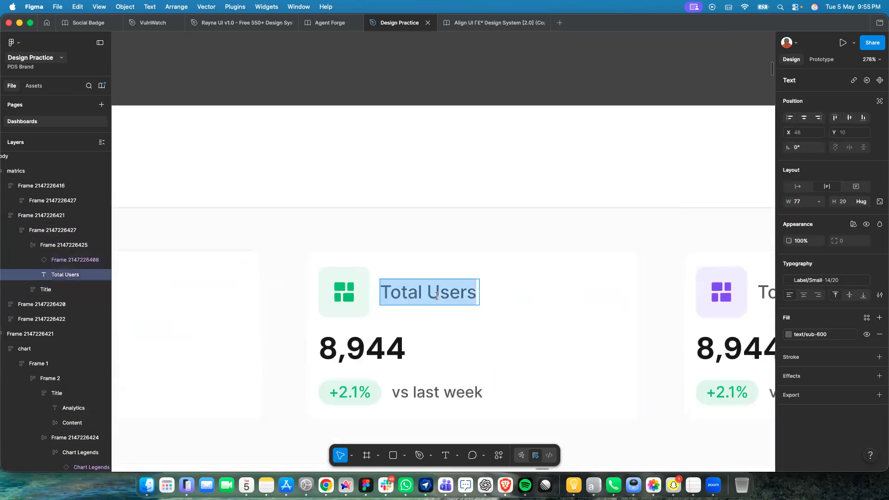
click(456, 294)
double_click(457, 295)
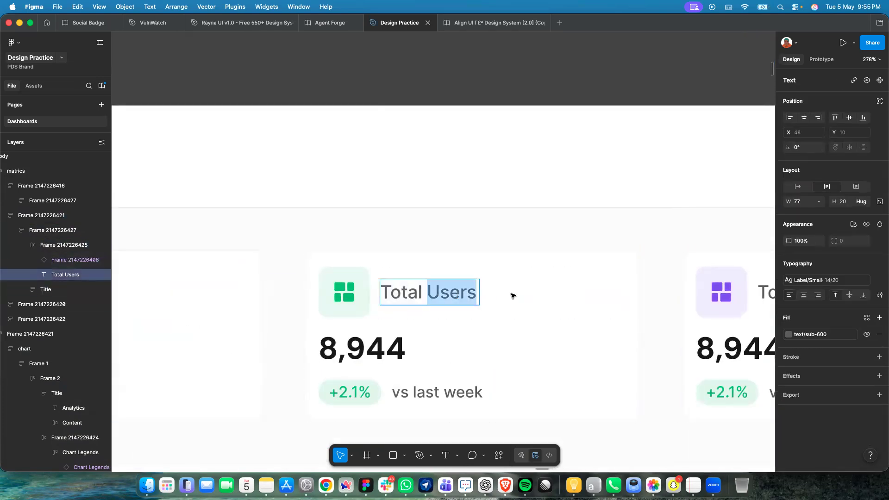
text(Tran)
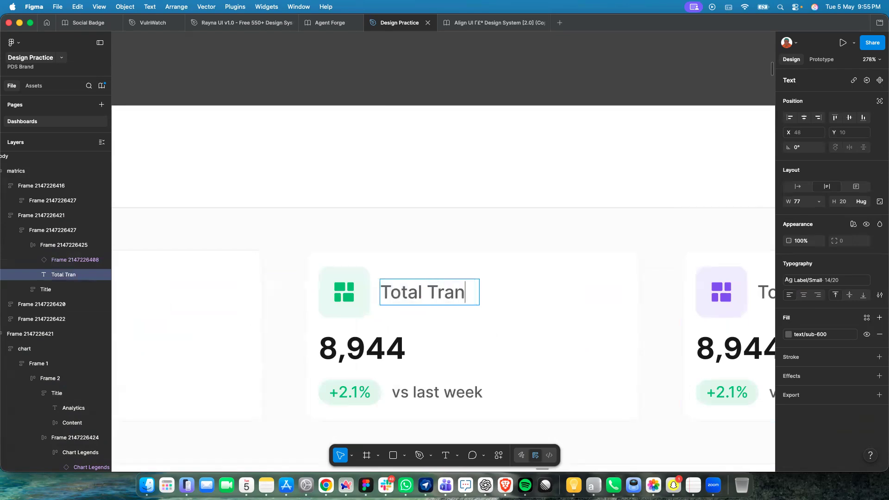
text(sactions)
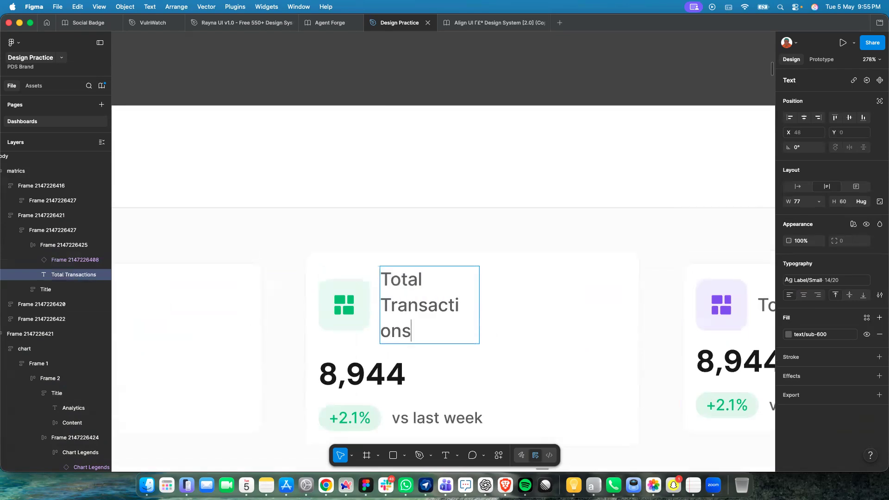
key(Escape)
drag(478, 305, 555, 303)
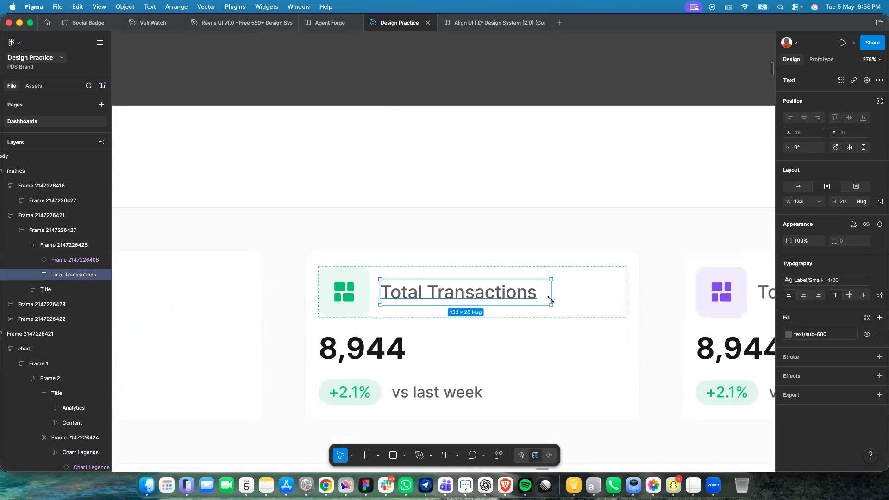
Change the third metrics card's label to "Total Pending Transactions".
scroll(551, 300, down, 5)
click(595, 299)
click(596, 300)
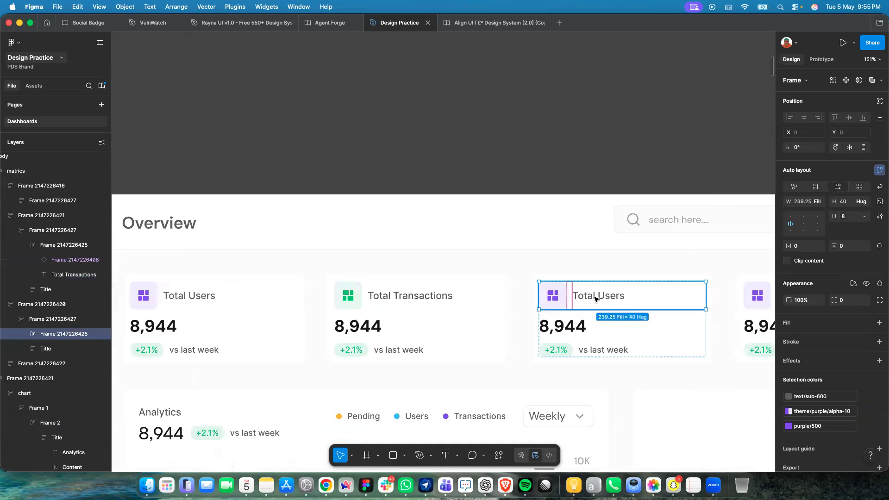
double_click(596, 299)
click(597, 298)
drag(597, 296, 642, 294)
key(BackSpace)
text(Pending)
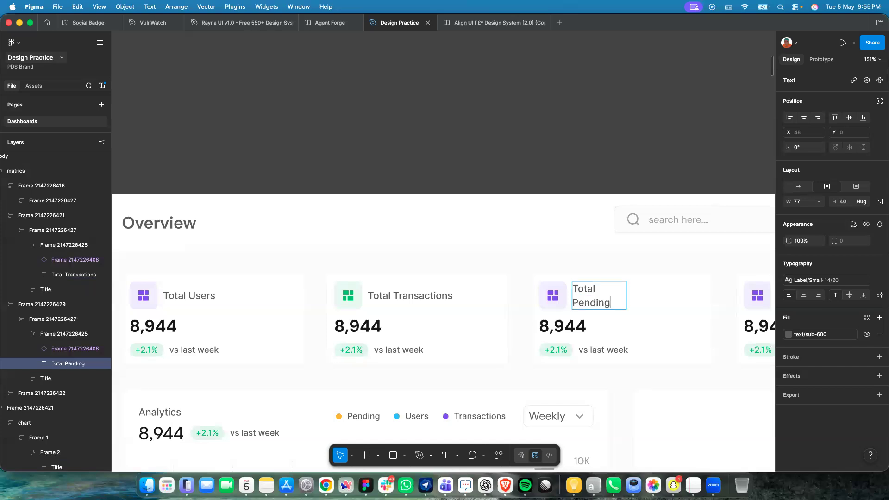
text( Transactions)
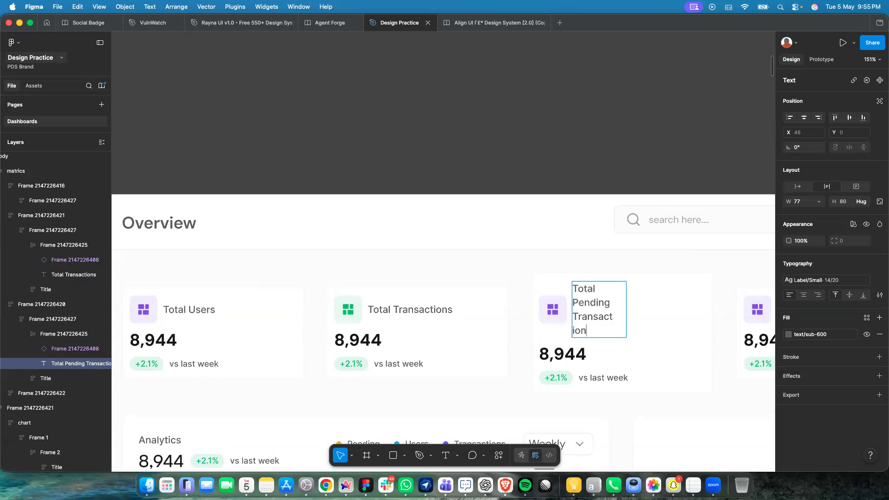
key(Escape)
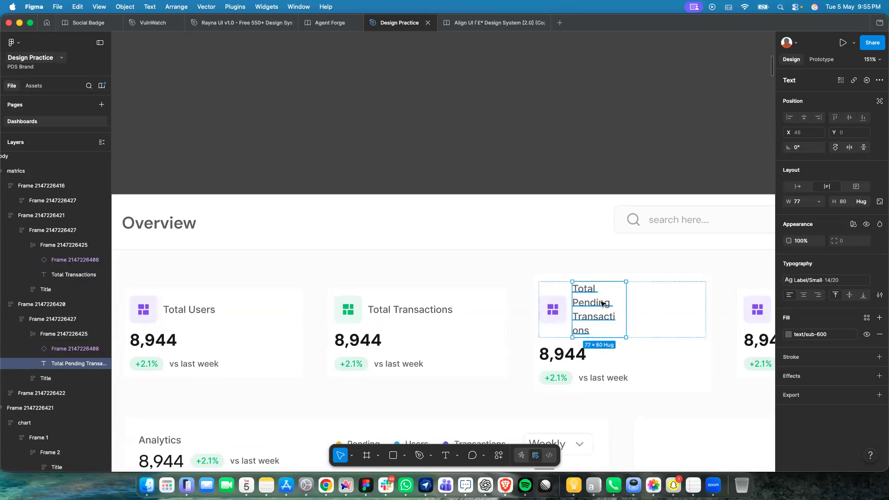
Shorten the third card's label to "Pending Transactions" by removing the word "Total".
double_click(603, 304)
click(575, 303)
key(BackSpace)
key(BackSpace)
key(BackSpace)
key(BackSpace)
key(BackSpace)
key(BackSpace)
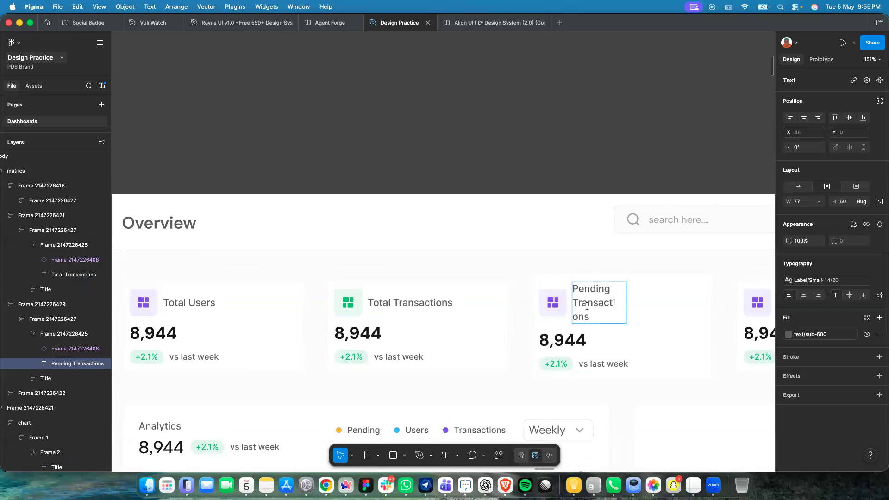
click(635, 313)
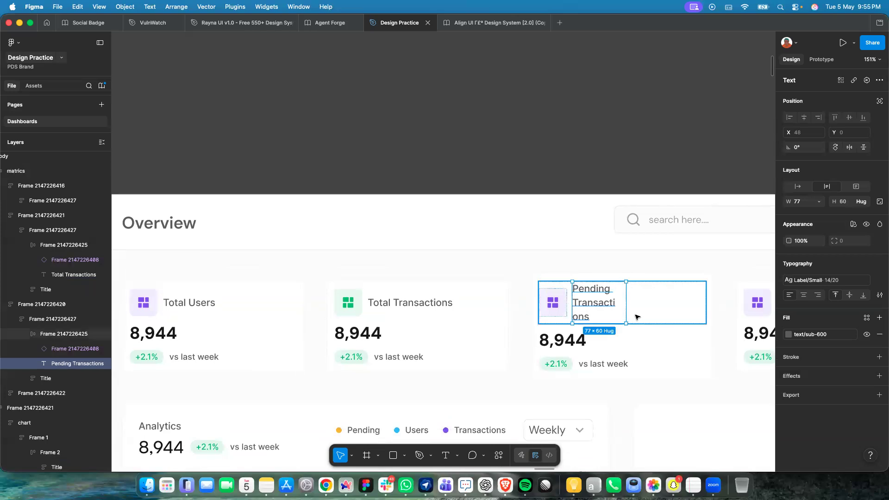
Widen the Pending Transactions text box to about 151 px so the label fits on one line.
click(598, 307)
click(797, 165)
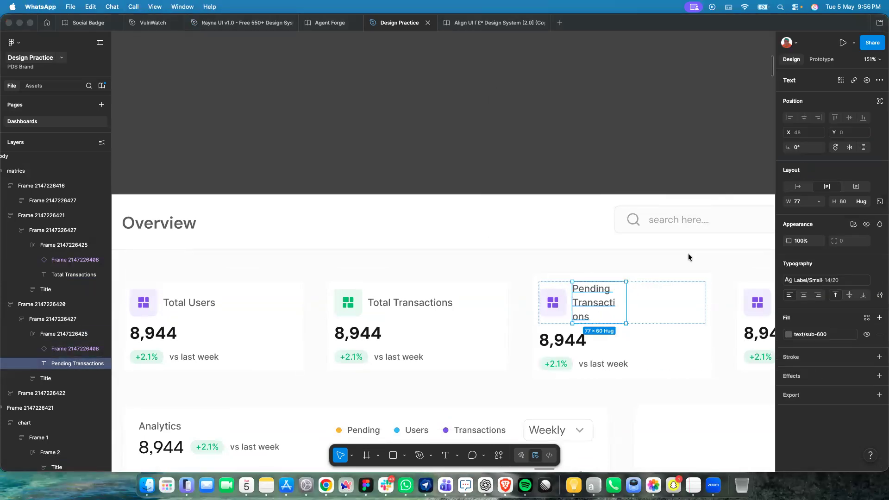
click(627, 307)
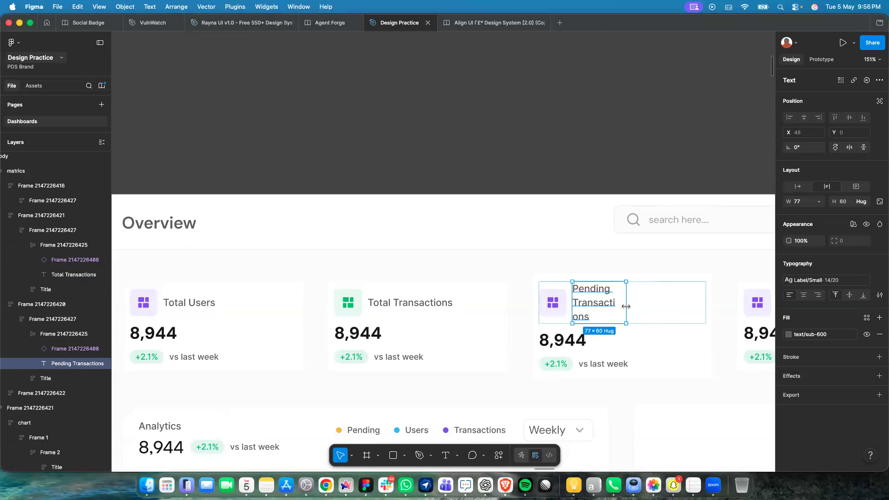
drag(633, 307, 677, 302)
scroll(678, 303, right, 5)
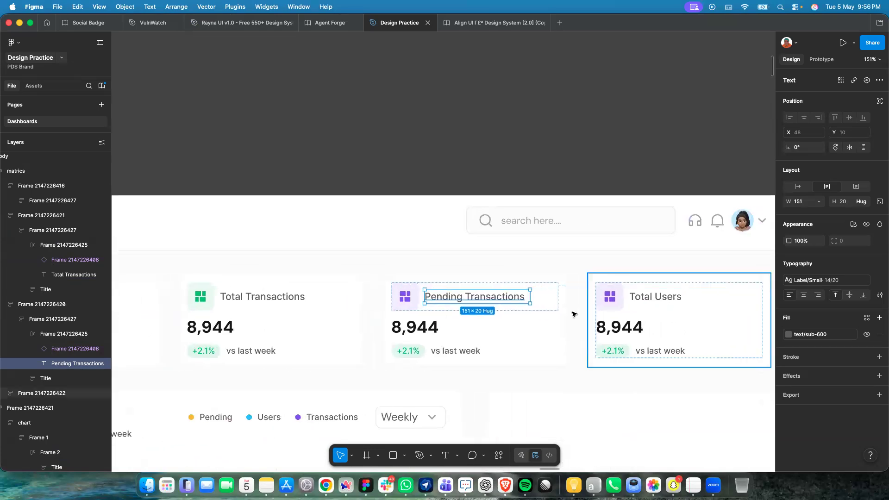
Recolour the icon in the Pending Transactions card to orange/500.
click(555, 296)
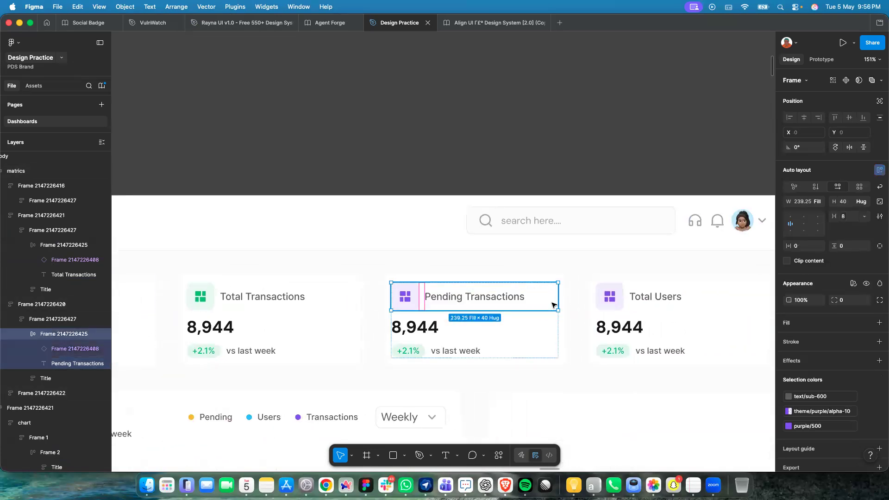
scroll(561, 299, left, 3)
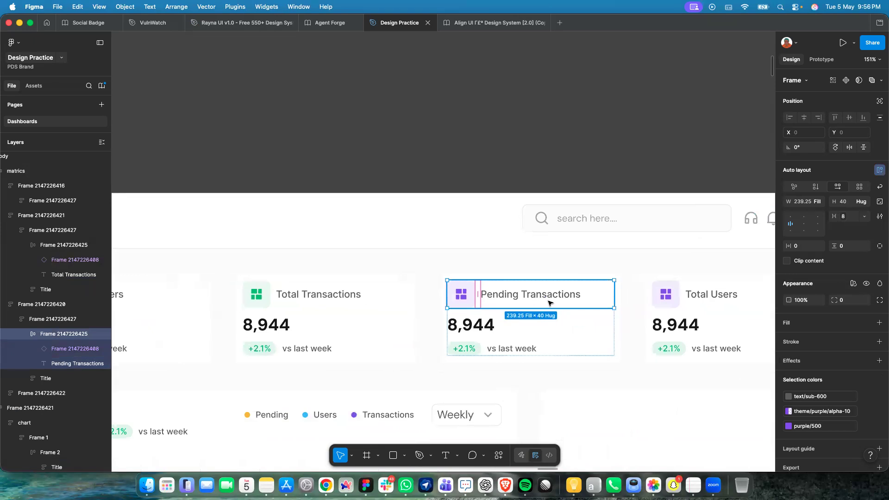
scroll(551, 301, down, 1)
scroll(470, 294, left, 3)
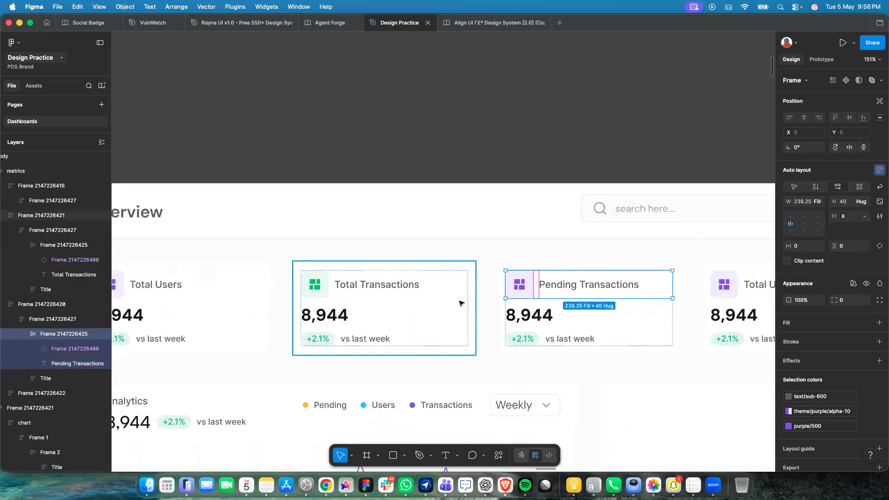
click(511, 291)
click(515, 288)
click(542, 286)
click(532, 288)
scroll(816, 398, down, 4)
click(807, 401)
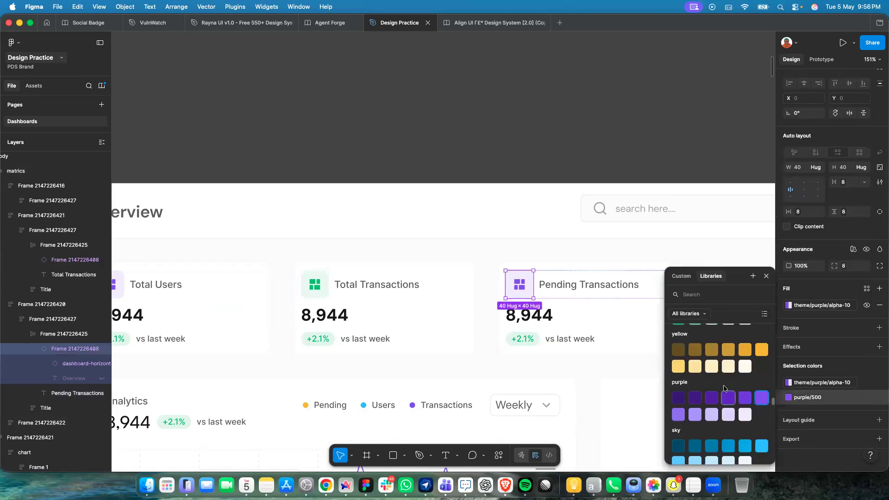
scroll(725, 385, up, 8)
scroll(725, 384, down, 2)
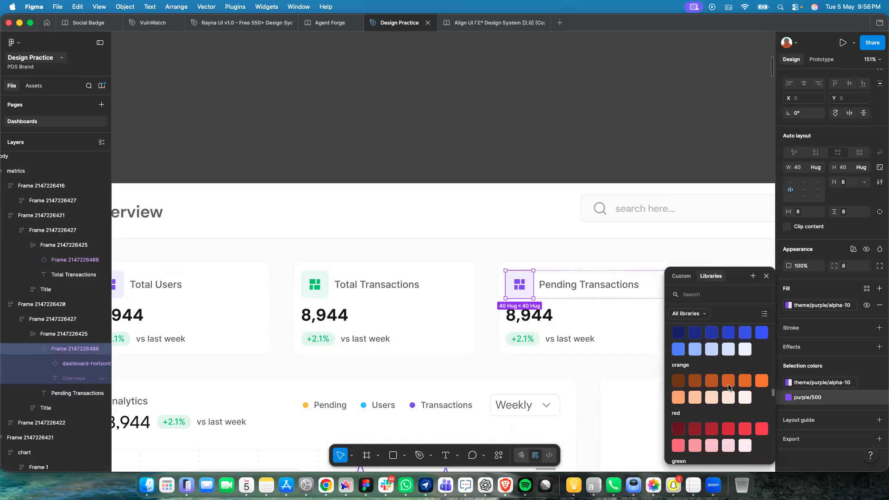
click(762, 380)
Change the background of the Pending Transactions icon tile to a light transparent theme/orange tint.
click(796, 382)
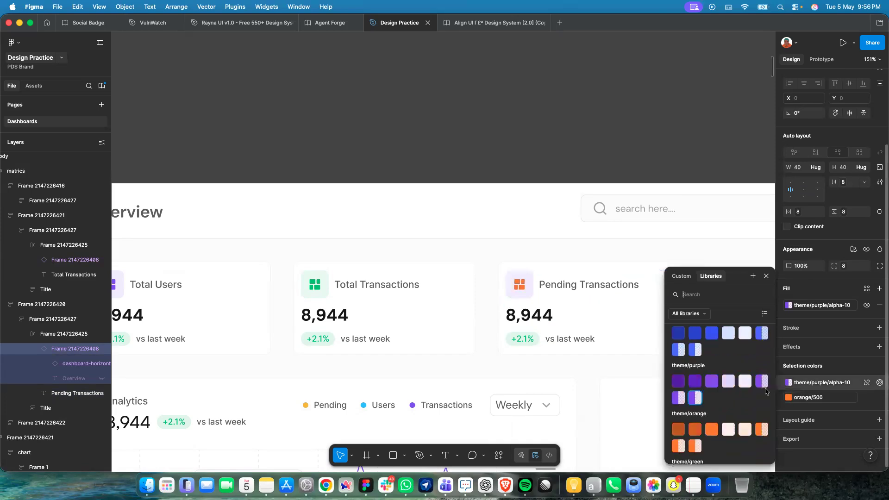
click(695, 398)
click(593, 341)
Change the label of the fourth metrics card to "Downtime".
scroll(591, 338, right, 5)
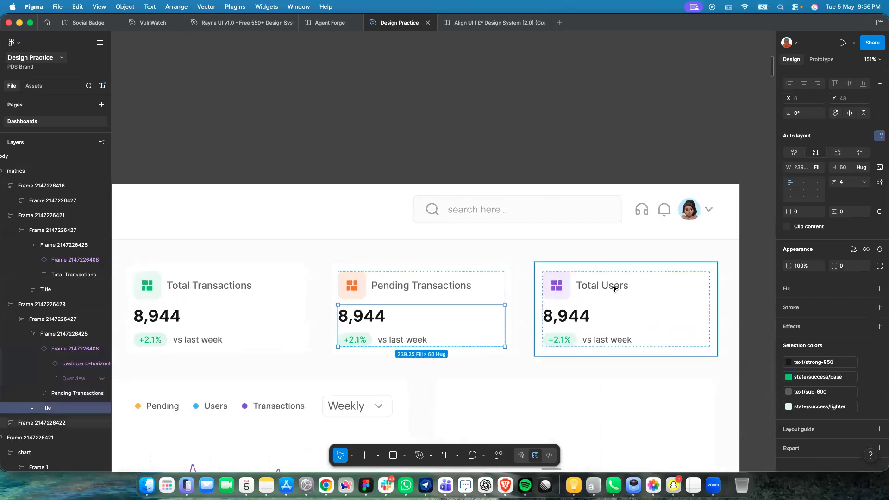
click(612, 288)
double_click(612, 287)
double_click(613, 286)
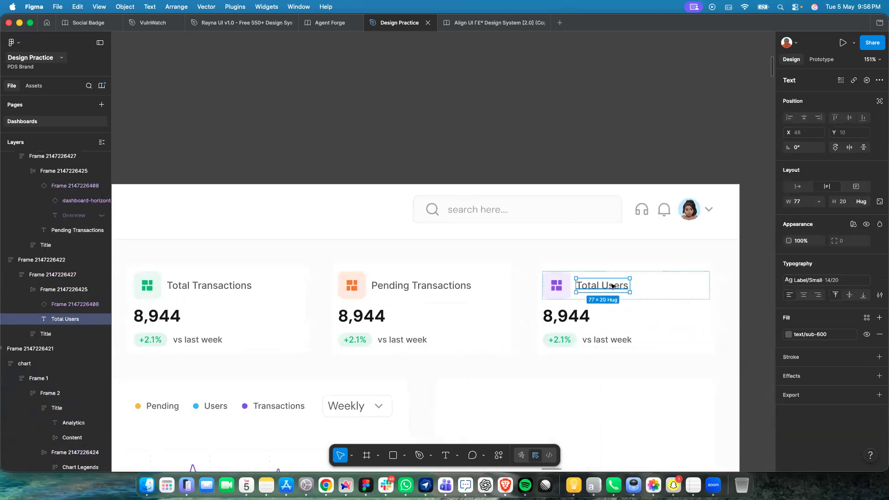
double_click(612, 286)
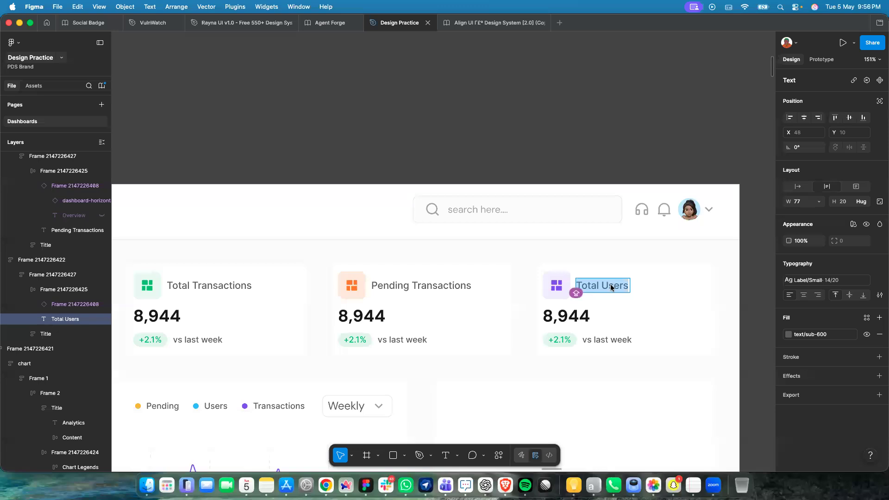
text(Downtime)
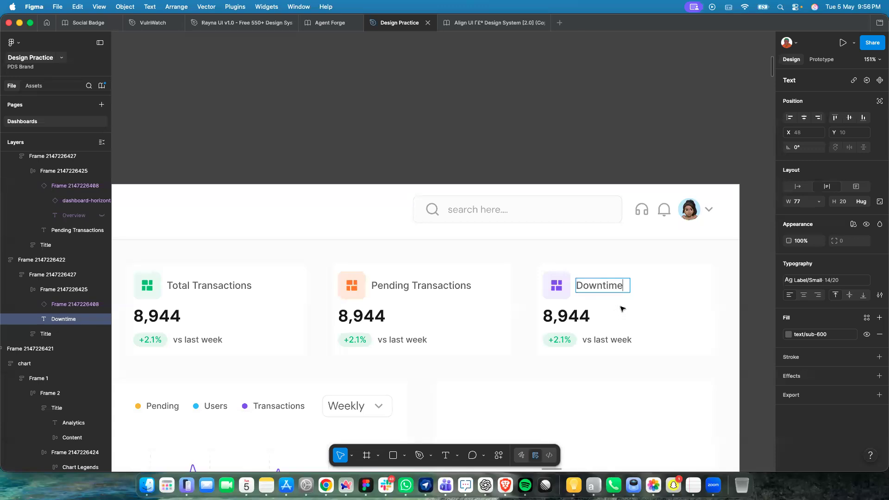
Change the metric value in the Downtime card to "12".
key(Escape)
click(573, 315)
double_click(572, 314)
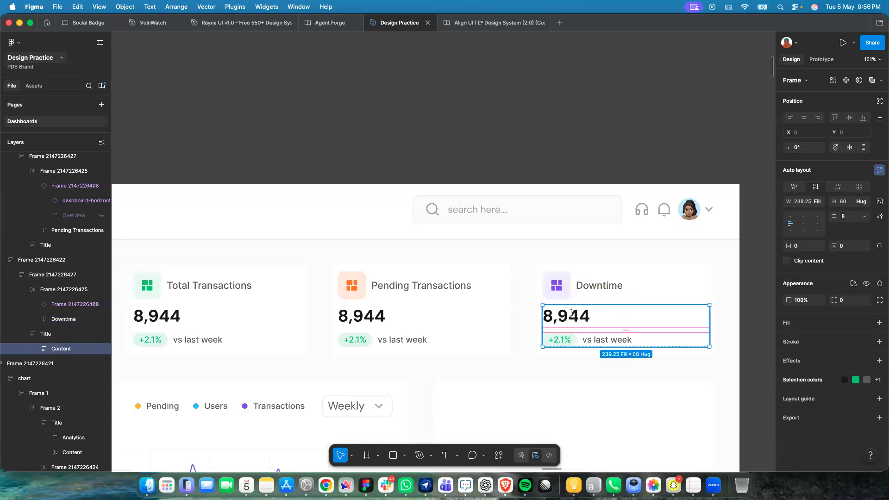
double_click(572, 313)
double_click(572, 313)
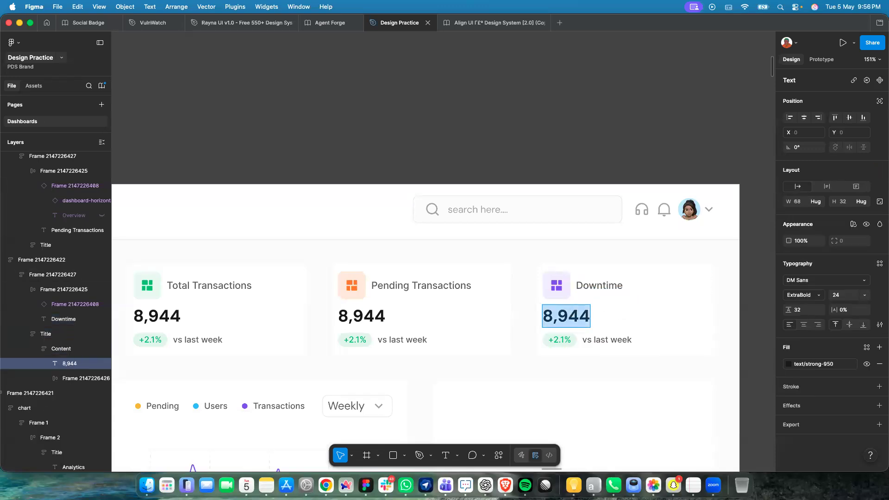
text(12)
key(Escape)
Recolour the icon in the Downtime card to red/500.
click(565, 293)
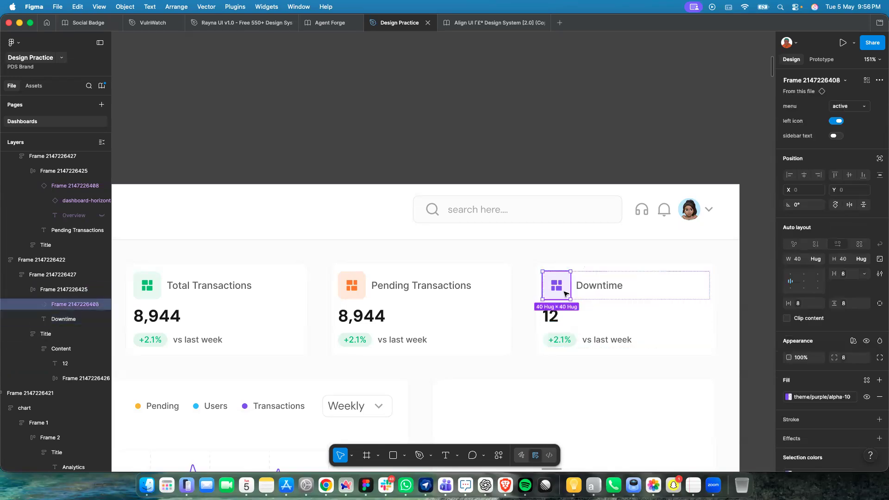
scroll(801, 411, down, 3)
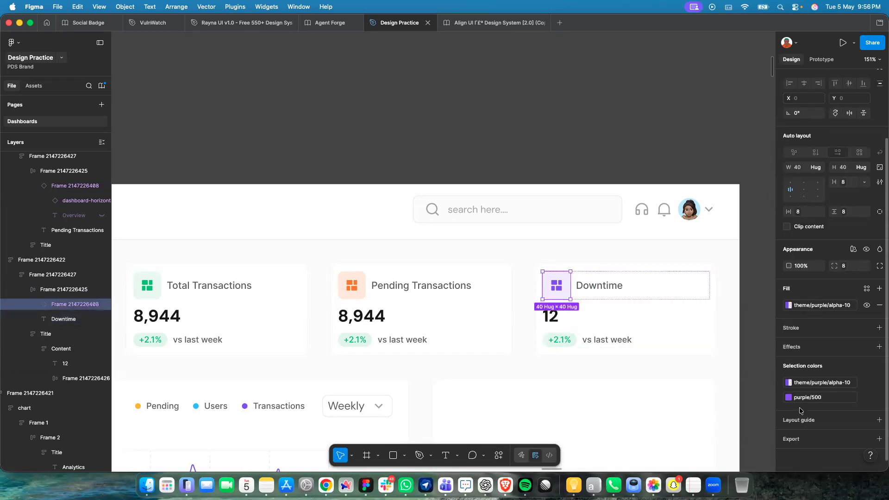
click(793, 399)
scroll(725, 418, down, 5)
scroll(725, 418, up, 5)
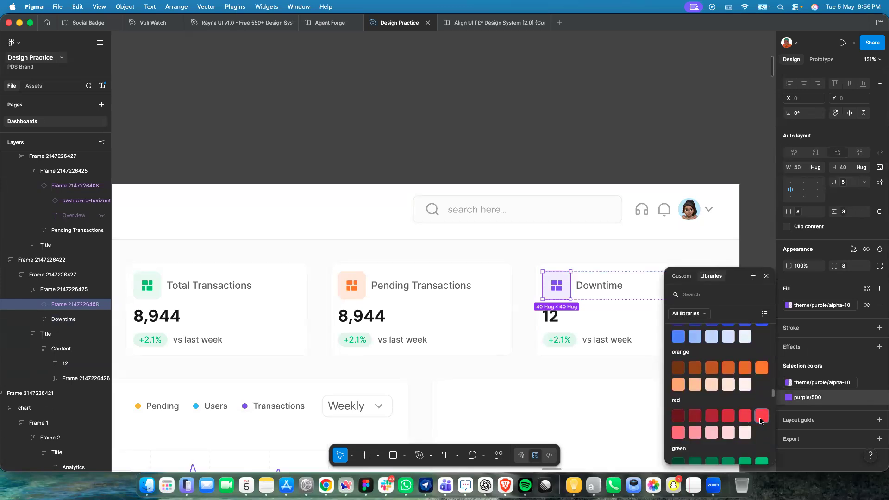
click(760, 417)
Change the background of the Downtime icon tile to a light red tint.
scroll(733, 417, up, 5)
scroll(734, 418, up, 3)
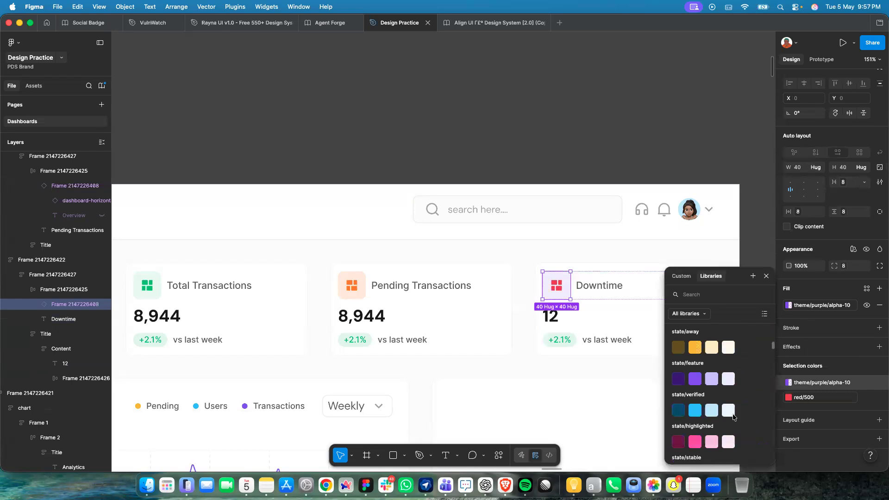
scroll(733, 418, up, 3)
click(591, 321)
Change the percentage badge text in the Downtime card to "-2.1%".
scroll(591, 322, down, 5)
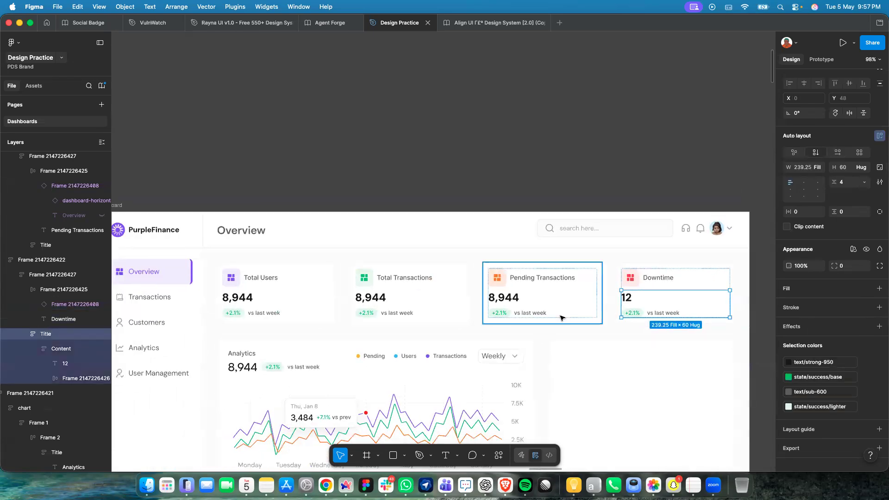
scroll(649, 308, left, 3)
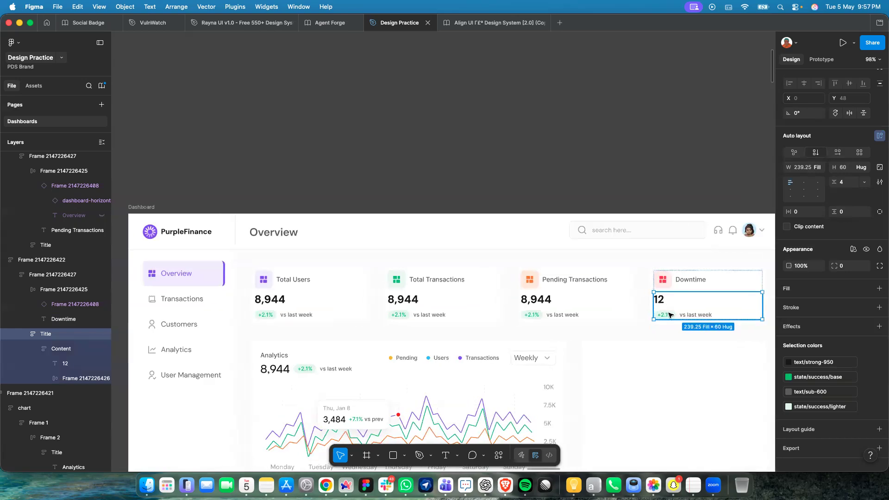
click(670, 315)
scroll(670, 315, up, 5)
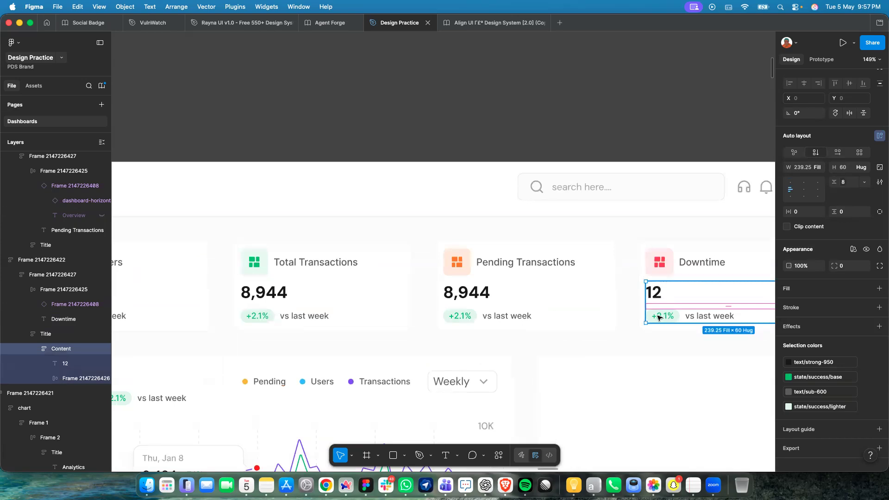
double_click(658, 318)
double_click(656, 316)
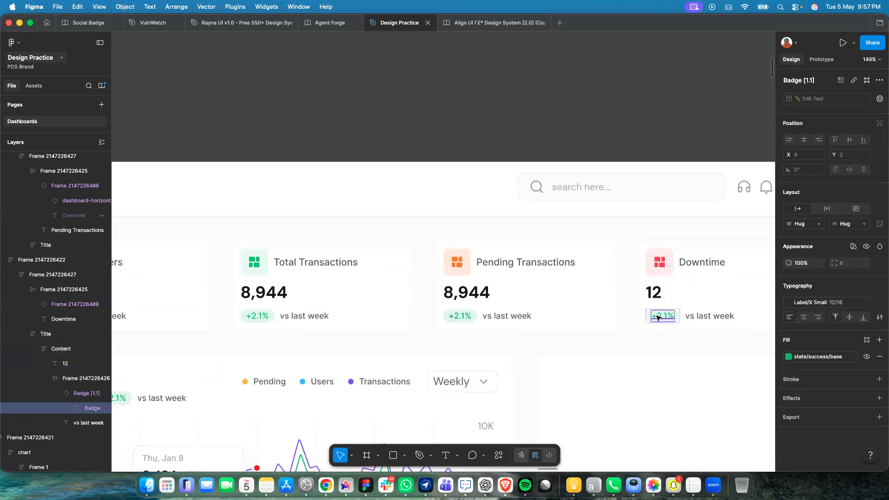
double_click(653, 316)
click(658, 316)
shift+click(649, 316)
text(-)
key(Escape)
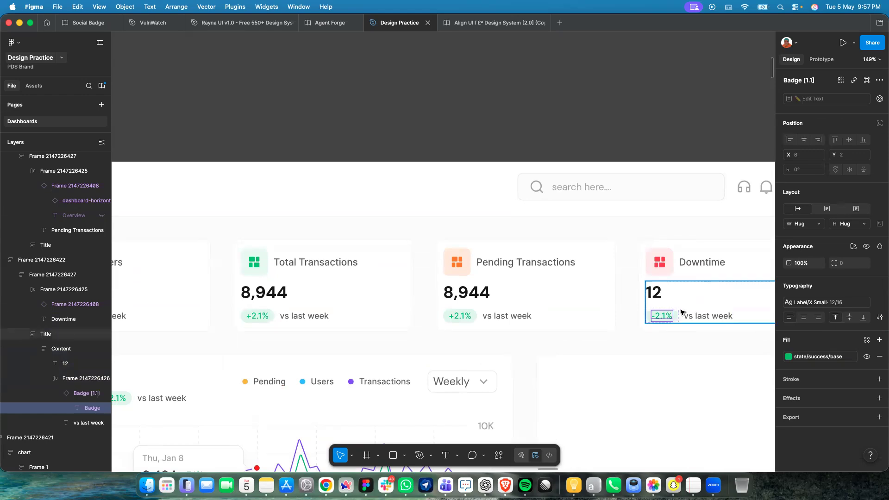
key(Escape)
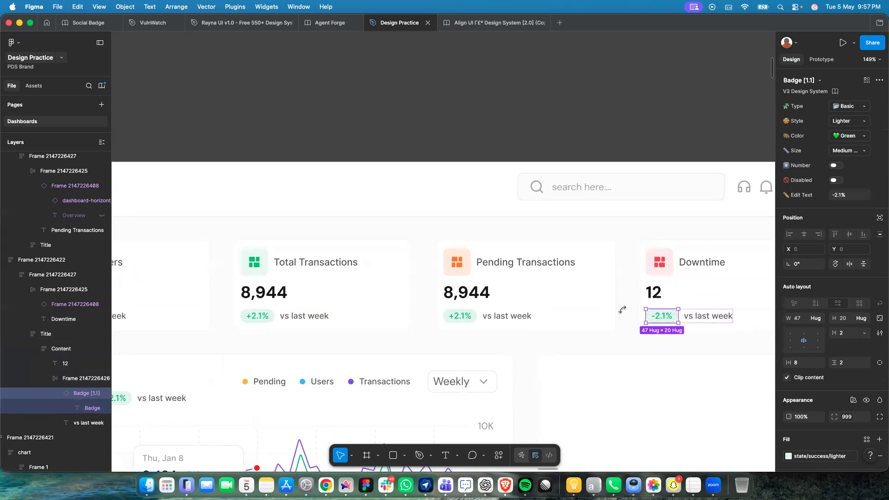
Recolour the text of the percentage badge in the Pending Transactions card to state/away/dark.
scroll(454, 315, up, 5)
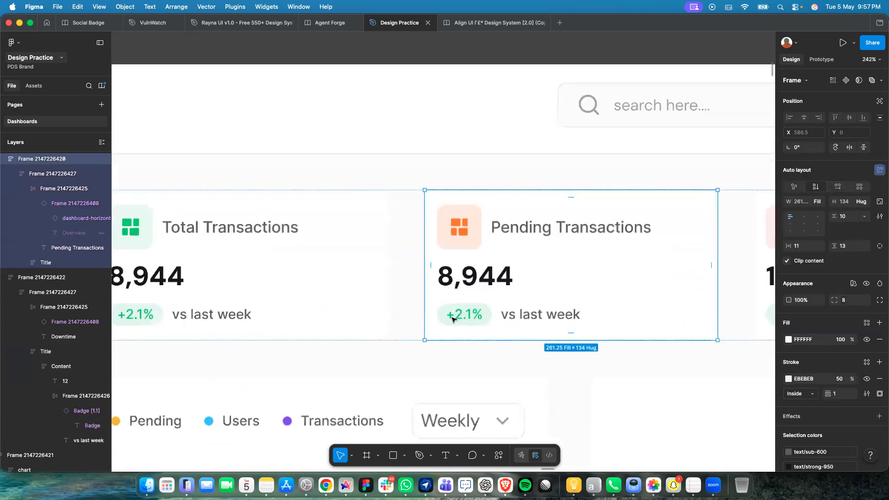
click(453, 320)
click(453, 320)
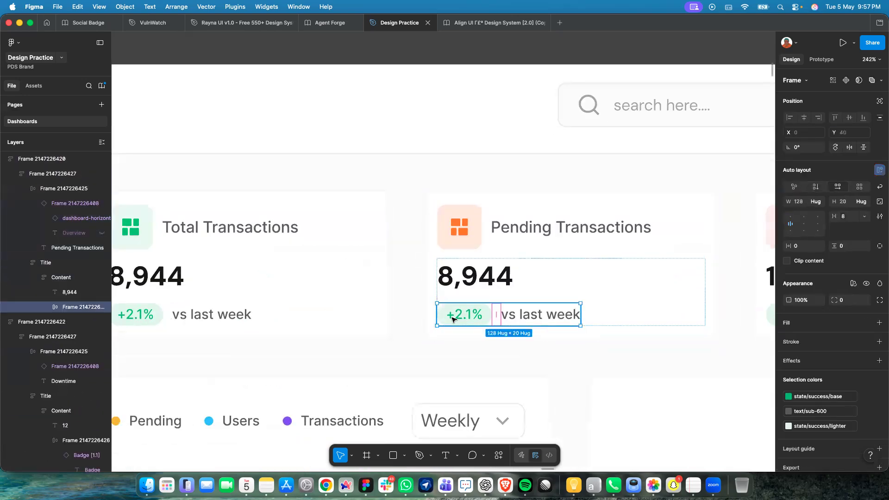
click(453, 320)
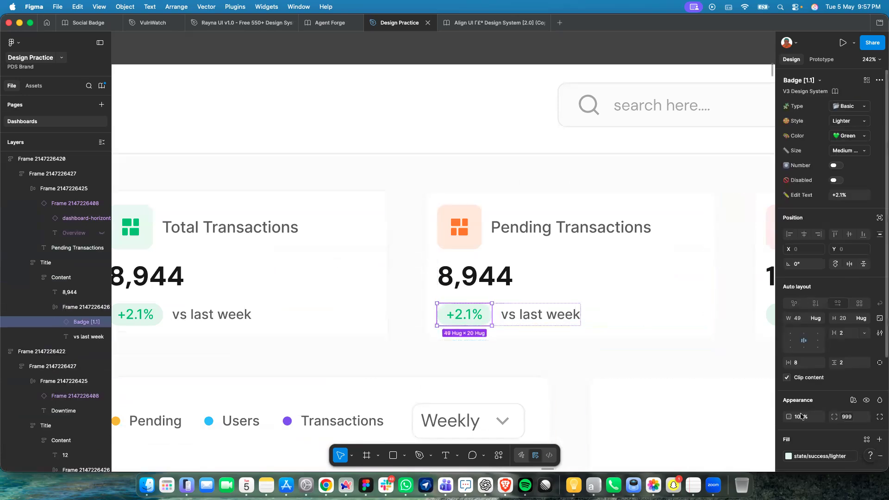
scroll(797, 398, down, 2)
click(789, 383)
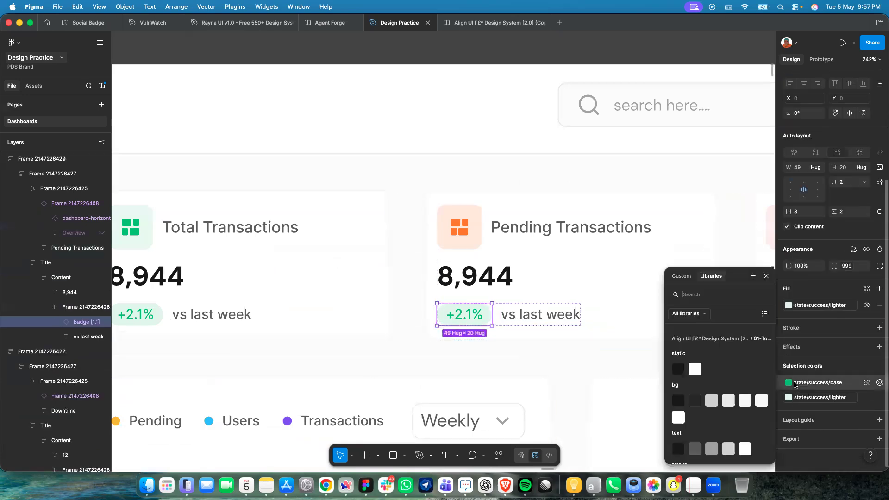
scroll(745, 408, down, 5)
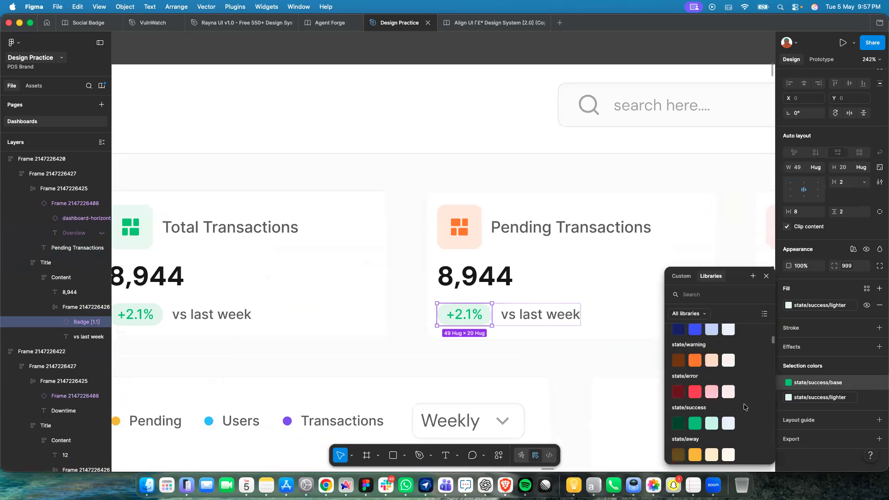
scroll(745, 407, down, 3)
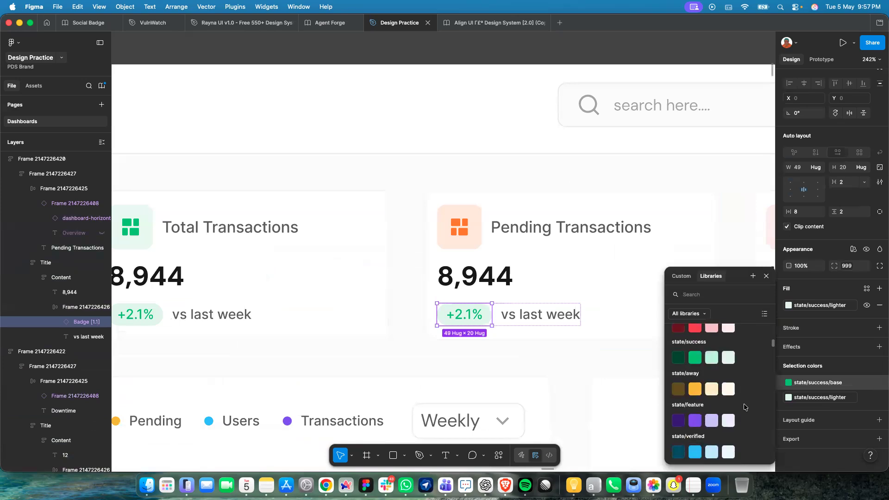
click(727, 390)
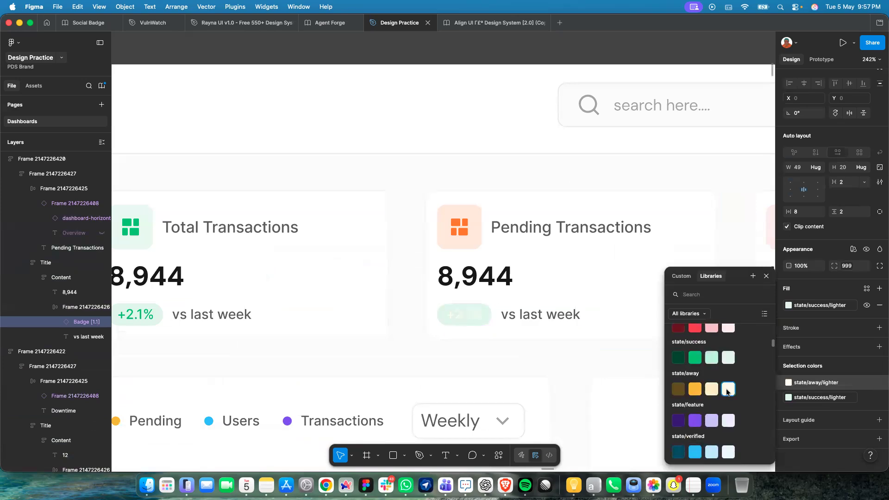
click(675, 389)
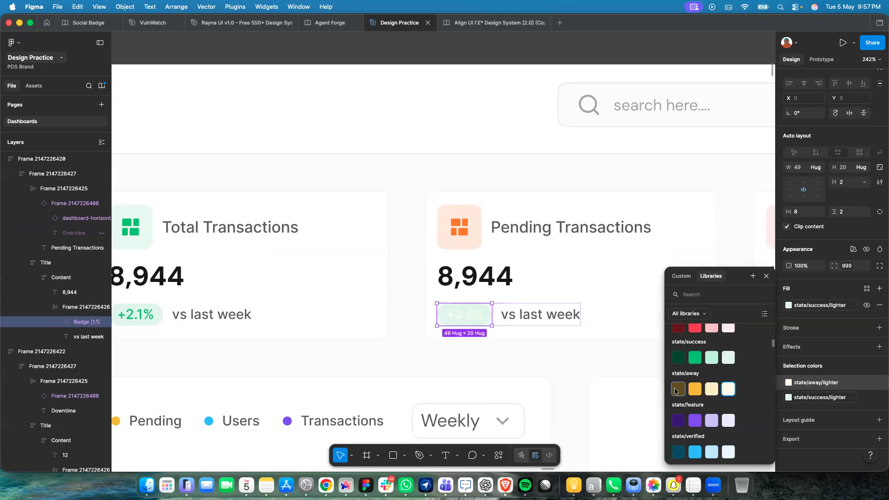
Set the background of the Pending Transactions percentage badge to state/away/light.
click(788, 399)
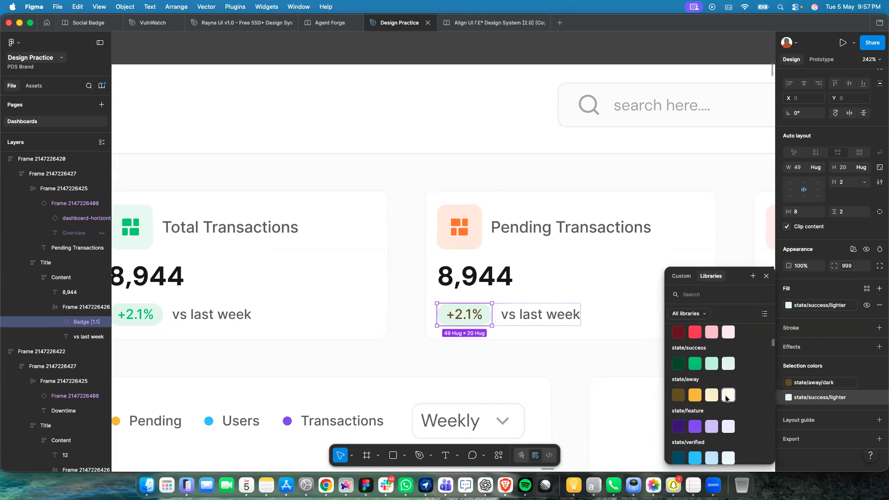
click(712, 396)
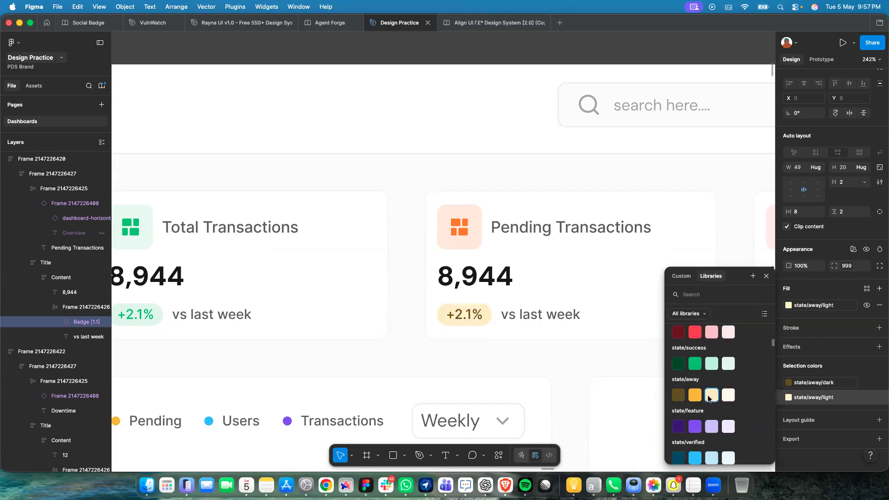
click(726, 398)
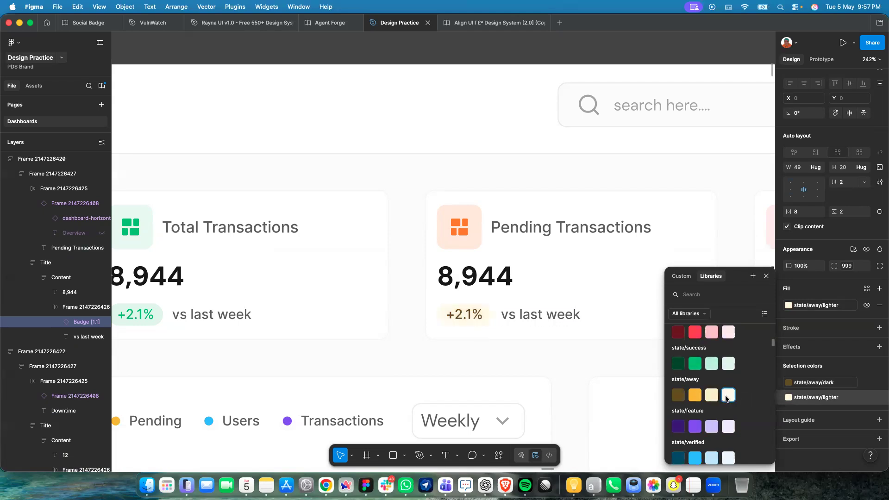
click(714, 397)
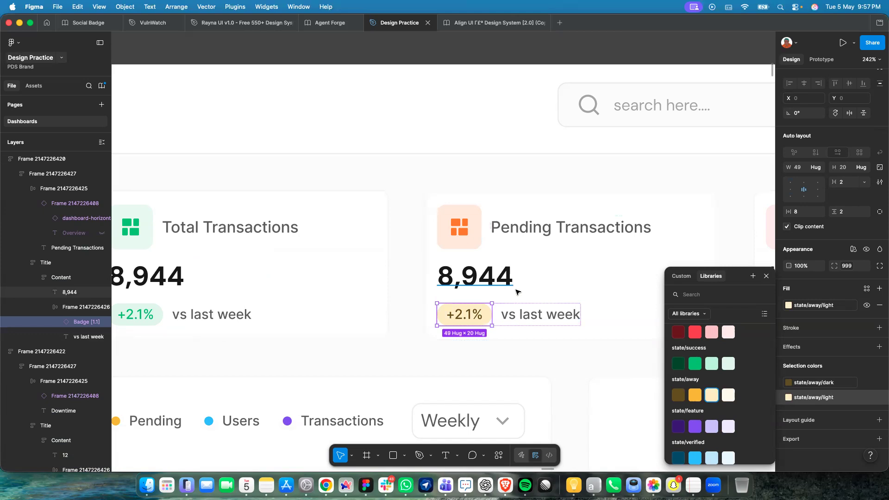
Change the metric value in the Pending Transactions card to "200".
double_click(494, 286)
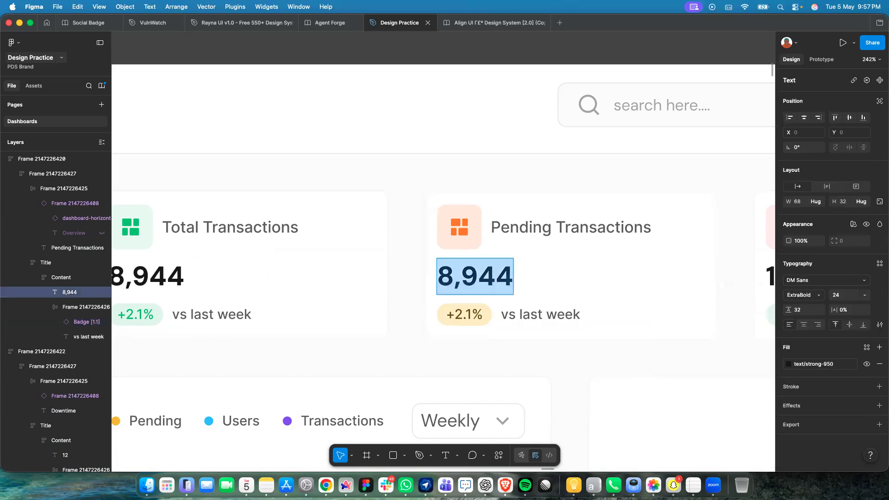
text(200)
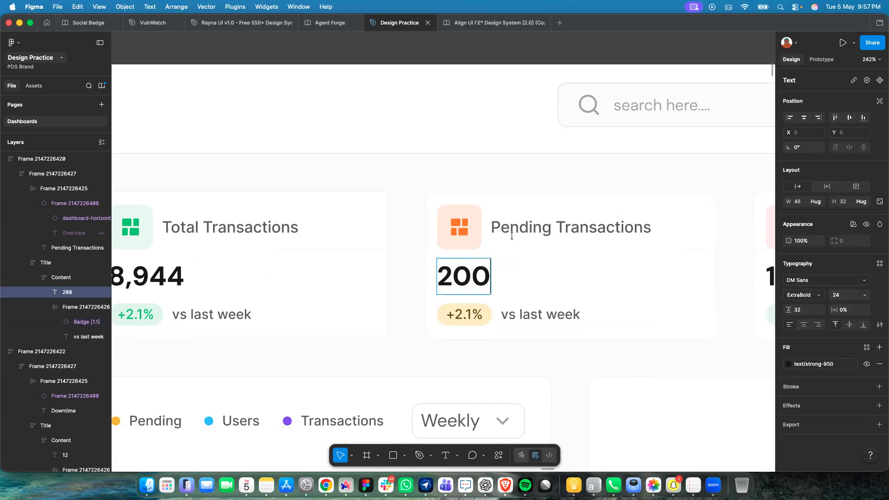
scroll(510, 280, down, 3)
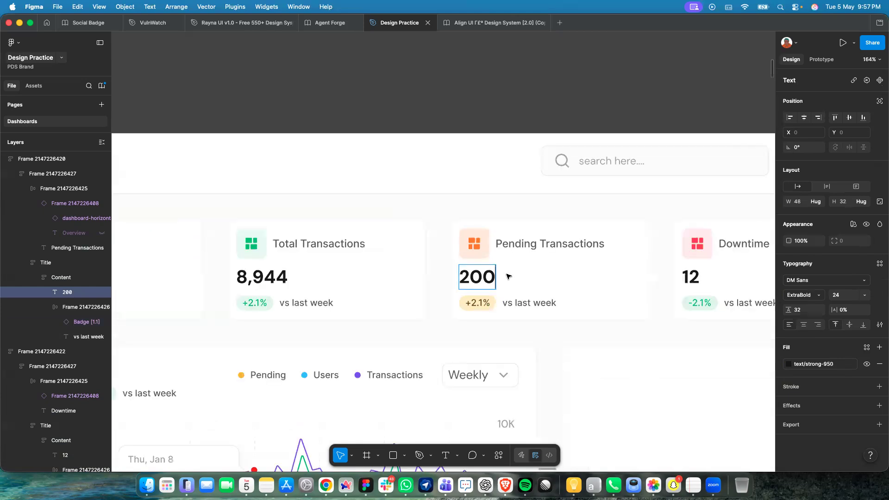
Change the metric value in the Total Transactions card to "$234M".
scroll(532, 282, left, 4)
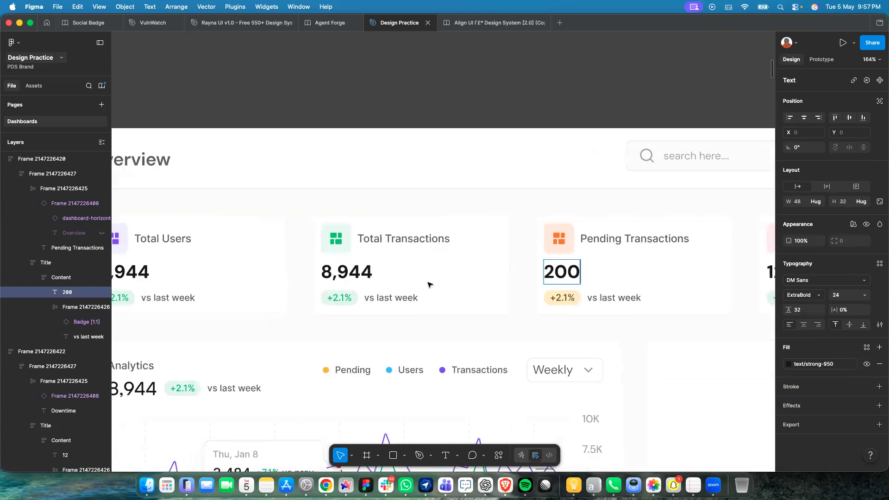
scroll(429, 285, left, 5)
double_click(478, 276)
click(478, 276)
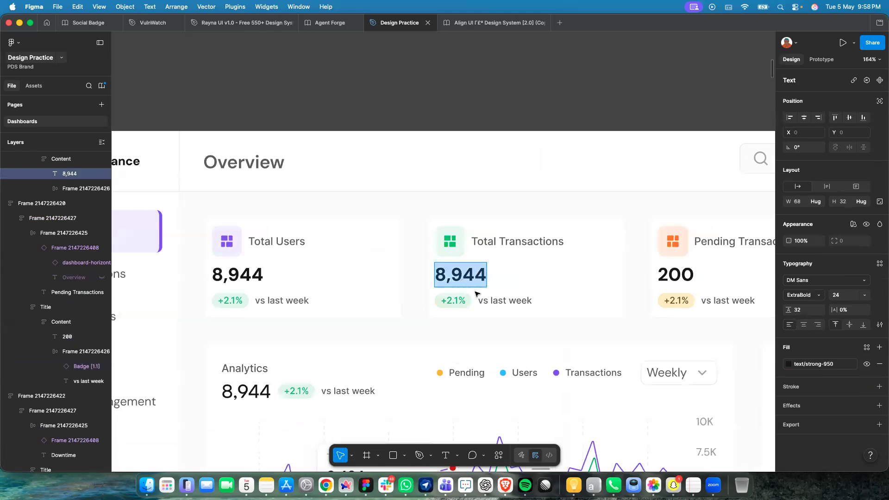
text(1)
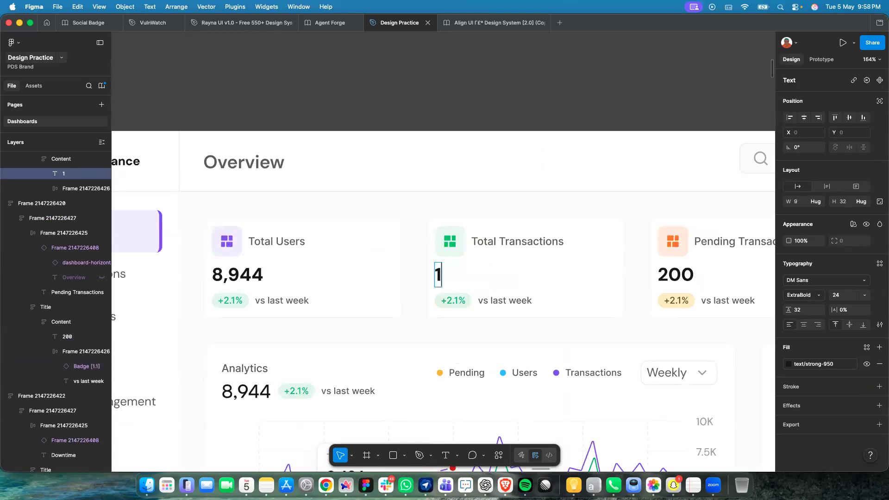
key(BackSpace)
text($234)
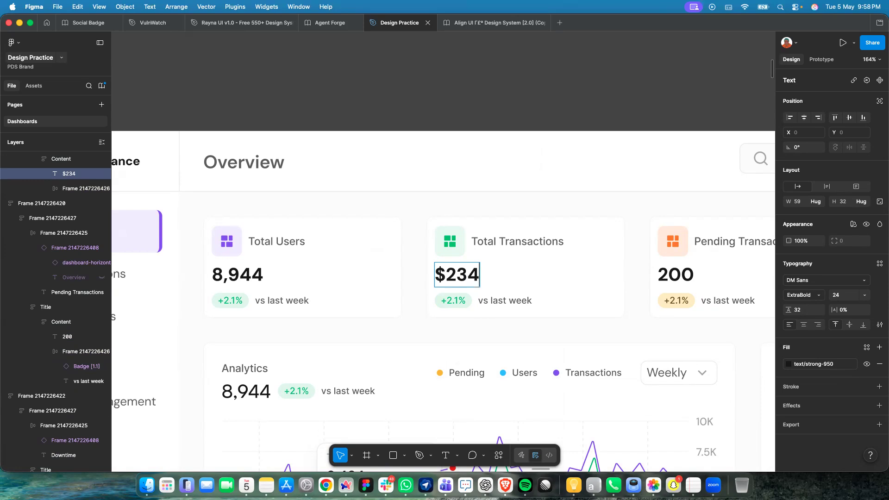
text(m)
key(BackSpace)
text(M)
key(Escape)
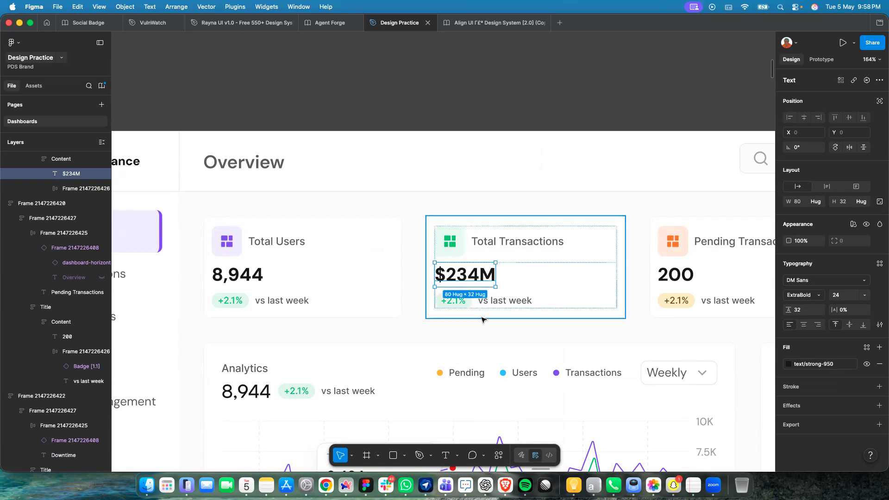
scroll(472, 304, up, 5)
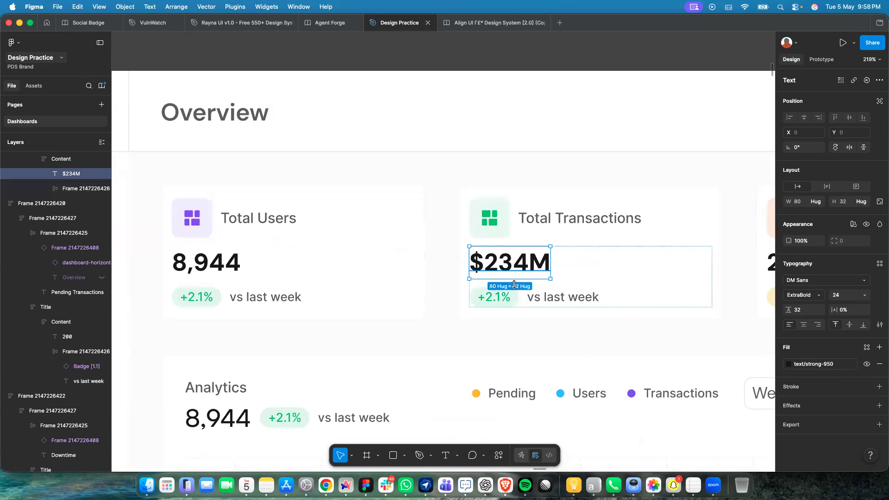
click(585, 281)
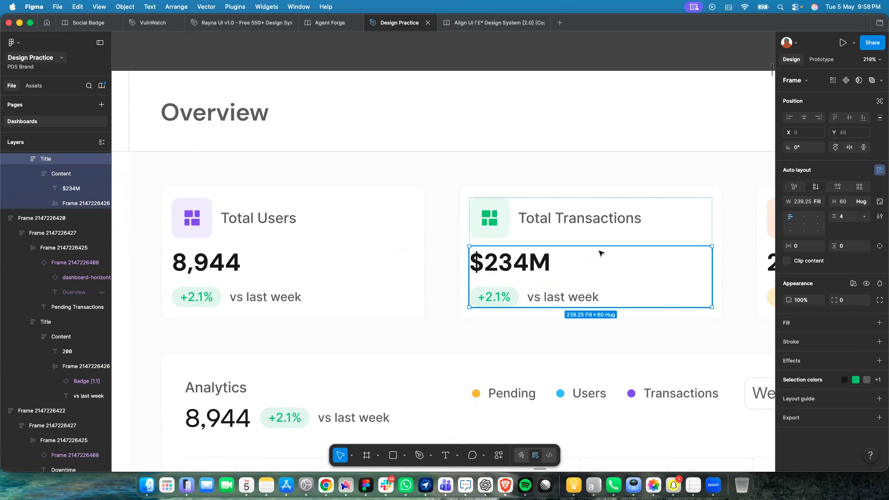
scroll(597, 249, down, 5)
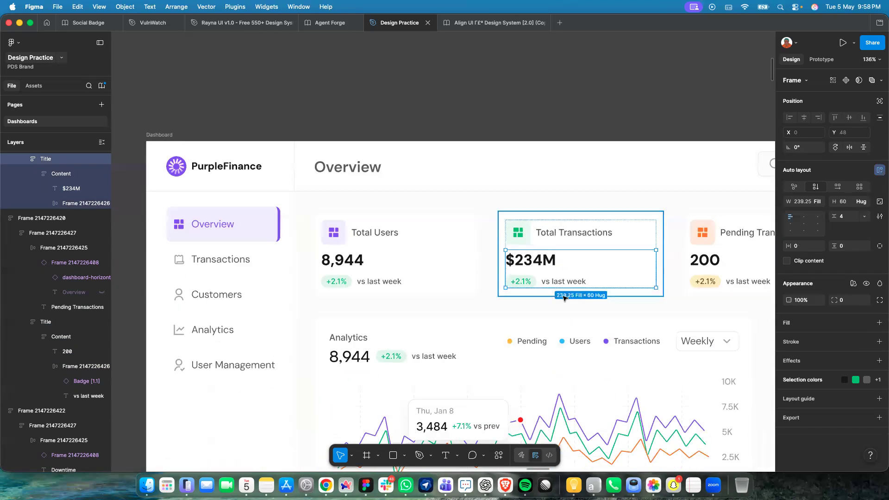
click(557, 293)
scroll(546, 252, up, 4)
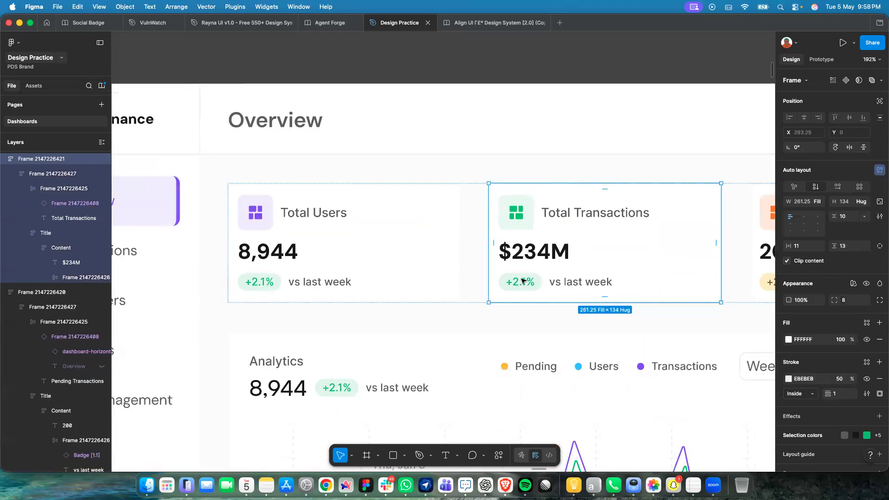
scroll(547, 251, up, 3)
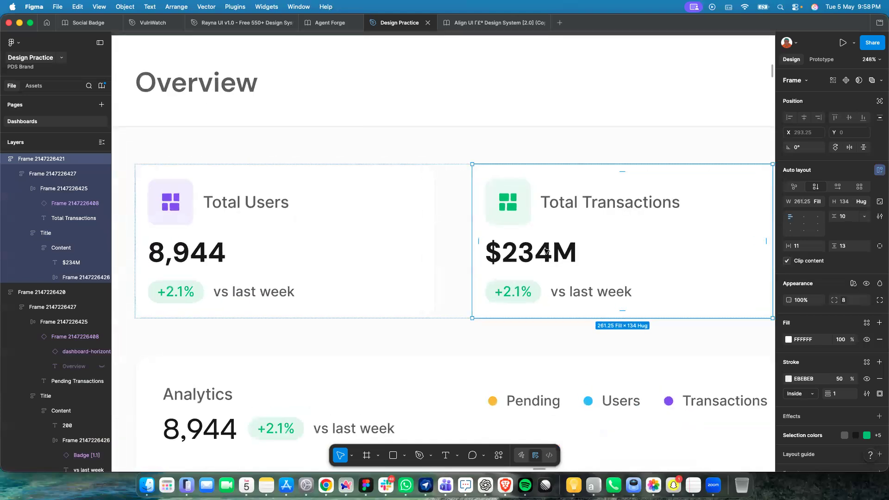
scroll(480, 241, down, 10)
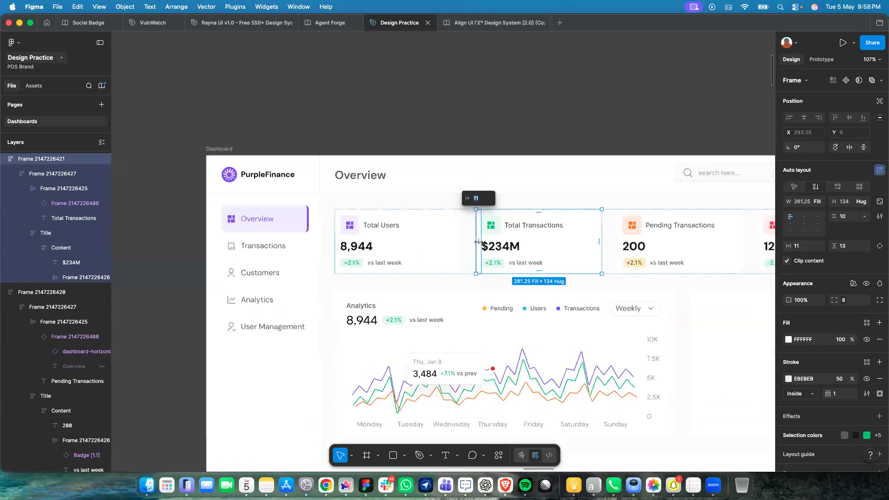
Change the metric value in the Total Users card to "150K".
click(424, 248)
scroll(363, 247, up, 6)
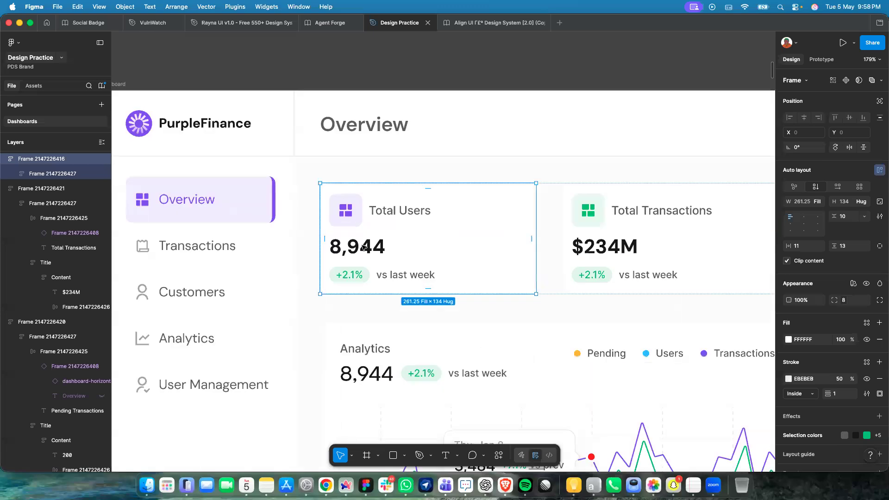
double_click(364, 248)
double_click(361, 247)
double_click(361, 246)
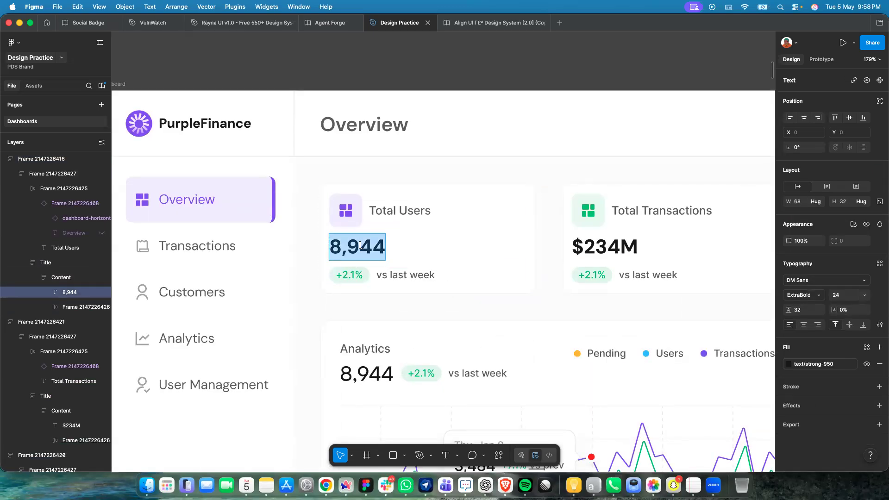
text(150)
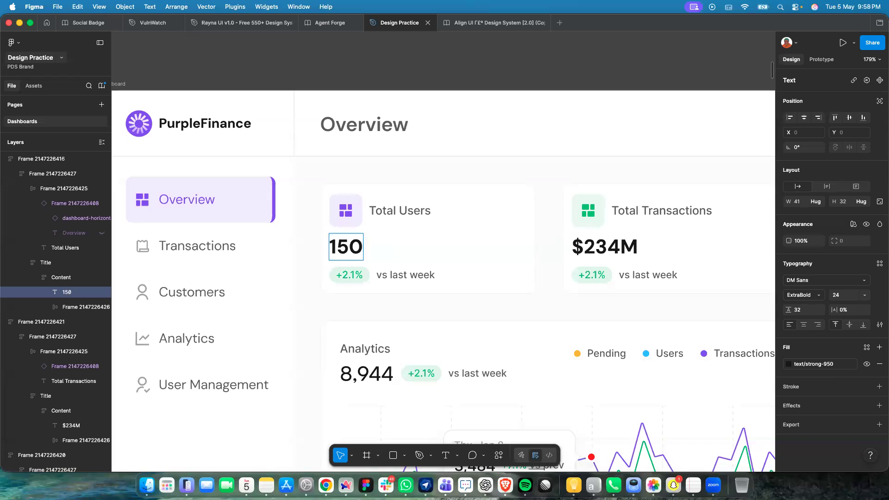
text(k)
key(BackSpace)
text(K)
key(Escape)
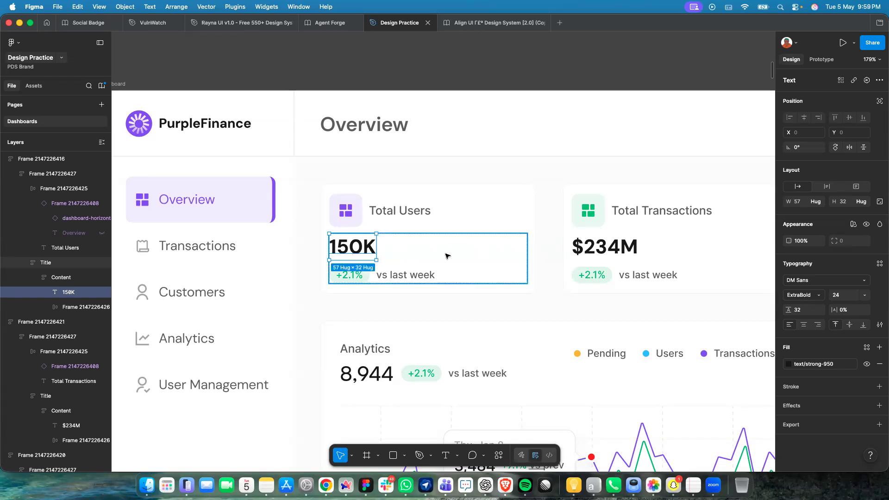
scroll(447, 254, down, 5)
scroll(447, 259, right, 3)
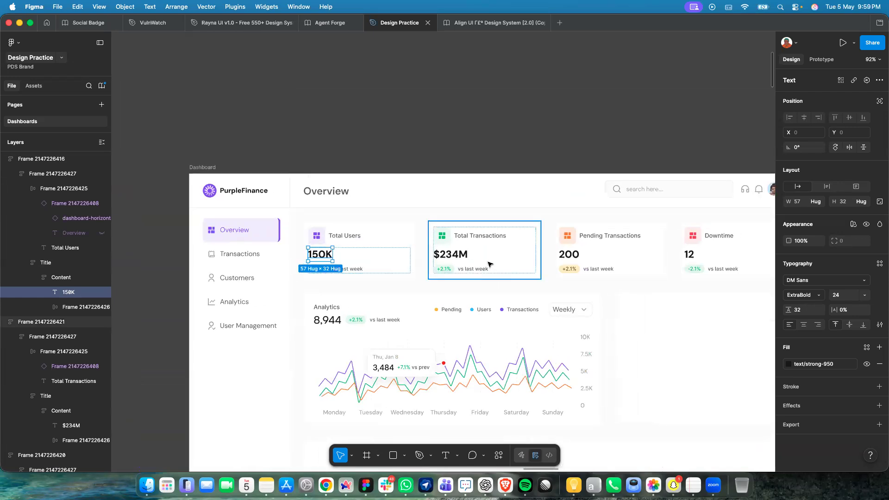
scroll(315, 255, up, 5)
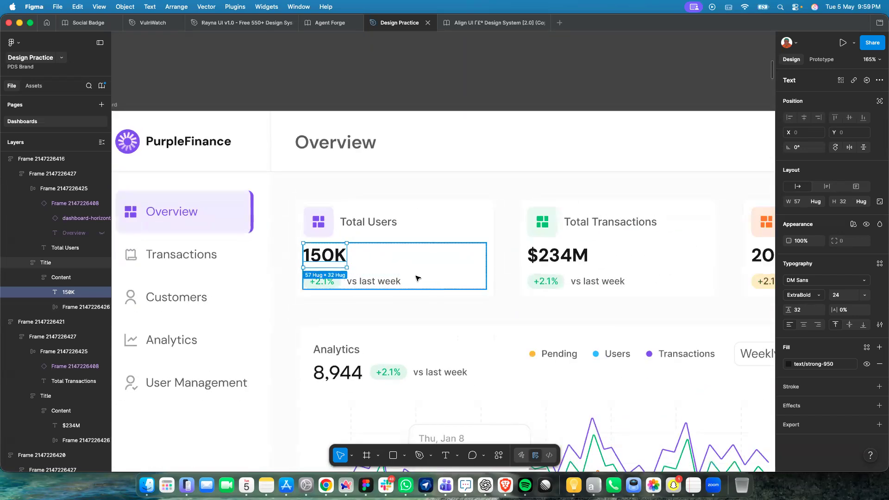
scroll(417, 280, right, 5)
scroll(355, 263, left, 3)
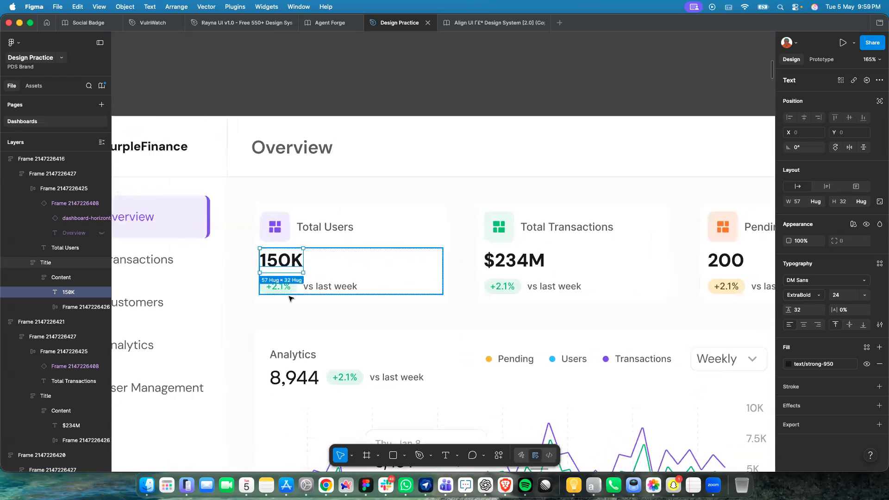
scroll(264, 306, up, 5)
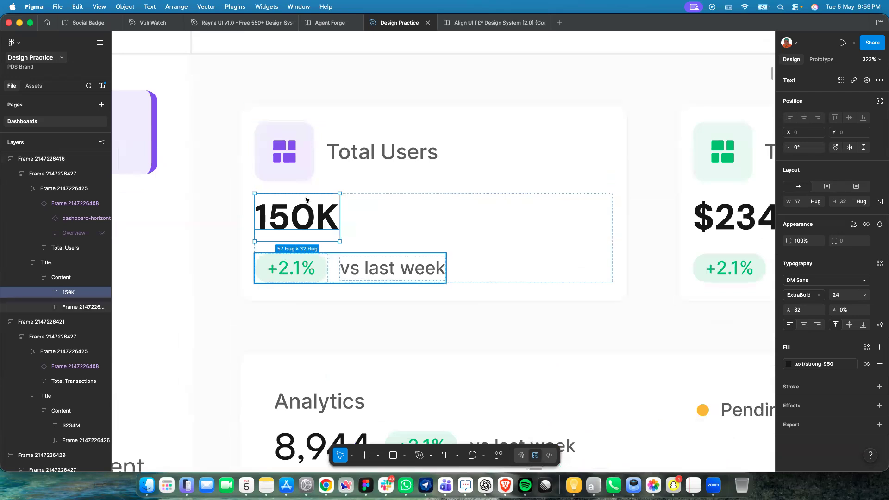
scroll(296, 217, down, 5)
scroll(461, 226, down, 5)
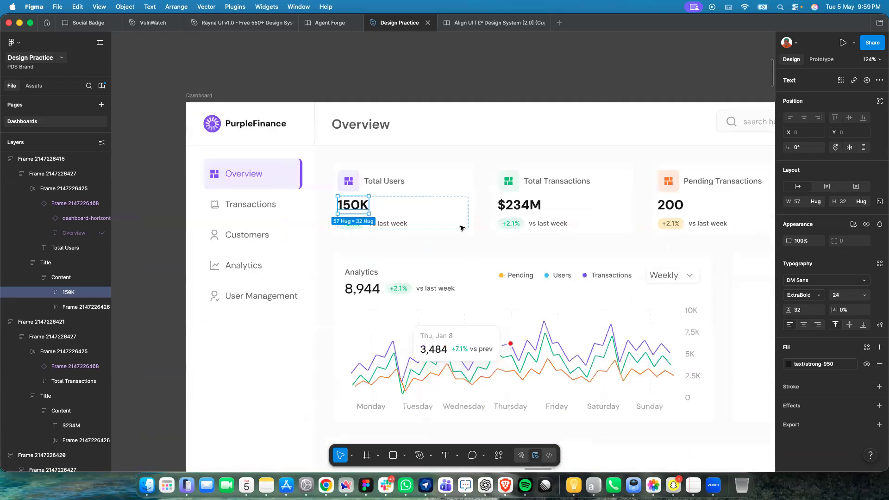
Check the inner padding of the Analytics chart card below the metrics cards.
click(457, 183)
click(491, 275)
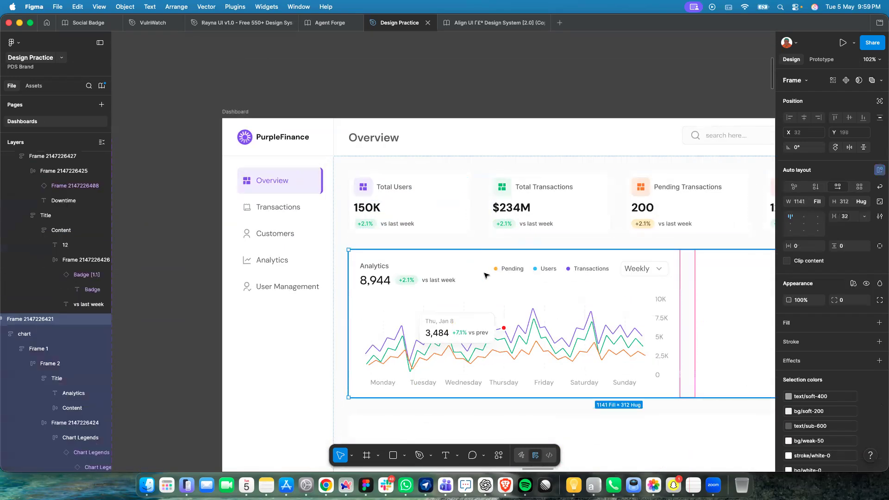
scroll(378, 282, up, 4)
scroll(378, 282, up, 1)
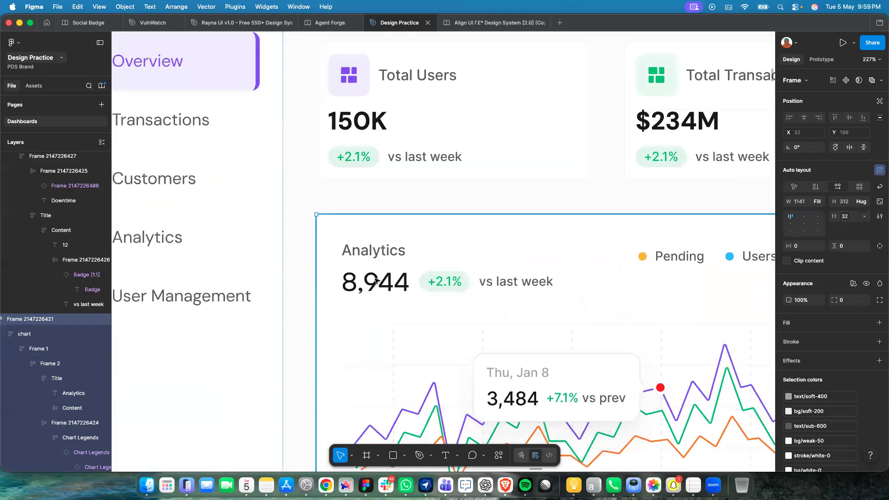
click(377, 281)
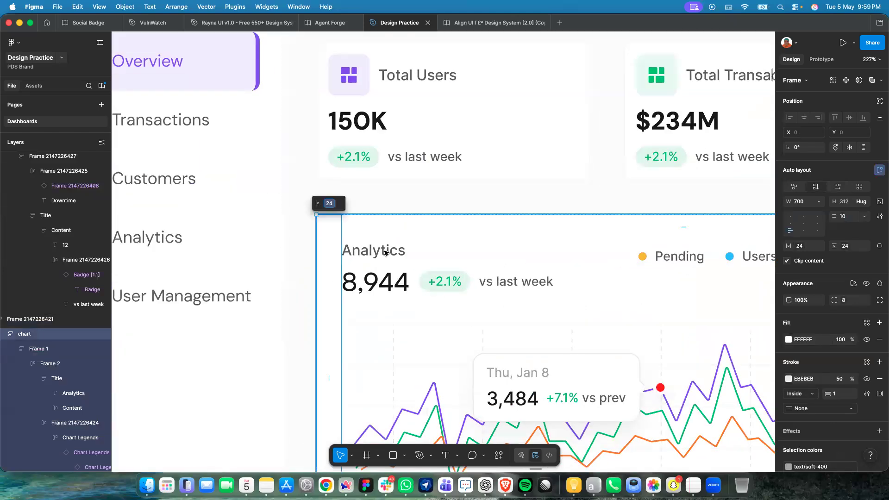
scroll(385, 252, down, 5)
Set the horizontal padding of all four metrics cards to the 24 spacing variable.
click(452, 190)
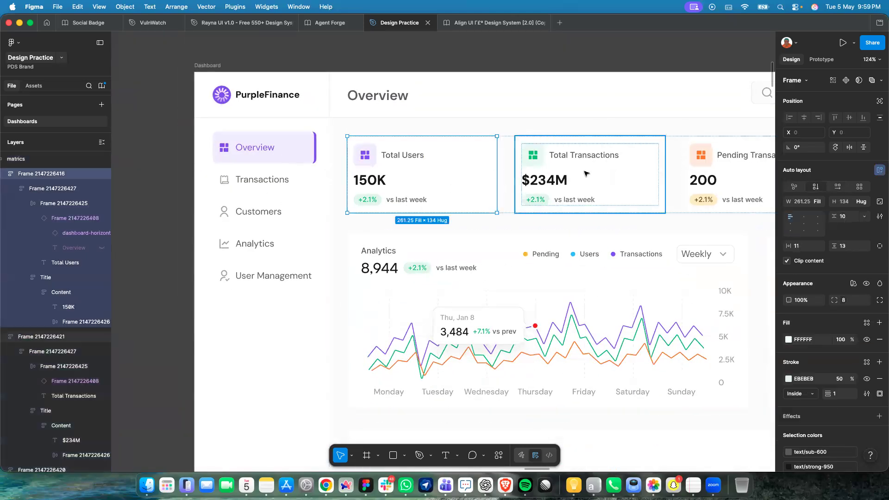
shift+click(585, 174)
scroll(586, 175, right, 5)
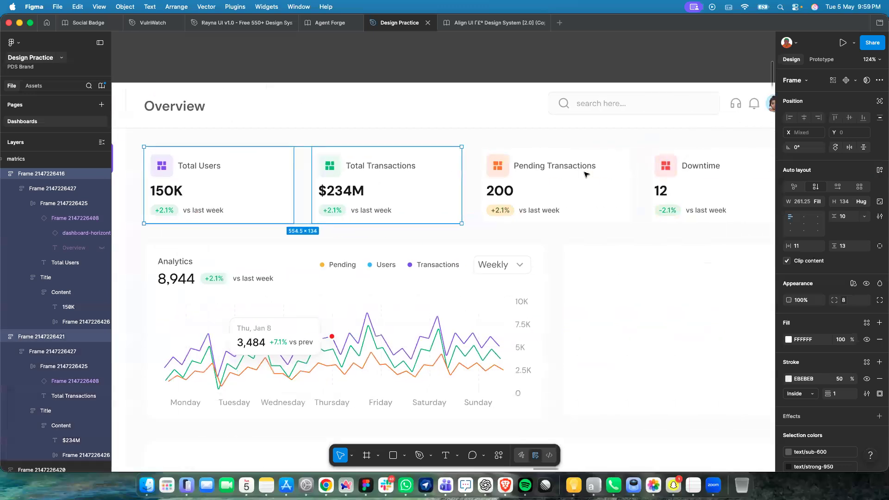
shift+click(579, 182)
shift+click(688, 188)
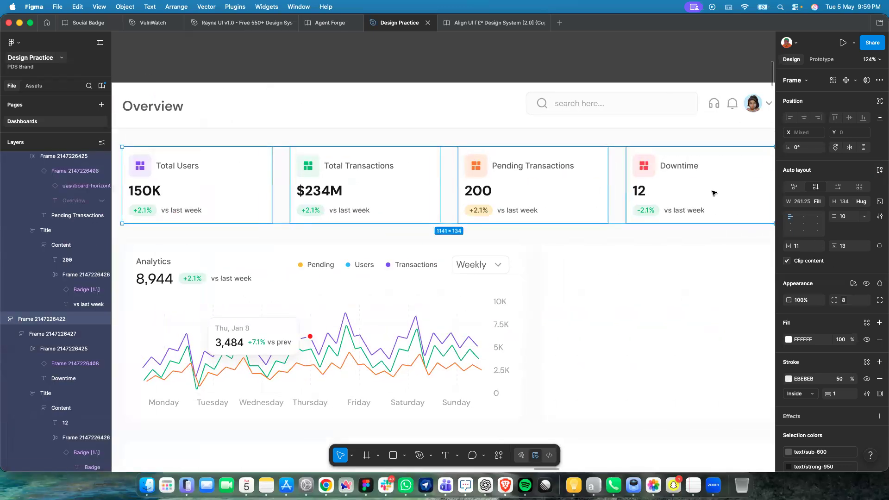
click(817, 246)
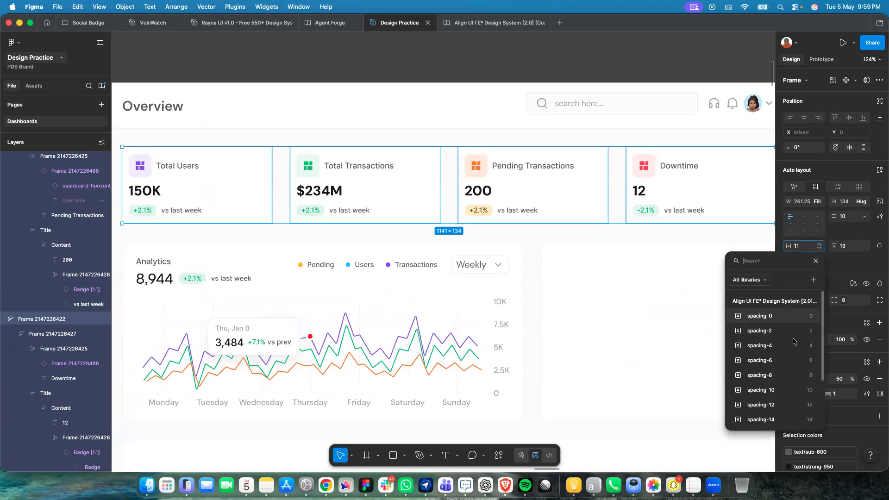
scroll(787, 366, down, 3)
click(788, 375)
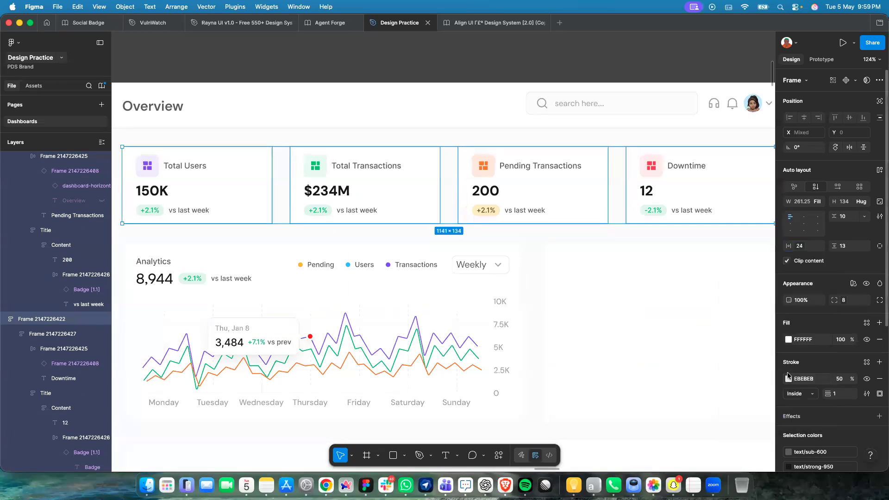
Set the vertical padding of all four metrics cards to the 24 spacing variable.
scroll(679, 365, down, 5)
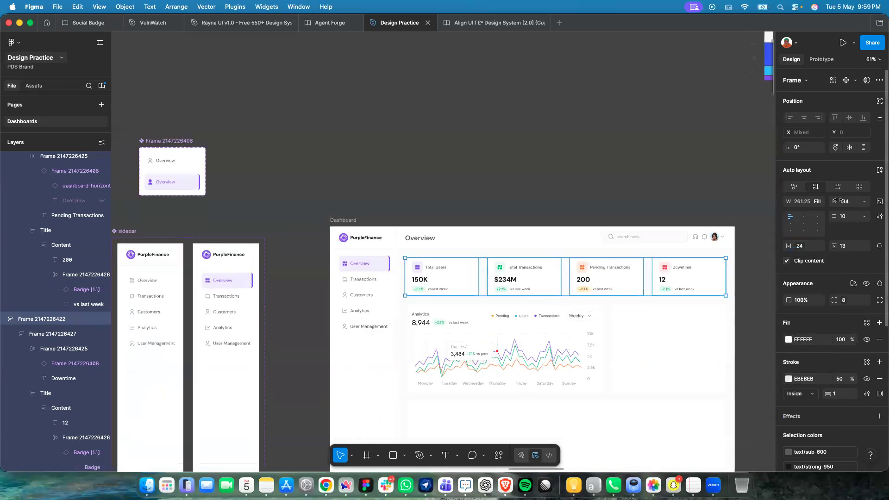
click(686, 308)
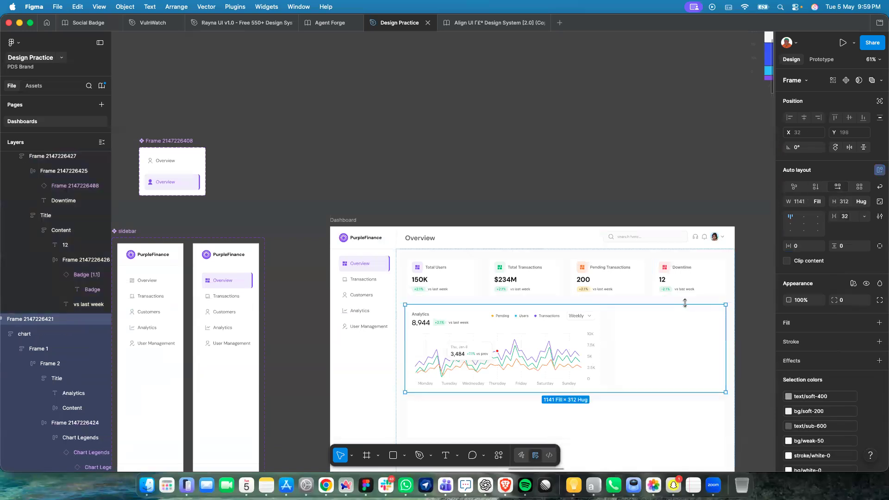
click(689, 283)
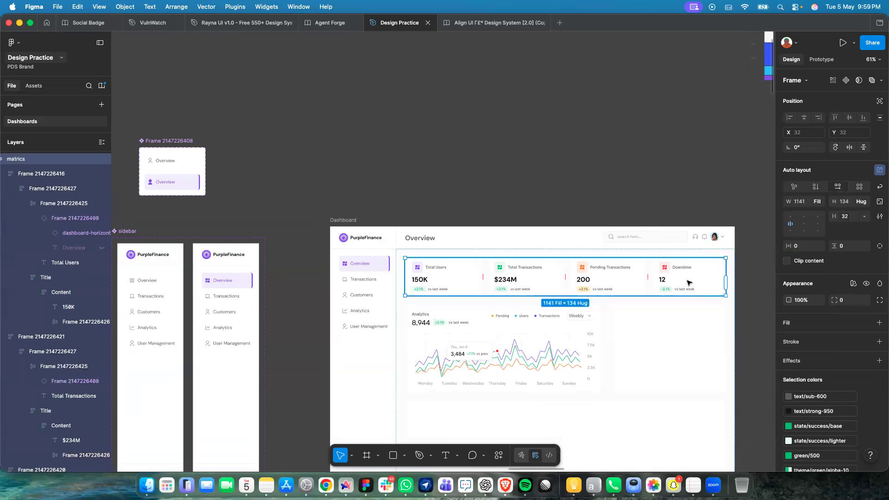
key(Return)
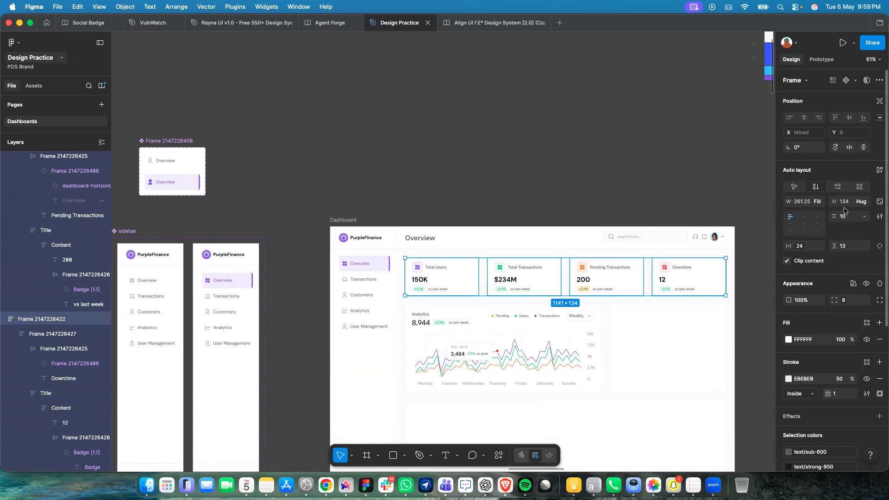
scroll(690, 290, up, 5)
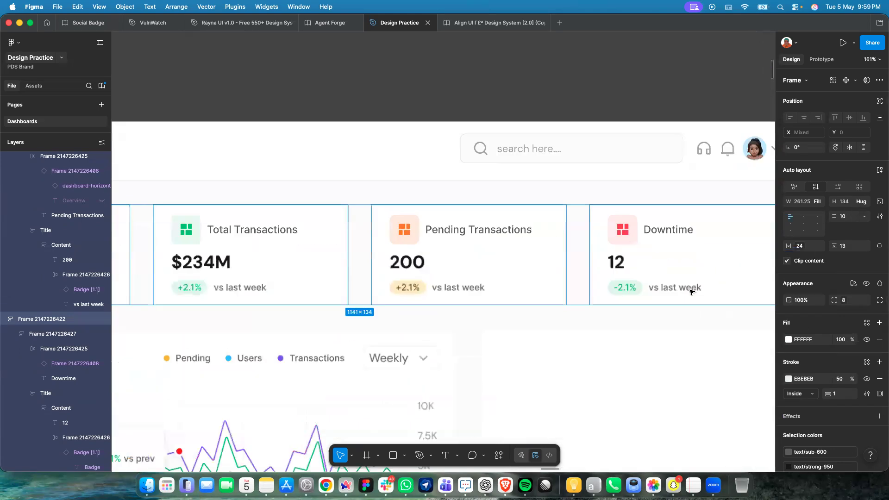
key(Return)
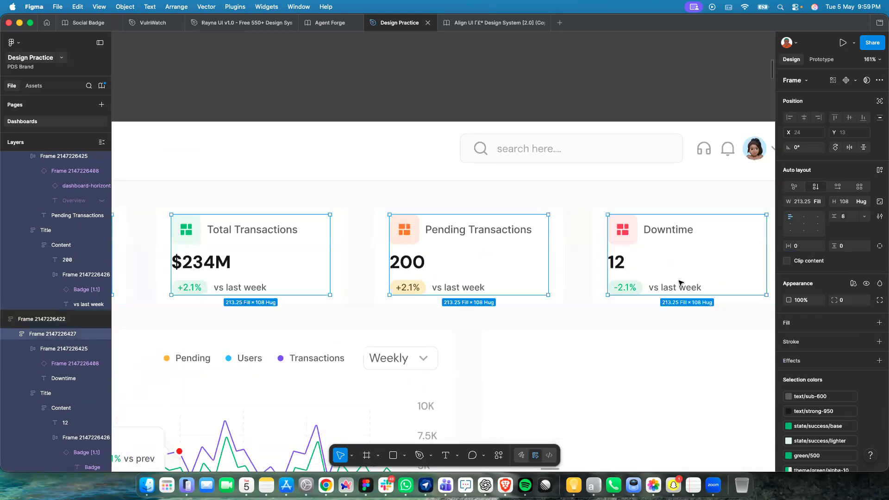
scroll(625, 315, down, 3)
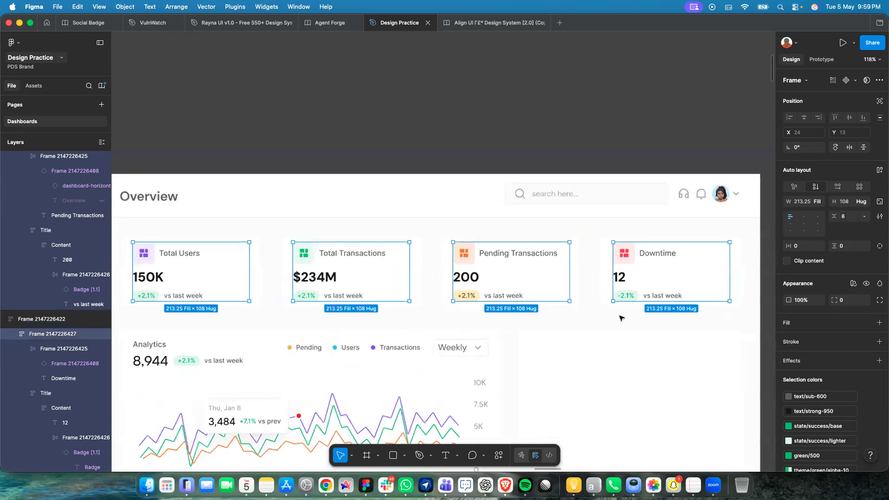
click(576, 298)
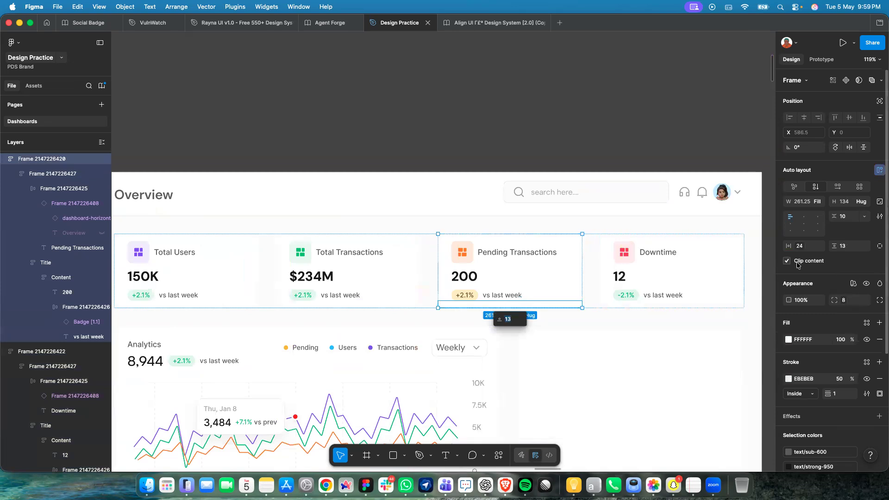
key(super+a)
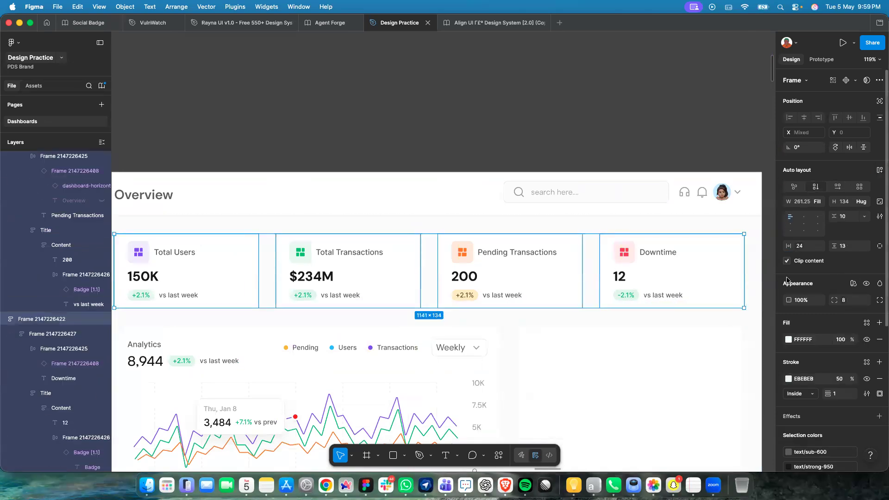
click(864, 246)
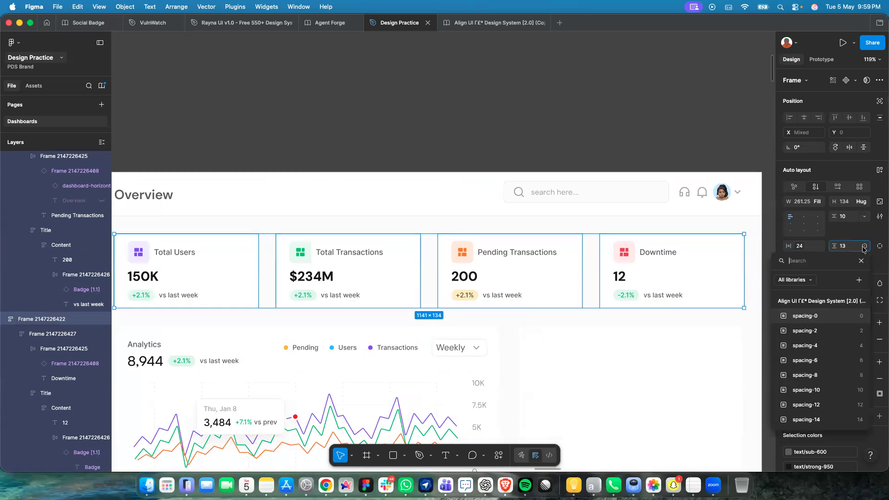
scroll(831, 400, down, 2)
click(834, 401)
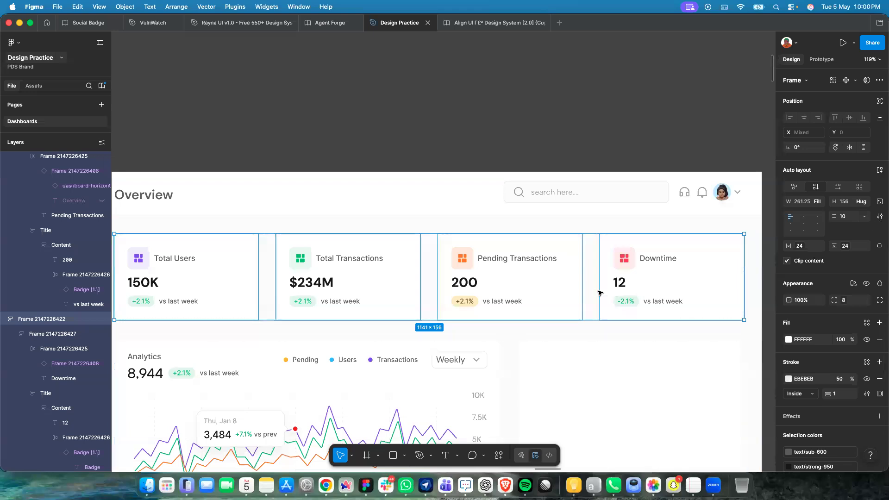
Examine the four metric cards and their spacing from the Analytics section in the dashboard body.
scroll(599, 290, down, 5)
scroll(519, 304, up, 5)
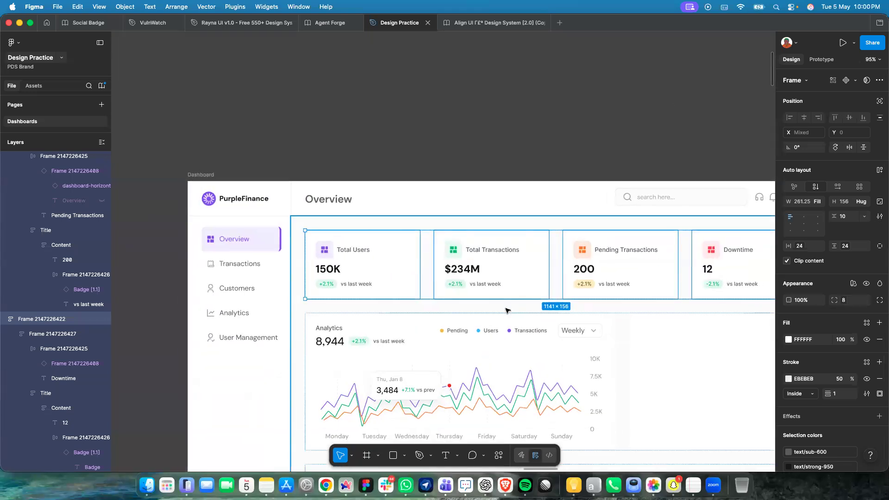
click(507, 311)
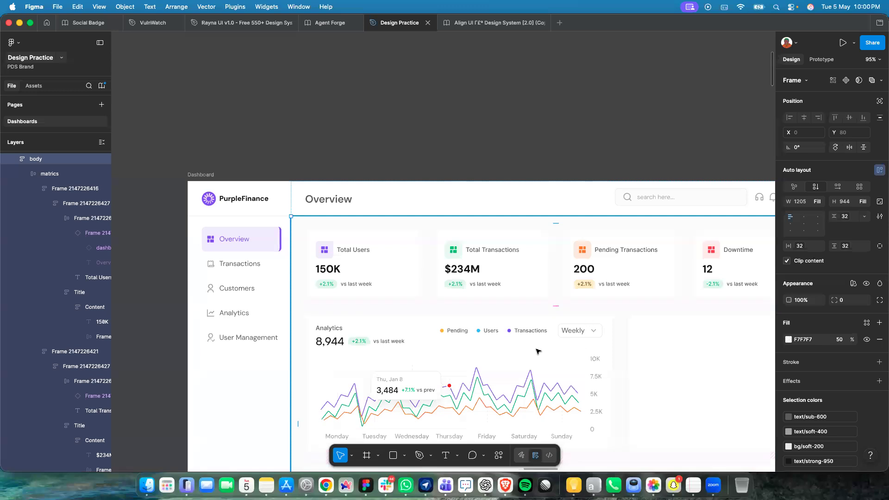
scroll(536, 352, right, 3)
scroll(536, 347, right, 3)
scroll(536, 347, down, 1)
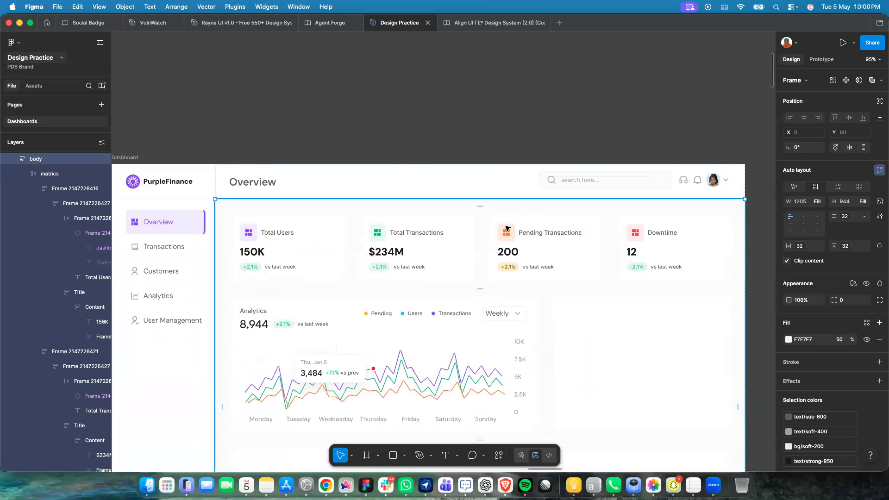
scroll(662, 257, right, 4)
scroll(663, 257, down, 1)
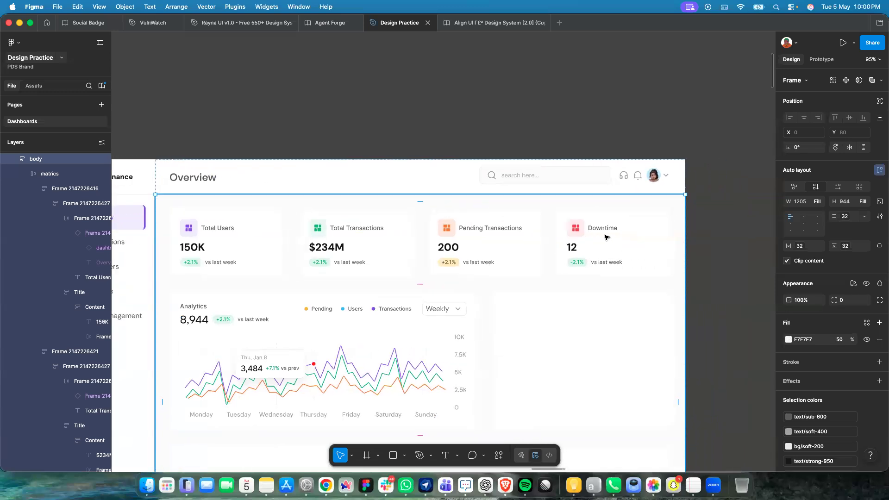
scroll(526, 296, down, 2)
scroll(526, 296, right, 1)
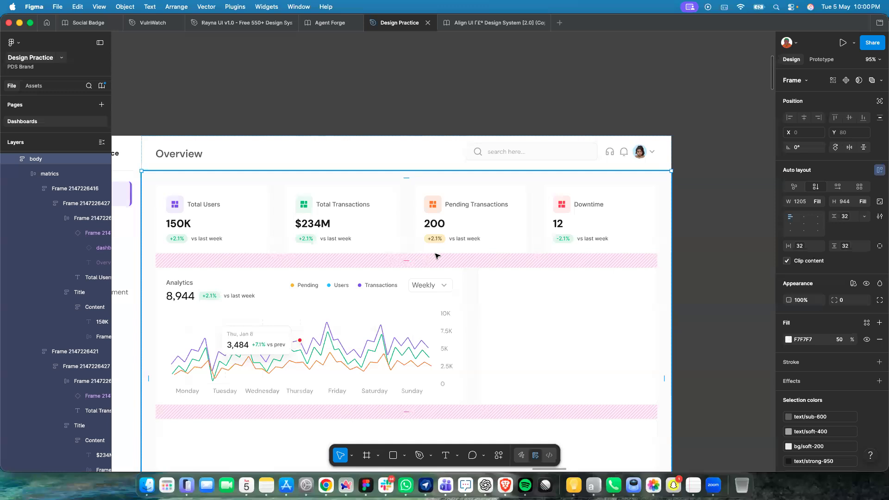
scroll(368, 249, left, 3)
scroll(368, 248, up, 1)
scroll(235, 262, down, 1)
scroll(234, 262, left, 2)
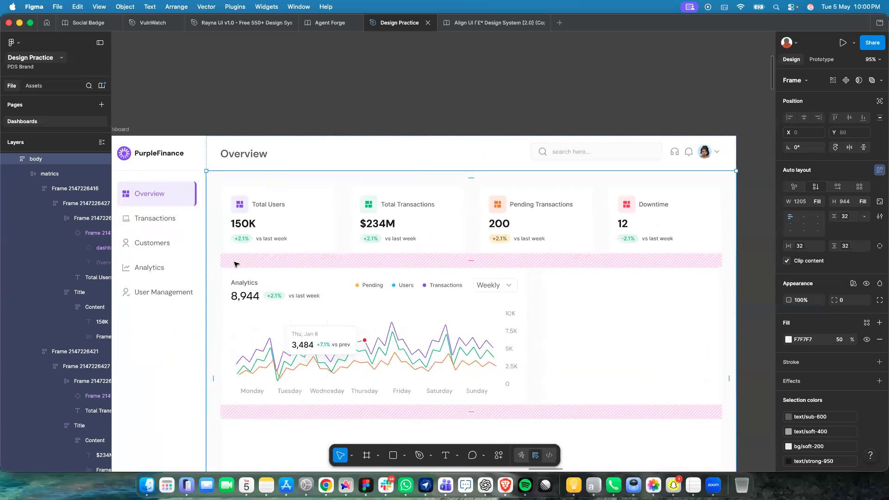
Change the badge text in the Total Users card to -2.1%.
scroll(264, 207, up, 10)
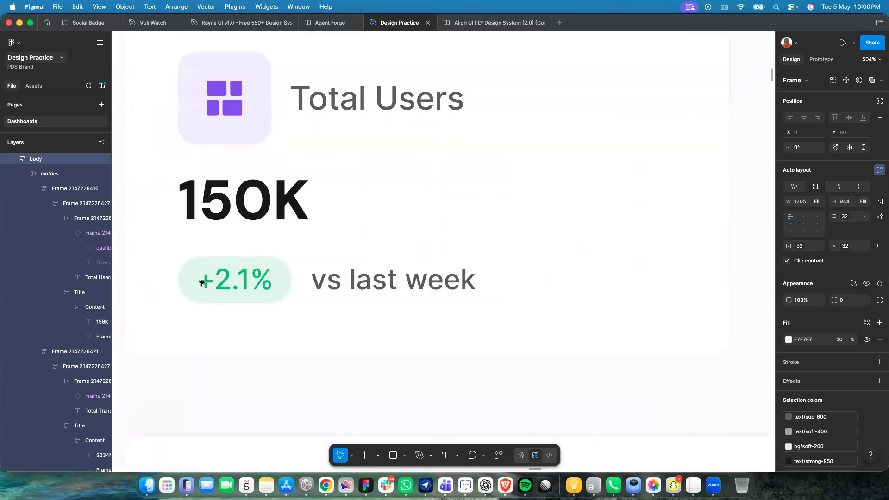
click(201, 282)
double_click(200, 282)
double_click(200, 281)
double_click(200, 282)
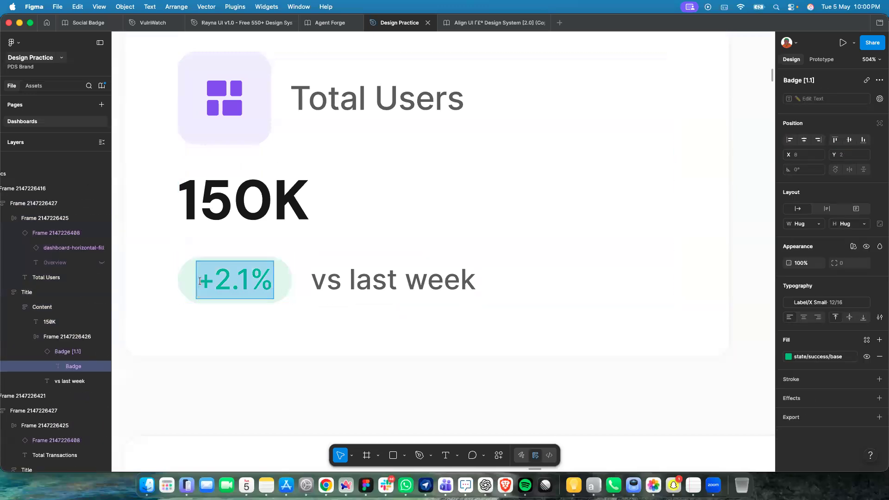
drag(212, 280, 194, 279)
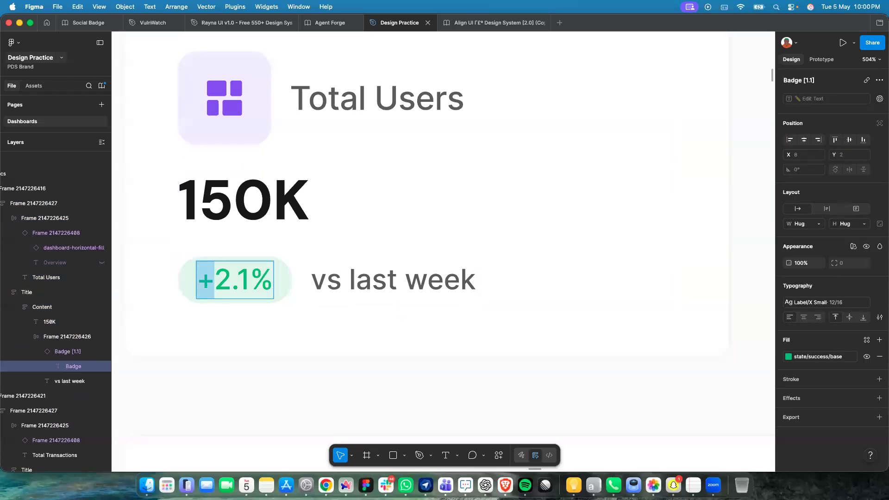
text(-)
key(Escape)
key(Escape)
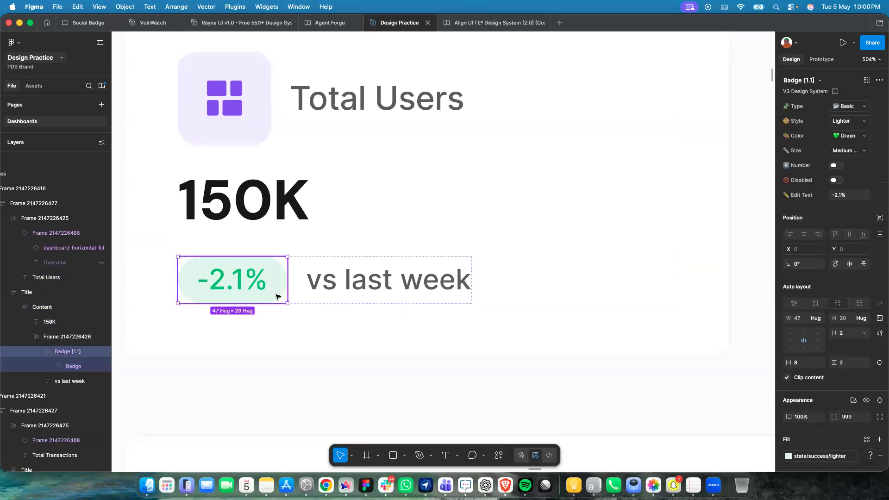
Recolor the Total Users badge, using state/error/base for the text and state/error/lighter for the background.
scroll(853, 254, down, 3)
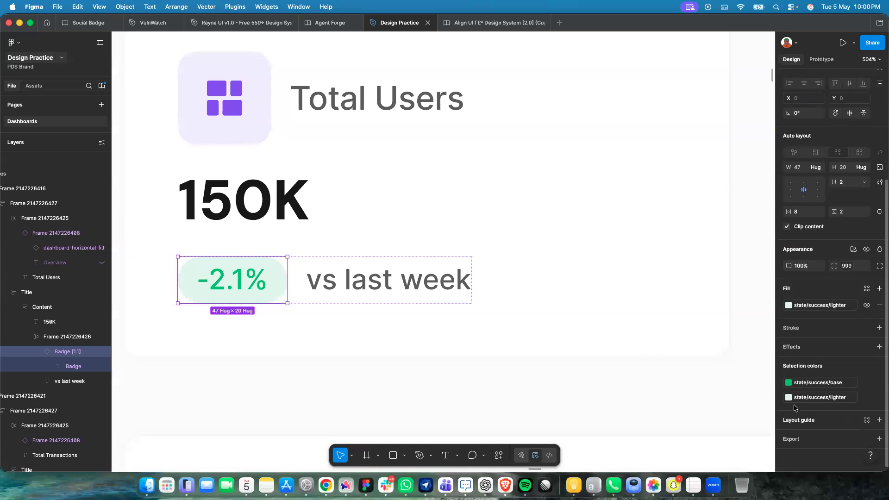
click(788, 382)
scroll(726, 426, up, 2)
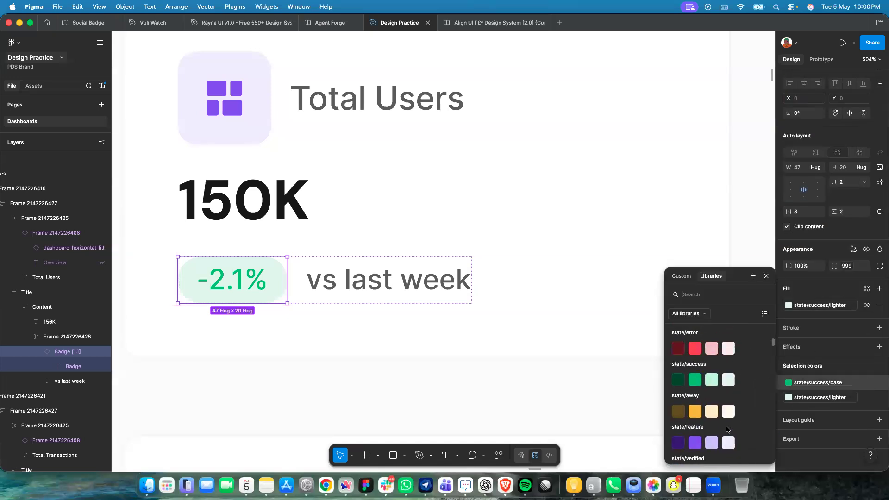
click(695, 366)
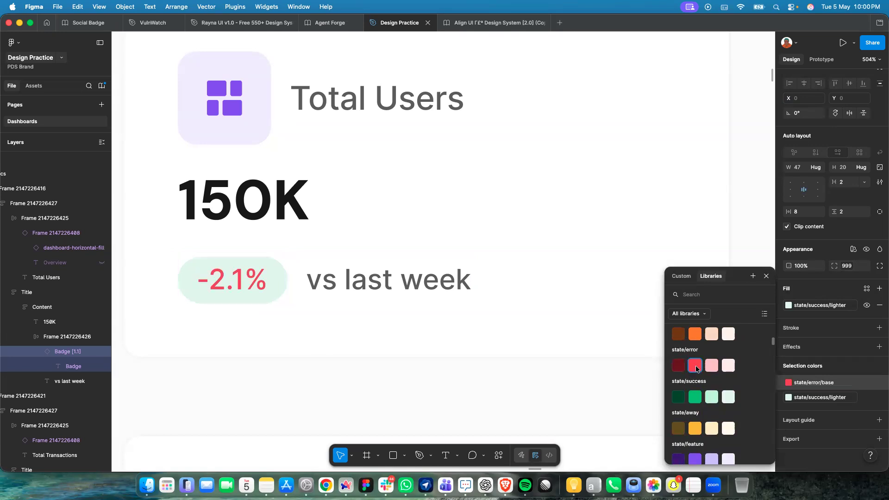
click(799, 396)
scroll(700, 413, down, 10)
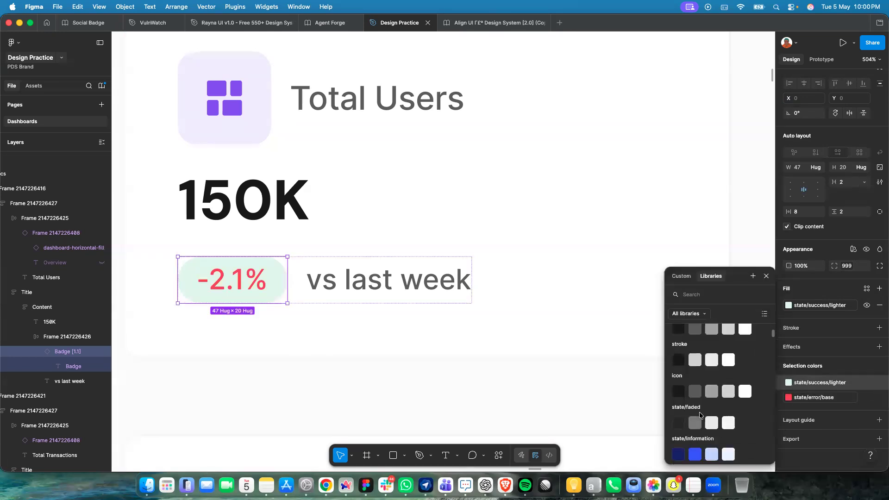
click(728, 384)
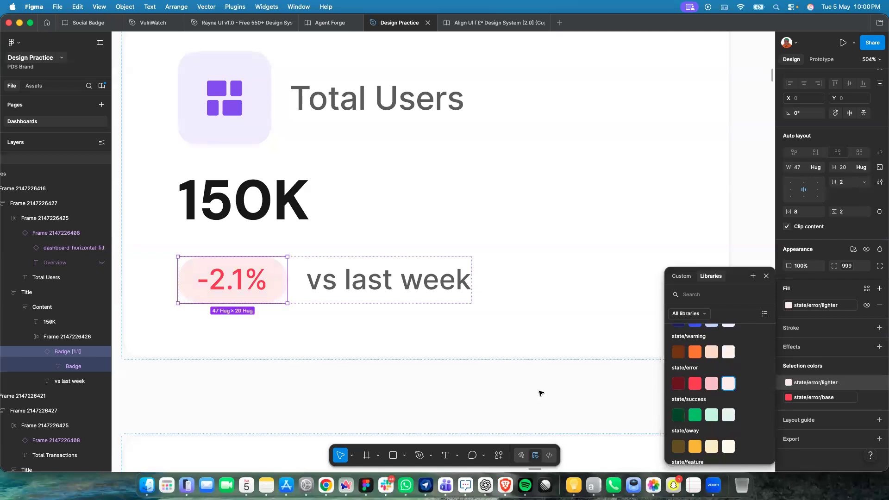
click(528, 375)
key(shift+2)
scroll(529, 377, down, 5)
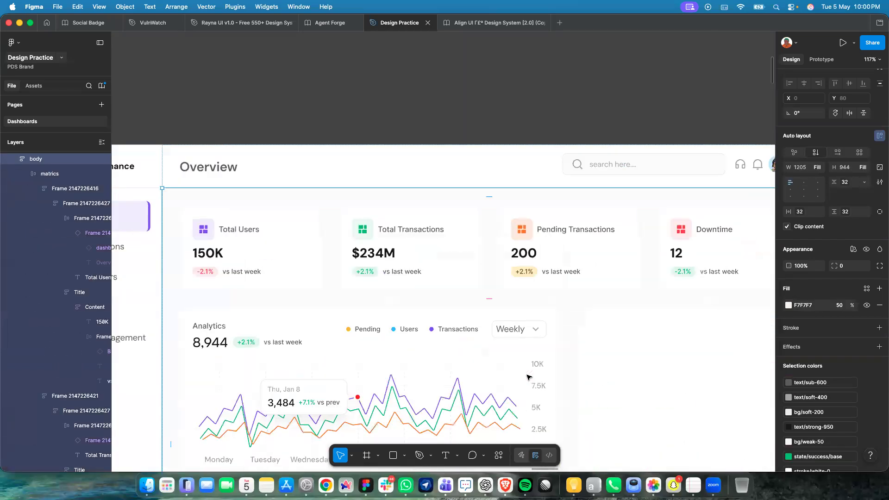
Review the dashboard's overall layout and the chart component frame below it.
scroll(530, 378, down, 6)
scroll(530, 378, right, 2)
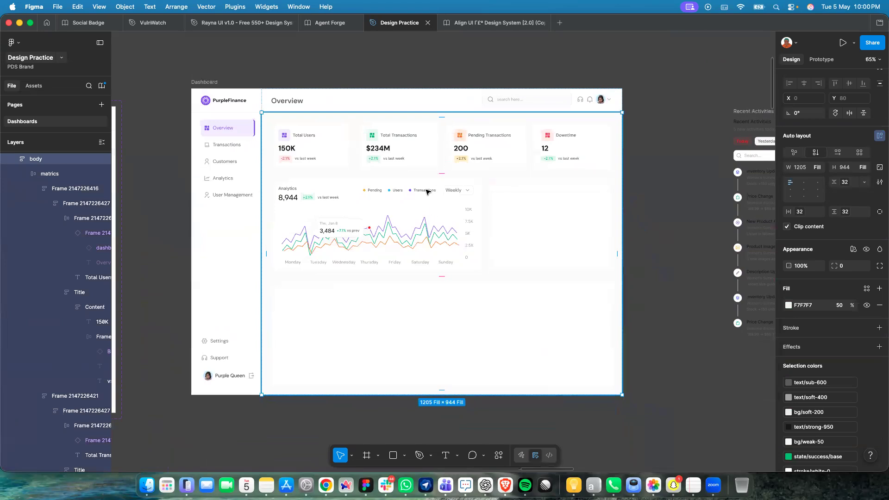
scroll(426, 192, up, 2)
scroll(427, 191, down, 4)
scroll(427, 188, down, 5)
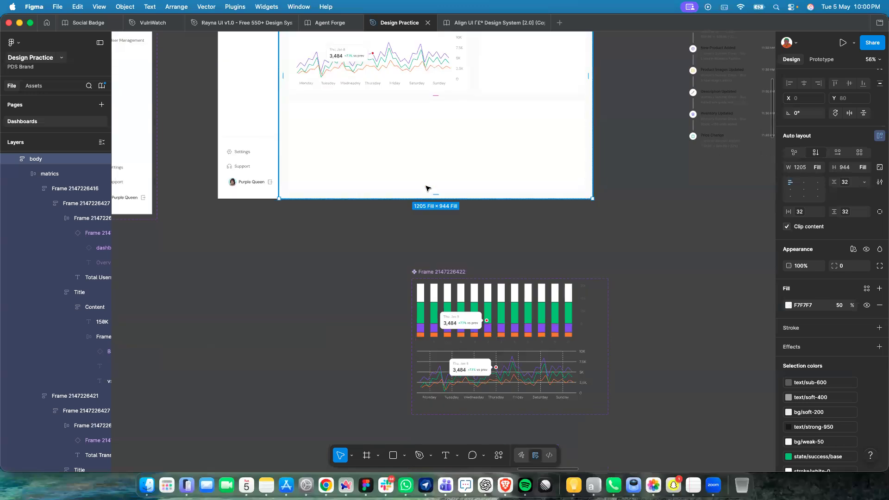
scroll(426, 188, up, 6)
scroll(417, 290, up, 5)
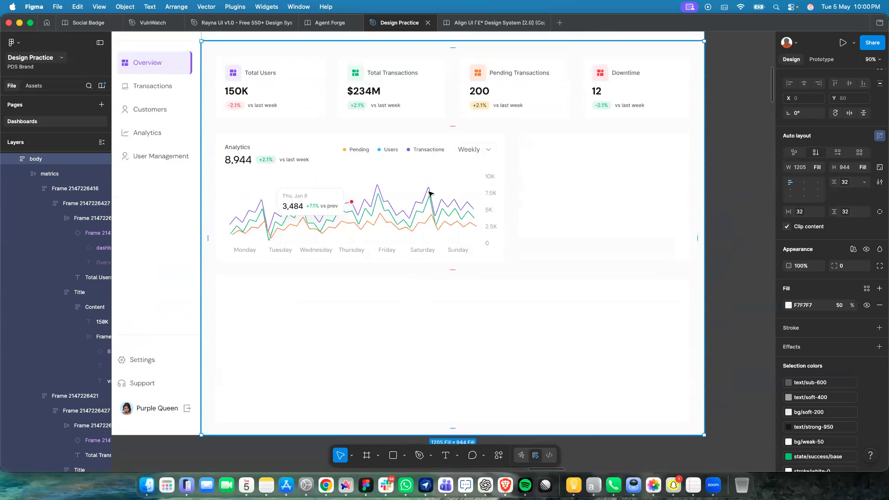
scroll(431, 194, down, 8)
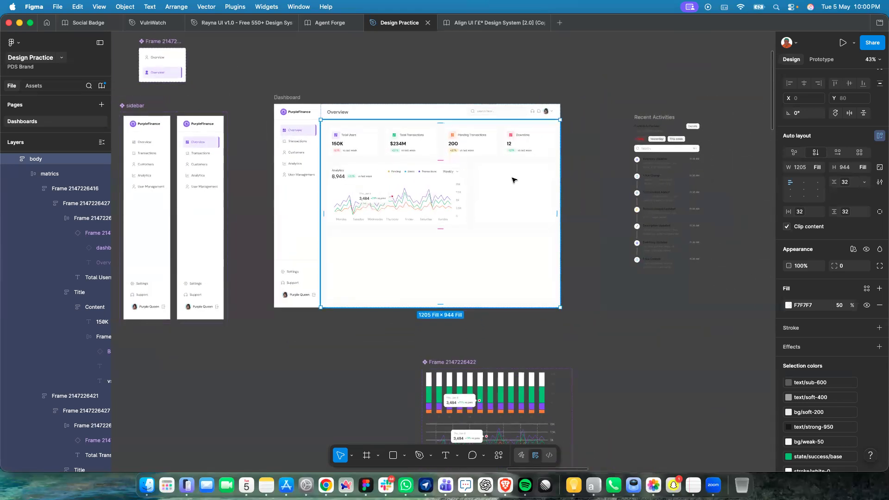
Examine the Recent Activities panel beside the dashboard and compare it with the empty card next to the Analytics chart.
scroll(512, 180, right, 5)
scroll(513, 180, up, 2)
scroll(391, 234, up, 3)
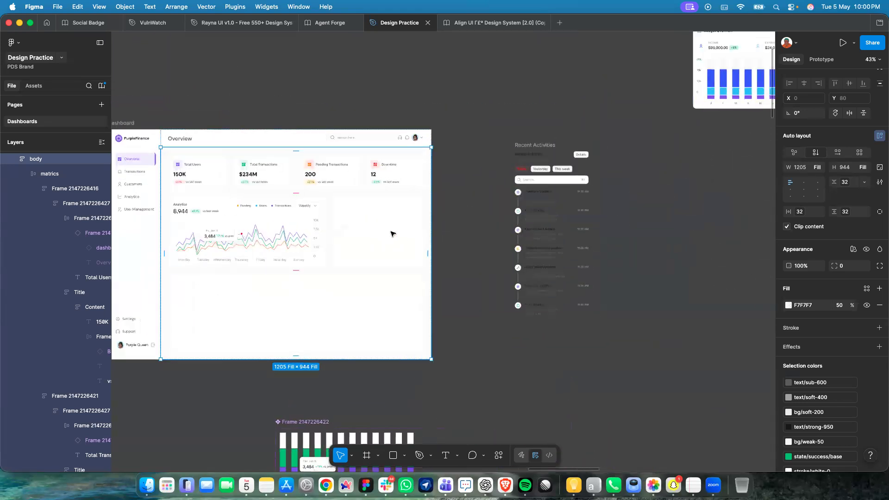
scroll(391, 234, down, 5)
scroll(420, 228, up, 3)
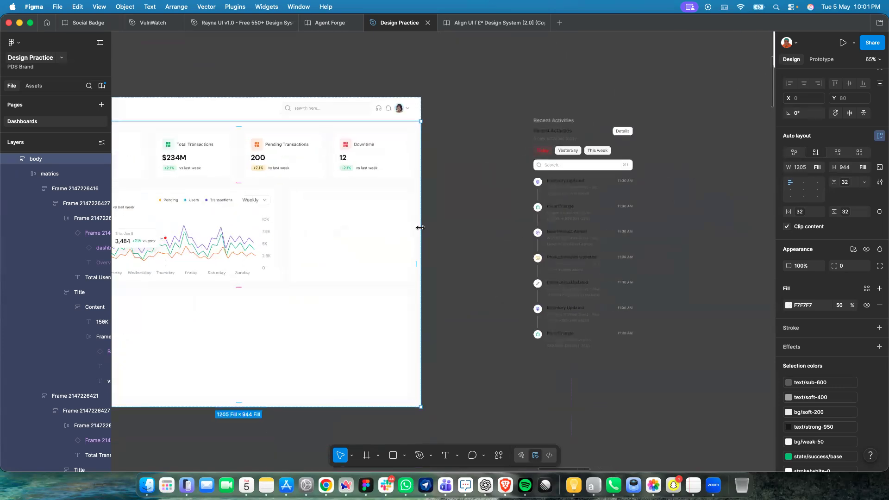
scroll(421, 227, down, 1)
scroll(463, 195, right, 2)
scroll(512, 181, up, 4)
scroll(512, 182, up, 3)
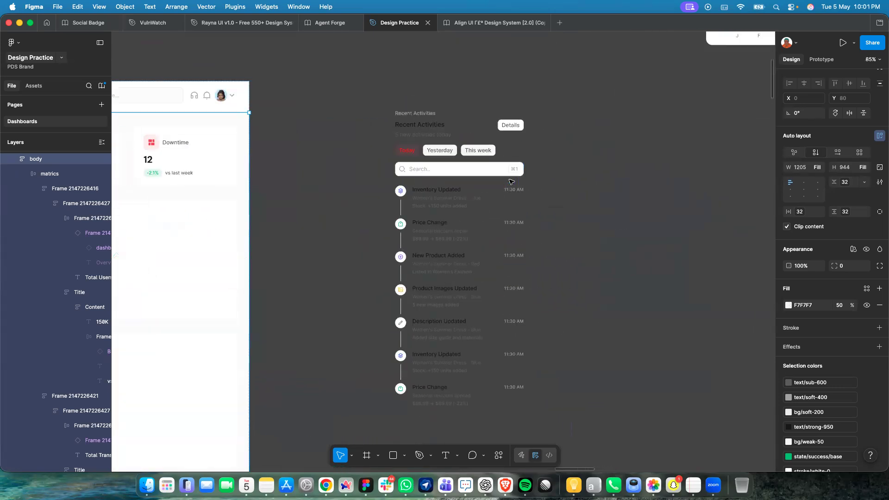
scroll(512, 181, down, 5)
scroll(409, 228, left, 2)
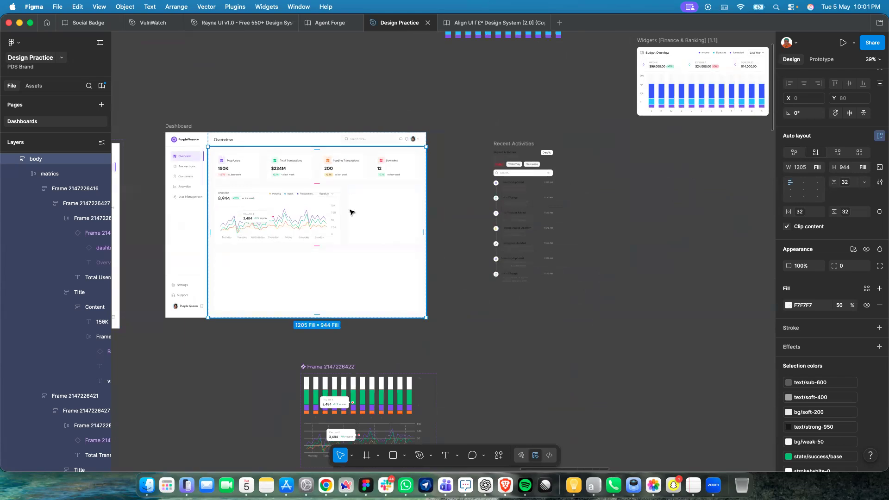
Inspect the Analytics card and the empty sections around it within the full dashboard.
scroll(352, 212, up, 4)
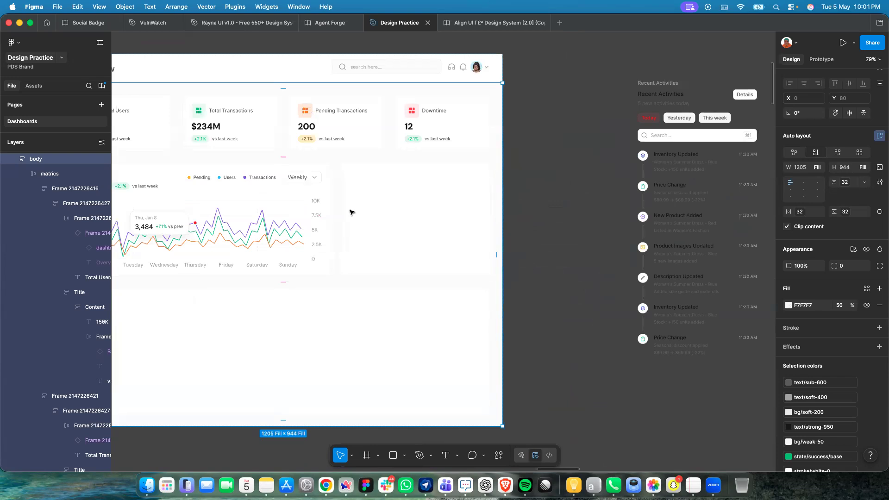
scroll(357, 190, down, 5)
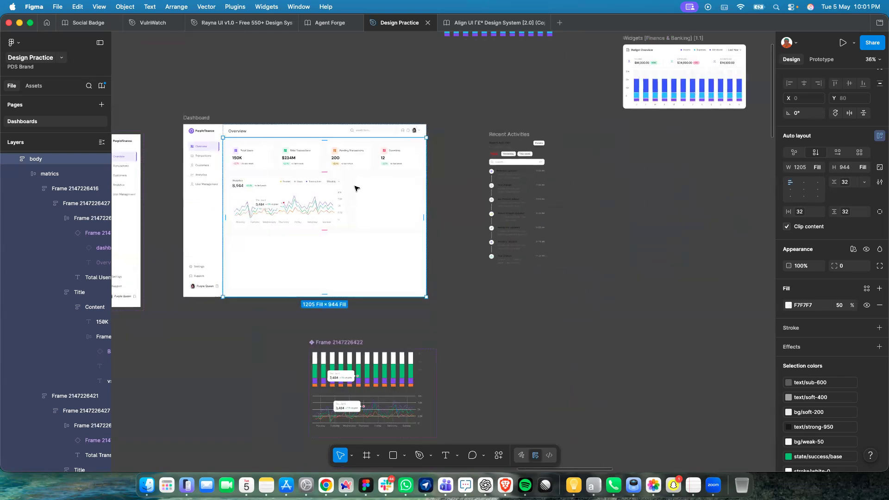
scroll(374, 160, up, 3)
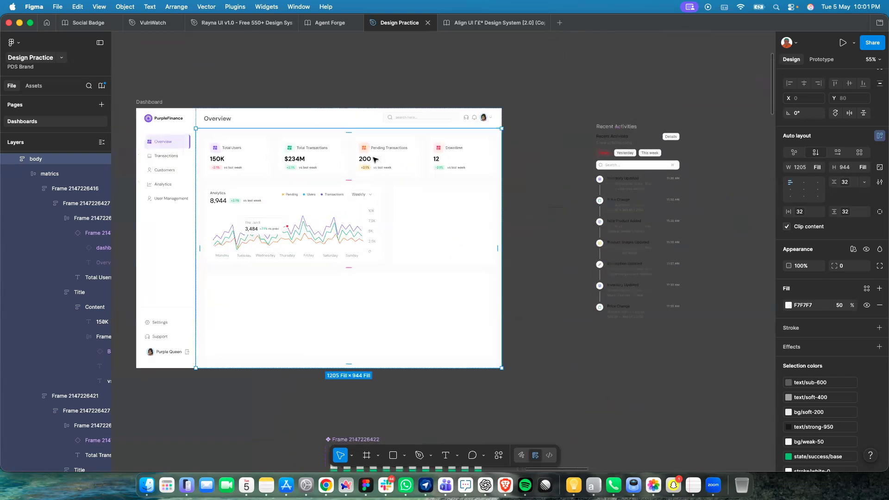
scroll(334, 235, up, 4)
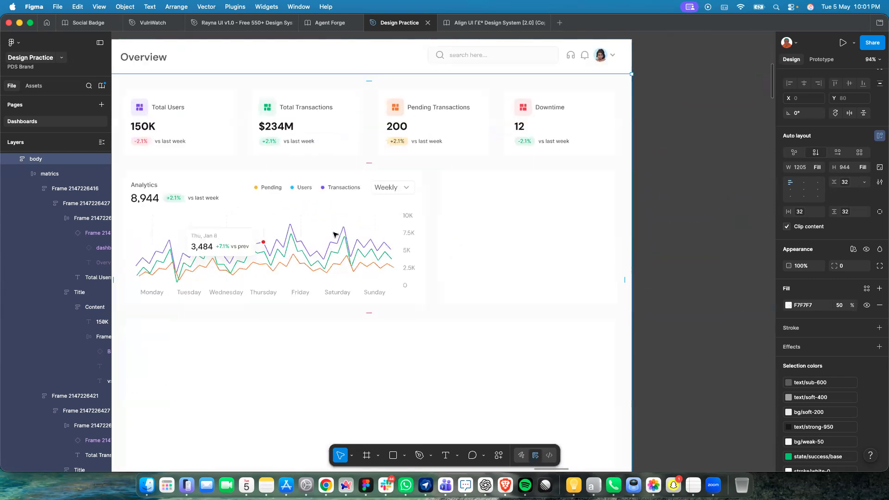
scroll(334, 235, left, 5)
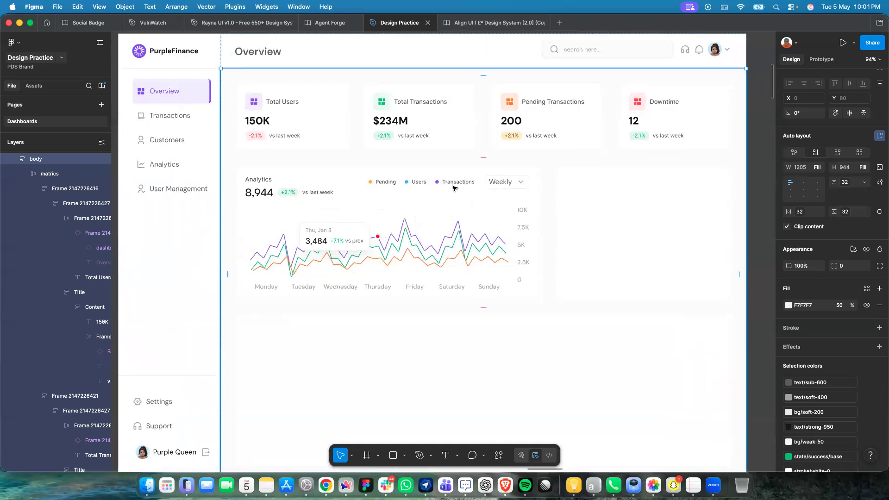
scroll(454, 188, down, 4)
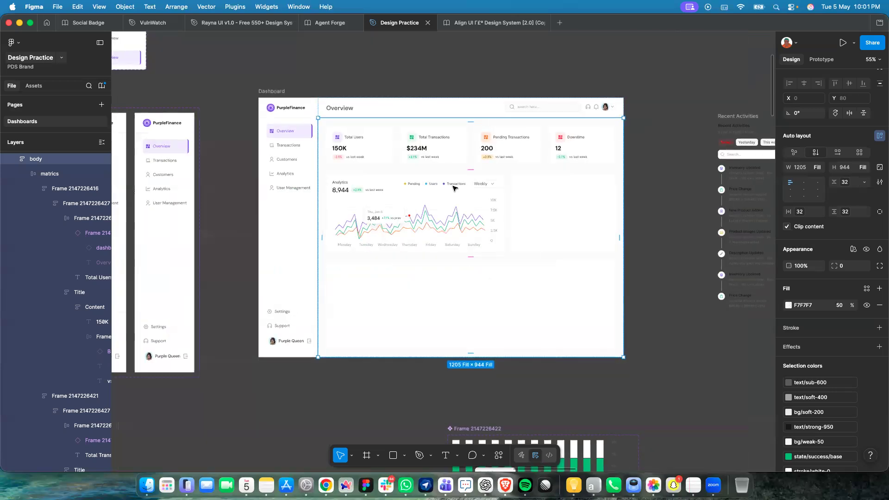
scroll(454, 188, up, 3)
scroll(454, 188, down, 3)
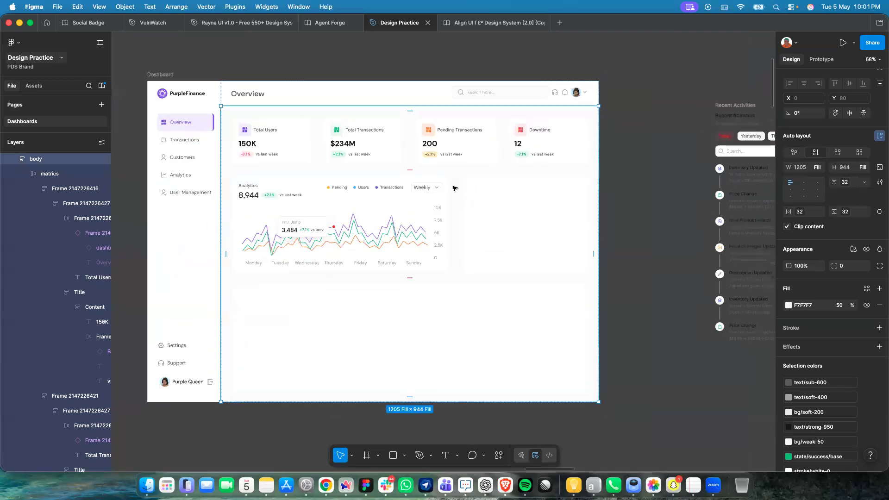
scroll(453, 188, down, 1)
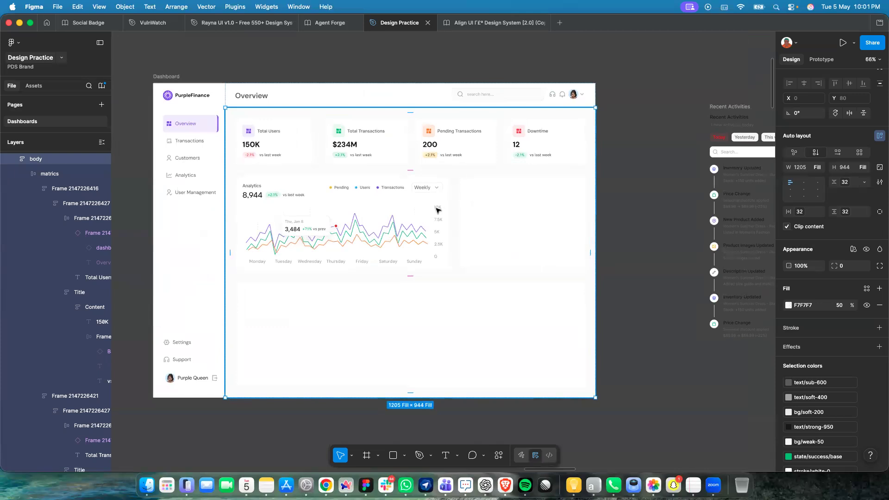
Try radius-10 on the Weekly dropdown's corners in the Analytics card and set its vertical padding to spacing-6.
click(431, 192)
scroll(431, 191, up, 5)
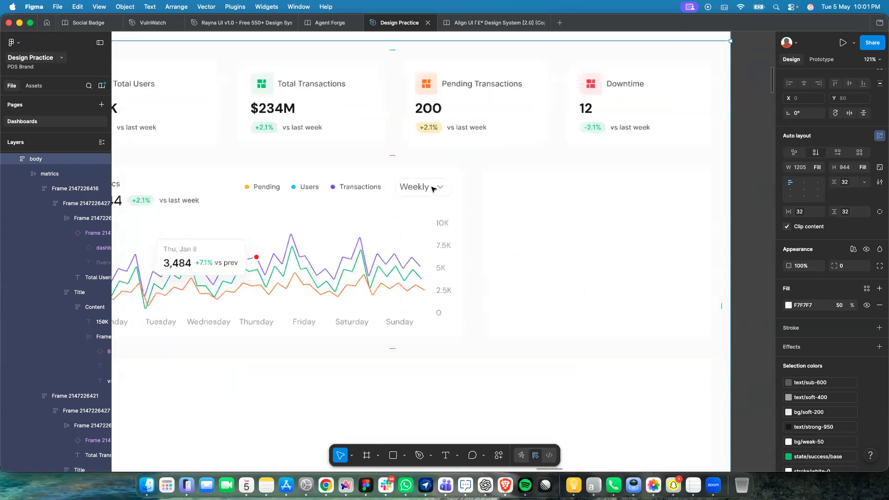
double_click(431, 188)
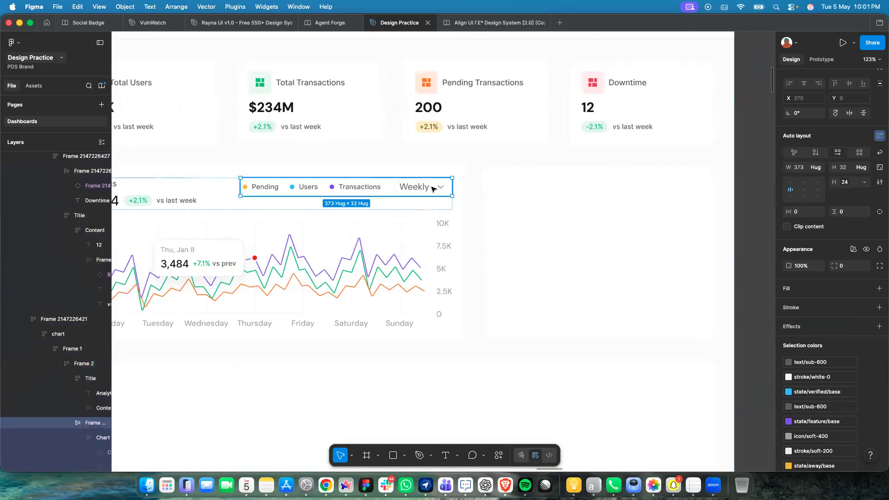
double_click(432, 188)
click(866, 266)
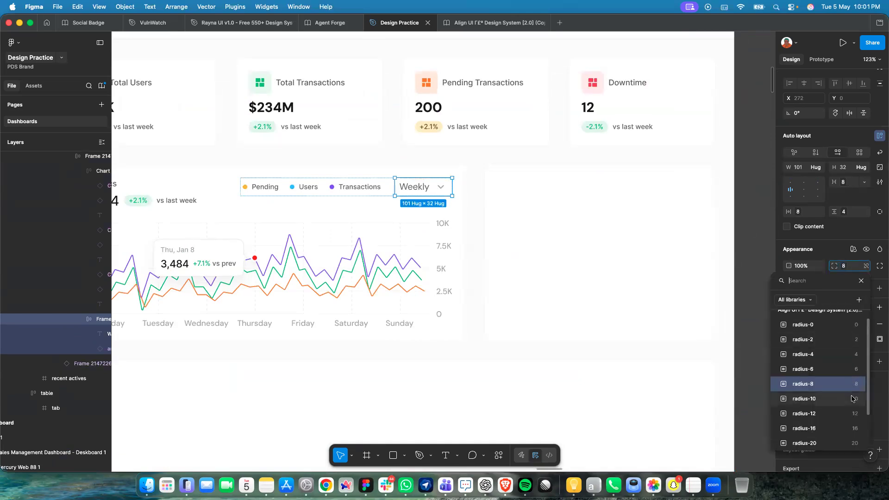
click(852, 399)
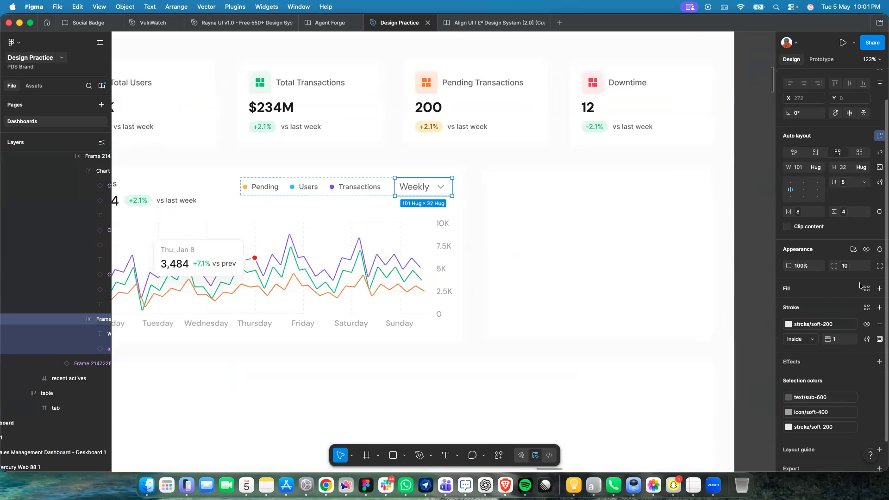
click(866, 212)
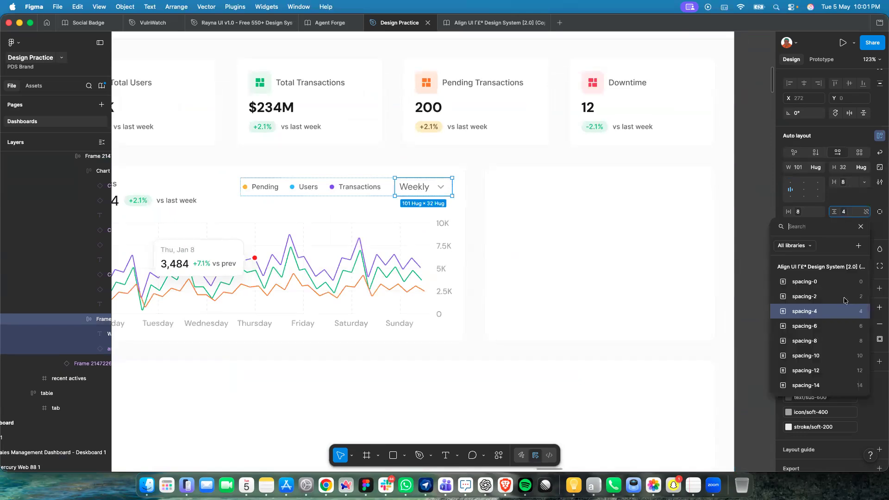
click(849, 327)
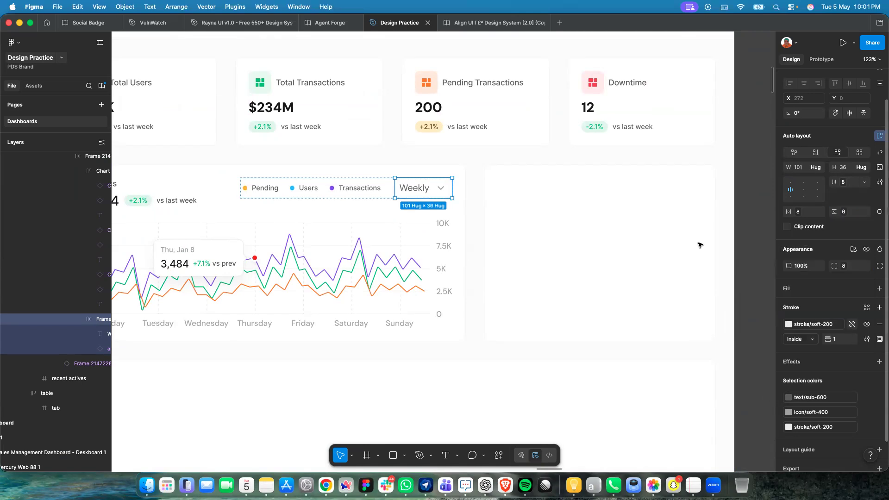
Align the Analytics row holding the chart legend and Weekly dropdown to the top left.
click(380, 191)
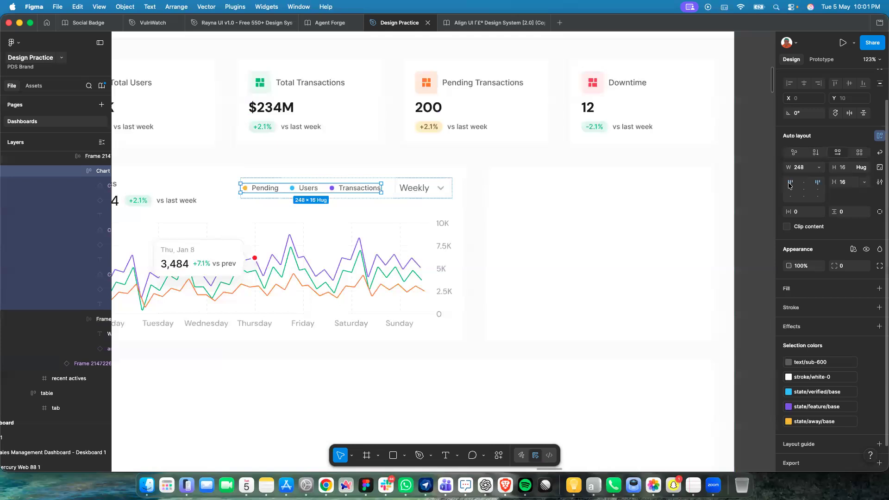
click(388, 190)
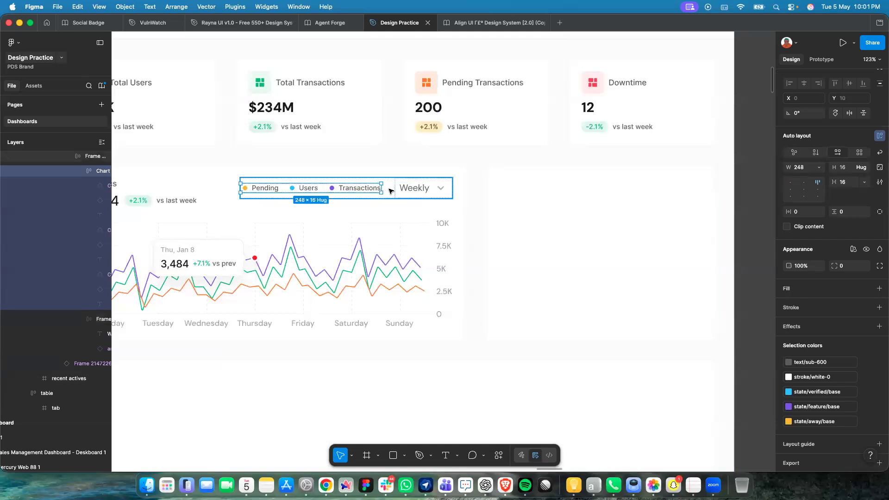
click(791, 185)
click(401, 251)
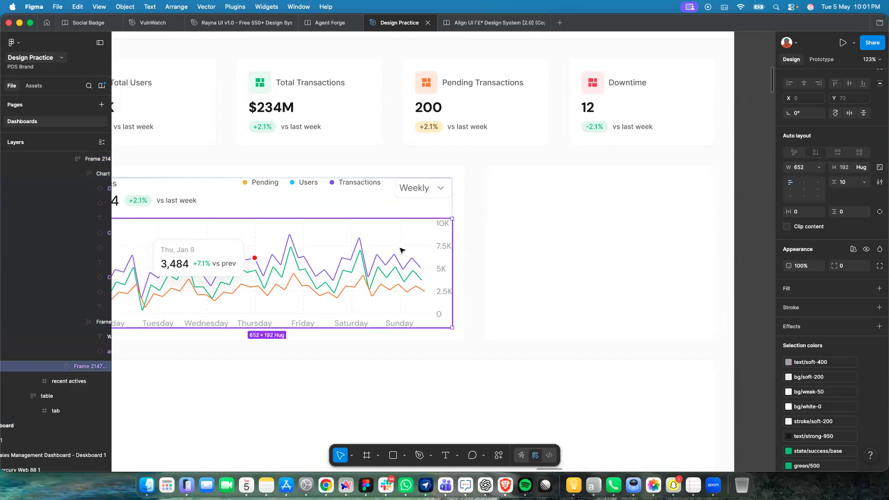
Inspect the Analytics legend row, the metrics row, the chart section and the empty recent activities card within the dashboard.
scroll(401, 251, down, 5)
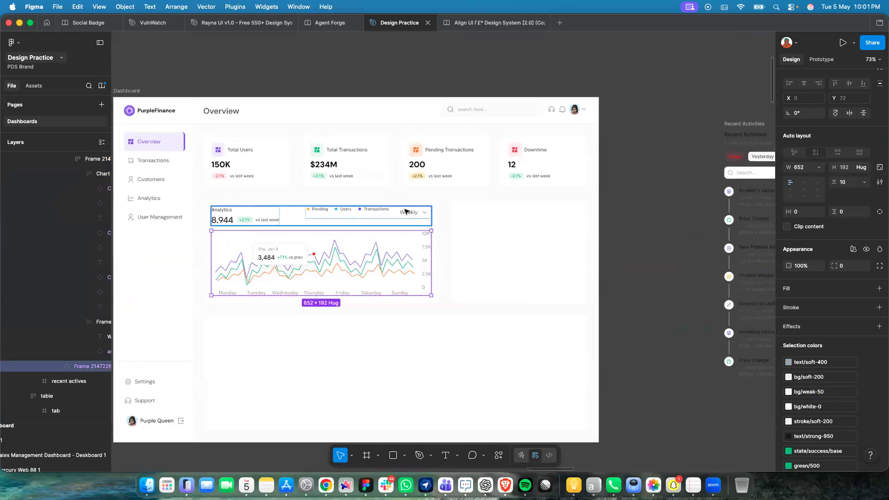
click(406, 212)
click(406, 213)
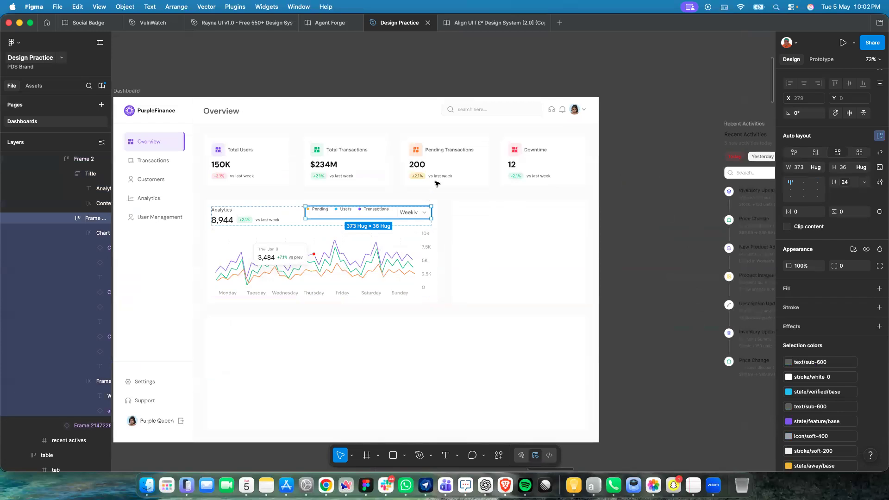
click(421, 181)
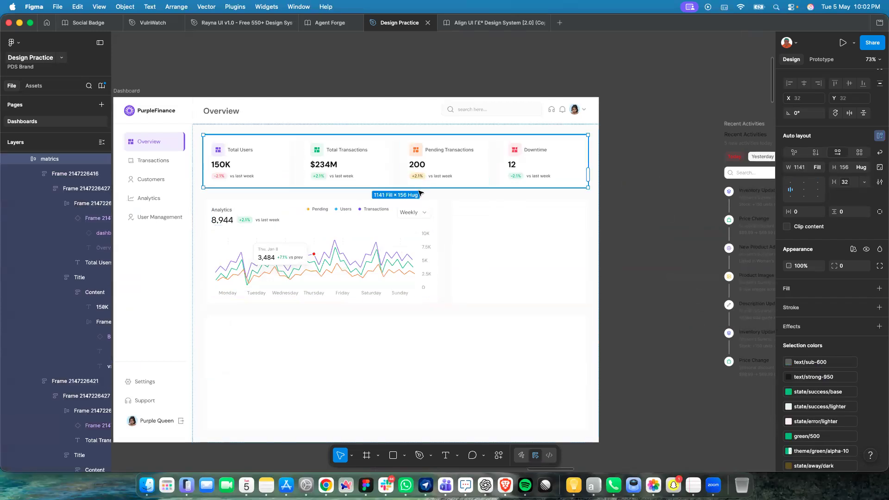
click(367, 268)
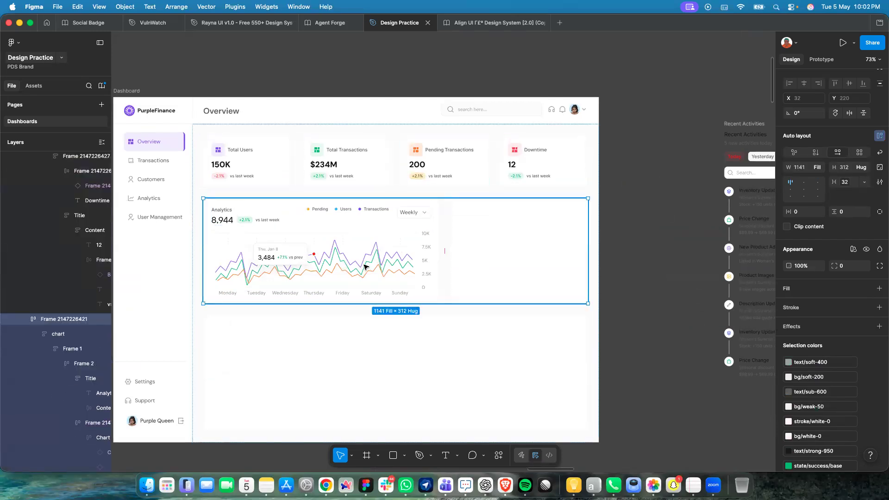
scroll(365, 267, right, 10)
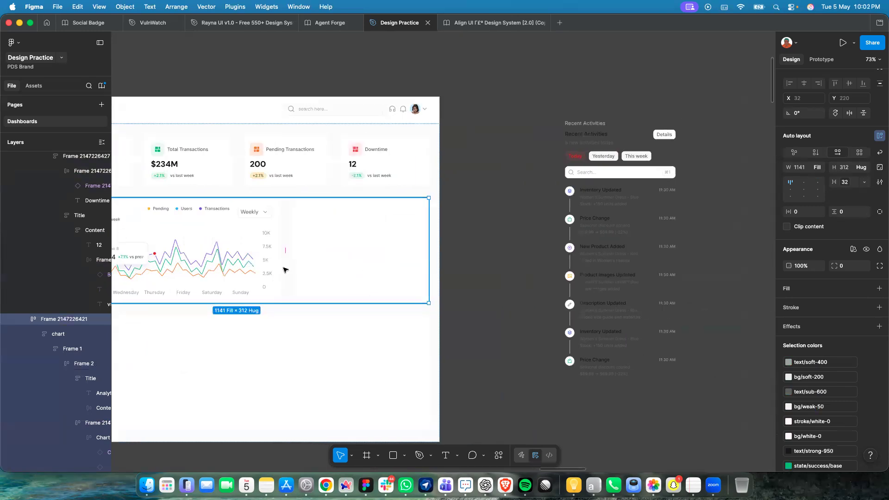
click(362, 268)
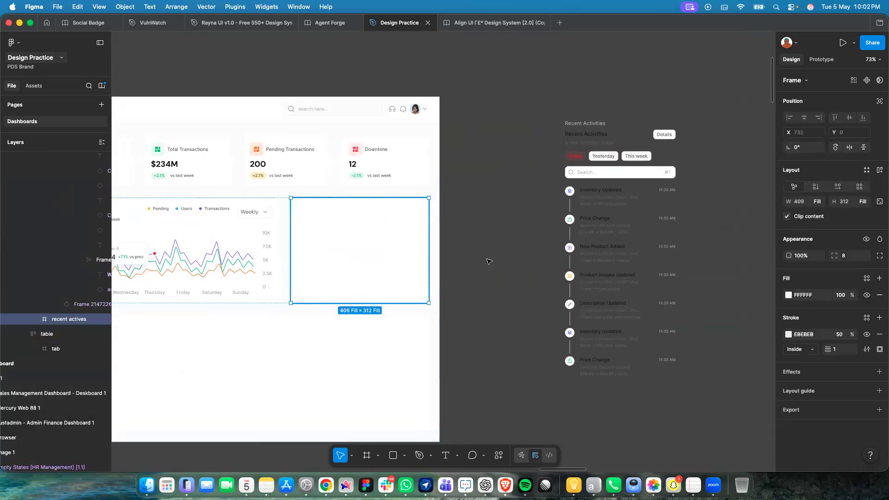
Replace the first item's "Inventory Updated" title in the Recent Activities panel with a placeholder person's full name.
click(592, 123)
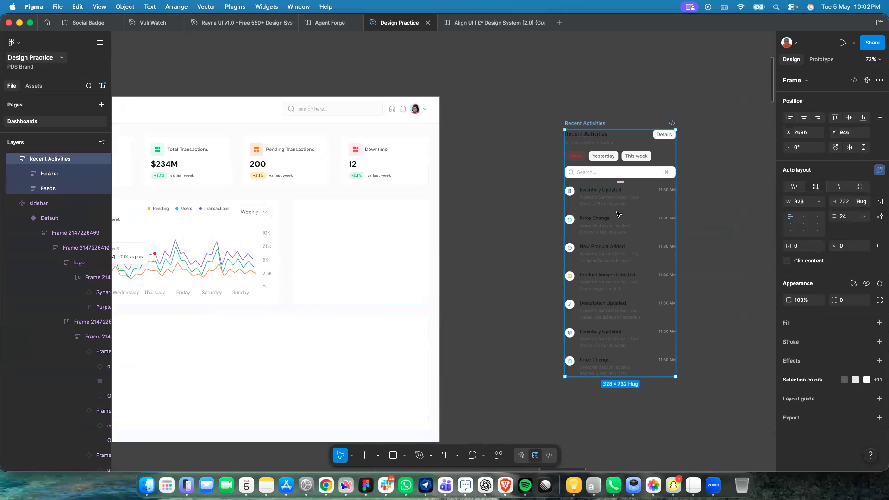
scroll(620, 214, up, 5)
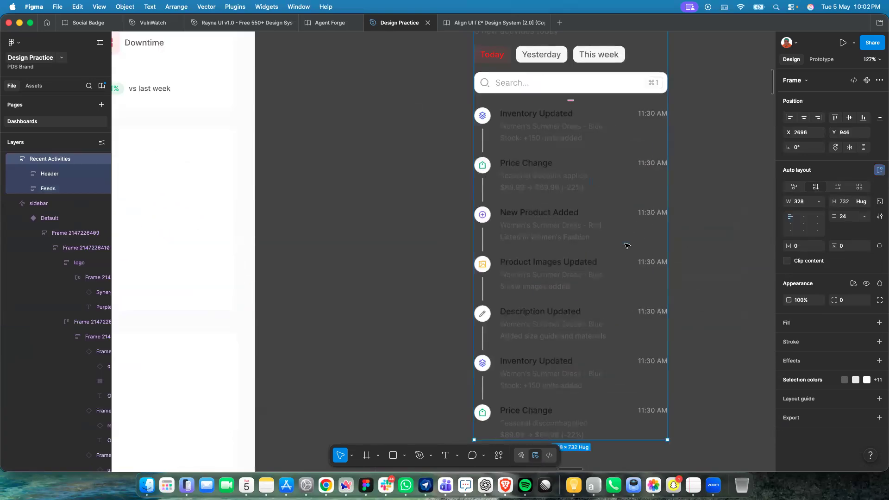
scroll(593, 187, up, 1)
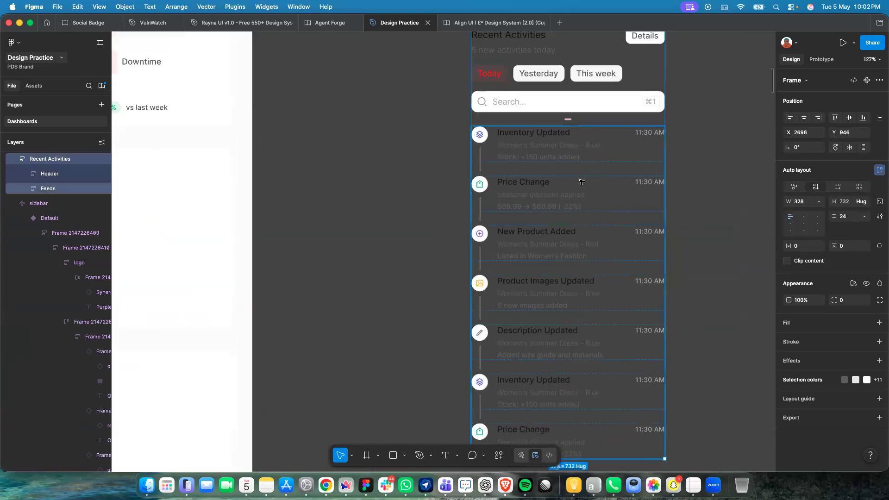
scroll(581, 181, right, 2)
scroll(502, 168, up, 5)
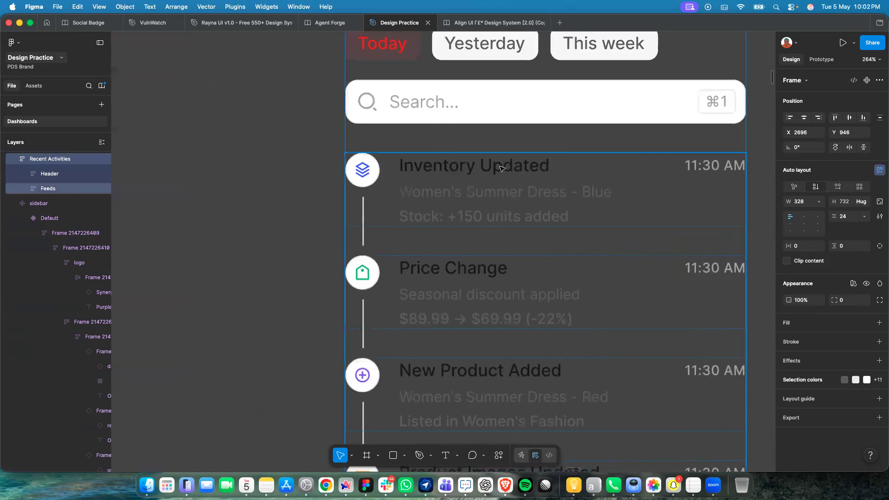
double_click(501, 168)
double_click(501, 167)
double_click(500, 167)
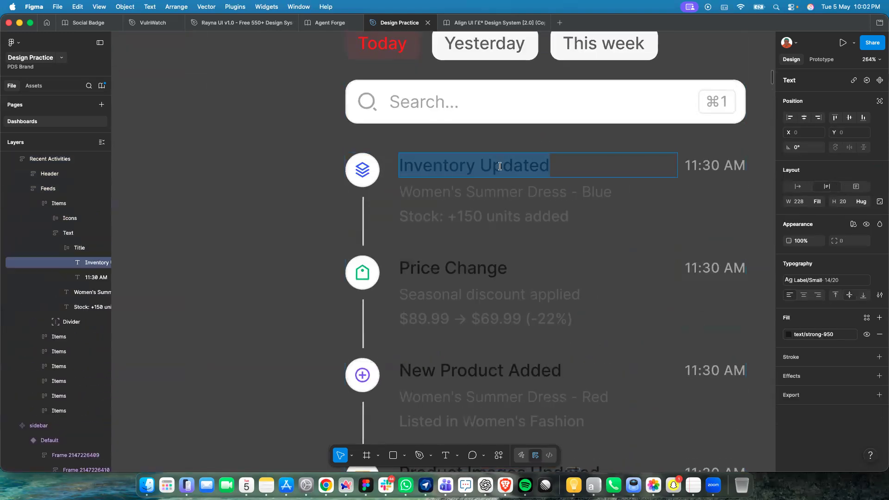
text(Jane do)
key(BackSpace)
key(BackSpace)
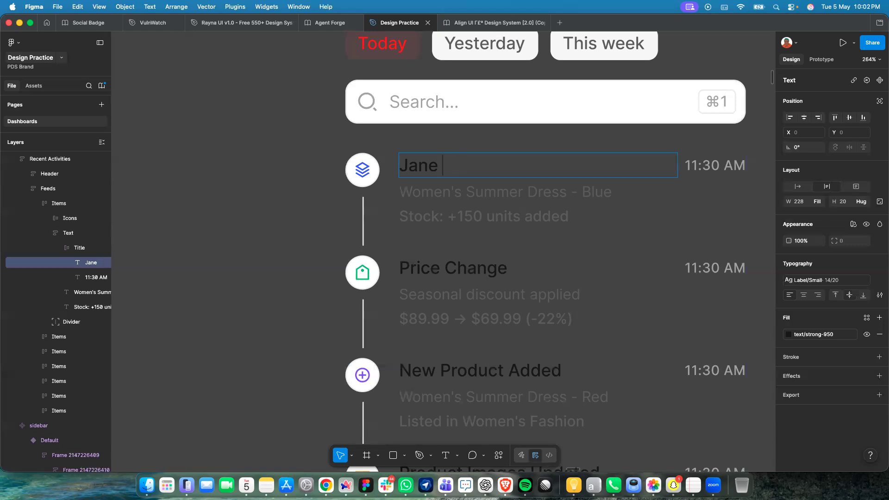
text(Doe)
Change the first activity's description to "Responded to a support call".
double_click(500, 195)
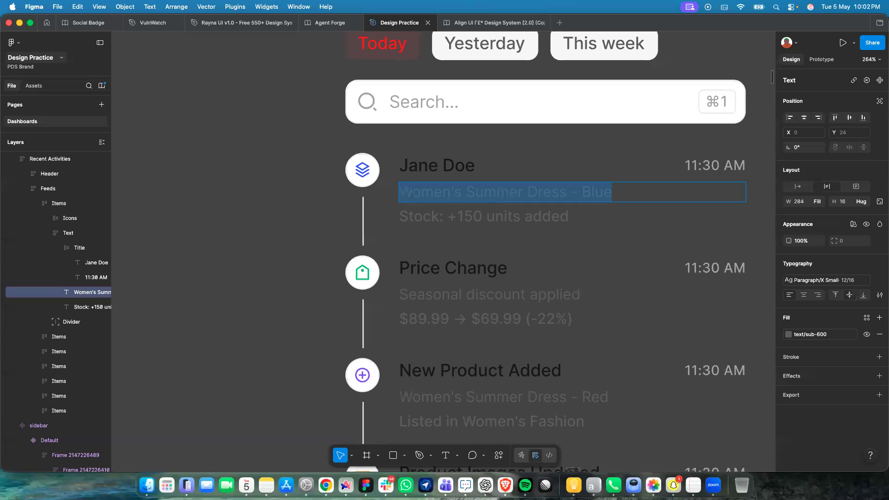
text(resp)
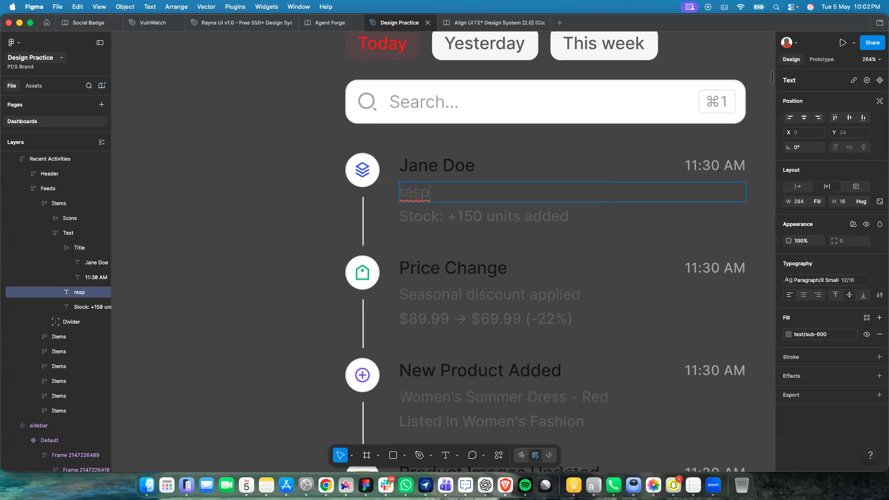
key(BackSpace)
key(BackSpace)
key(BackSpace)
key(BackSpace)
text(Responded to a support ca)
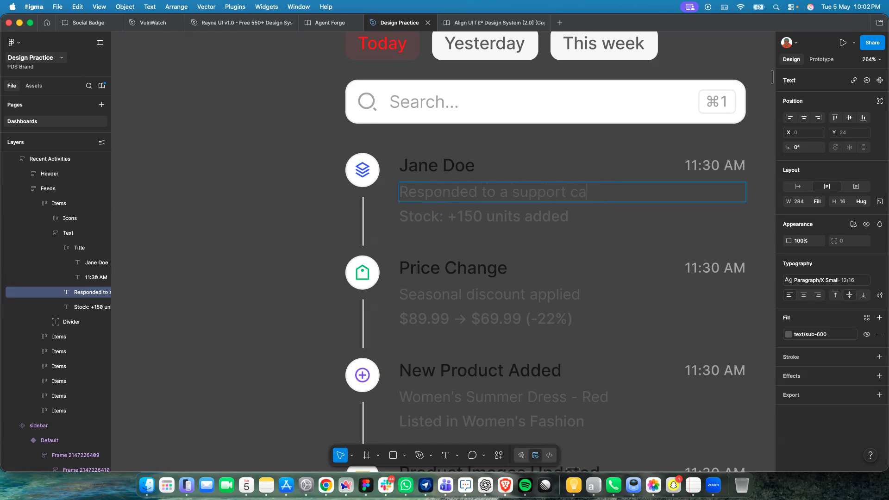
Hide the third text line of the first two activities, the stock line and the price line.
double_click(506, 218)
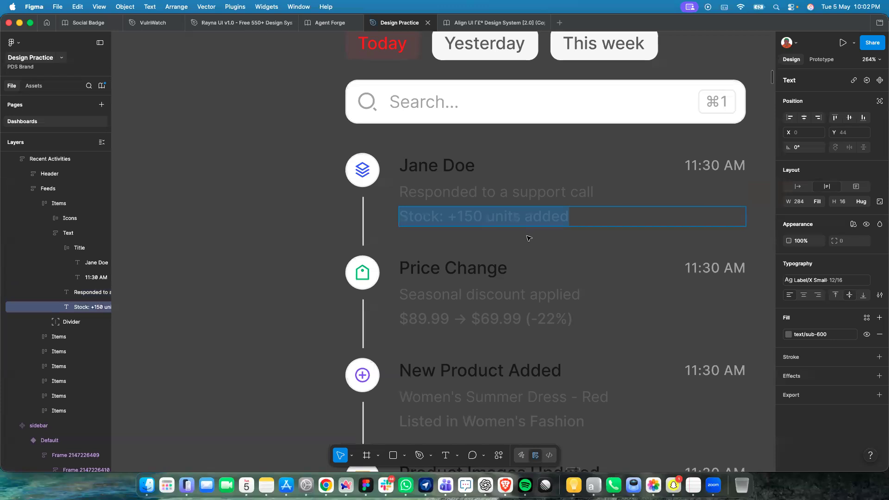
key(Escape)
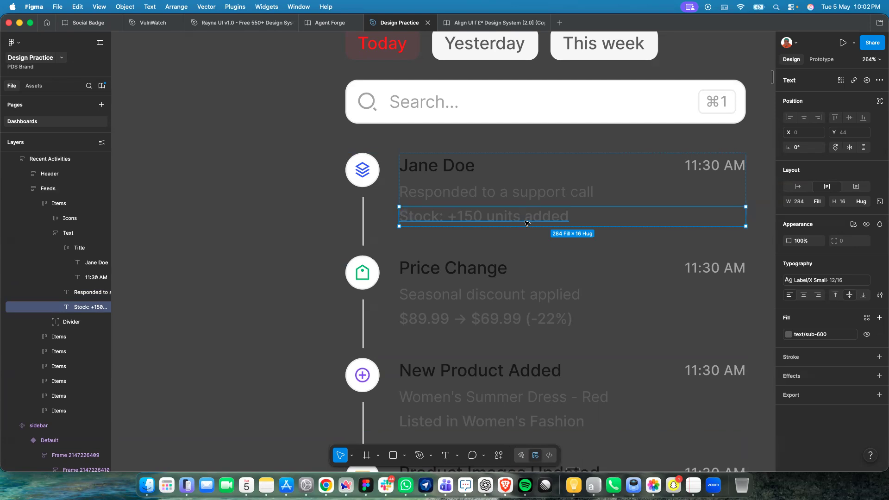
click(866, 227)
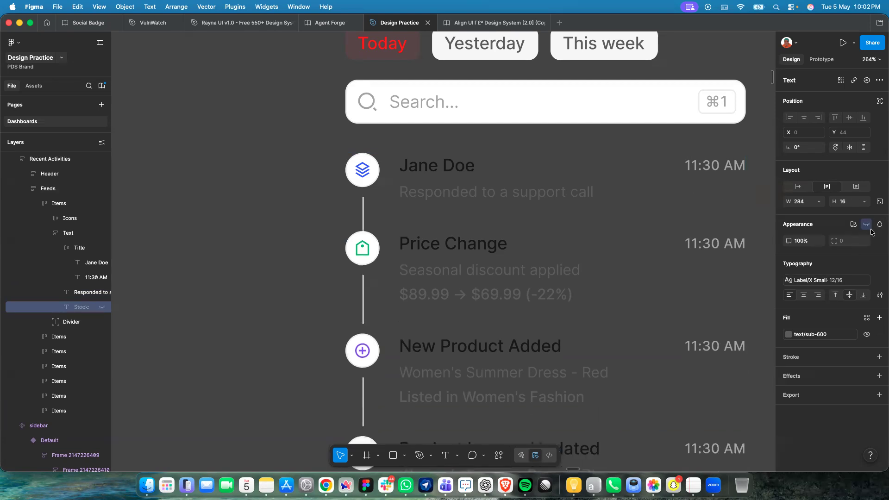
click(487, 296)
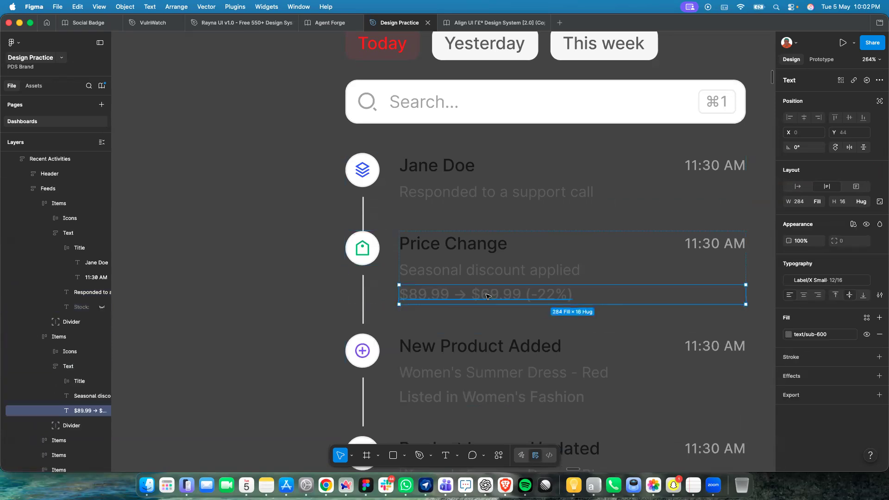
click(865, 226)
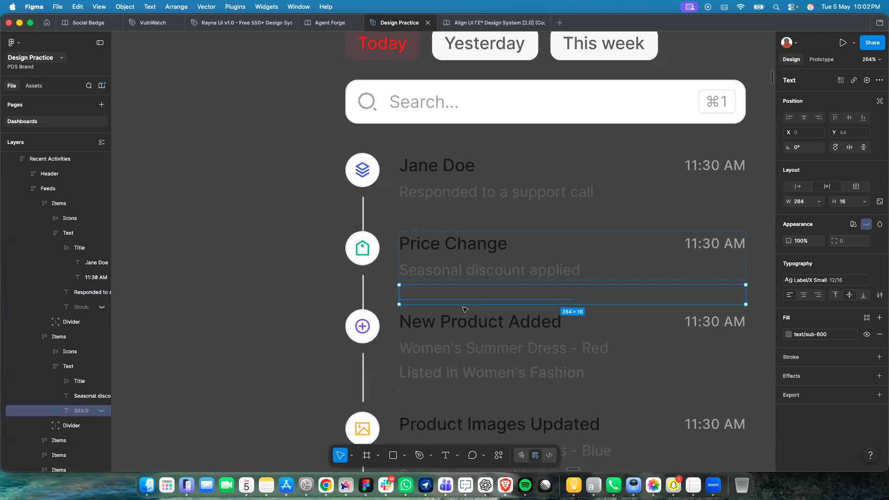
Examine the third activity's last line, the first two activity items and the connector line between them.
scroll(464, 307, down, 5)
click(475, 278)
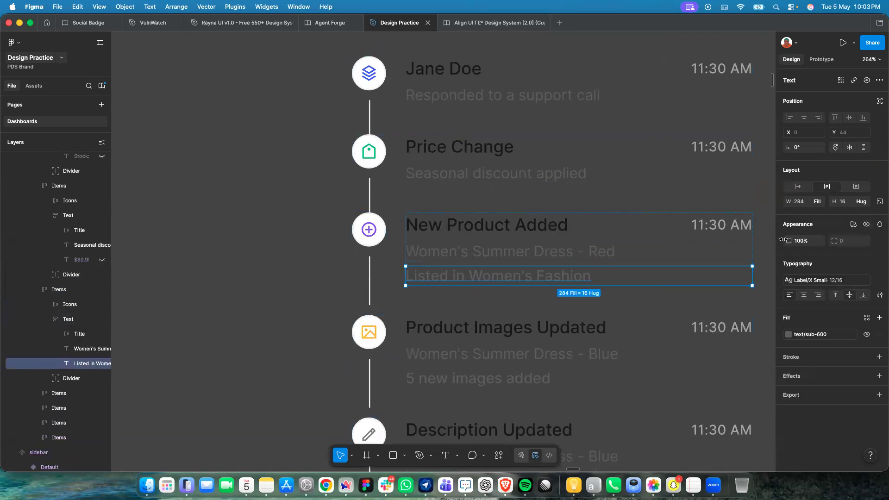
scroll(627, 232, up, 4)
click(579, 235)
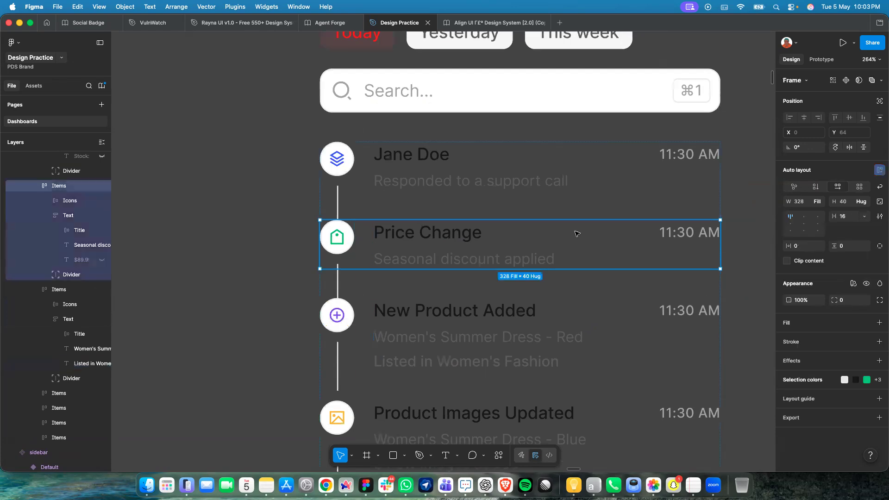
shift+click(560, 192)
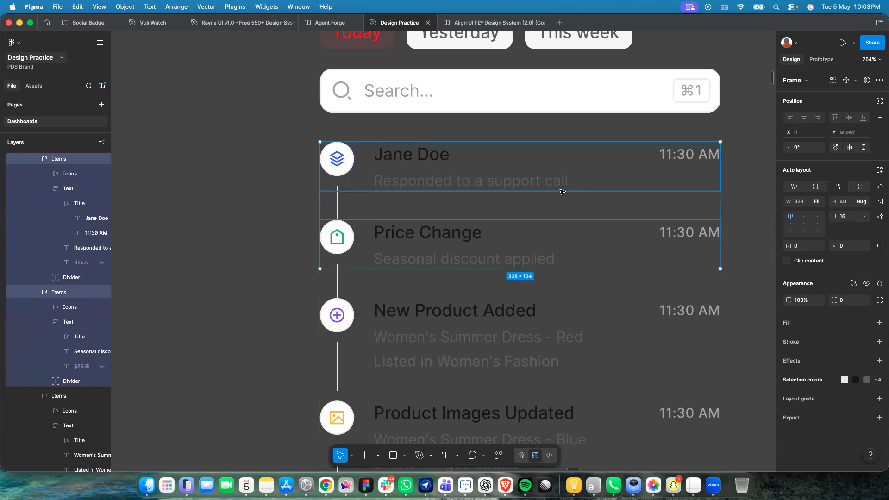
shift+click(338, 211)
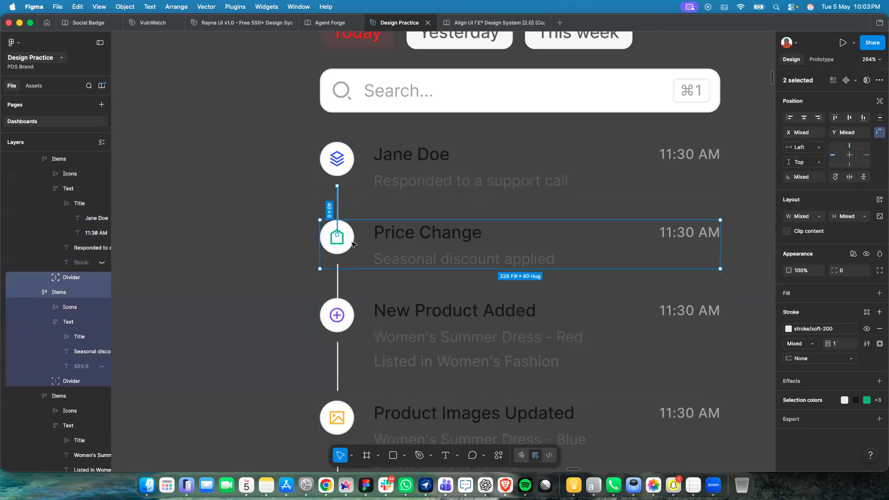
Place a copy of the Recent Activities panel inside the empty card beside the Analytics chart.
scroll(353, 244, down, 8)
click(566, 182)
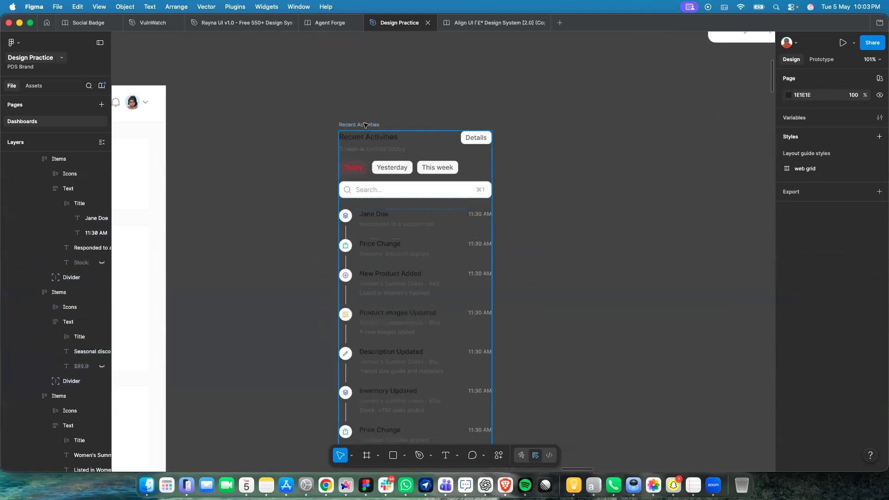
click(366, 125)
scroll(366, 126, down, 5)
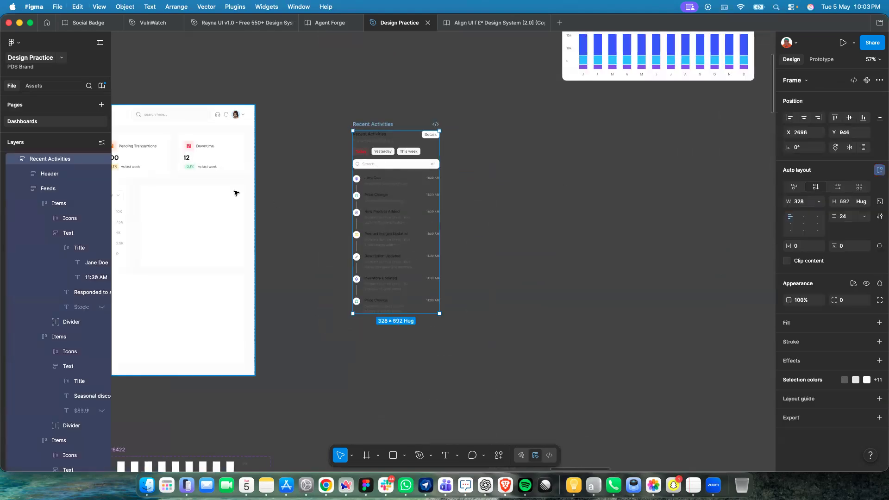
scroll(311, 208, left, 5)
click(311, 208)
double_click(311, 208)
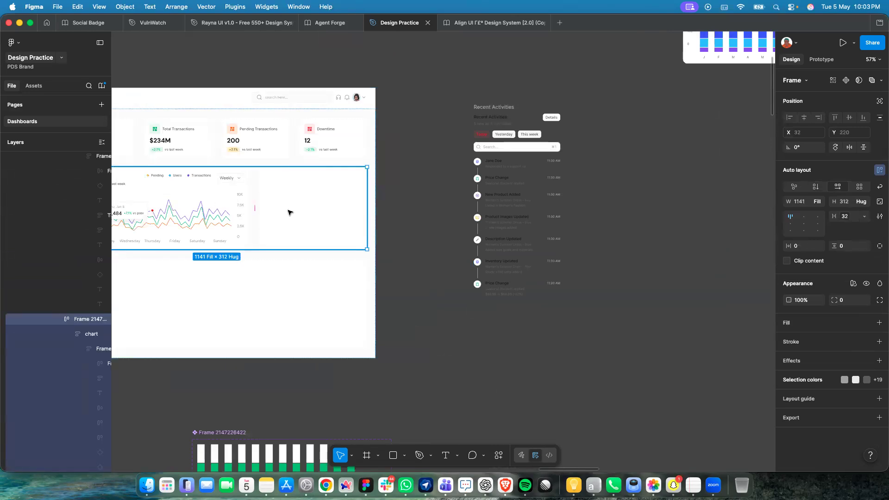
double_click(289, 212)
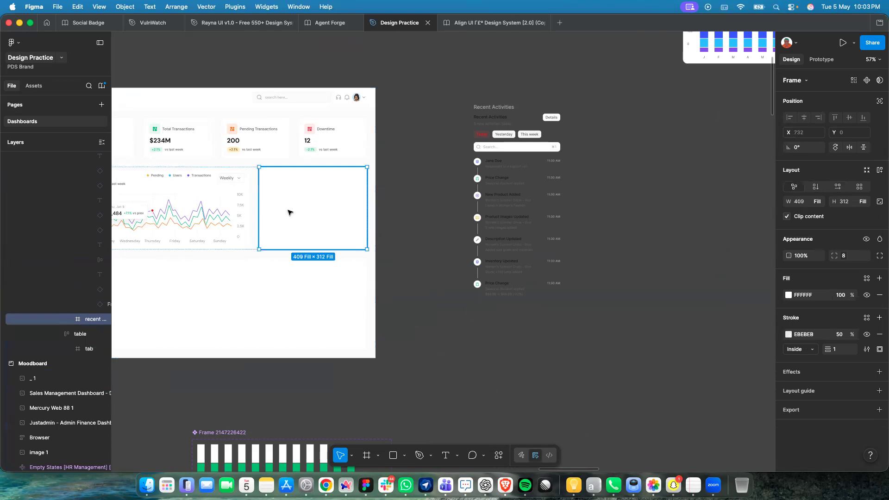
scroll(293, 210, up, 5)
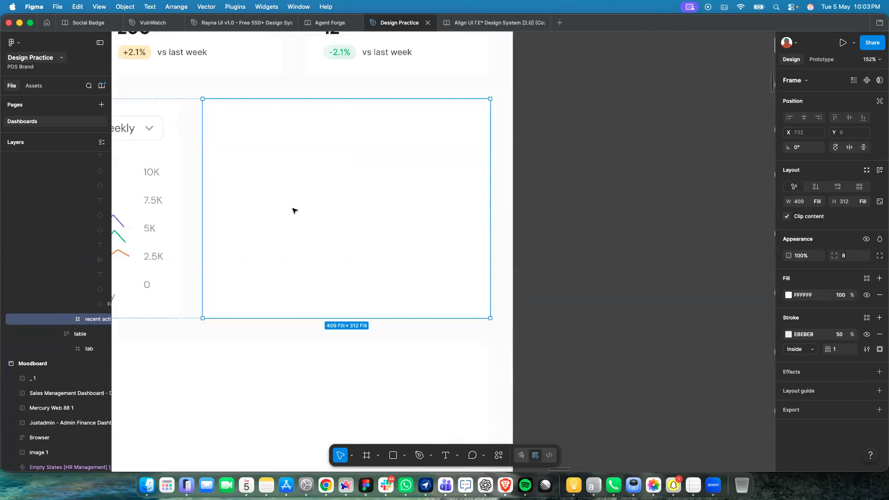
double_click(306, 214)
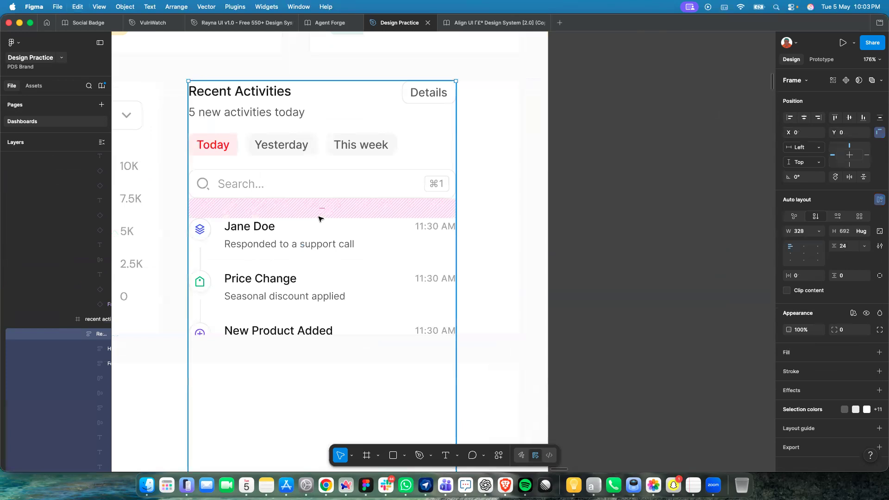
Move the pasted Recent Activities panel inward from the card's edges and apply auto layout to the card.
drag(351, 239, 331, 255)
click(505, 160)
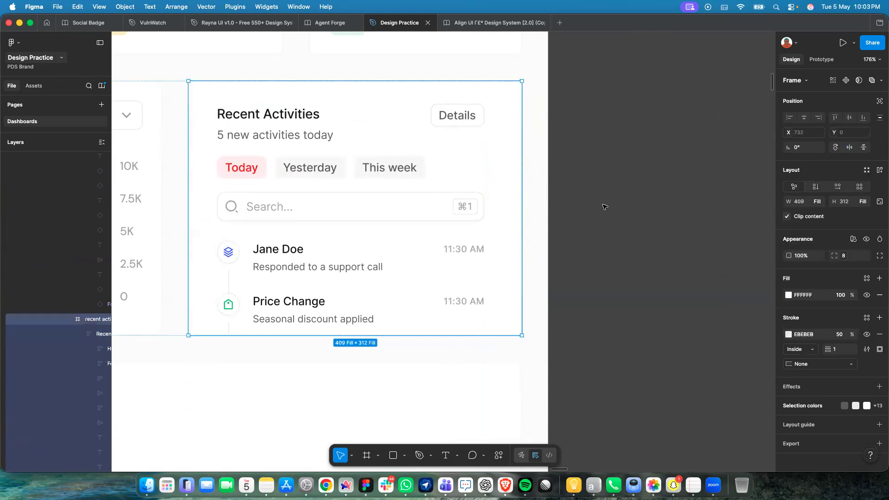
key(shift+a)
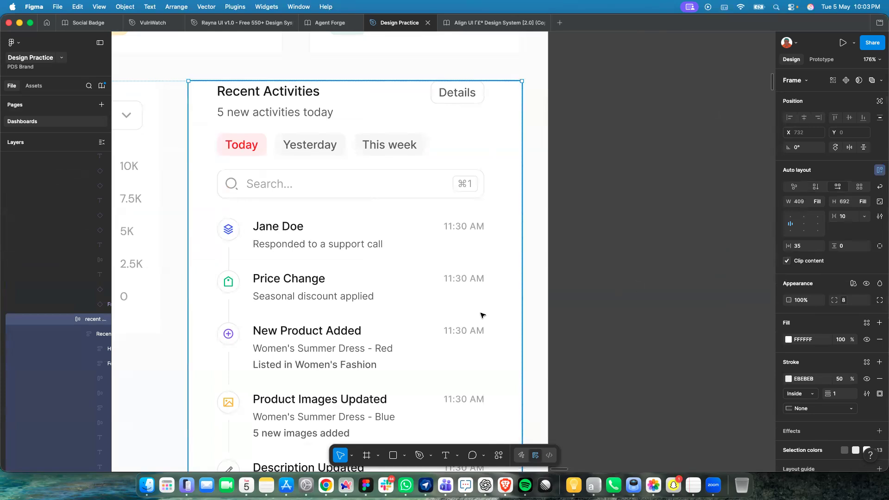
Set the recent activities card's horizontal and vertical padding to 24.
scroll(481, 314, down, 5)
scroll(481, 313, down, 1)
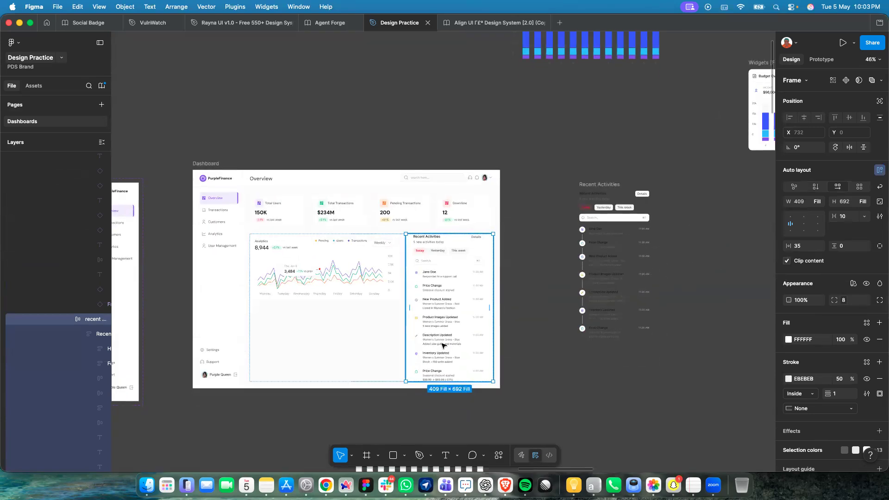
scroll(443, 345, up, 3)
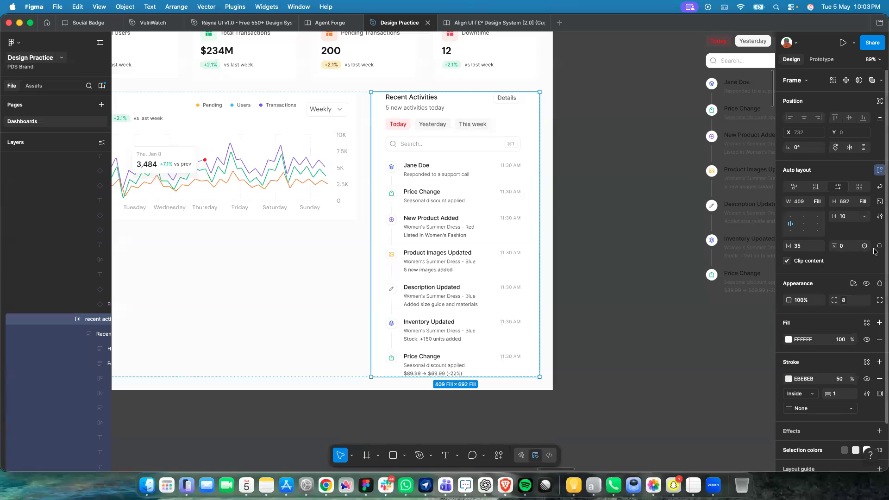
click(820, 246)
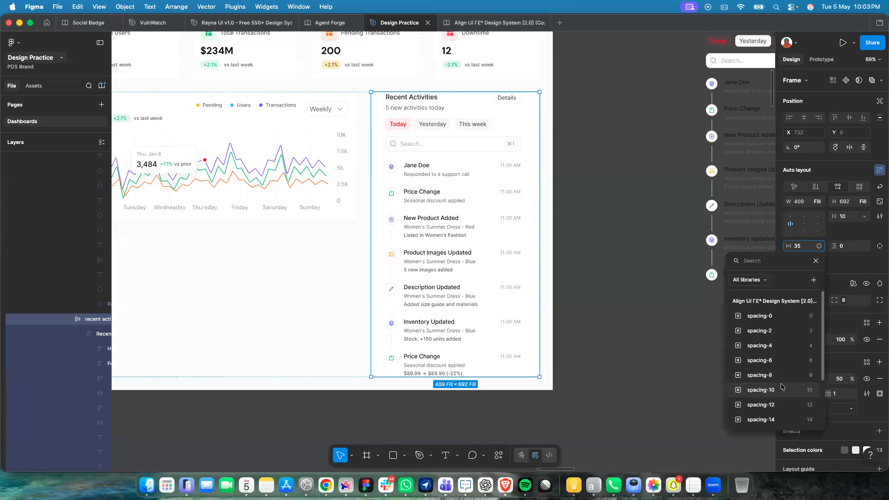
click(784, 397)
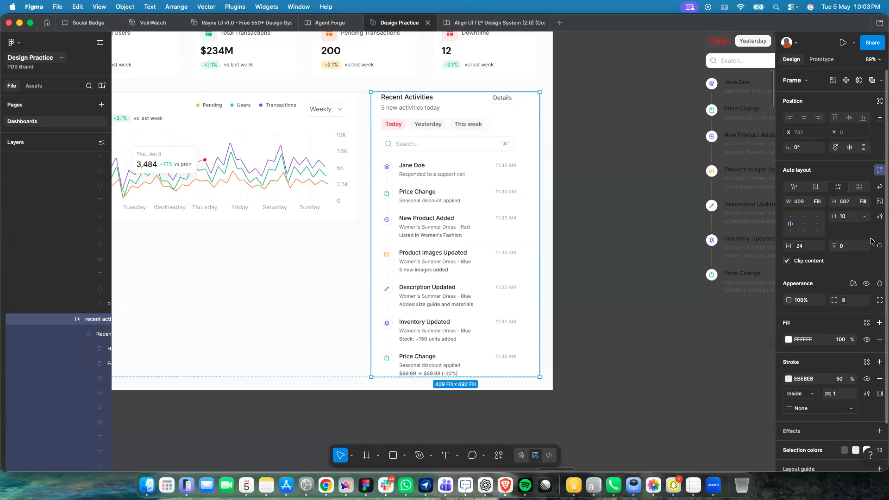
click(865, 246)
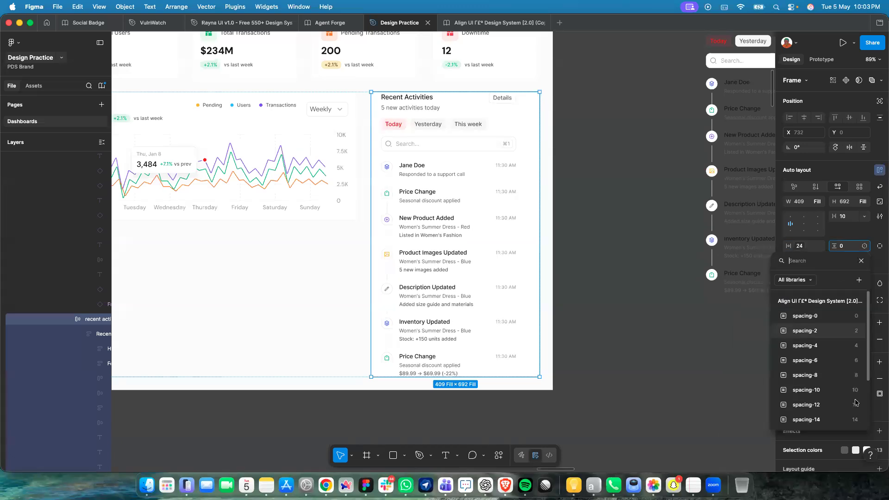
click(854, 395)
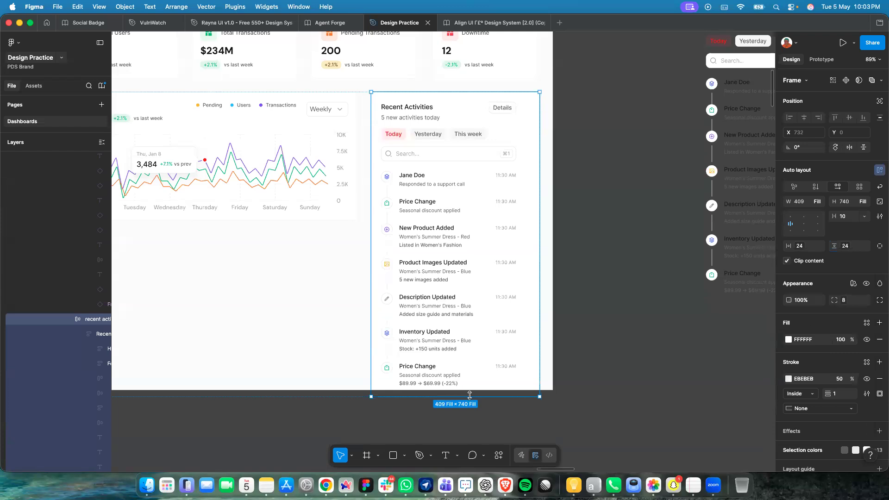
Reduce the recent activities card's height to 312 and align its content to the top left.
drag(485, 392, 490, 218)
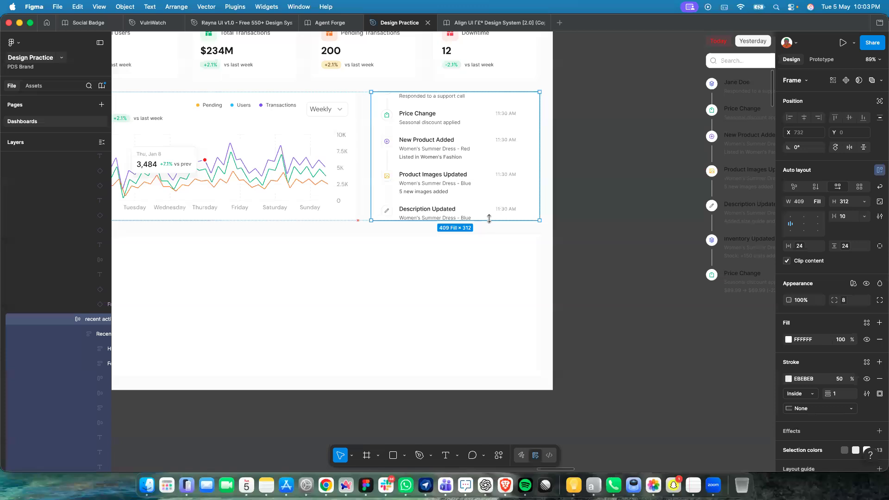
click(790, 216)
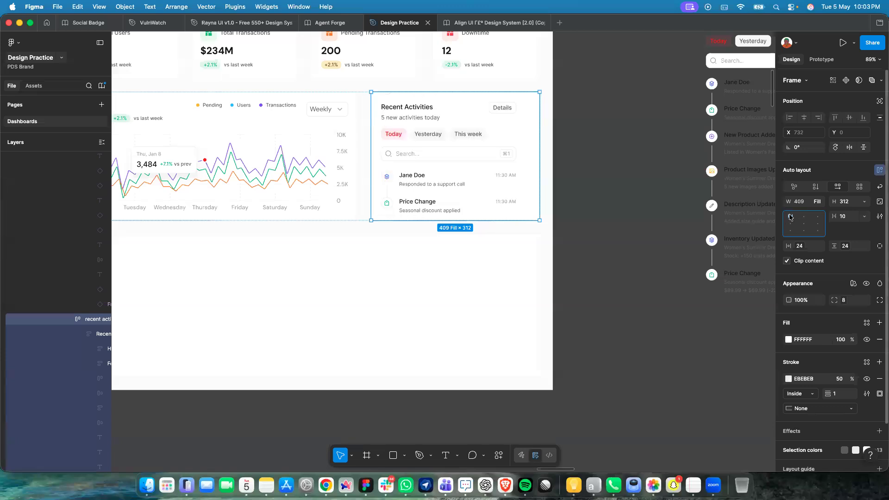
Turn on content clipping for the inner Recent Activities panel and resize it to 361 × 268 within the card.
double_click(462, 182)
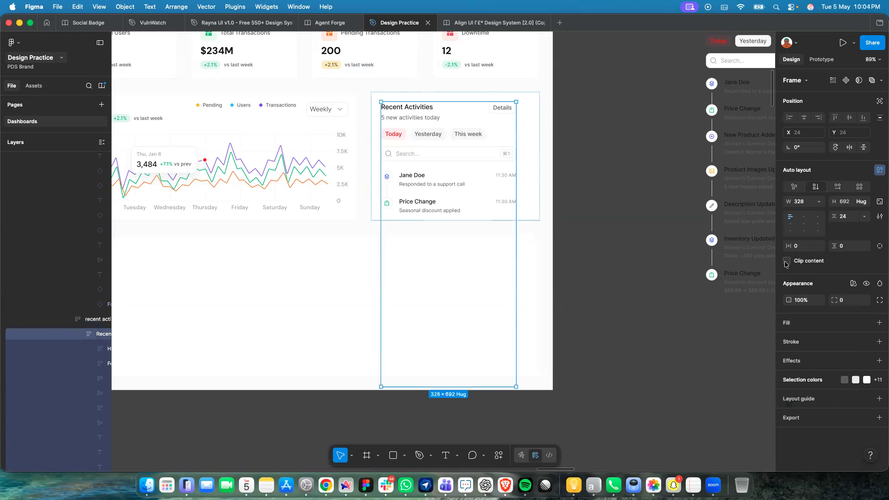
click(525, 206)
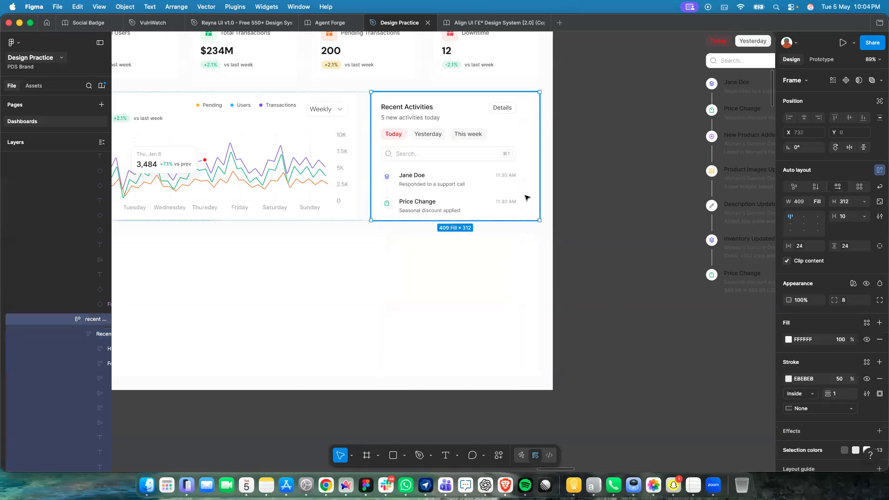
click(481, 188)
drag(517, 187, 530, 186)
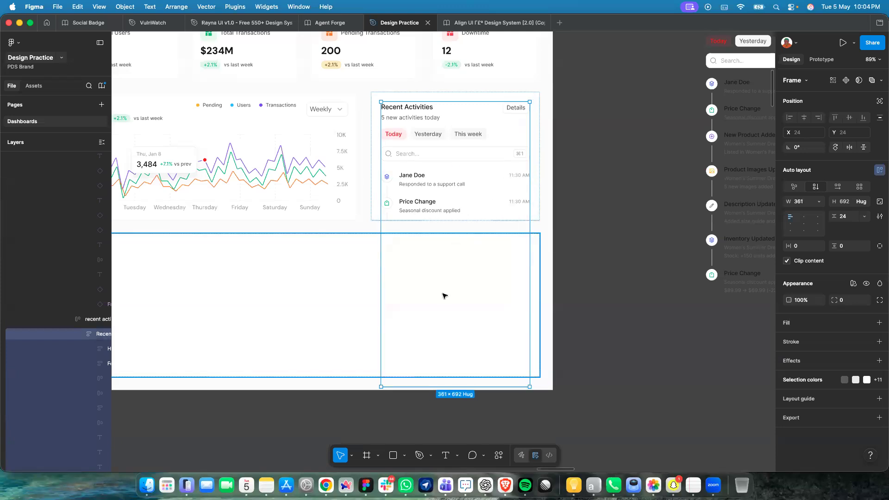
drag(433, 386, 421, 212)
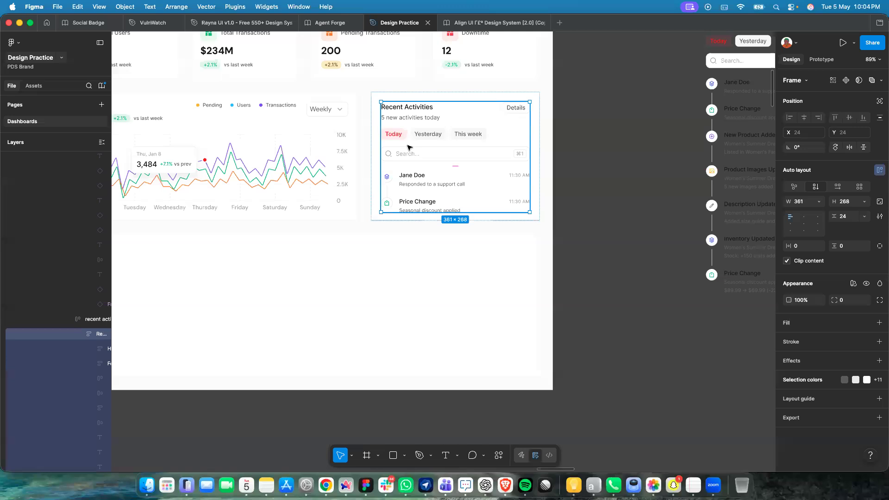
Replace the second activity's text block with a copy of the first activity's text block, keeping its green icon.
scroll(407, 145, up, 10)
scroll(406, 148, down, 1)
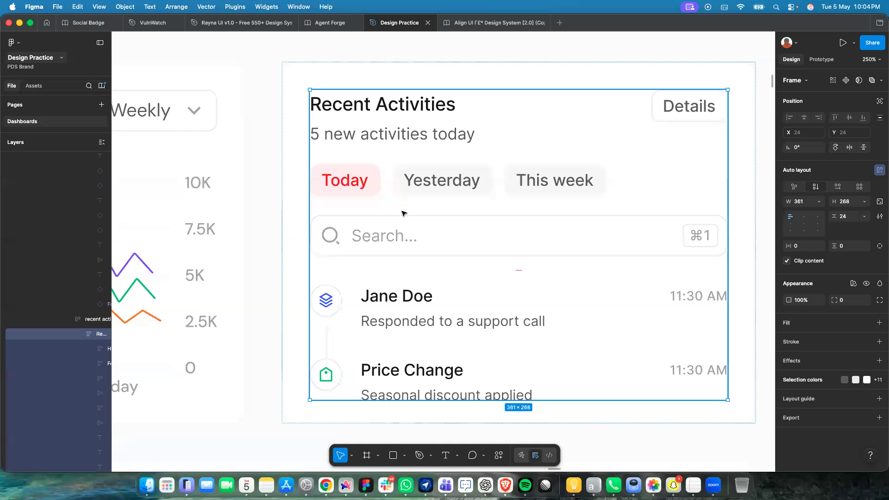
double_click(417, 317)
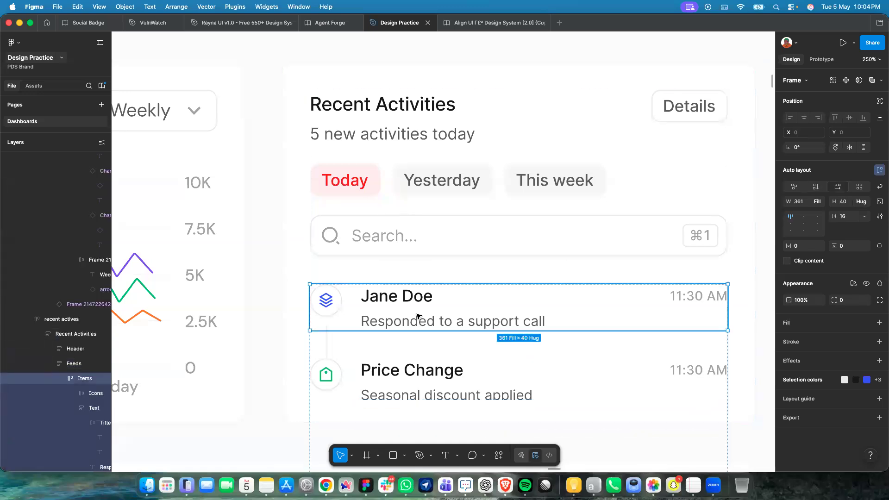
double_click(417, 316)
click(341, 321)
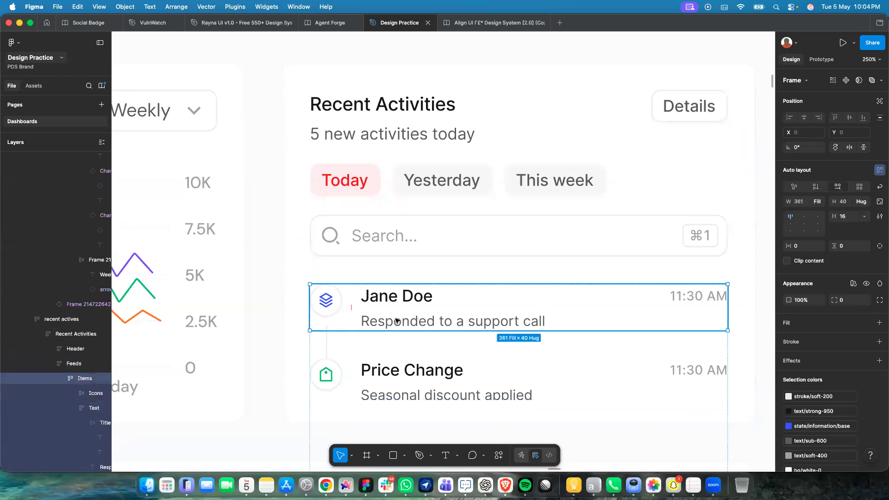
click(412, 392)
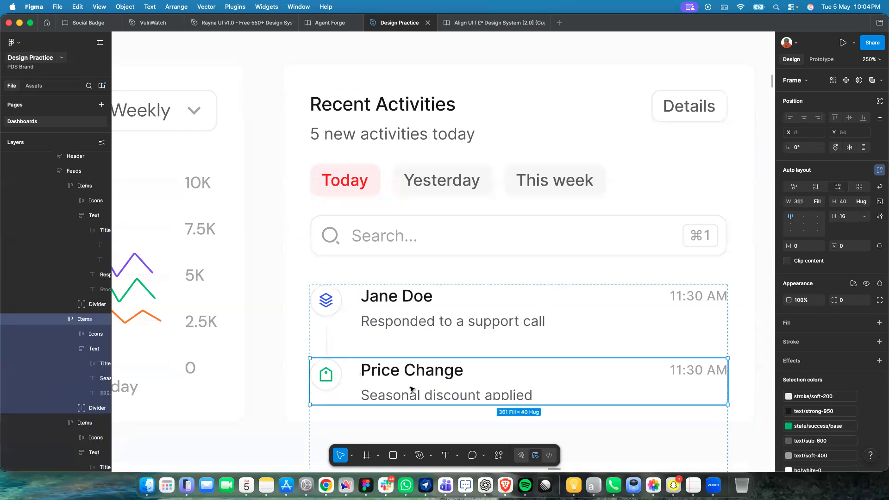
right_click(412, 390)
click(446, 151)
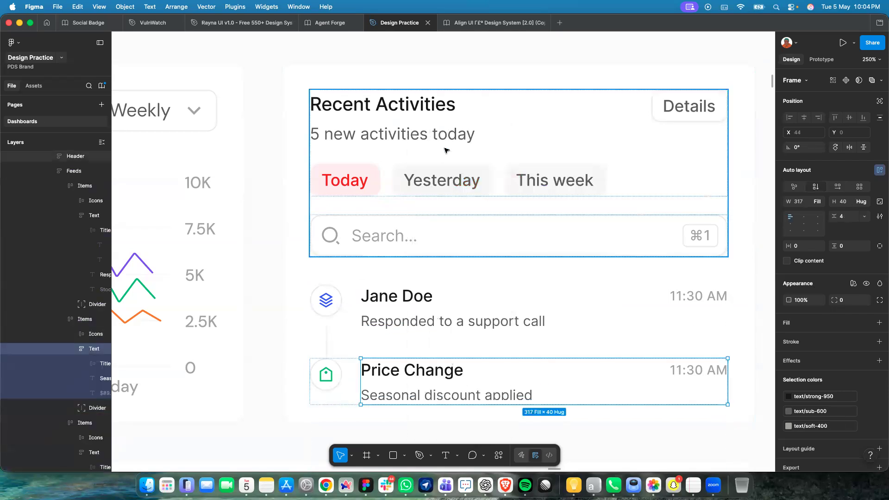
Change the second activity's title to a different placeholder person's full name.
double_click(396, 370)
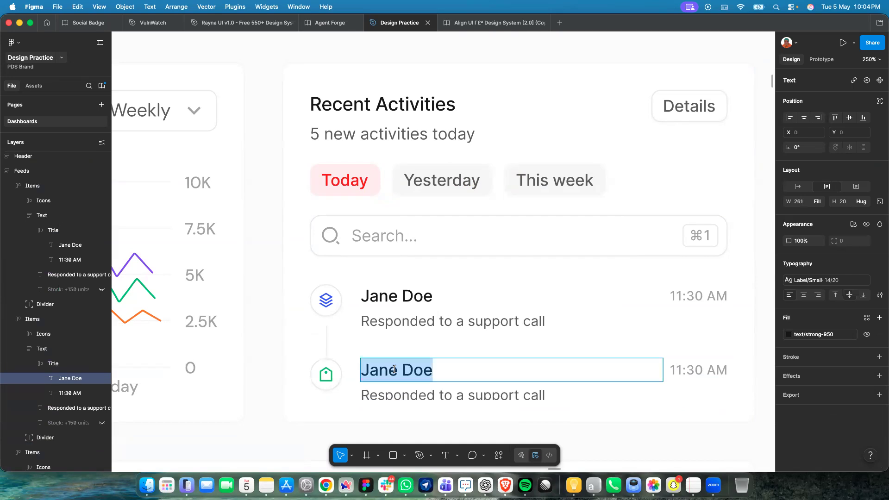
text(Mary)
key(Tab)
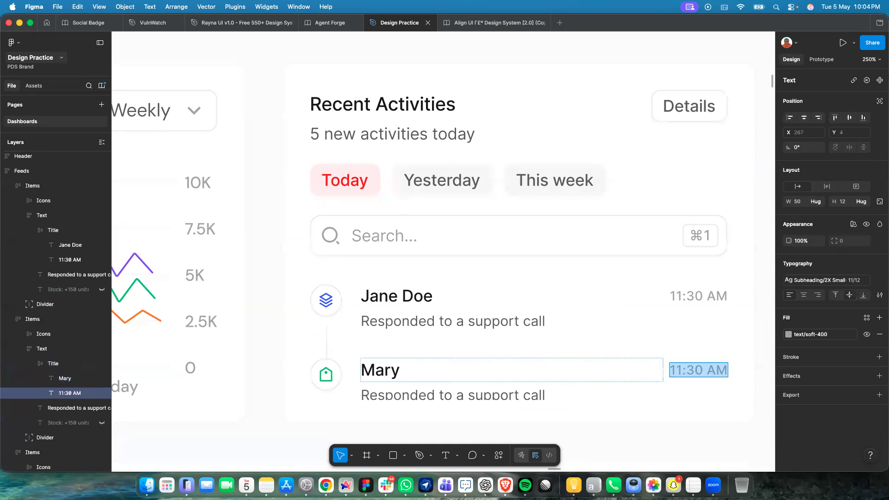
click(411, 363)
key(BackSpace)
key(BackSpace)
text(ry Wi)
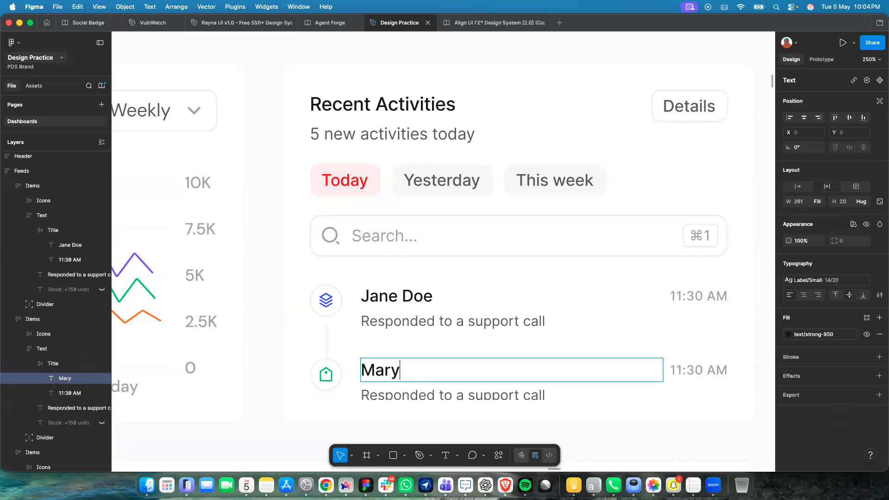
text(lliams)
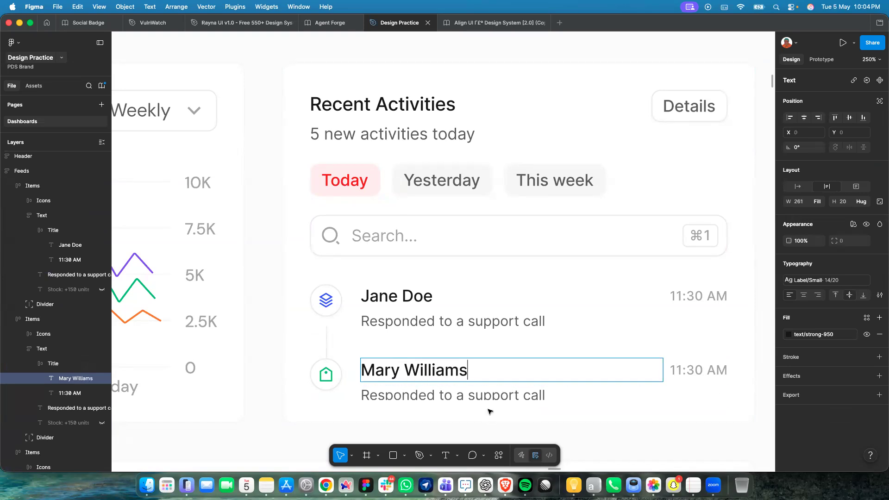
key(Escape)
Examine the Recent Activities card's header and title block beside the Analytics card, then the whole dashboard with its sidebar.
scroll(489, 412, down, 5)
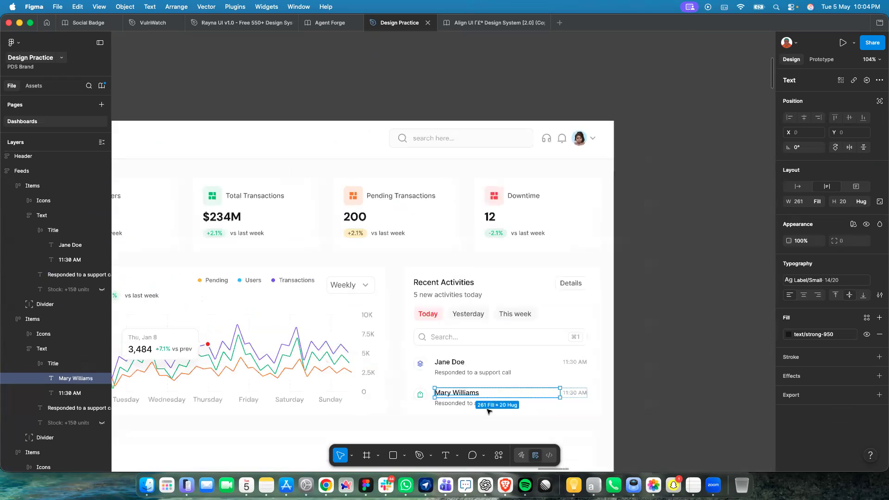
click(492, 373)
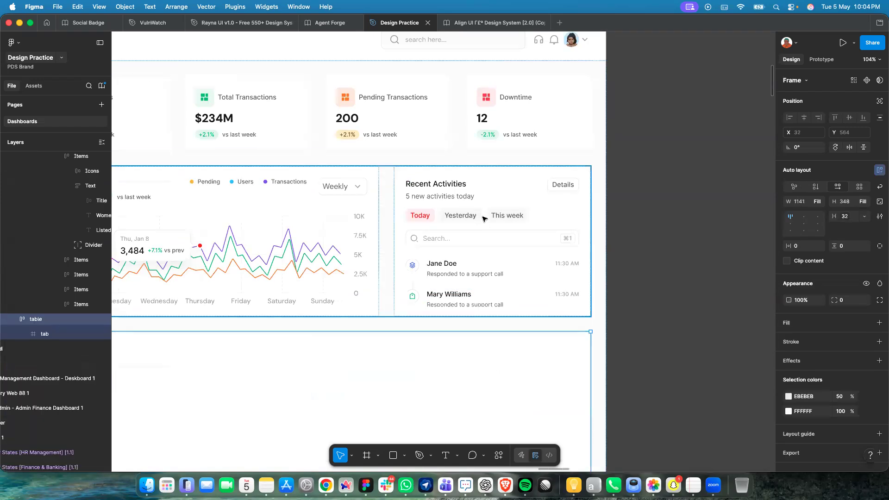
scroll(485, 219, left, 5)
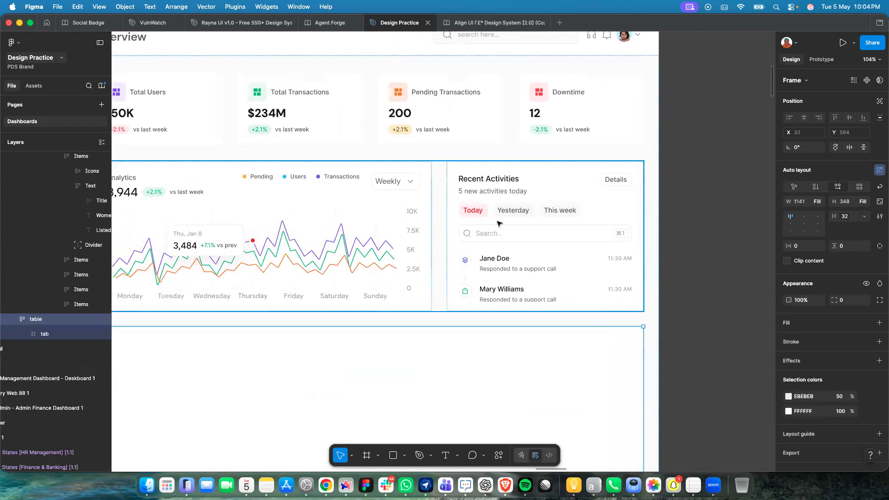
click(470, 196)
double_click(471, 194)
double_click(476, 191)
double_click(481, 190)
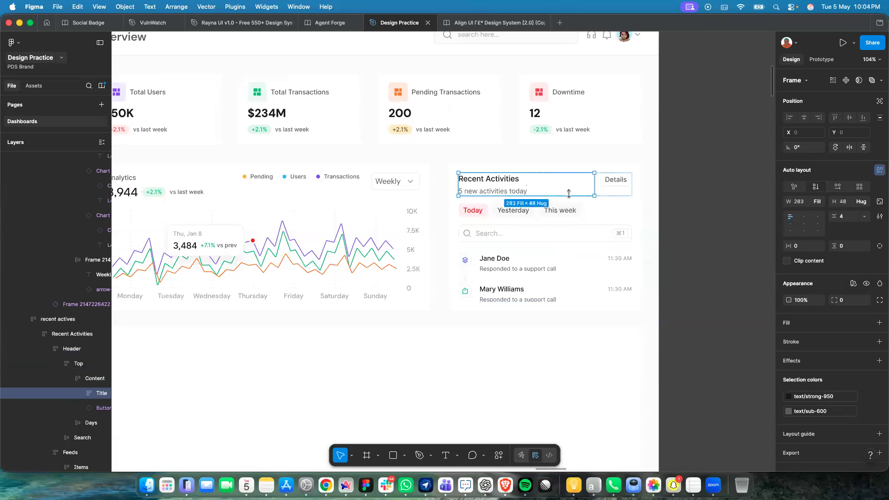
scroll(448, 172, down, 10)
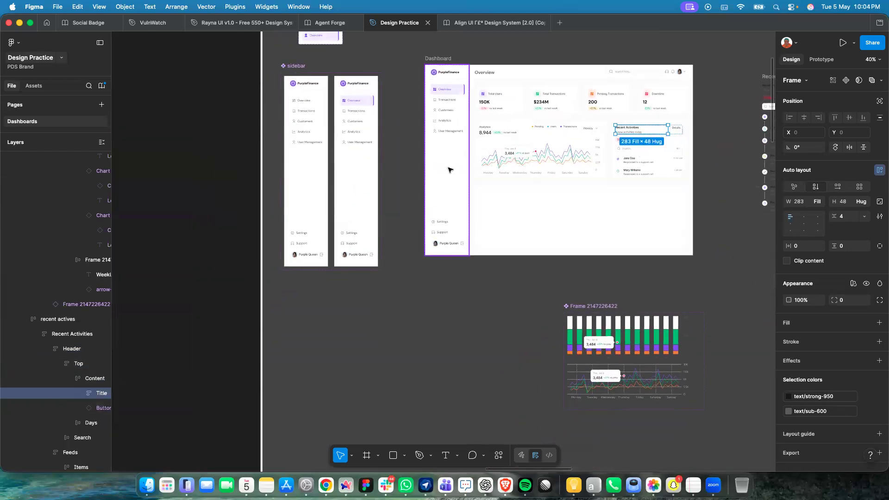
scroll(449, 172, up, 8)
scroll(449, 173, up, 4)
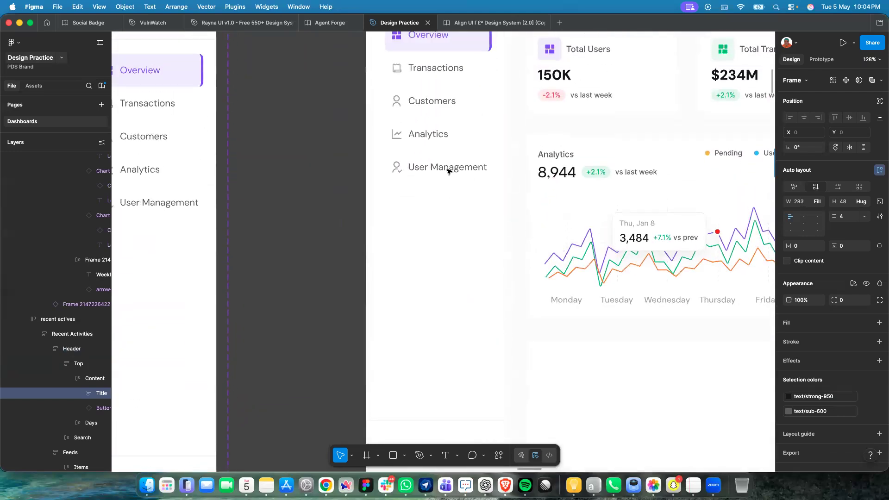
Examine the Recent Activities card beside the Analytics chart, the empty table area below, and the whole dashboard layout.
scroll(448, 174, up, 3)
scroll(587, 221, right, 5)
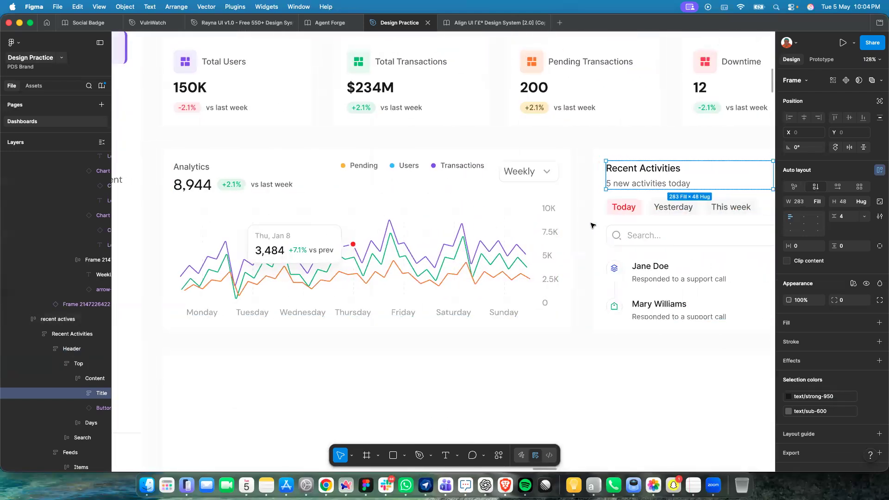
click(614, 245)
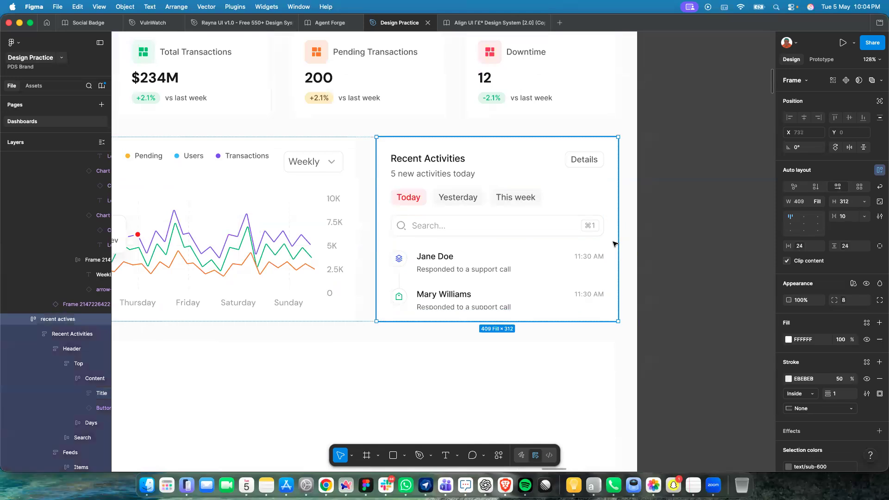
scroll(517, 271, down, 3)
scroll(516, 274, down, 5)
scroll(516, 277, up, 2)
scroll(516, 278, up, 3)
scroll(425, 323, up, 4)
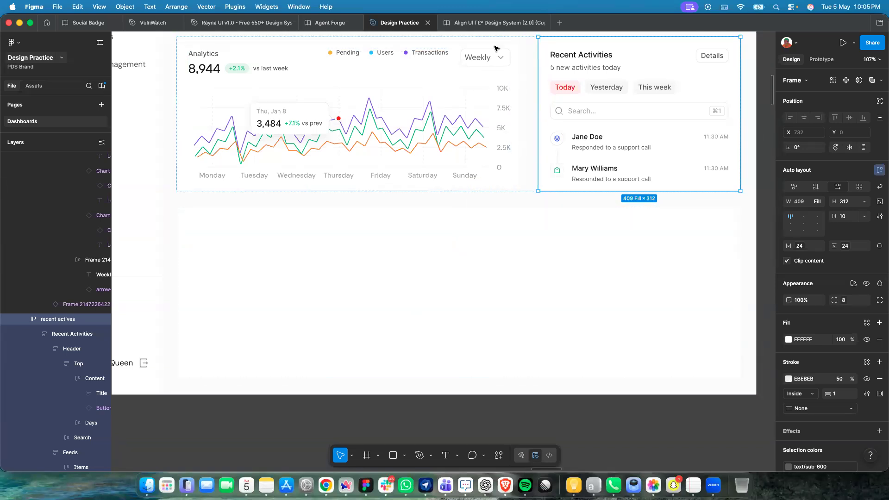
scroll(487, 246, down, 5)
scroll(495, 246, right, 2)
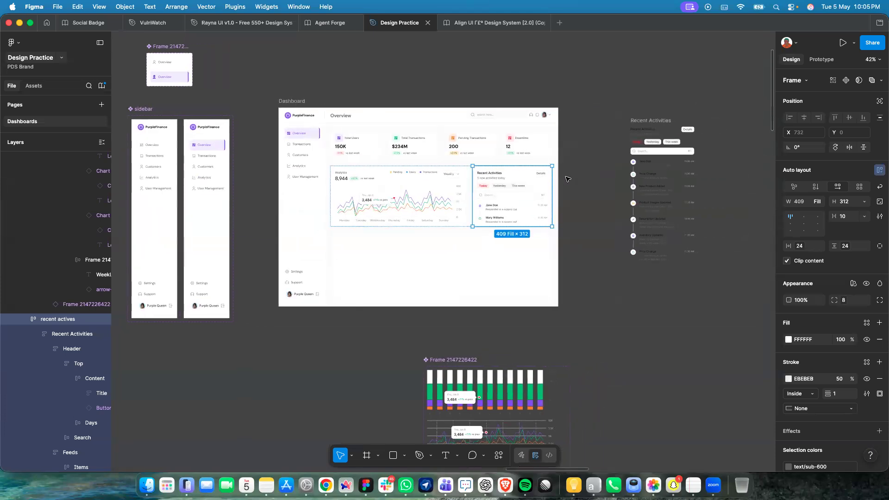
scroll(417, 190, up, 4)
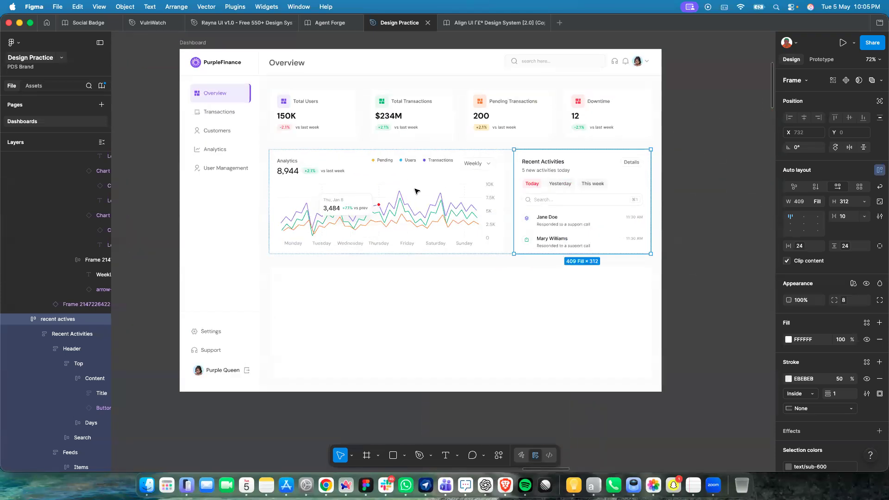
Copy the Overview title text from the dashboard's header bar.
scroll(417, 191, up, 2)
scroll(416, 191, left, 2)
click(339, 113)
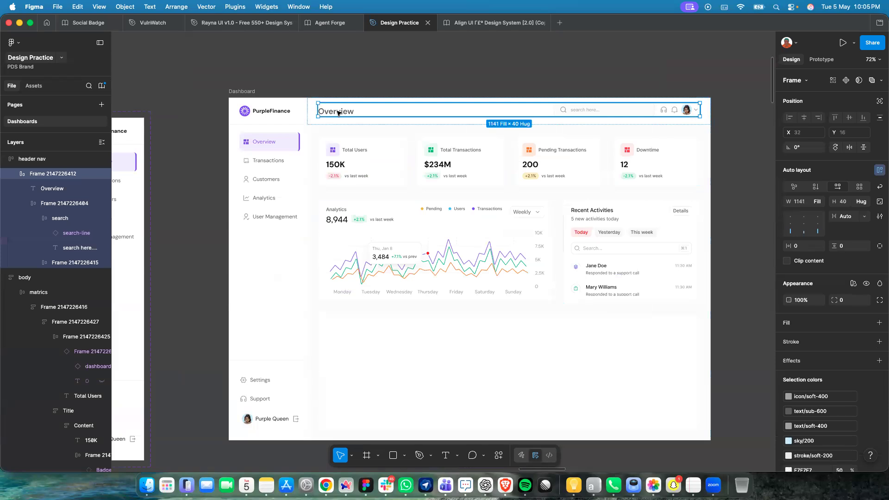
click(338, 113)
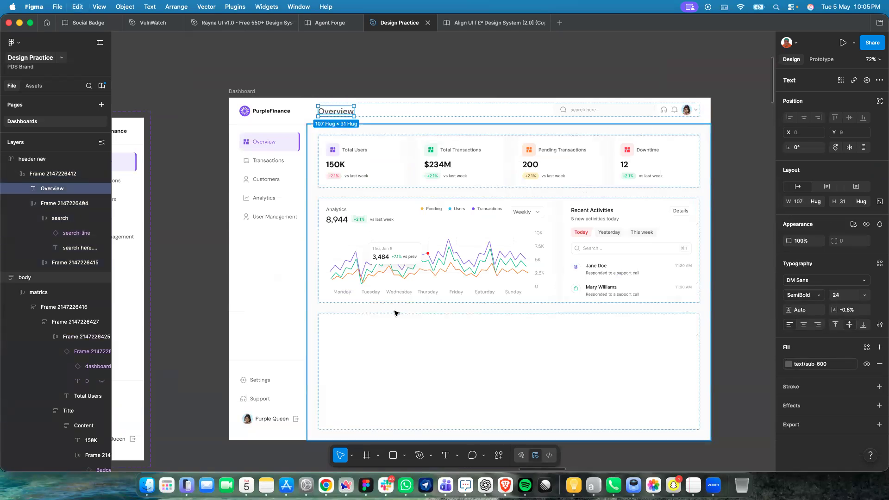
scroll(392, 301, down, 3)
click(389, 286)
scroll(388, 284, up, 5)
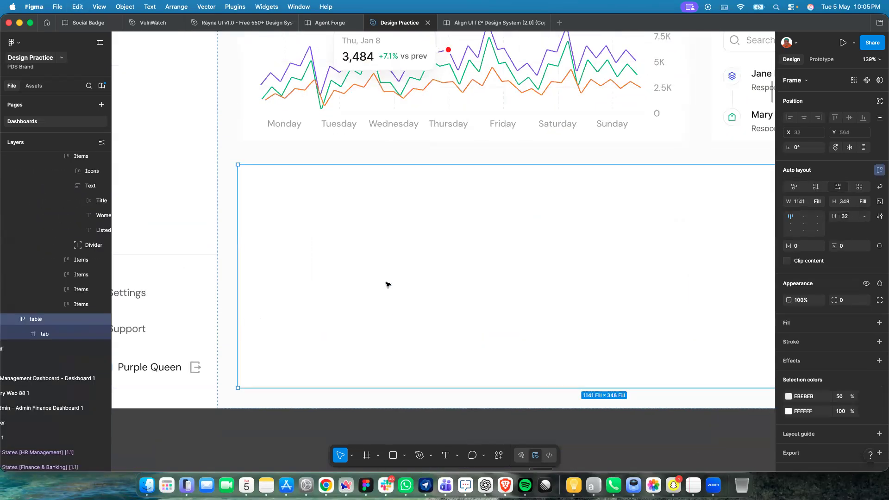
key(ctrl+v)
scroll(639, 210, down, 4)
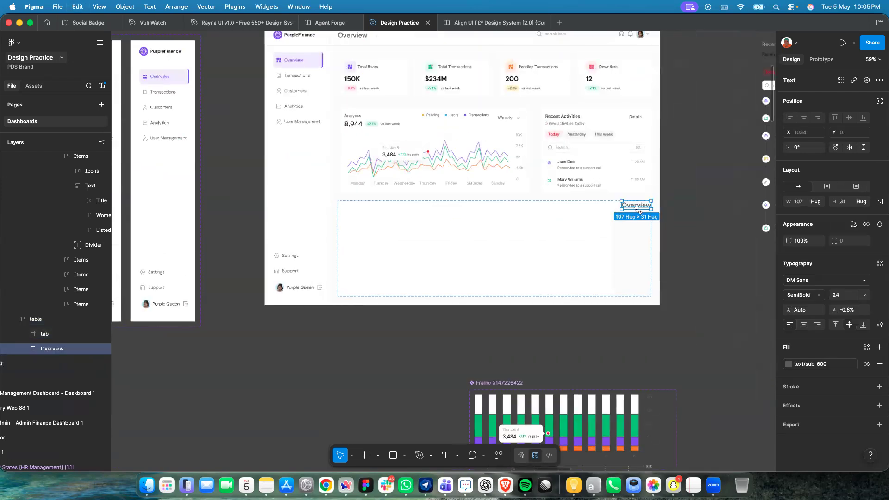
key(Escape)
key(Delete)
click(582, 234)
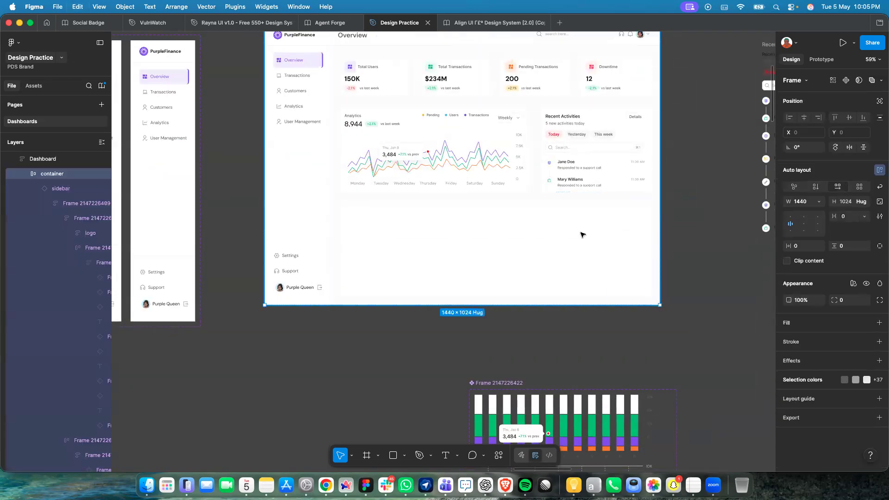
Paste the Overview title inside the tab frame of the table section and position it at X 34, Y 19.
key(ctrl+z)
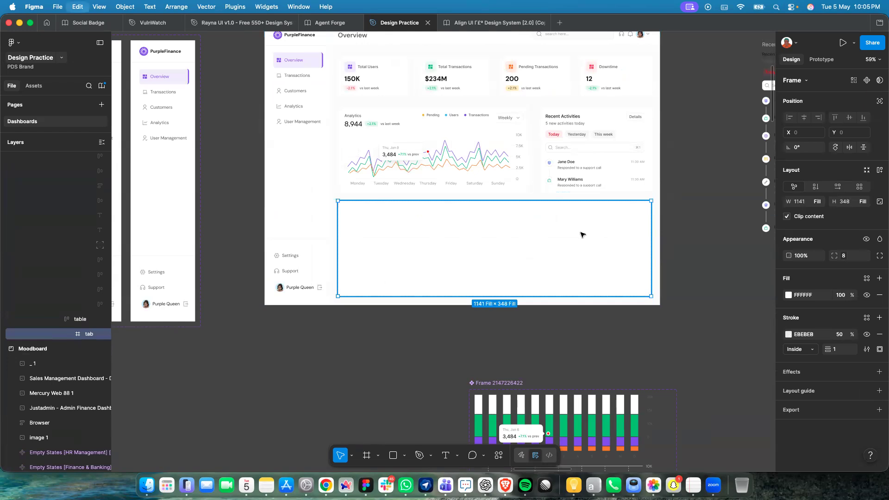
key(Return)
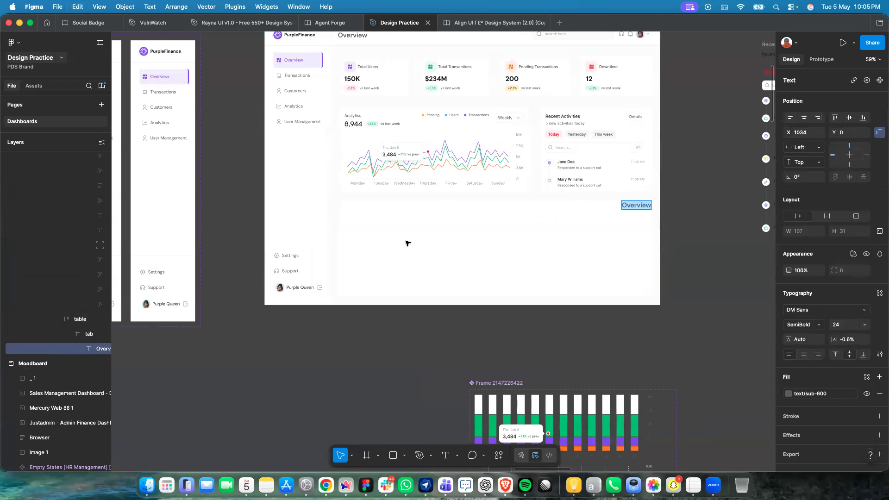
drag(631, 204, 356, 216)
Recolor the header's Overview title to the strong near-black text color.
scroll(359, 139, up, 5)
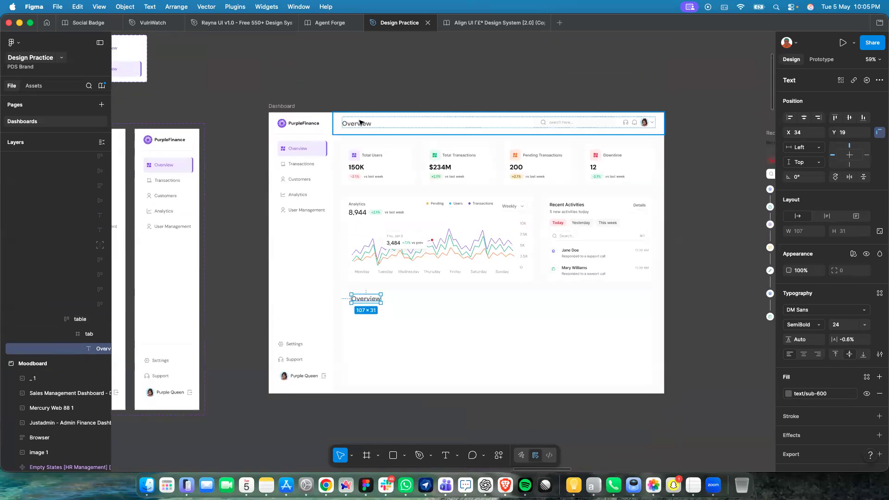
click(359, 123)
double_click(360, 123)
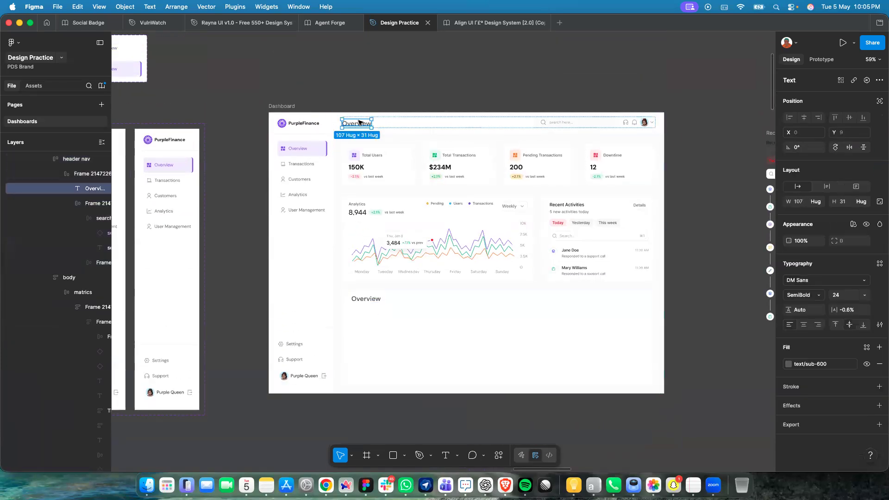
click(788, 364)
click(477, 332)
click(484, 328)
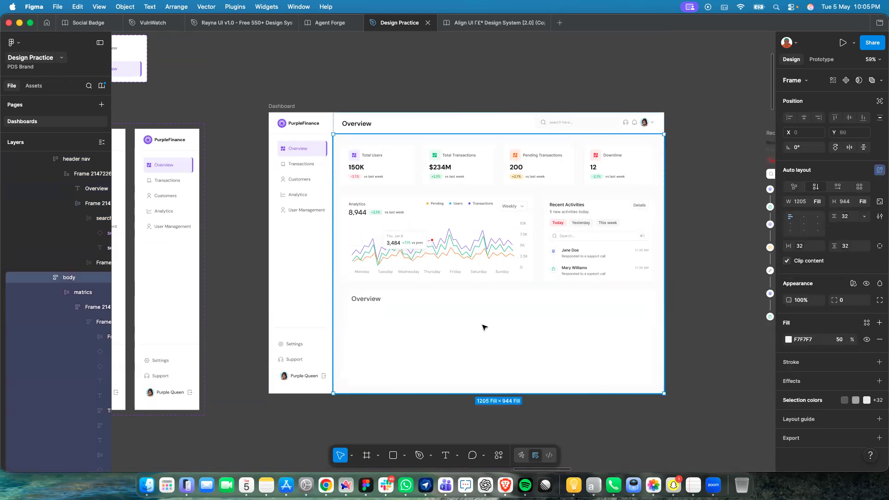
Set the fill of the copied Overview title in the table section to text/strong-950.
scroll(378, 315, up, 5)
click(368, 280)
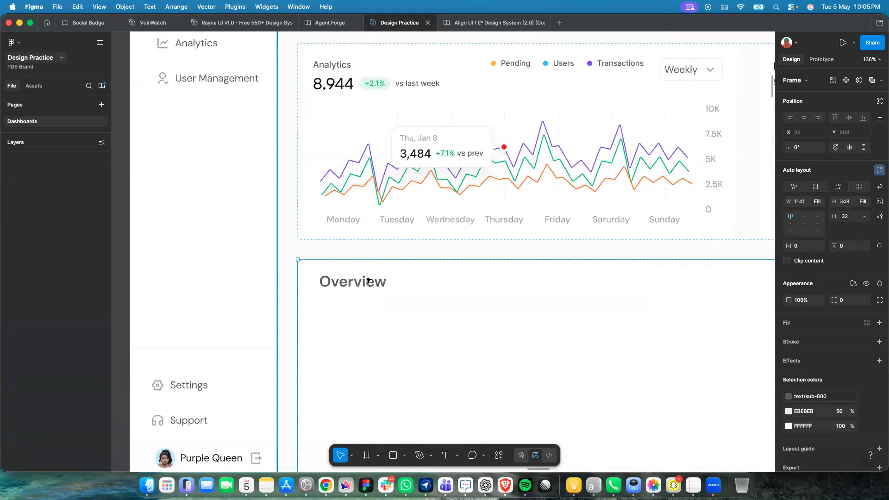
click(371, 286)
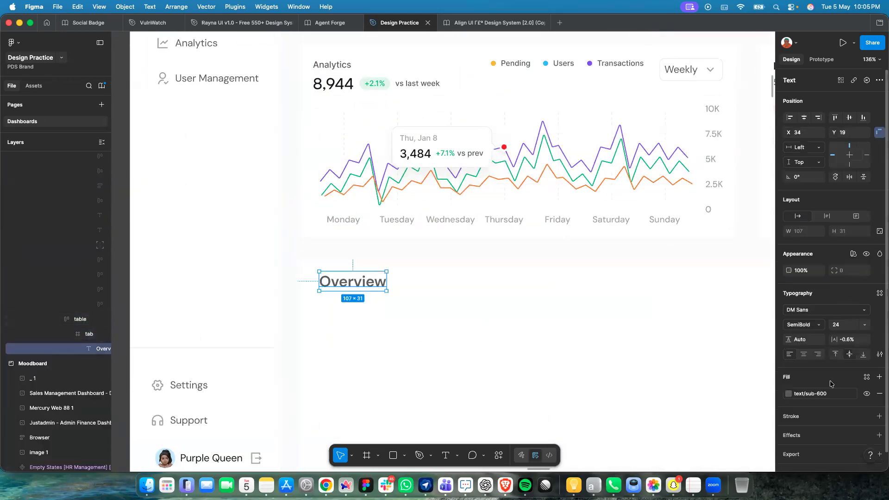
click(788, 394)
click(678, 398)
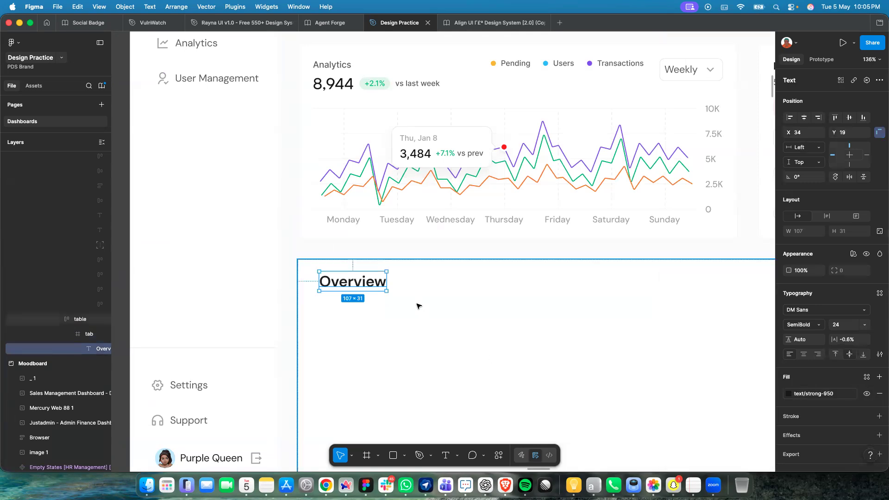
Change the copied title's text to "Recent Transactions" and move it to X 33, Y 29 in the tab frame.
double_click(354, 283)
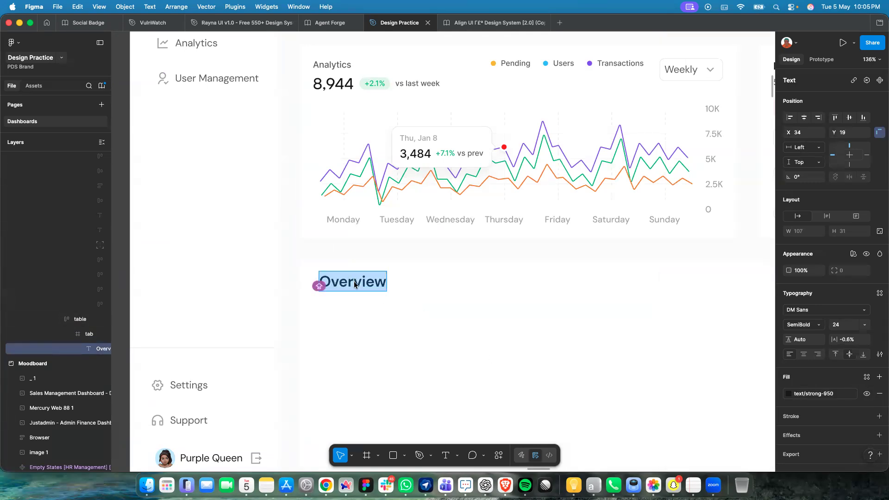
text(Recent Transac)
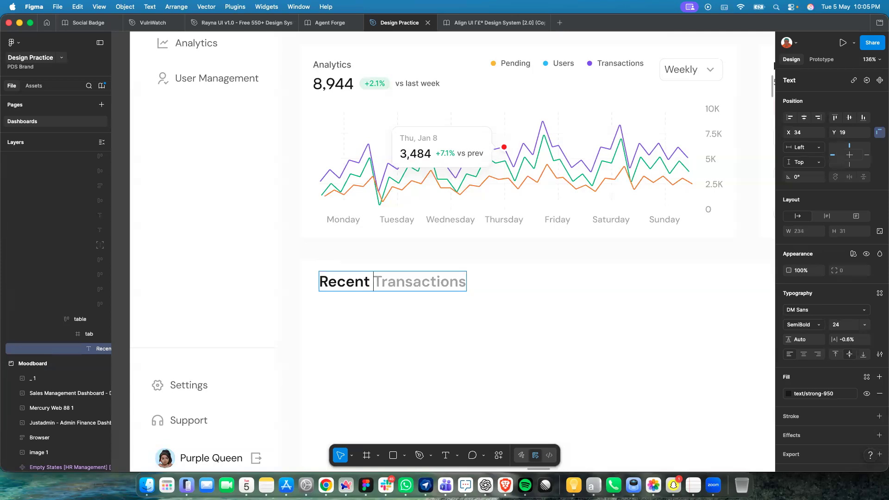
text(tions)
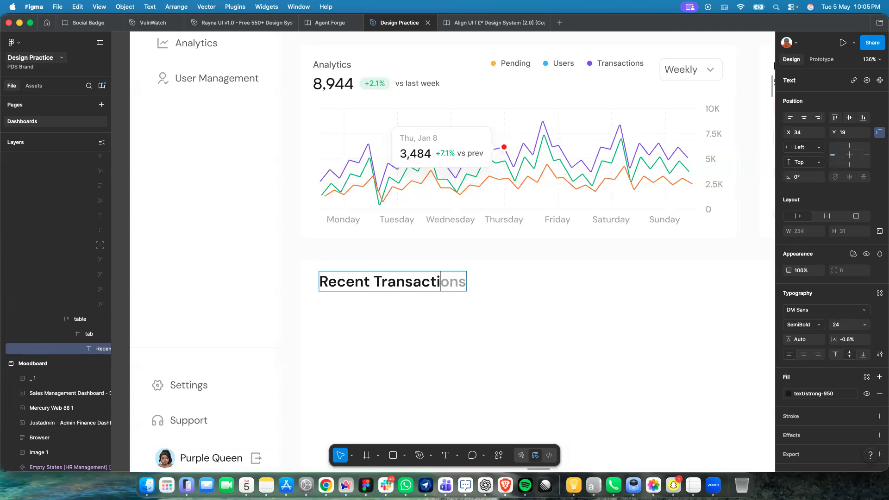
key(Escape)
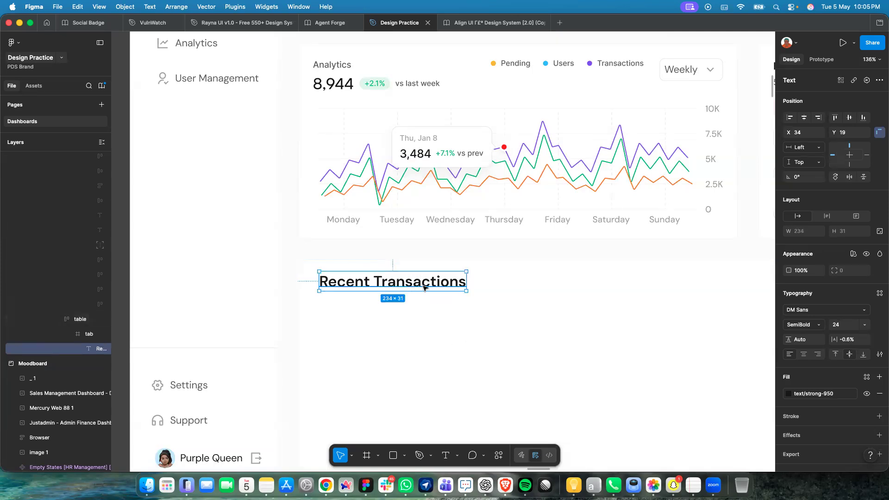
key(Escape)
click(426, 289)
scroll(424, 292, down, 5)
scroll(423, 293, down, 3)
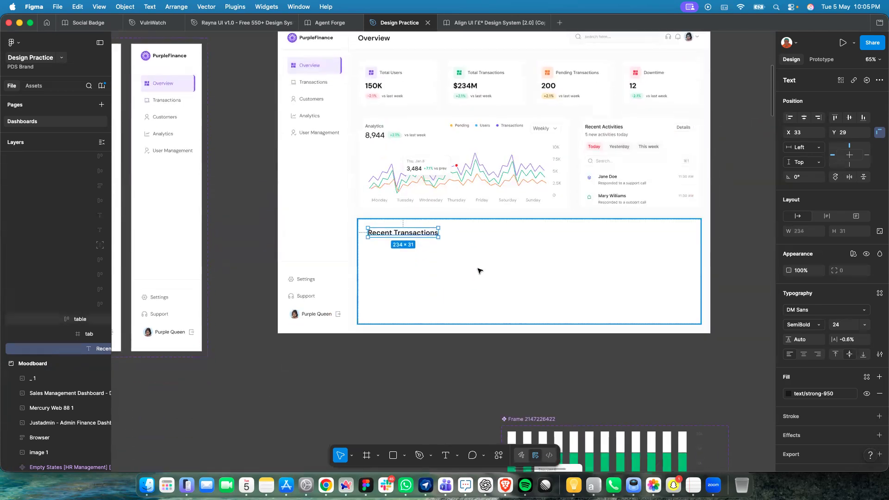
Apply horizontal auto layout to the tab frame holding the Recent Transactions title, with its content aligned top left.
click(480, 271)
click(819, 248)
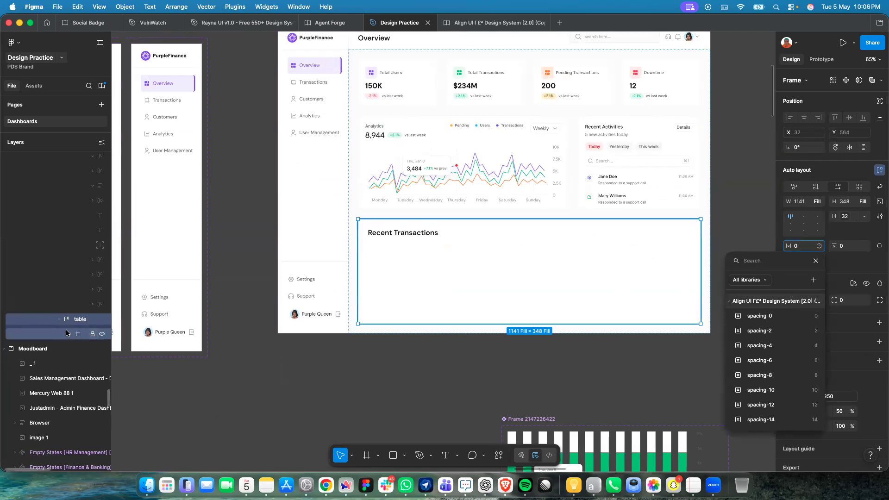
click(85, 339)
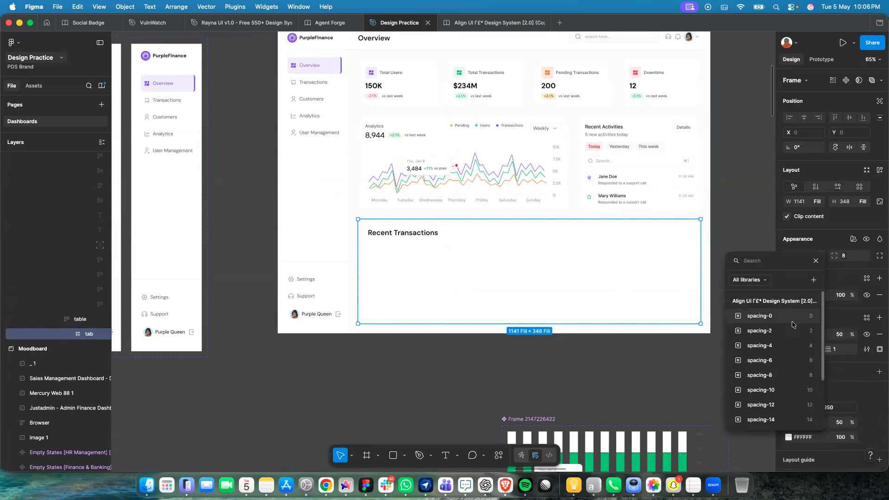
key(Escape)
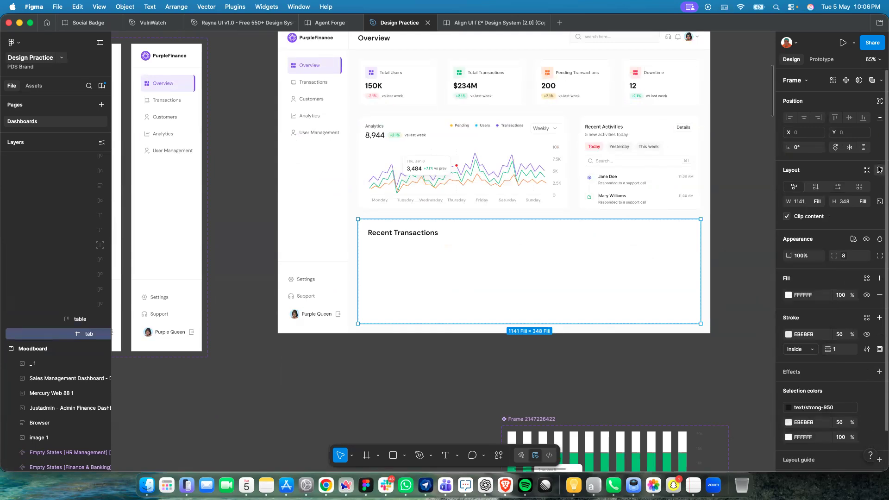
click(879, 169)
click(792, 218)
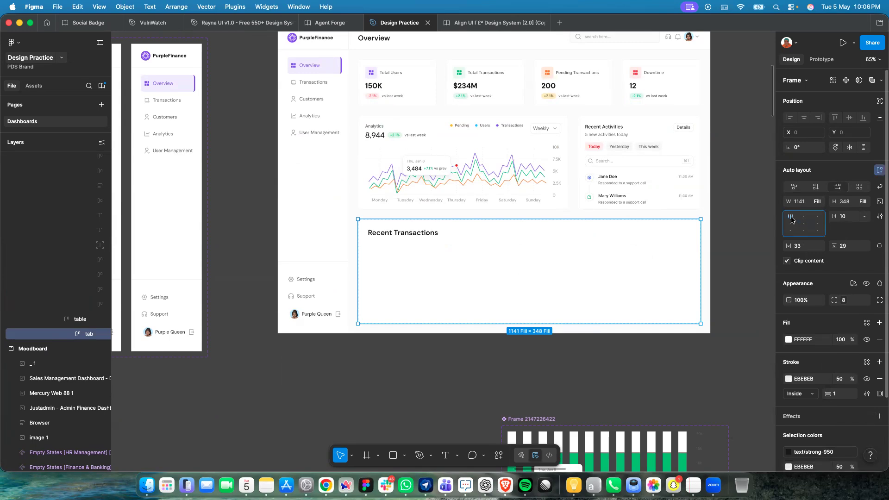
Set the tab frame's horizontal and vertical padding to 24 each using the design system's spacing values.
click(819, 246)
scroll(813, 417, down, 1)
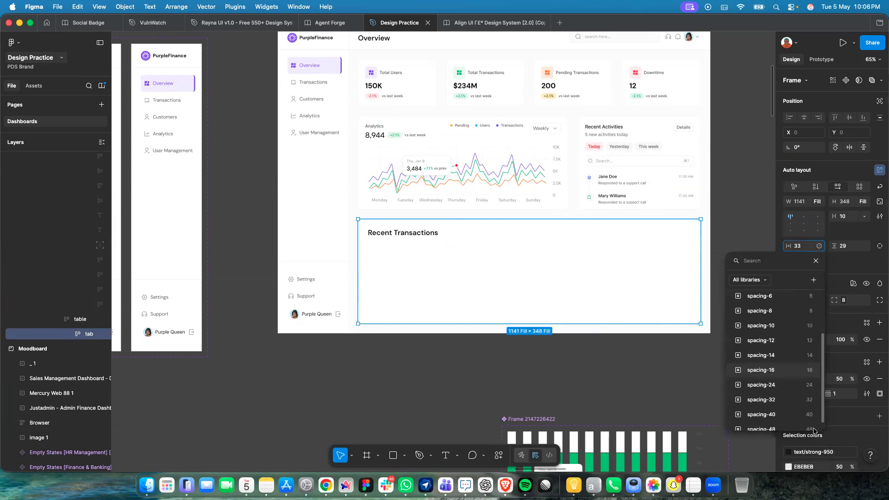
click(805, 374)
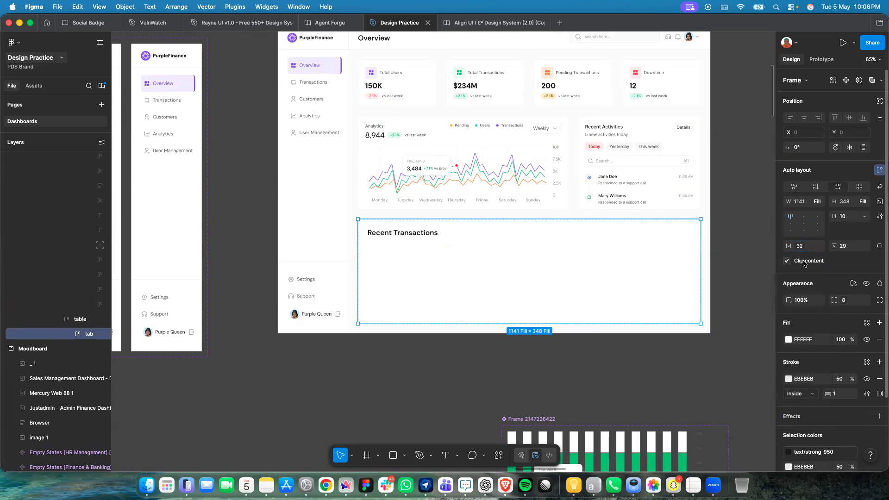
click(819, 246)
click(806, 390)
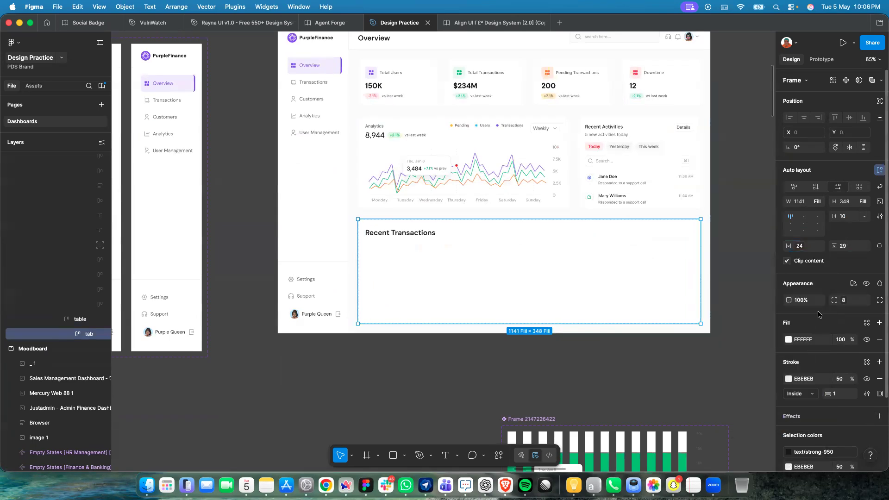
click(866, 247)
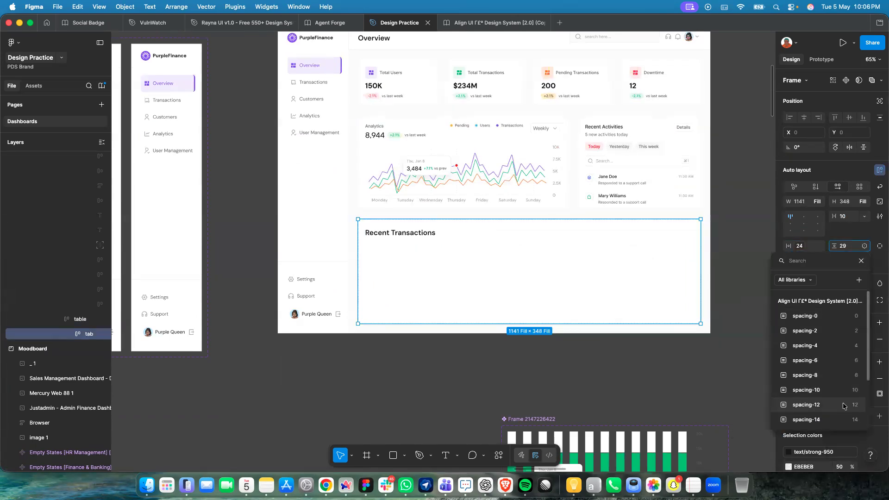
click(843, 385)
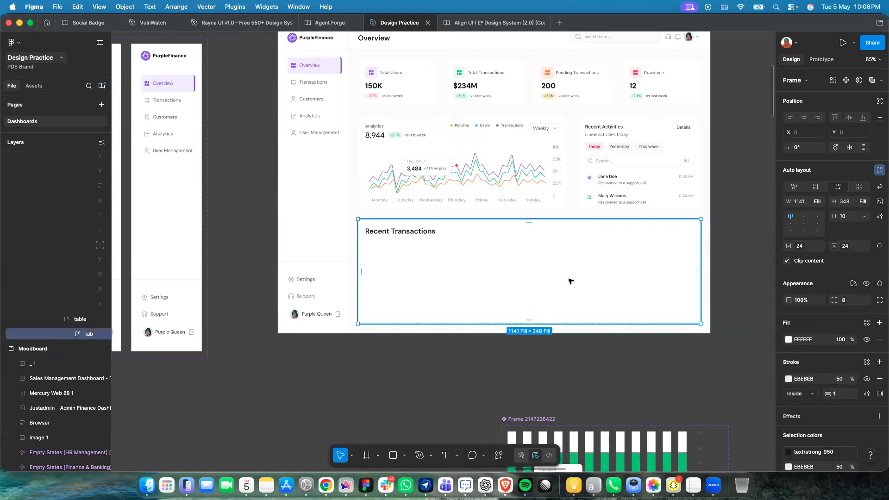
Copy the Courses widget from the lower HR Management dashboard in the Moodboard.
scroll(571, 281, down, 15)
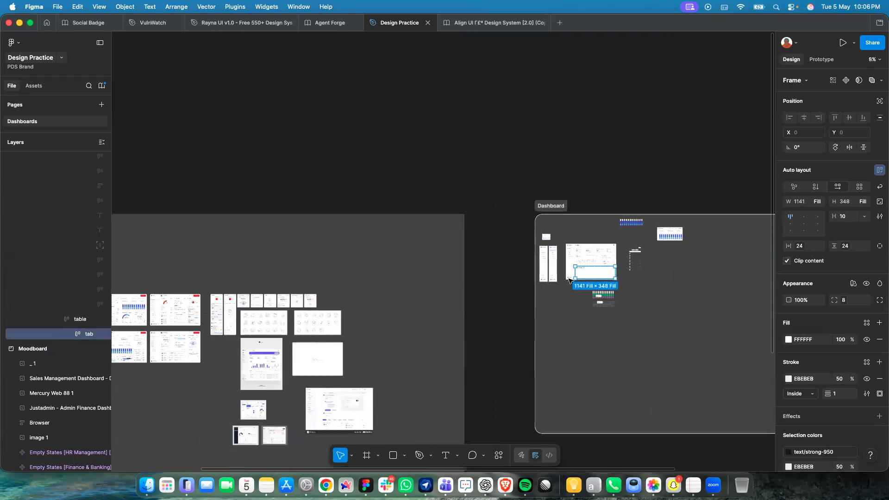
scroll(389, 295, up, 5)
scroll(424, 242, up, 5)
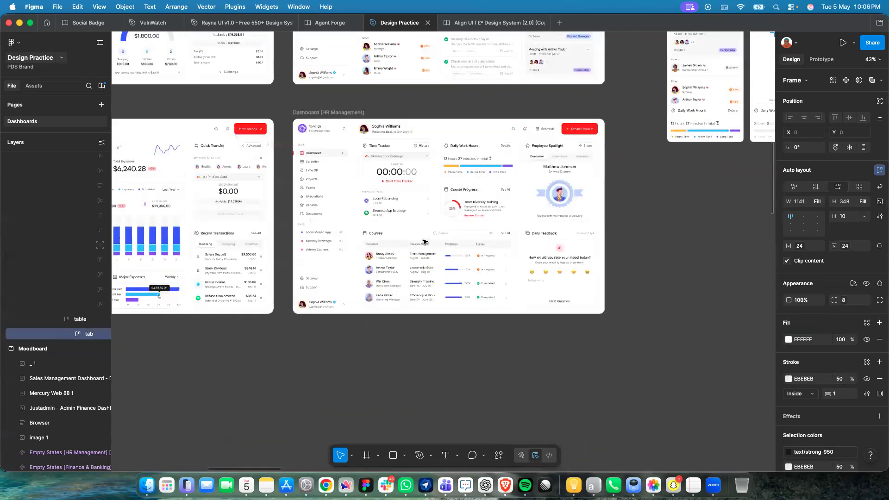
scroll(425, 242, up, 3)
click(440, 305)
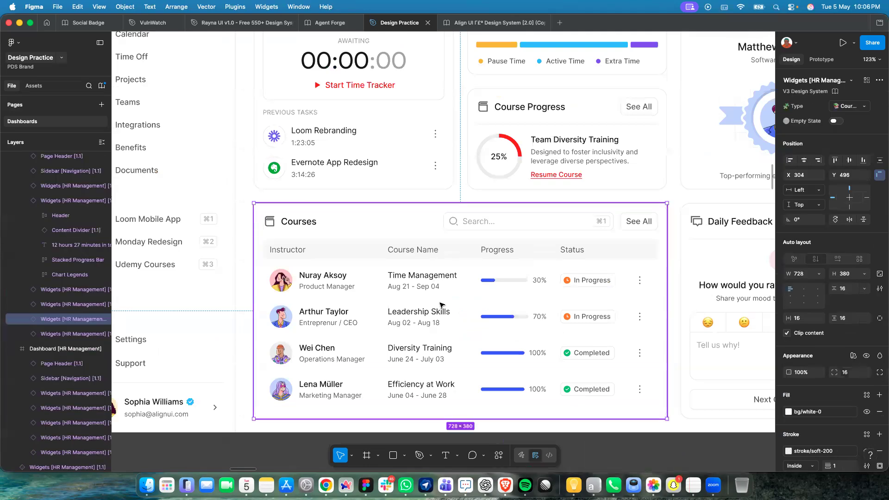
Paste the copied Courses widget into the tab frame beside the Recent Transactions title in the Dashboard design.
scroll(440, 305, down, 15)
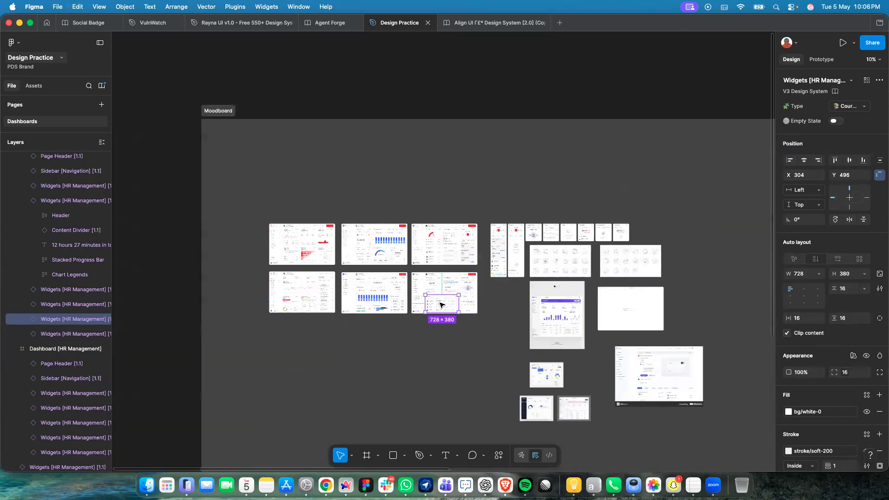
scroll(440, 303, left, 5)
scroll(459, 317, right, 5)
scroll(459, 307, left, 4)
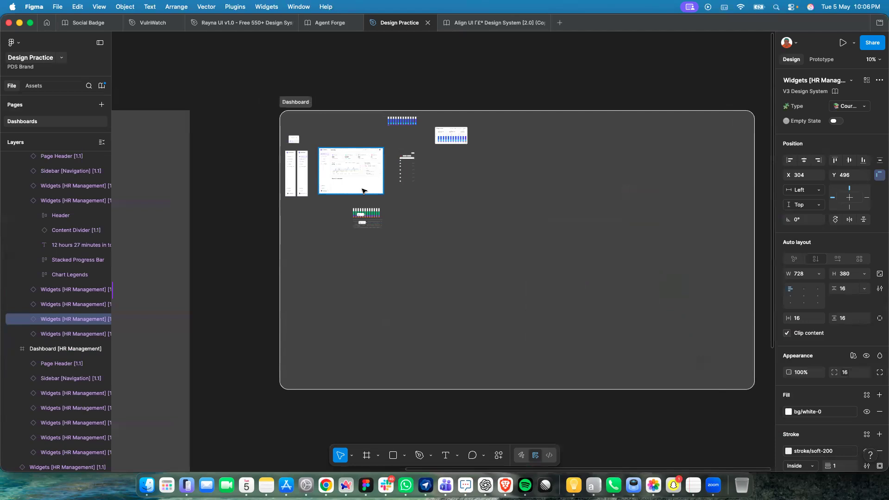
scroll(364, 189, up, 3)
scroll(363, 189, up, 2)
scroll(375, 195, up, 5)
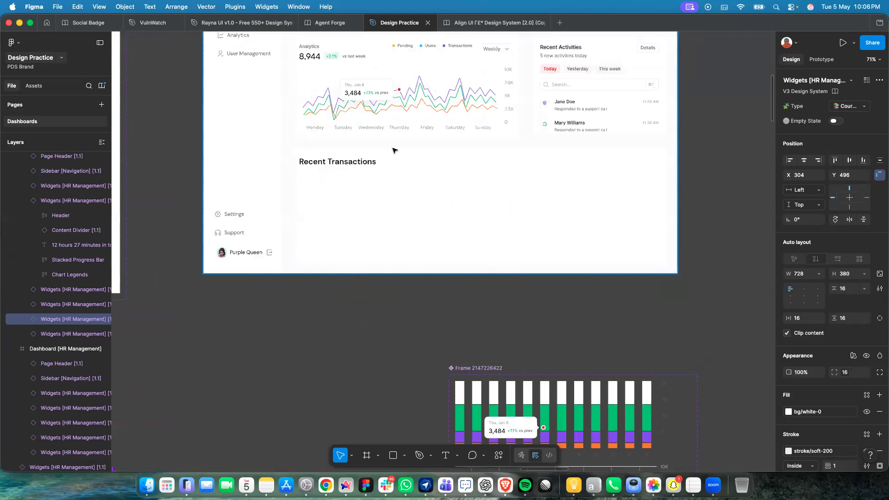
click(410, 176)
double_click(410, 176)
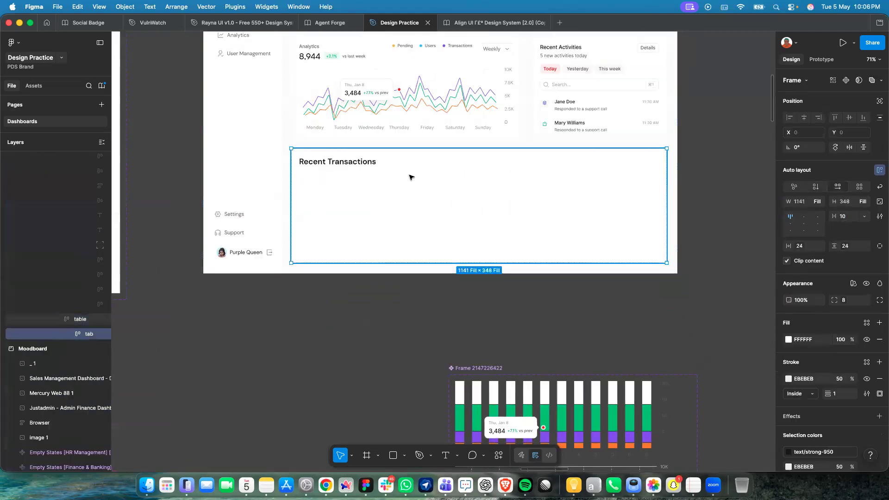
key(super+v)
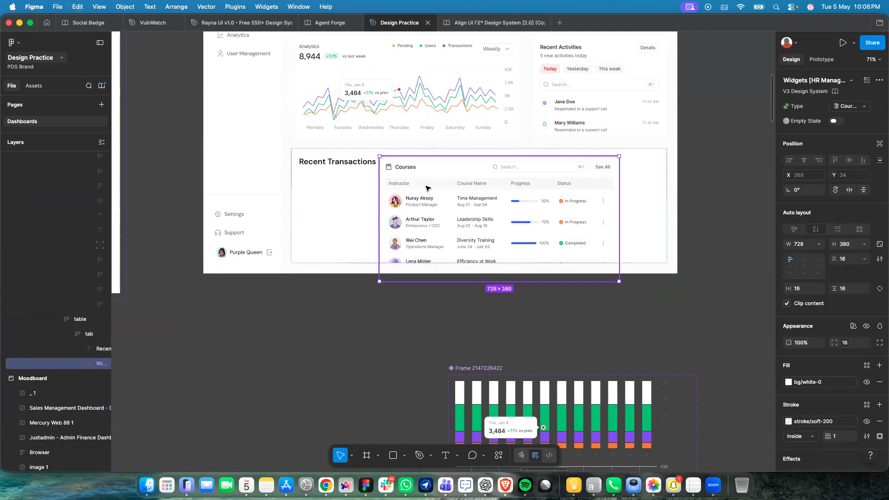
Switch the tab frame's auto layout to vertical and set its gap to the 16 spacing variable.
key(shift+Return)
key(shift+a)
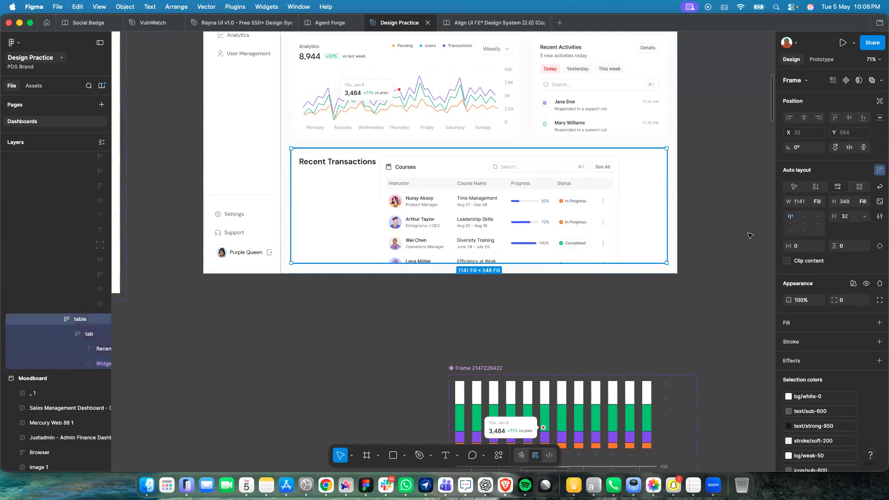
click(816, 186)
double_click(649, 200)
click(816, 186)
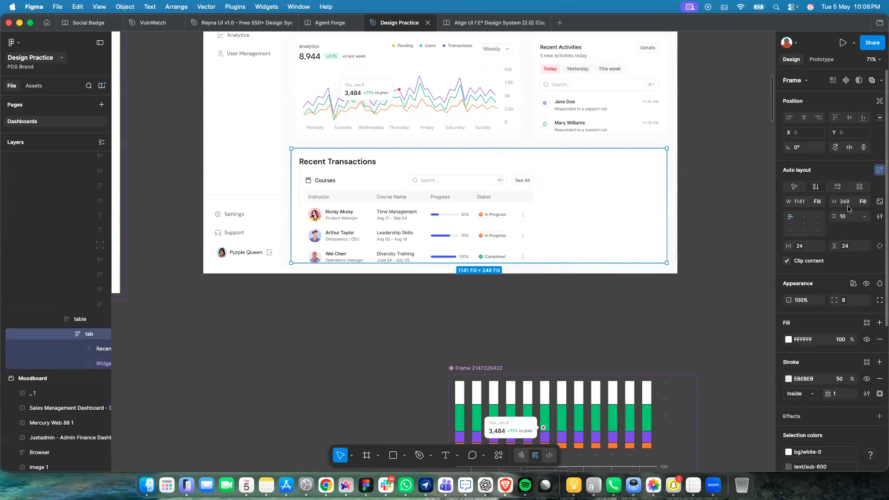
click(865, 216)
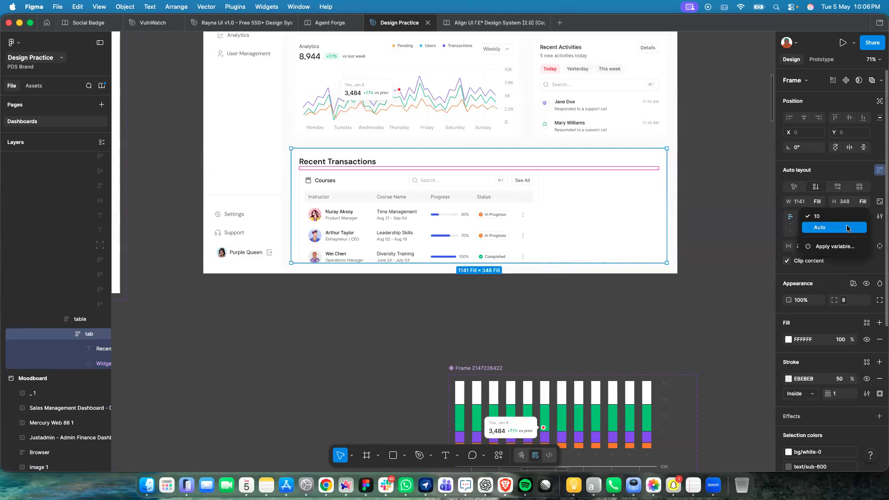
click(835, 247)
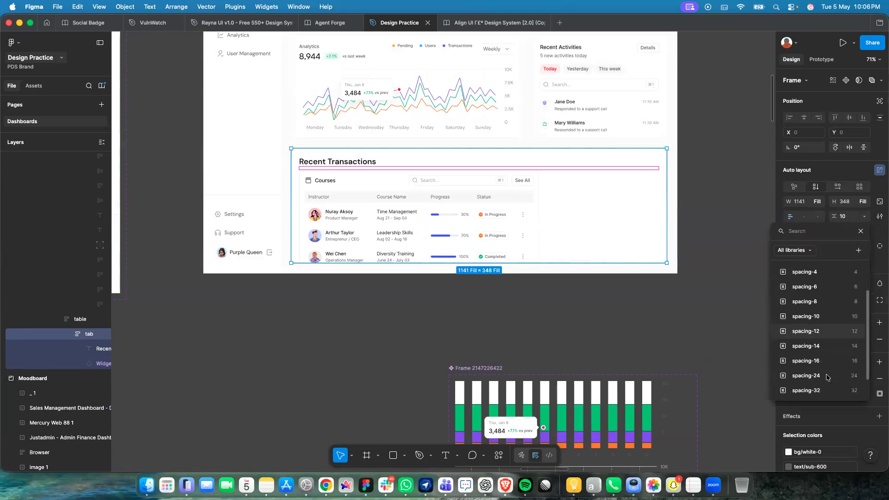
click(835, 357)
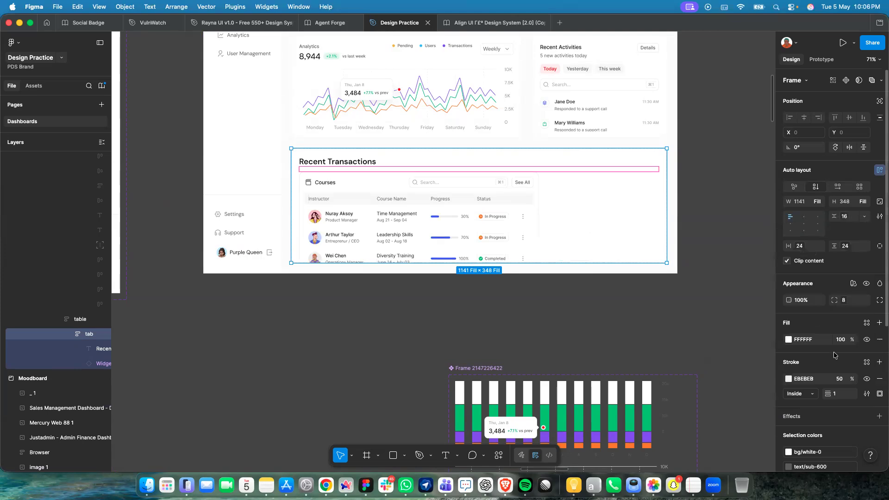
Check which widget types are available for the pasted Courses widget.
scroll(467, 222, up, 5)
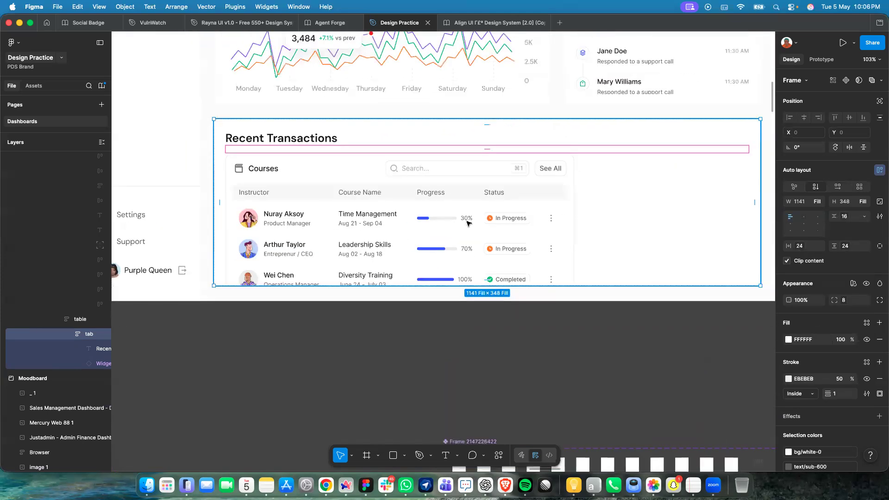
click(495, 229)
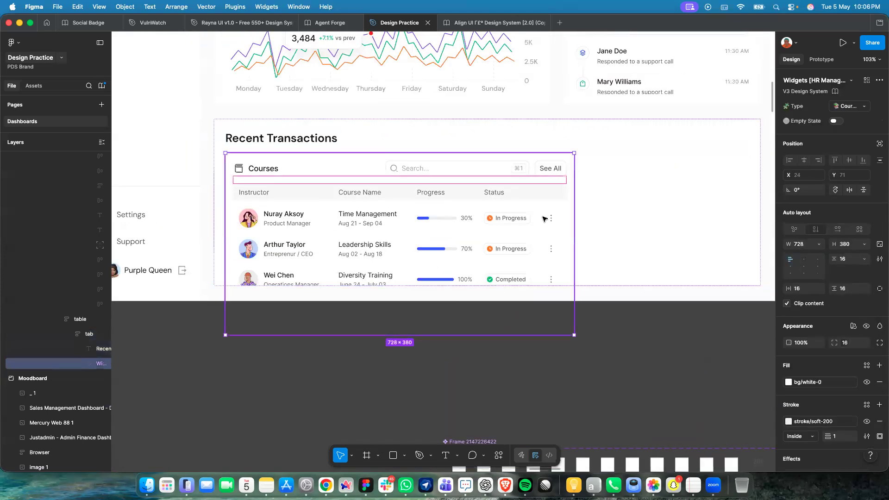
click(855, 107)
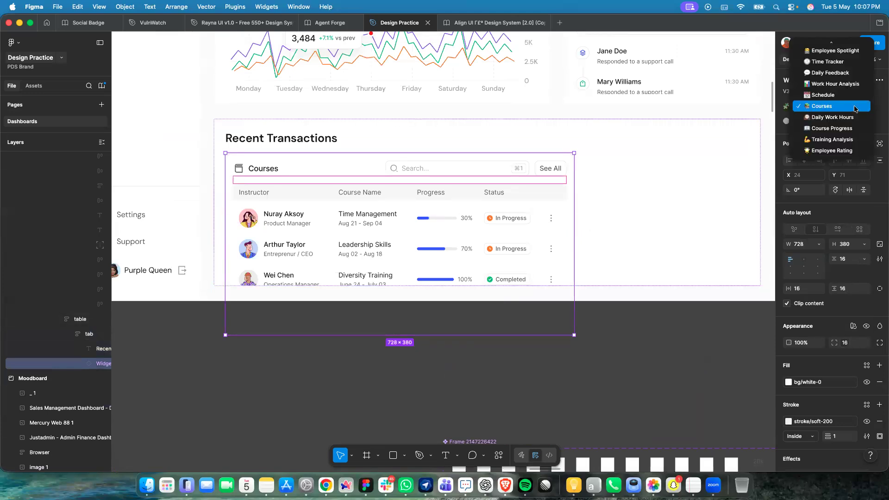
scroll(855, 108, up, 4)
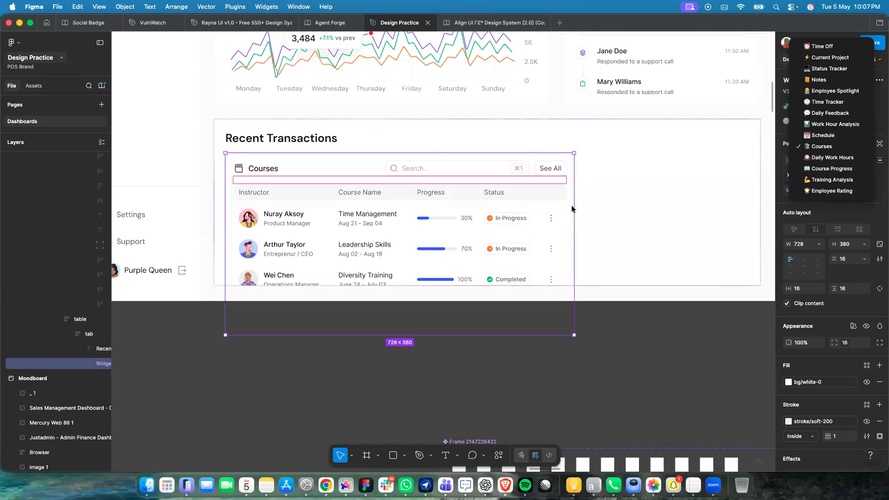
click(557, 211)
Copy the Budget Overview widget from the lower Finance & Banking dashboard in the Moodboard.
scroll(556, 212, down, 5)
scroll(556, 211, down, 6)
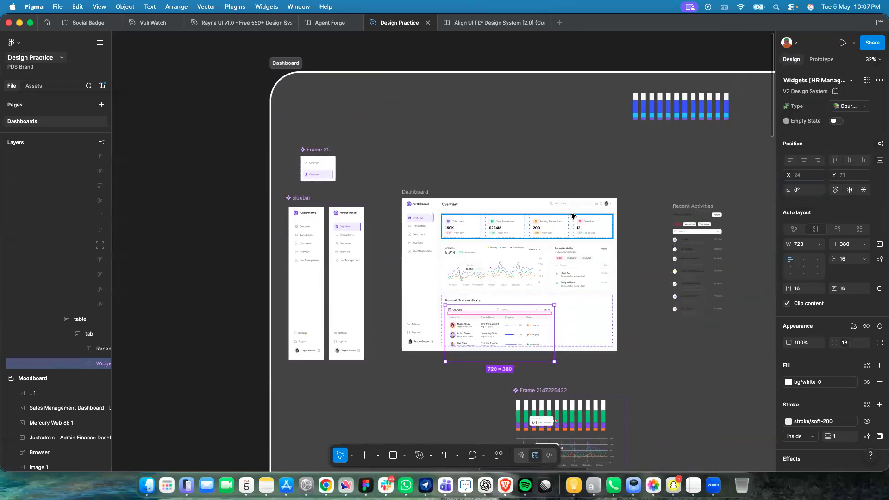
scroll(574, 216, up, 6)
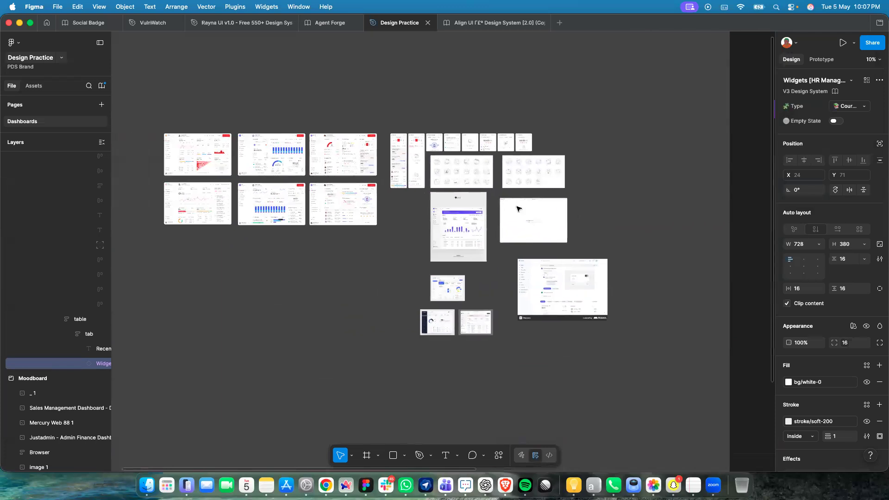
scroll(397, 150, left, 5)
scroll(352, 165, up, 3)
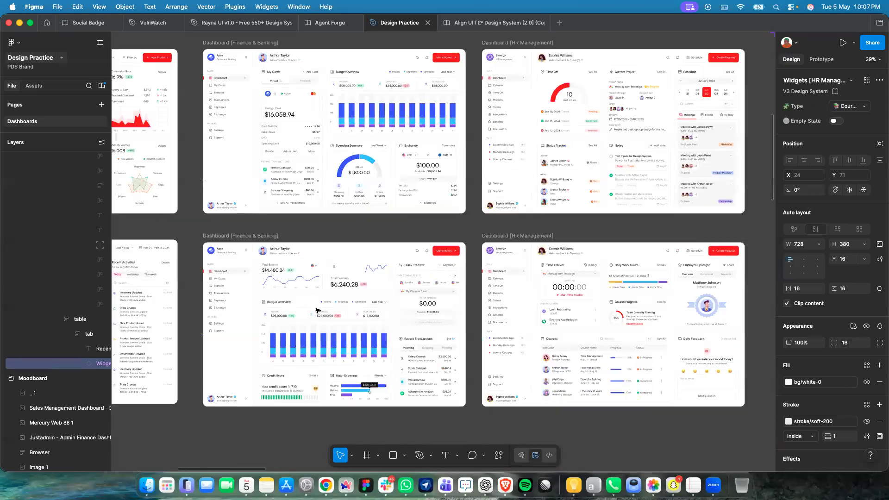
scroll(318, 311, left, 2)
click(317, 311)
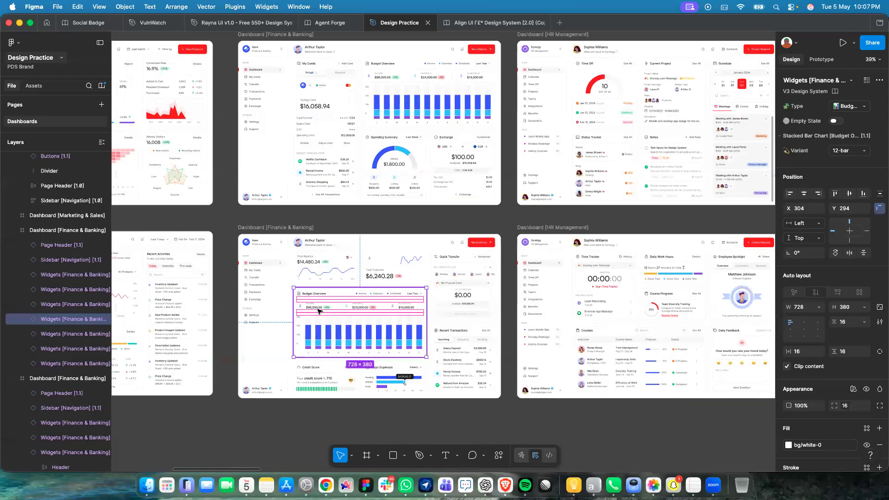
Paste the Budget Overview widget onto empty canvas beside the Dashboard frame.
scroll(318, 314, down, 5)
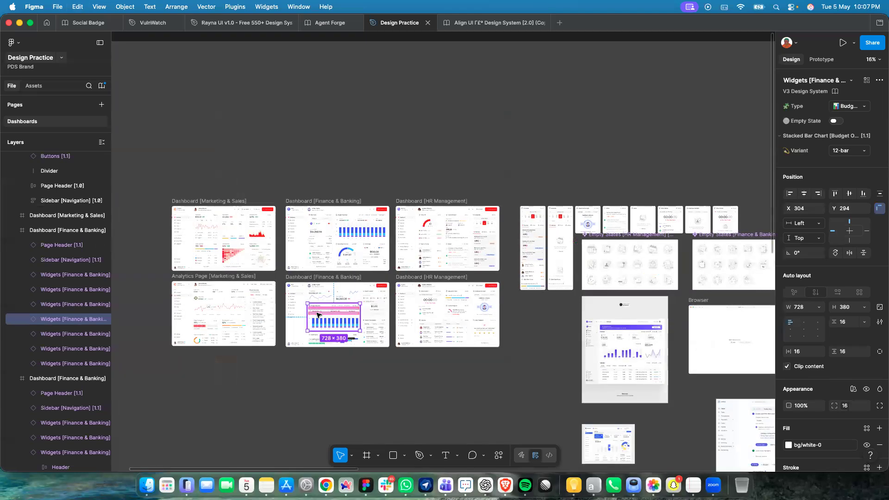
scroll(319, 315, down, 5)
scroll(302, 314, right, 5)
scroll(218, 295, up, 5)
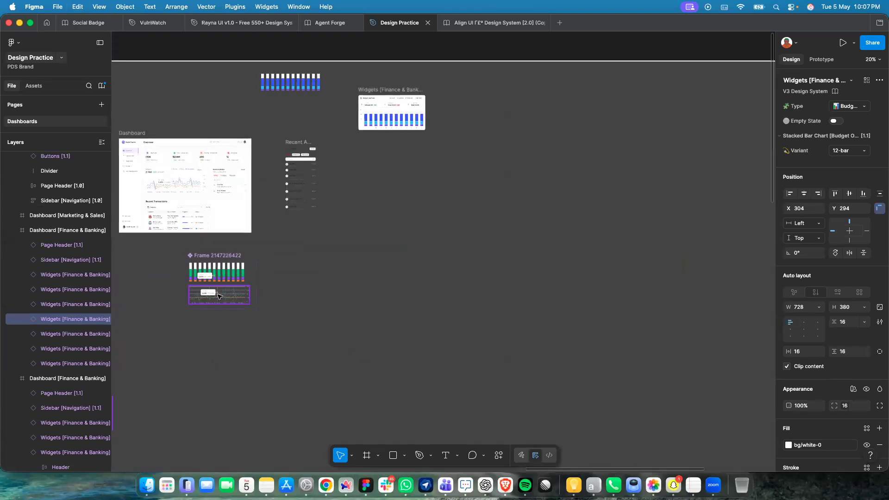
scroll(219, 297, up, 5)
scroll(452, 252, up, 3)
click(453, 252)
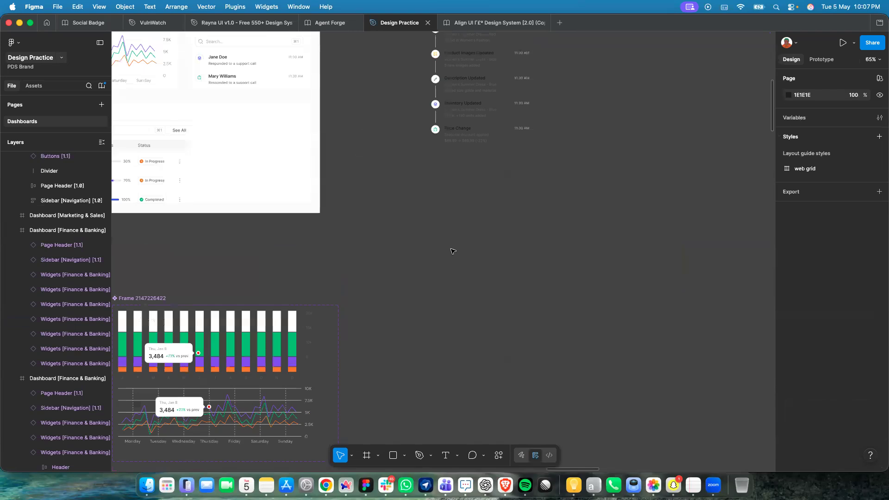
key(ctrl+v)
Change the pasted Budget Overview widget's type to Recent Transactions.
click(860, 110)
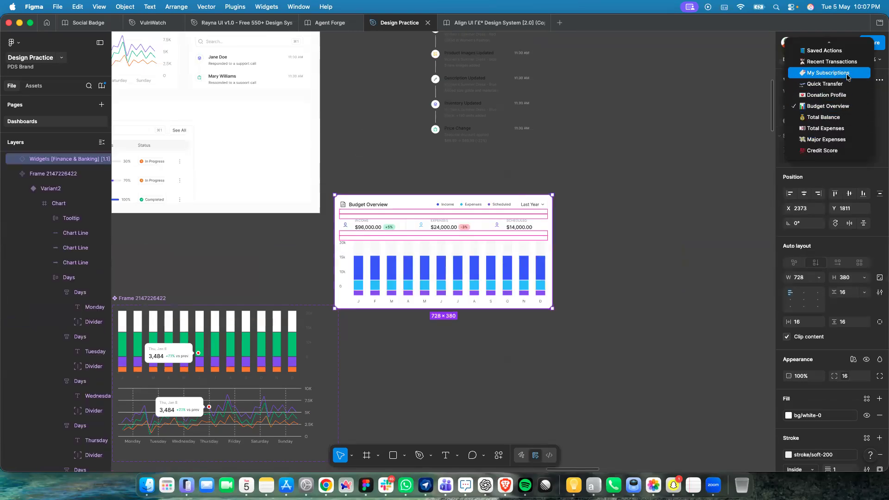
click(831, 61)
scroll(613, 188, up, 2)
scroll(612, 188, left, 3)
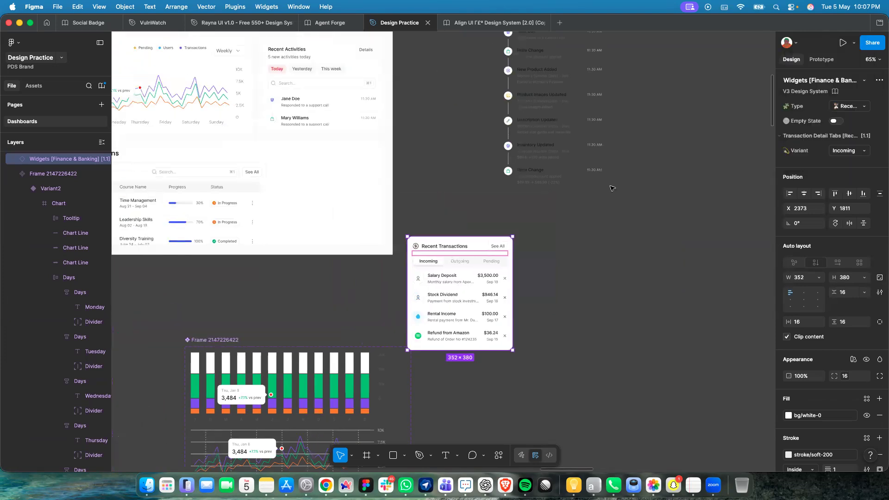
Move the Recent Transactions widget just below the Dashboard frame, under the table section, to X 1165, Y 1895.
scroll(612, 188, up, 2)
scroll(612, 189, left, 5)
drag(548, 335, 542, 283)
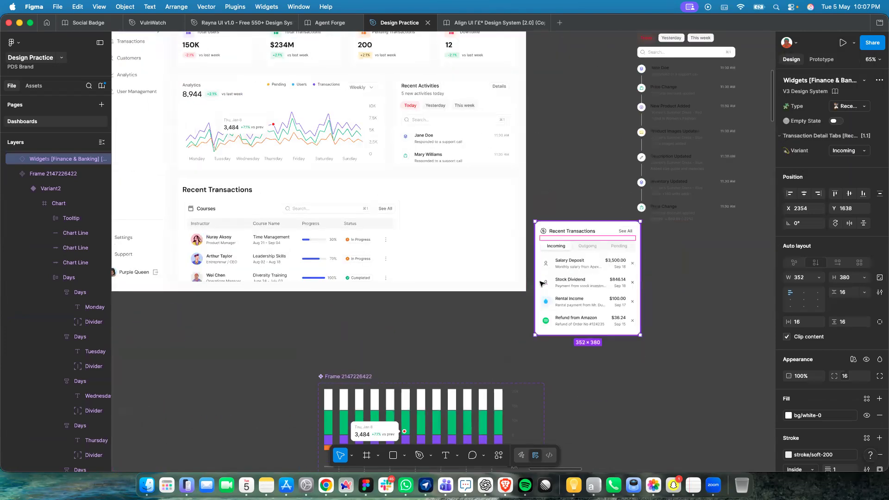
scroll(542, 283, up, 5)
scroll(542, 283, left, 5)
drag(714, 321, 112, 471)
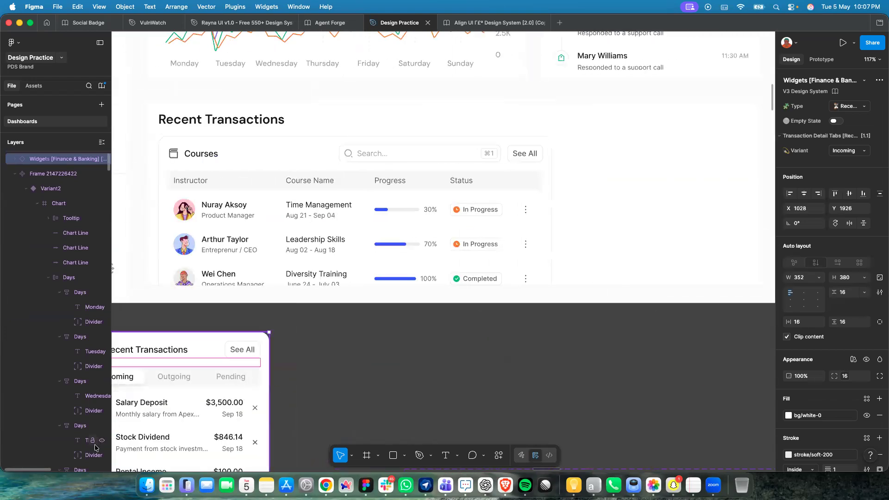
click(286, 407)
scroll(285, 407, down, 5)
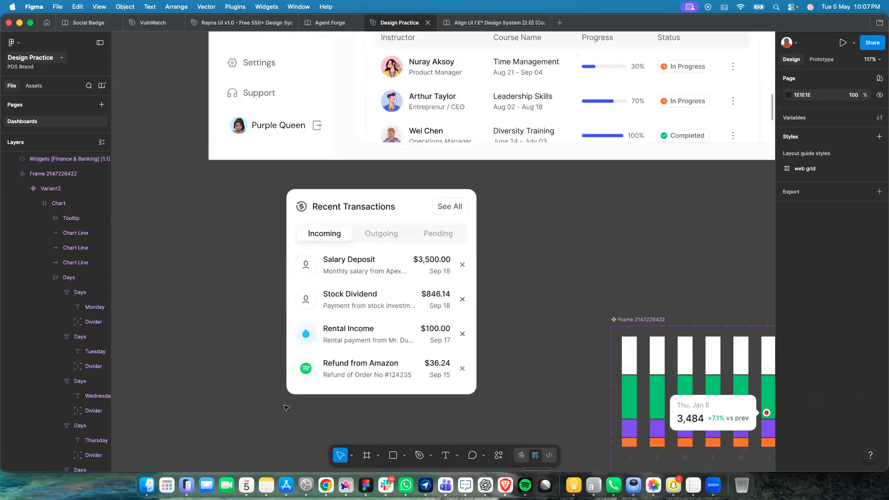
scroll(297, 381, right, 2)
drag(313, 317, 365, 306)
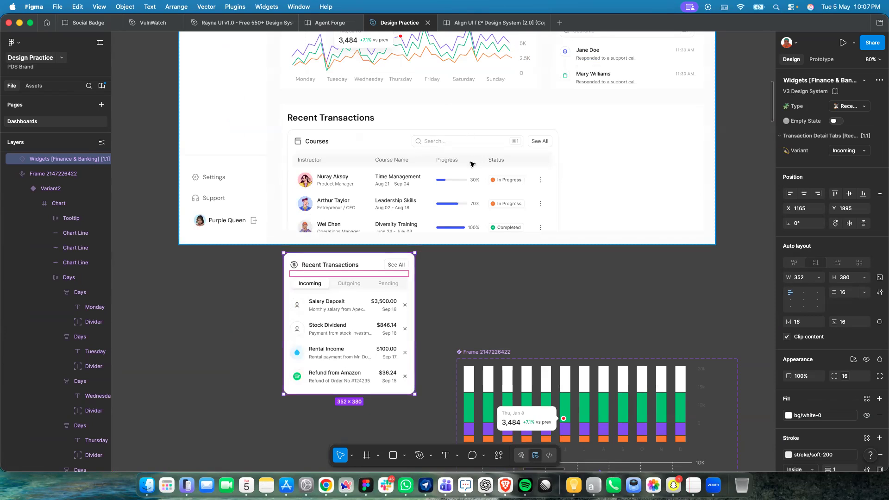
Rename the Instructor column header of the Courses table to "Customers Name".
scroll(472, 164, up, 5)
scroll(472, 195, down, 2)
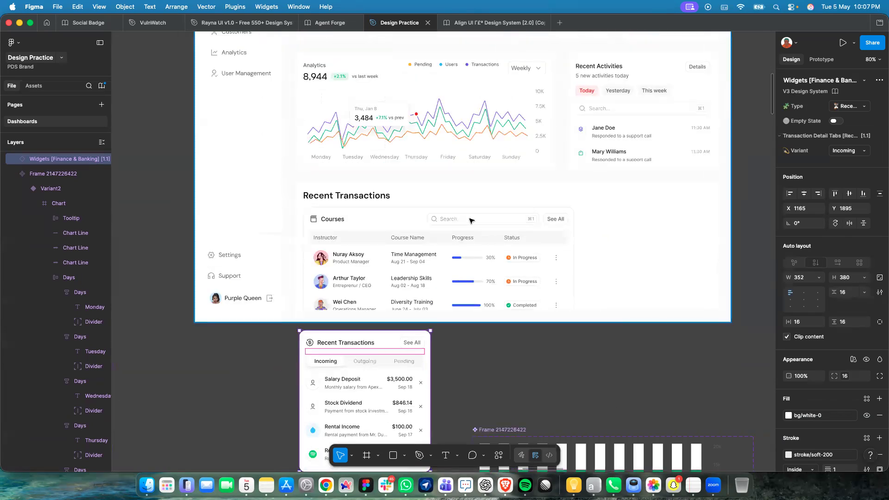
scroll(472, 221, down, 2)
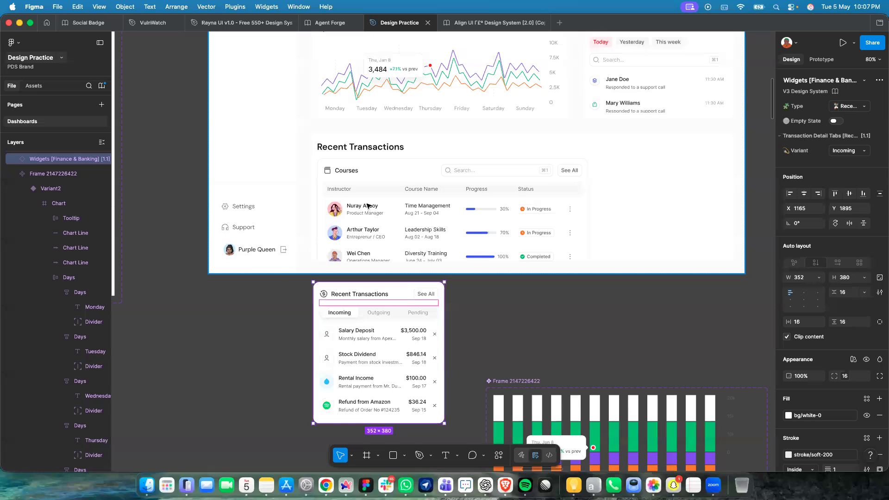
click(344, 192)
double_click(344, 192)
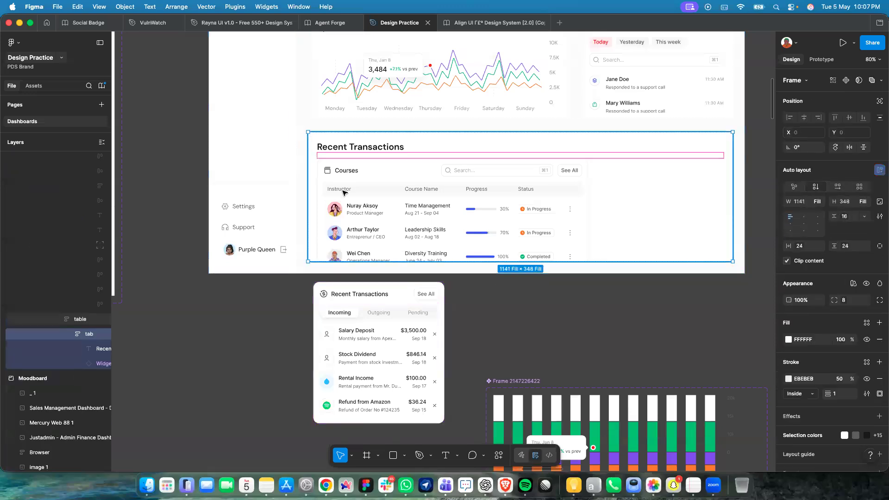
double_click(344, 192)
double_click(344, 192)
double_click(344, 191)
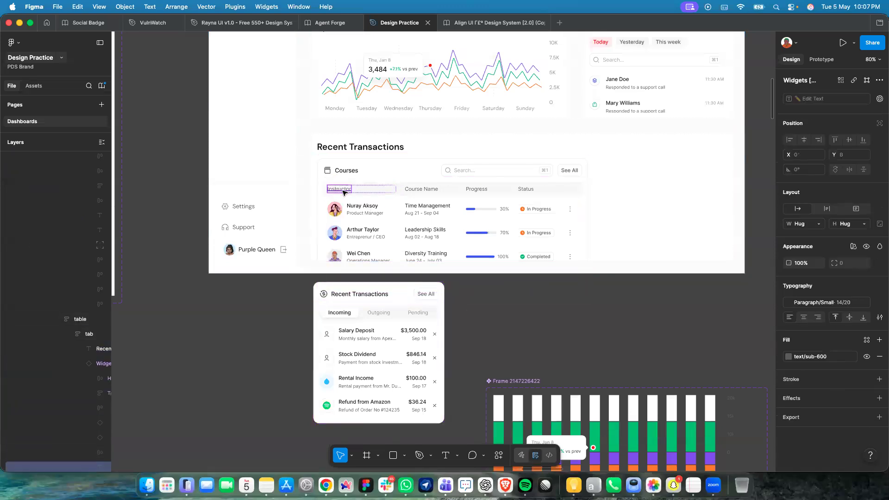
text(Cu)
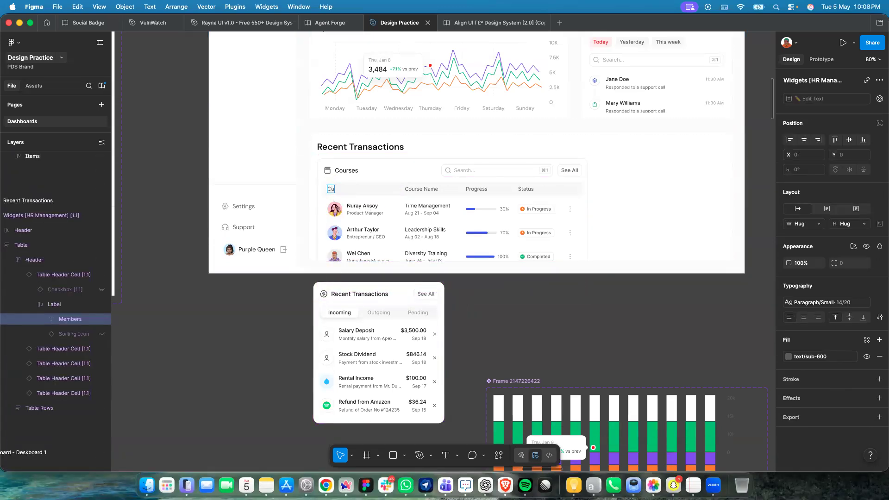
text(stomer)
text(s n)
text( Name)
Rename the Course Name column header to "Type of Transaction".
double_click(422, 189)
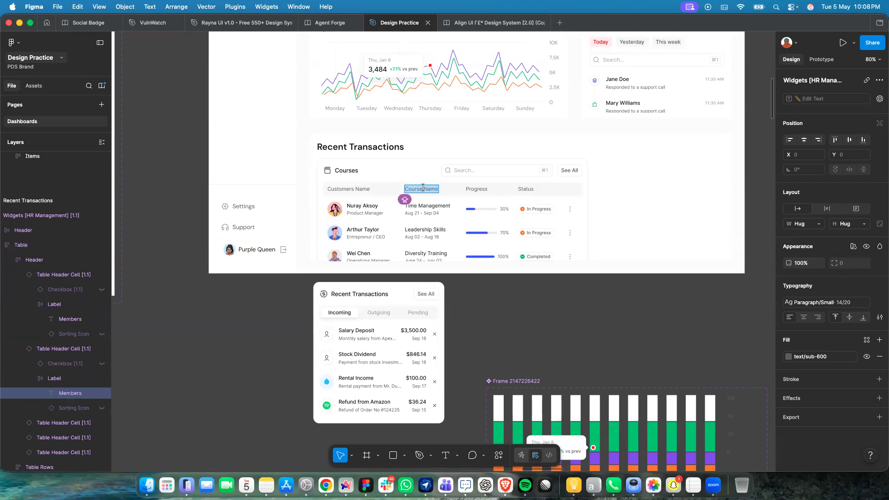
text(Type)
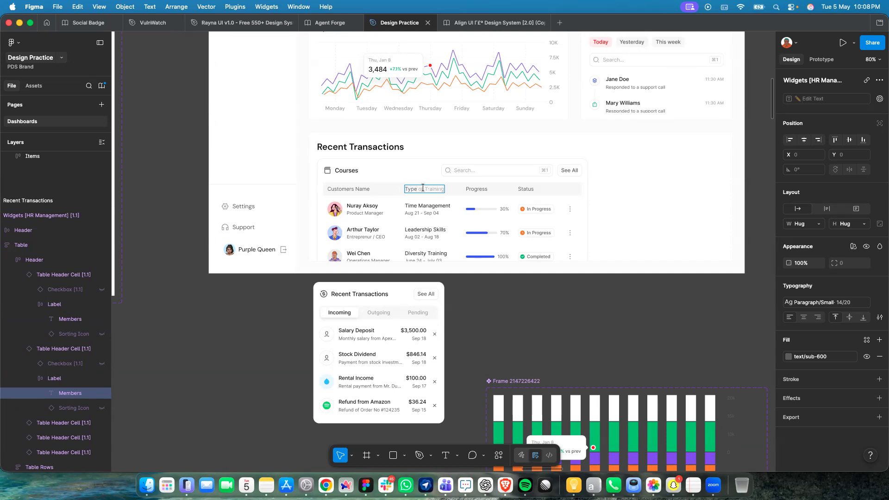
text( of)
key(BackSpace)
key(BackSpace)
text(f Transaction)
Rename the Progress column header to "Amount".
double_click(476, 187)
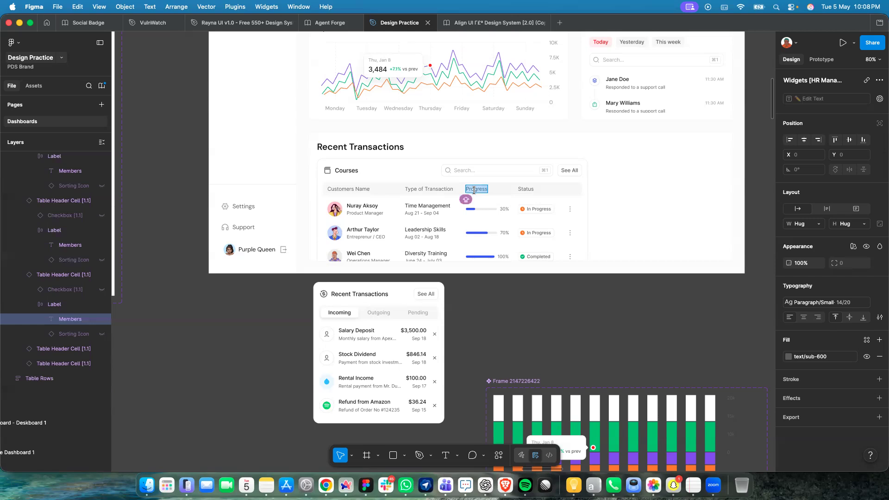
text(Amount Completed)
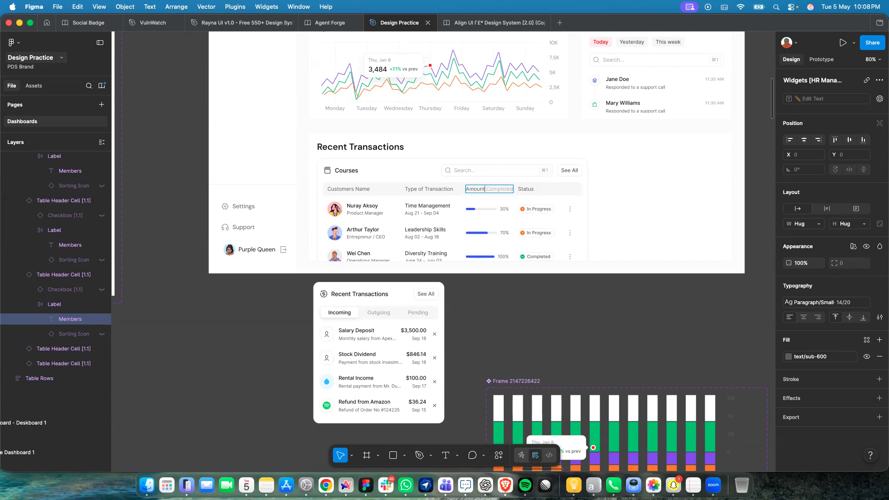
key(BackSpace)
key(Escape)
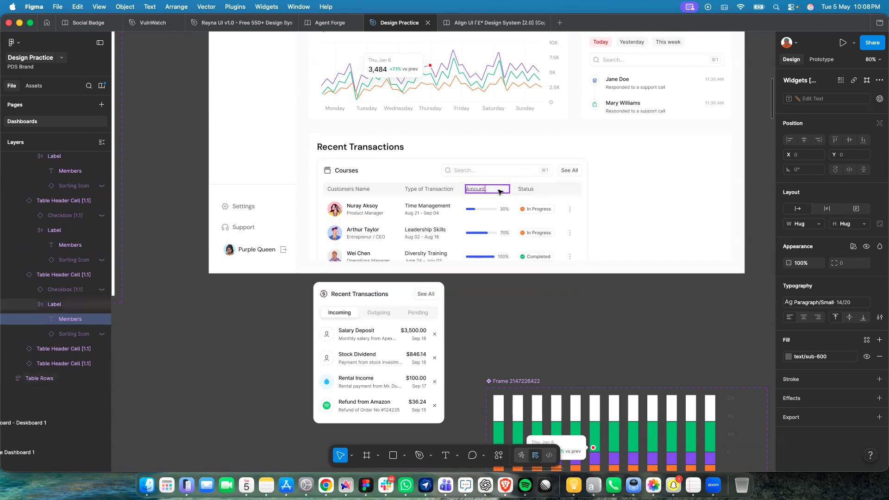
key(Escape)
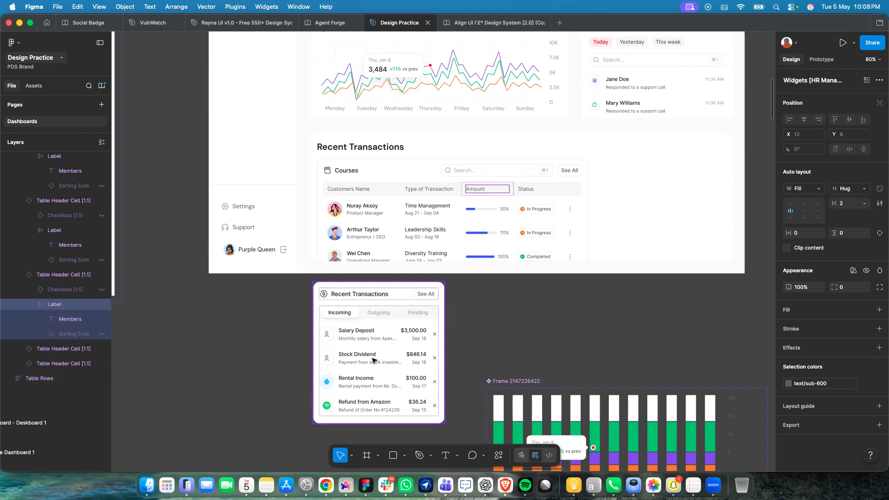
Copy the inner Table of the Courses widget and paste it to replace the whole widget in the Recent Transactions section.
click(401, 170)
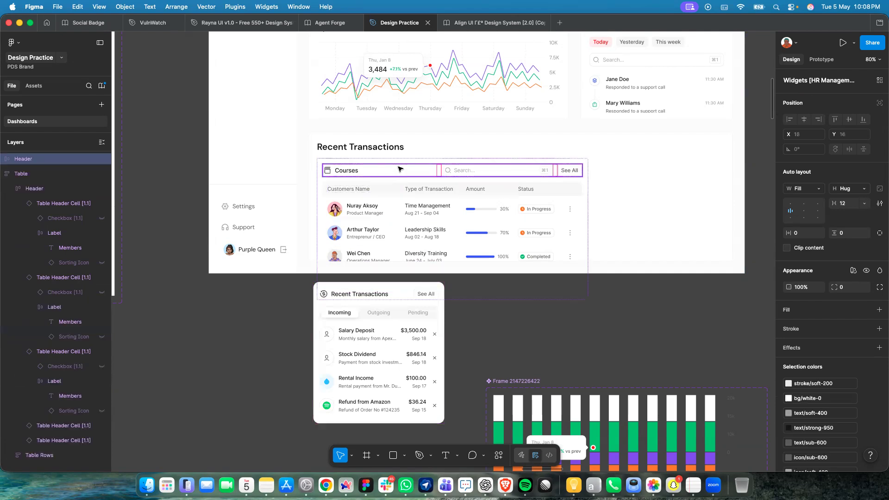
click(407, 197)
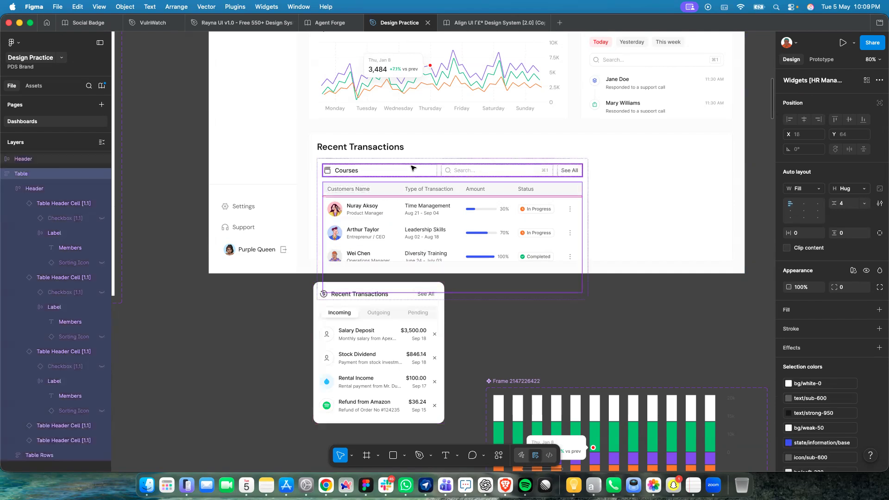
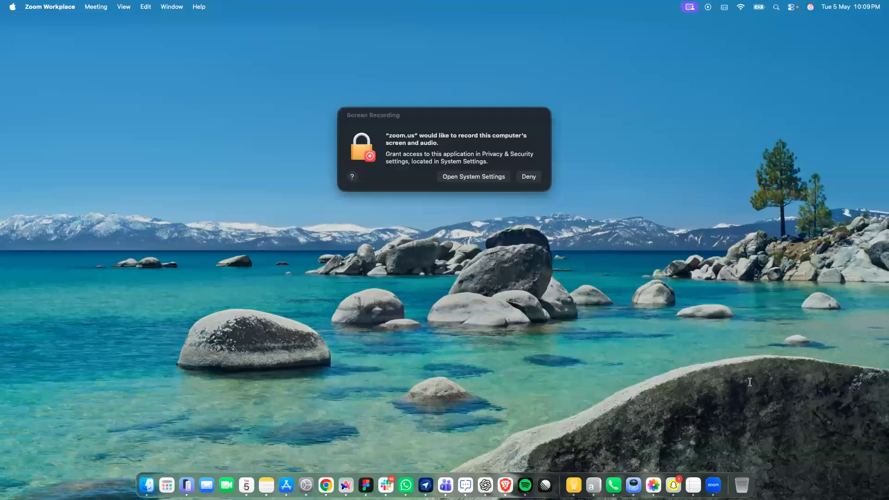
key(ctrl+Up)
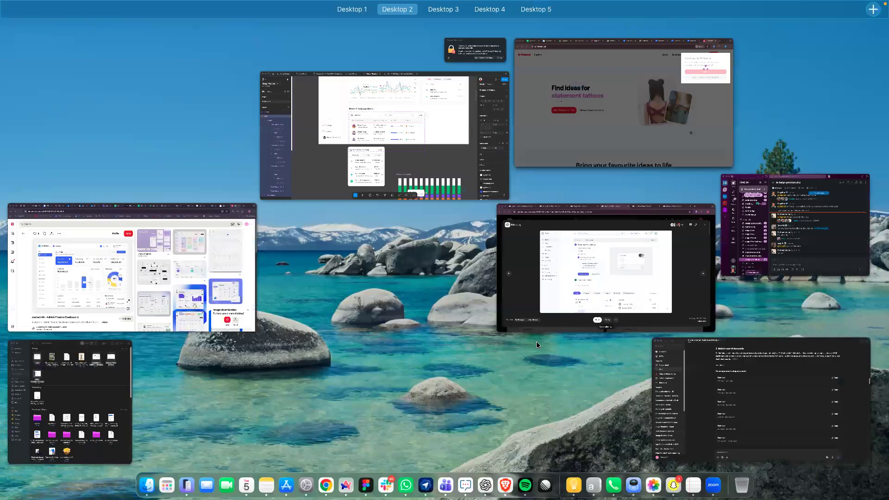
click(463, 181)
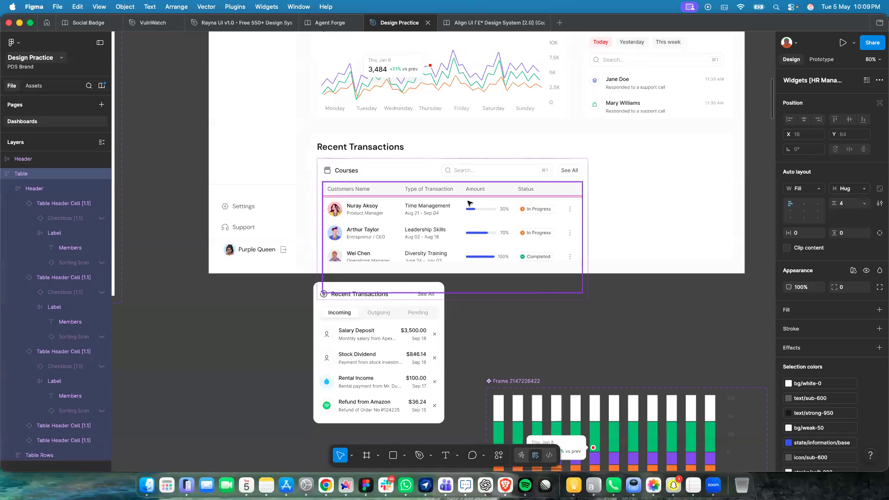
click(412, 161)
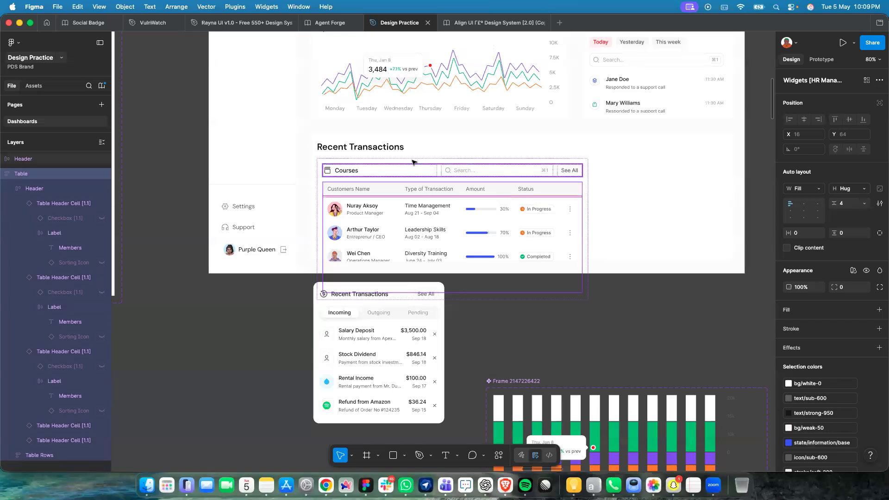
right_click(412, 161)
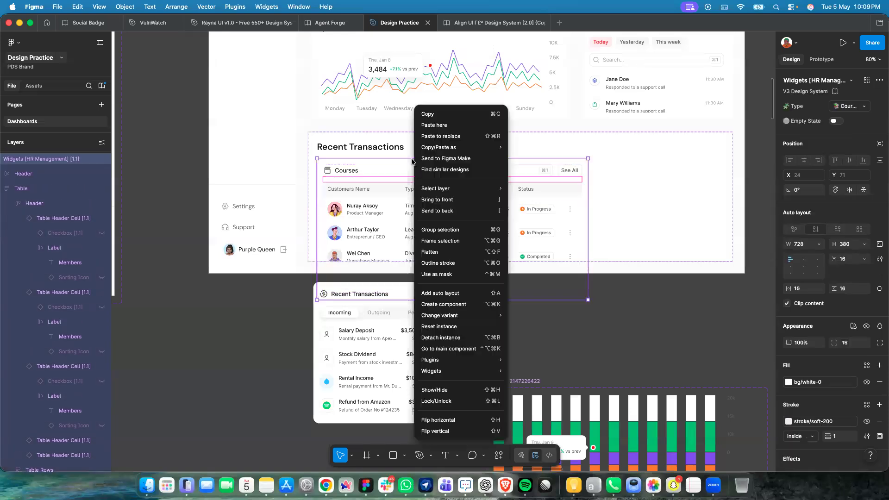
click(437, 138)
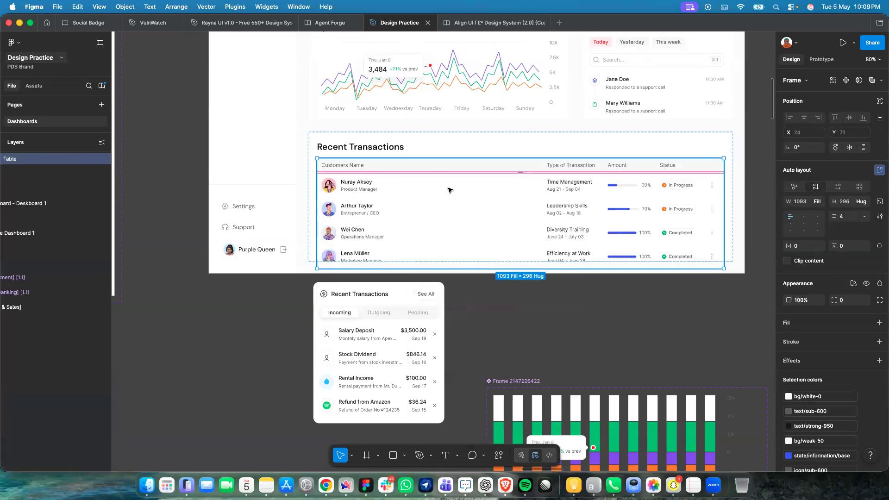
Examine the new table's header row and the Salary Deposit item's amount details in the Recent Transactions reference widget.
scroll(450, 190, right, 2)
scroll(449, 190, down, 1)
scroll(450, 190, right, 1)
scroll(463, 176, up, 2)
click(493, 158)
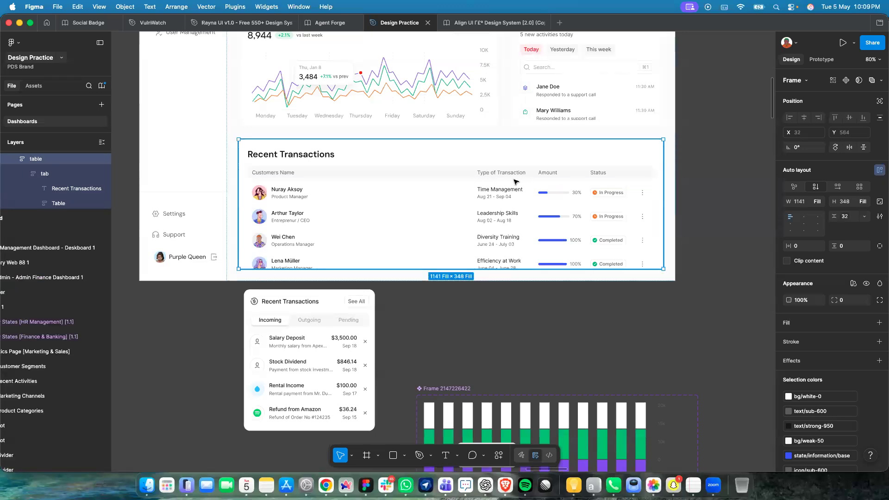
double_click(556, 174)
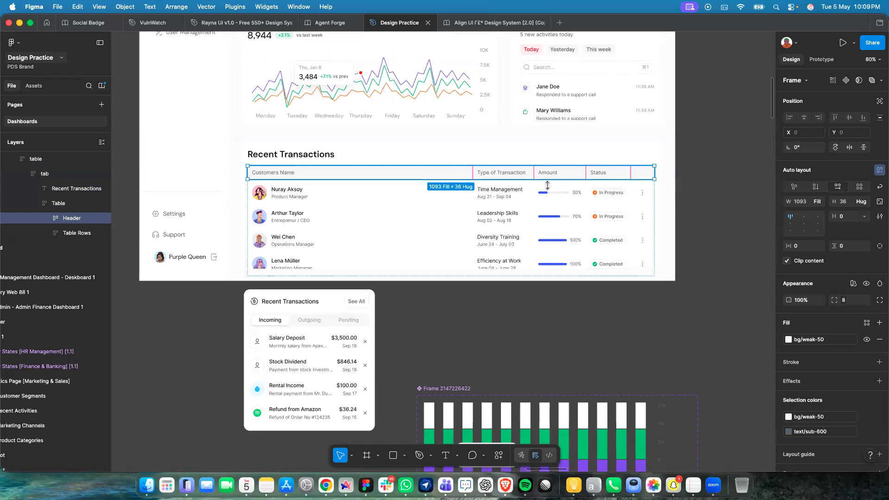
click(339, 342)
click(339, 341)
click(341, 341)
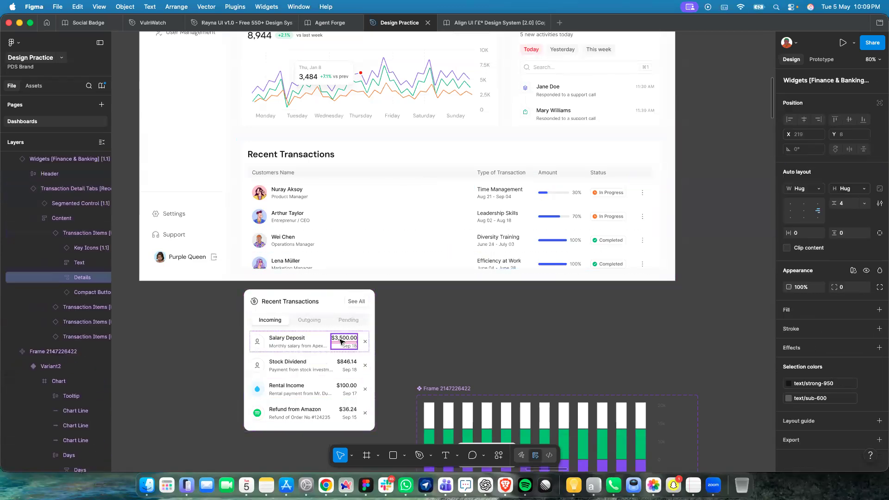
Try Badge Group as the Misc content of the Amount cell in the table's first row.
click(569, 193)
double_click(570, 191)
double_click(573, 188)
key(Escape)
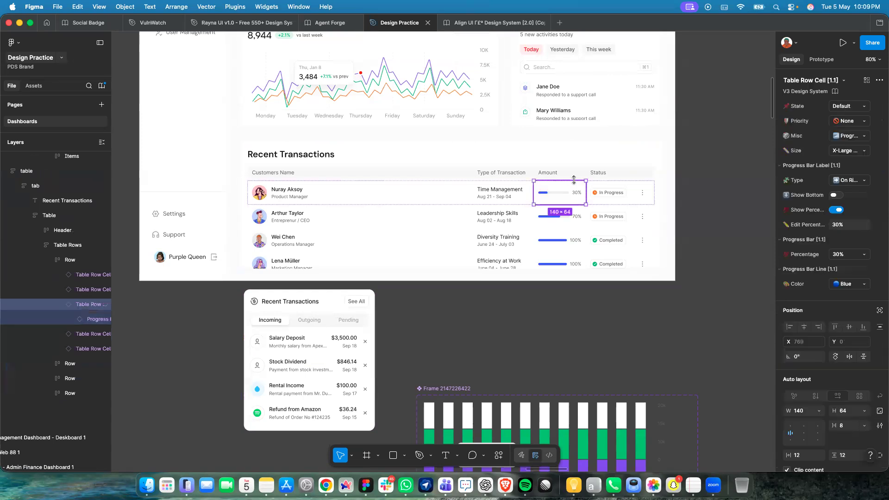
click(861, 136)
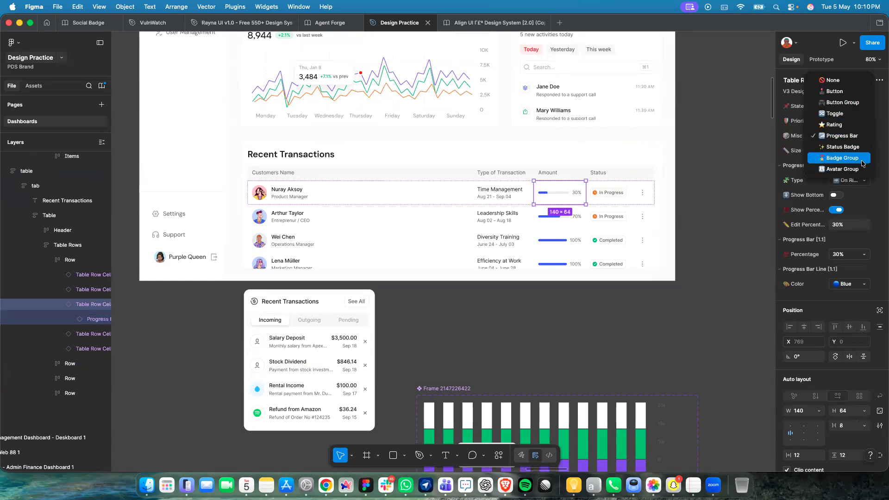
click(880, 138)
click(865, 123)
click(866, 123)
click(858, 111)
click(859, 111)
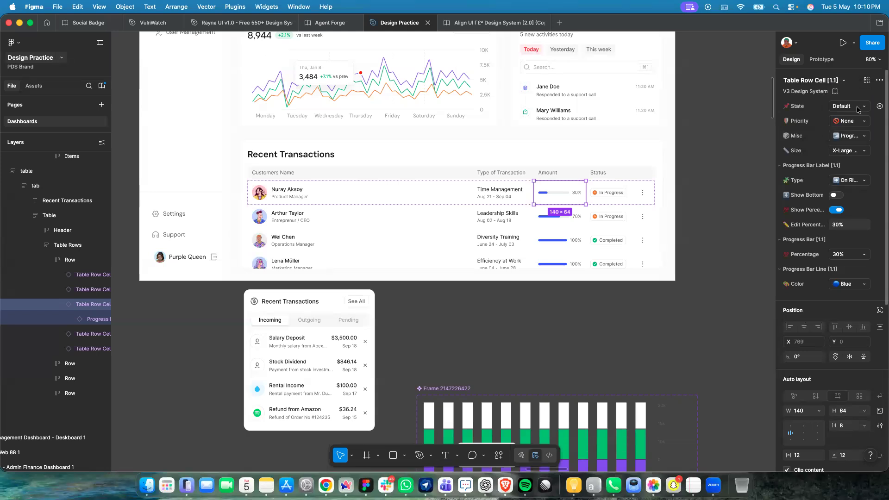
click(861, 182)
click(862, 183)
click(861, 140)
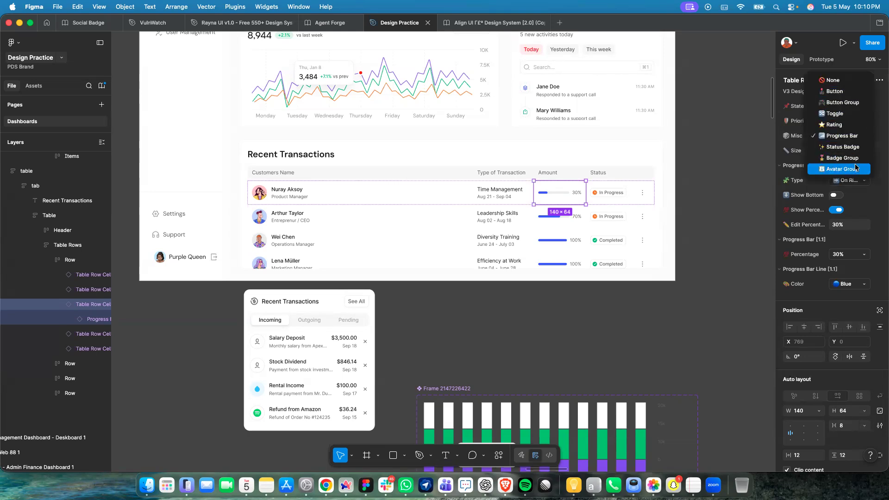
click(855, 158)
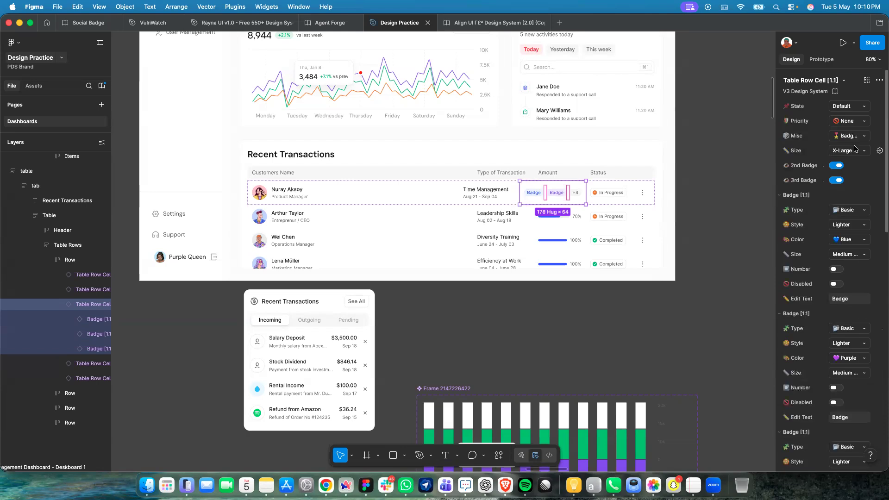
Try Status Badge and Button as the Misc content of the first row's Amount cell.
click(864, 137)
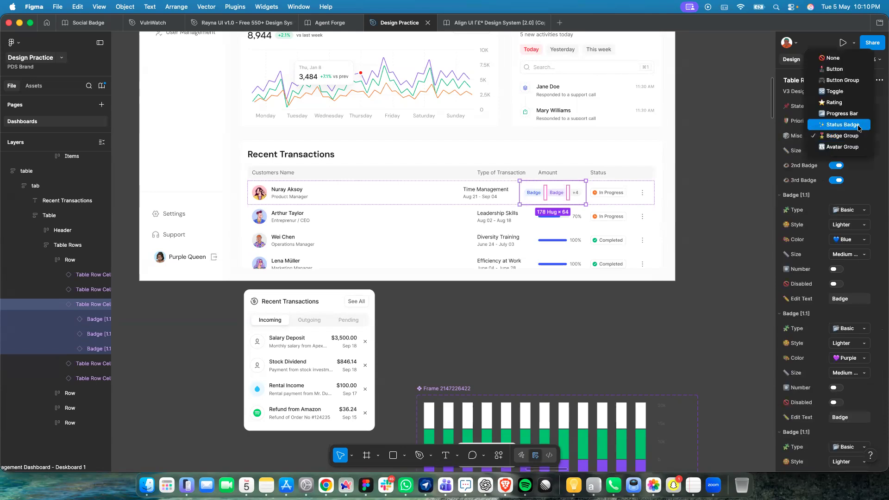
click(860, 125)
click(861, 138)
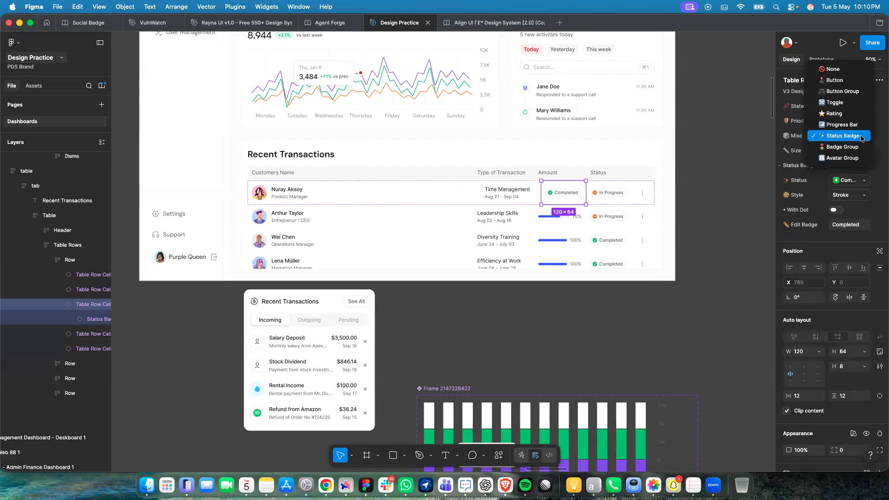
click(854, 91)
Check the State and Priority options of the first row's Amount cell and set its Misc content back to Progress Bar.
click(856, 109)
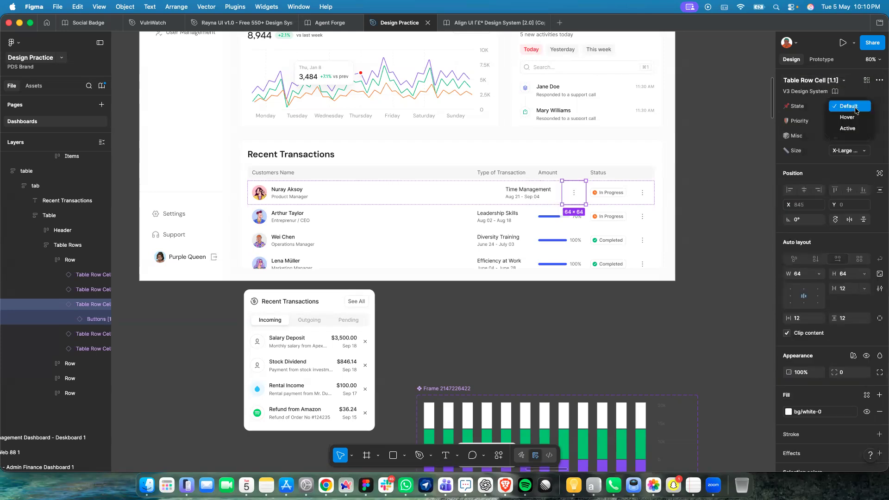
click(857, 115)
click(858, 121)
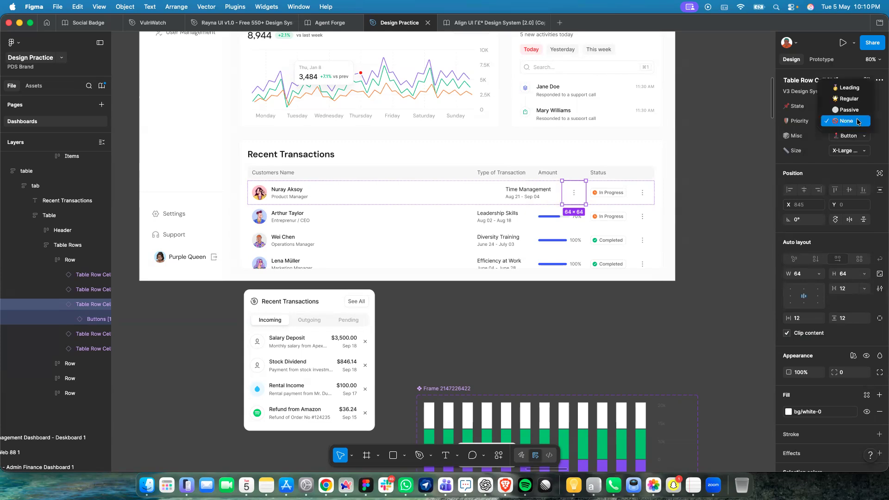
click(859, 121)
click(860, 139)
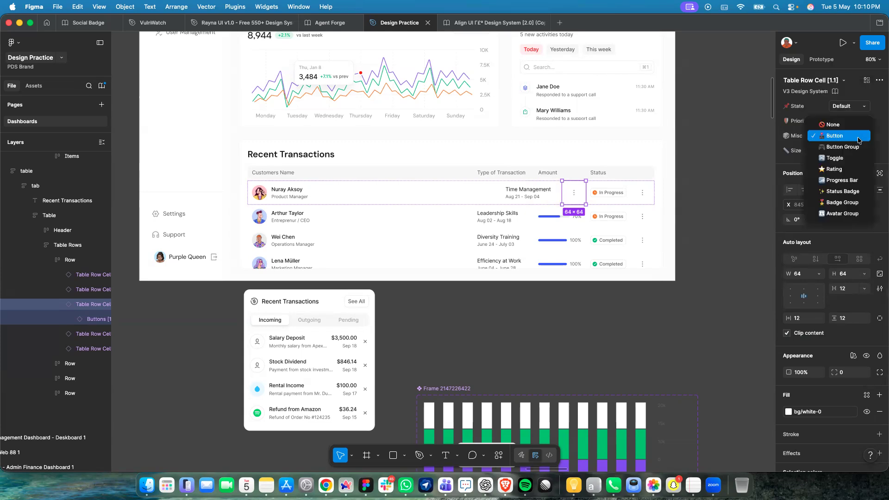
click(854, 180)
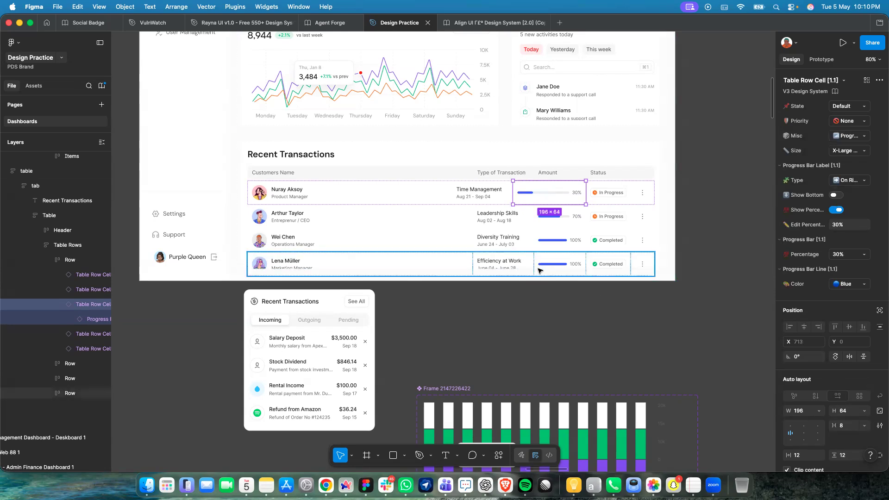
Try replacing the first row's Amount cell with the Salary Deposit item's amount details, and undo the replacement.
click(342, 343)
double_click(342, 342)
double_click(342, 343)
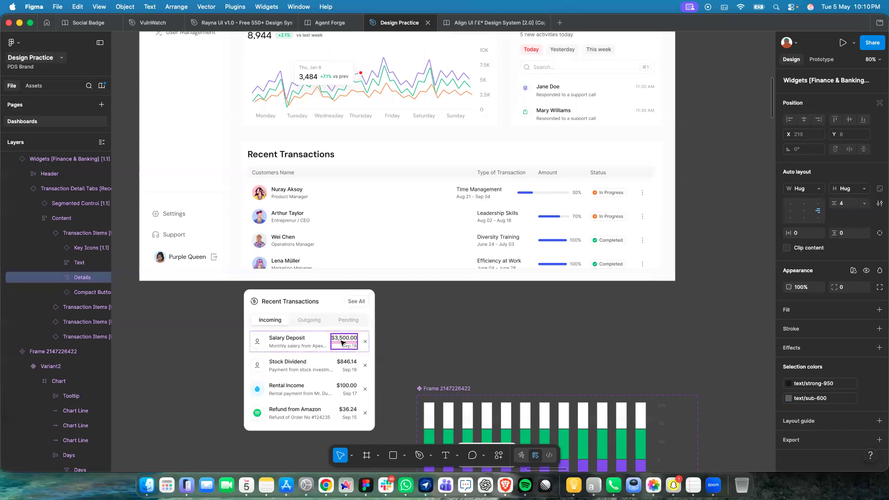
click(556, 200)
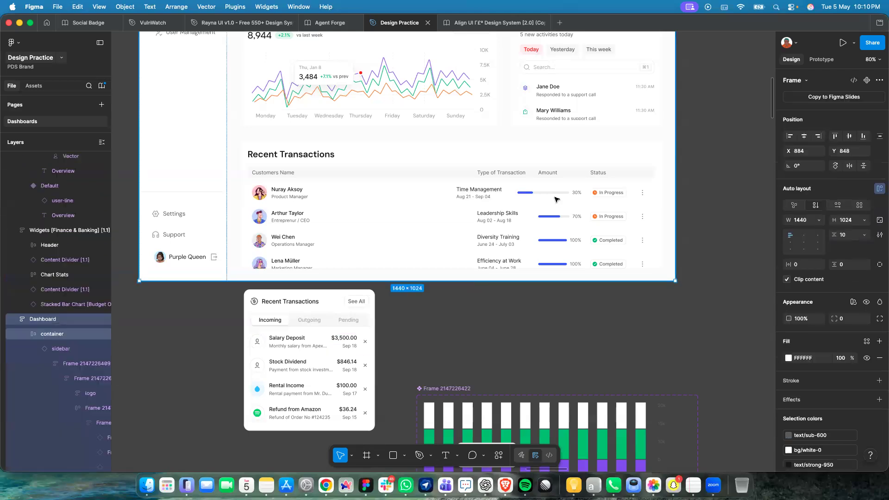
double_click(557, 199)
double_click(557, 199)
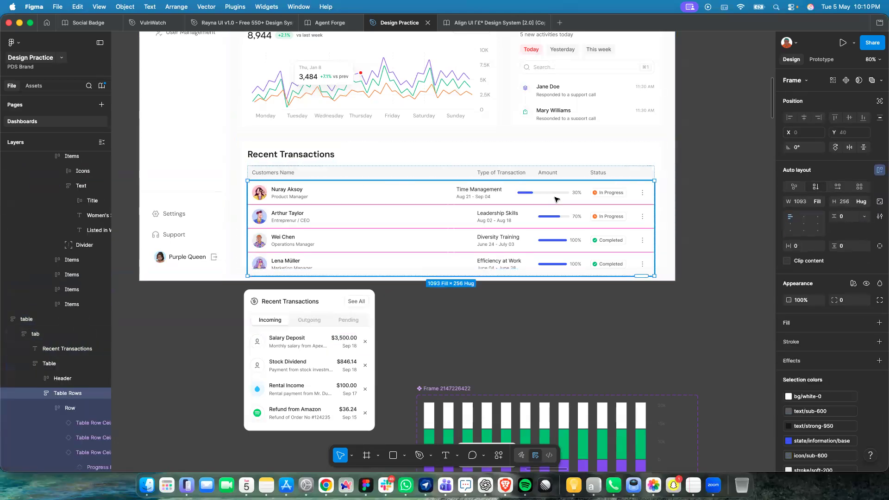
double_click(557, 199)
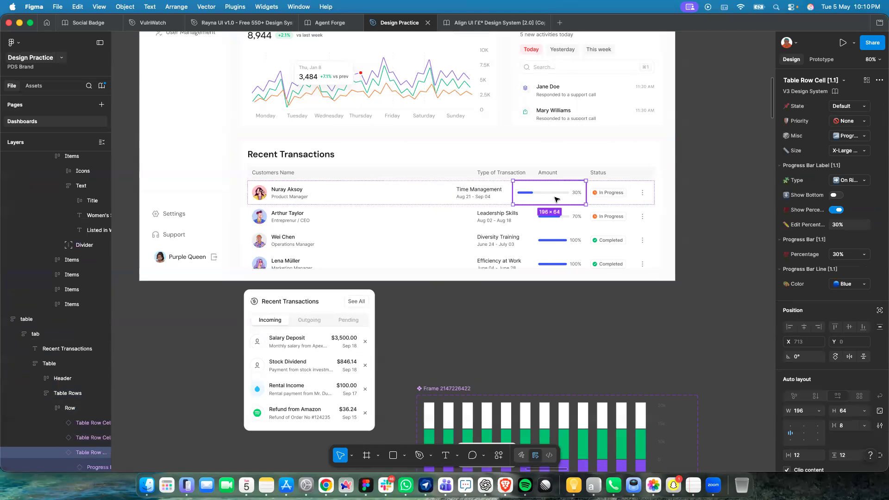
right_click(556, 199)
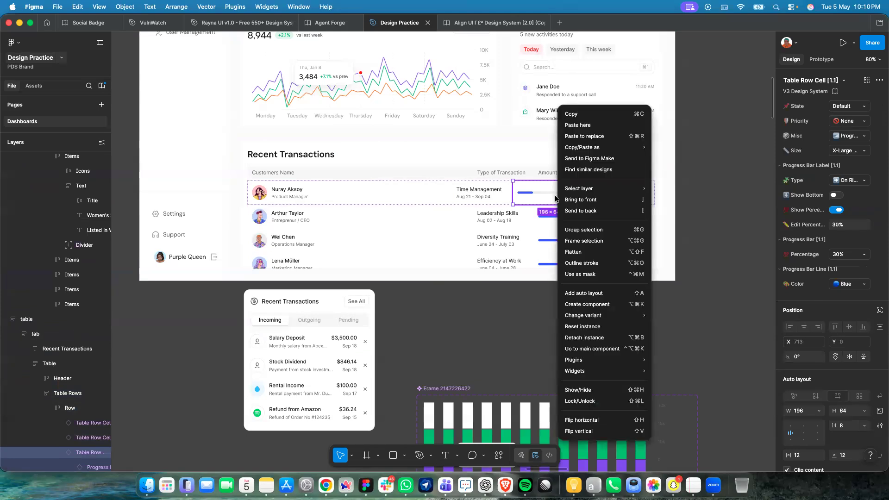
click(581, 133)
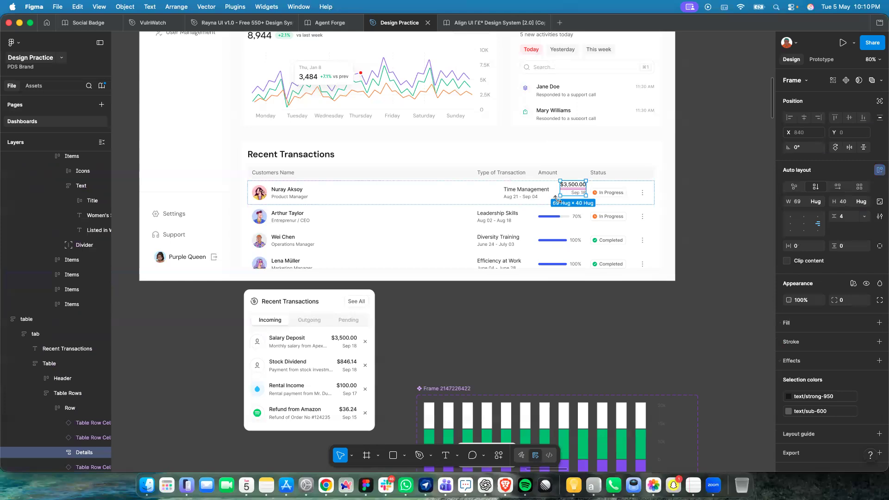
key(super+z)
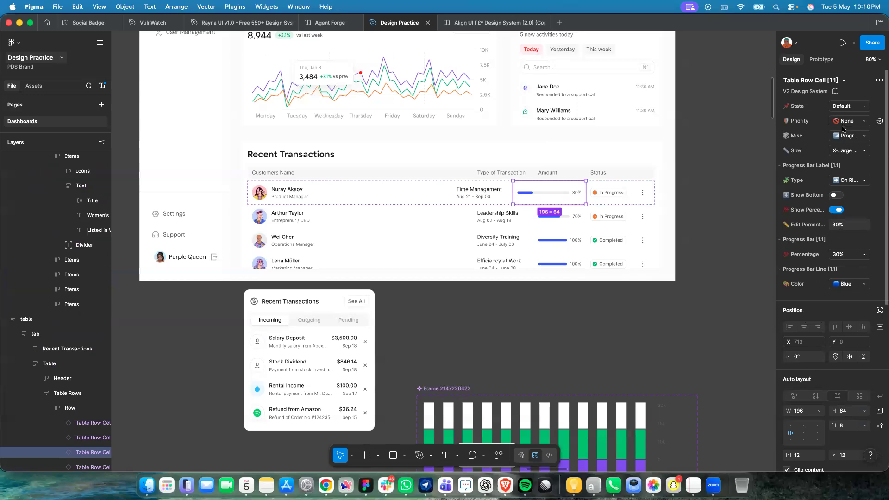
key(ctrl+Up)
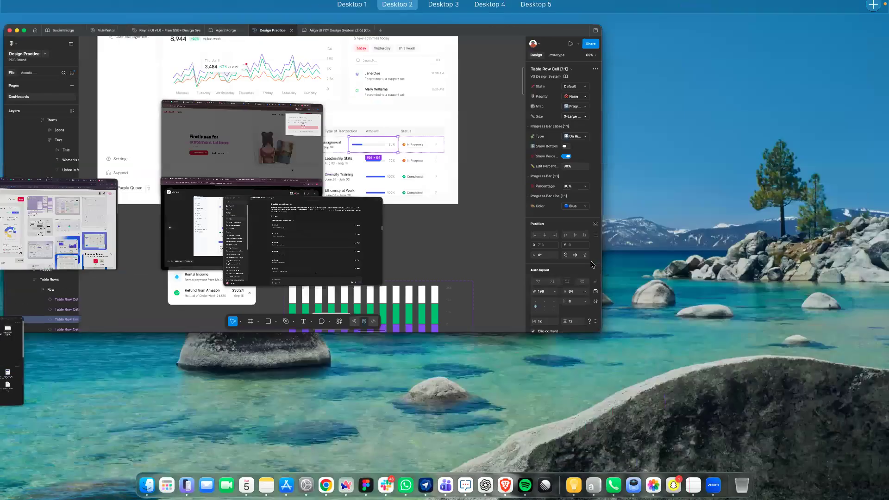
click(132, 99)
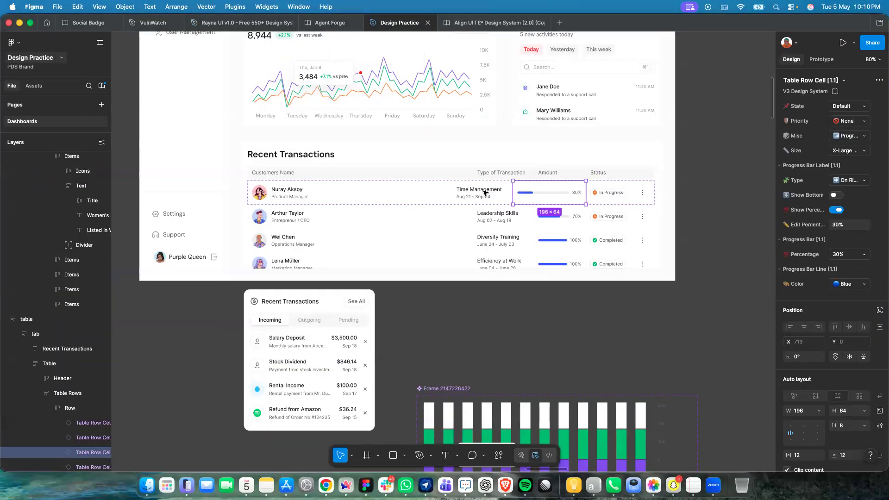
Set the Misc content of the first row's Amount cell to None and turn off its icon.
double_click(483, 191)
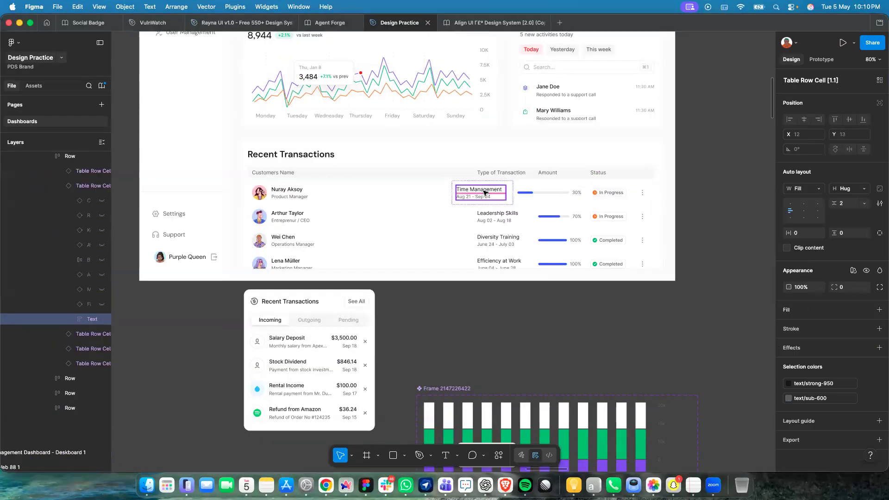
click(510, 201)
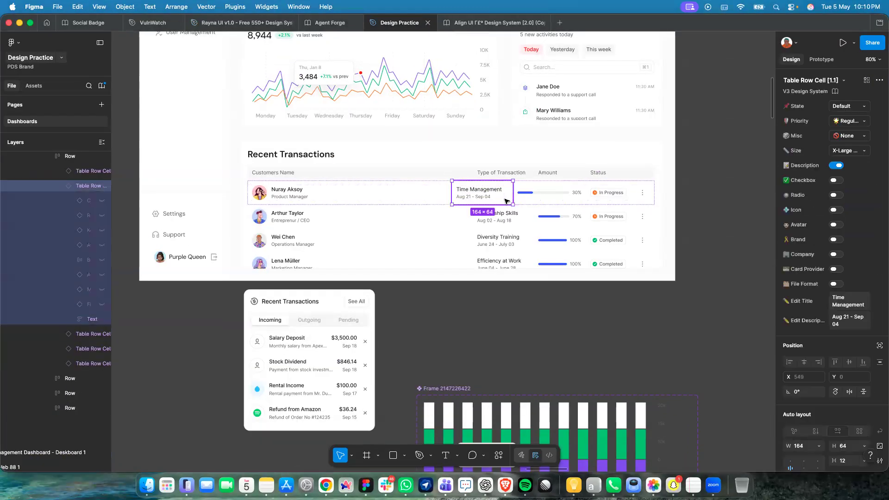
click(564, 197)
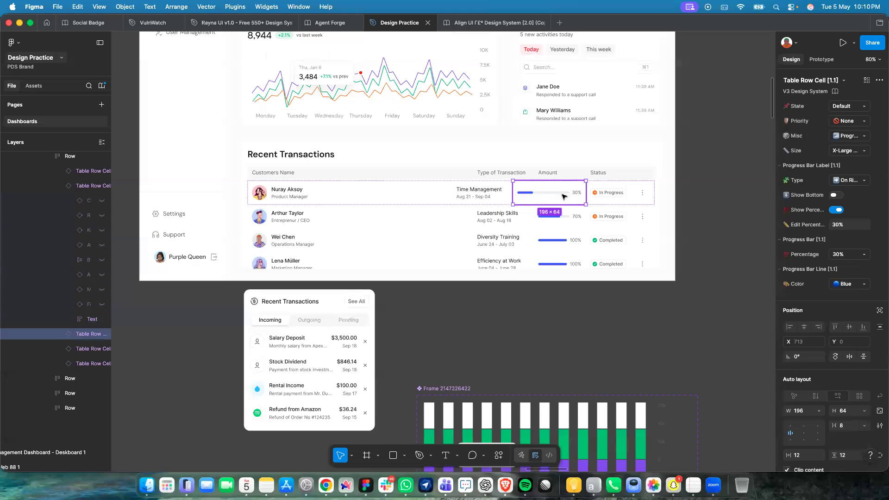
click(849, 136)
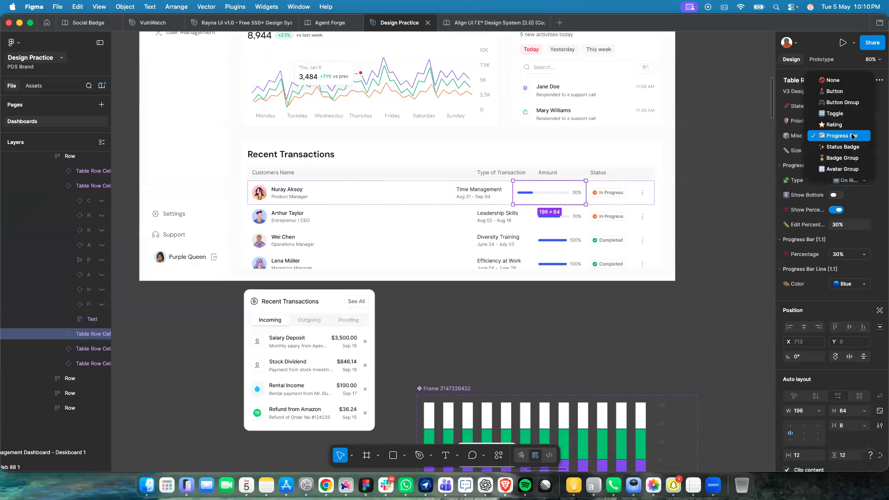
click(834, 81)
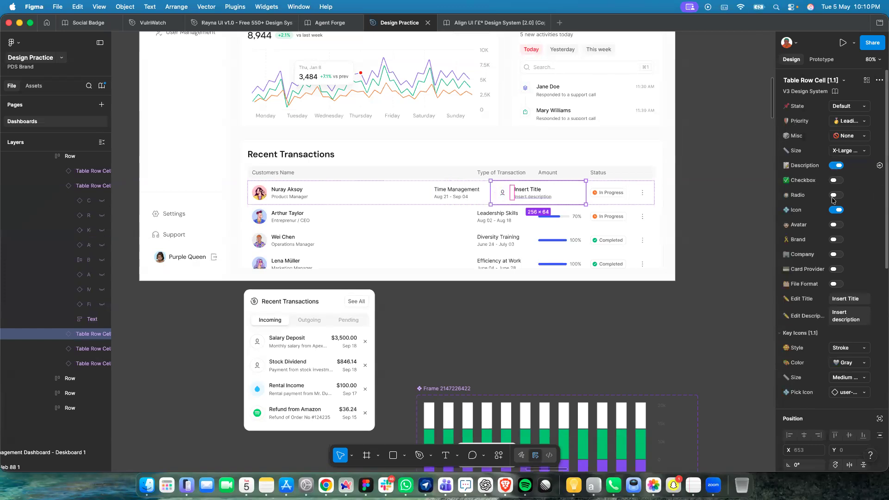
click(839, 210)
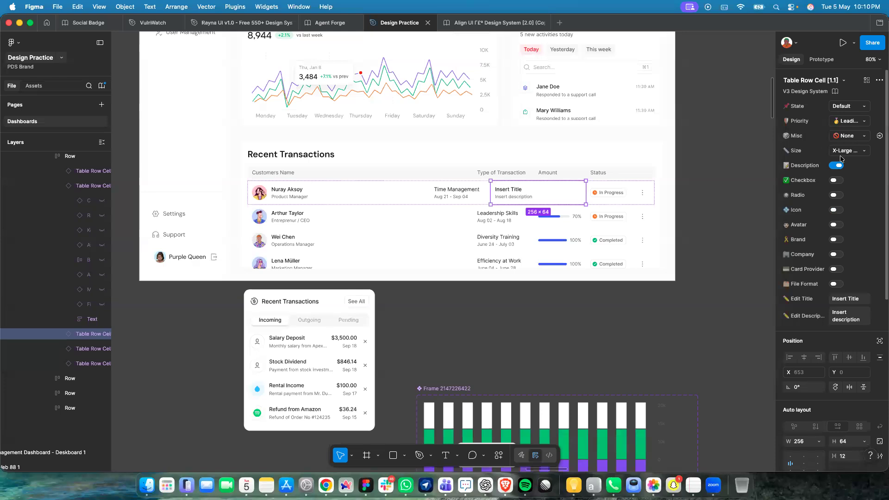
Try narrowing the Customers Name header cell to 428 px wide, and undo the resize.
click(496, 175)
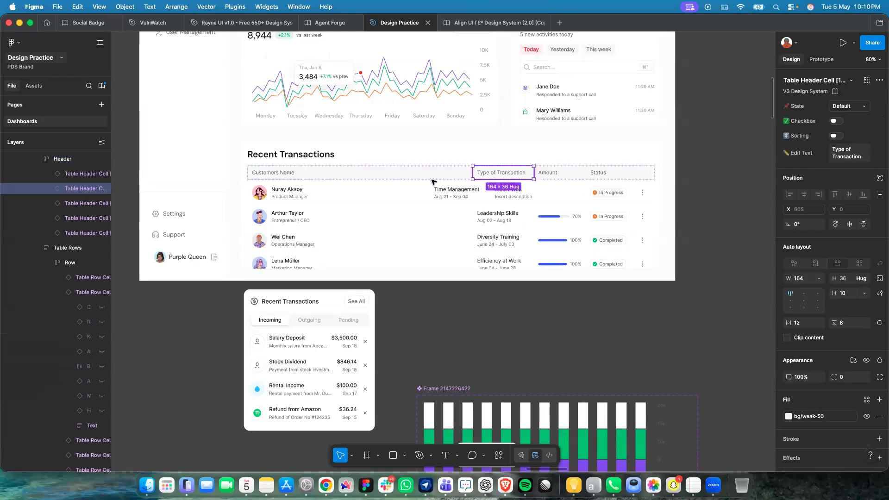
click(407, 172)
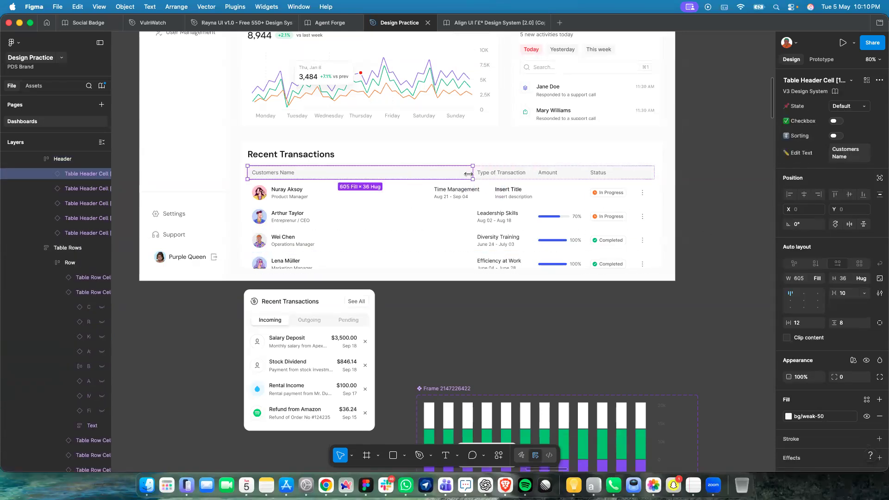
drag(469, 174, 407, 171)
click(574, 172)
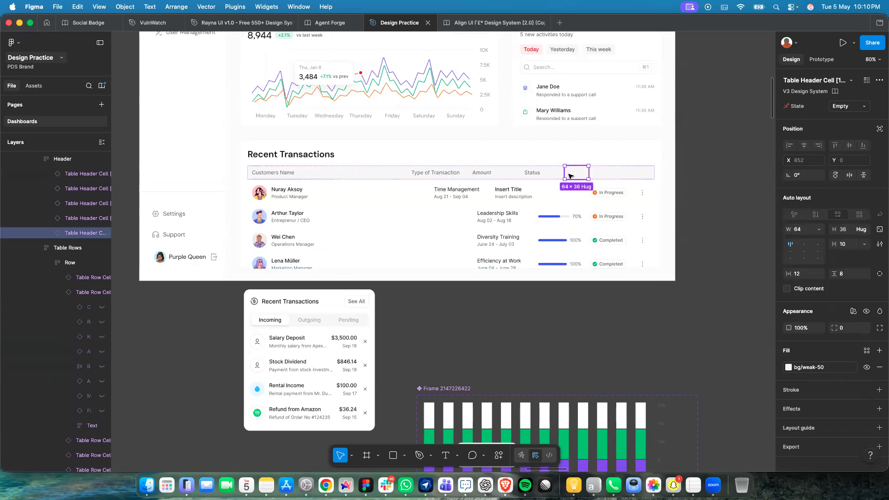
key(Tab)
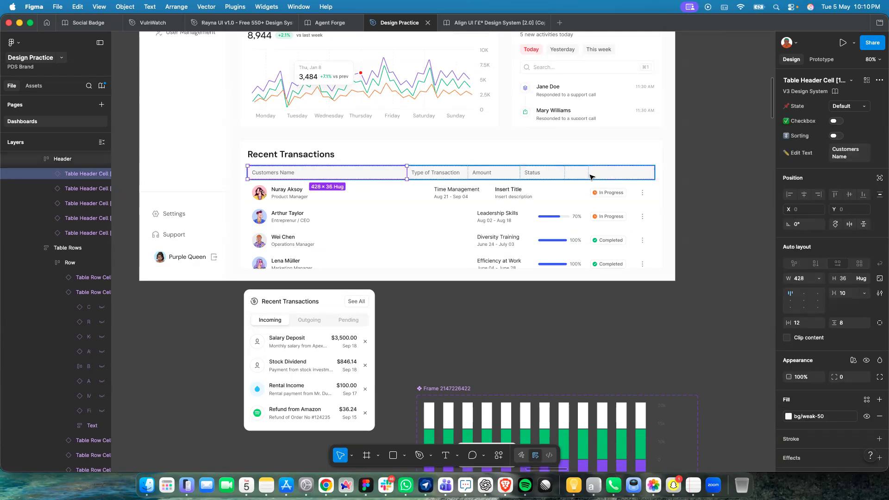
key(super+z)
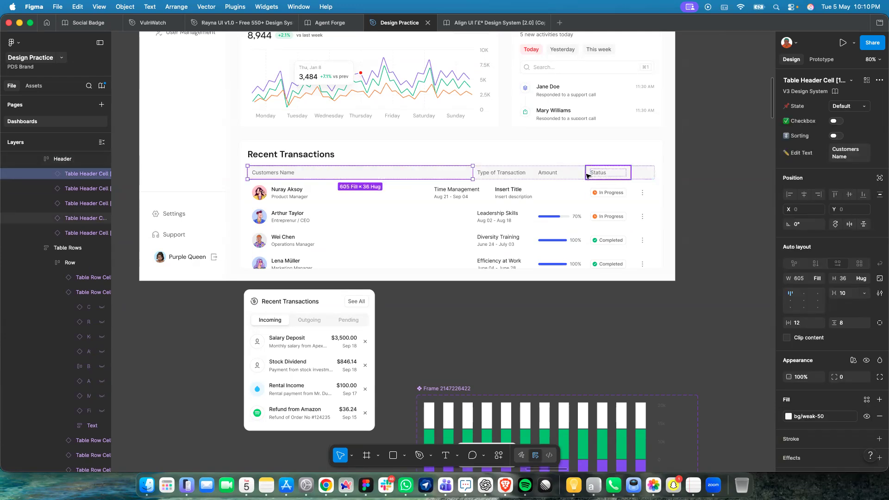
Set the width of all five Recent Transactions header cells to Fill container.
key(Tab)
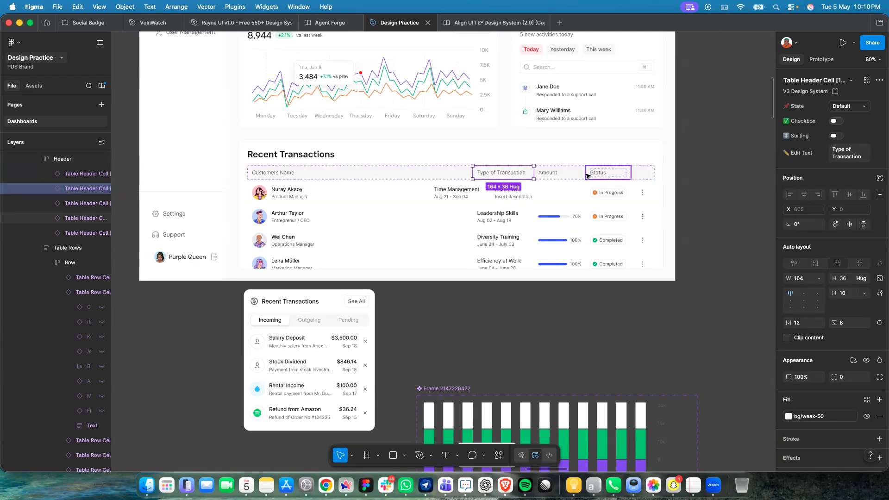
key(super+a)
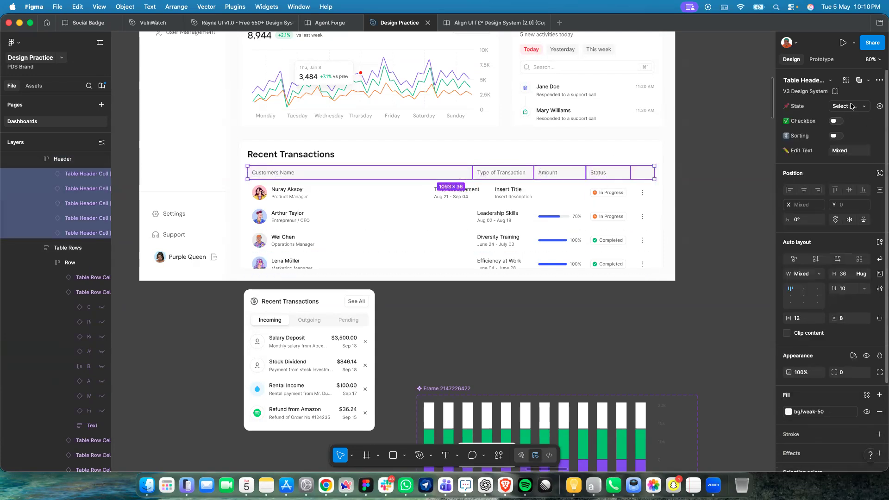
click(818, 275)
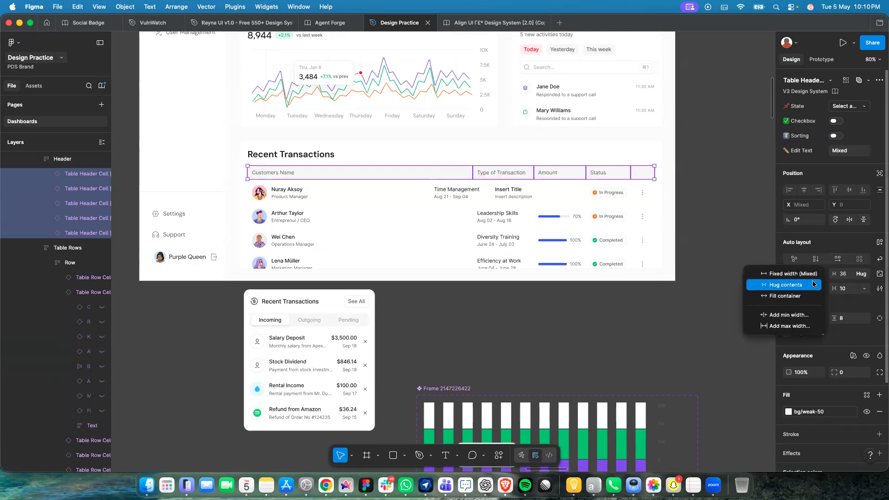
click(804, 298)
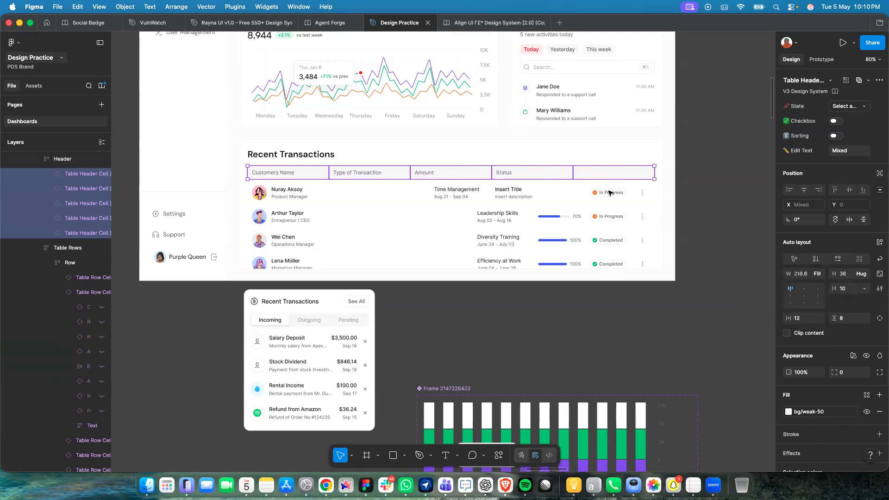
click(602, 173)
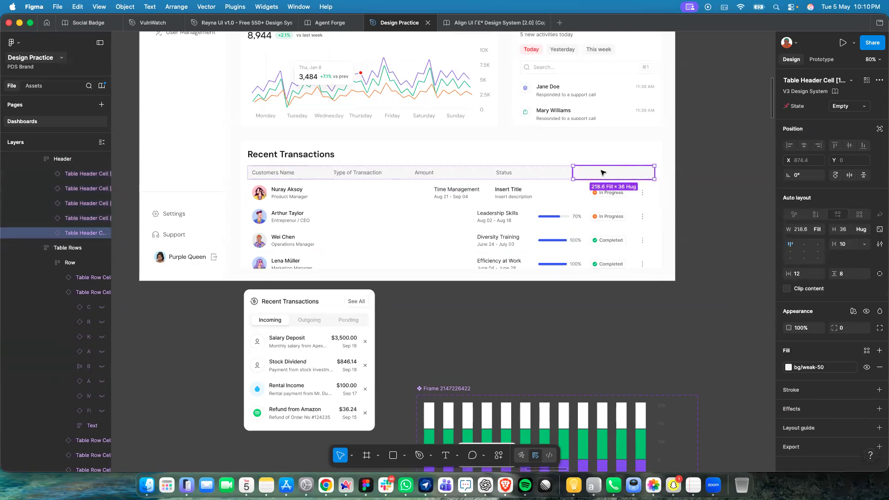
Set the width of every cell in the four Recent Transactions table rows to Fill container.
click(556, 196)
key(Return)
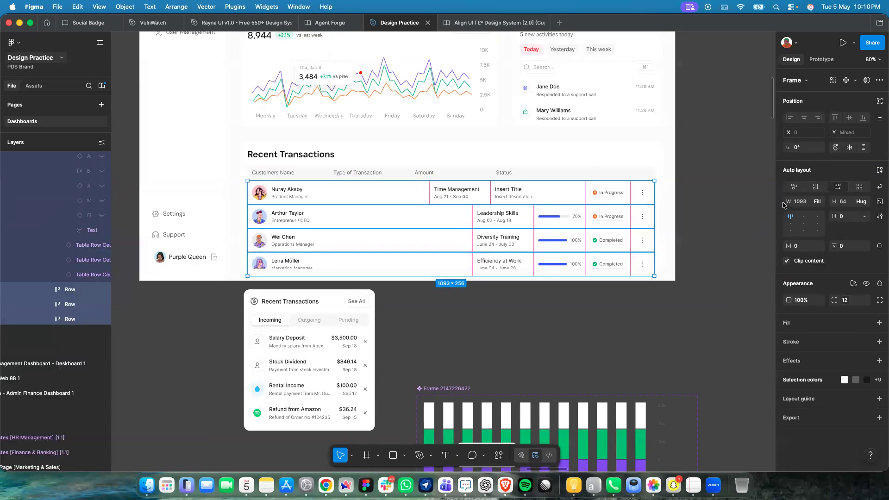
key(Return)
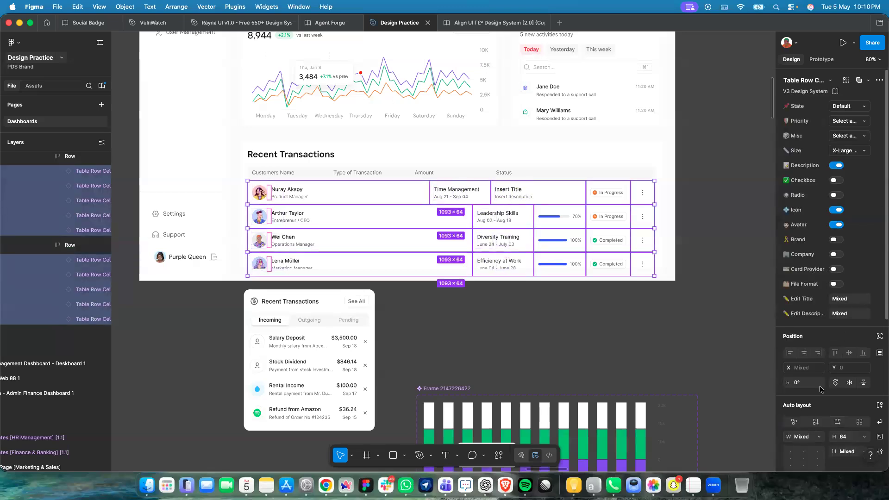
scroll(821, 389, down, 3)
click(818, 359)
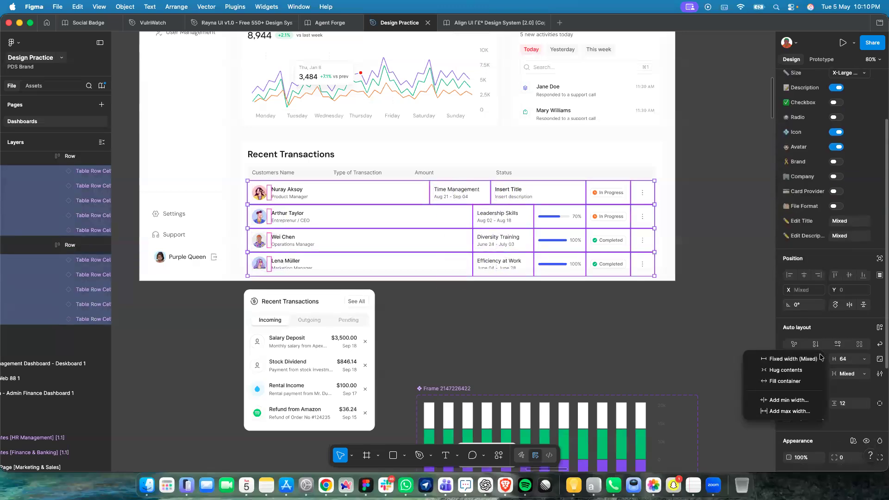
click(801, 383)
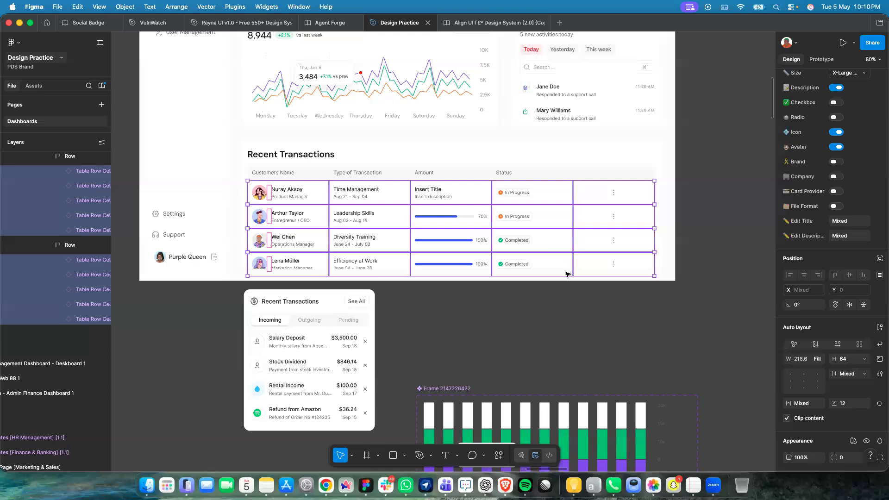
click(574, 320)
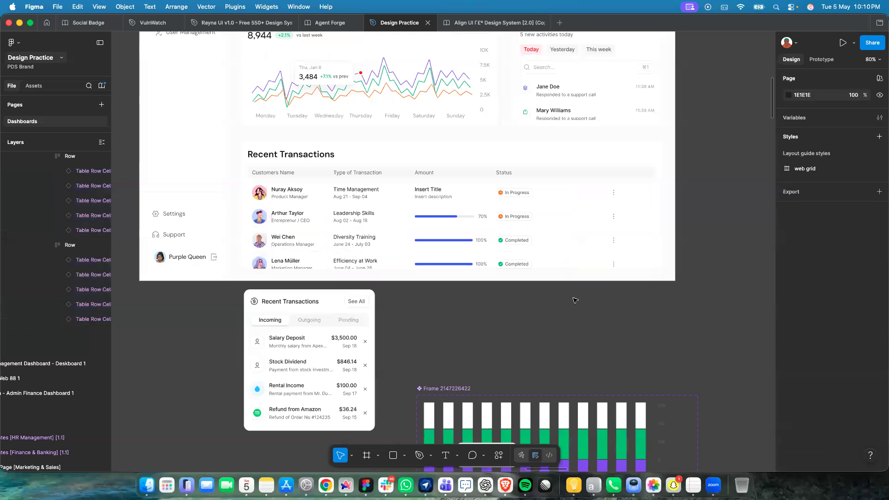
key(ctrl+Up)
key(ctrl+Up)
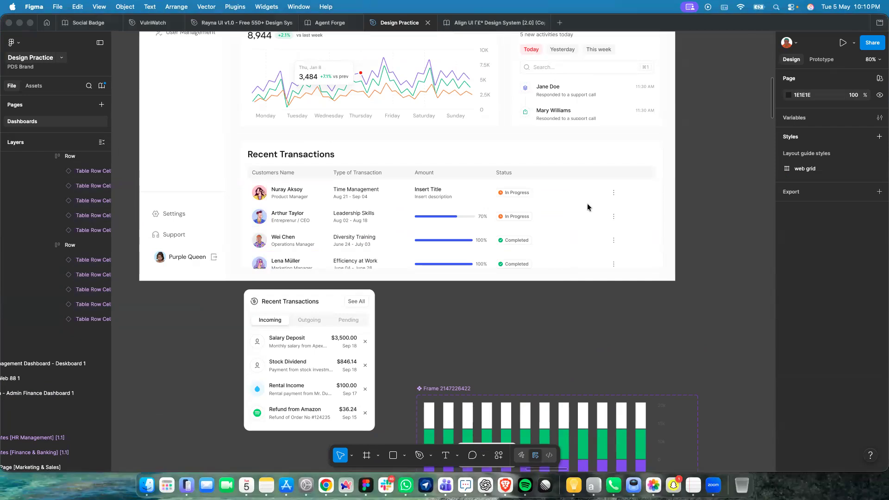
Change the first row's Type of Transaction title to "Withdrawal".
click(592, 208)
click(590, 207)
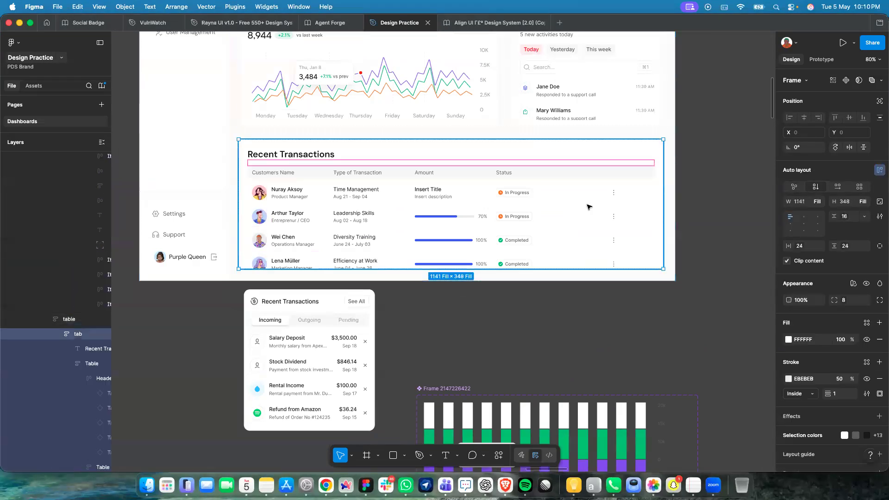
click(589, 207)
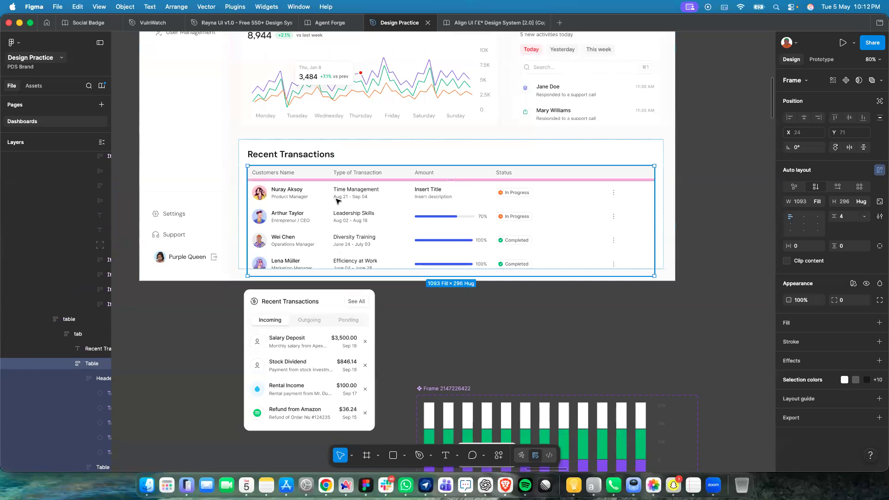
double_click(360, 194)
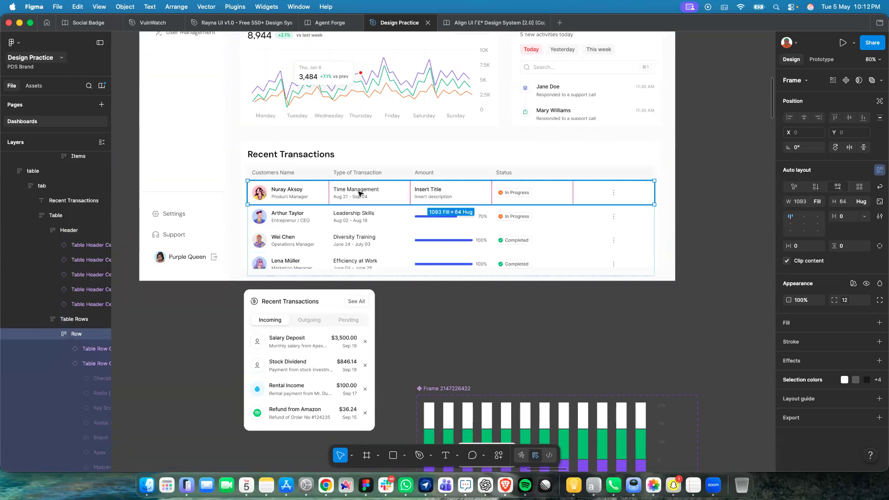
double_click(360, 194)
double_click(360, 194)
double_click(360, 194)
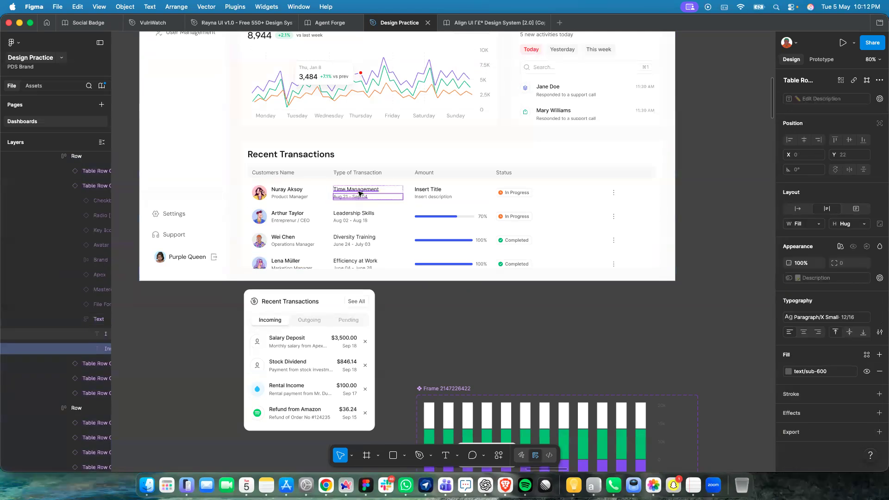
double_click(362, 190)
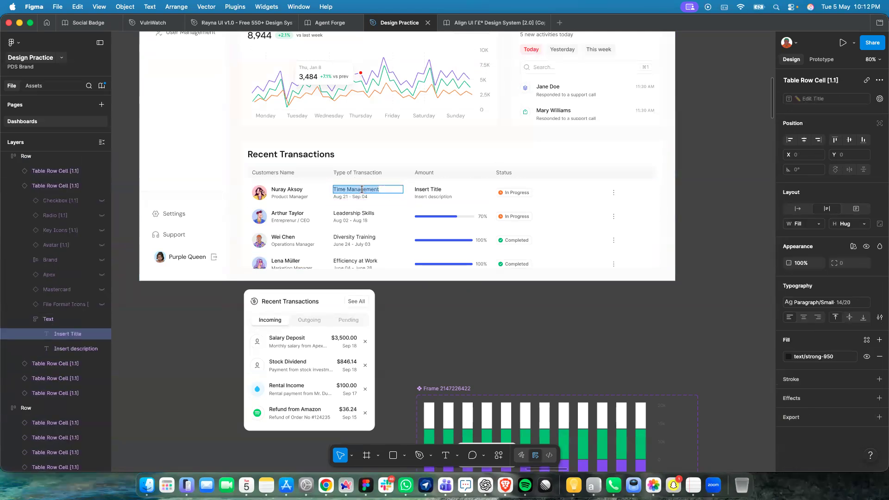
text(Salary)
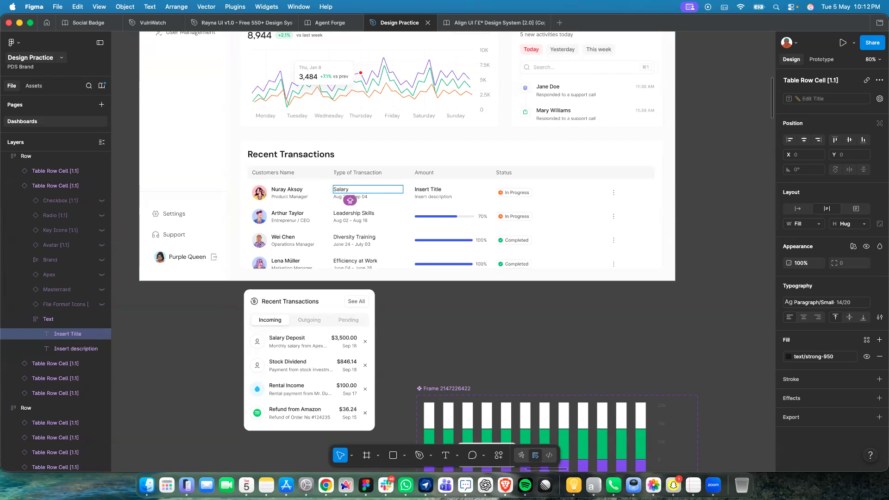
key(super+a)
text(Withdrawal)
click(364, 200)
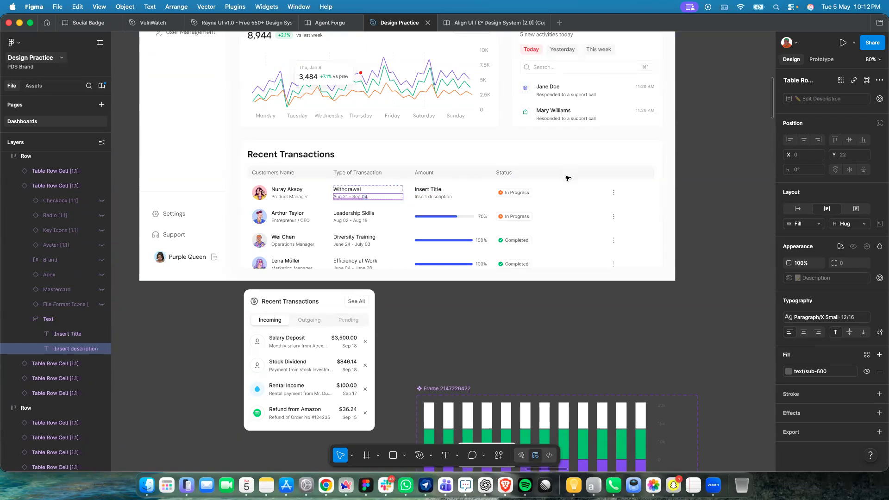
Duplicate the Status header cell of the Recent Transactions table to add a column heading.
click(531, 174)
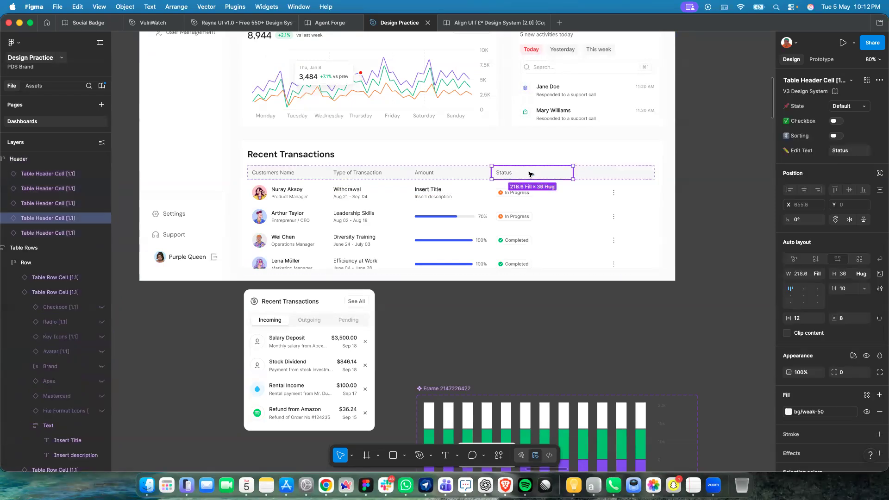
key(super+d)
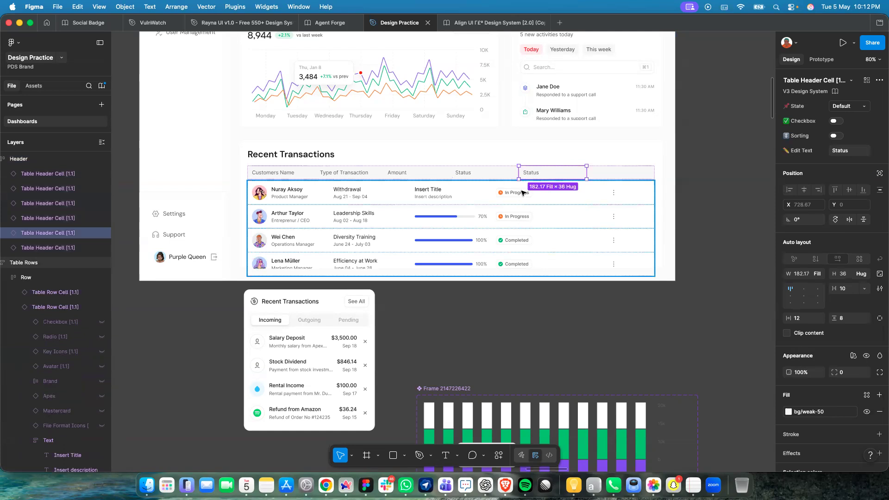
Replace the progress-bar Amount cells in rows two to four with copies of the first row's Amount cell.
click(522, 193)
double_click(522, 193)
click(449, 195)
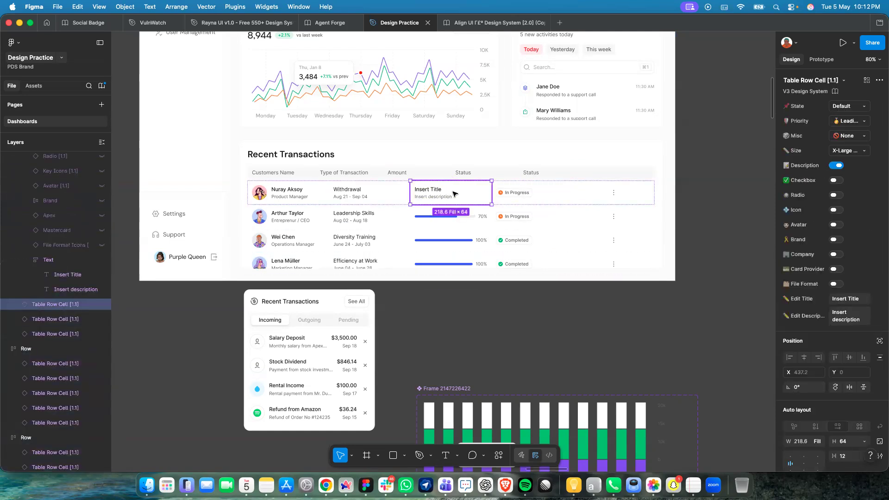
click(458, 230)
double_click(458, 231)
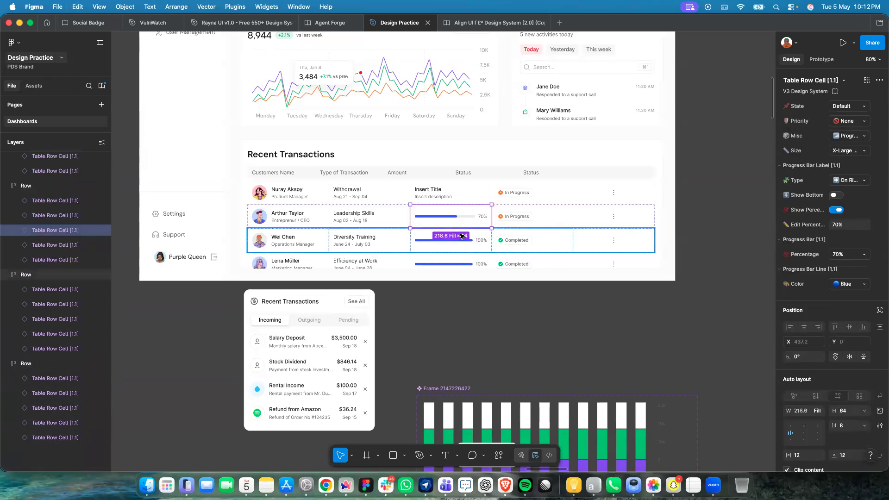
shift+click(462, 236)
shift+click(469, 264)
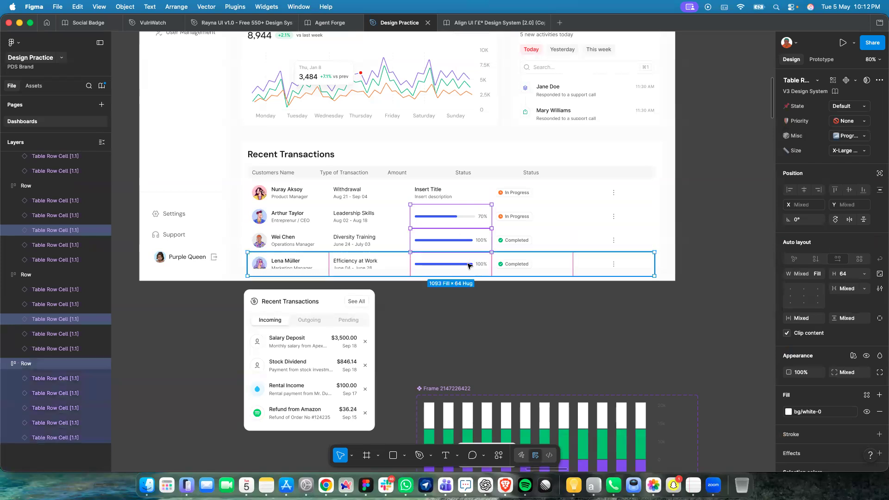
right_click(469, 265)
click(506, 128)
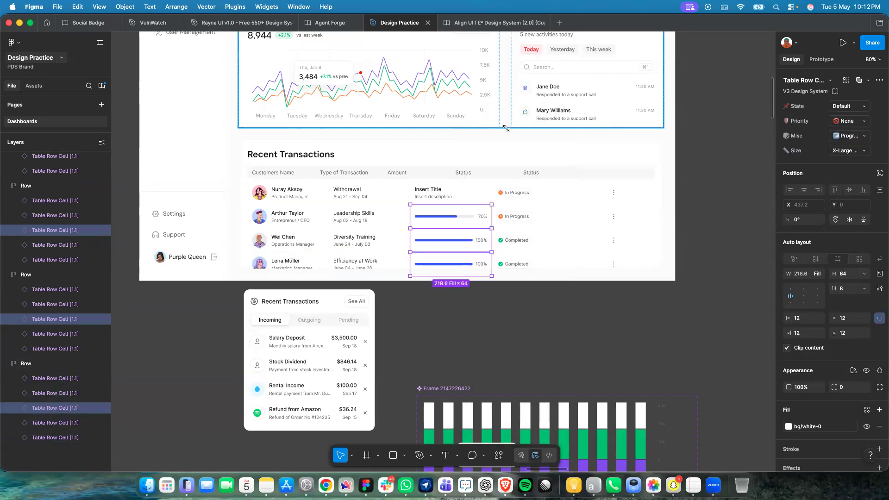
key(super+z)
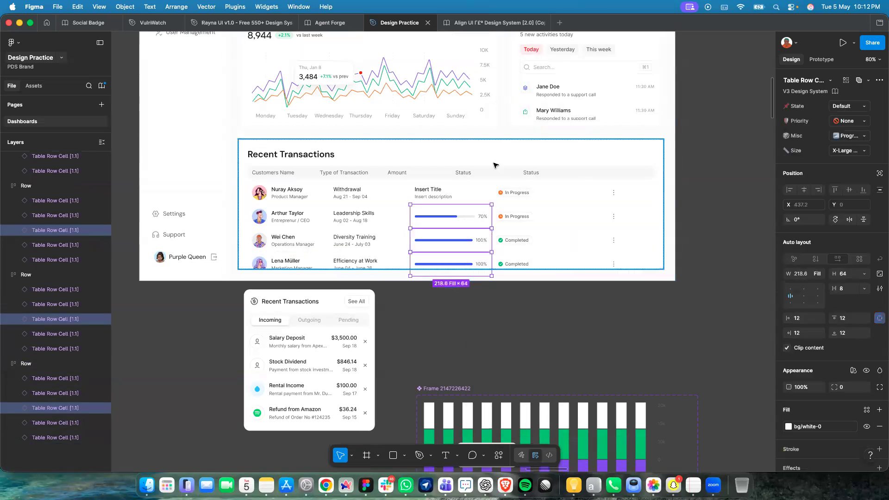
right_click(481, 221)
click(506, 137)
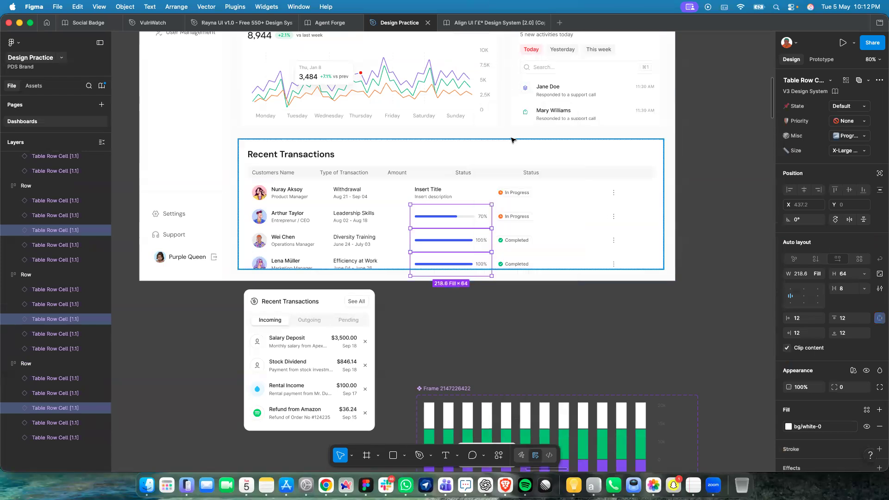
Duplicate the Amount cell in the first and second table rows to fill the added column.
click(469, 195)
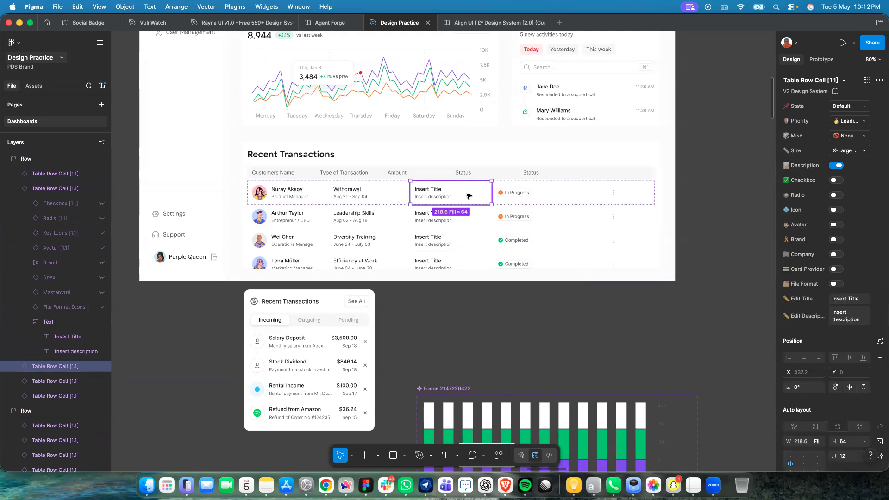
key(super+v)
click(457, 220)
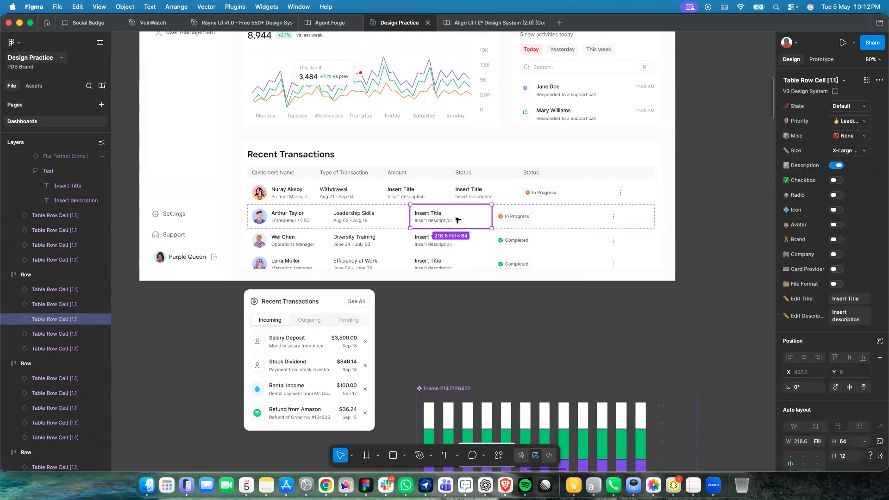
key(super+z)
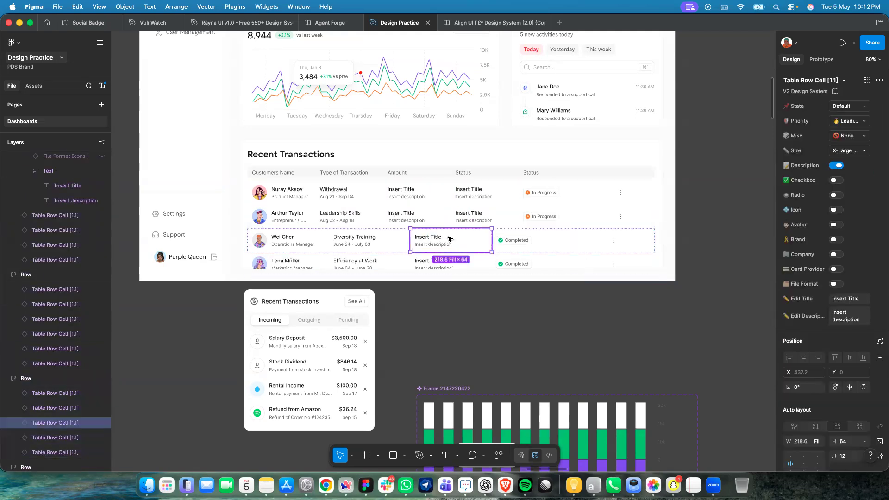
Duplicate the Amount cell in the third and fourth table rows to match the rows above.
key(super+f)
click(447, 248)
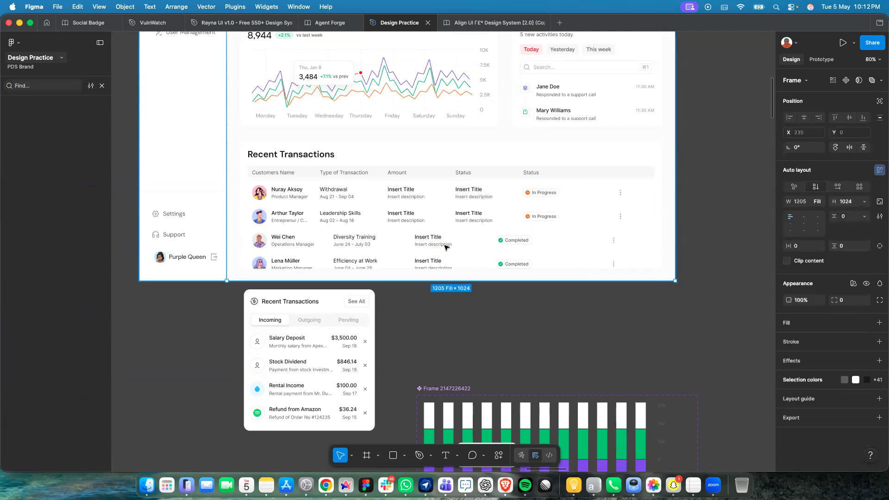
double_click(447, 248)
double_click(447, 248)
double_click(447, 247)
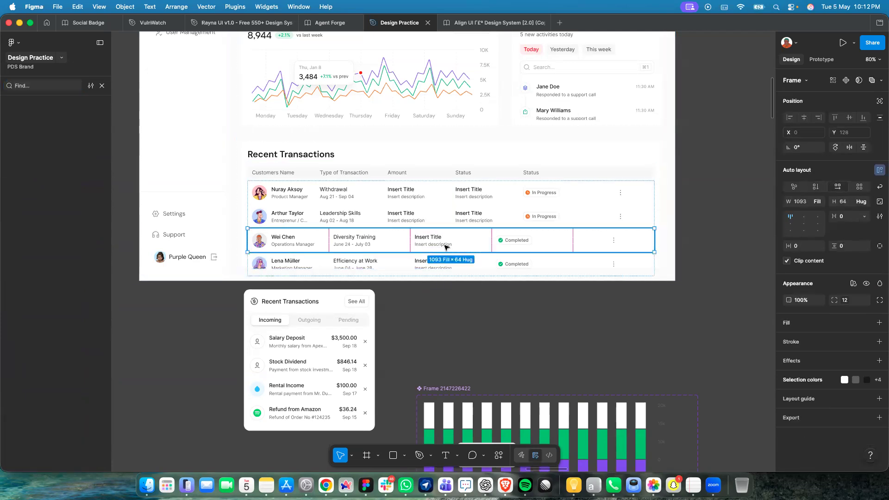
double_click(447, 248)
key(super+d)
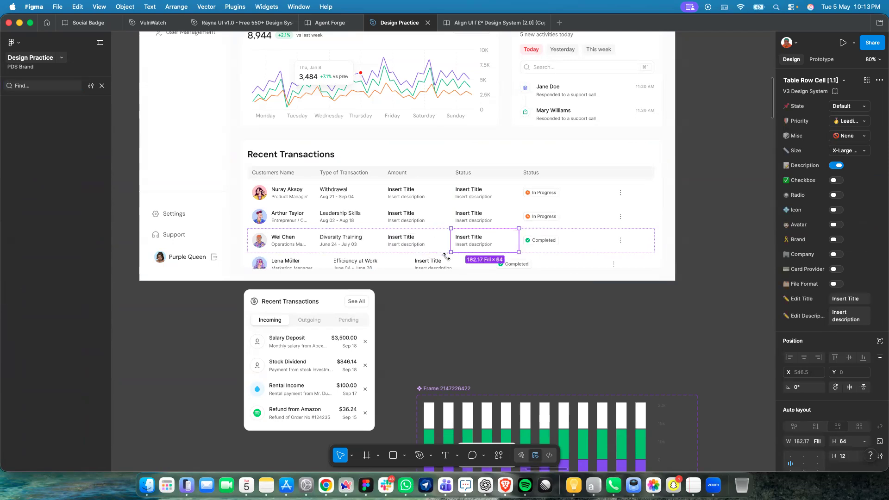
click(445, 261)
double_click(444, 263)
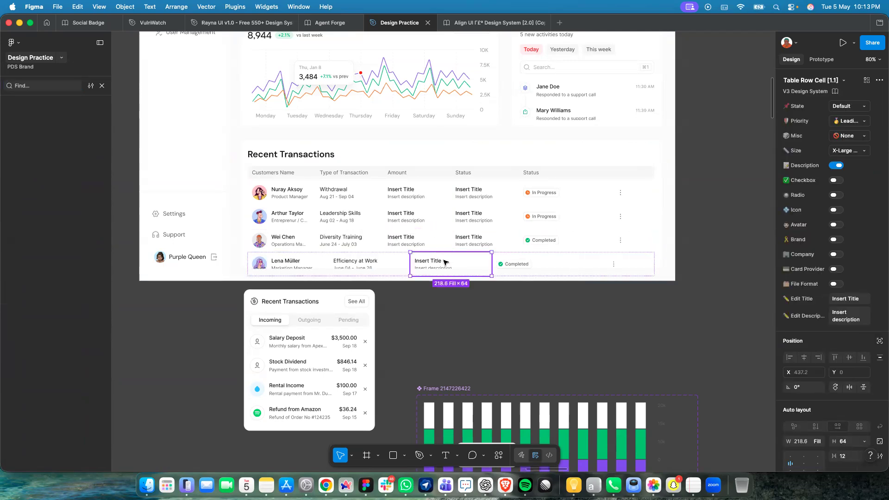
key(super+d)
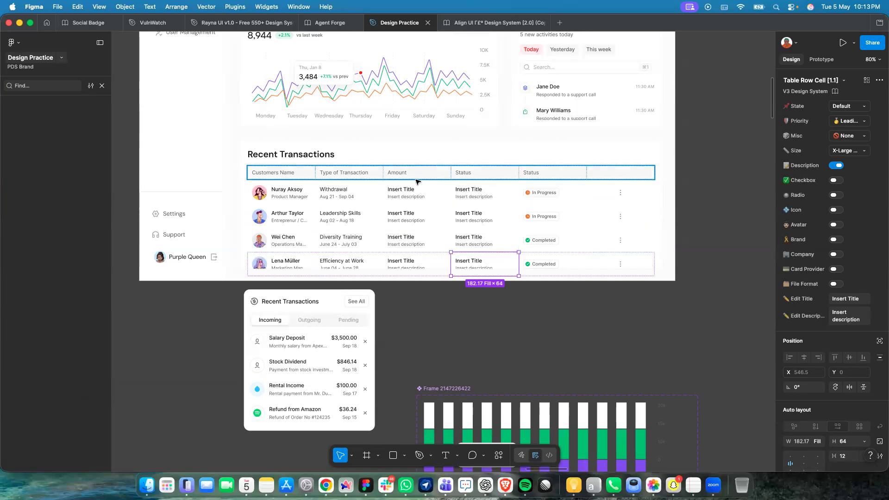
click(446, 310)
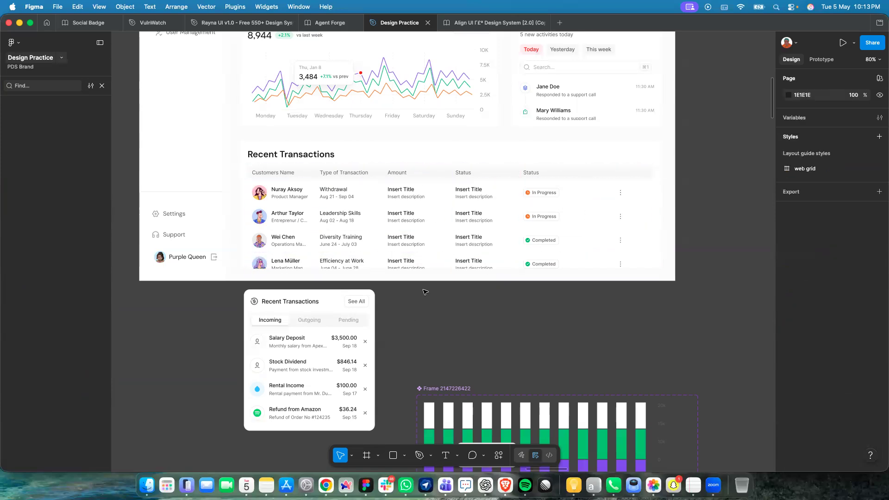
Turn off the description in the Type of Transaction cells of all four rows.
click(328, 196)
click(330, 198)
click(329, 198)
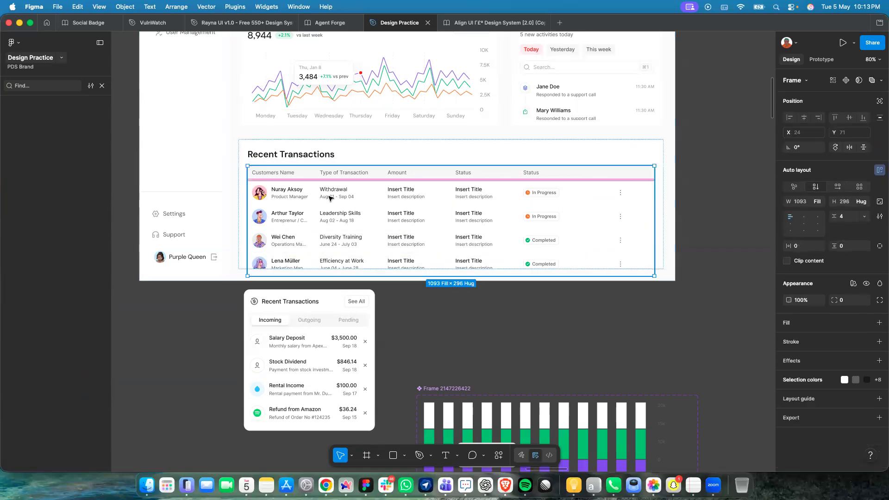
click(330, 197)
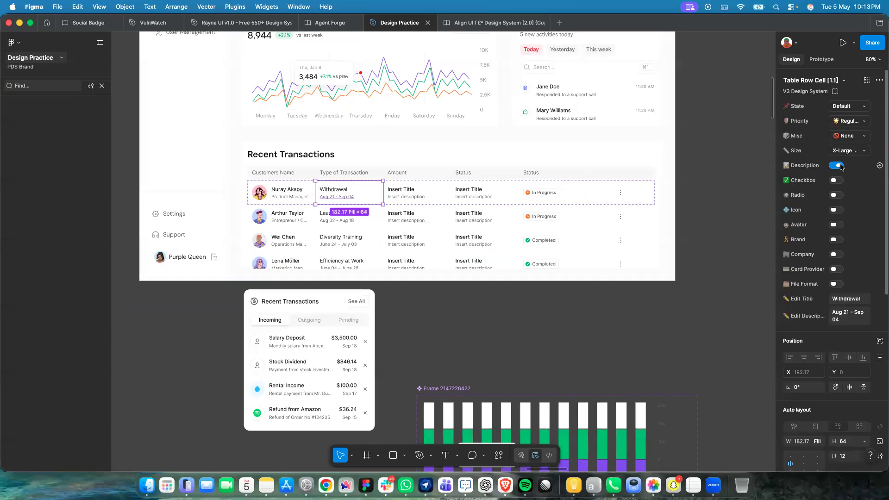
click(841, 167)
click(352, 221)
shift+click(357, 237)
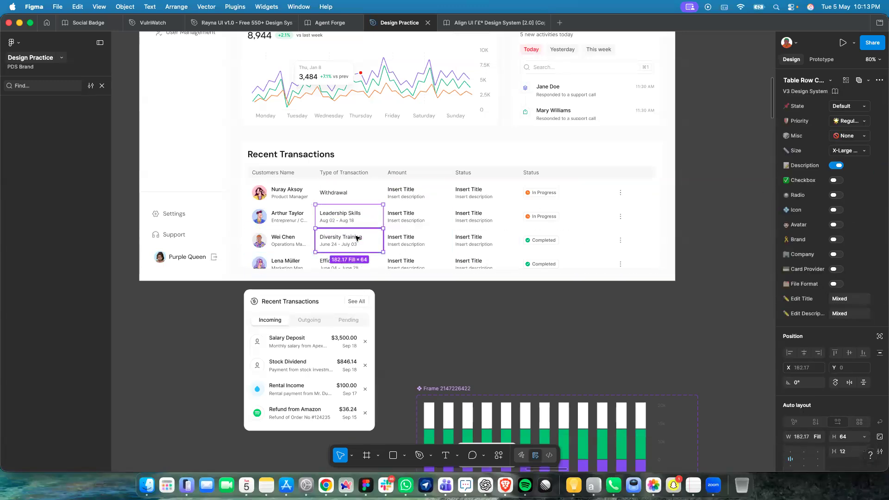
shift+click(369, 258)
click(837, 165)
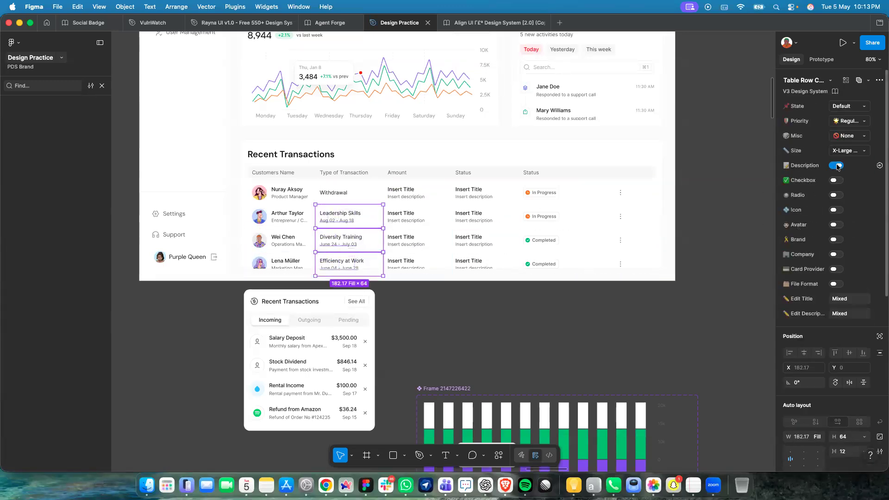
Turn off the description in the Amount cells and the duplicated cells beside them in all four rows.
click(415, 217)
click(412, 194)
click(412, 194)
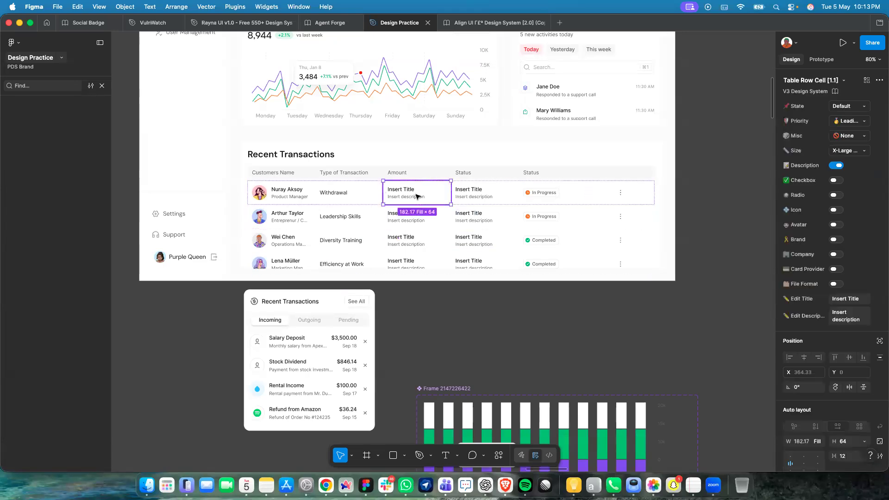
shift+click(428, 216)
shift+click(429, 240)
shift+click(429, 267)
shift+click(476, 262)
shift+click(476, 241)
shift+click(480, 216)
shift+click(481, 191)
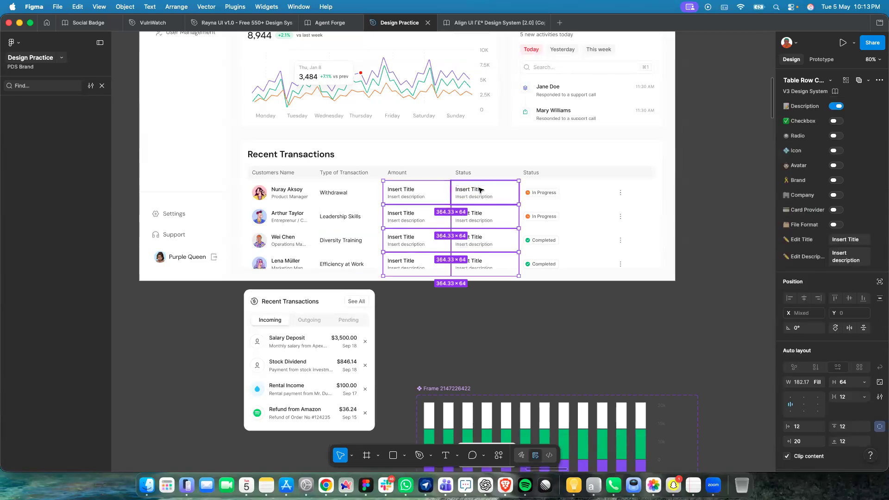
click(836, 166)
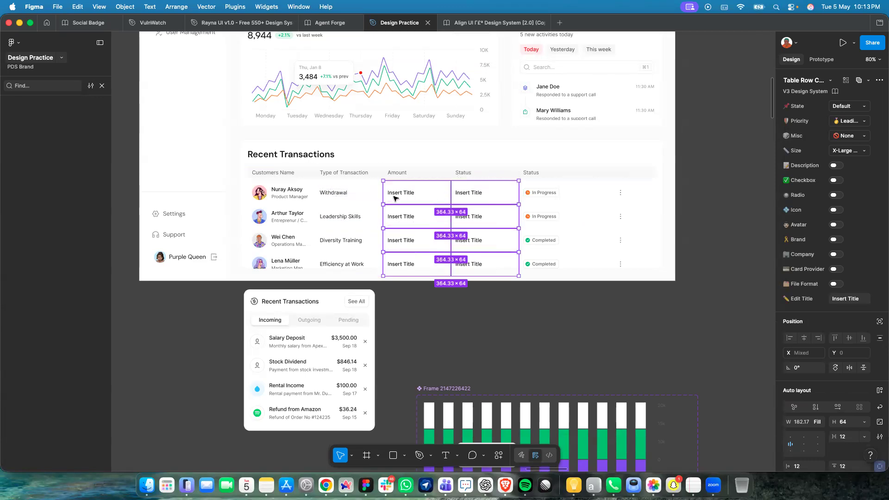
Turn the description back on for all four Type of Transaction cells.
click(348, 204)
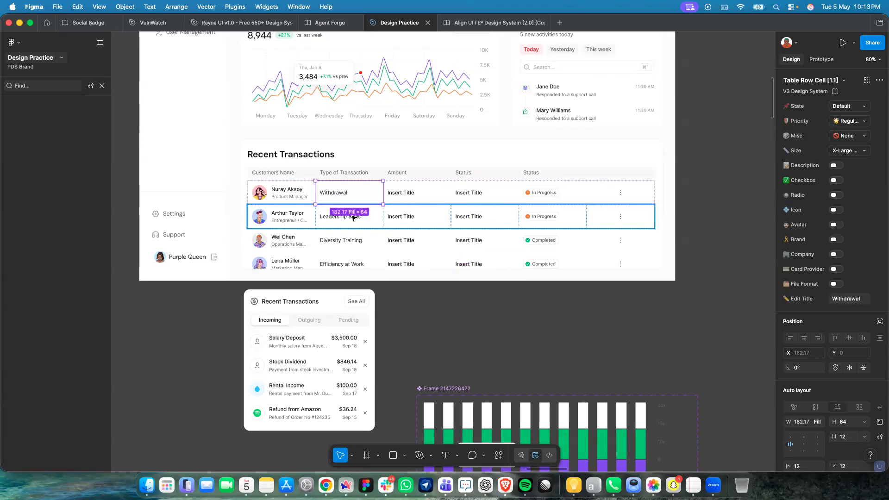
shift+click(353, 217)
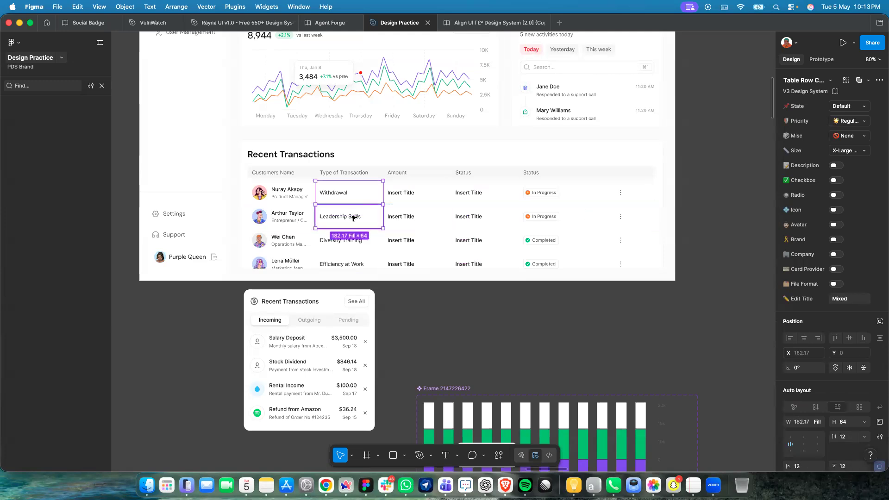
shift+click(355, 240)
shift+click(368, 262)
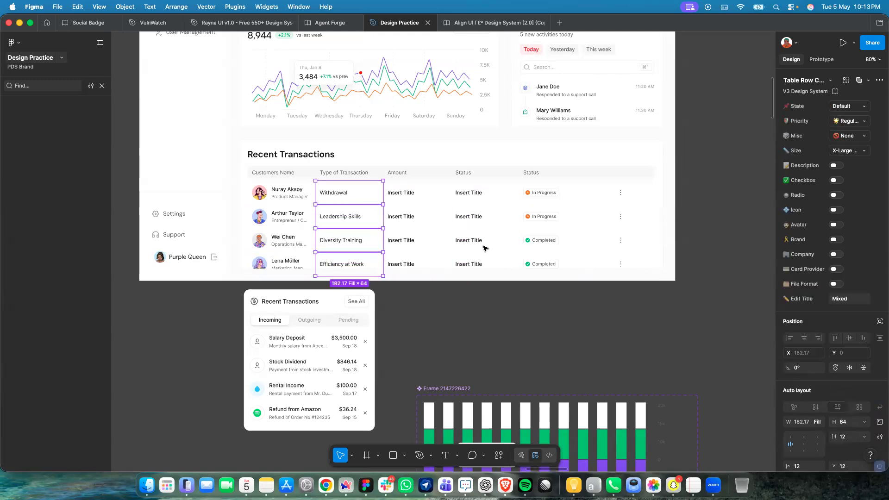
click(836, 165)
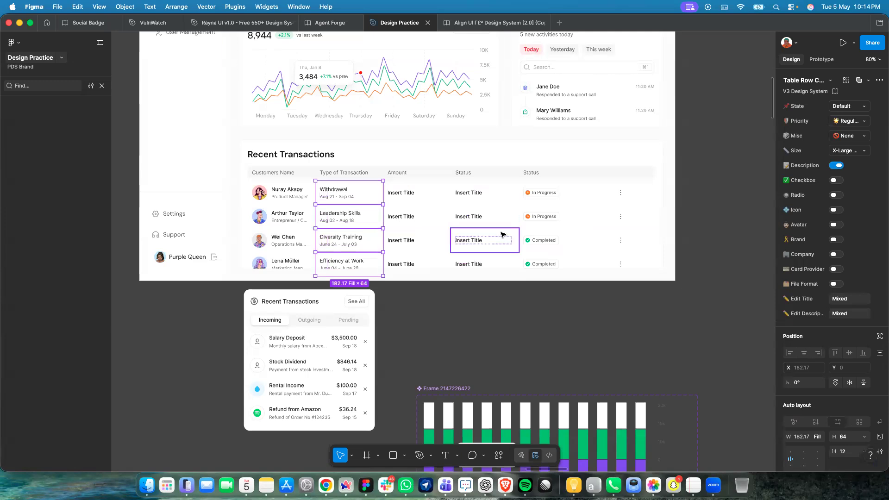
Change the description under Withdrawal in the first table row to Data.
double_click(341, 199)
double_click(338, 198)
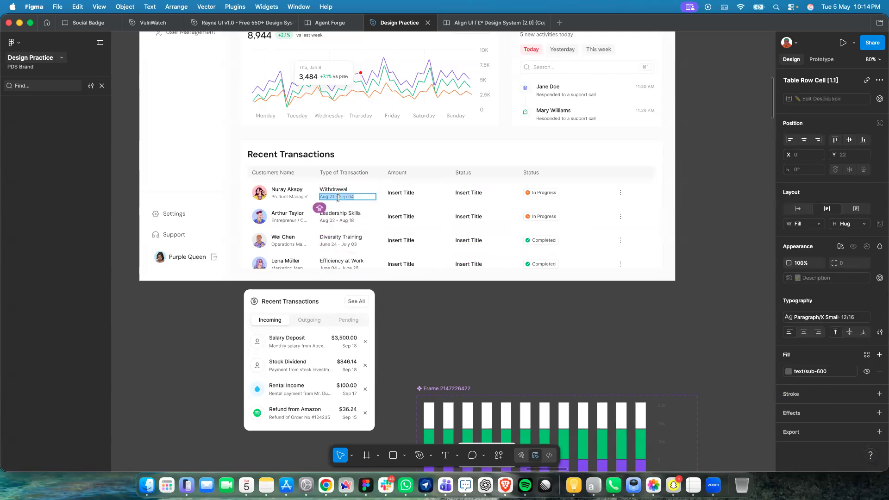
text(O)
Set the second row's transaction type to Deposit with the description Savings.
double_click(344, 214)
key(super+a)
text(D)
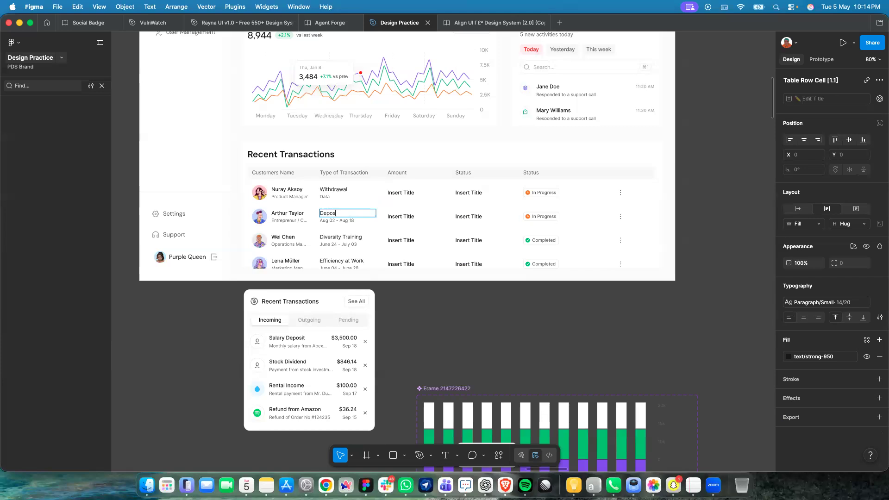
text(eposti)
key(BackSpace)
key(BackSpace)
click(340, 221)
key(Return)
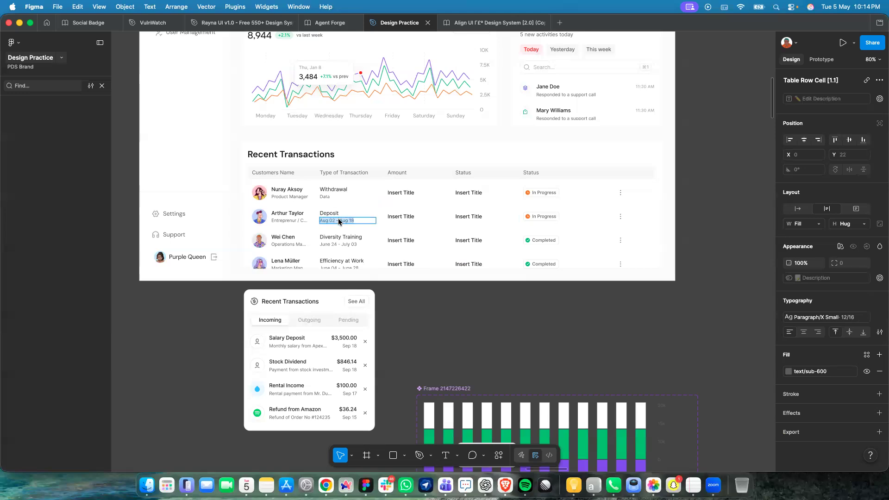
text(Savings)
Set the third row's transaction type to Withdrawal with the description Groceries.
double_click(337, 236)
triple_click(338, 236)
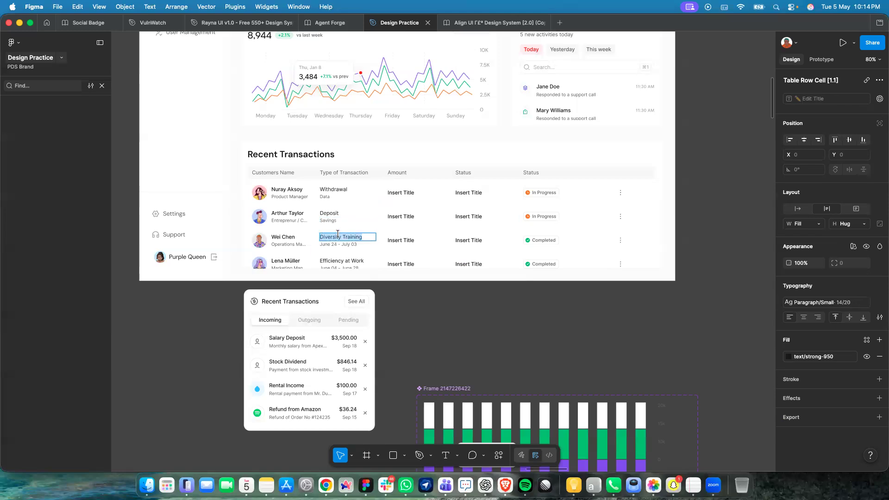
text(V)
text(Wit)
text(hdrawal)
double_click(341, 244)
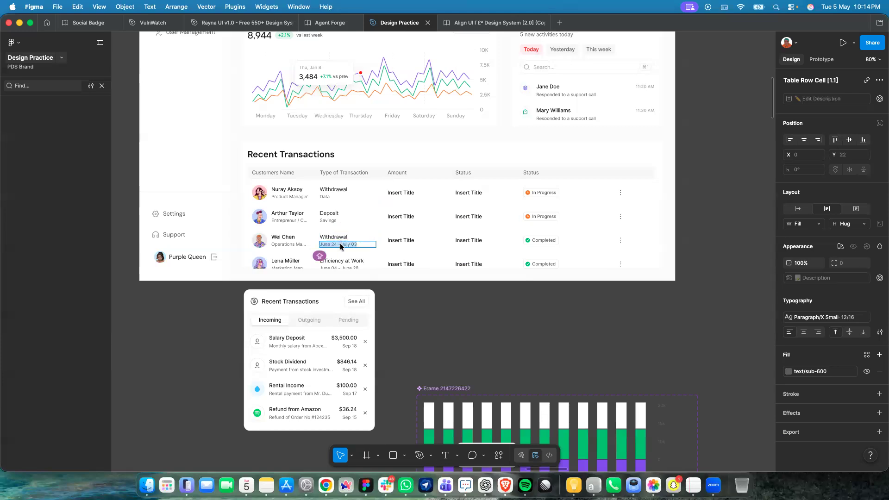
text(Groceries)
Set the fourth row's transaction type to Deposit with the description Savings.
click(348, 261)
double_click(347, 259)
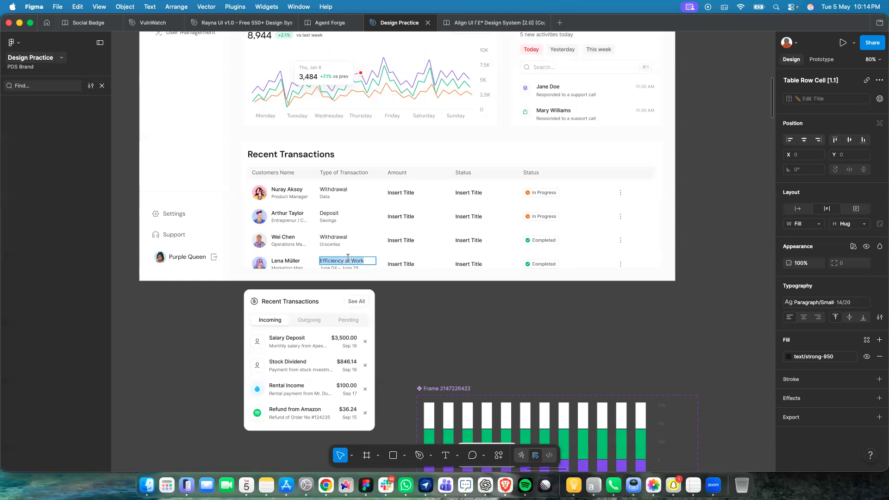
text(Deposit)
click(352, 270)
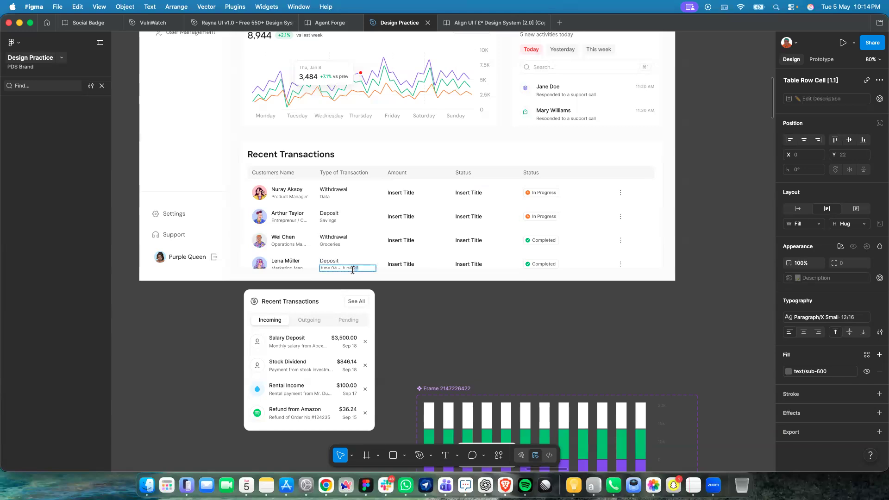
key(super+a)
text(S)
key(Escape)
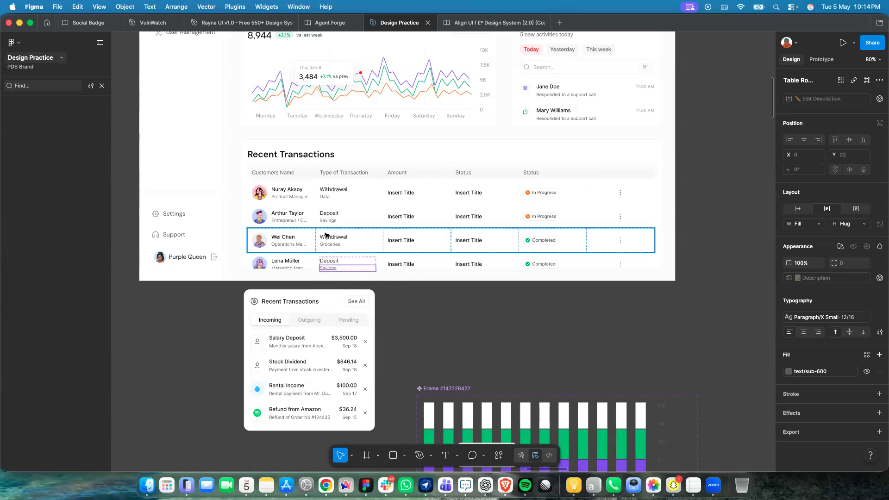
Turn off the description in the Customers Name cells of all four rows.
click(295, 197)
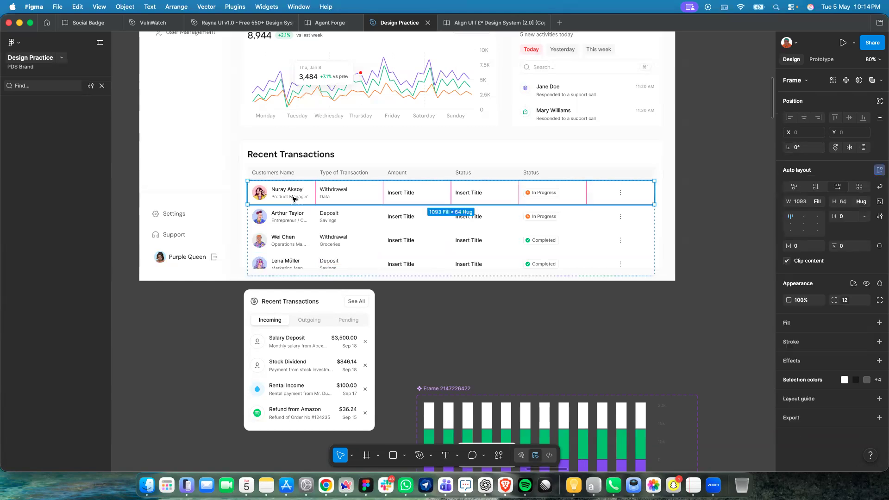
click(294, 199)
click(297, 203)
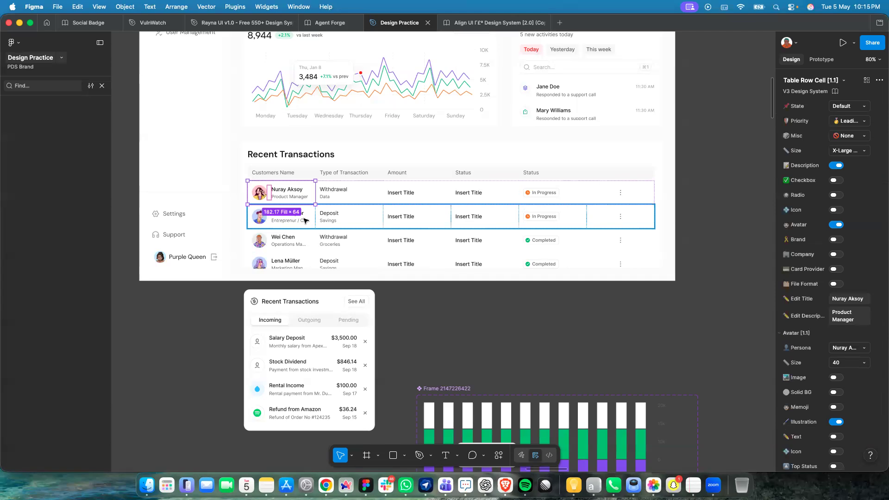
shift+click(305, 221)
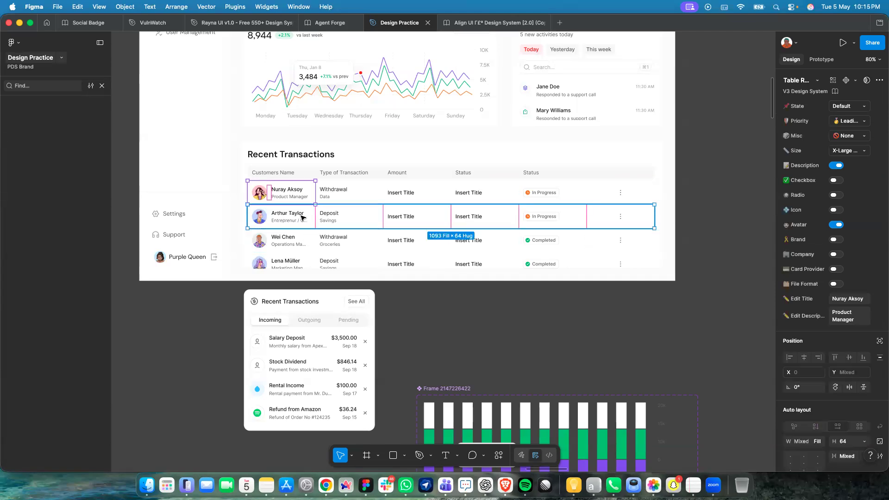
click(302, 218)
shift+click(299, 193)
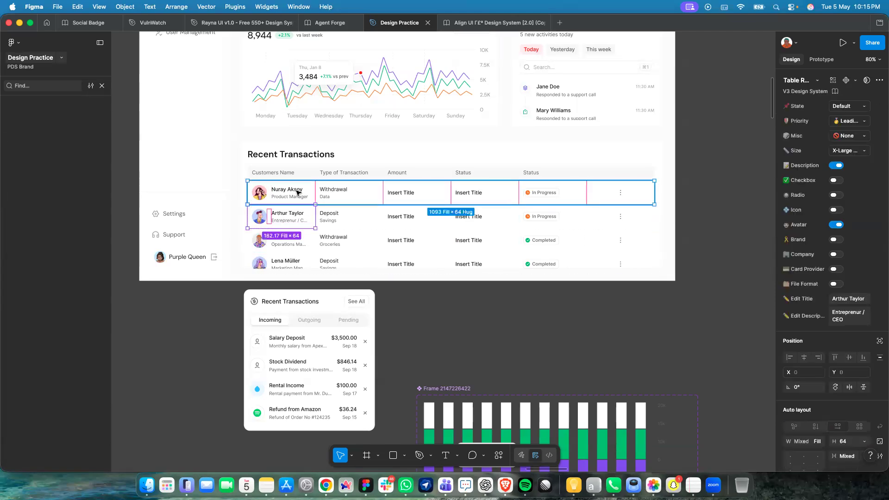
shift+click(298, 193)
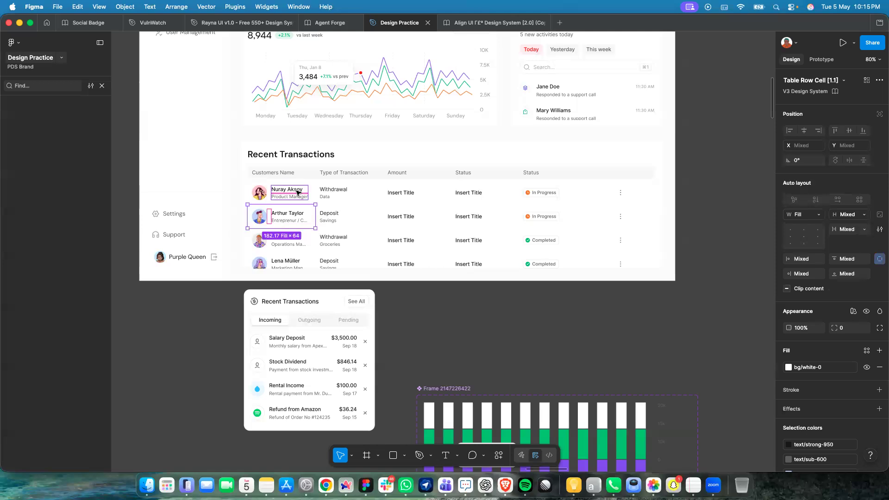
shift+click(302, 239)
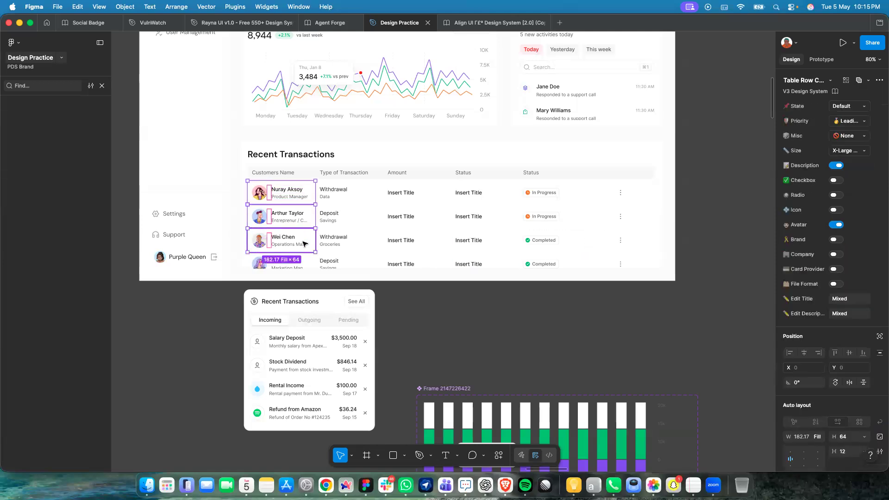
shift+click(306, 264)
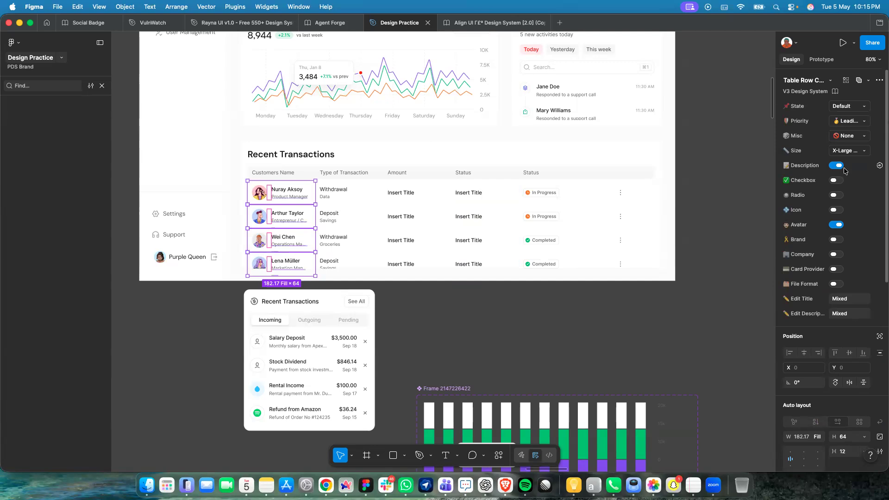
click(839, 166)
click(632, 292)
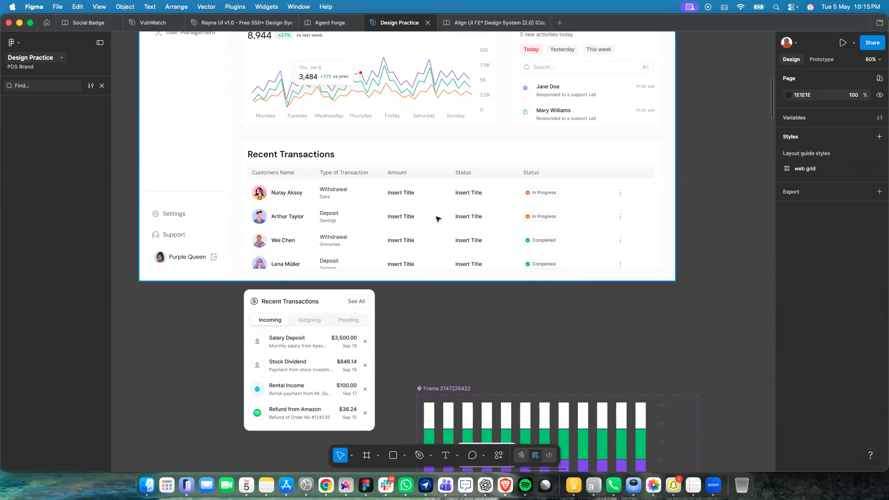
Copy the $3,500.00 salary deposit amount from the Recent Transactions widget into the first row's Amount cell.
click(409, 203)
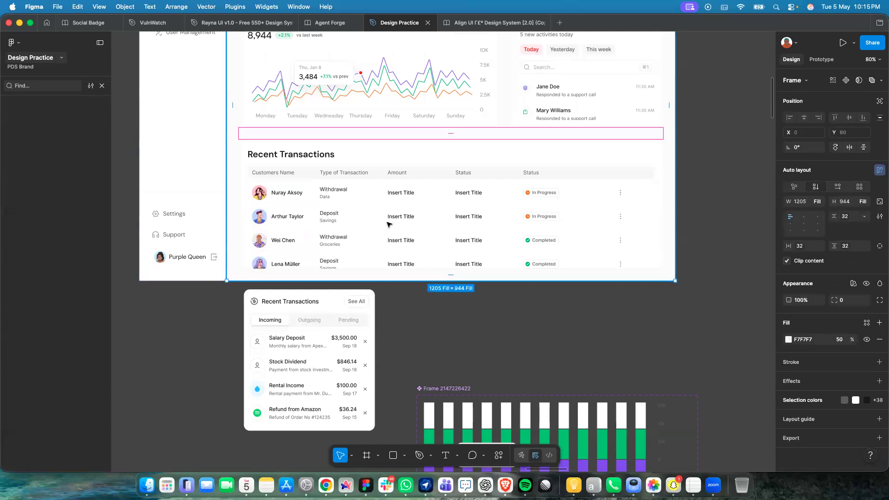
click(356, 340)
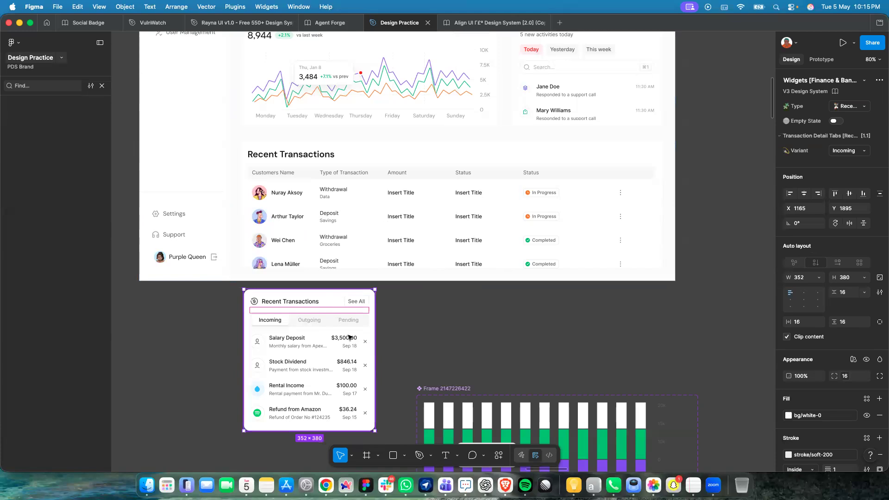
double_click(349, 337)
double_click(349, 337)
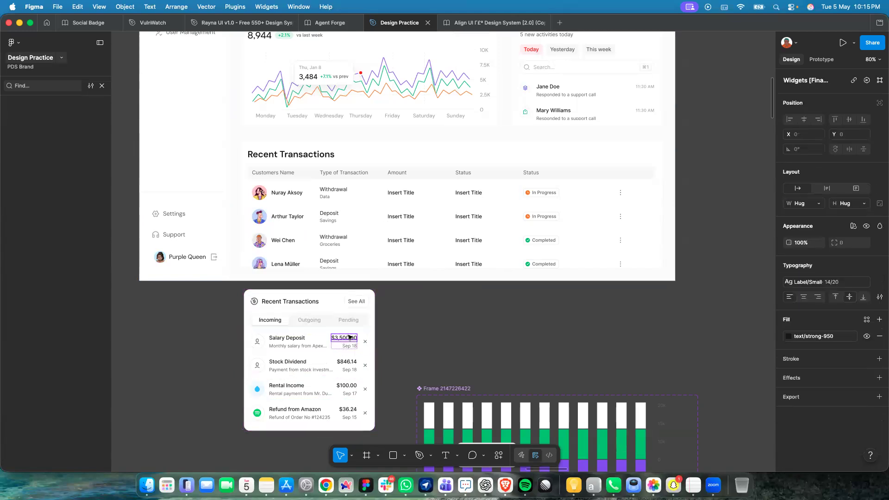
double_click(349, 339)
key(cmd+c)
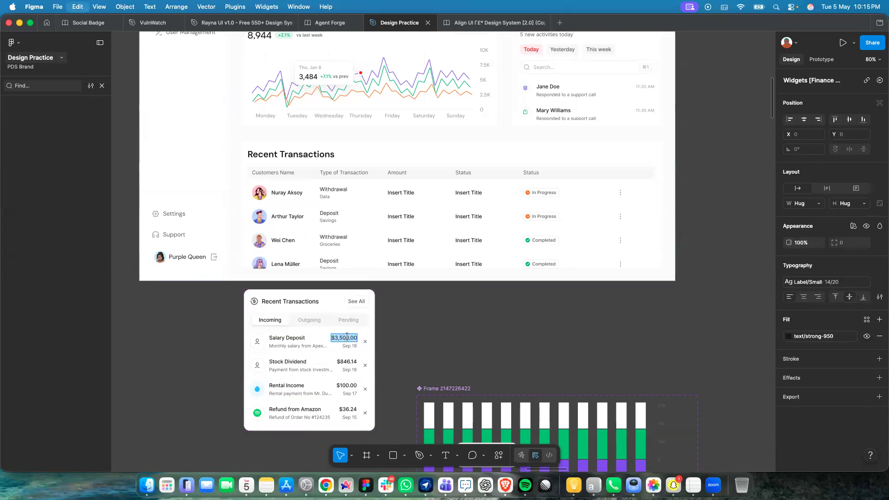
click(409, 195)
key(cmd+v)
Fill the Amount cells of the second, third and fourth rows with the copied $3,500.00.
click(406, 217)
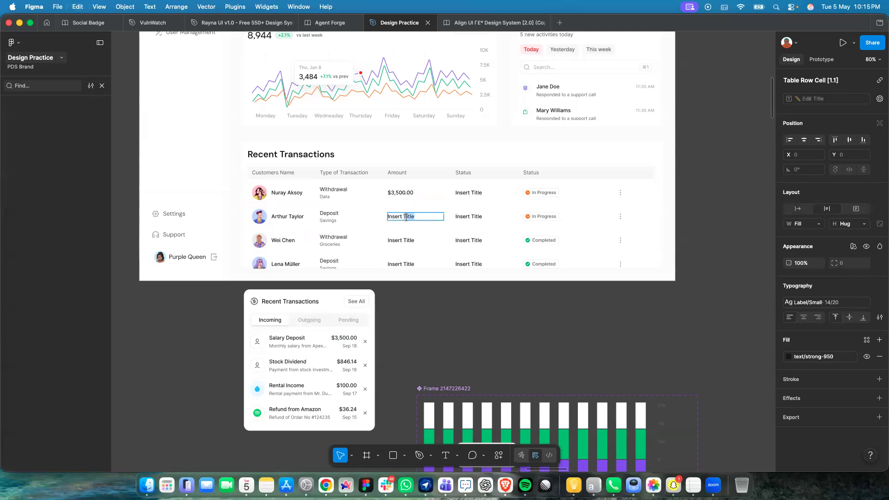
key(cmd+a)
key(cmd+v)
click(396, 239)
double_click(396, 238)
key(cmd+a)
key(cmd+v)
click(397, 264)
double_click(397, 265)
key(cmd+a)
key(cmd+v)
Change the third row's amount to $100.00.
click(397, 241)
double_click(397, 241)
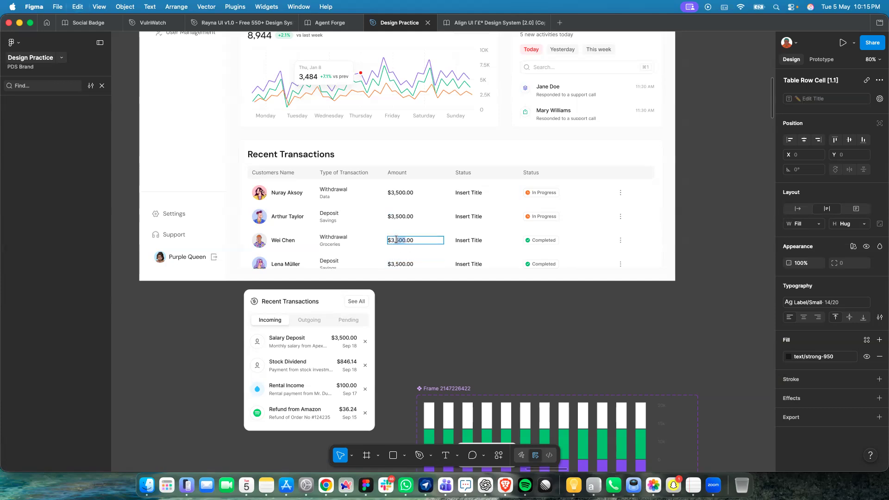
drag(391, 239, 402, 240)
key(BackSpace)
text(1)
Change the first row's amount to $120.00 and the second row's to $1,000.00.
drag(400, 193, 389, 192)
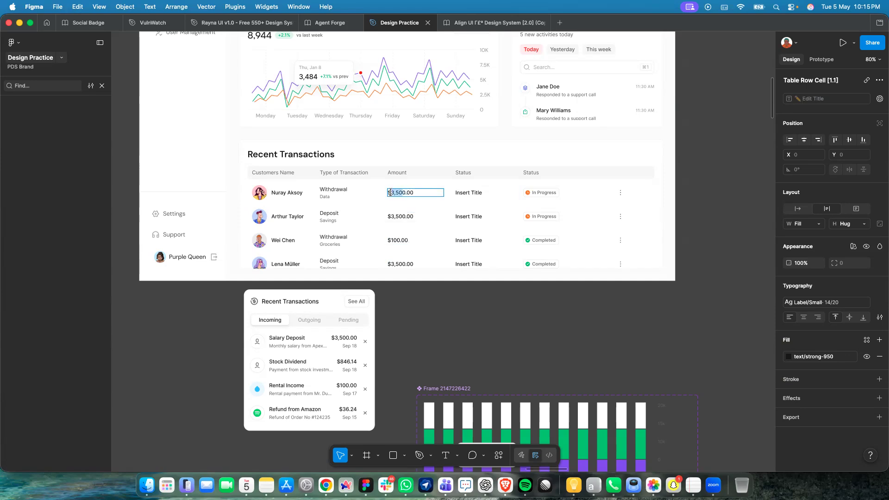
key(BackSpace)
text(12)
double_click(394, 216)
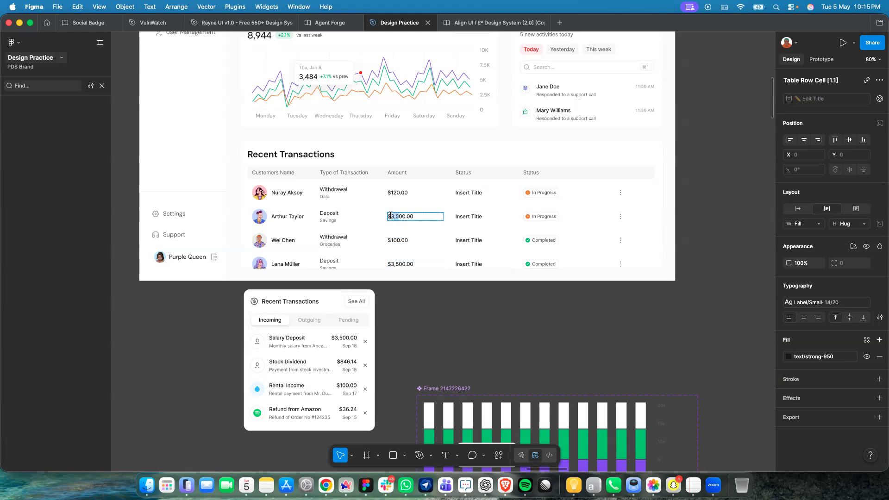
text(1,0)
key(Escape)
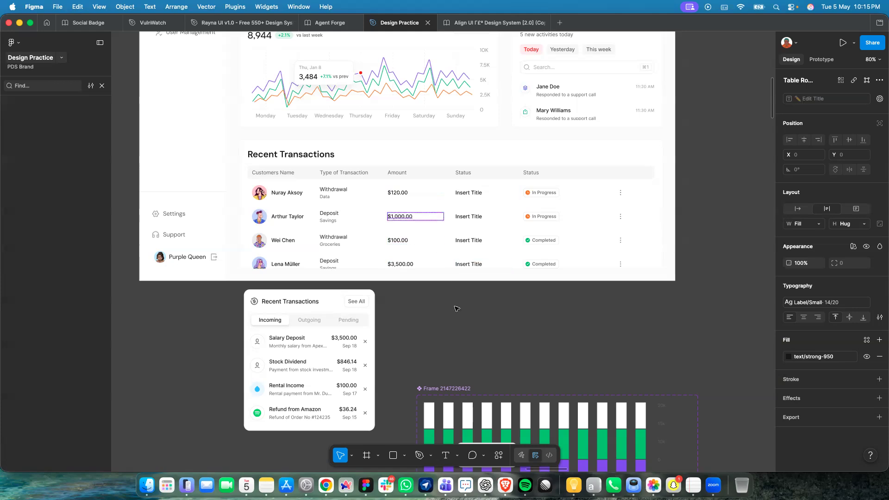
Move the placeholder column beside Amount, including its header and four Insert Title cells, to after the status badge column.
click(468, 194)
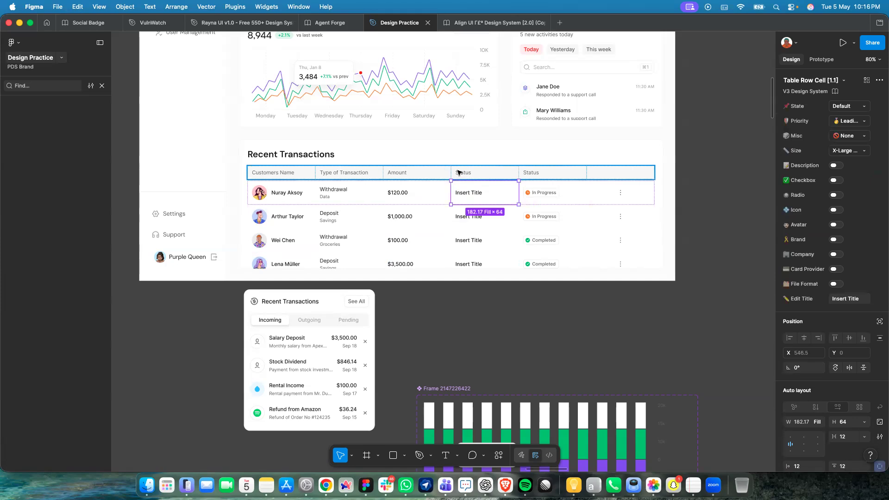
click(463, 173)
click(462, 173)
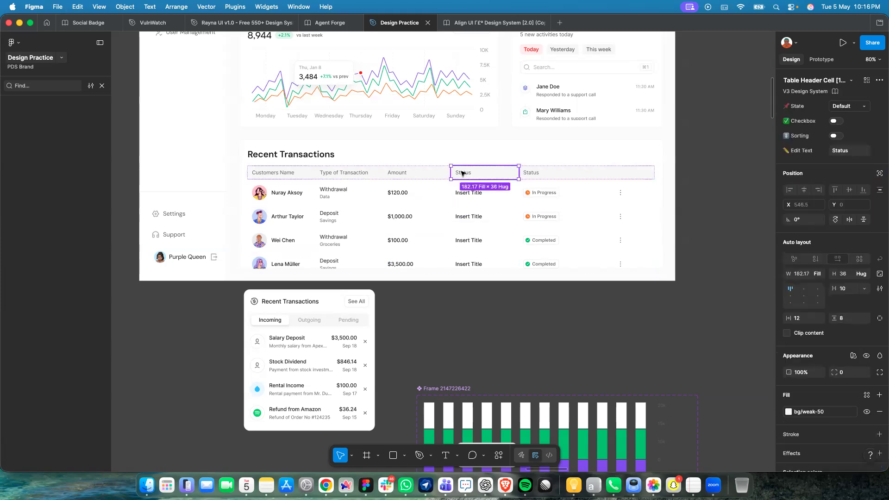
shift+click(476, 196)
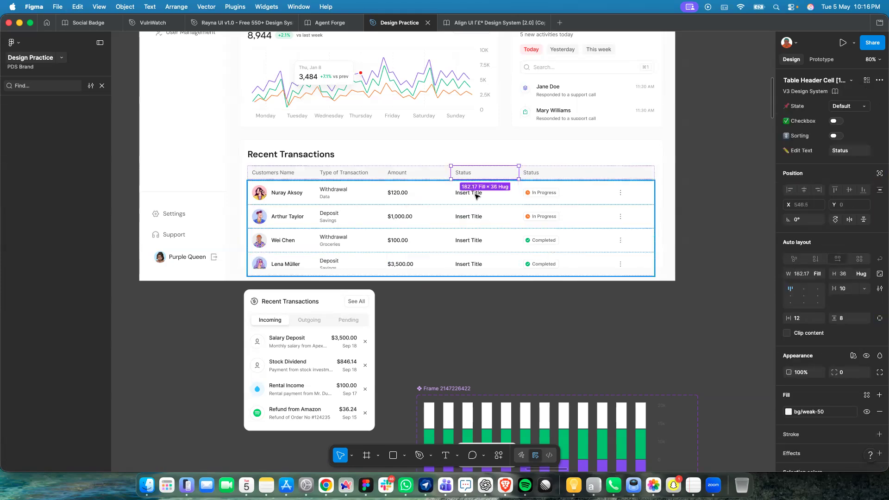
shift+double_click(476, 195)
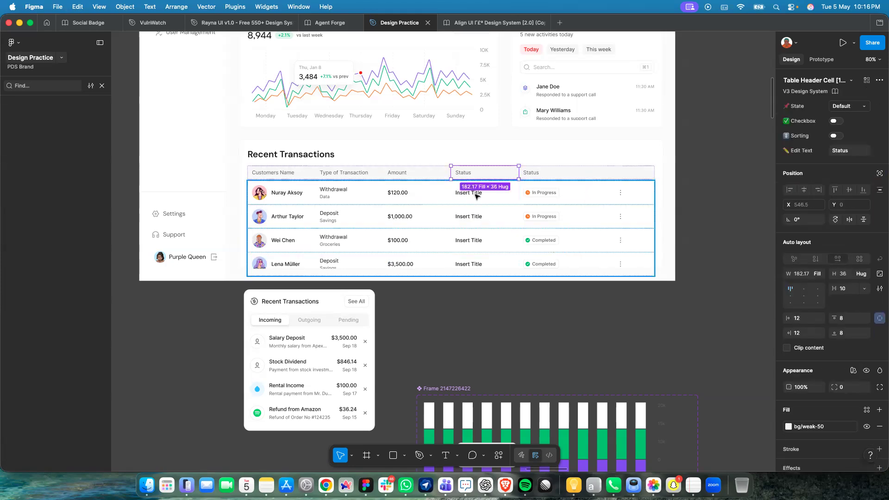
shift+double_click(477, 223)
shift+double_click(477, 243)
shift+double_click(479, 261)
key(Right)
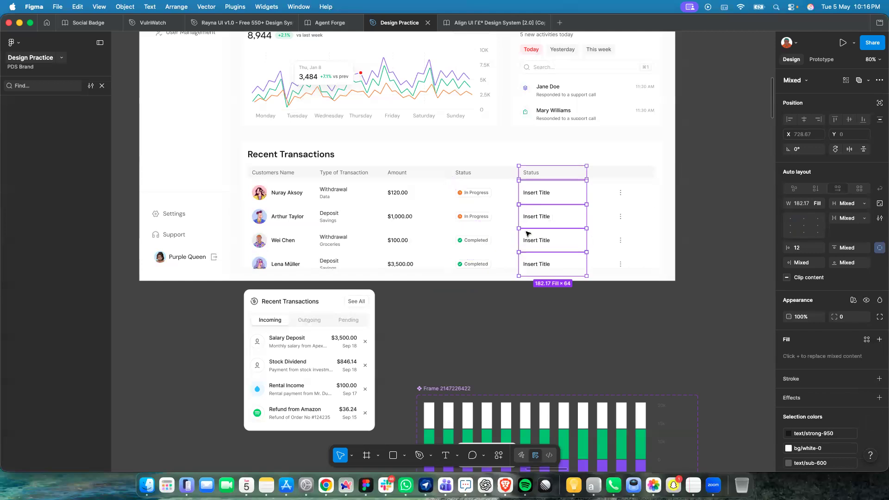
Copy the date range "Aug 21 - Sep 04" from the first row of the Courses table in the HR Management dashboard.
double_click(544, 191)
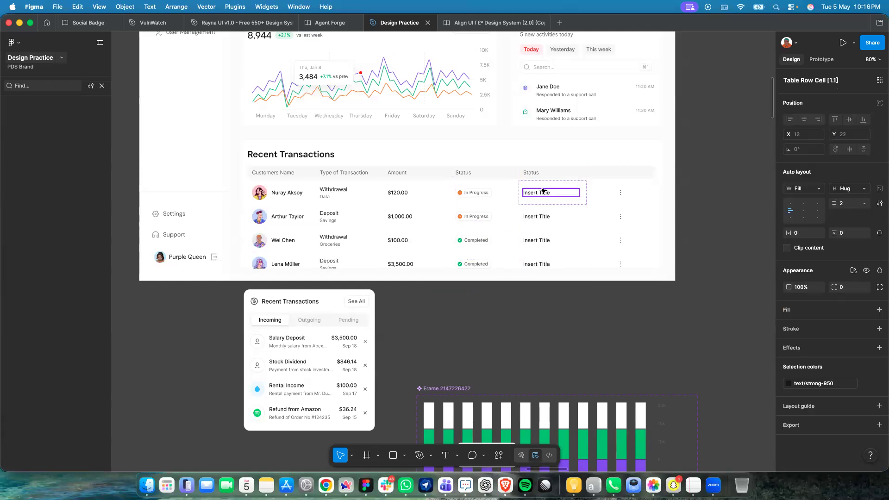
double_click(543, 194)
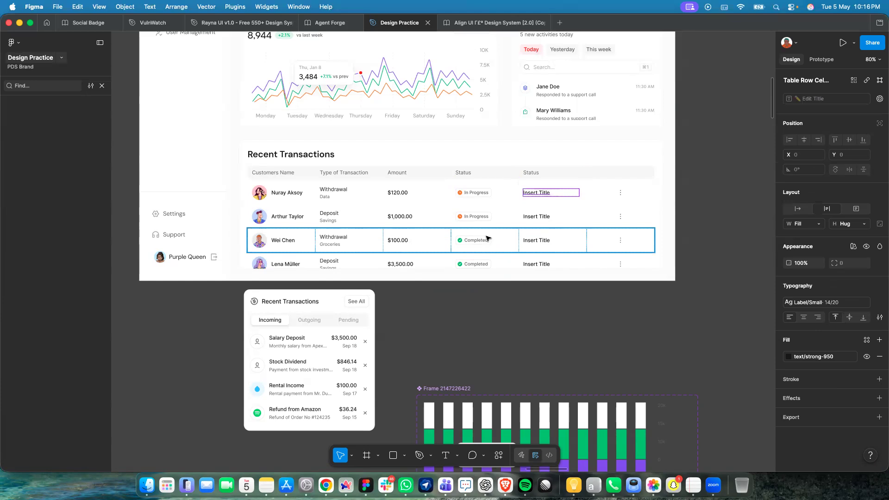
scroll(465, 246, down, 5)
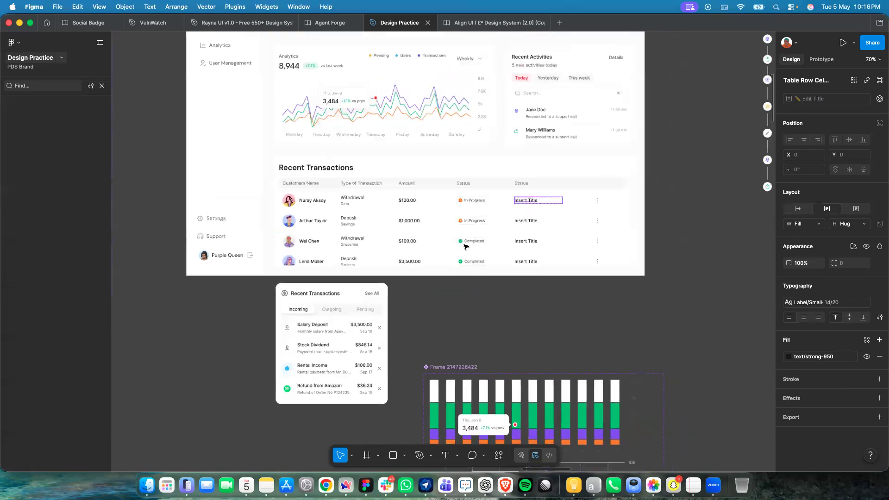
scroll(466, 246, down, 10)
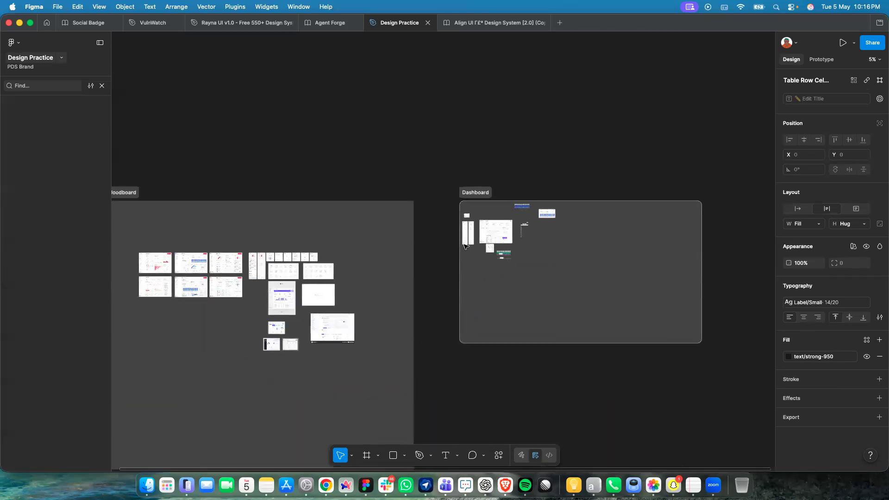
scroll(509, 259, left, 8)
scroll(557, 271, up, 10)
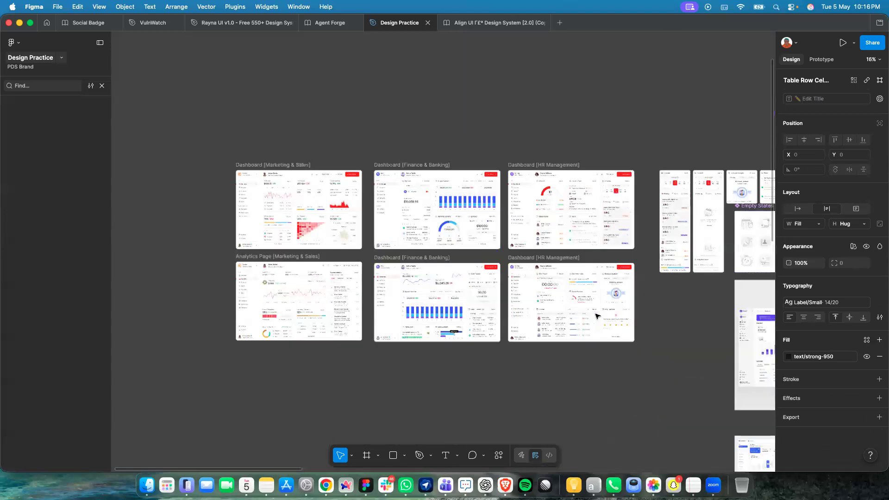
scroll(476, 338, up, 8)
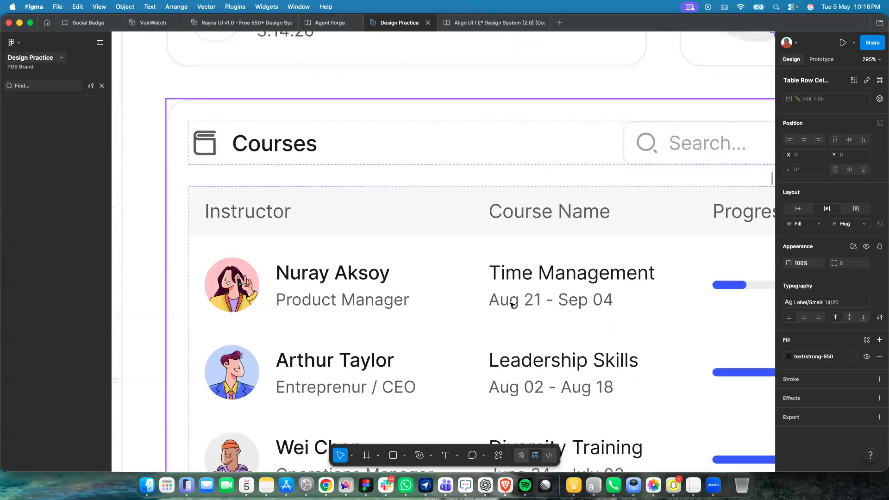
click(512, 304)
double_click(512, 305)
double_click(512, 304)
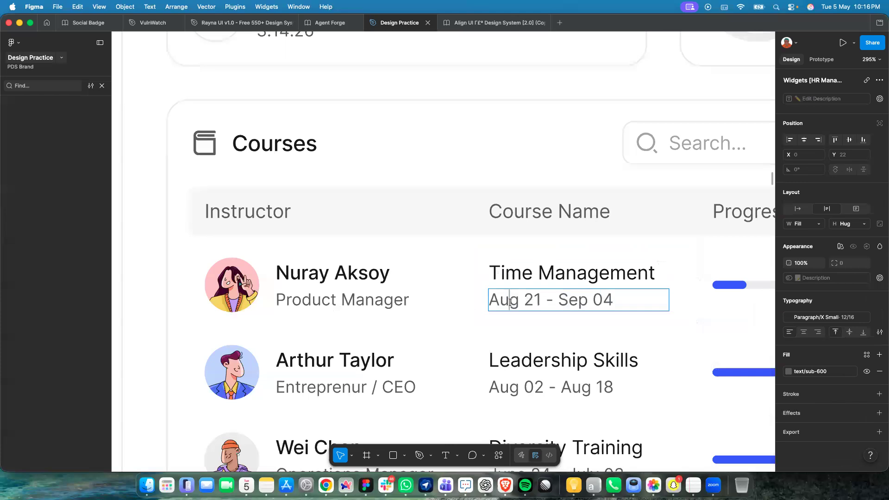
key(super+a)
key(super+c)
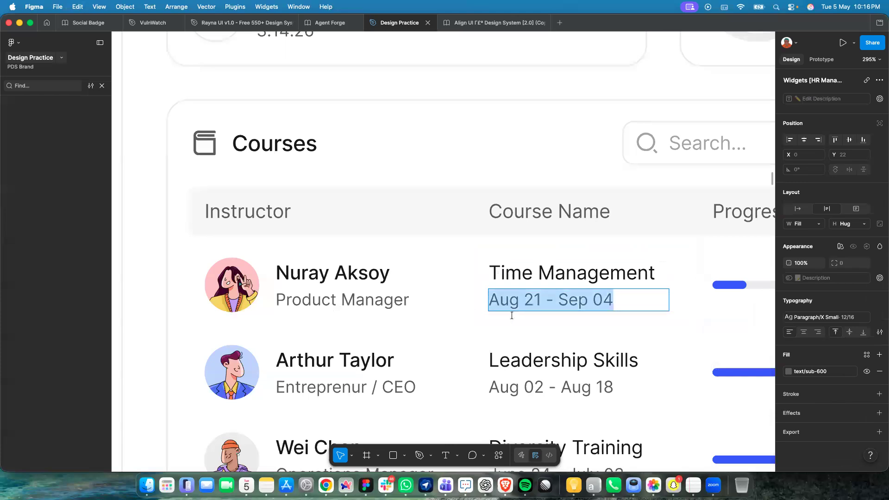
Paste the copied date range into the first transaction row's placeholder cell after the status badge and remove the leftover word "Insert".
scroll(512, 315, down, 15)
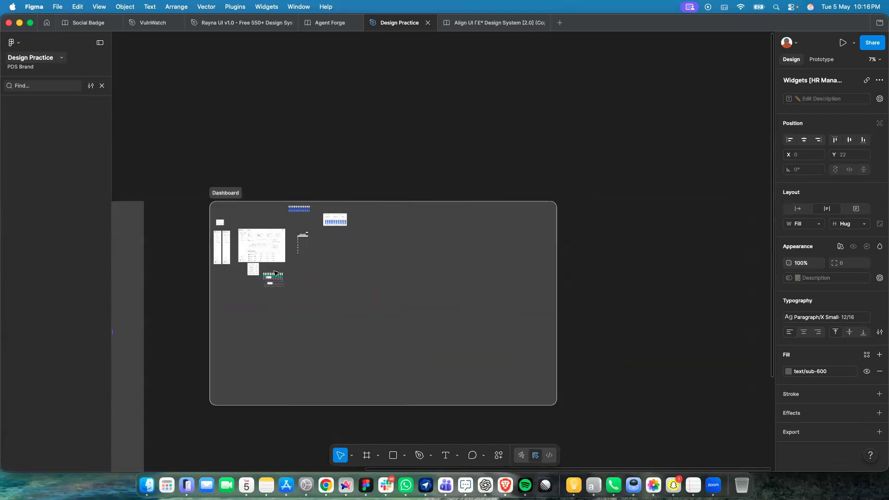
scroll(274, 273, up, 8)
scroll(293, 205, up, 5)
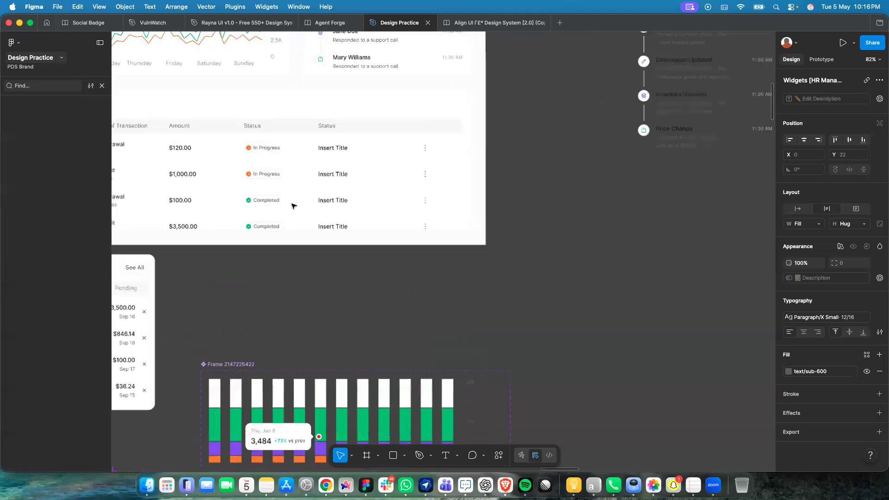
click(380, 181)
drag(387, 181, 481, 184)
key(super+v)
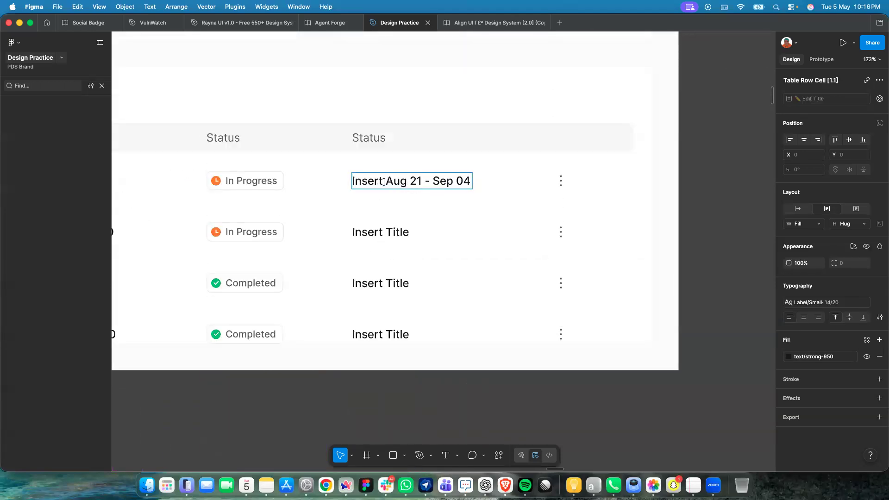
double_click(355, 181)
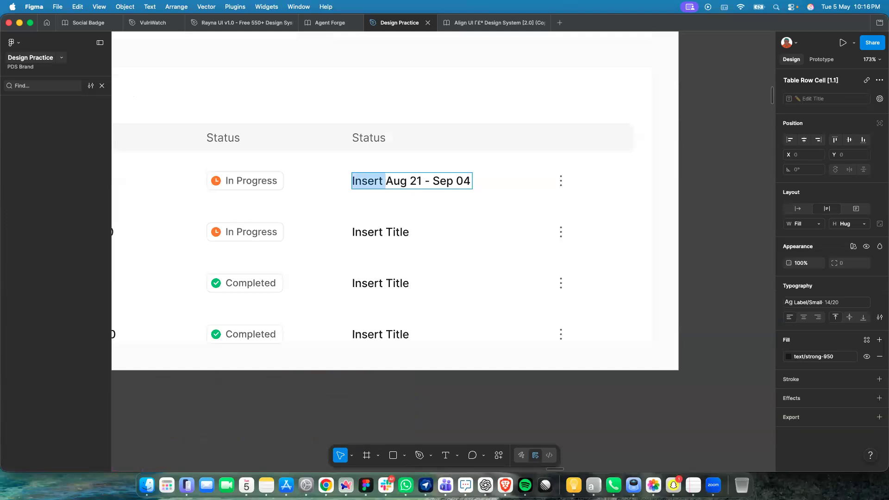
key(BackSpace)
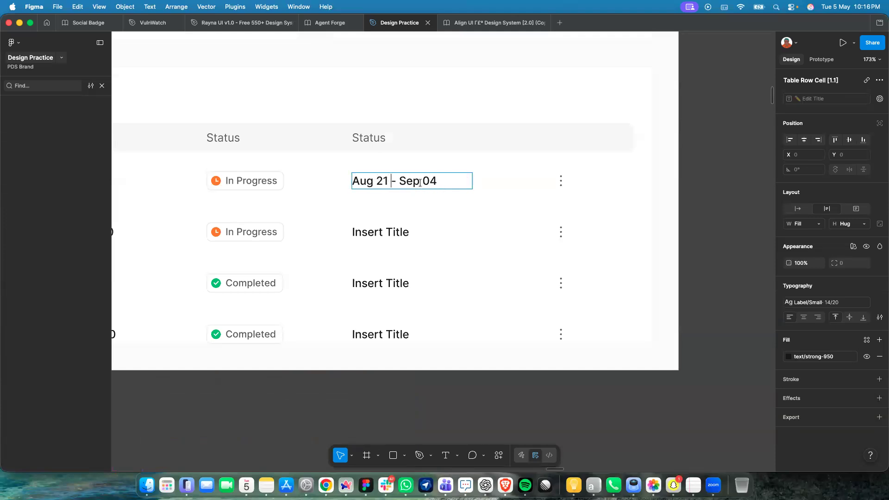
Replace the first row's date text in the last text column with "21 - 05 - 2026 / 11:53PM".
drag(392, 181, 443, 181)
click(444, 180)
shift+click(382, 180)
shift+click(389, 180)
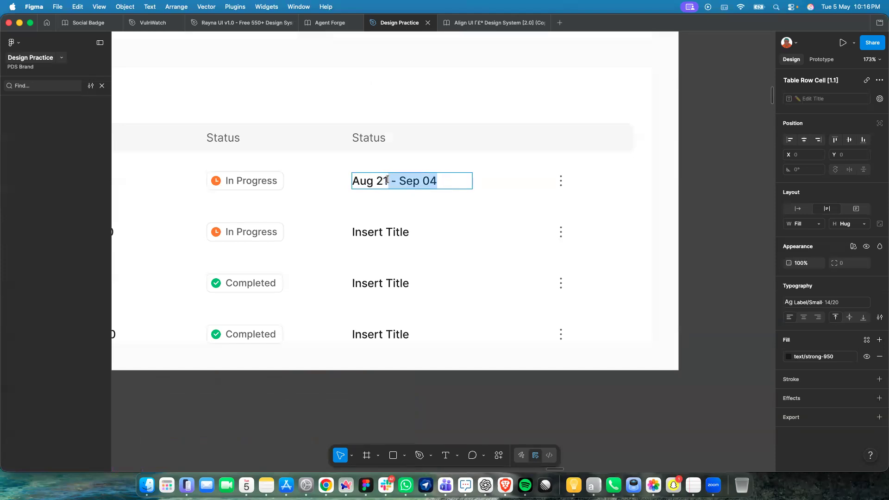
click(389, 180)
shift+click(364, 180)
key(super+a)
key(Caps_Lock)
text(21)
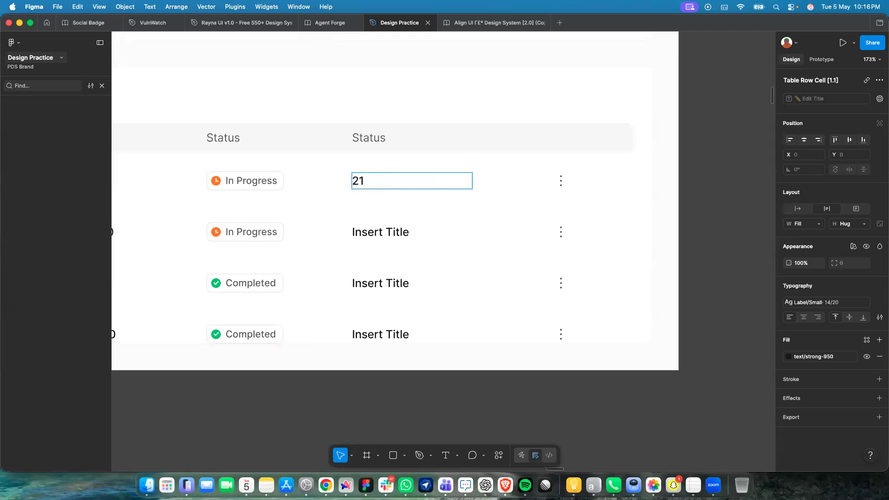
text( - 05 - 2026 / 11:53)
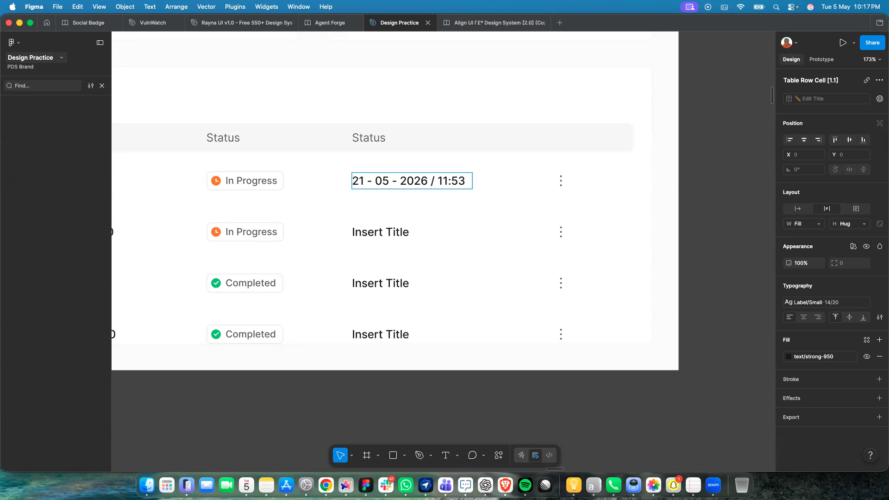
text( PM)
Shorten the first row's date to "21-05-26 / 11:53PM" by using a two-digit year and removing the spaces around the dashes.
click(397, 182)
key(BackSpace)
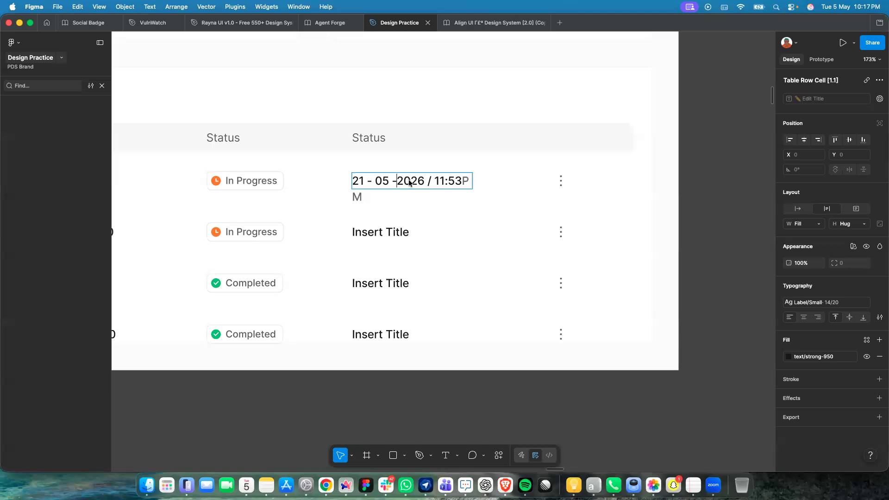
key(shift+Left)
key(shift+Left)
key(BackSpace)
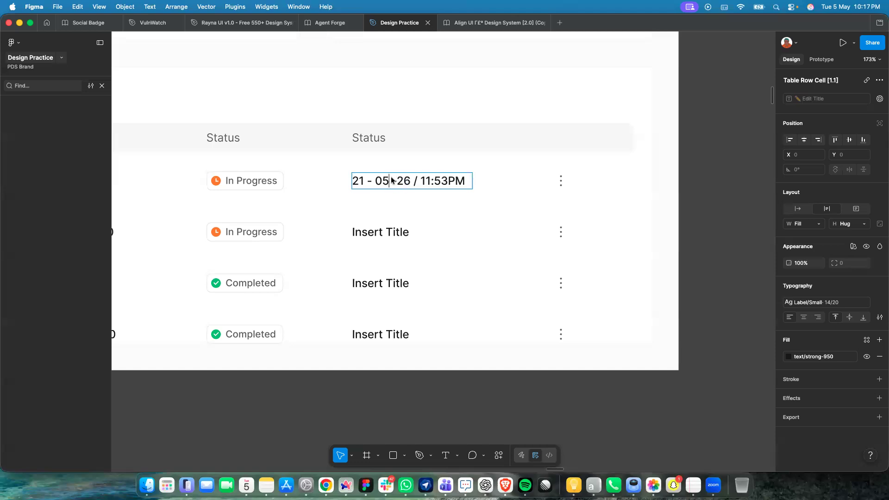
key(Delete)
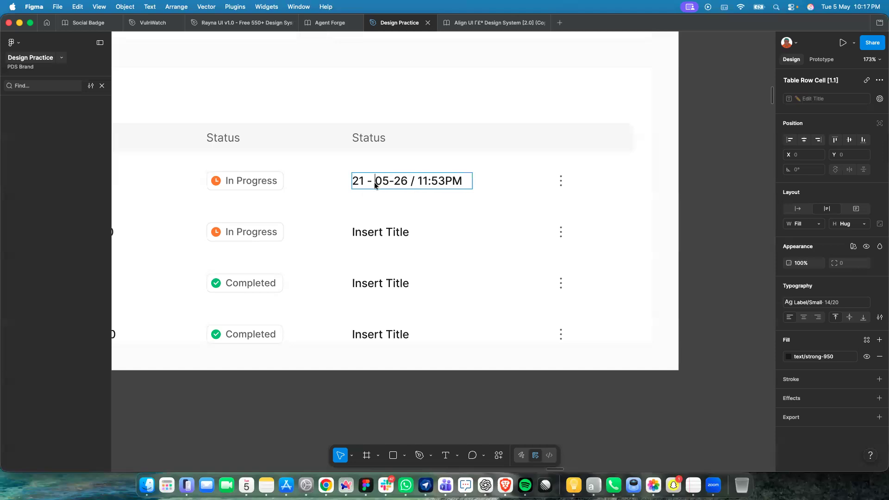
key(BackSpace)
key(BackSpace)
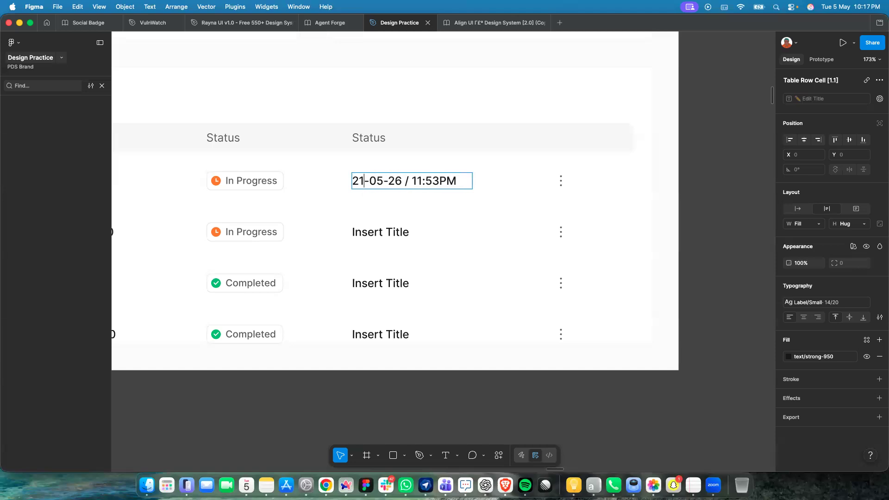
key(Escape)
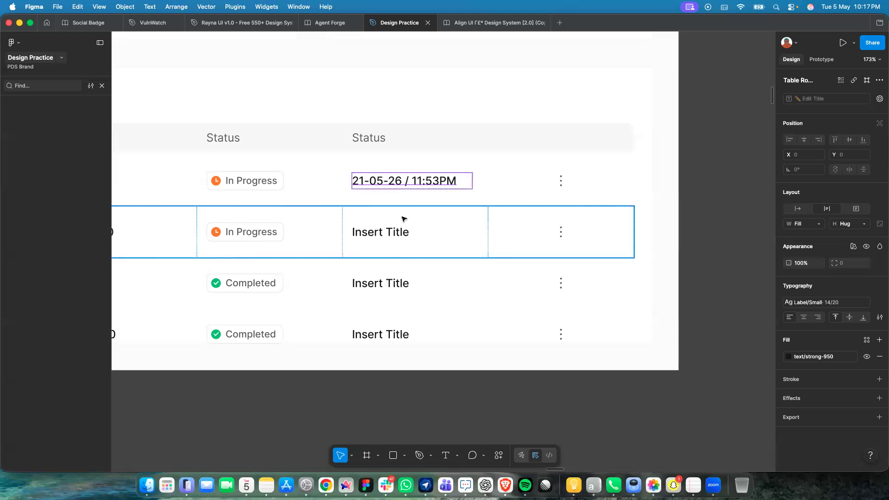
Fill the Insert Title cells of the second, third and fourth rows with "21-05-26 / 11:53PM".
double_click(426, 184)
click(415, 235)
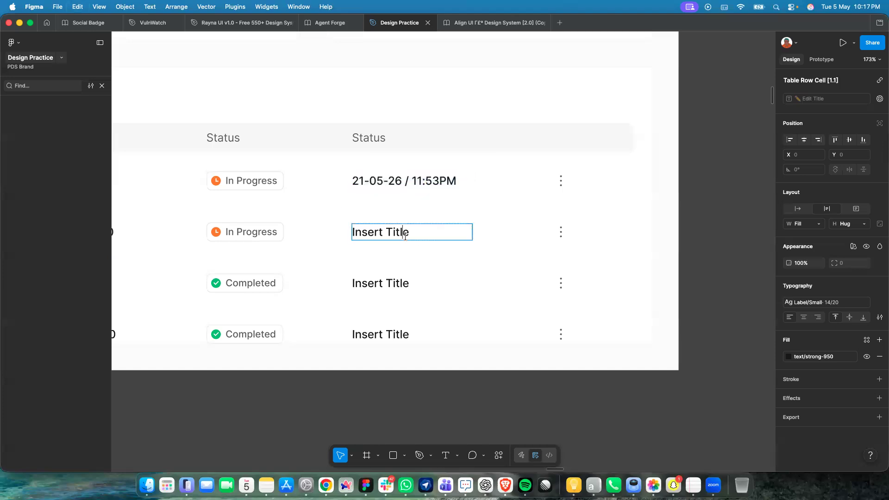
double_click(410, 234)
text(21-05-26 / 11:53PM)
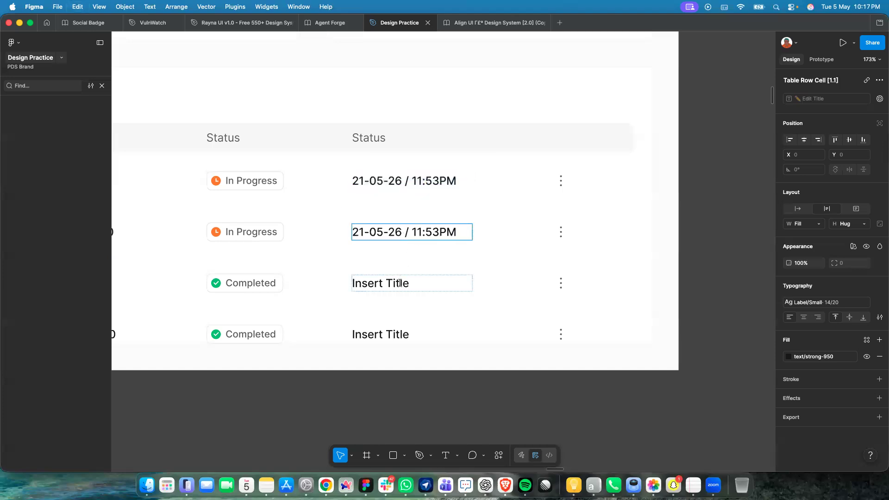
click(399, 283)
double_click(399, 283)
key(super+a)
text(21-05-26 / 11:53PM)
click(398, 335)
double_click(397, 334)
key(super+a)
text(21-05-26 / 11:53PM)
key(Escape)
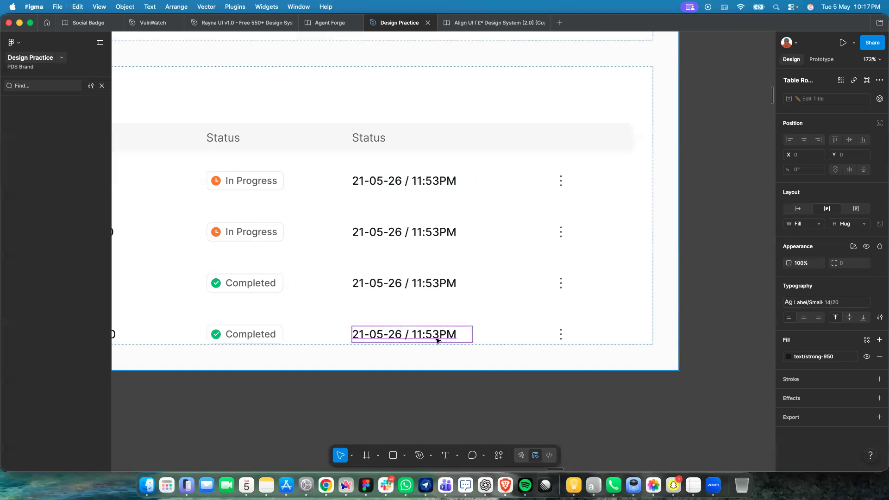
Delete the loose Recent Transactions card below the dashboard and move the chart component frame beneath the sidebar components.
scroll(431, 231, down, 5)
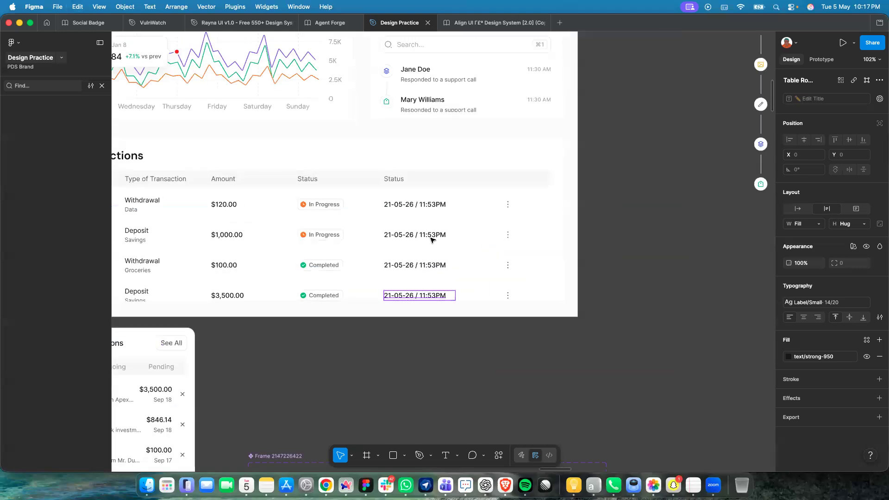
scroll(350, 288, down, 5)
click(302, 322)
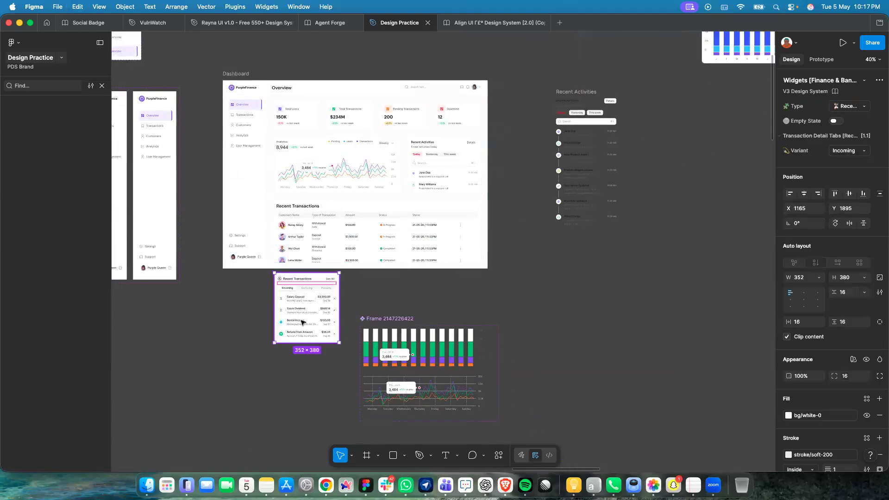
key(Delete)
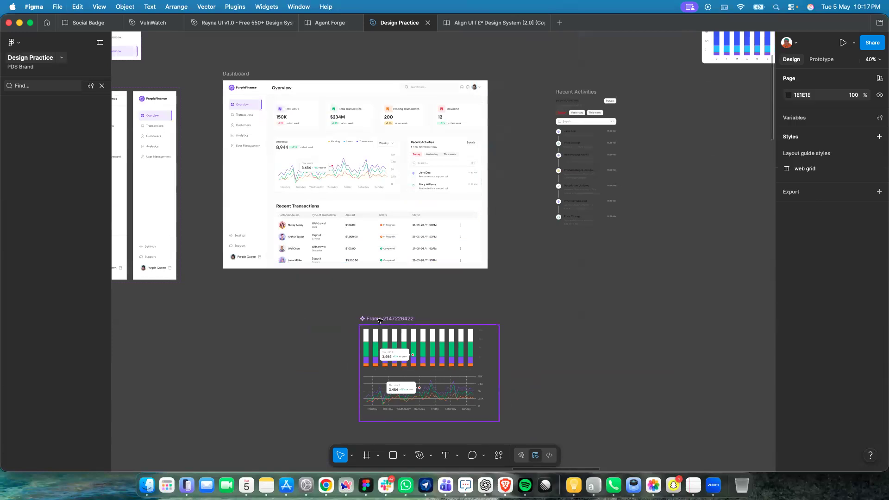
scroll(379, 321, down, 5)
drag(383, 321, 228, 307)
Delete the leftover Recent Activities frame, the Finance & Banking widget and the blue stacked bar chart around the dashboard.
click(483, 192)
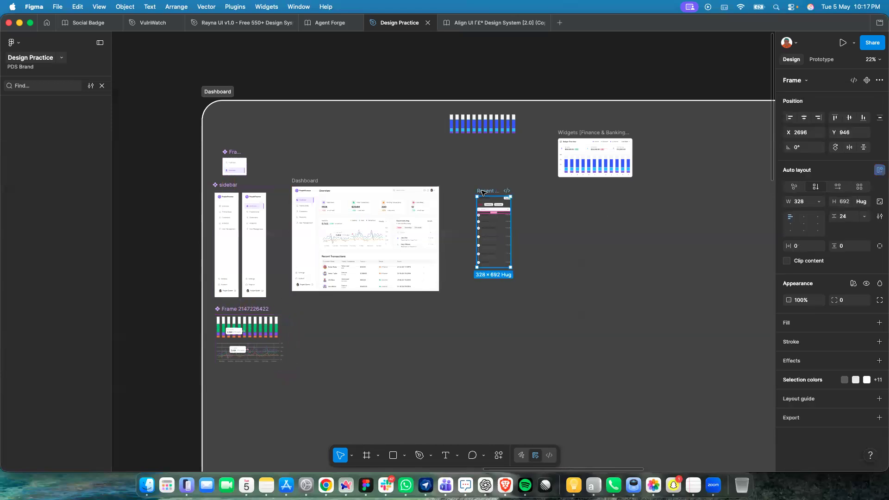
key(Delete)
click(602, 139)
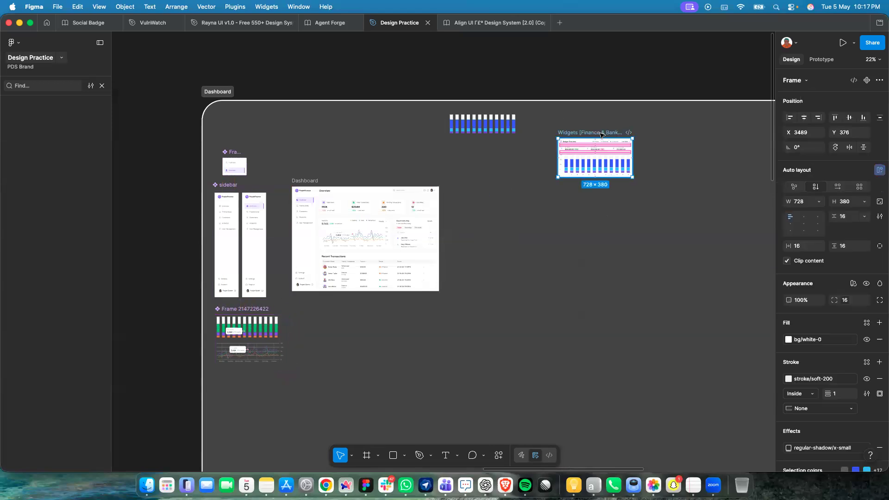
key(Delete)
click(482, 126)
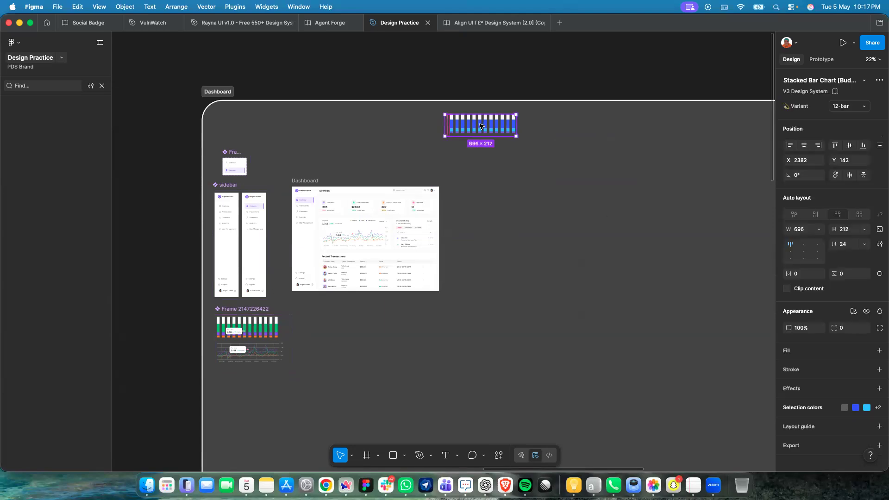
key(Delete)
Move the Dashboard frame away from the sidebar components to about X 1396, Y 928.
click(305, 182)
drag(305, 182, 334, 196)
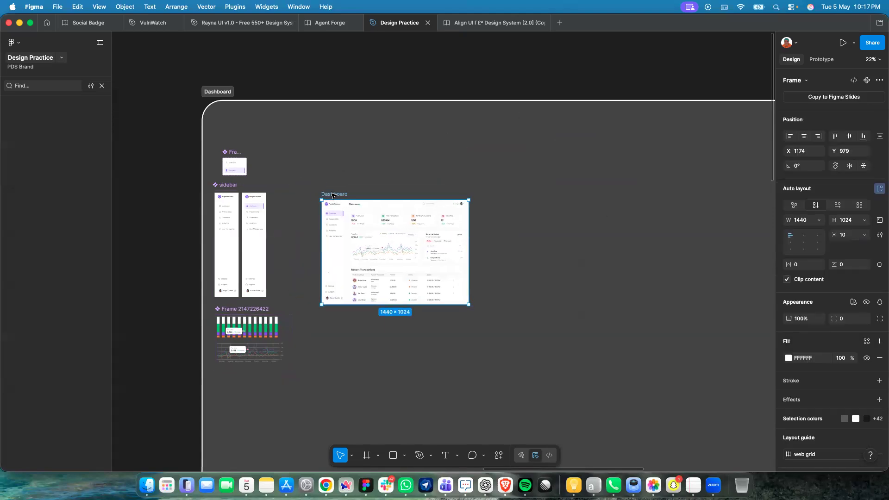
drag(391, 275, 414, 270)
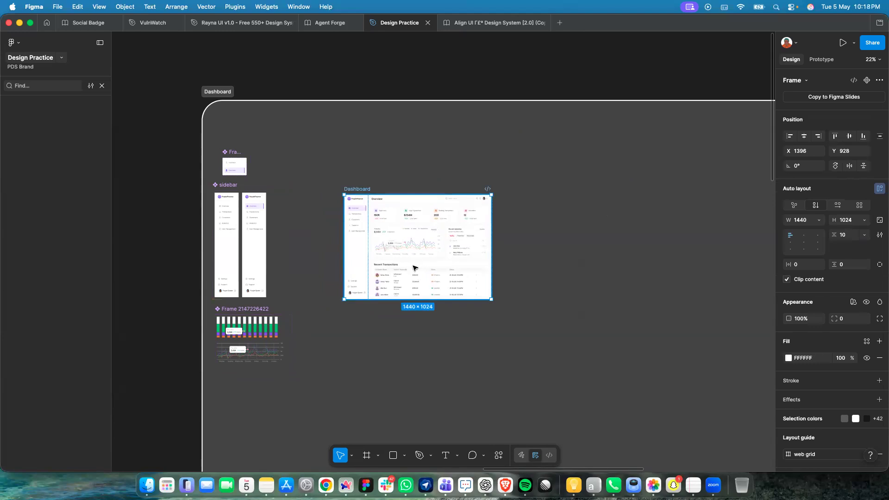
scroll(415, 270, up, 10)
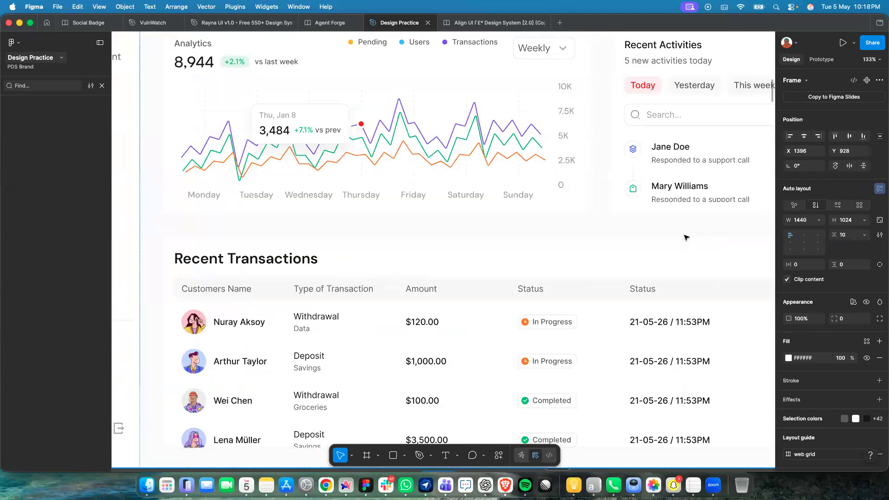
scroll(686, 238, down, 3)
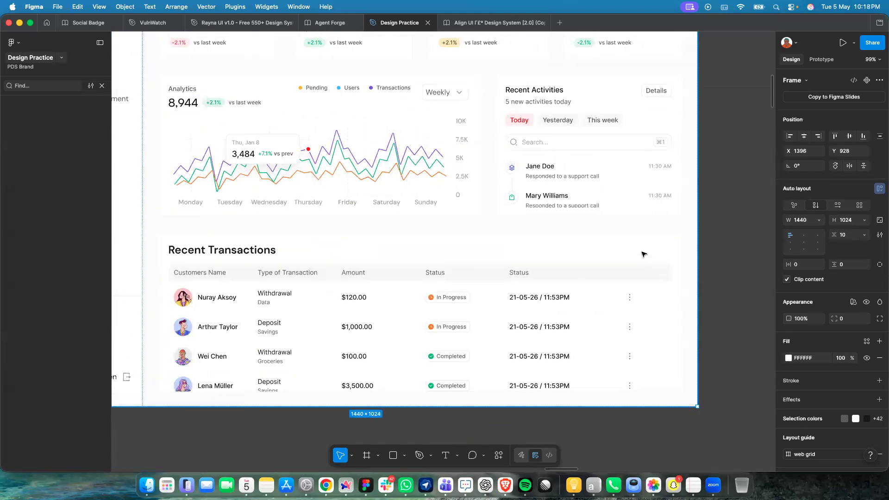
scroll(628, 253, up, 1)
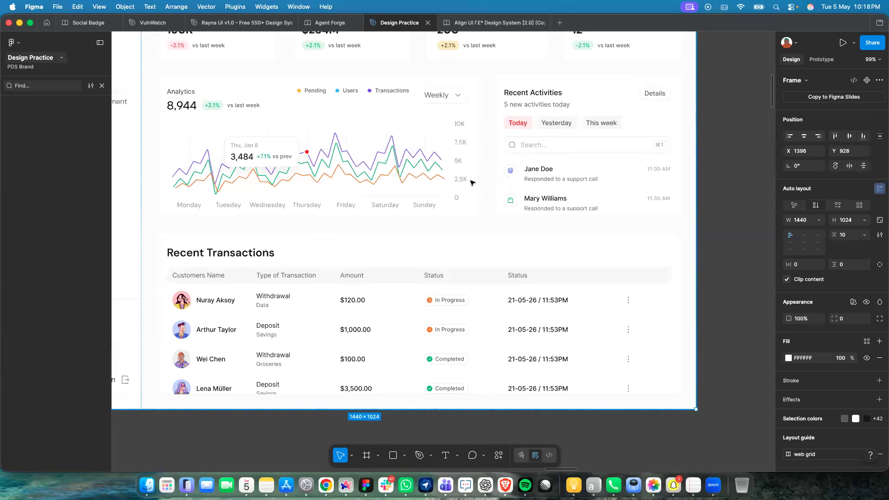
Replace the Analytics title in the chart card with a copy of the Recent Transactions heading.
key(shift+a)
scroll(509, 121, down, 3)
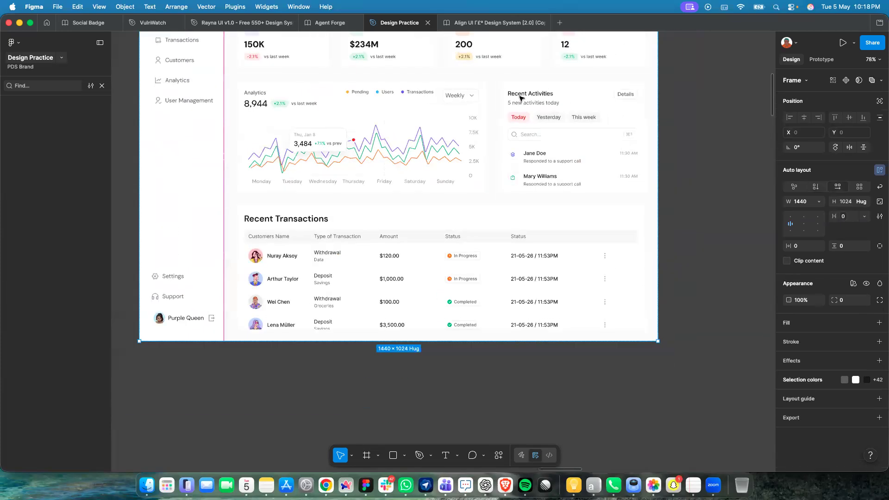
scroll(504, 138, up, 3)
scroll(304, 254, down, 3)
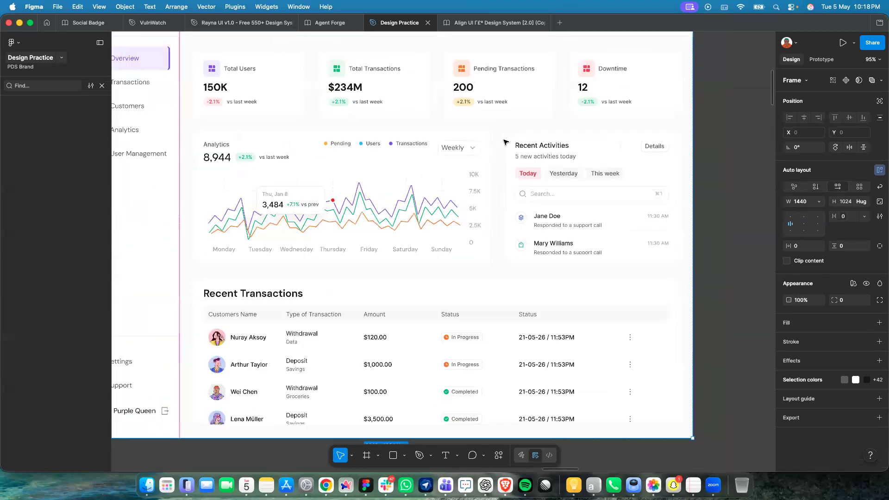
click(299, 273)
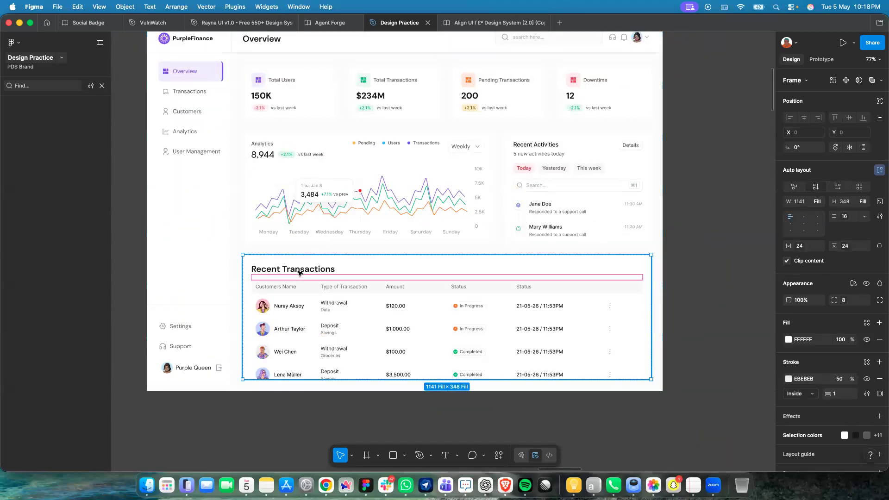
click(299, 274)
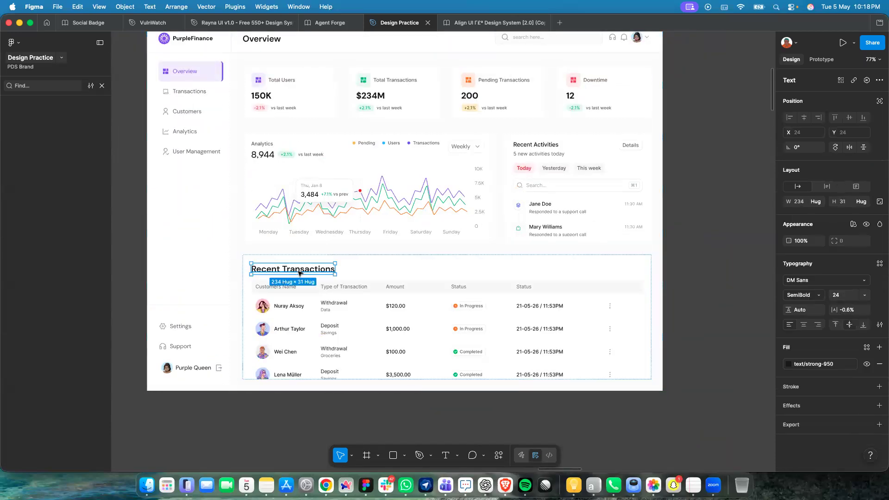
click(265, 148)
click(265, 148)
click(265, 148)
right_click(265, 147)
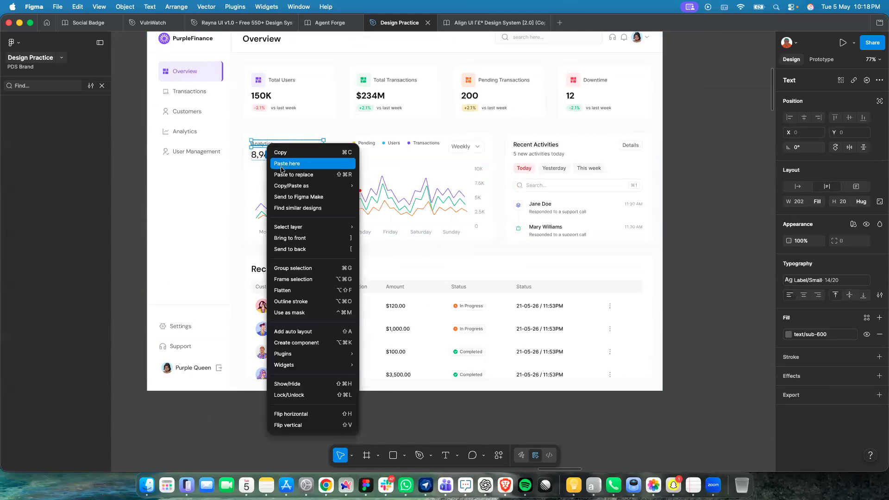
click(282, 172)
Change the pasted heading text in the chart card to "Activities".
double_click(278, 146)
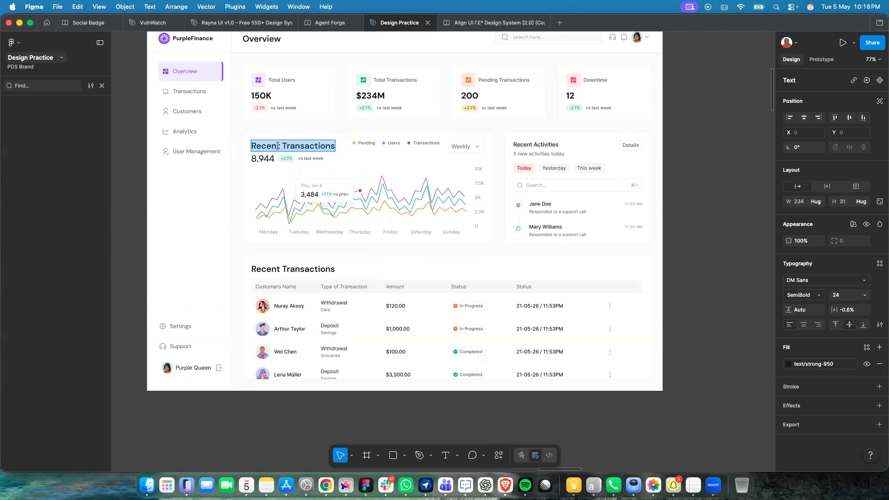
text(A)
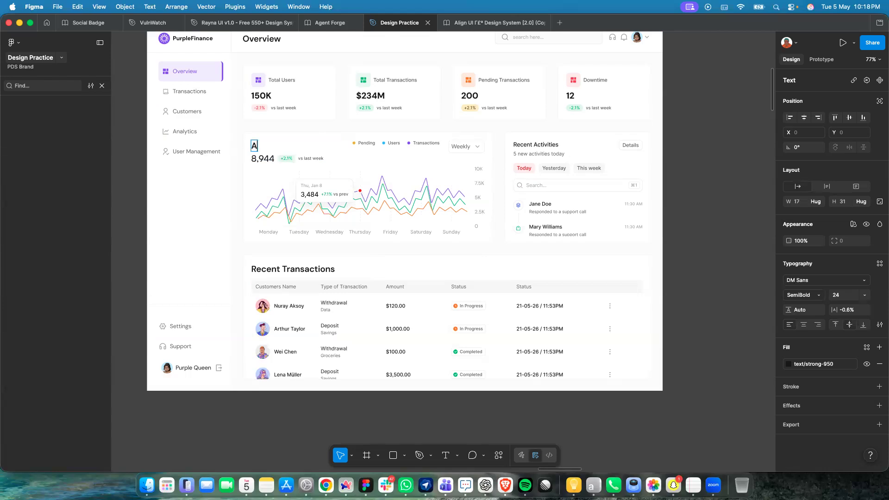
text(ctivities)
key(Escape)
key(Escape)
key(Escape)
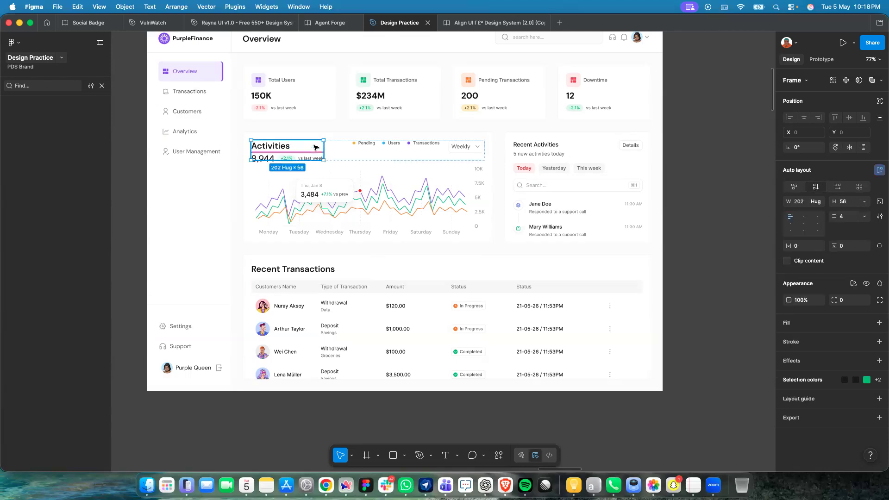
Set the height of the frame holding the Activities heading and its total to Hug contents.
scroll(349, 161, up, 5)
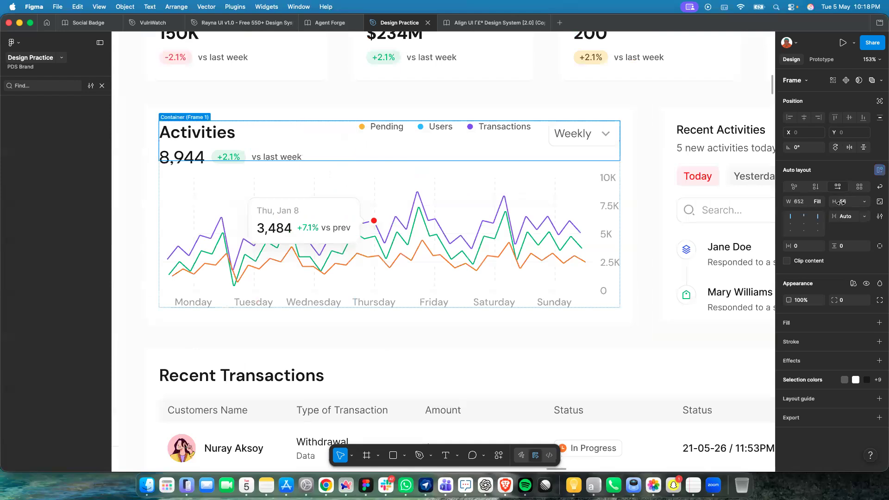
click(252, 156)
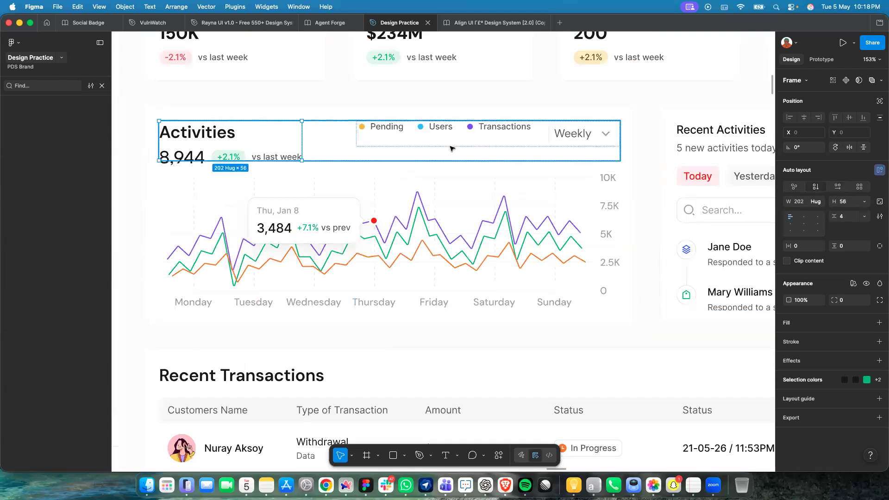
click(863, 203)
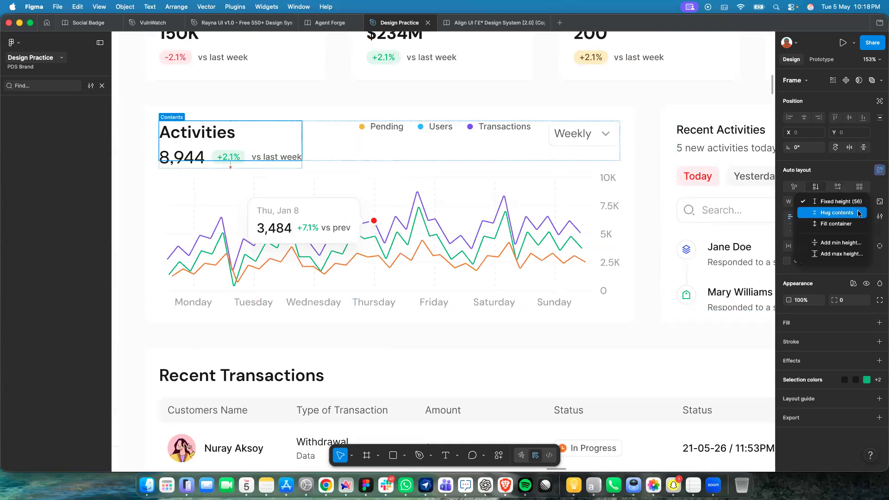
click(844, 212)
ctrl+scroll(513, 230, down, 5)
ctrl+scroll(649, 278, up, 3)
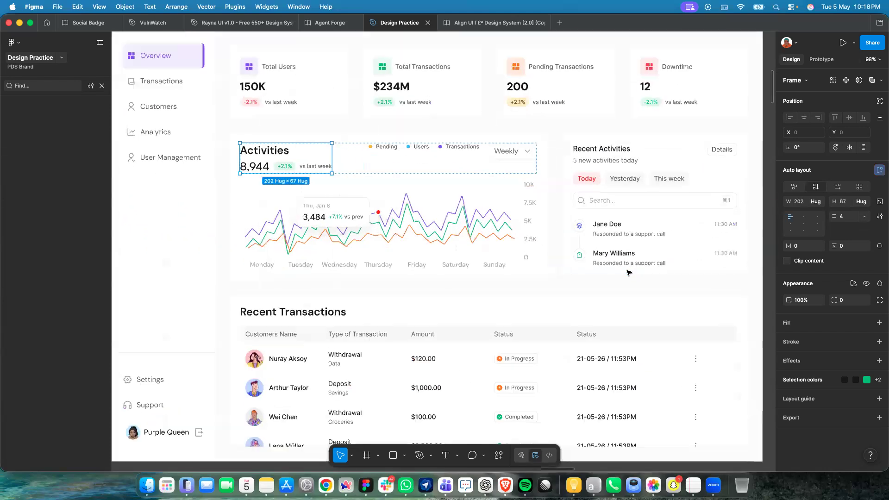
Set the Recent Activities card's height to Fill container so it matches the neighbouring chart card.
click(629, 273)
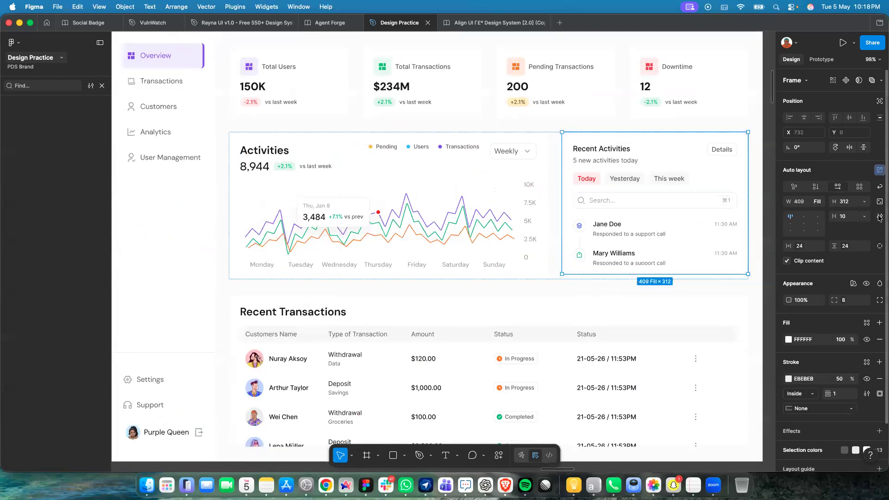
click(864, 203)
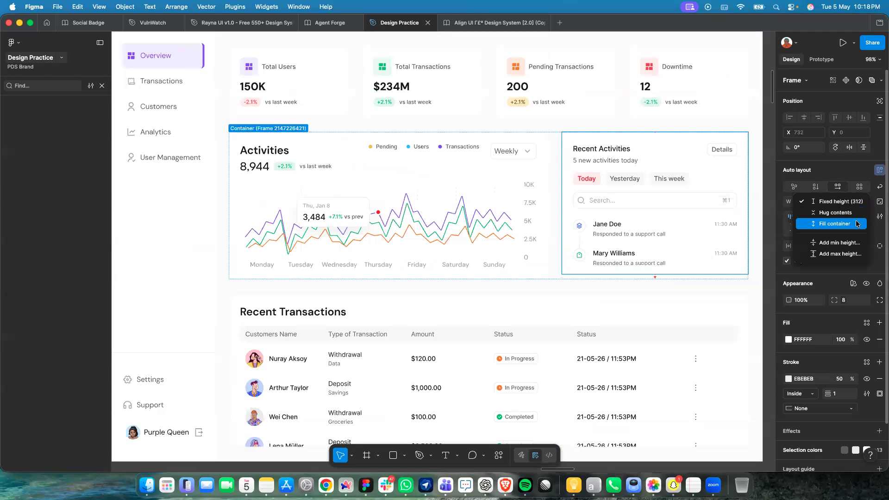
click(858, 224)
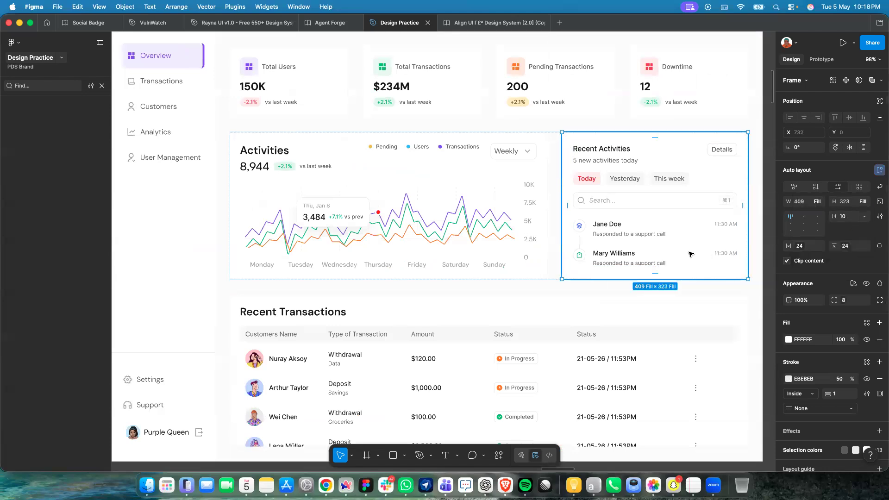
scroll(691, 254, right, 1)
click(235, 159)
click(239, 161)
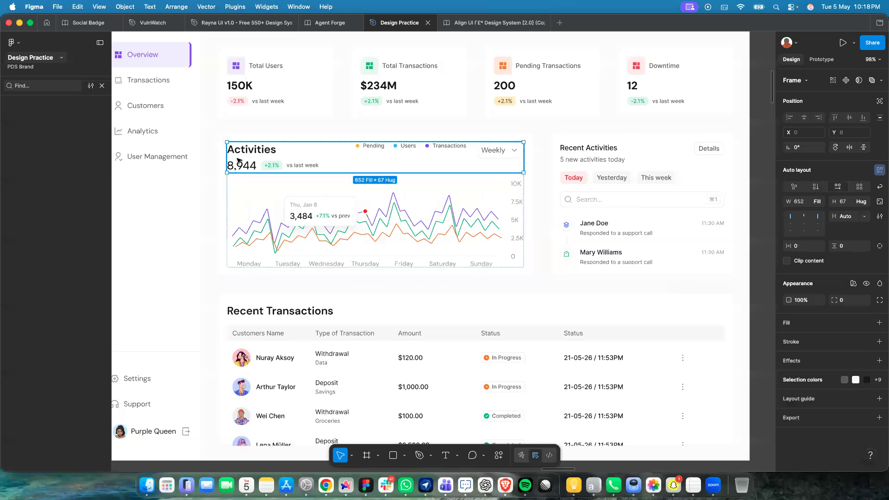
Replace the Recent Activities title with the copied Recent Transactions heading.
click(602, 149)
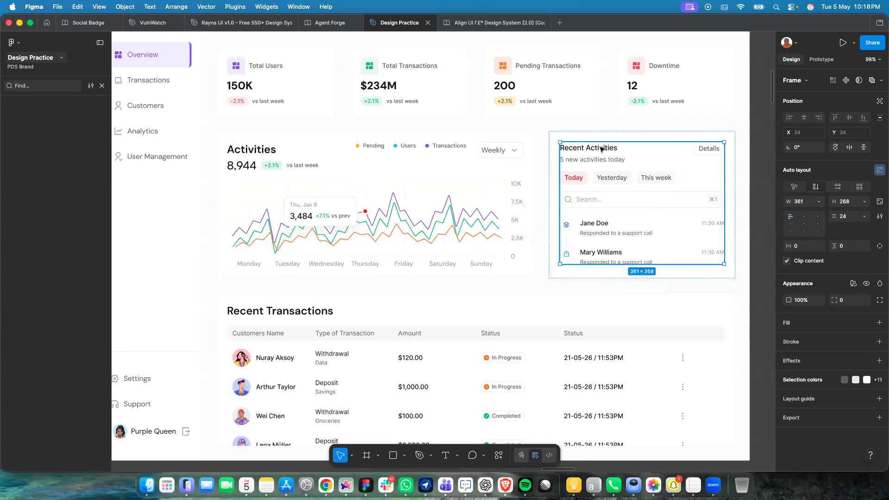
click(601, 149)
click(601, 149)
right_click(601, 149)
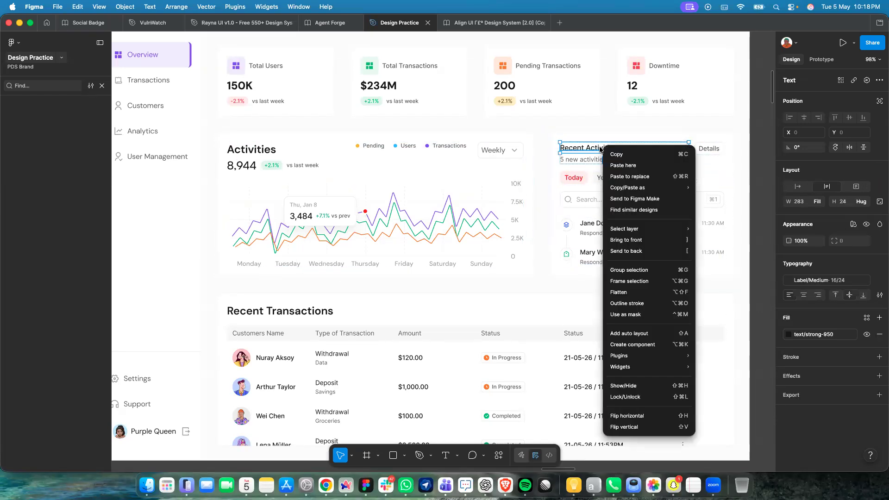
click(621, 177)
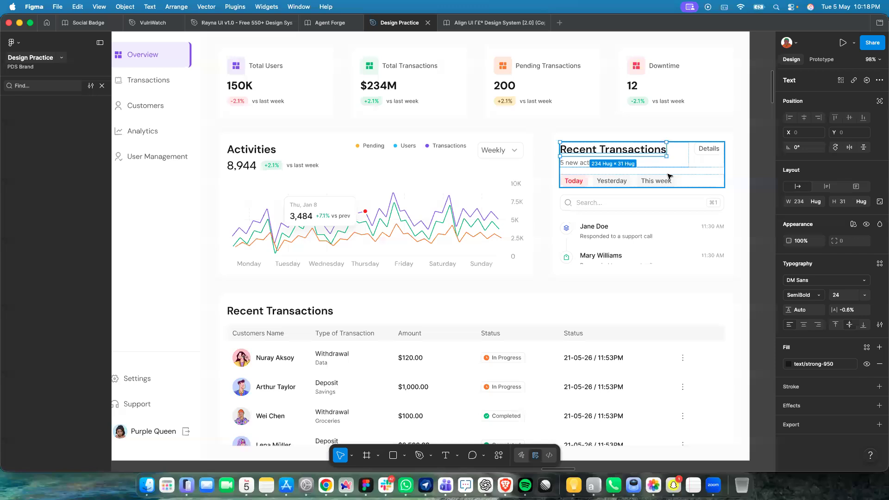
Change the pasted heading in the activities card to read "Recent Activities".
double_click(638, 145)
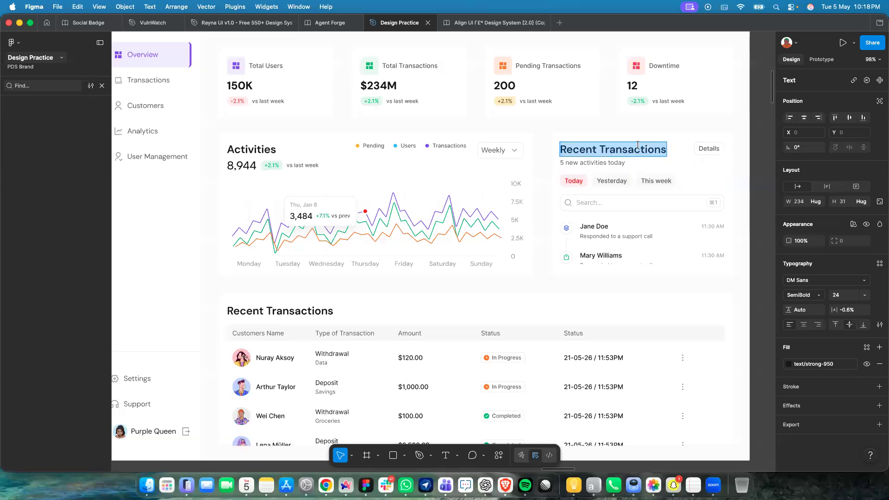
click(600, 150)
drag(600, 150, 705, 157)
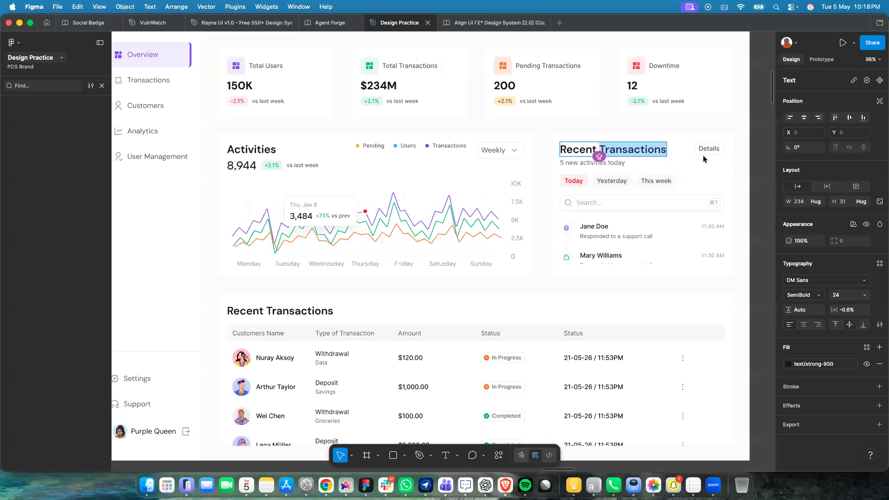
text(A)
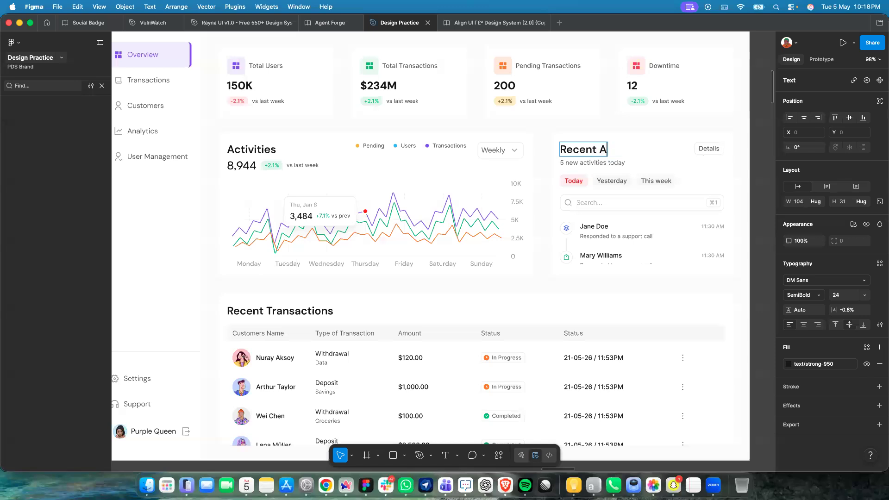
text(ctivities)
Copy the Details button from the Recent Activities card into the Recent Transactions card, directly below its heading.
click(707, 148)
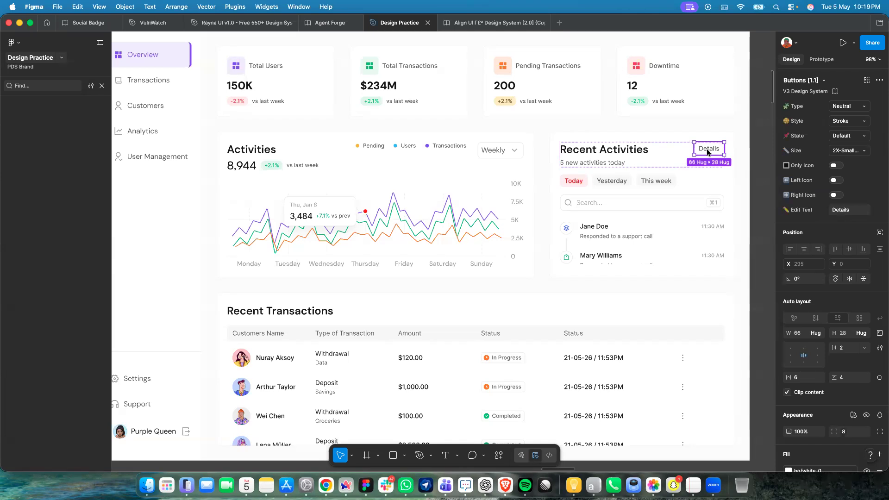
click(368, 317)
key(super+v)
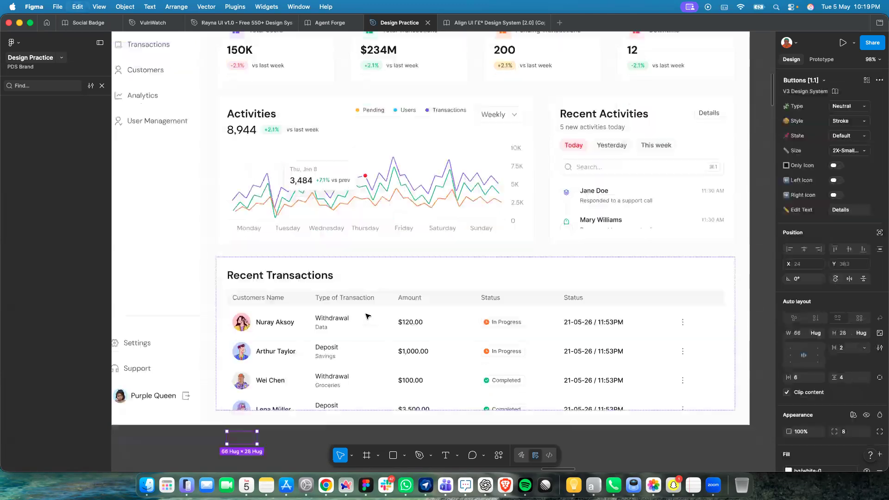
key(Up)
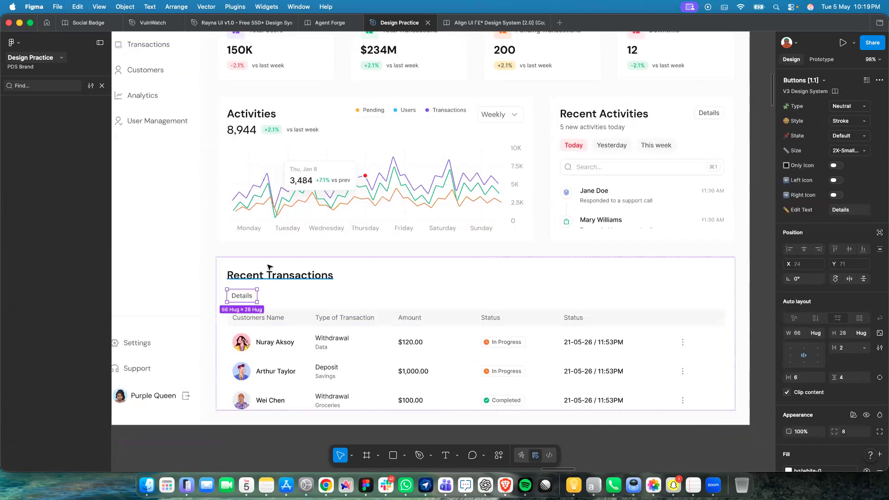
Wrap the Recent Transactions heading and its Details button in a horizontal auto layout frame.
shift+click(300, 278)
key(shift+a)
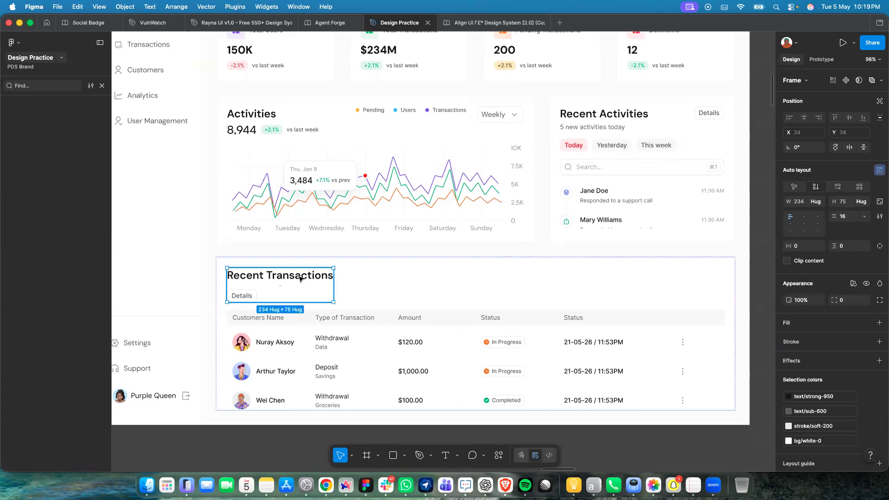
click(838, 187)
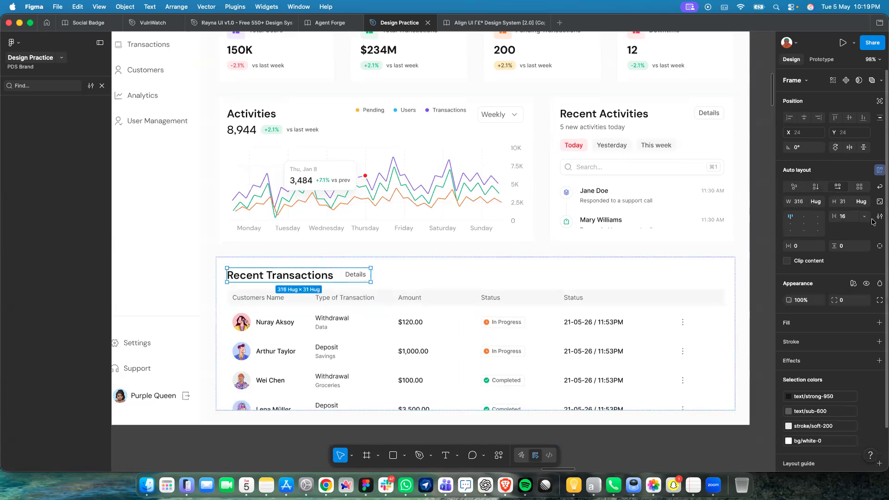
Give the new heading frame an Auto gap, Fill container width and vertically centred alignment.
click(864, 216)
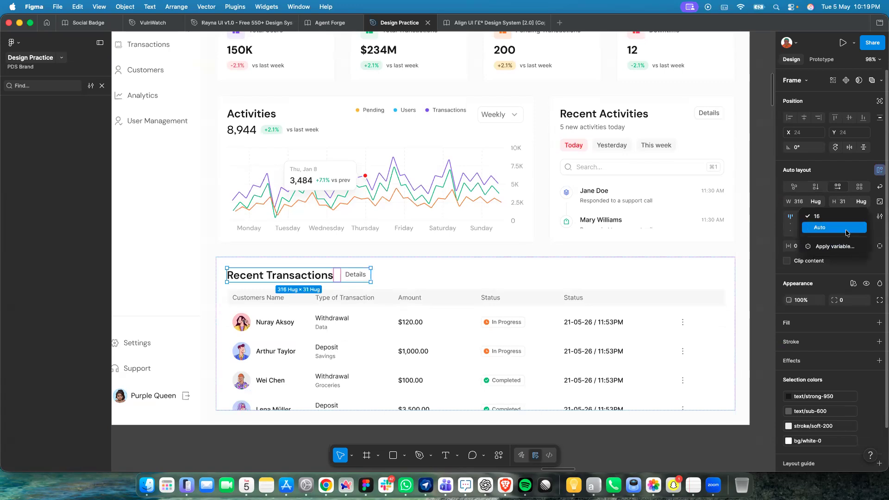
click(848, 228)
click(818, 202)
click(791, 224)
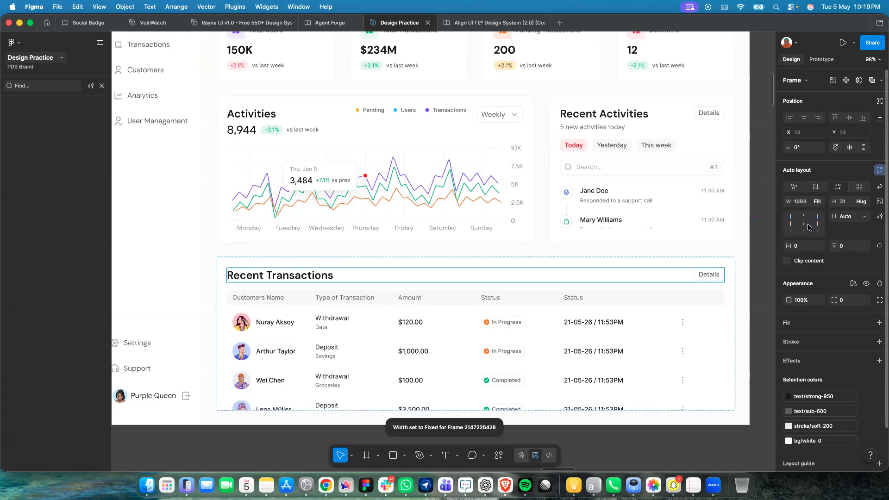
Change the Details button label in the Recent Transactions card to "View All".
click(713, 276)
double_click(712, 277)
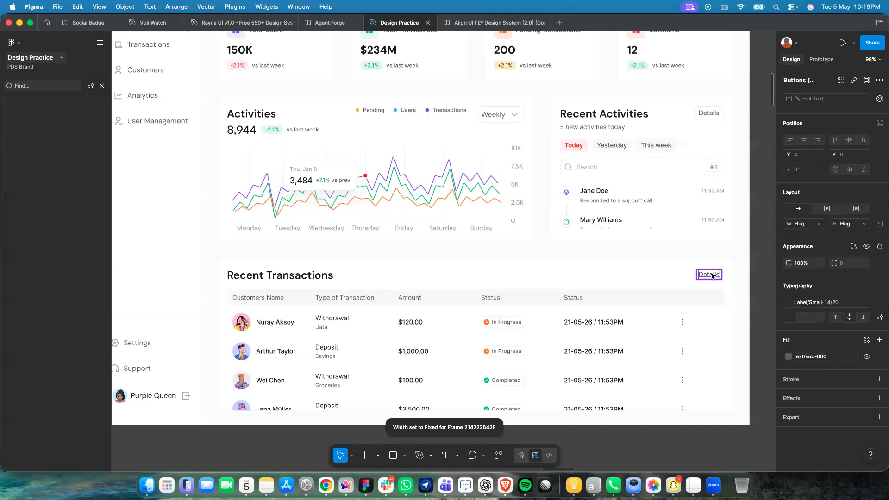
double_click(712, 276)
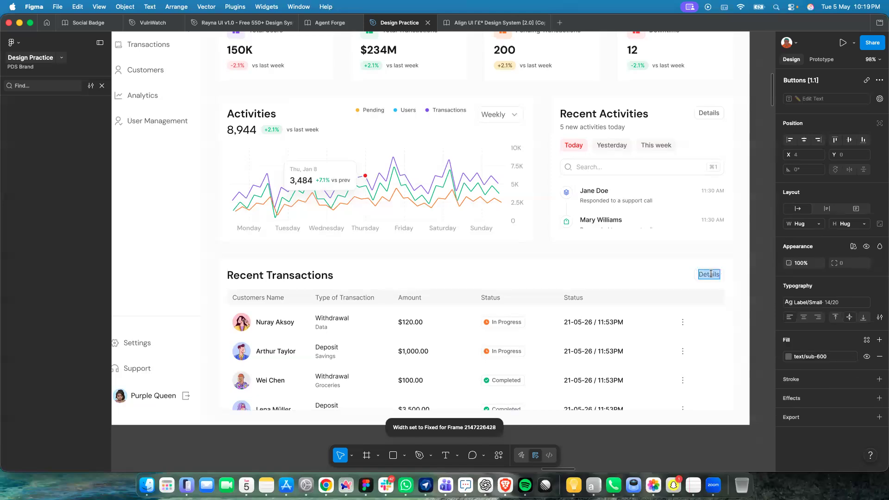
text(View a)
key(BackSpace)
text(All)
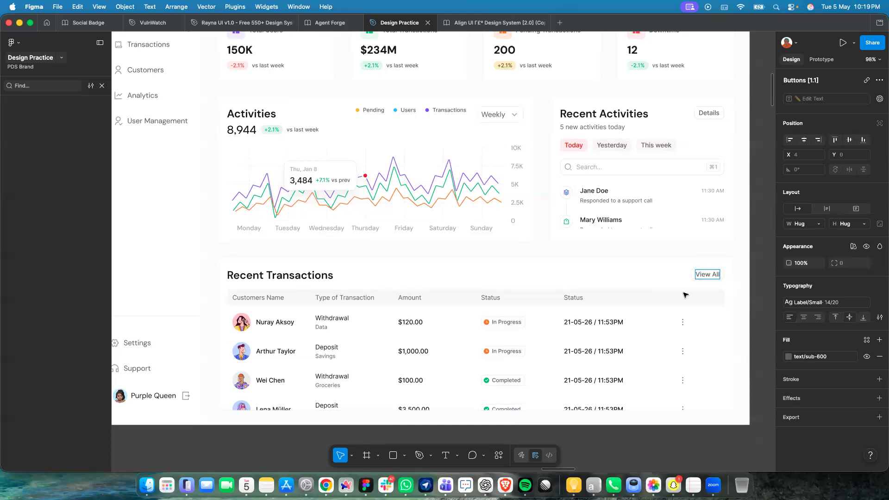
key(Escape)
scroll(659, 282, down, 5)
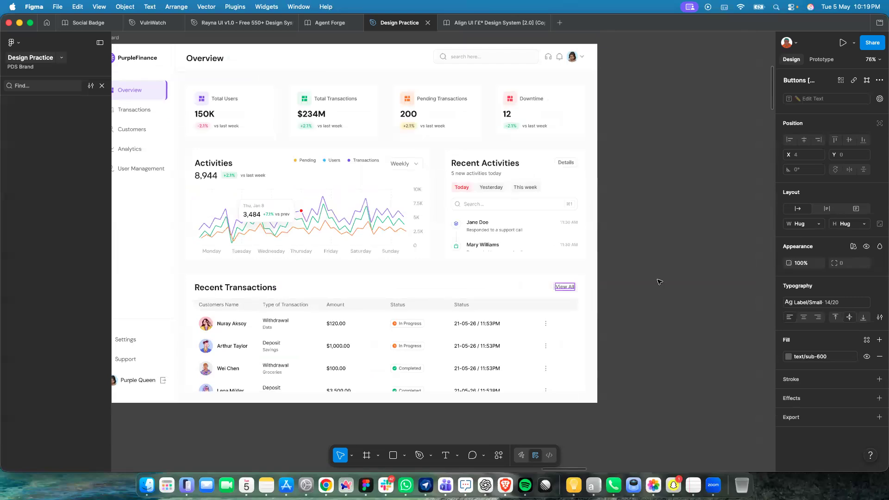
click(606, 319)
scroll(587, 320, left, 5)
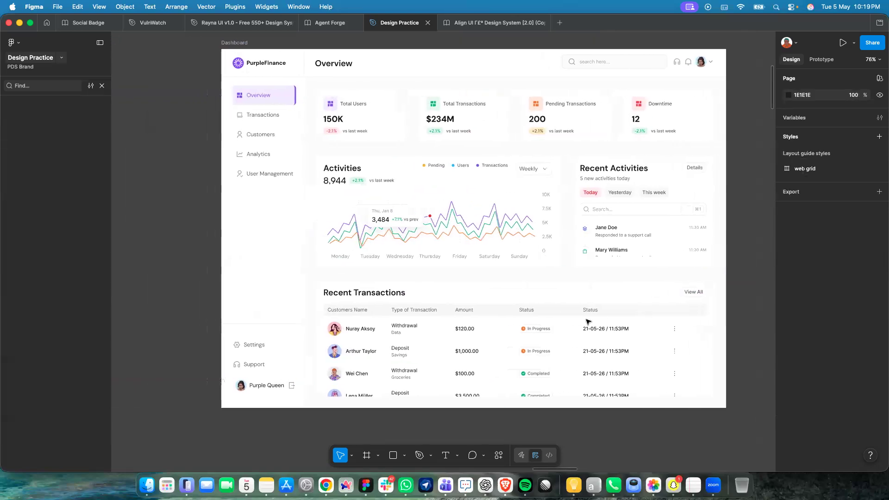
Examine the Details button's fill, stroke and effect properties in the Recent Activities card, and look over the whole dashboard.
click(703, 167)
double_click(703, 166)
double_click(703, 166)
double_click(702, 165)
double_click(704, 167)
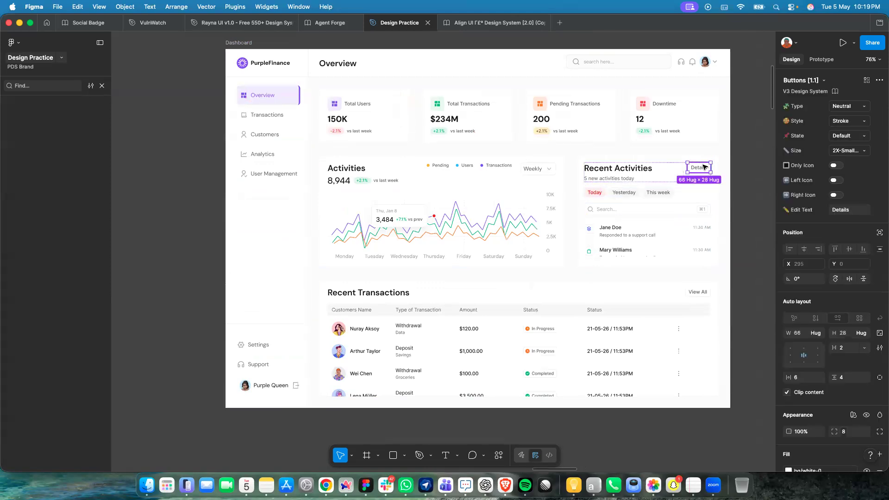
scroll(827, 290, down, 5)
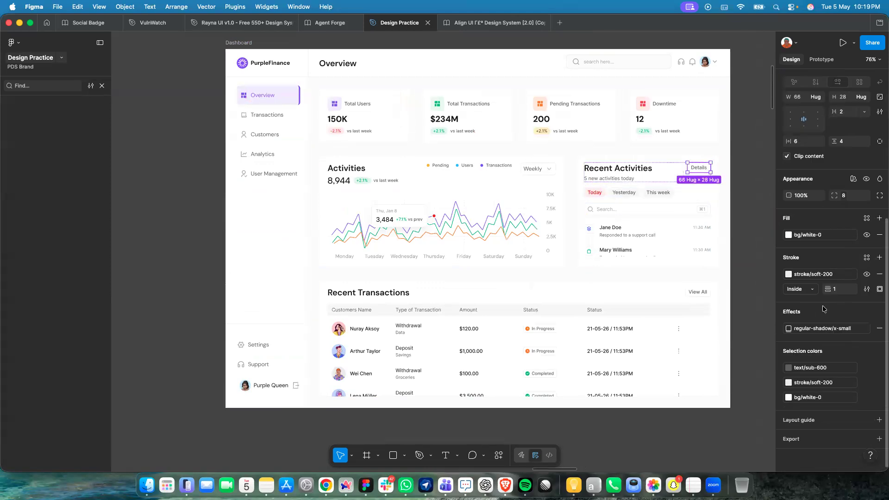
click(709, 302)
scroll(709, 308, down, 2)
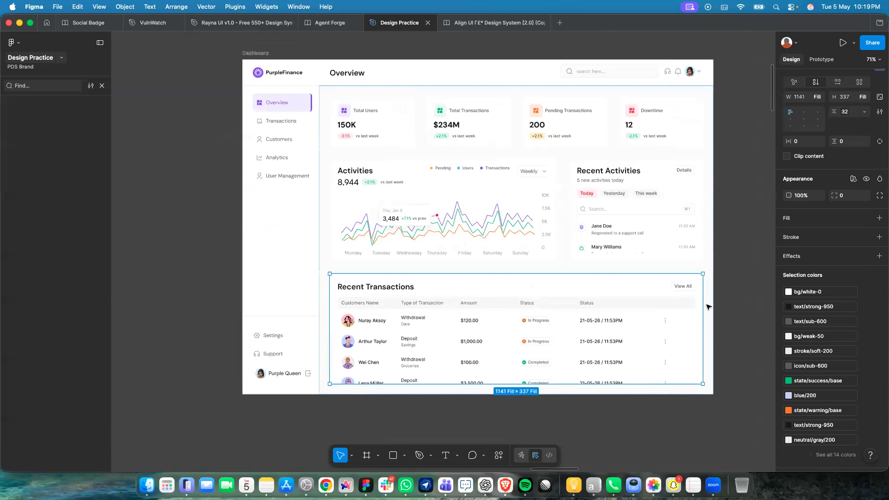
scroll(710, 309, right, 5)
click(711, 310)
scroll(646, 312, down, 5)
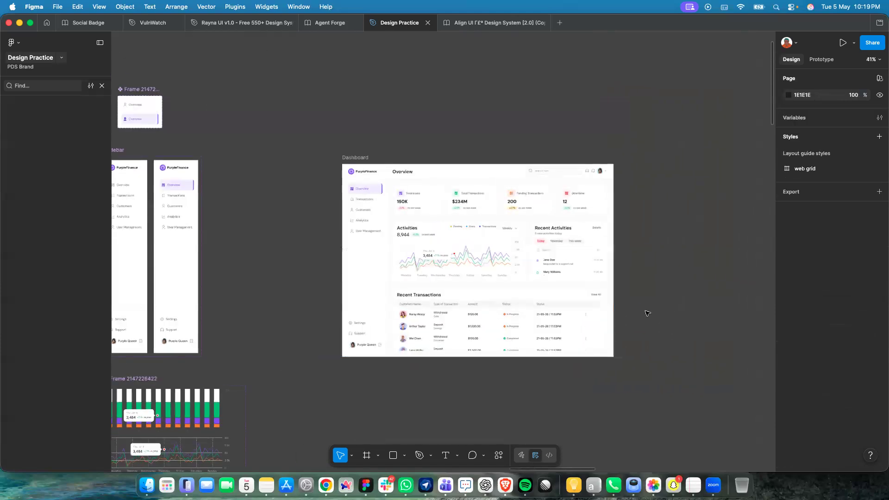
scroll(607, 316, up, 5)
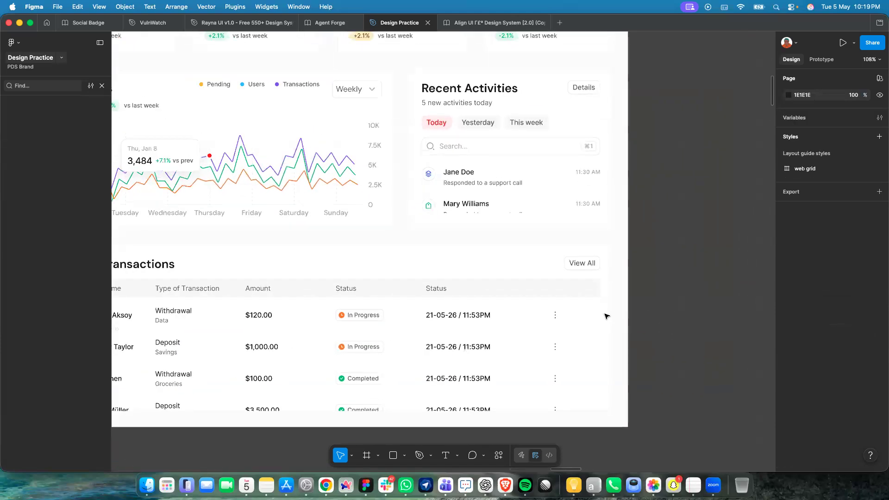
Copy the Browser mockup frame from the reference screens and place the copy beside the Dashboard frame, with their top edges level.
scroll(607, 316, down, 5)
scroll(607, 316, up, 5)
scroll(607, 317, down, 10)
scroll(604, 316, left, 5)
scroll(602, 102, right, 5)
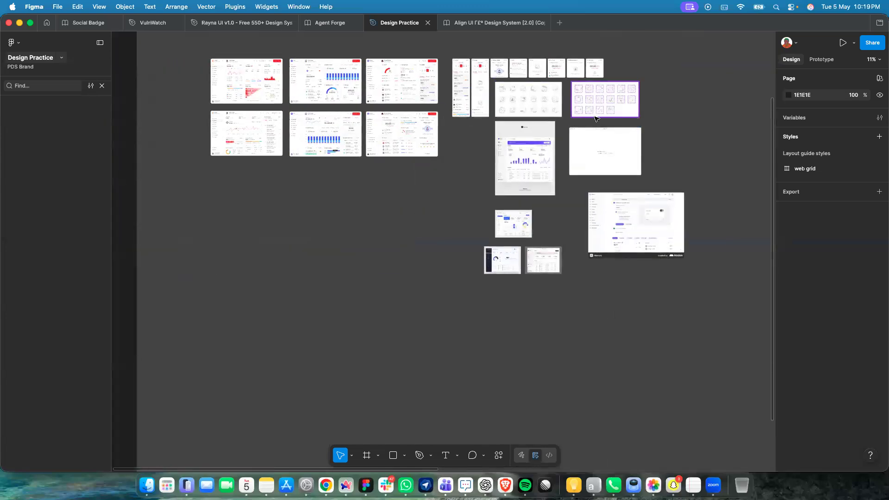
scroll(441, 202, up, 2)
click(399, 169)
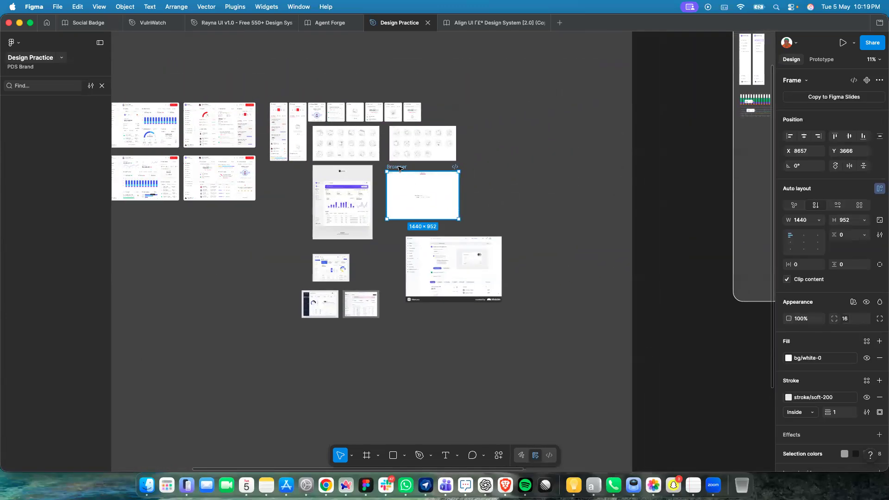
scroll(400, 169, right, 10)
scroll(461, 118, up, 5)
click(460, 118)
key(super+v)
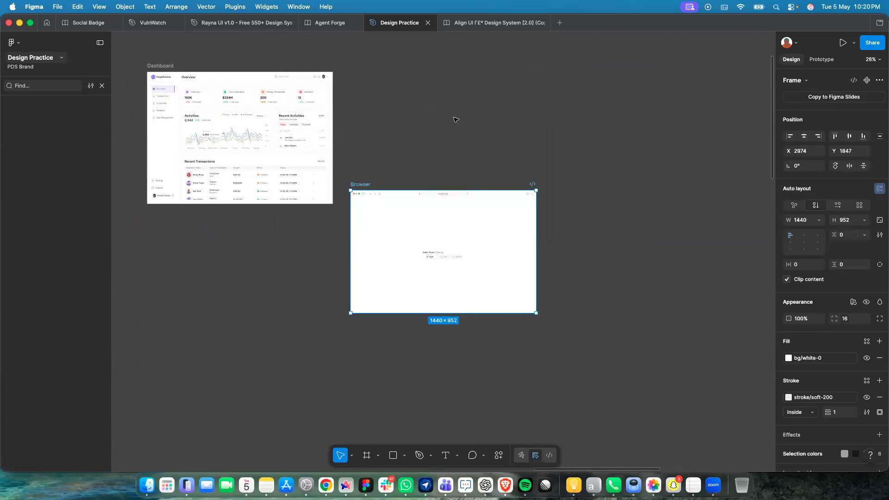
drag(434, 254, 433, 113)
scroll(432, 113, up, 5)
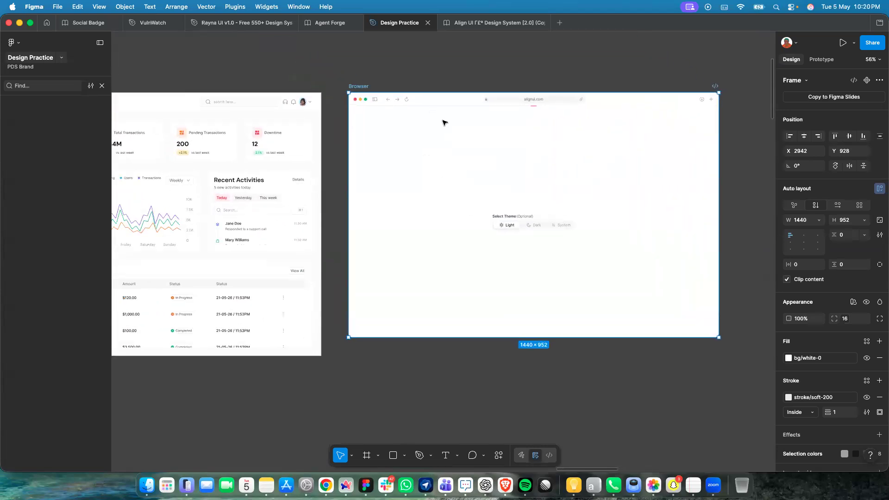
Replace the content area inside the Browser mockup with a copy of the Dashboard frame.
double_click(488, 181)
scroll(488, 181, left, 5)
click(320, 223)
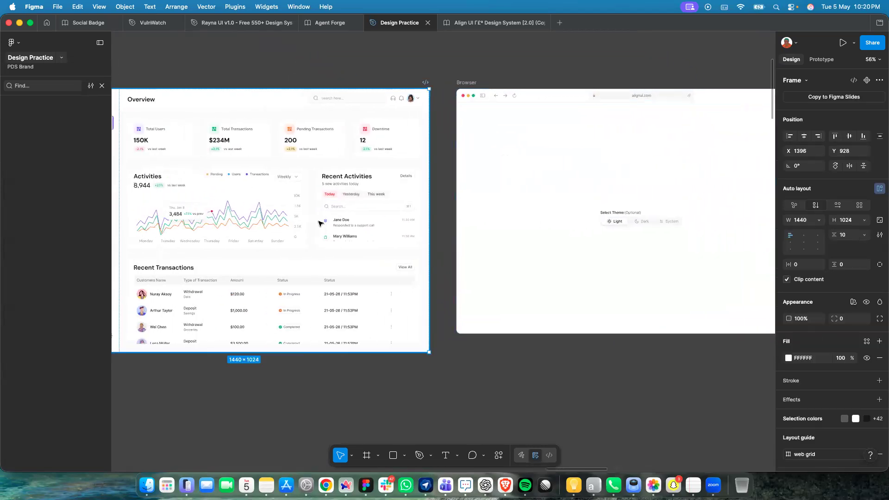
scroll(353, 252, left, 5)
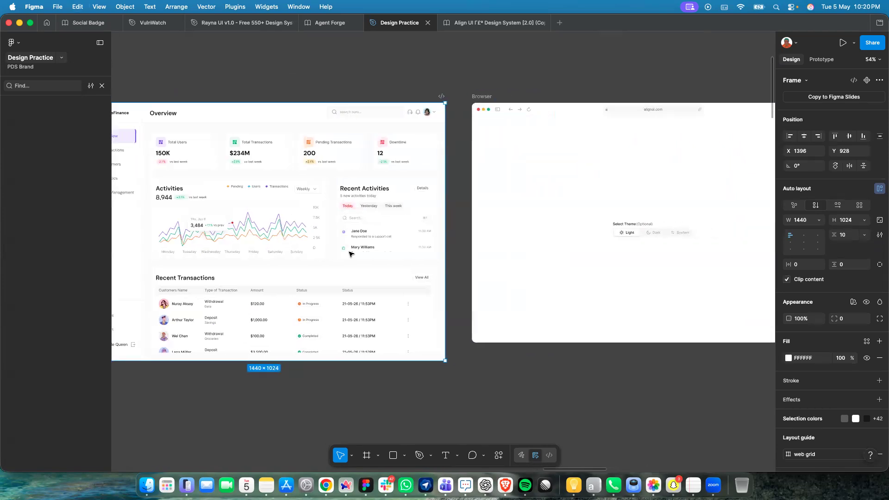
scroll(352, 252, right, 5)
click(403, 226)
right_click(403, 227)
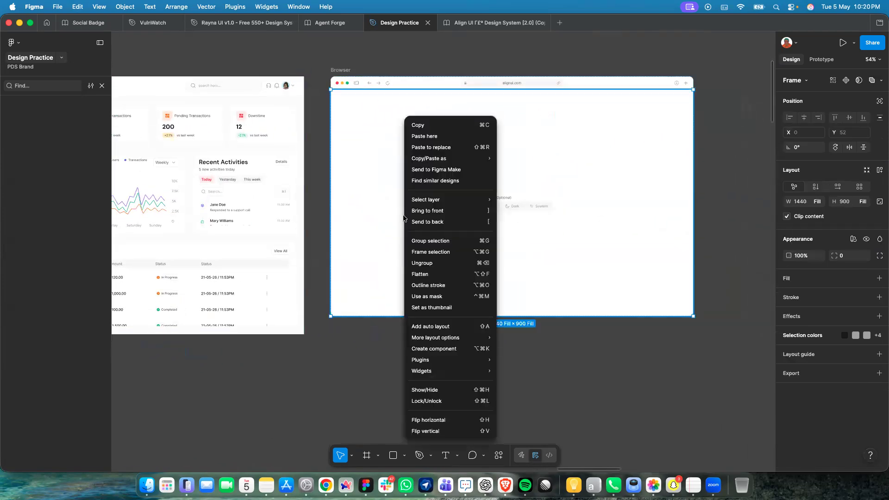
click(443, 151)
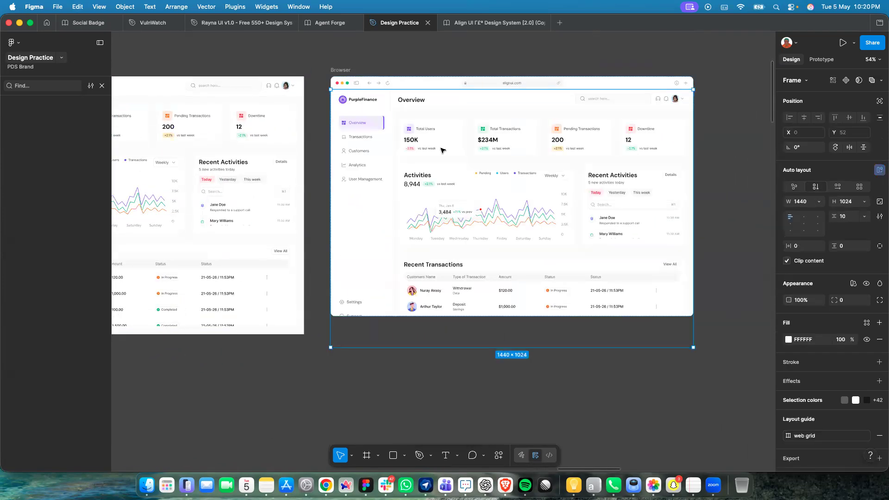
click(398, 65)
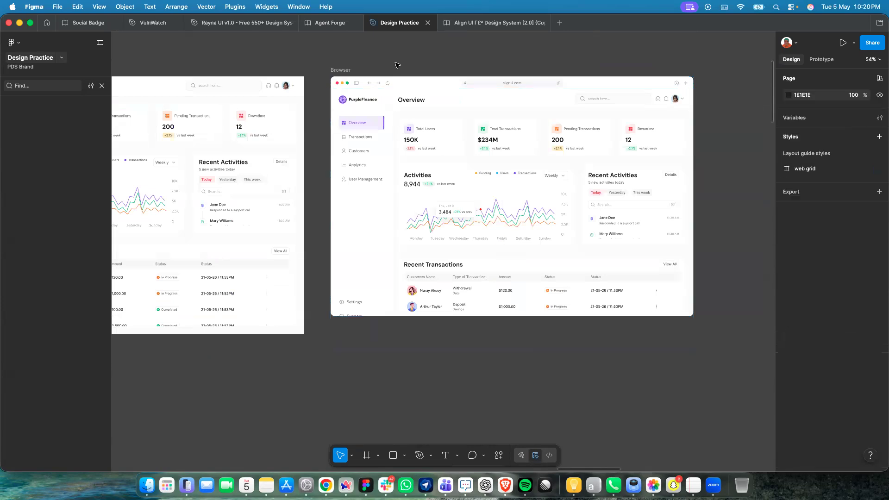
Extend the Browser frame's height to 1076 so the whole dashboard fits, and move it further away from the original Dashboard frame.
click(345, 70)
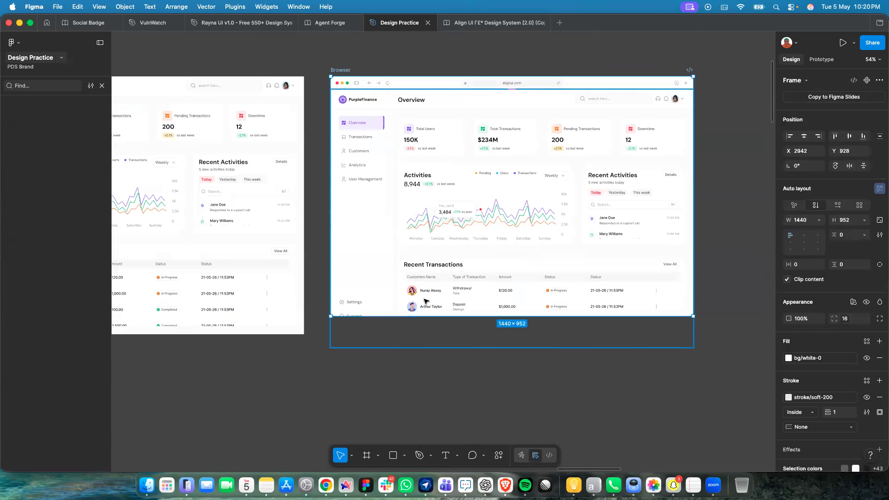
drag(429, 319, 435, 346)
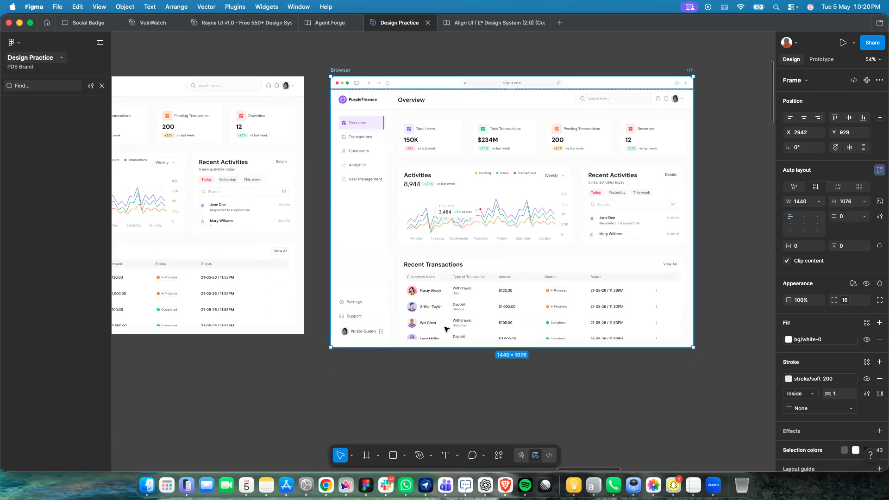
click(476, 395)
drag(340, 70, 398, 84)
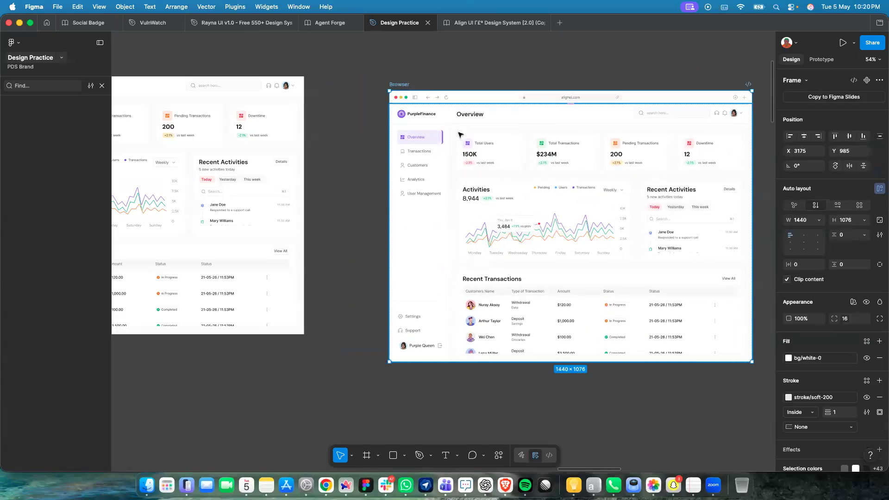
Open a presentation preview of the Browser frame and return to the design file.
scroll(586, 243, up, 5)
scroll(728, 399, down, 3)
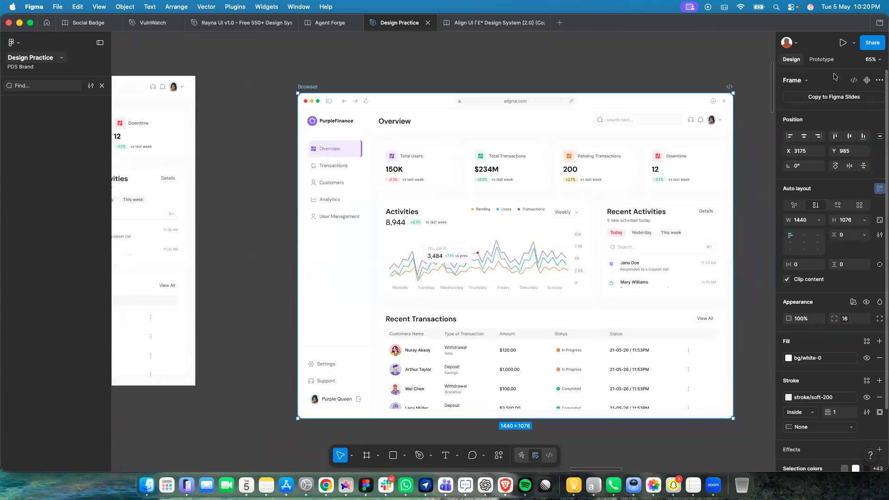
click(843, 43)
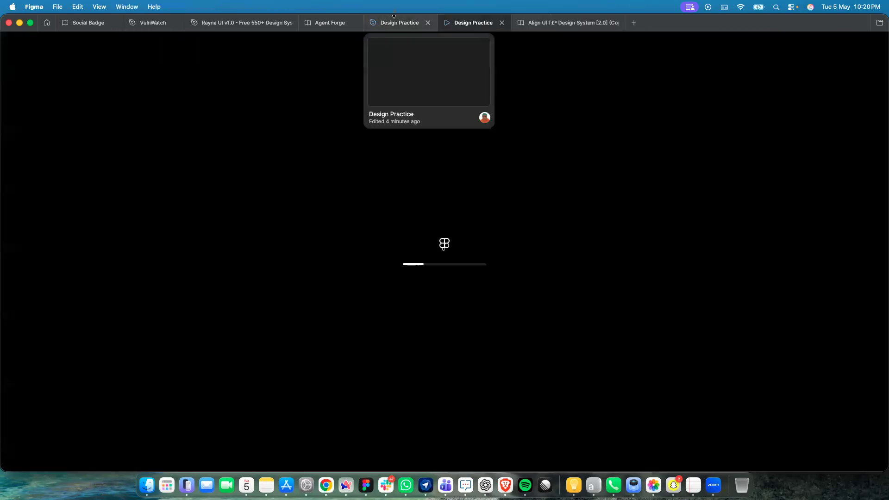
click(395, 21)
Export the Browser frame as a 3x PNG and save it as Browser.png in Downloads.
scroll(832, 423, down, 3)
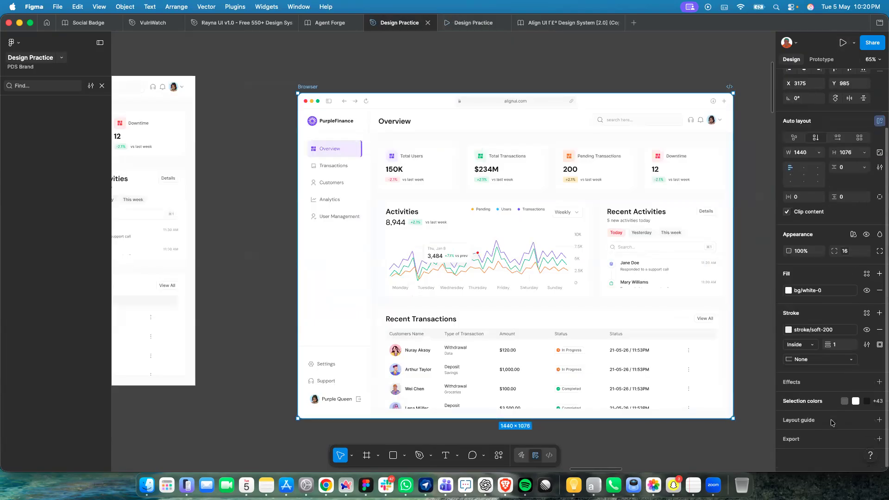
click(878, 442)
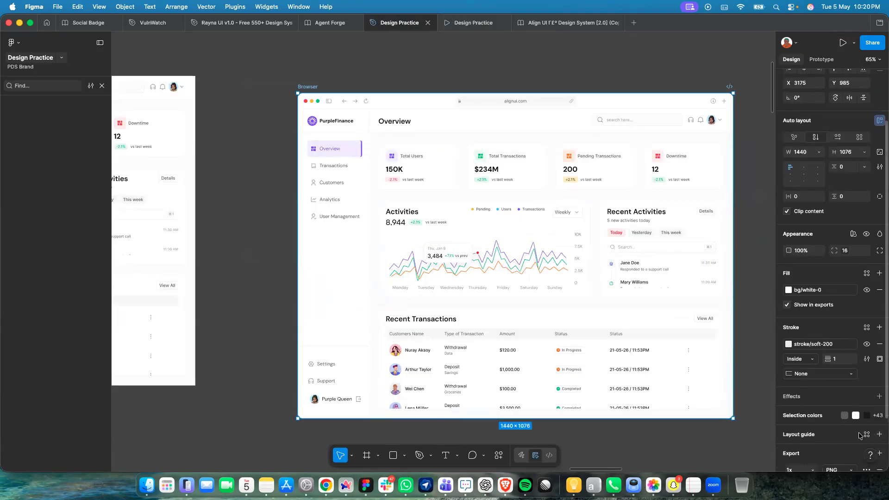
scroll(861, 431, down, 3)
click(811, 404)
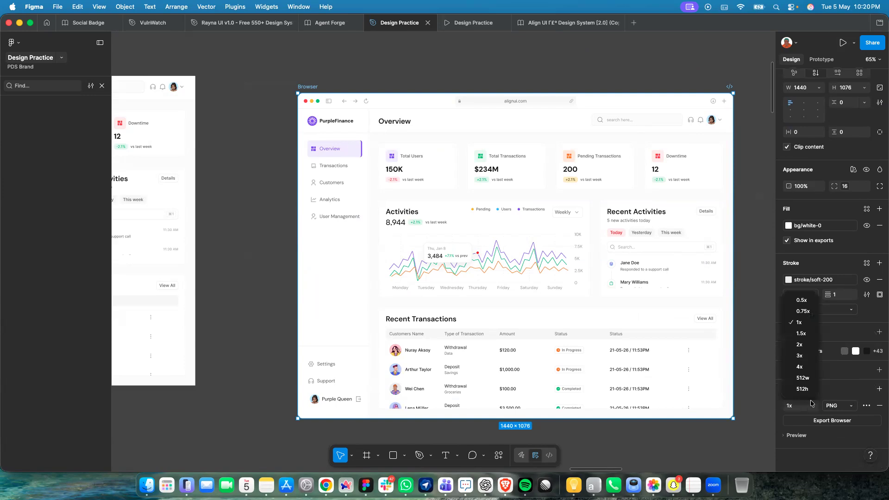
click(800, 356)
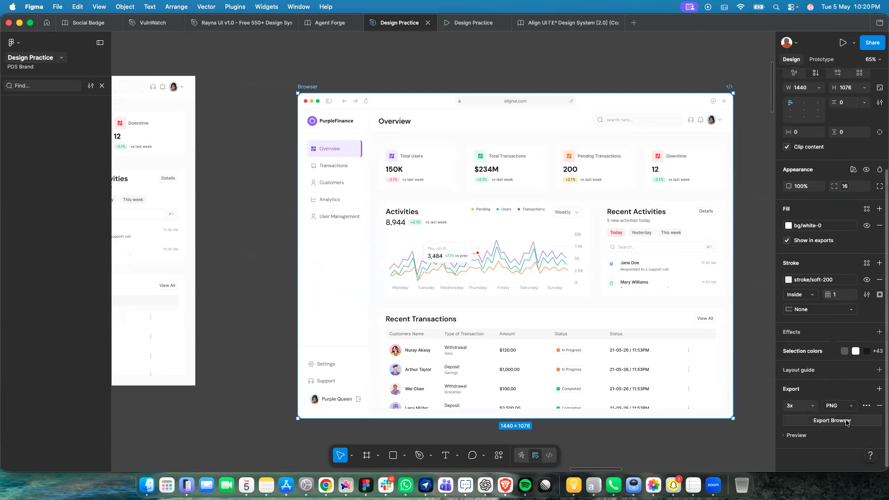
key(Escape)
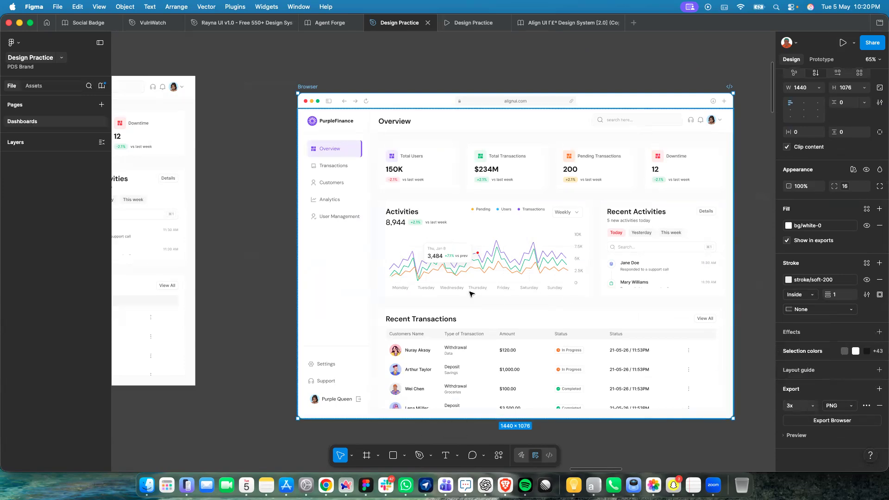
key(super+shift+e)
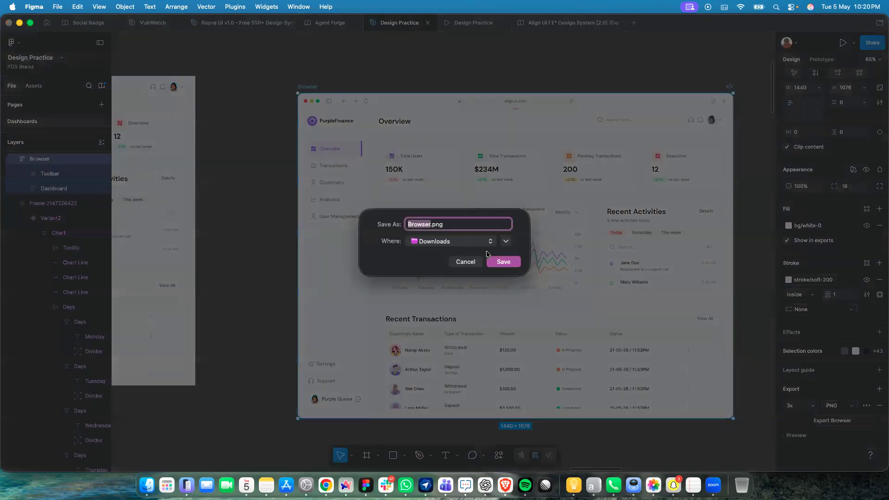
click(514, 262)
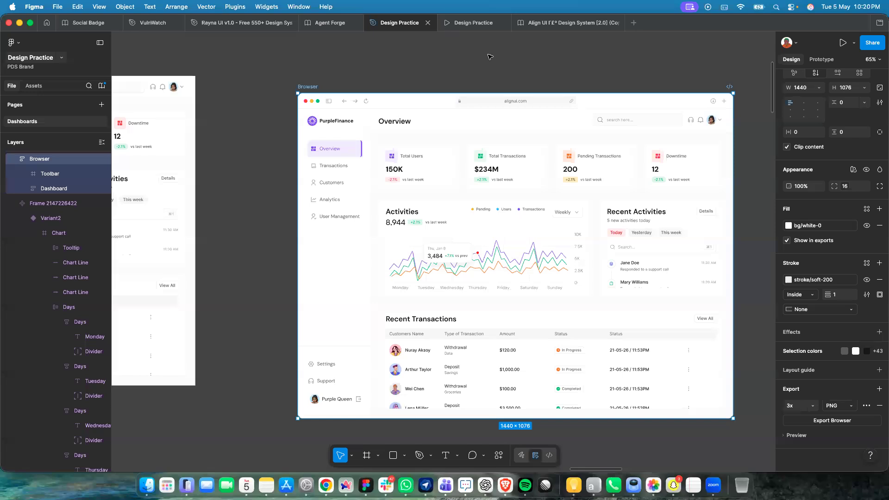
View the Browser mockup in the presentation preview, check the other open windows and return to the preview.
click(463, 23)
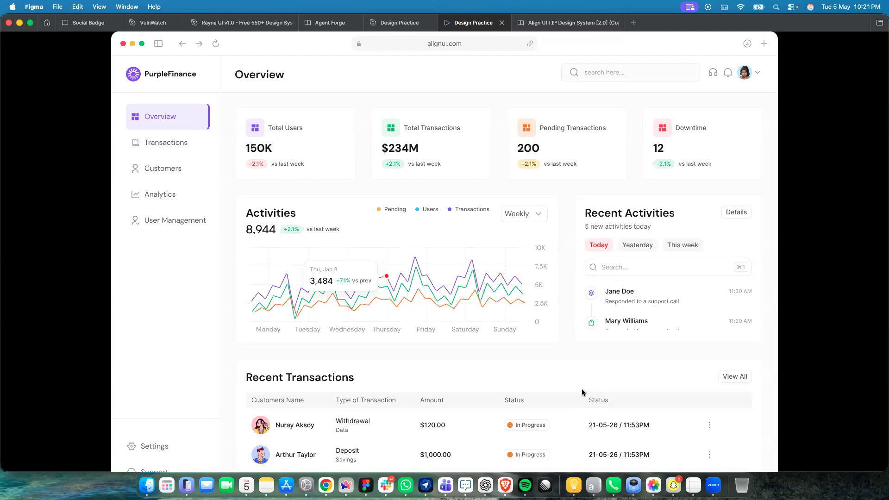
key(ctrl+Up)
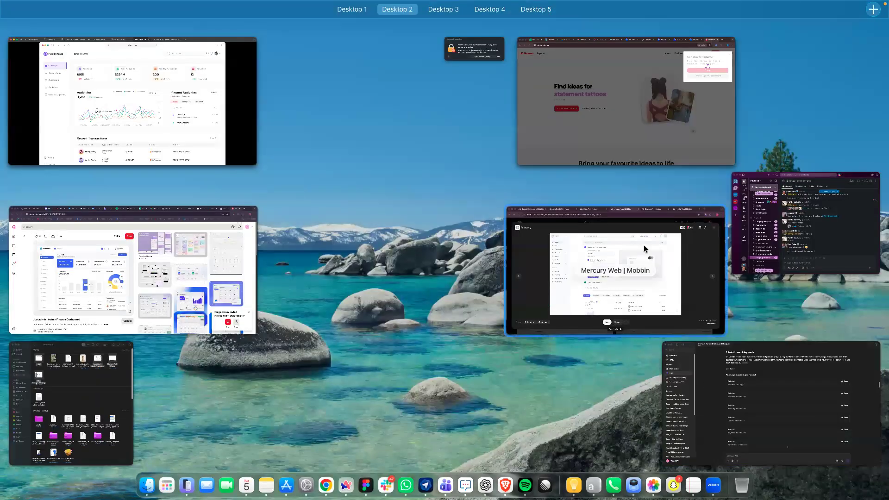
click(208, 160)
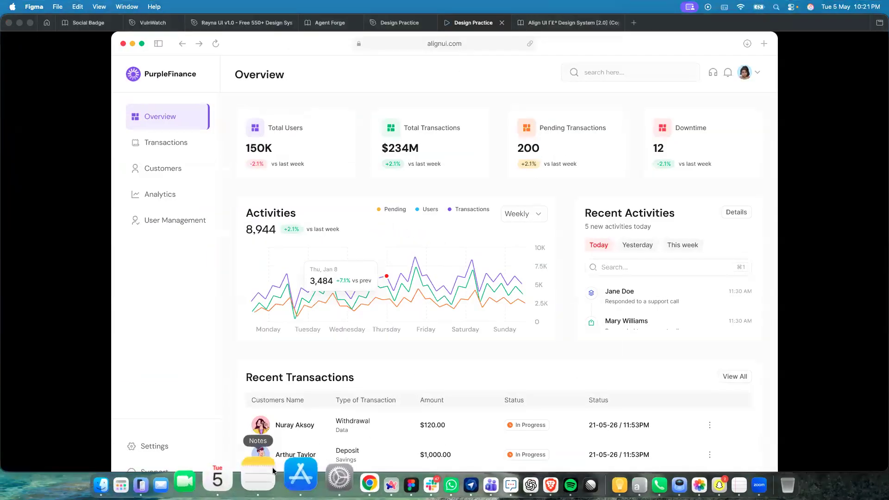